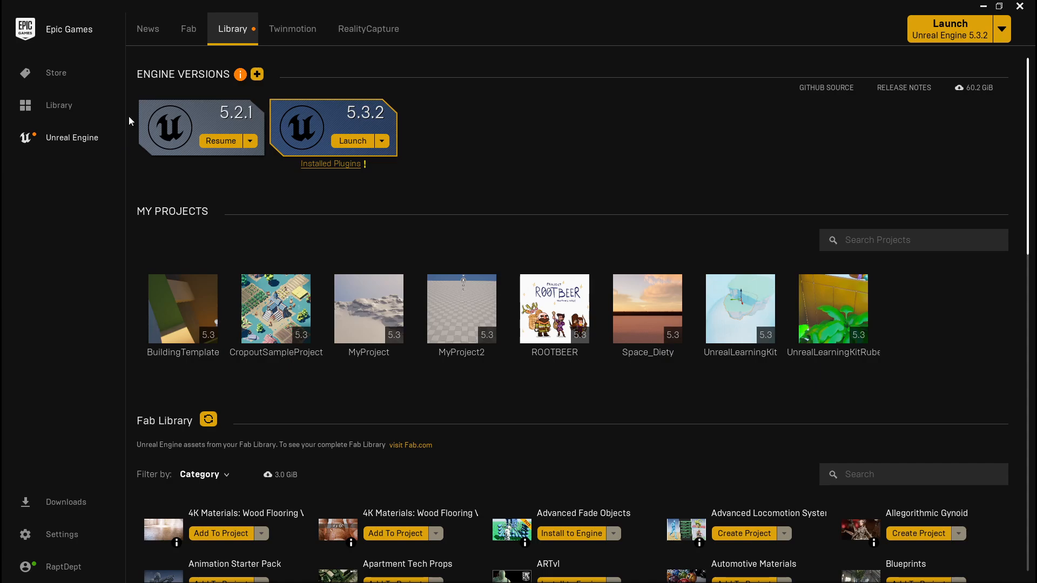
# Look through the Fab, Twinmotion and RealityCapture sections, the store and the game library, ending back at Unreal Engine
pyautogui.click(189, 32)
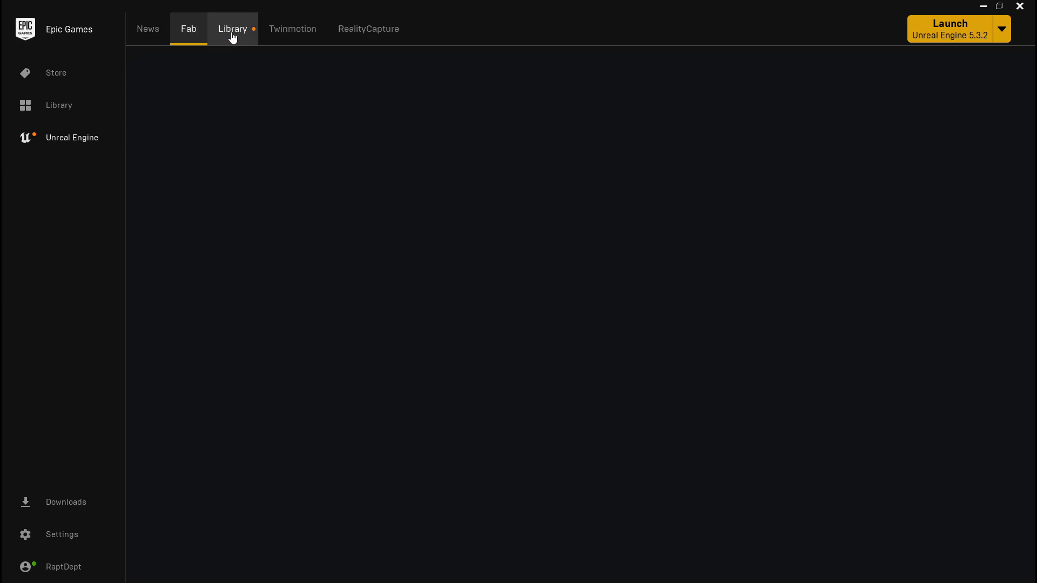
pyautogui.click(257, 34)
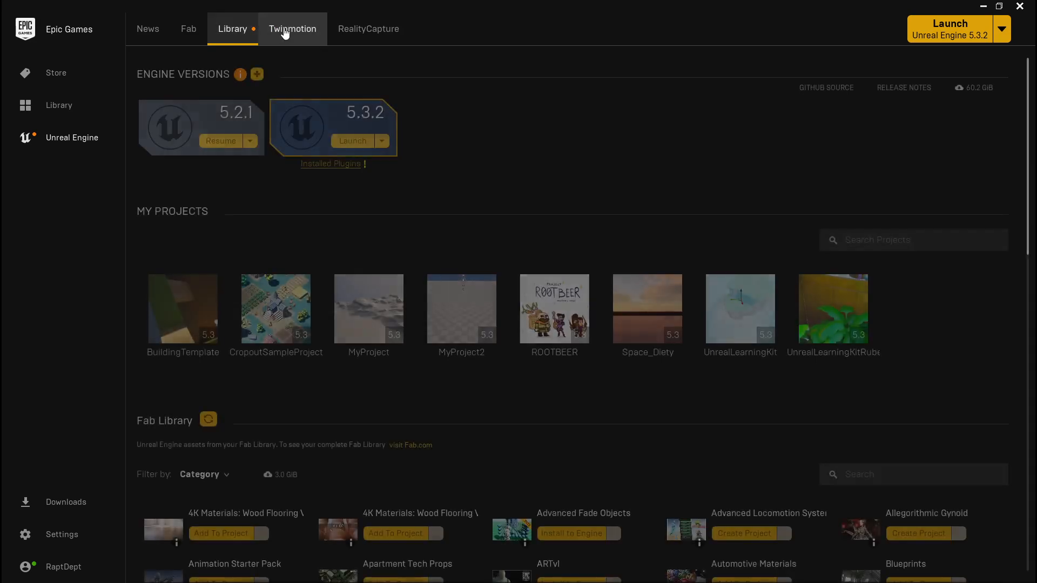
pyautogui.click(292, 28)
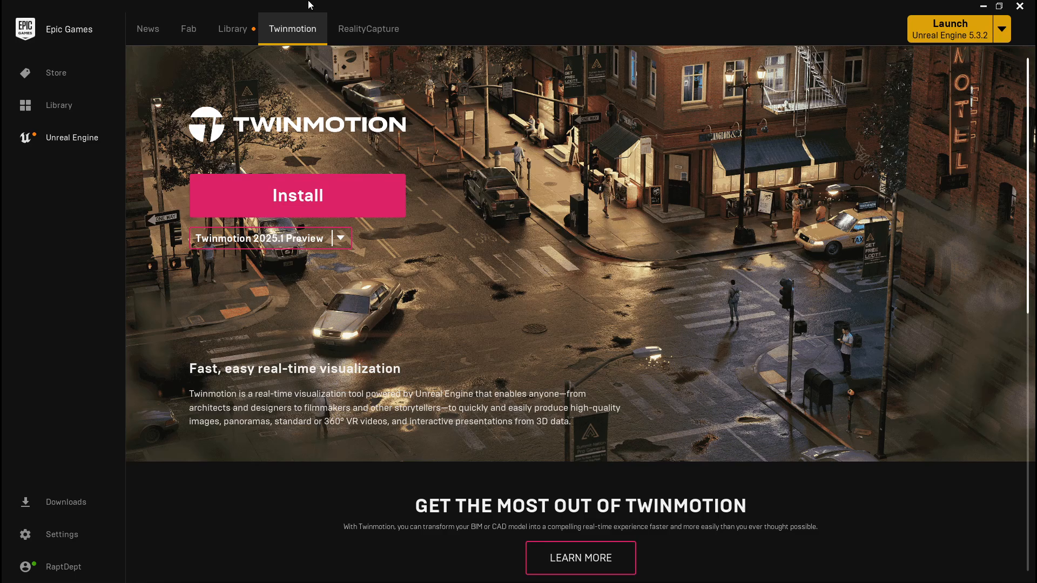
pyautogui.click(367, 29)
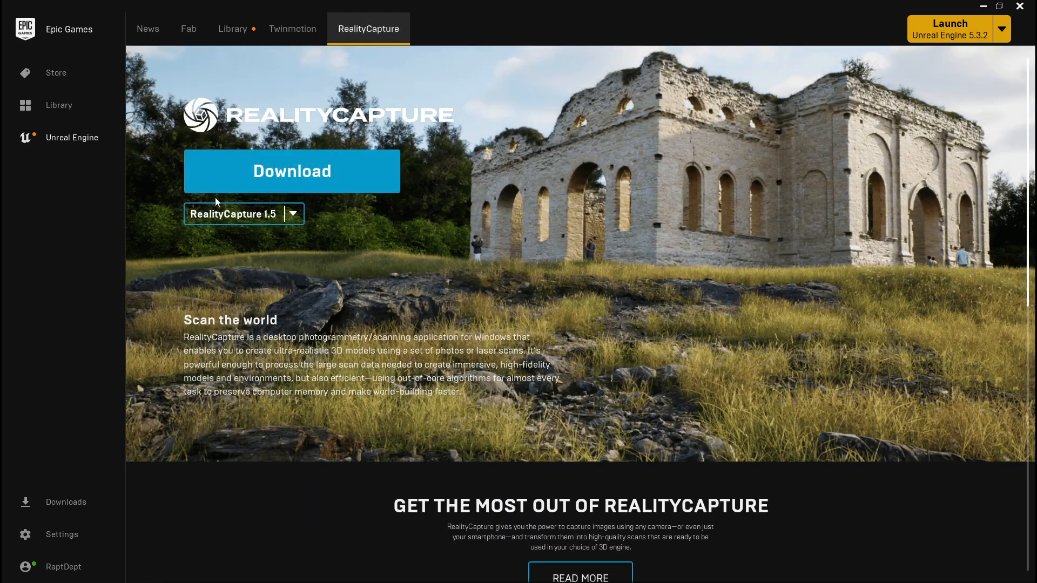
pyautogui.click(232, 28)
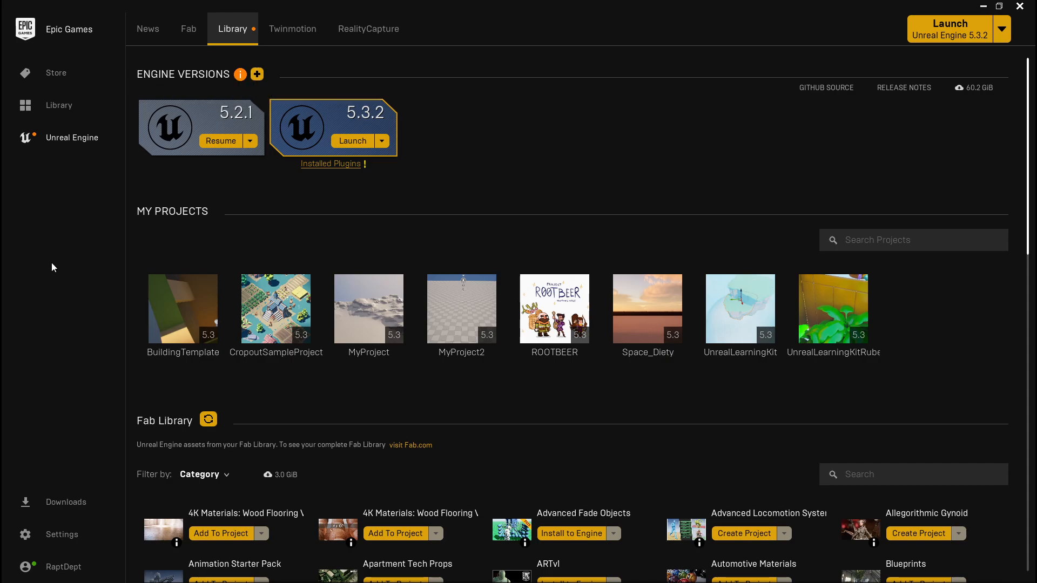
pyautogui.click(62, 106)
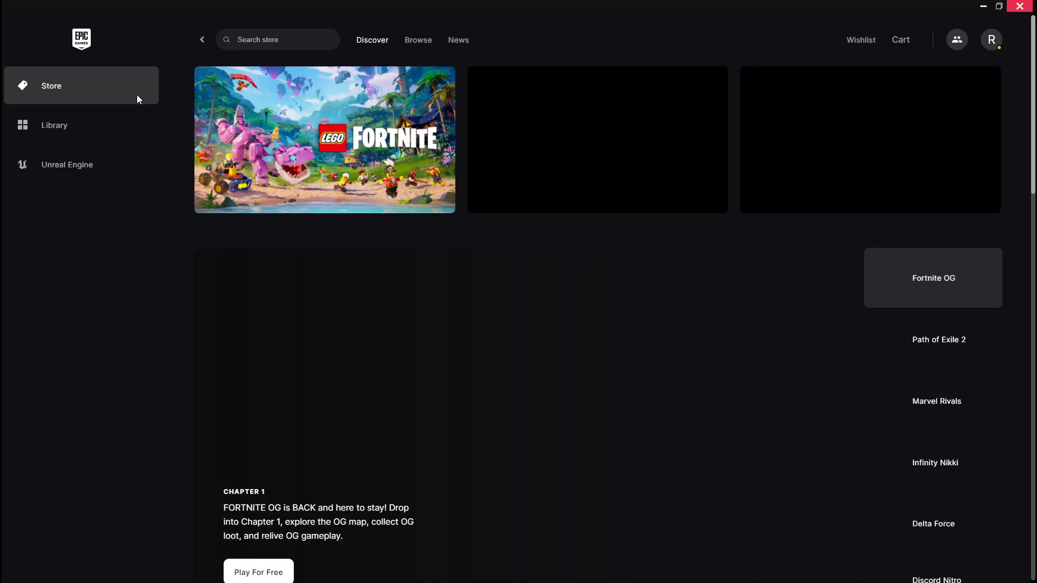
pyautogui.click(72, 129)
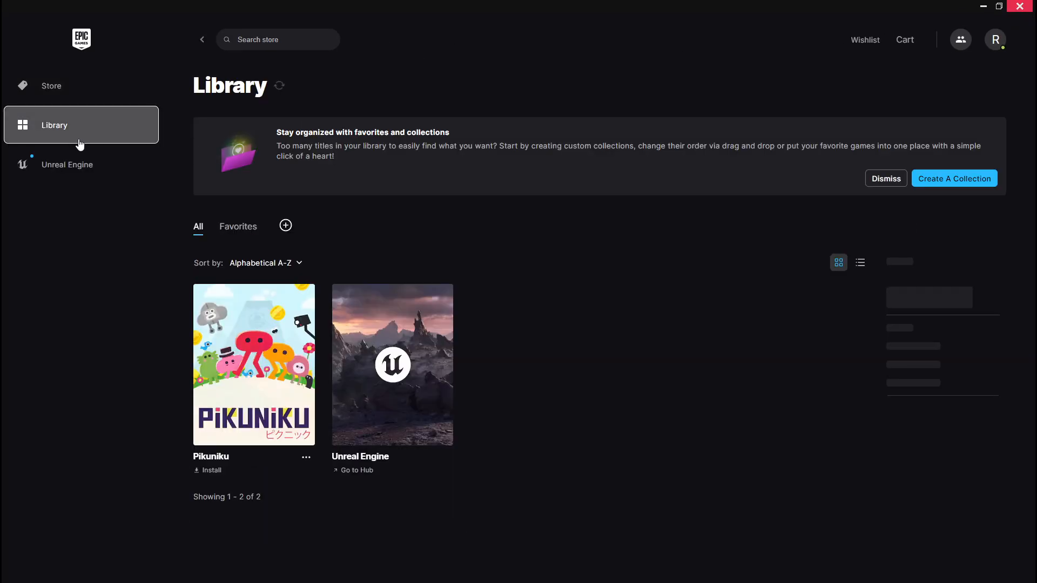
pyautogui.click(81, 169)
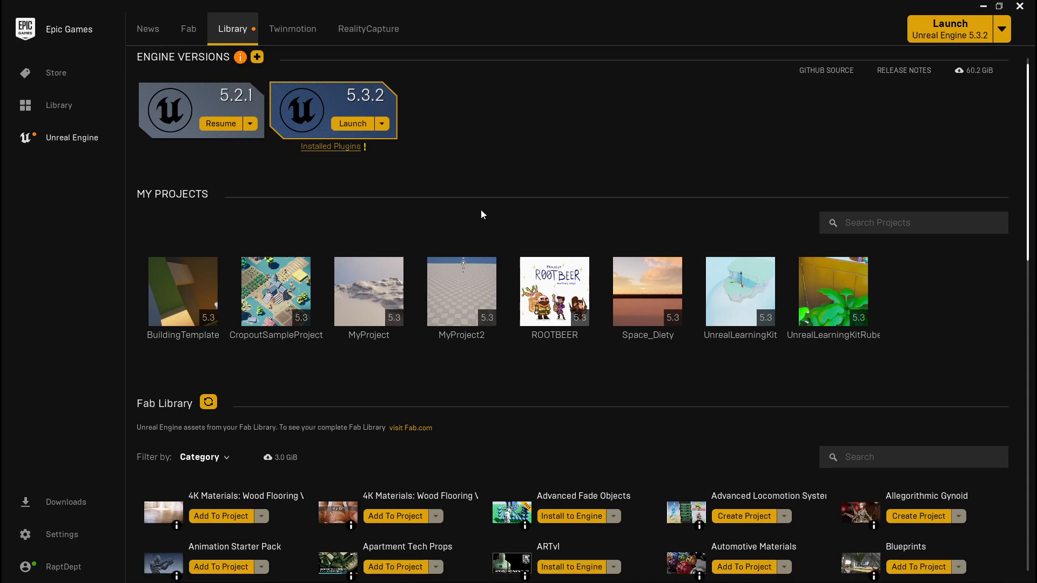
# Browse the Fab Library assets through to the end of the list and return to the engine versions
pyautogui.scroll(-4, 410, 317)
pyautogui.scroll(-5, 496, 367)
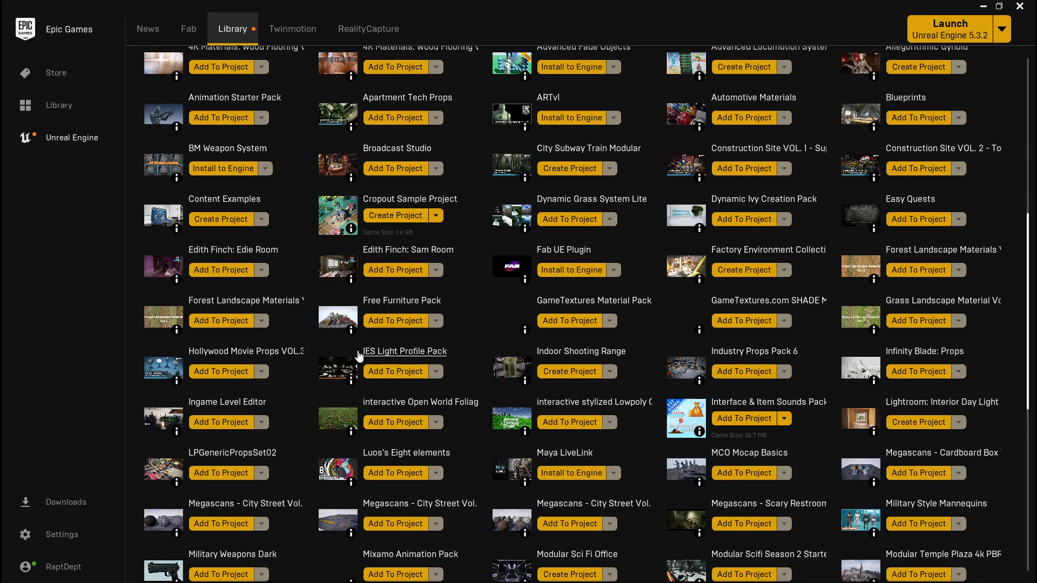
pyautogui.scroll(-5, 332, 380)
pyautogui.scroll(-5, 332, 380)
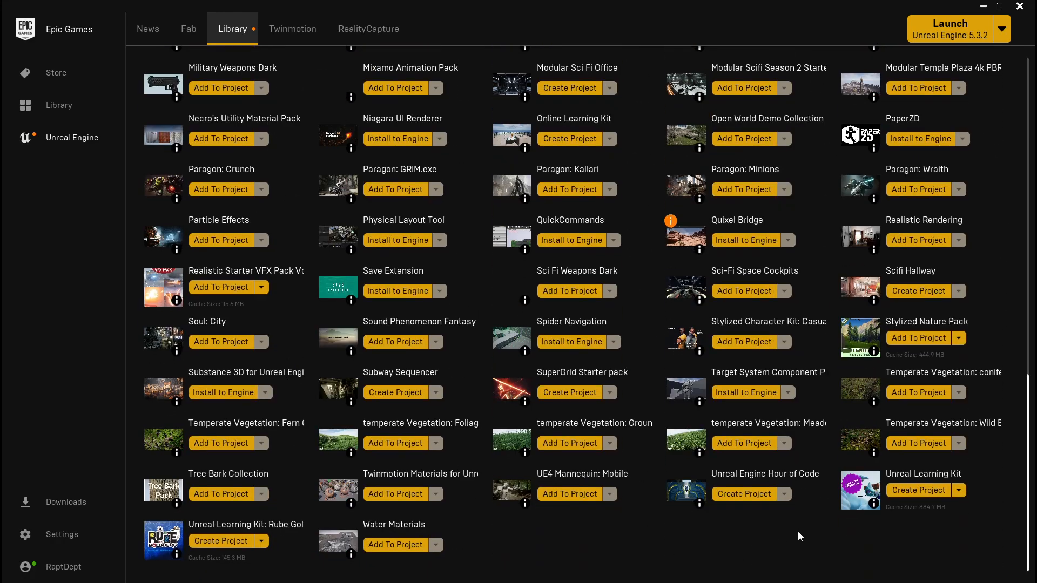
pyautogui.scroll(10, 602, 496)
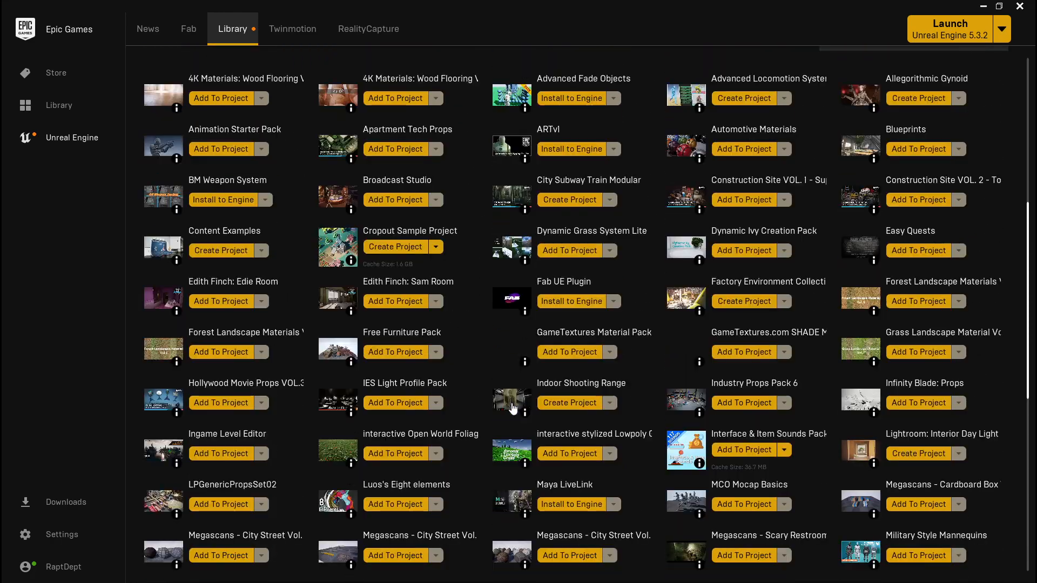
pyautogui.scroll(8, 513, 409)
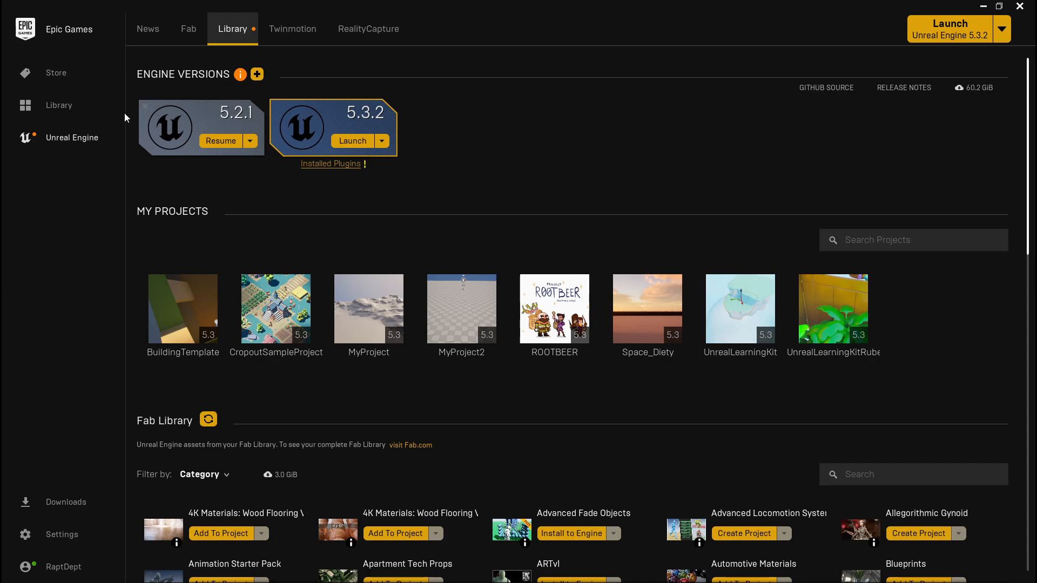
# Add a slot for a new engine version, review the versions available for installation, and remove the slot
pyautogui.click(262, 75)
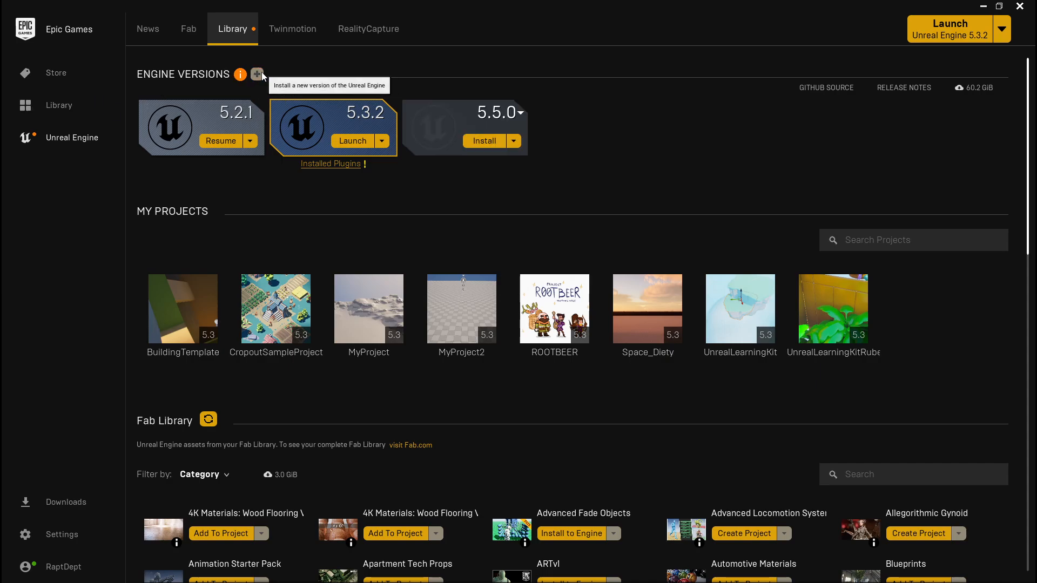
pyautogui.click(520, 112)
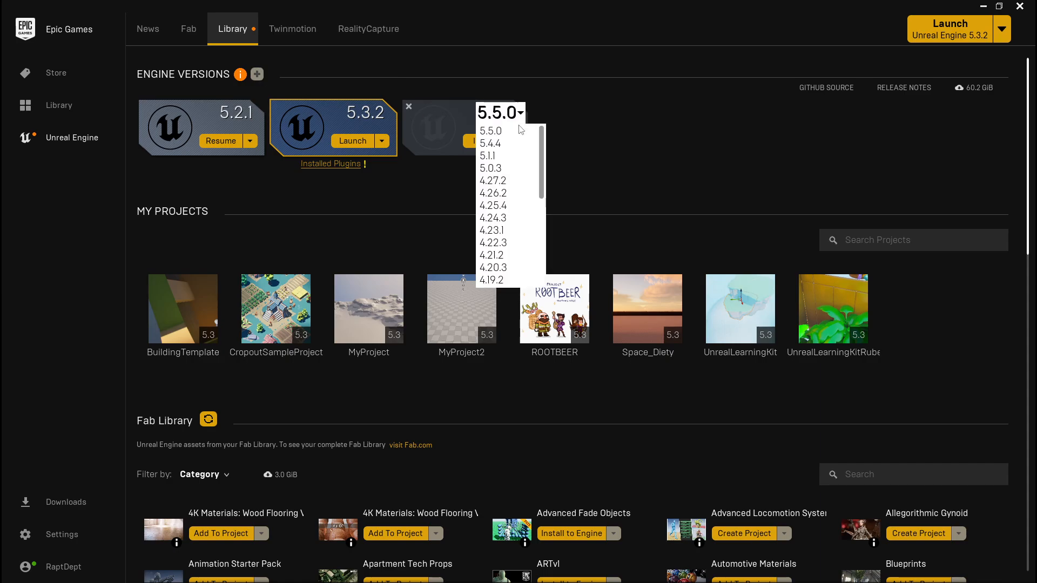
pyautogui.scroll(-1, 511, 242)
pyautogui.scroll(-10, 511, 241)
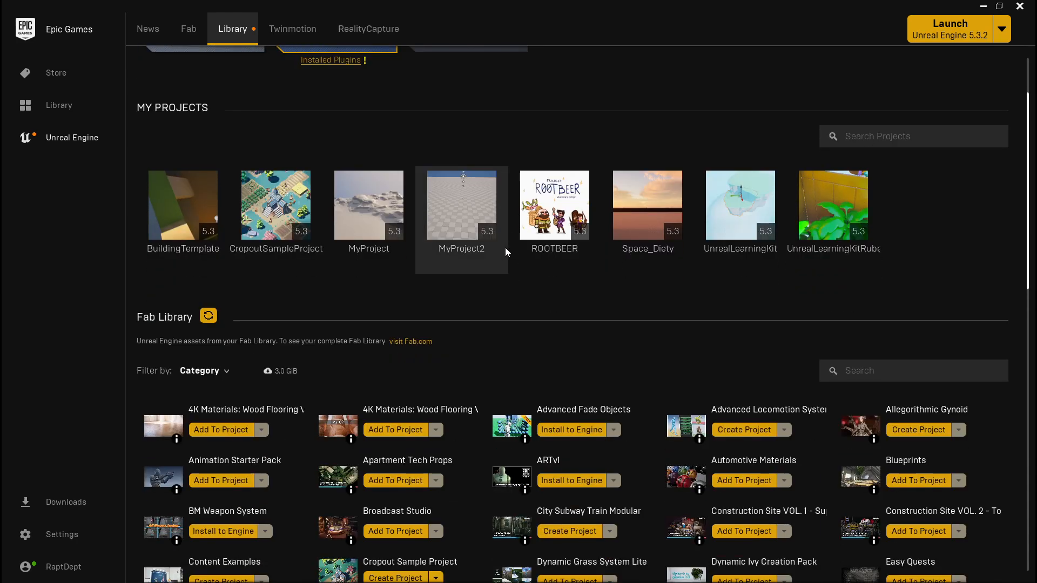
pyautogui.scroll(2, 594, 148)
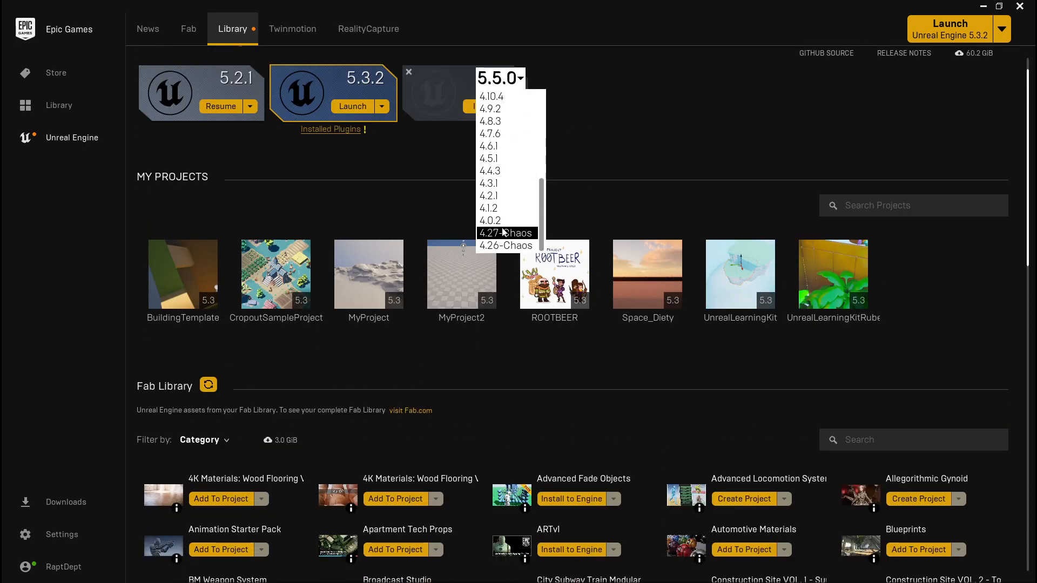
pyautogui.scroll(1, 578, 177)
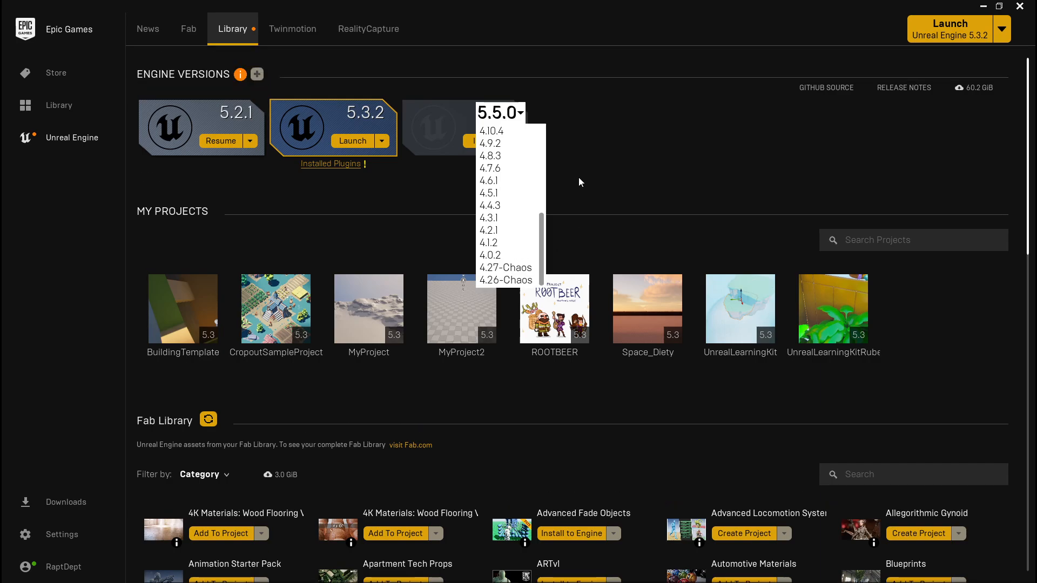
pyautogui.click(611, 170)
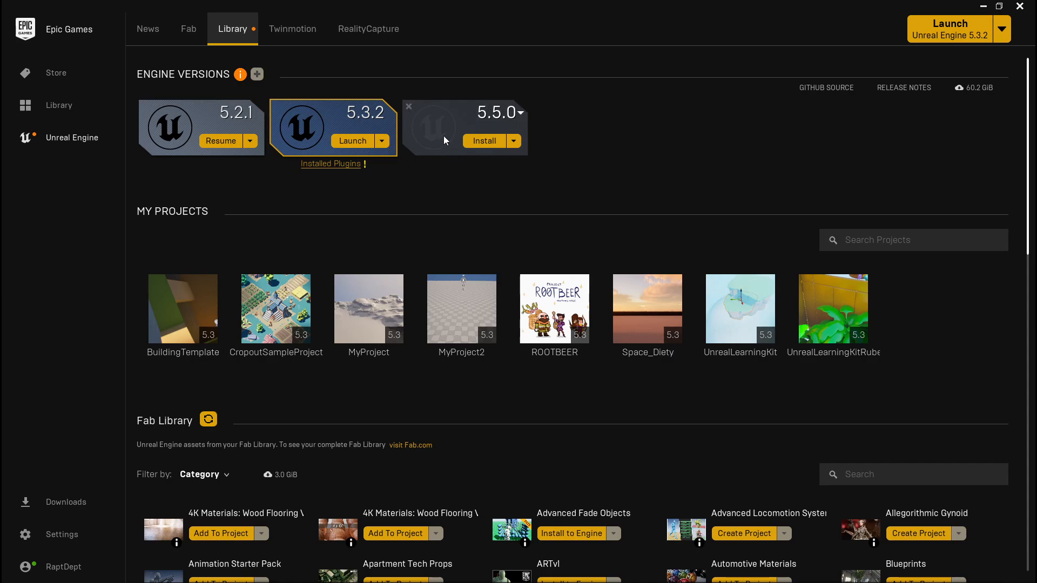
pyautogui.click(409, 106)
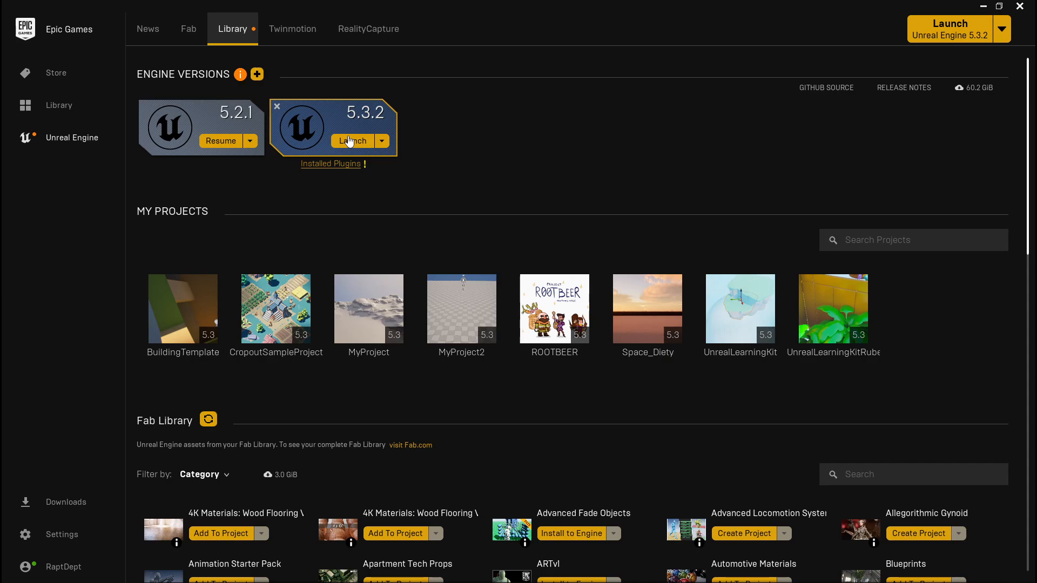
# Launch Unreal Engine 5.3.2 and show the Games project templates
pyautogui.click(350, 141)
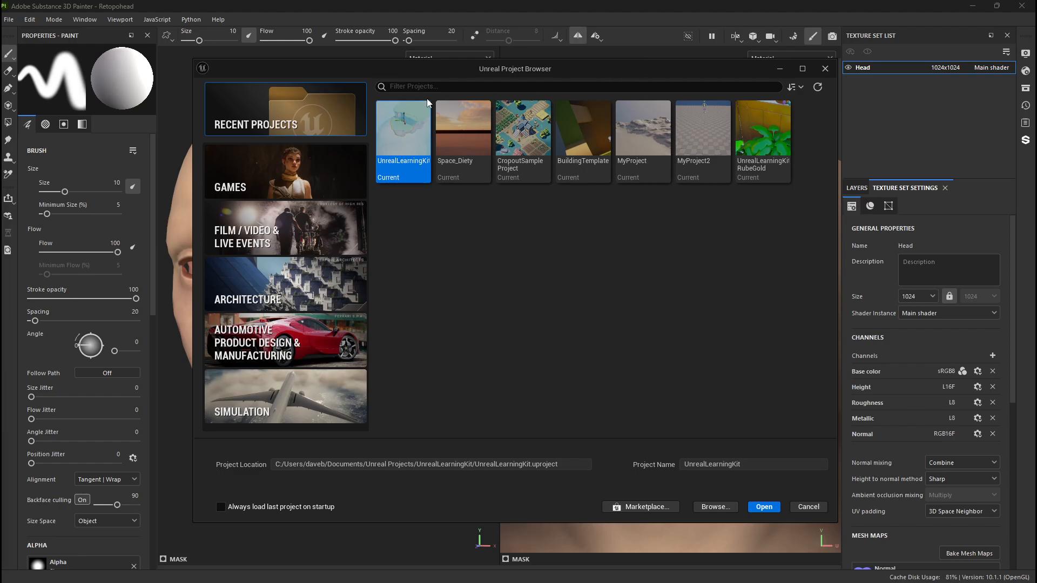
pyautogui.click(322, 192)
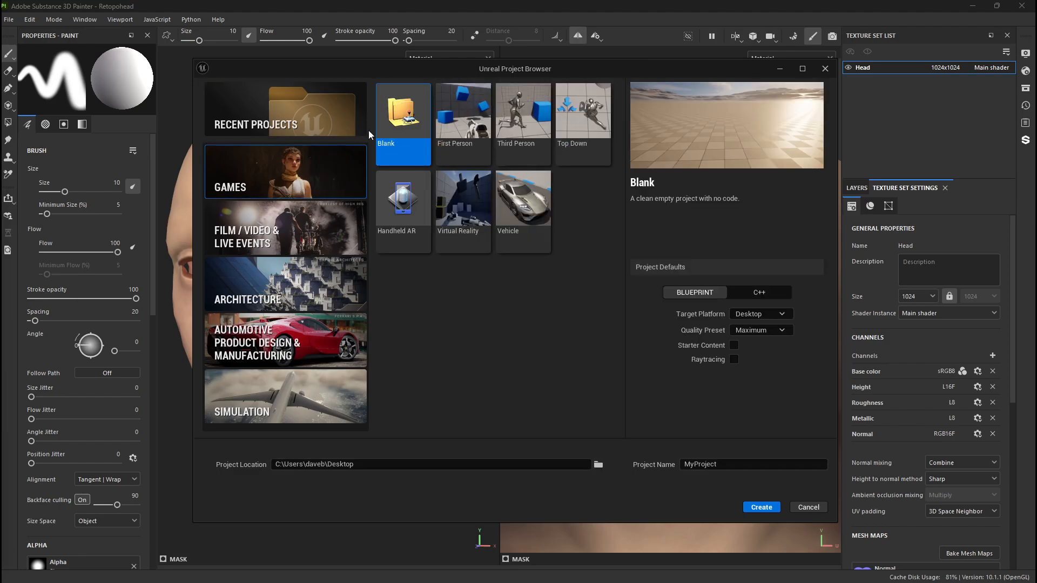
# Preview several Games templates, look through the film, automotive, simulation and architecture categories, and return to Games
pyautogui.click(585, 112)
pyautogui.click(527, 205)
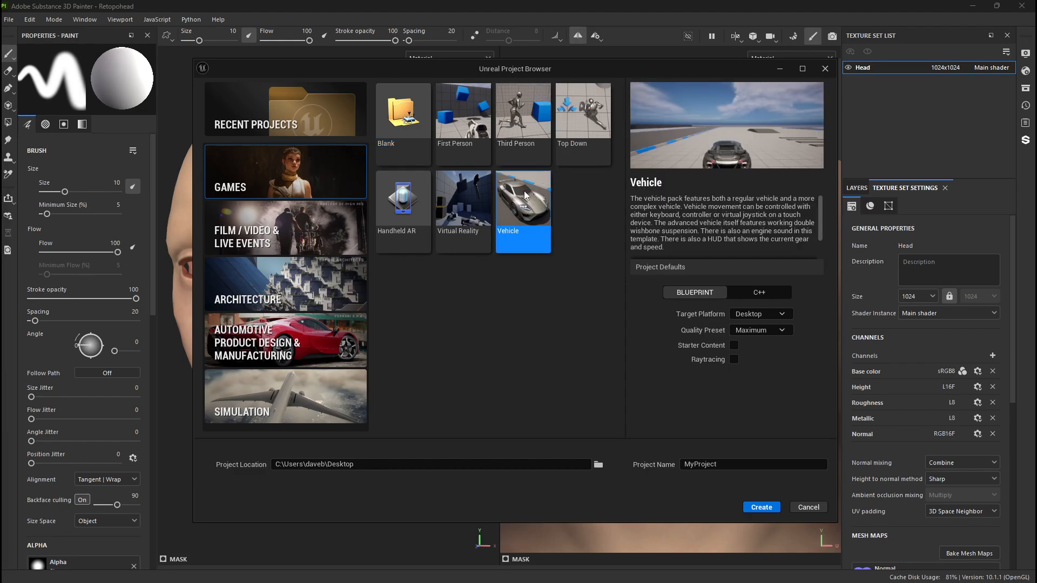
pyautogui.click(466, 205)
pyautogui.click(466, 123)
pyautogui.click(533, 123)
pyautogui.click(282, 267)
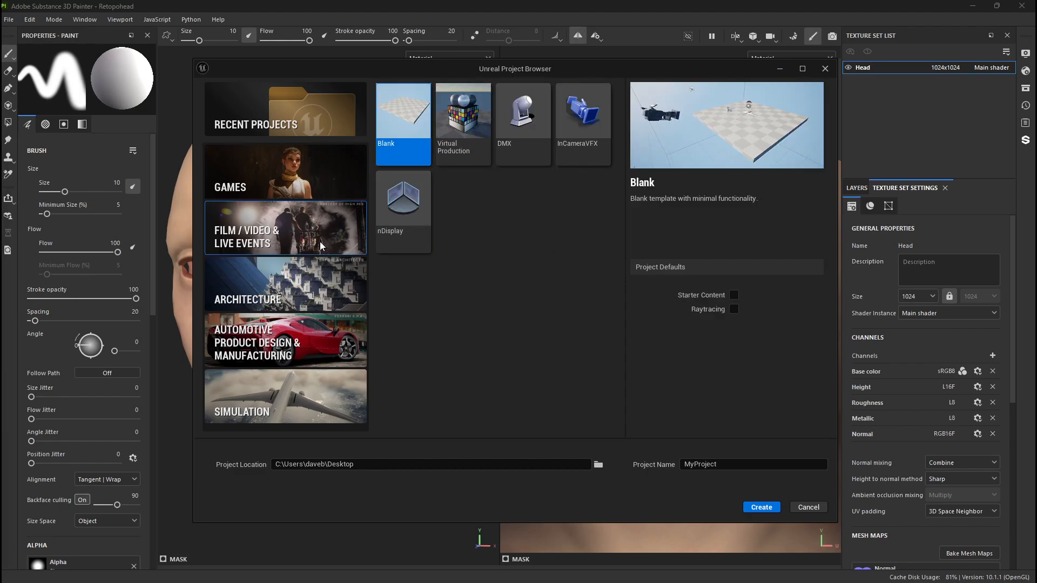
pyautogui.click(262, 403)
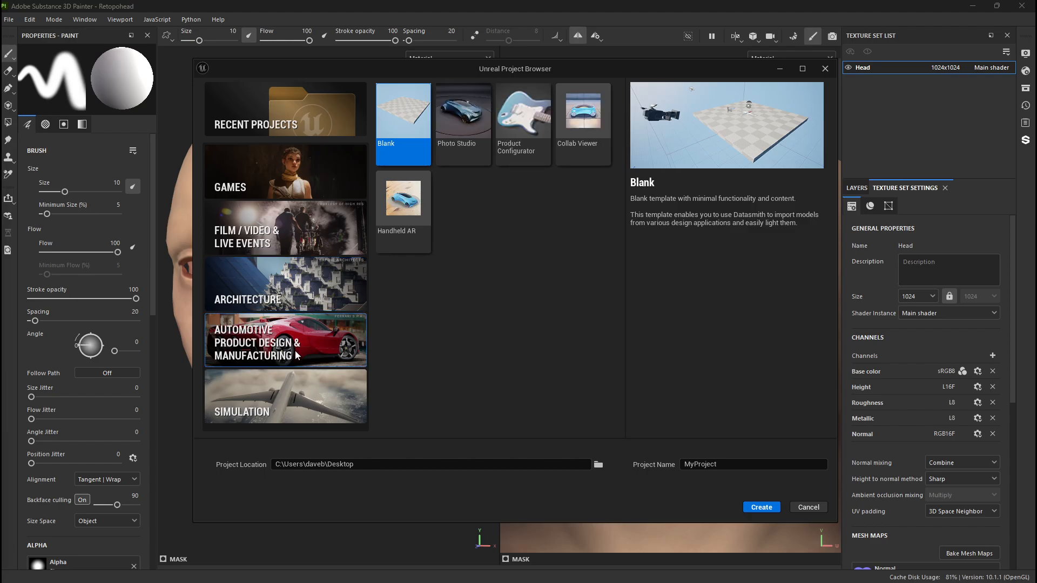
pyautogui.click(277, 262)
pyautogui.click(281, 180)
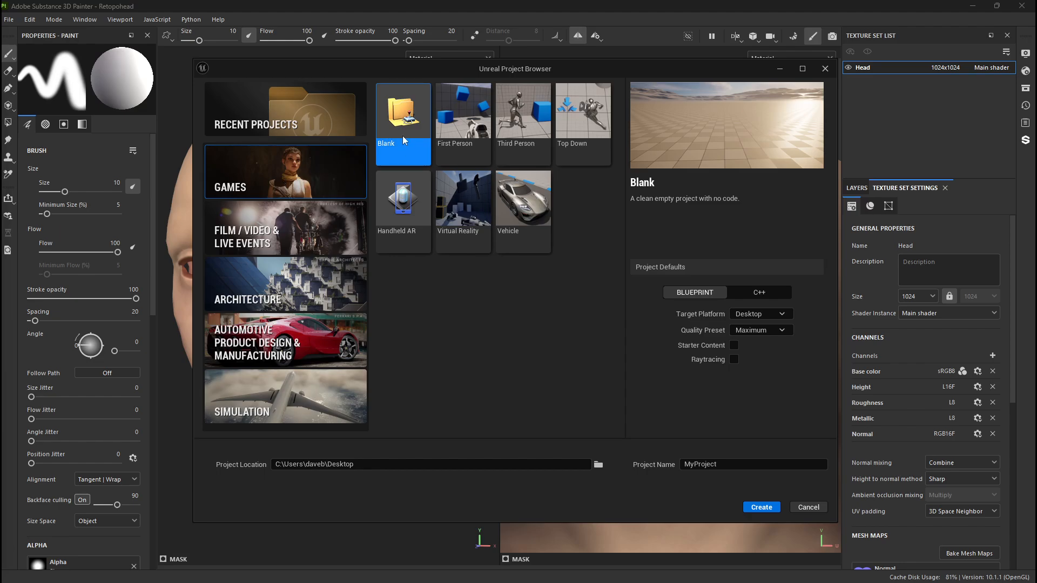
# Examine the descriptions of the First Person, Third Person, Top Down, Vehicle, Virtual Reality and Handheld AR templates
pyautogui.click(463, 113)
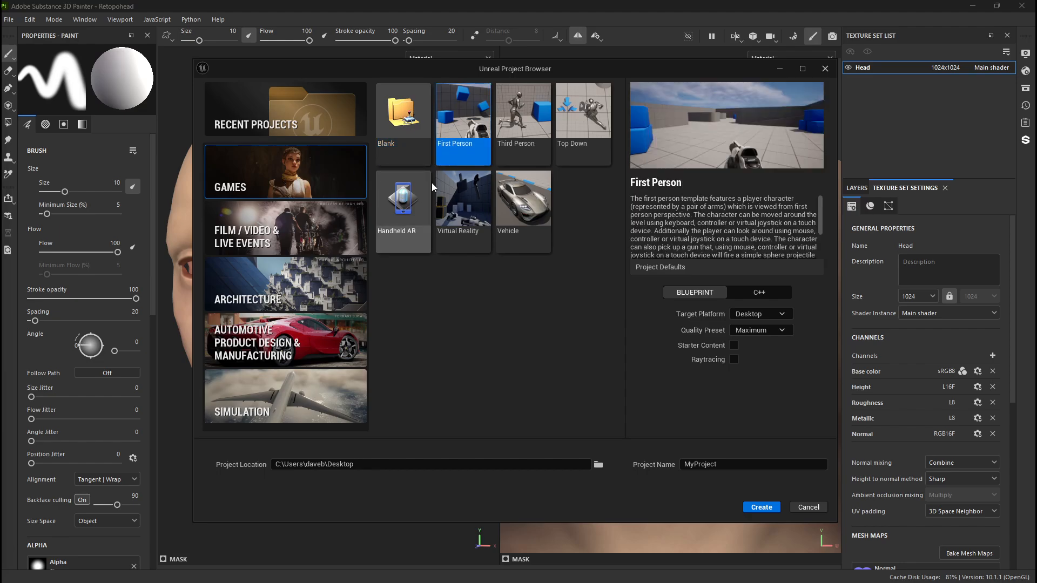
pyautogui.click(574, 101)
pyautogui.click(523, 200)
pyautogui.click(463, 200)
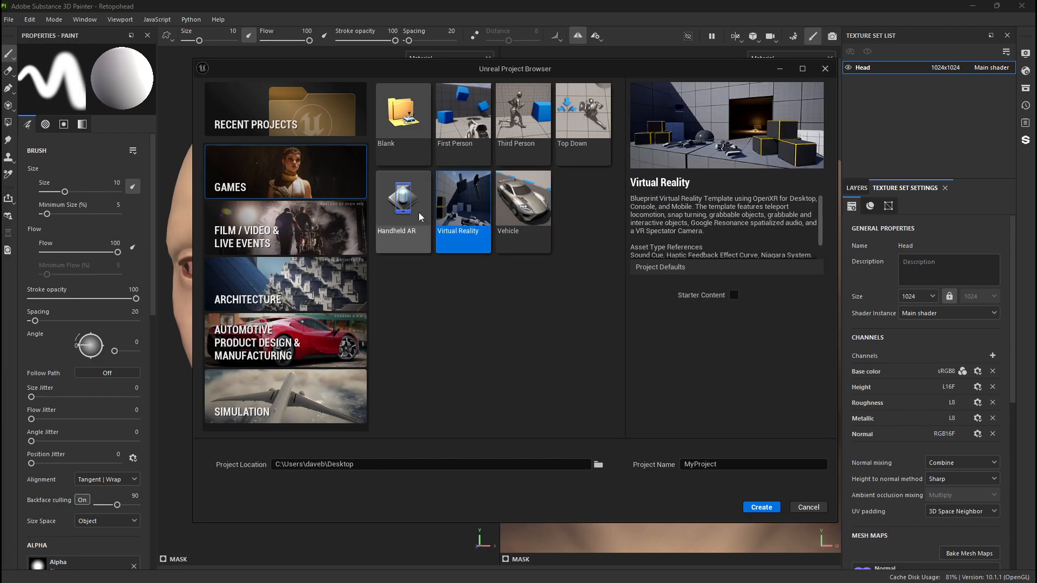
pyautogui.click(403, 200)
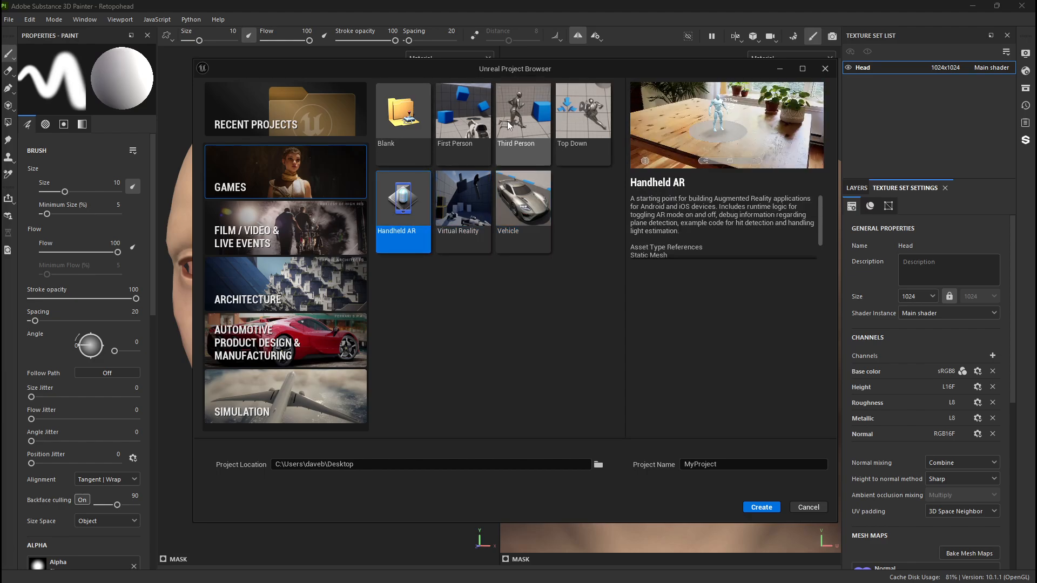
pyautogui.click(523, 114)
pyautogui.click(513, 215)
pyautogui.click(464, 200)
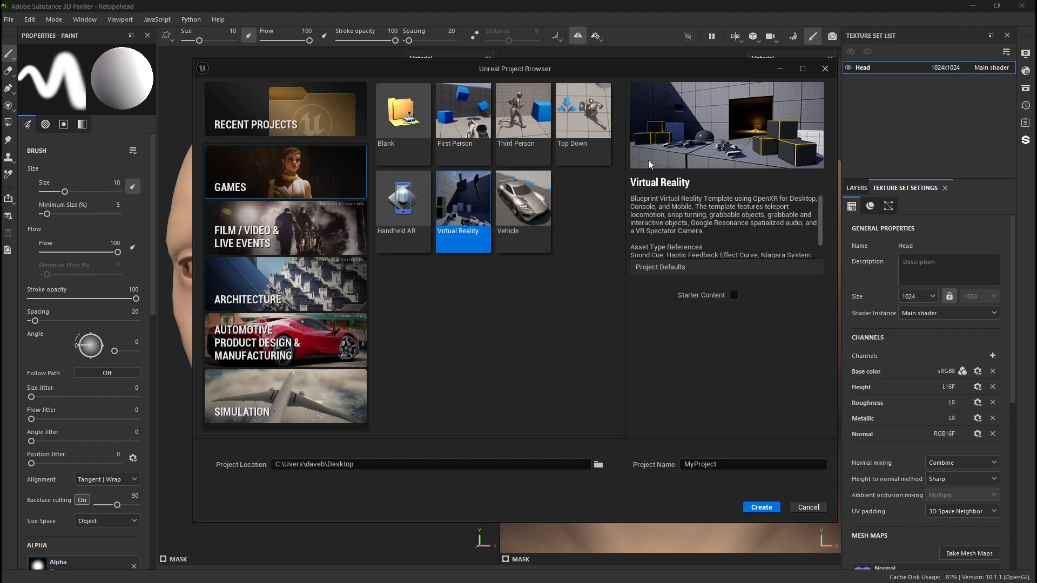
# Choose the Blank Games template with the Maximum quality preset and raytracing enabled
pyautogui.click(391, 139)
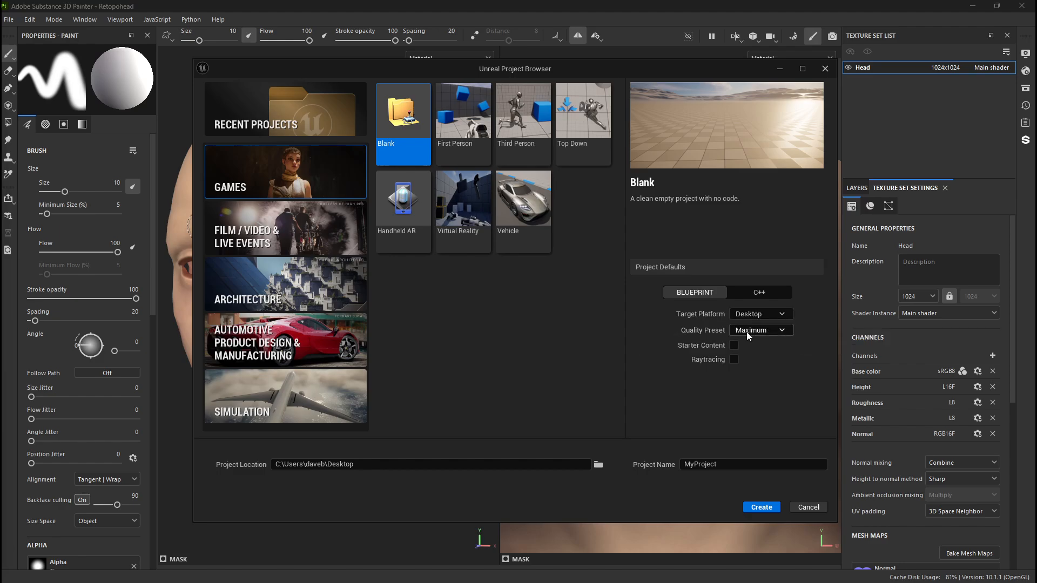
pyautogui.click(751, 331)
pyautogui.click(746, 348)
# Name the project PhotoSet and create it
pyautogui.moveTo(730, 464); pyautogui.dragTo(673, 458)
pyautogui.write('P')
pyautogui.press('BackSpace')
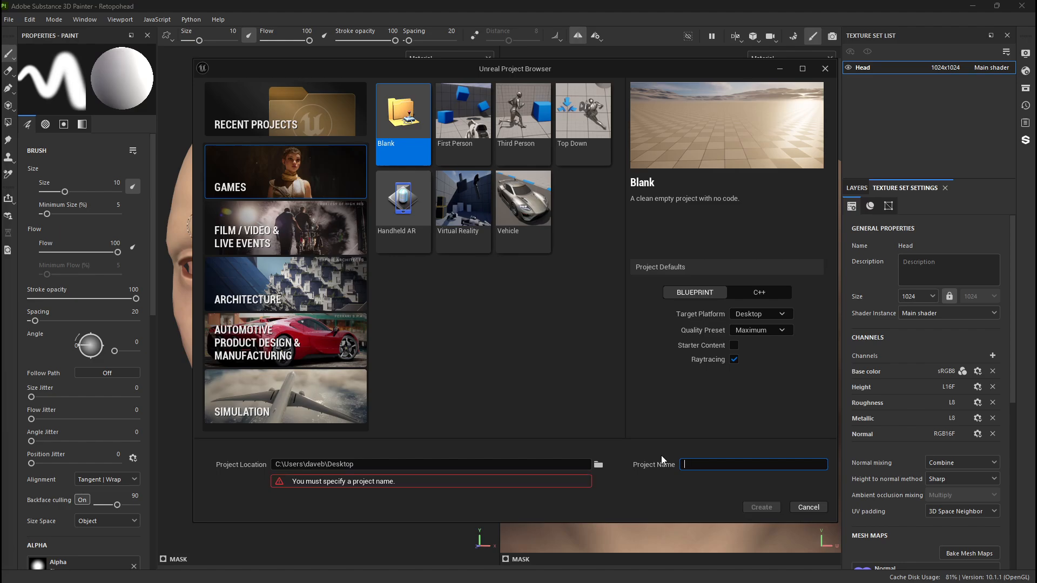
pyautogui.write('PhotoS')
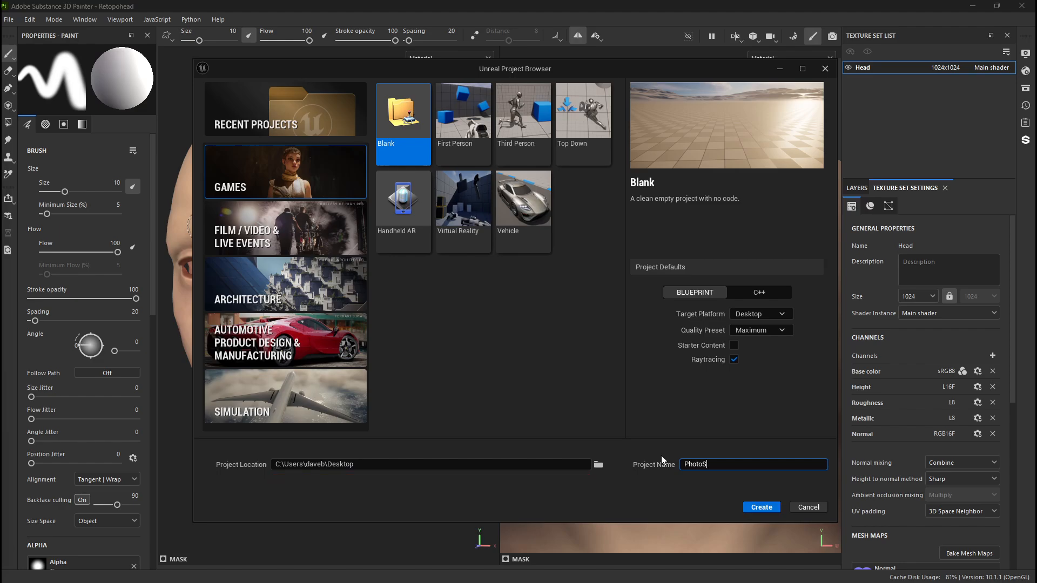
pyautogui.write('et')
pyautogui.click(760, 507)
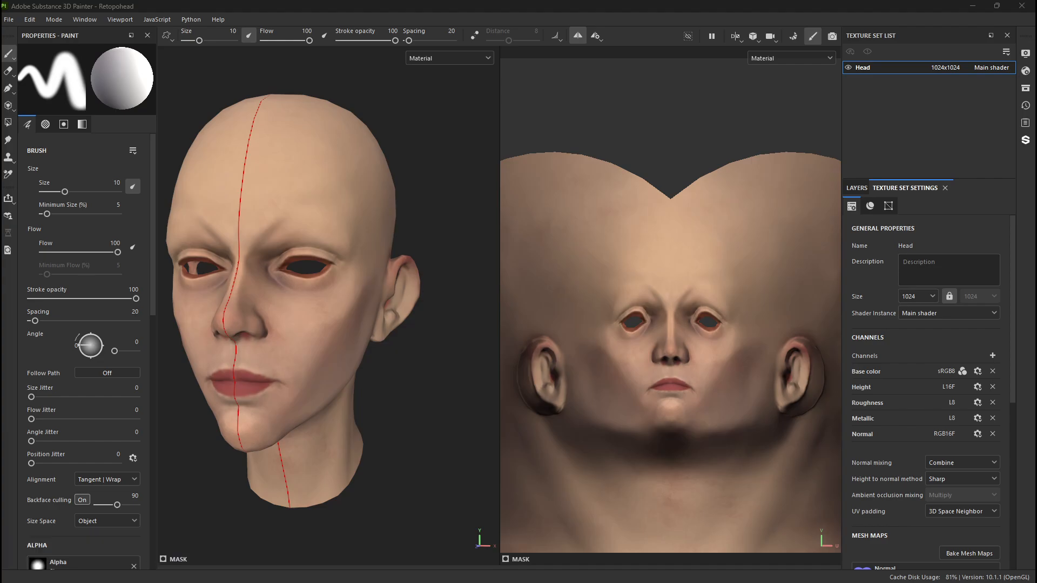
# Maximize the Unreal Editor window of the PhotoSet project and enlarge the viewport by shrinking the Content Browser
pyautogui.moveTo(1, 191)
pyautogui.mouseDown()
pyautogui.moveTo(167, 227)
pyautogui.moveTo(262, 197)
pyautogui.moveTo(417, 185)
pyautogui.moveTo(467, 1)
pyautogui.mouseUp()
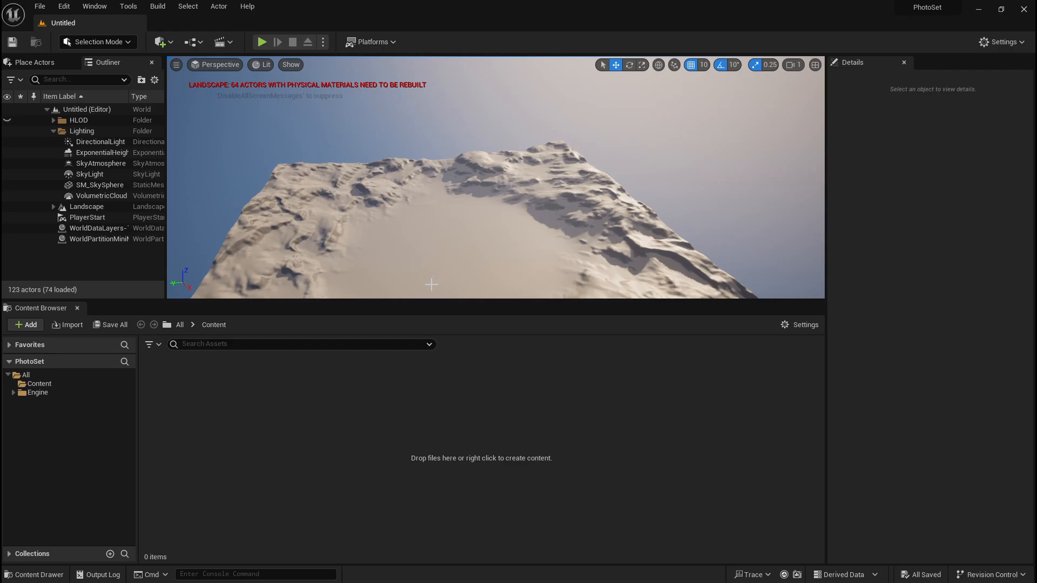
pyautogui.moveTo(426, 307); pyautogui.dragTo(443, 384)
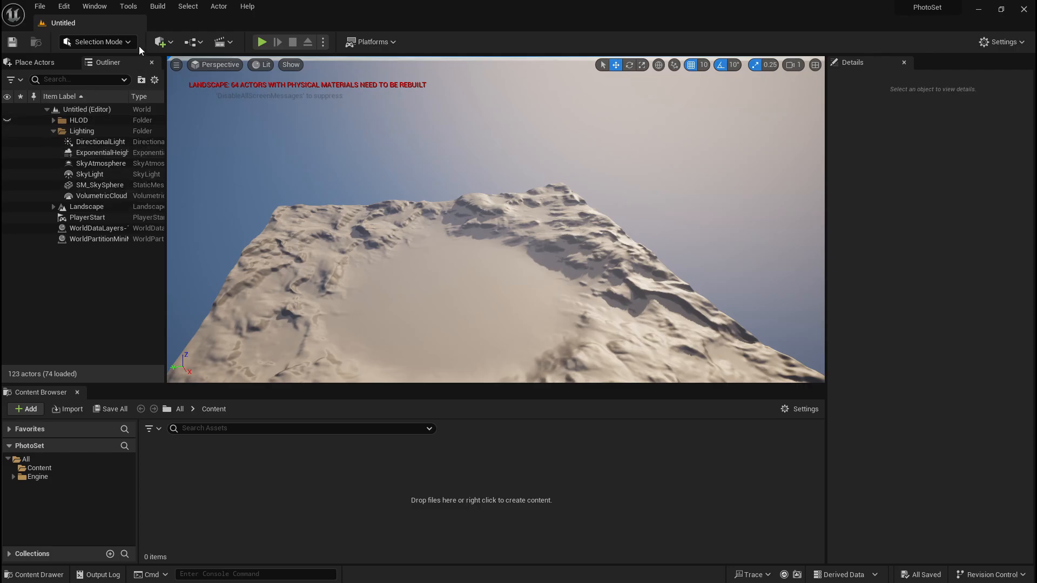
# Dock the Outliner above the Details panel and reduce its height to give Details more room
pyautogui.moveTo(108, 62); pyautogui.dragTo(930, 109)
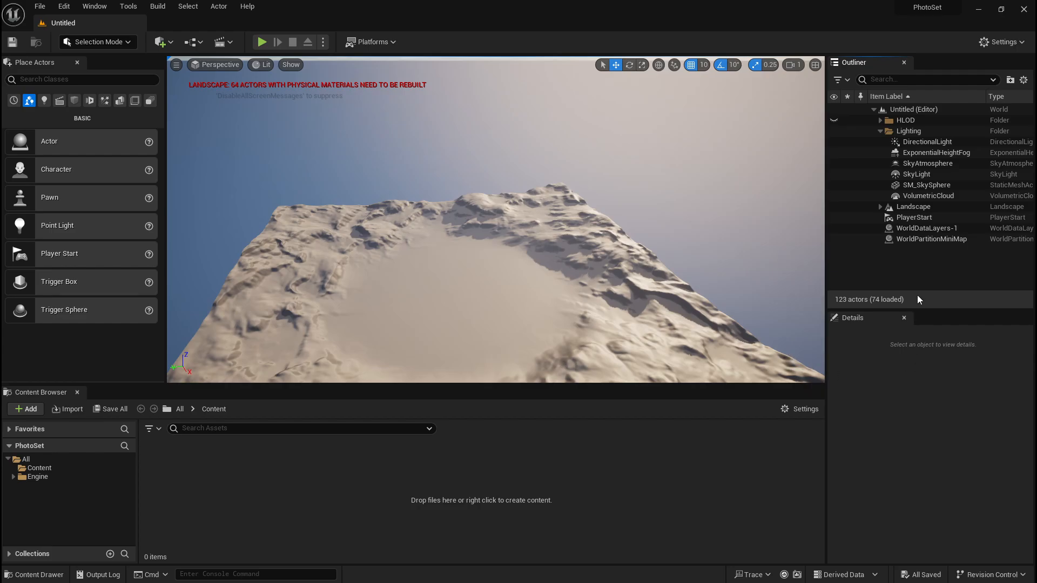
pyautogui.moveTo(919, 313); pyautogui.dragTo(924, 278)
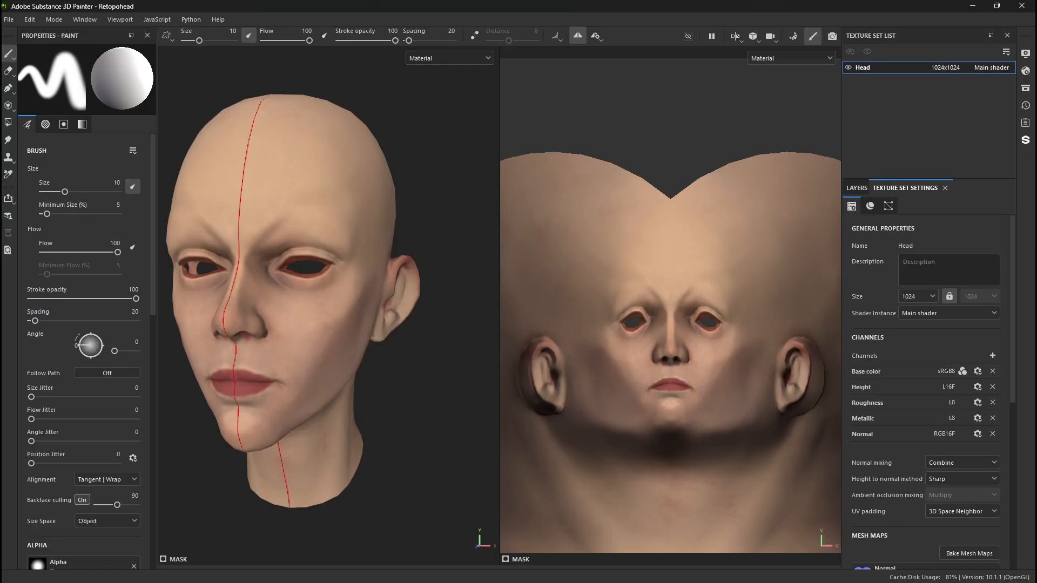
# Examine the main menus in Substance 3D Painter, switch back to Unreal Editor and compare its Edit, Build and Select commands
pyautogui.click(218, 21)
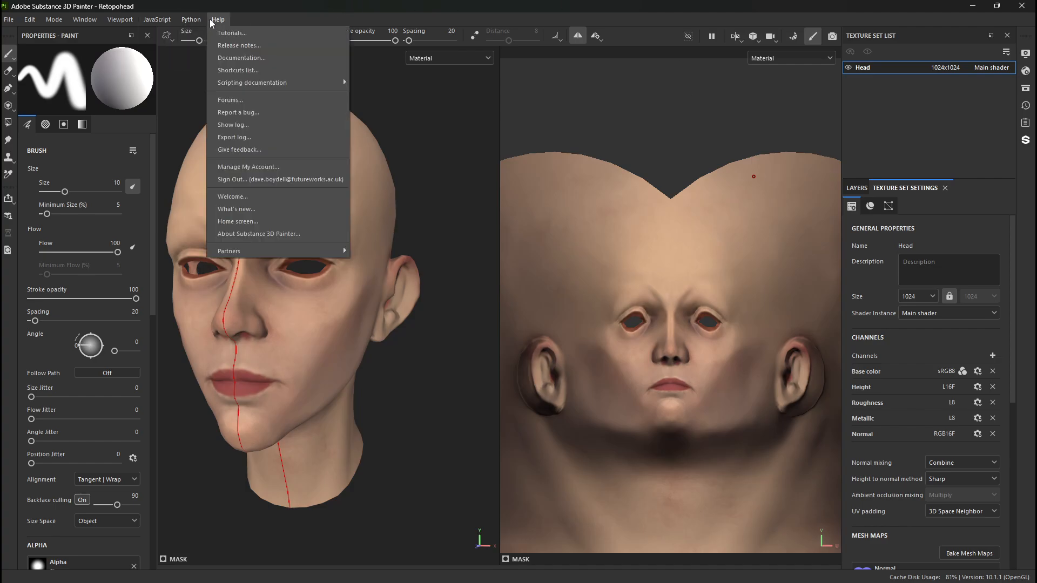
pyautogui.click(30, 23)
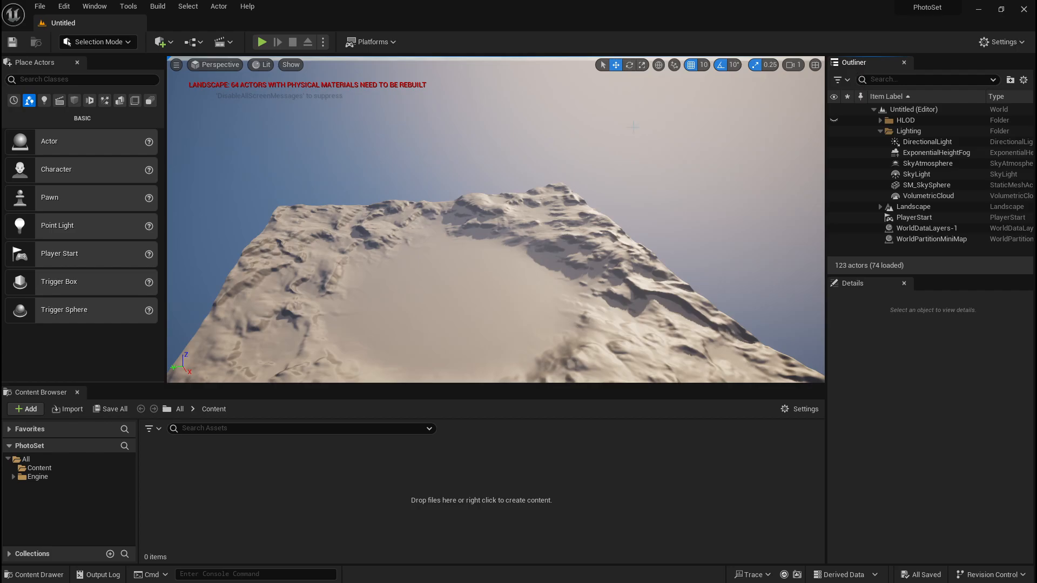
pyautogui.click(46, 7)
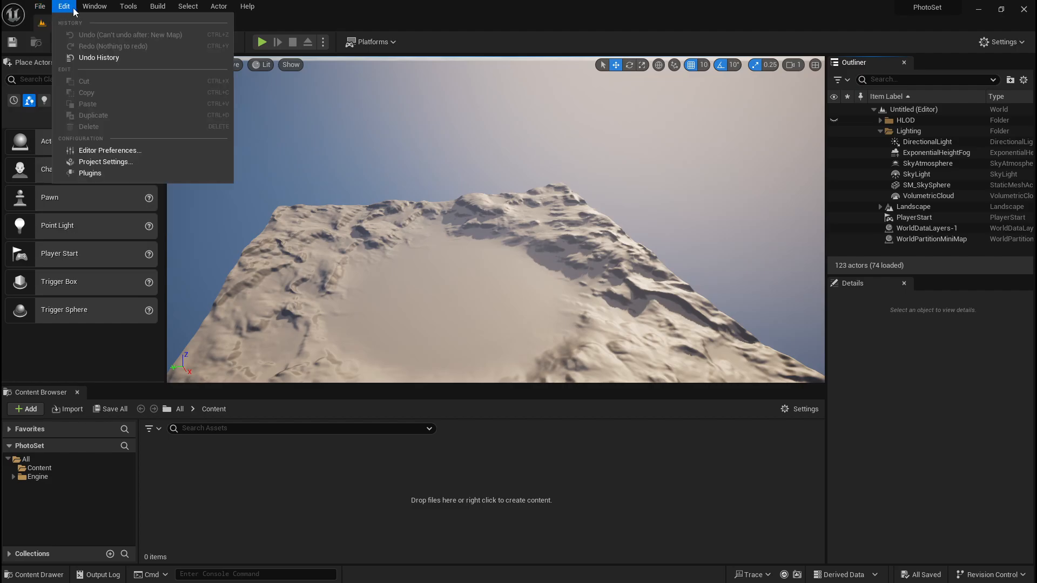
pyautogui.moveTo(113, 11)
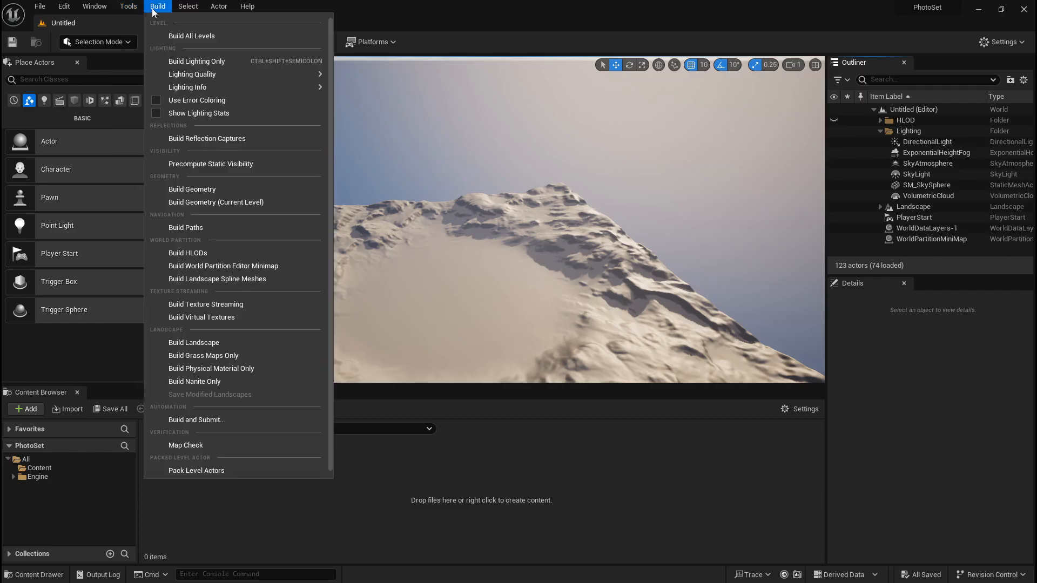
pyautogui.moveTo(192, 8)
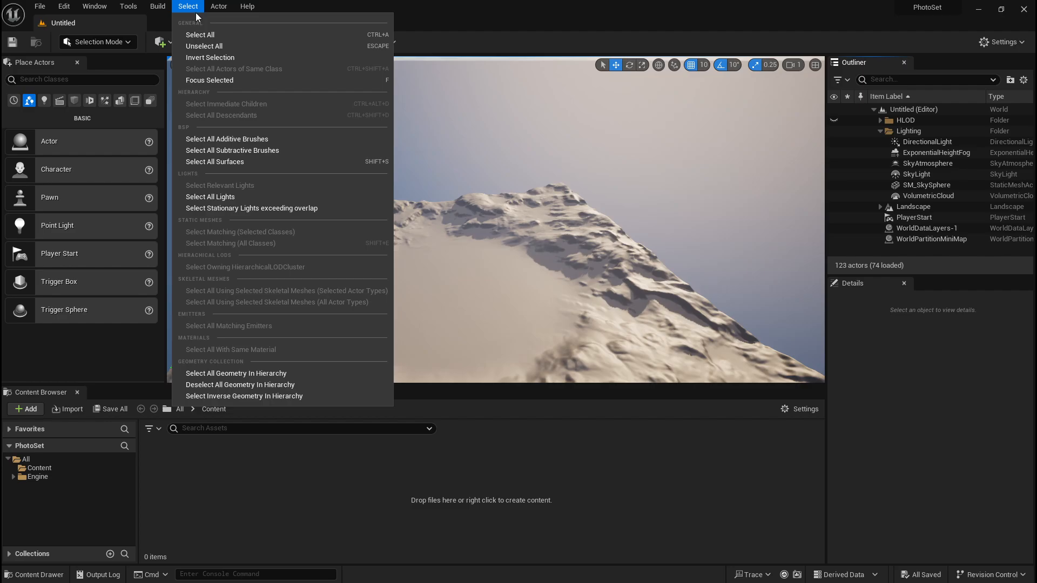
pyautogui.click(195, 12)
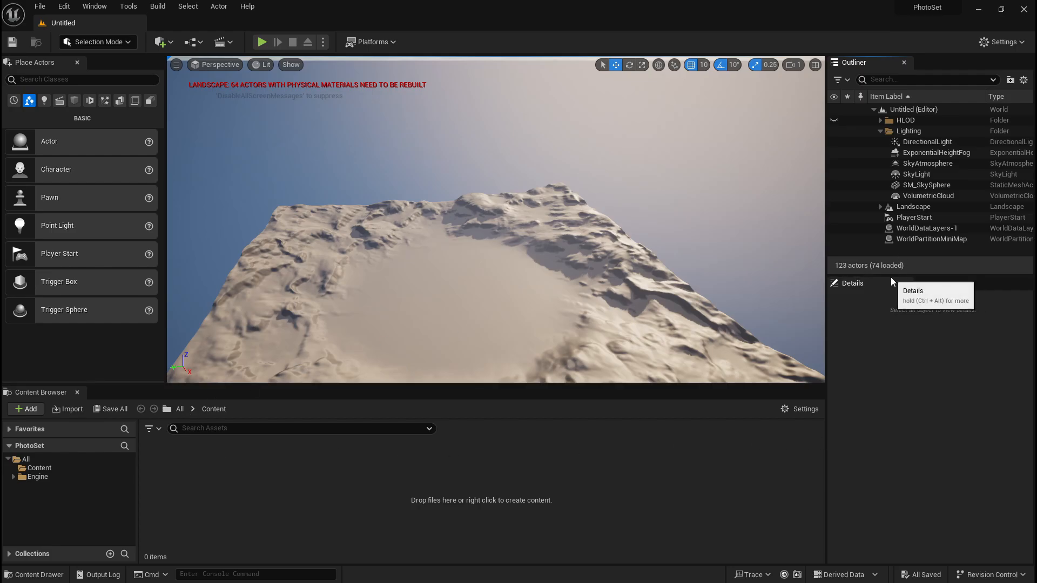
pyautogui.click(40, 6)
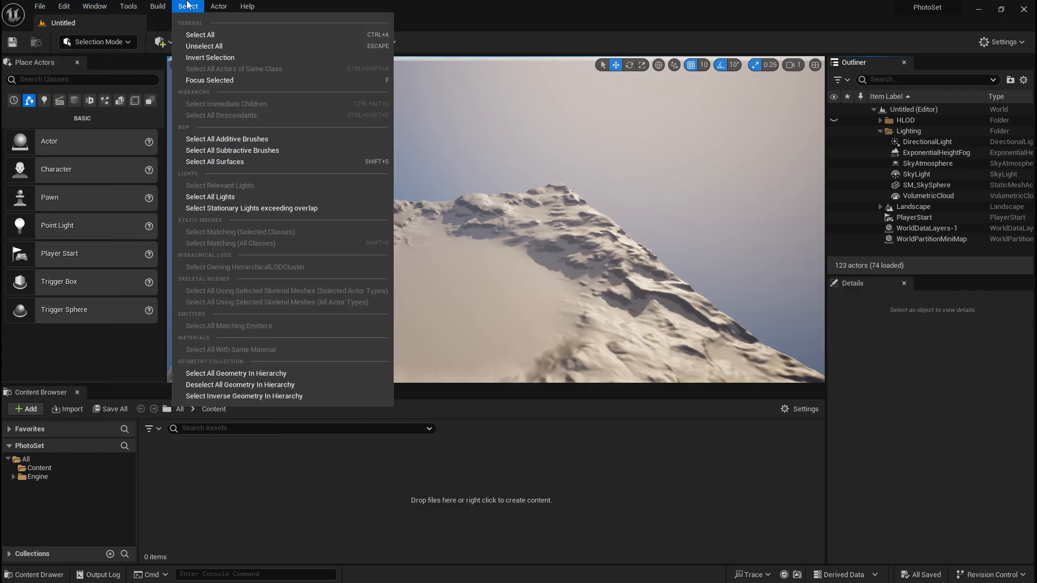
pyautogui.click(187, 6)
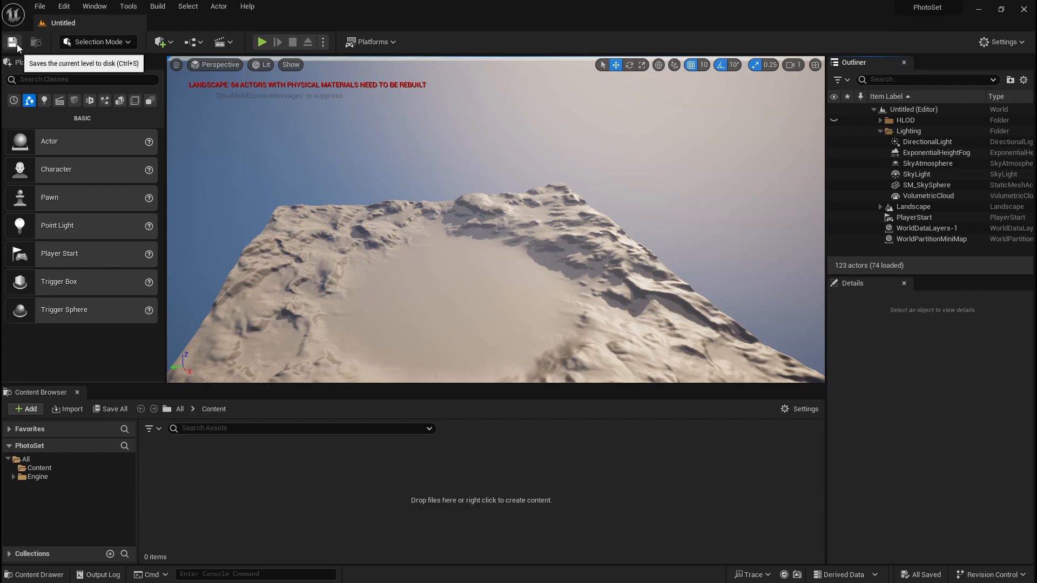
# Examine the editor modes and the options for adding actors, opening Blueprints and adding level sequences
pyautogui.click(82, 46)
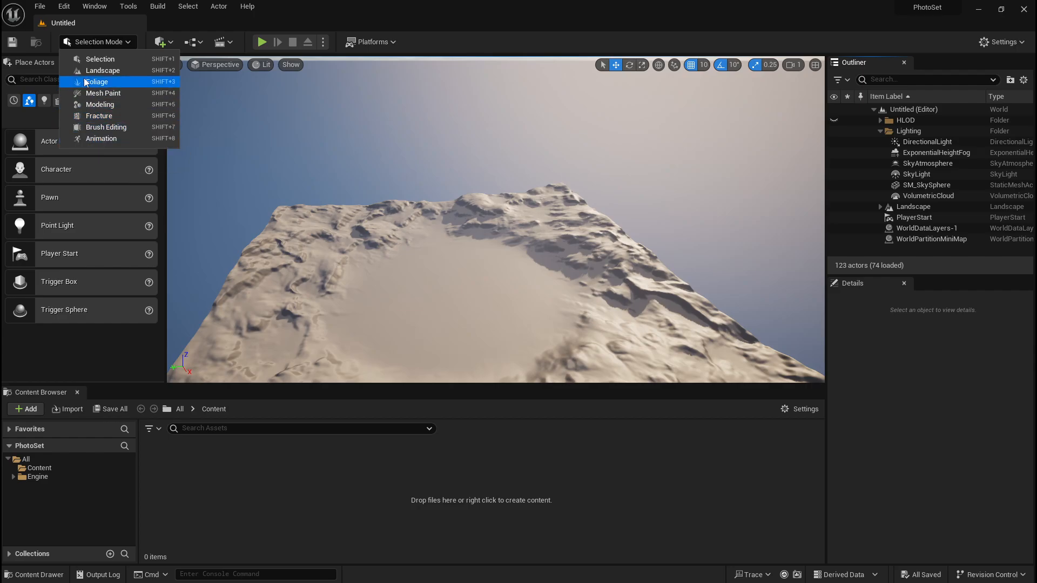
pyautogui.click(134, 31)
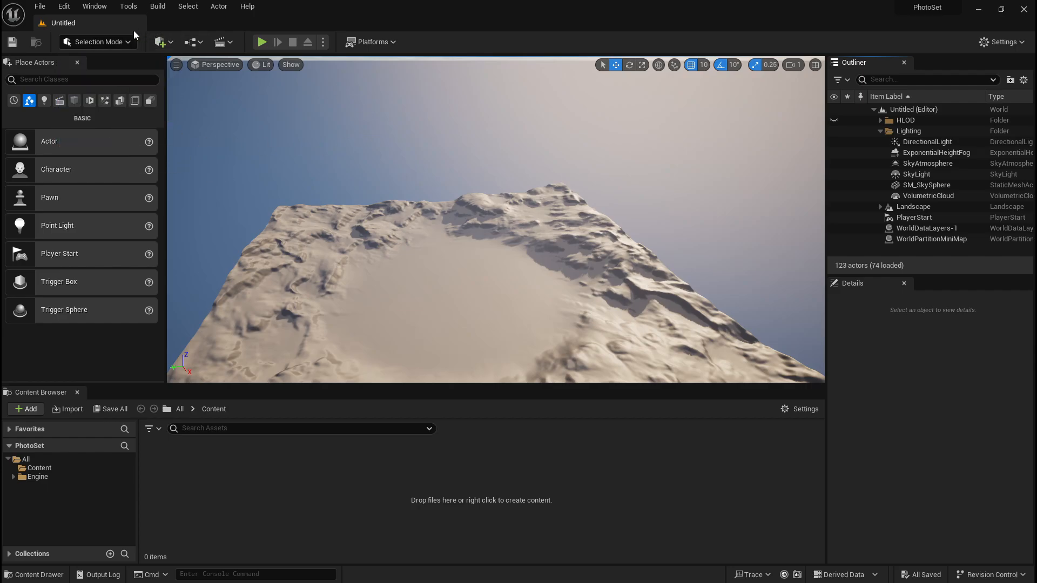
pyautogui.click(167, 47)
pyautogui.moveTo(192, 199)
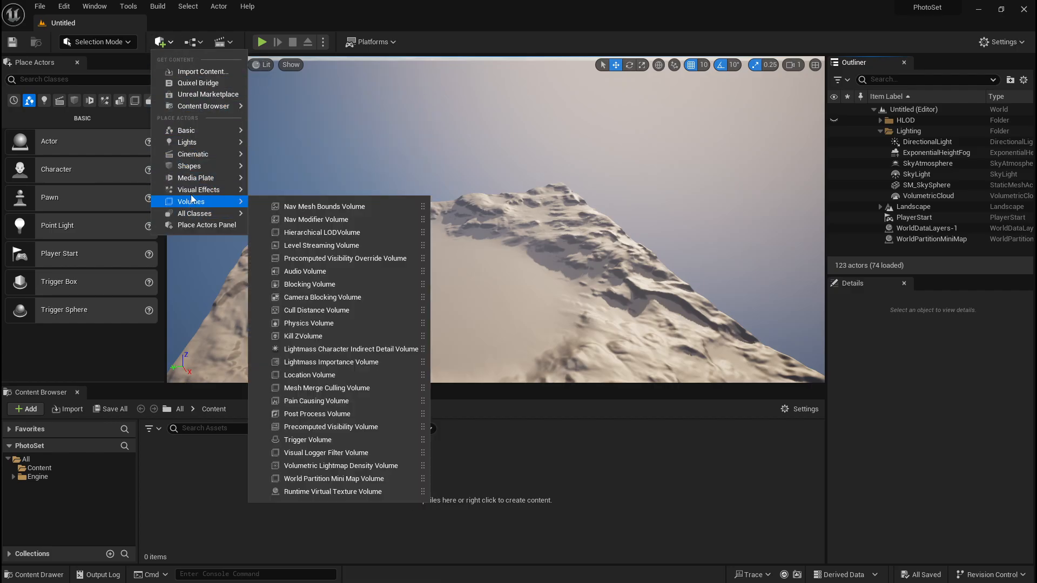
pyautogui.click(157, 42)
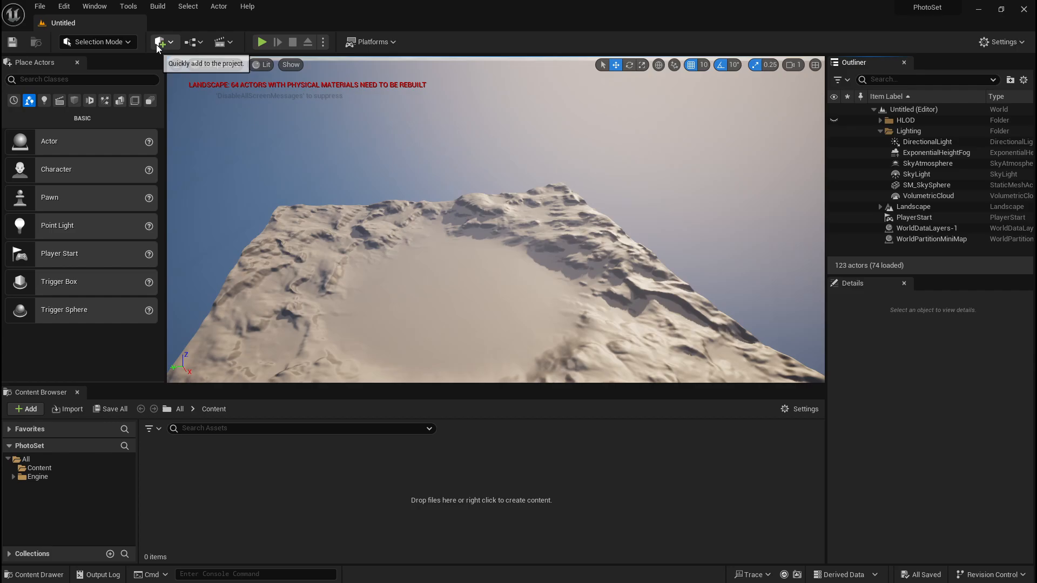
pyautogui.click(193, 46)
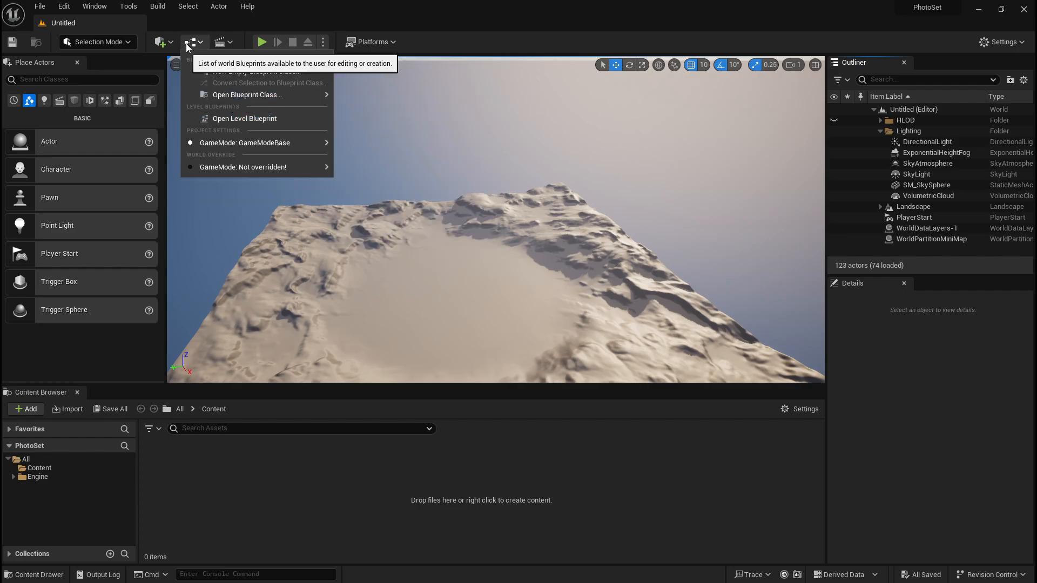
pyautogui.moveTo(240, 95)
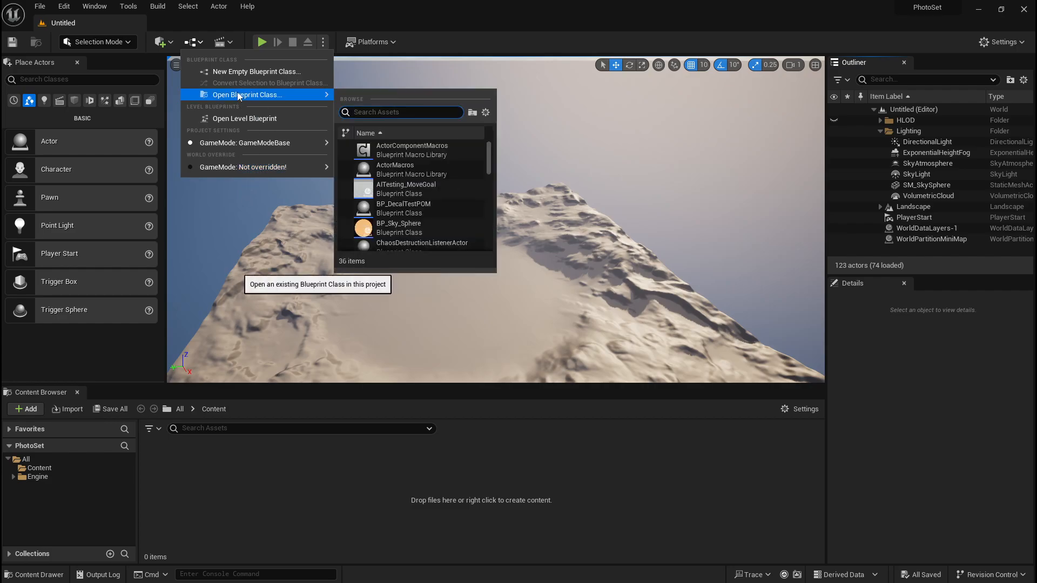
pyautogui.click(193, 43)
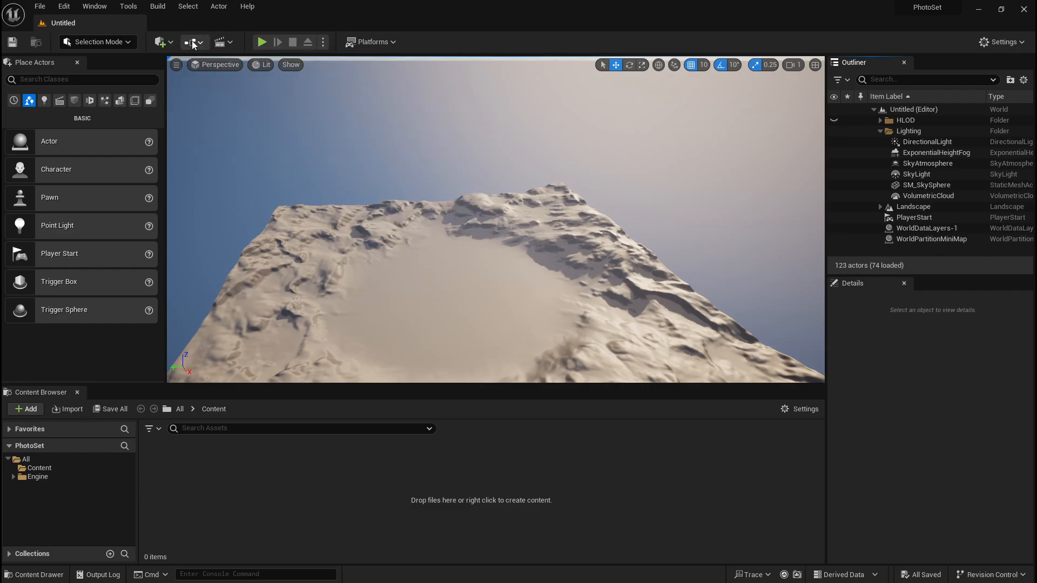
pyautogui.click(222, 42)
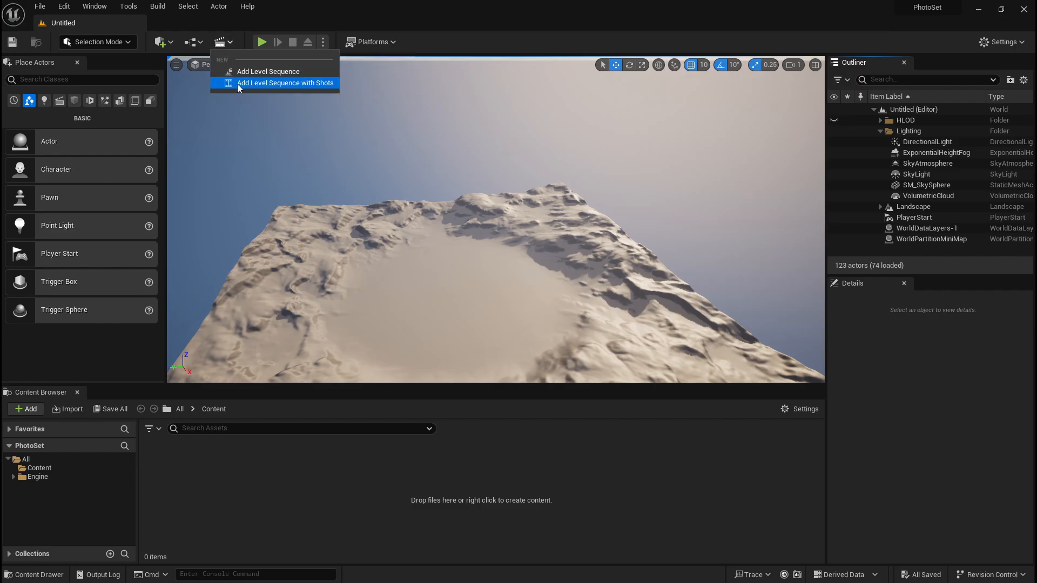
pyautogui.click(225, 43)
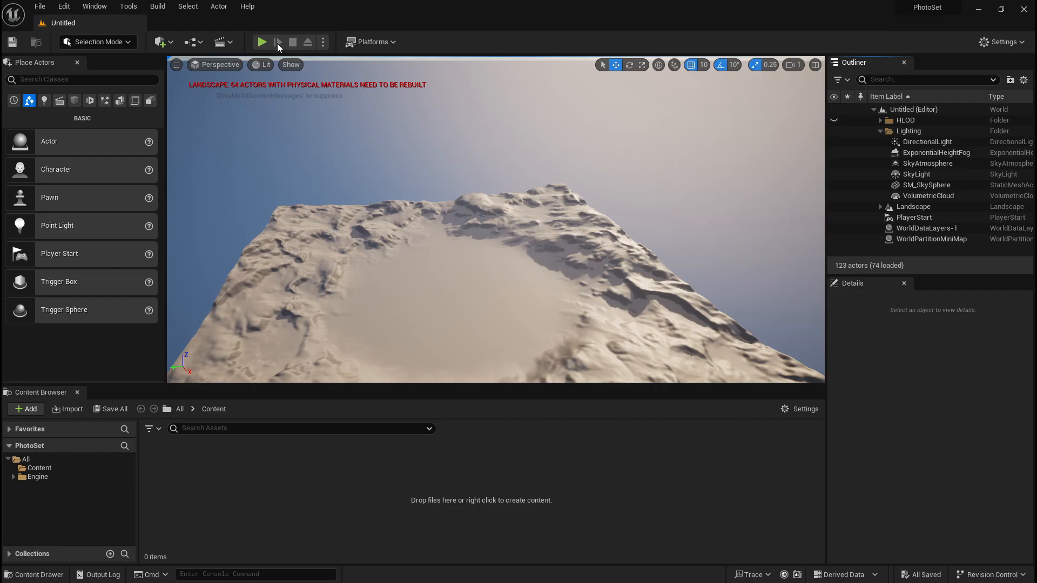
# Examine the platform options, quick-add options, level editor settings and the list of available editor windows
pyautogui.click(385, 42)
pyautogui.click(386, 44)
pyautogui.click(161, 43)
pyautogui.click(165, 43)
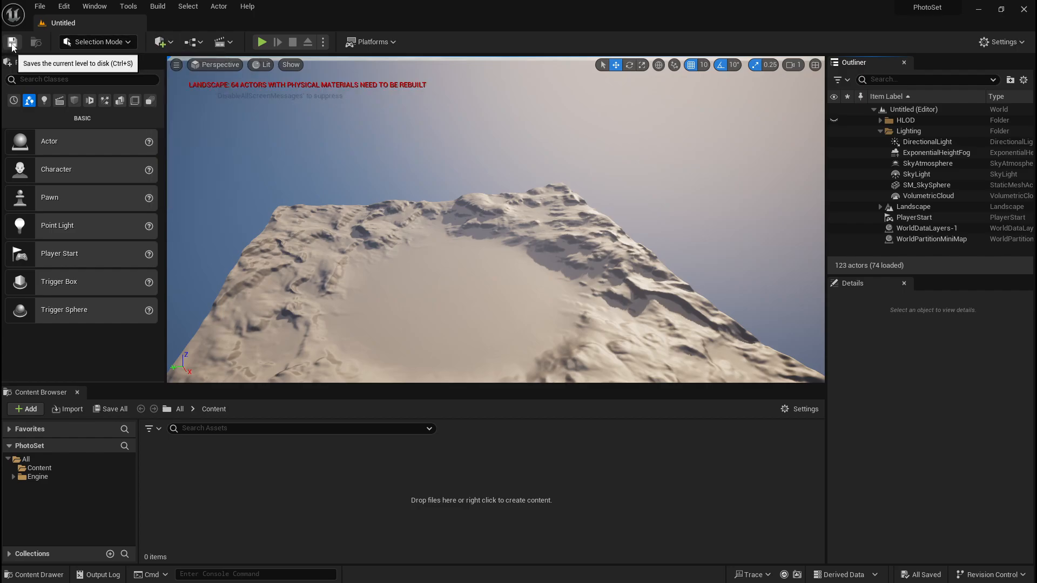
pyautogui.click(156, 43)
pyautogui.click(171, 43)
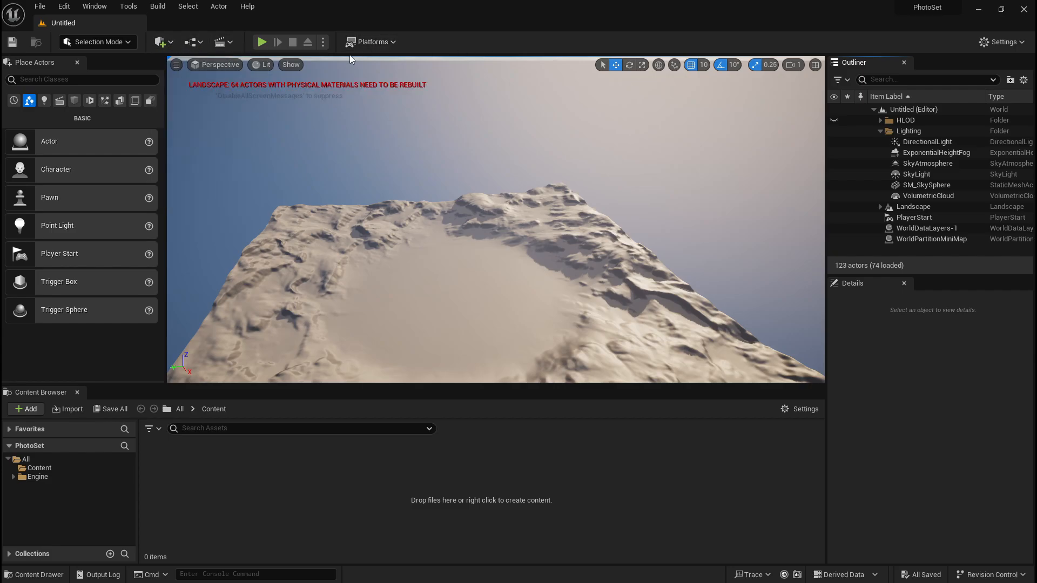
pyautogui.click(999, 42)
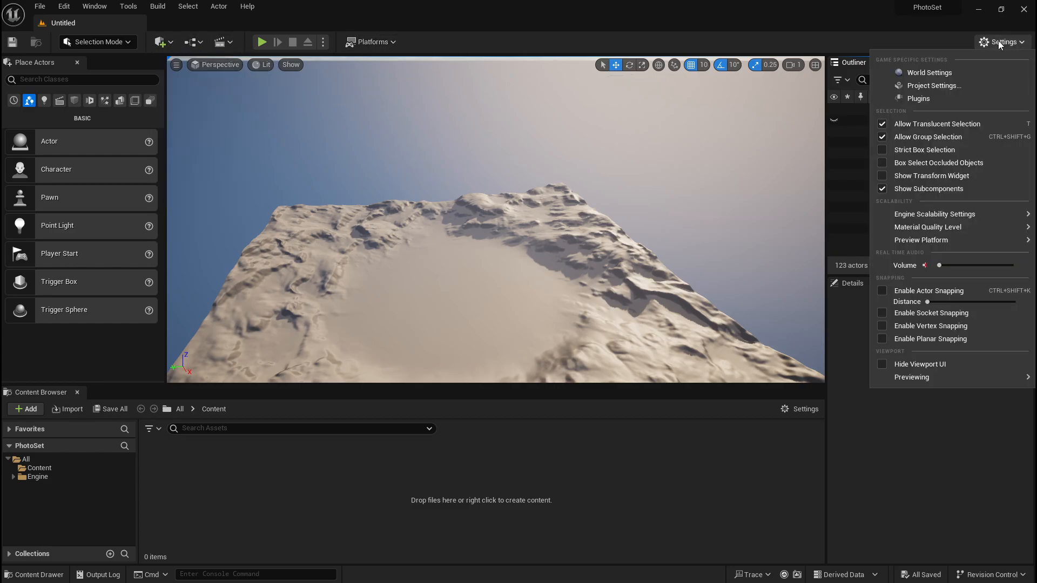
pyautogui.click(1003, 42)
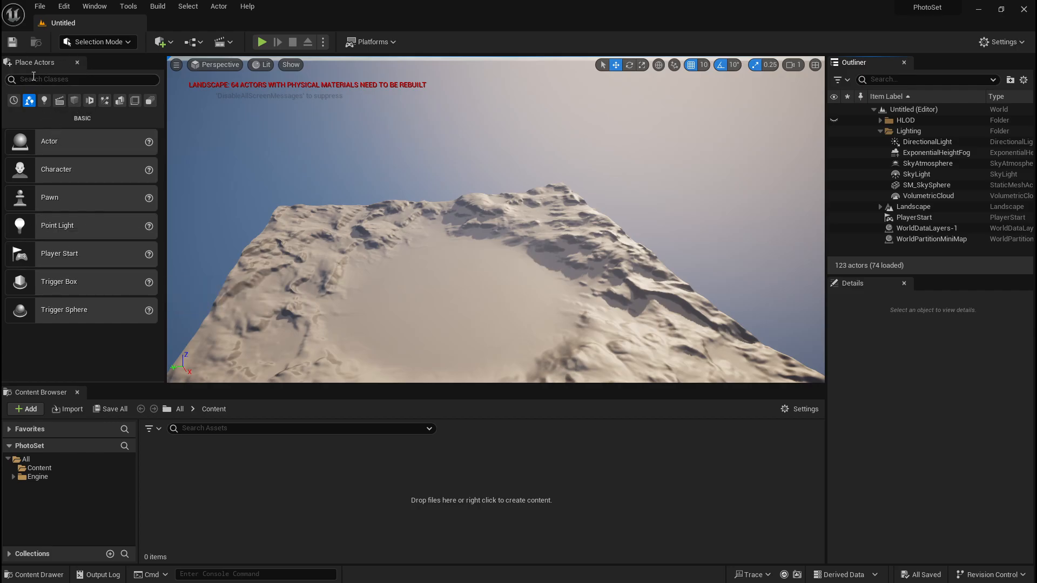
pyautogui.click(94, 6)
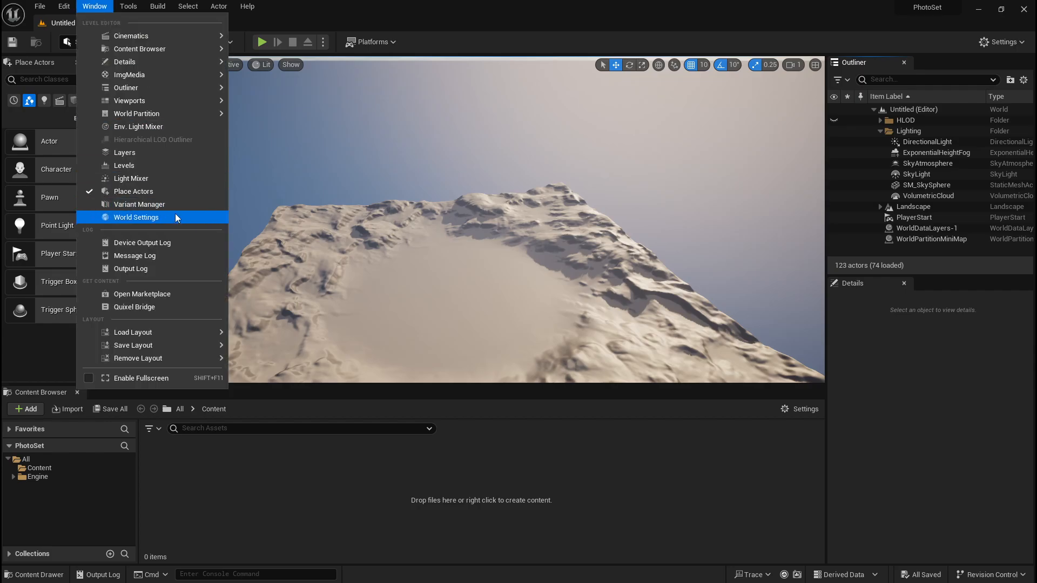
pyautogui.click(50, 349)
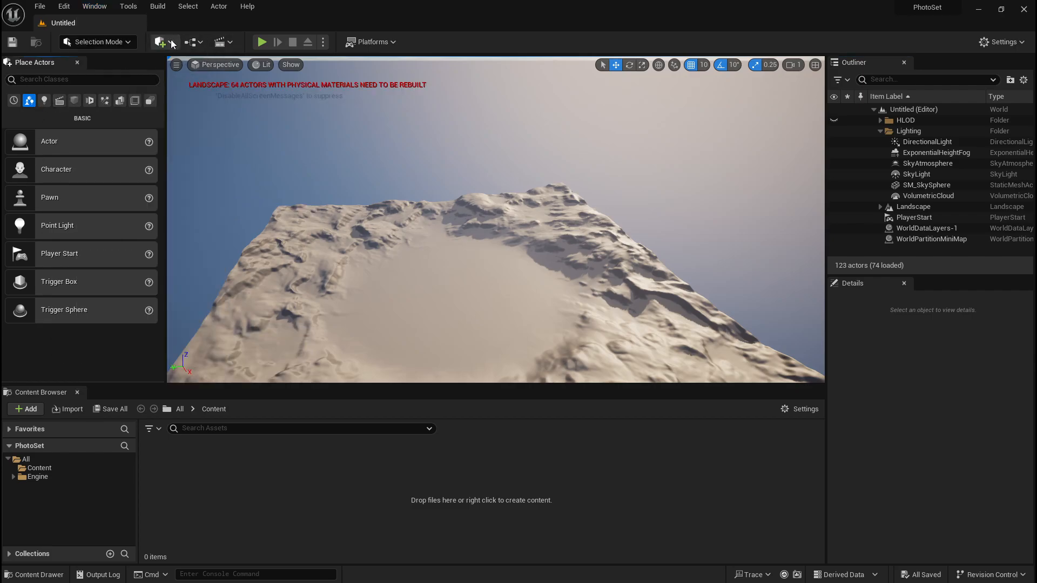
# Examine the Place Actors categories, including Recently Placed, Basic, Cinematic, Media Plate, Volumes and Geometry
pyautogui.click(45, 101)
pyautogui.click(59, 100)
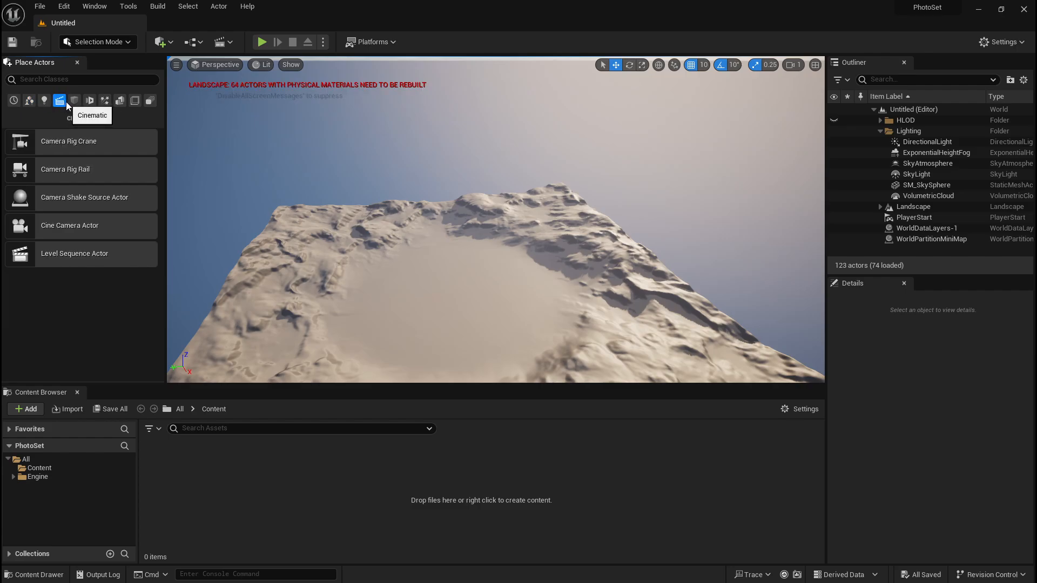
pyautogui.click(75, 100)
pyautogui.click(90, 101)
pyautogui.click(105, 100)
pyautogui.click(120, 101)
pyautogui.click(135, 101)
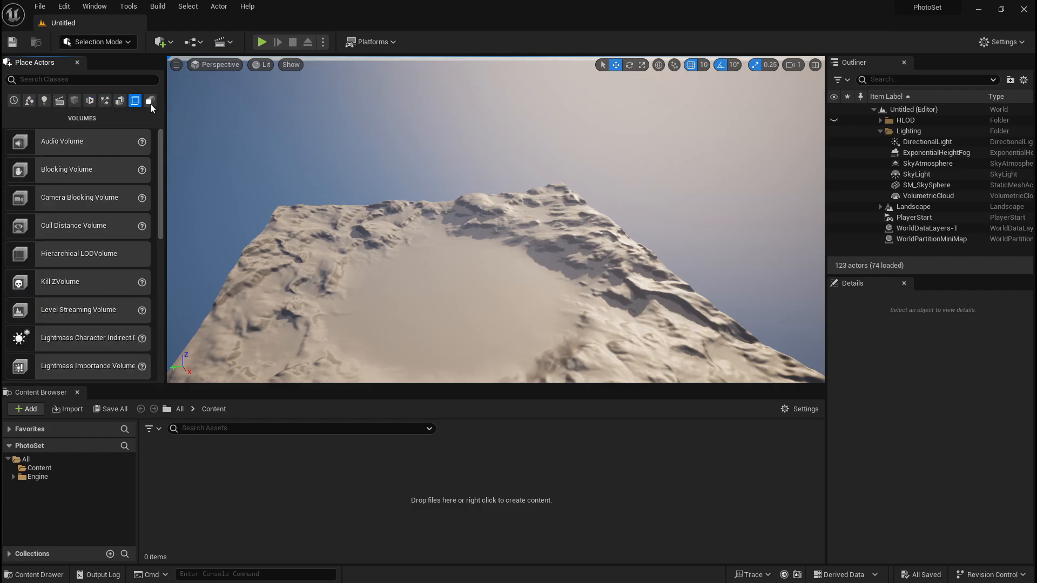
pyautogui.click(150, 101)
pyautogui.click(75, 100)
pyautogui.click(15, 103)
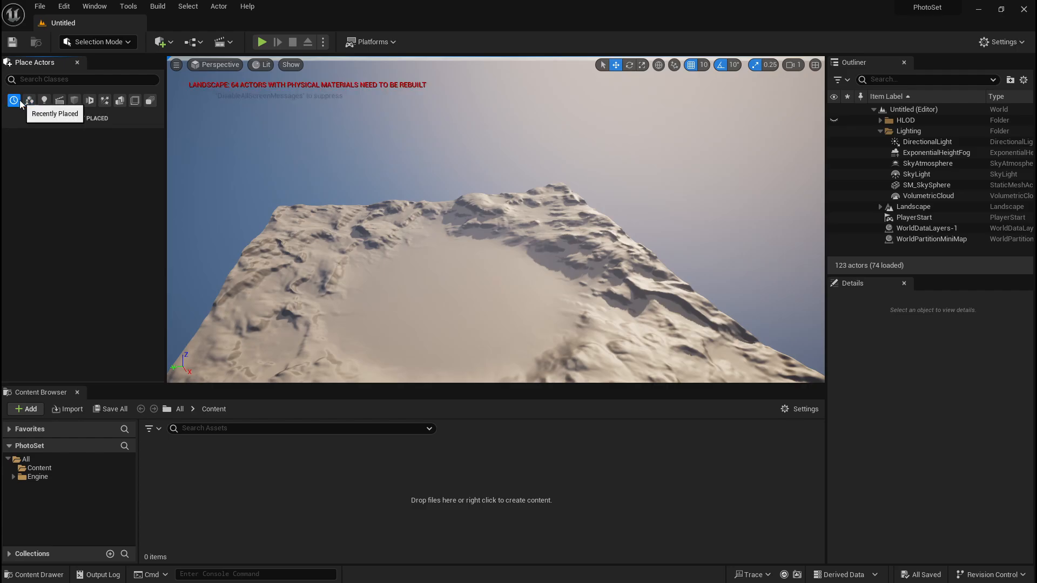
pyautogui.click(29, 102)
pyautogui.click(44, 102)
pyautogui.click(61, 103)
pyautogui.click(76, 104)
pyautogui.click(90, 102)
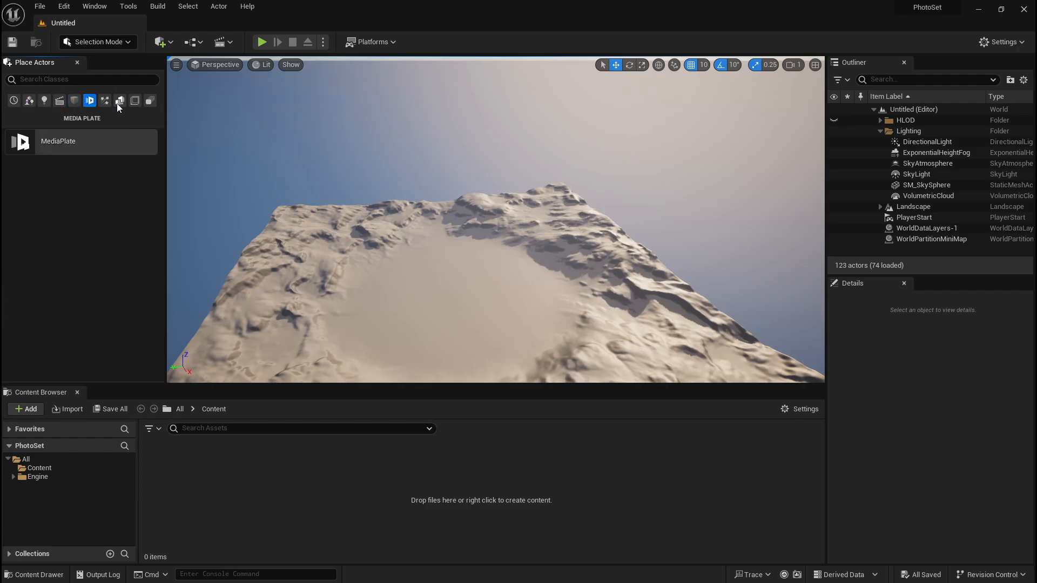
pyautogui.click(120, 101)
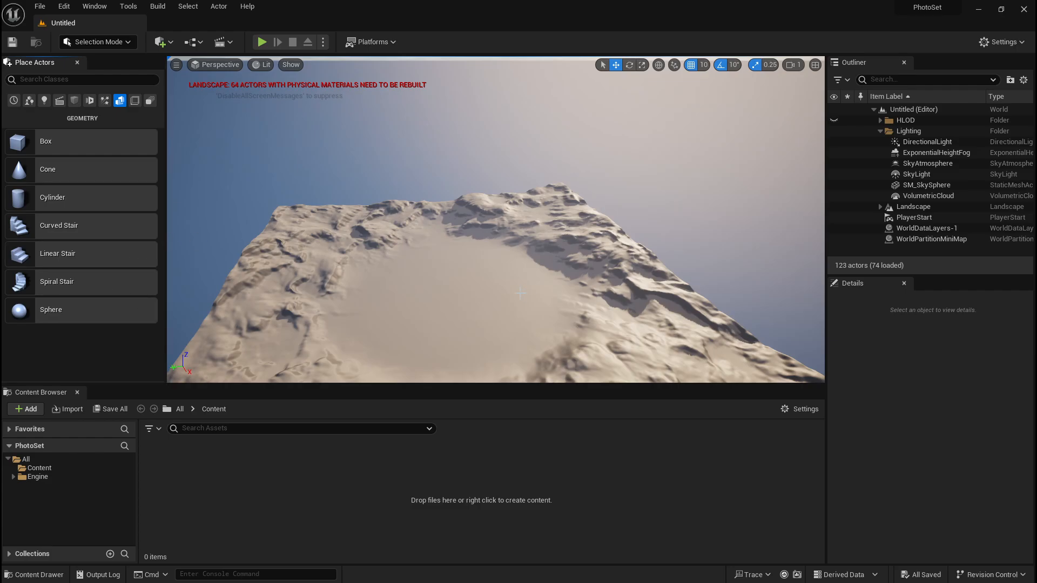
# Select a landscape tile in the flat central area, examine its properties, and check the Content Browser's view settings
pyautogui.click(422, 271)
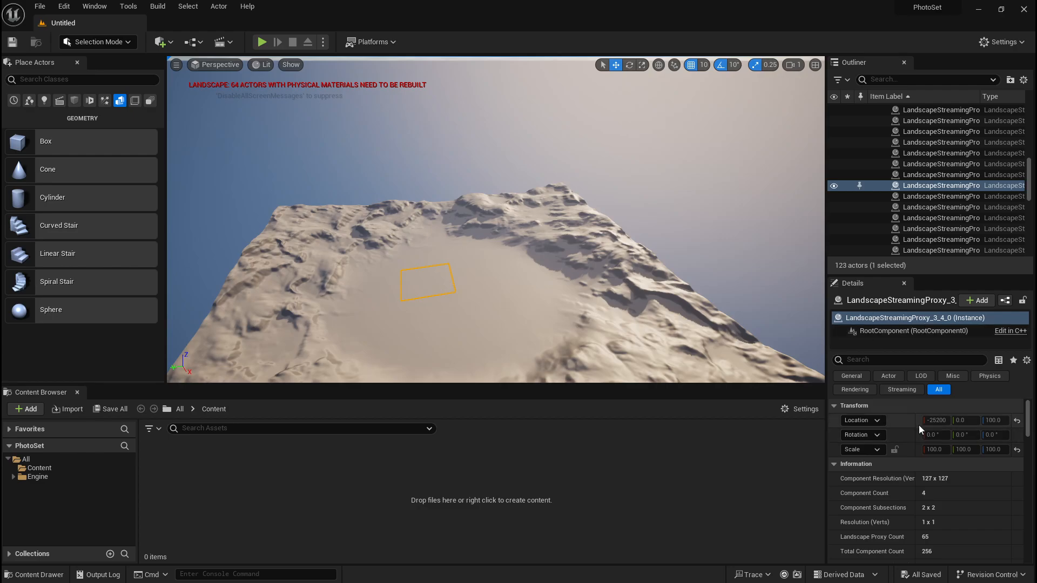
pyautogui.scroll(-10, 919, 426)
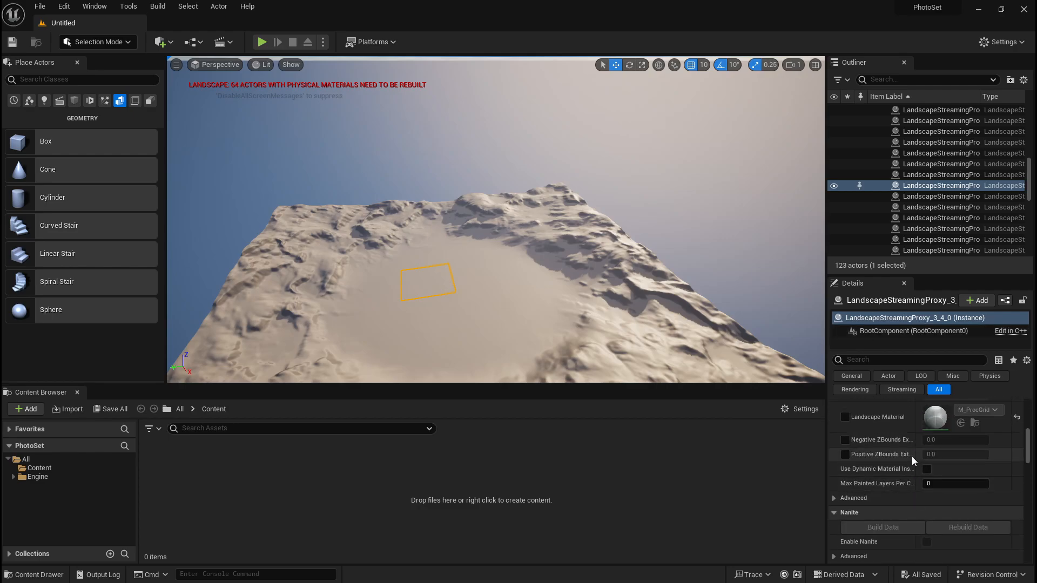
pyautogui.scroll(10, 918, 456)
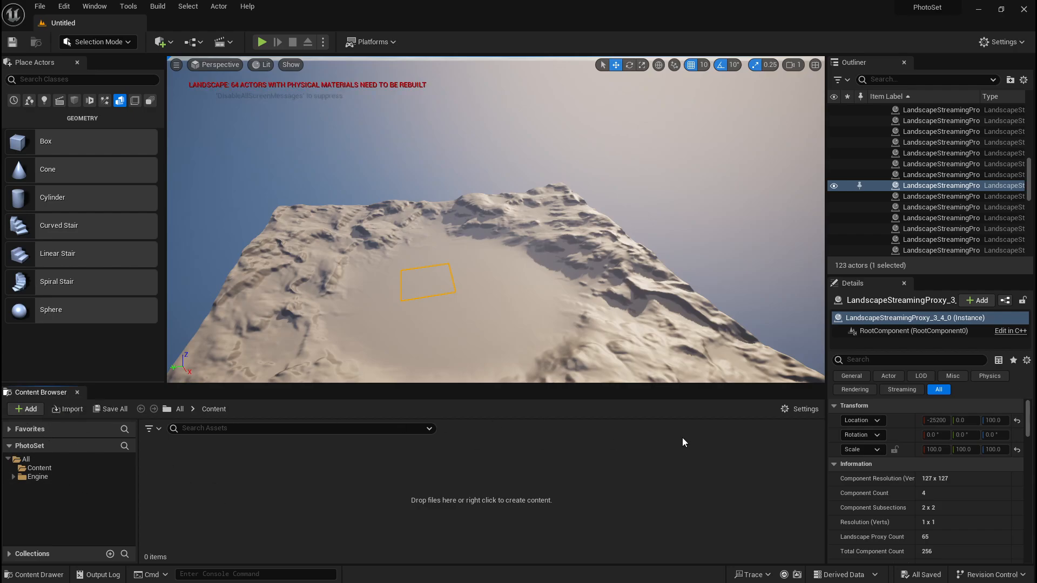
pyautogui.click(791, 418)
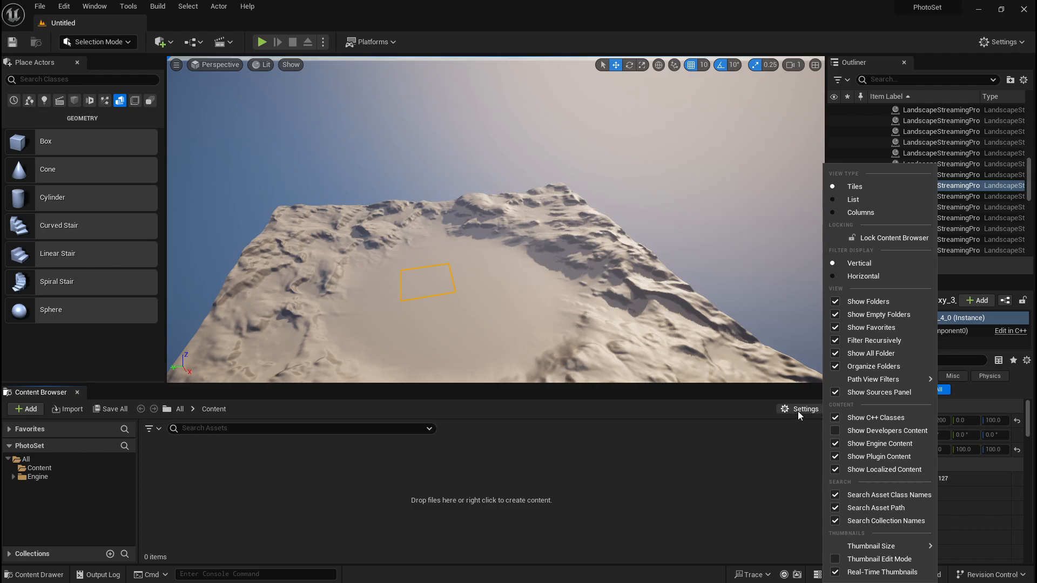
pyautogui.click(755, 450)
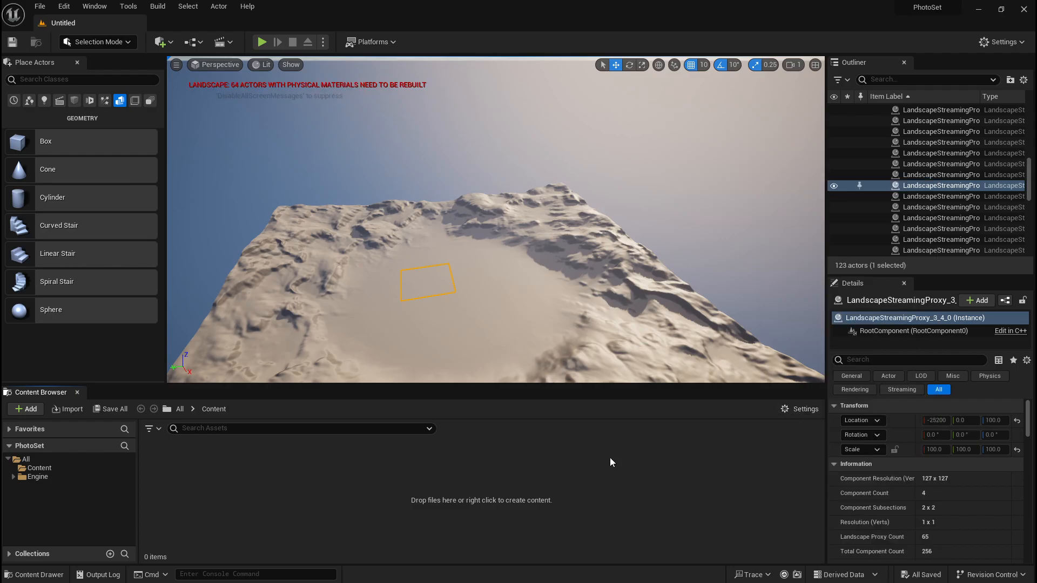
# Examine the Content Browser's view settings and the temporary Content Drawer with its docking option
pyautogui.click(794, 412)
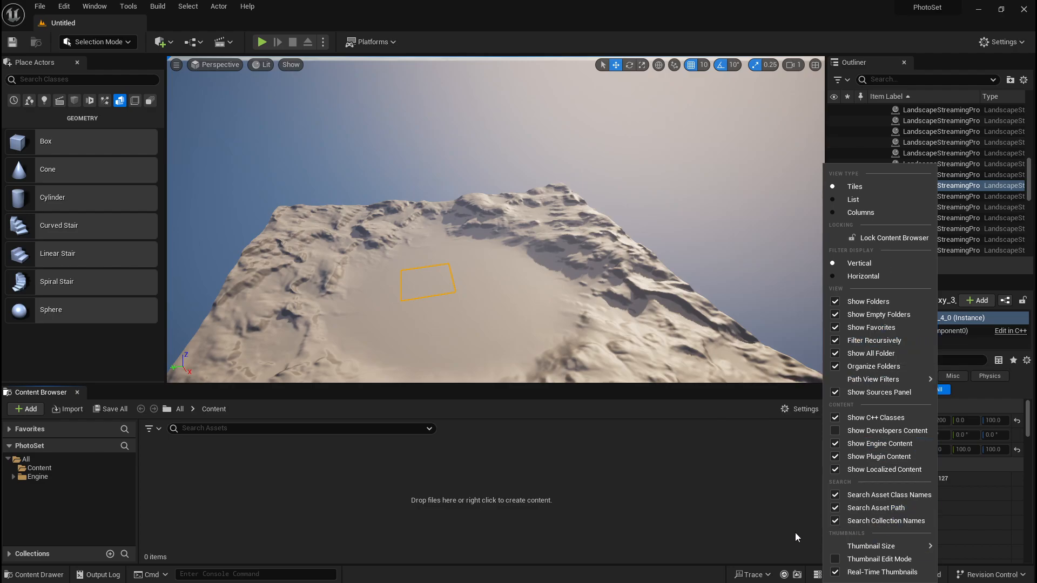
pyautogui.click(763, 508)
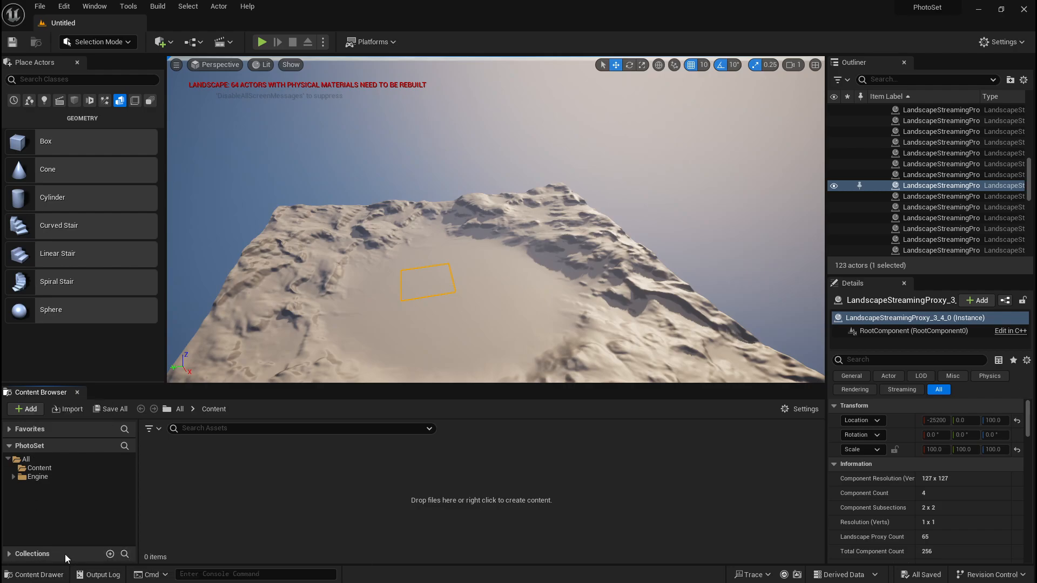
pyautogui.click(36, 575)
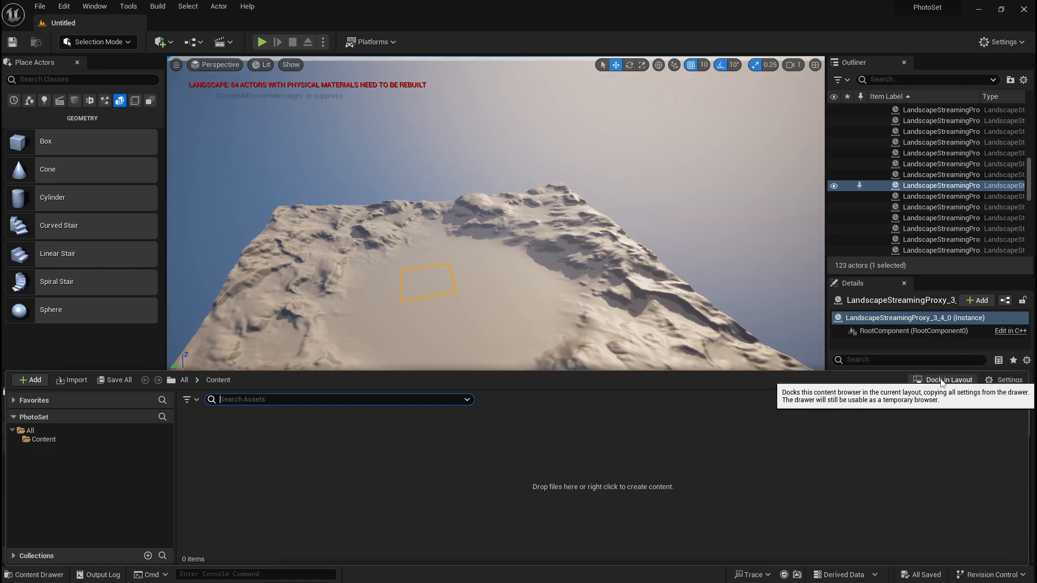
pyautogui.click(31, 576)
pyautogui.click(31, 576)
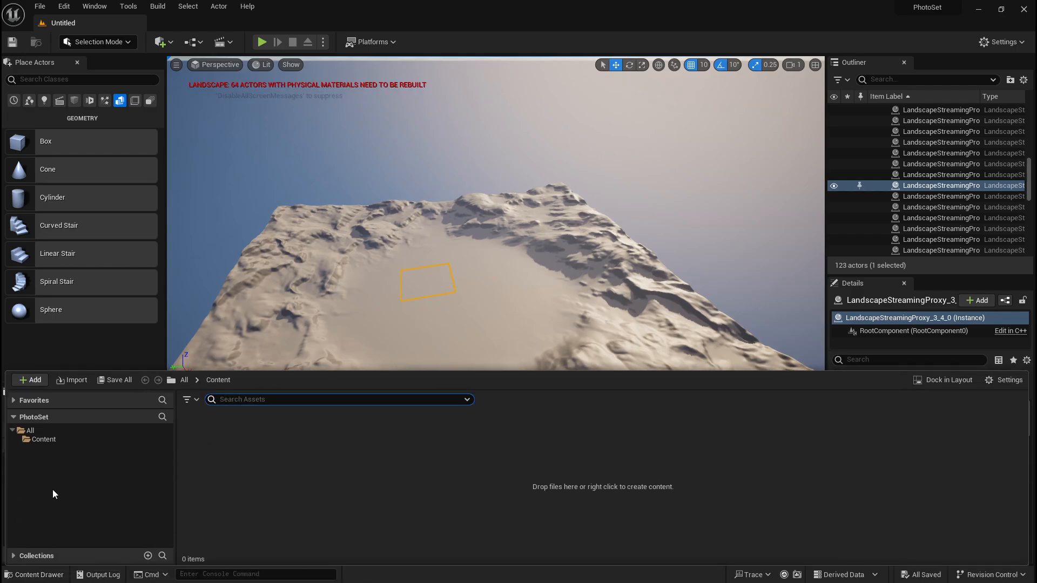
pyautogui.click(43, 576)
pyautogui.click(43, 576)
pyautogui.click(943, 380)
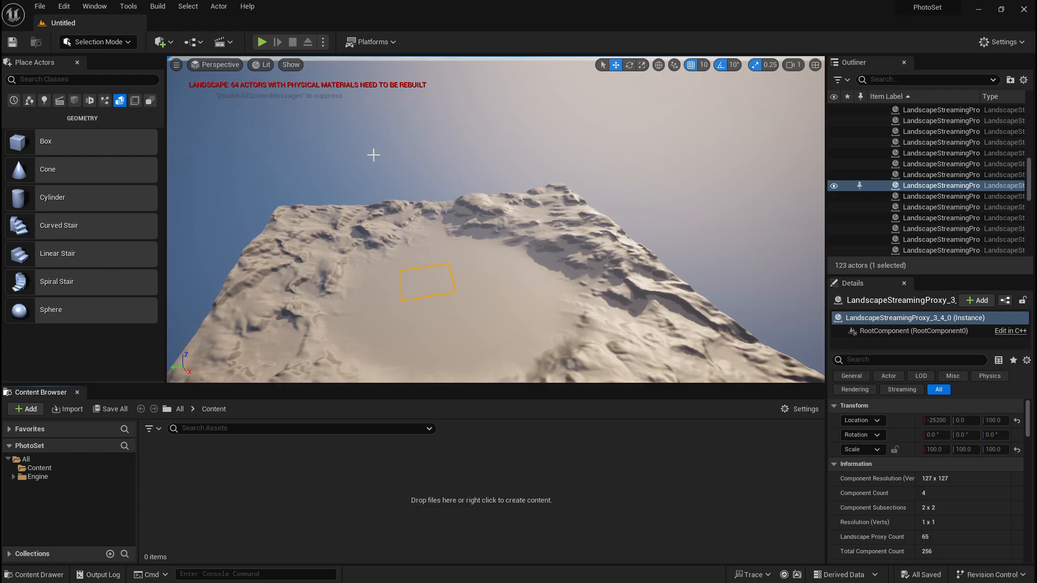
# Enlarge the viewport by shrinking the Content Browser's height and narrowing the Place Actors, Outliner and Details panels
pyautogui.moveTo(373, 155); pyautogui.dragTo(345, 151, button='right')
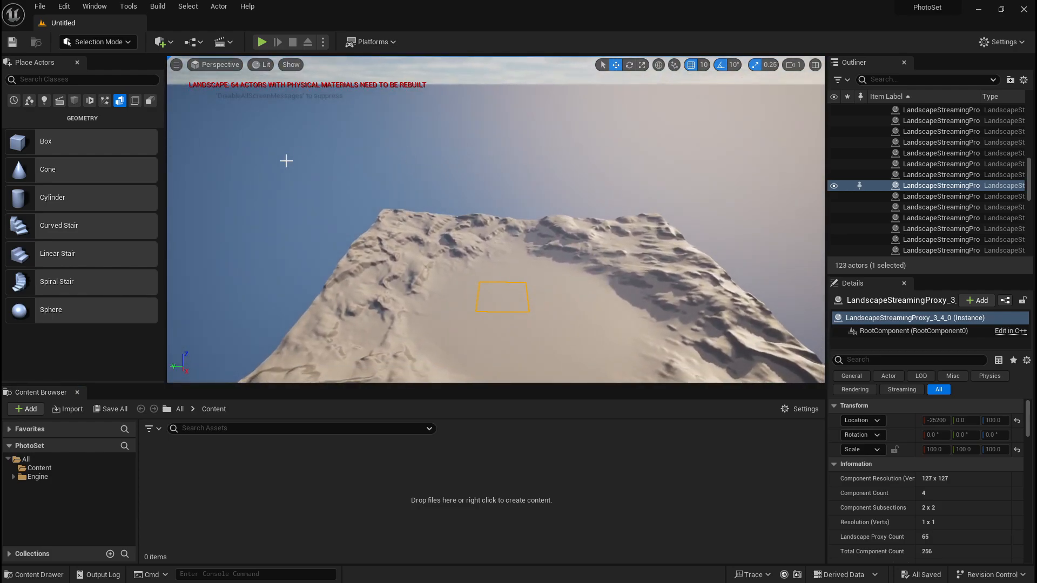
pyautogui.moveTo(767, 385); pyautogui.dragTo(761, 489)
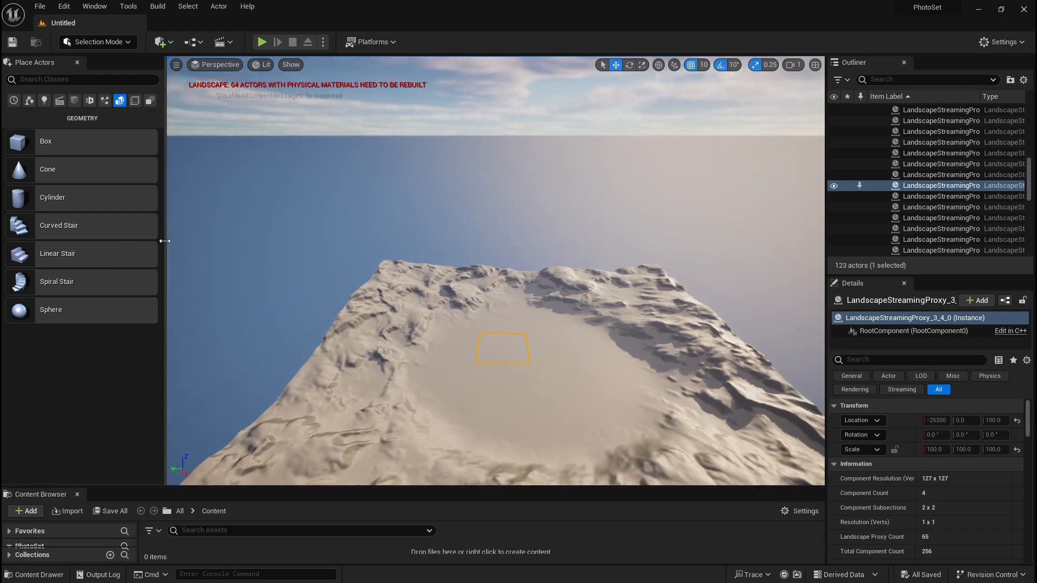
pyautogui.moveTo(165, 241); pyautogui.dragTo(64, 240)
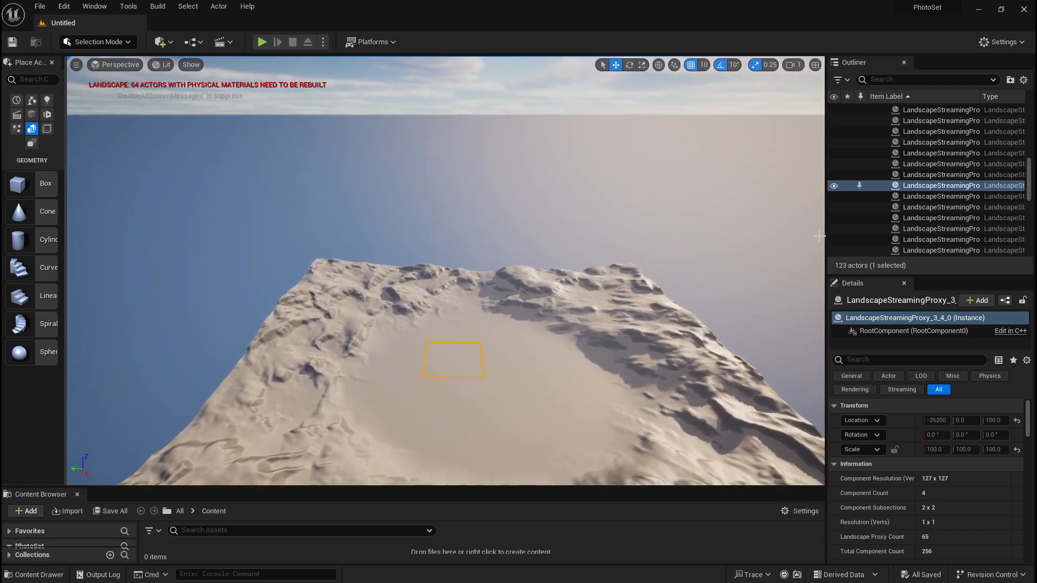
pyautogui.moveTo(826, 236); pyautogui.dragTo(900, 234)
pyautogui.moveTo(486, 270); pyautogui.dragTo(405, 255, button='right')
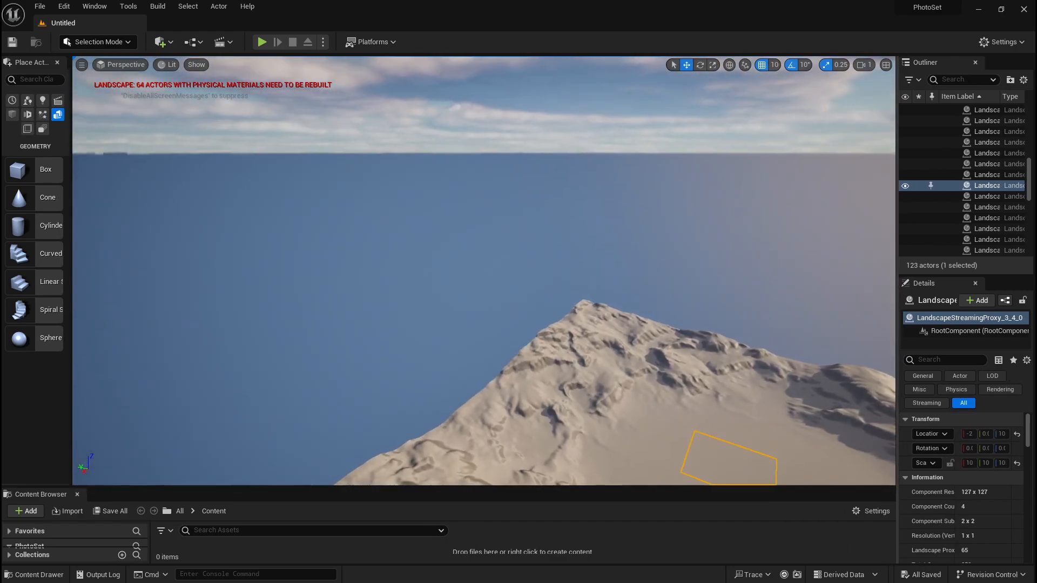
pyautogui.moveTo(622, 247)
pyautogui.mouseDown(button='right')
pyautogui.moveTo(638, 318)
pyautogui.moveTo(768, 291)
pyautogui.moveTo(622, 248)
pyautogui.mouseUp(button='right')
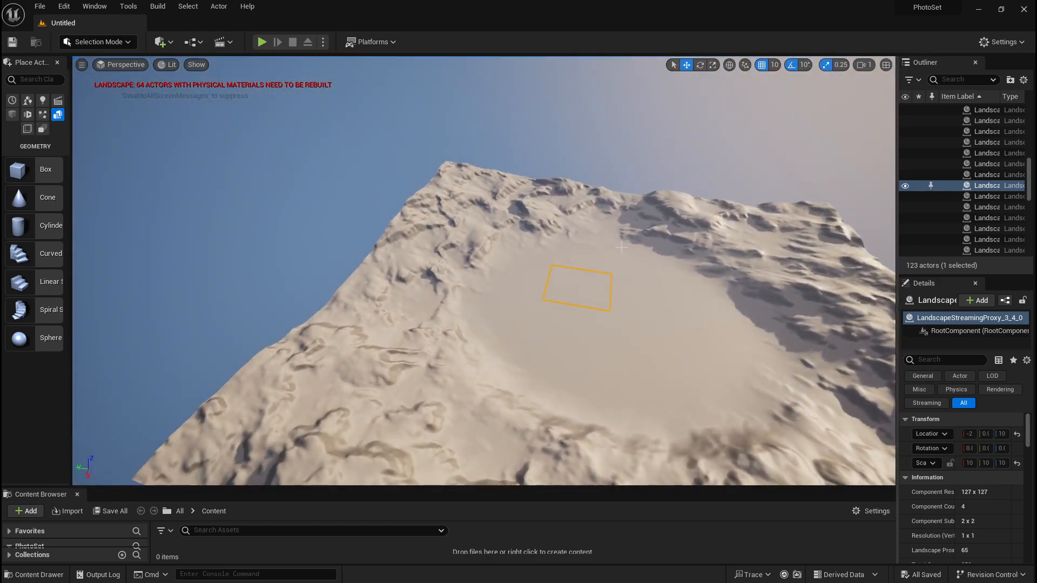
# Compare the four-view layout of Back, Right, Top and Perspective views with the single Perspective view, ending on the single view
pyautogui.click(887, 65)
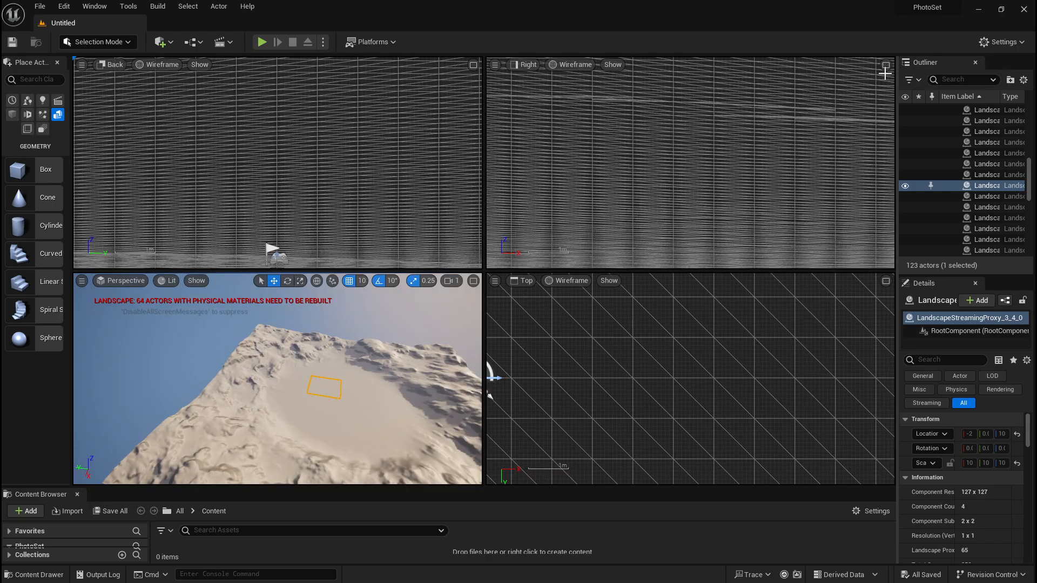
pyautogui.click(473, 281)
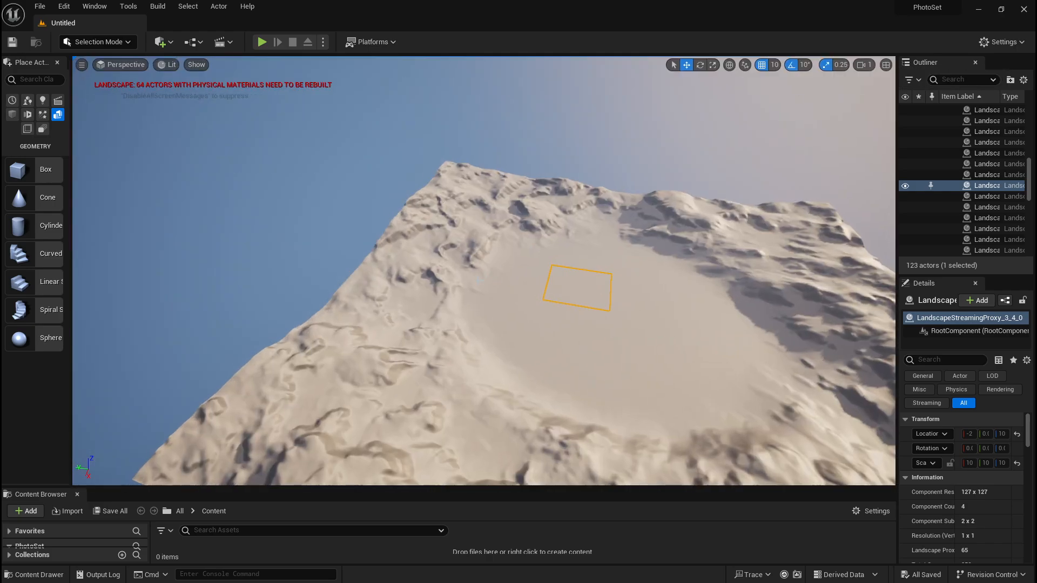
pyautogui.click(886, 65)
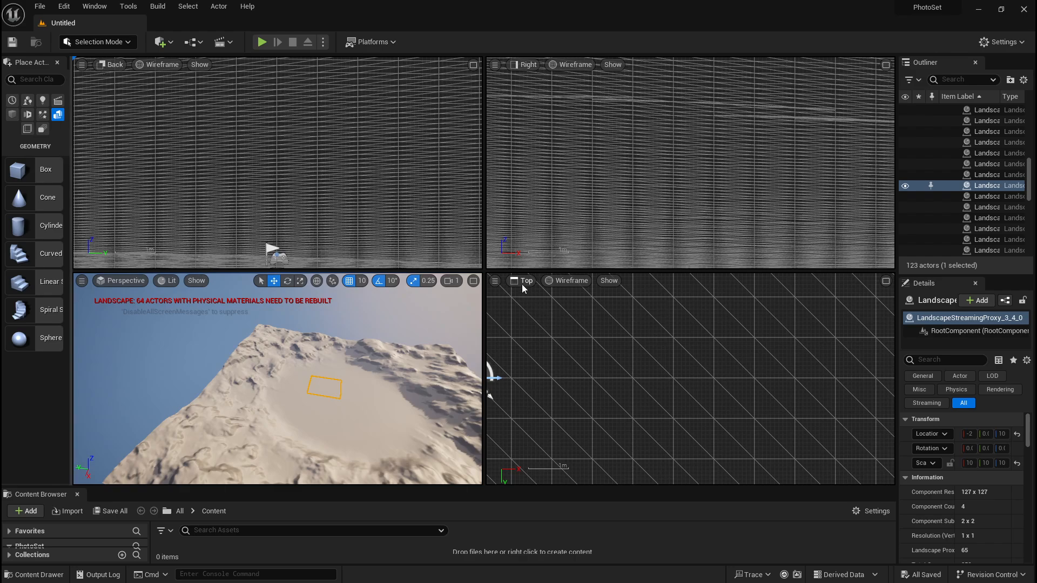
pyautogui.click(473, 280)
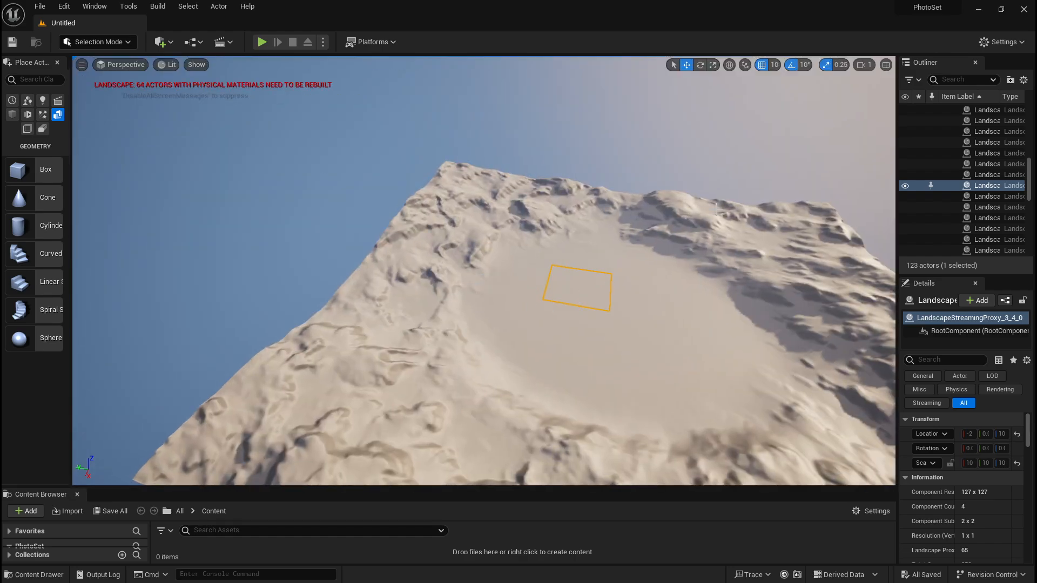
pyautogui.click(886, 64)
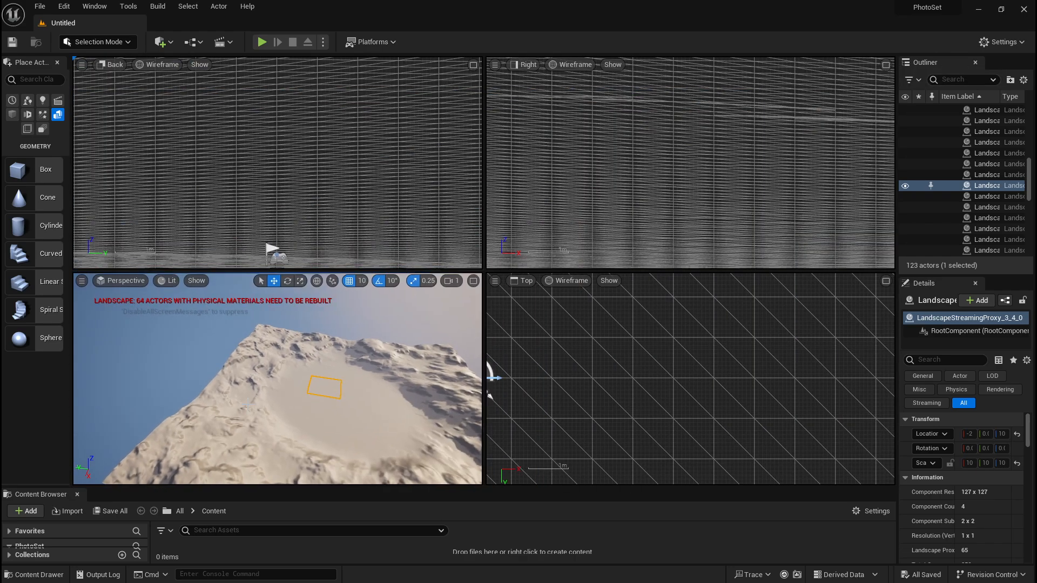
pyautogui.click(473, 280)
# Examine the viewport's camera speed settings and the scale, rotation, position grid and surface snapping options
pyautogui.click(863, 65)
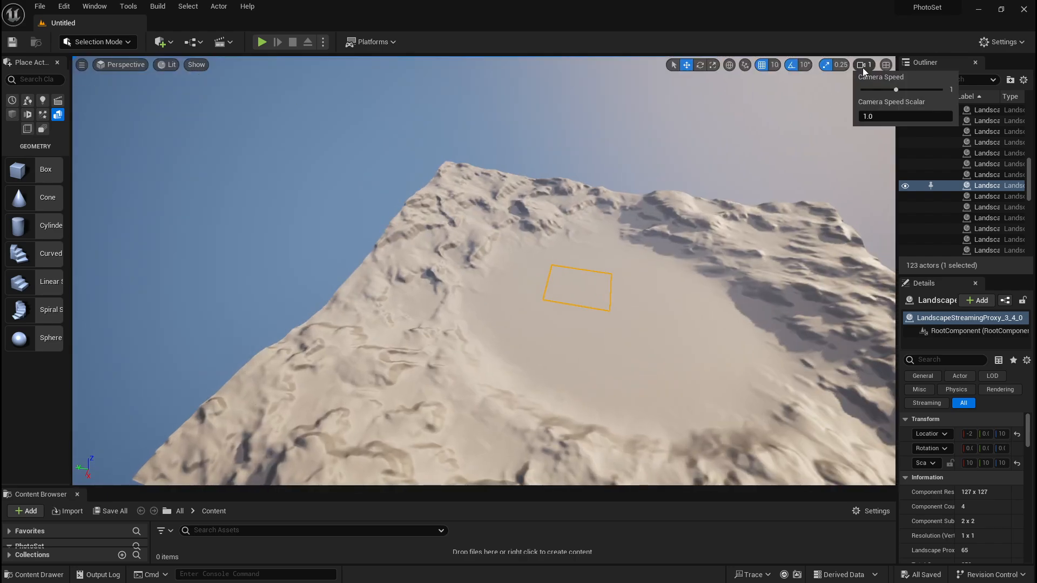
pyautogui.click(872, 62)
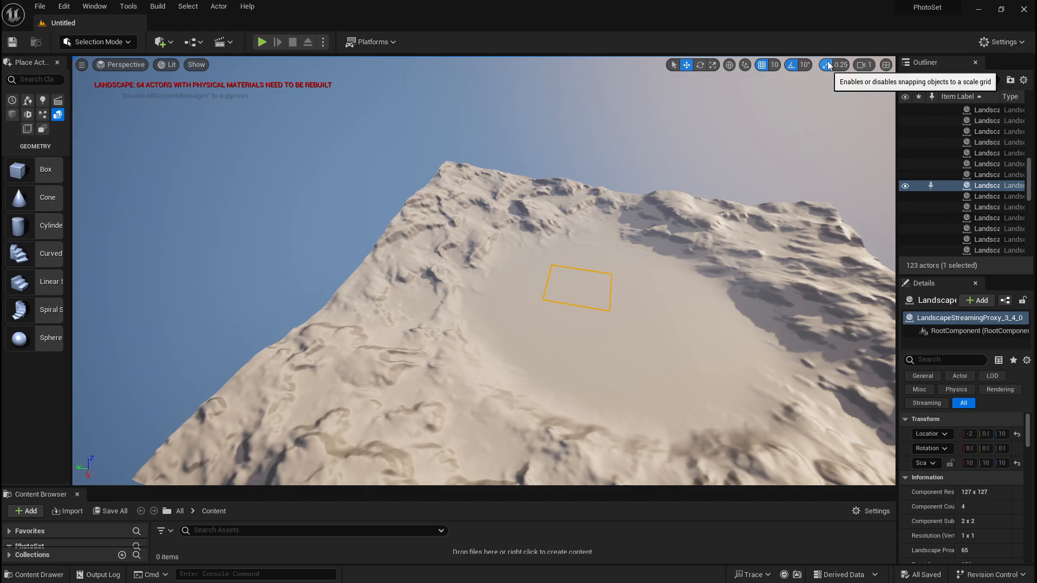
pyautogui.moveTo(487, 306); pyautogui.dragTo(553, 295, button='right')
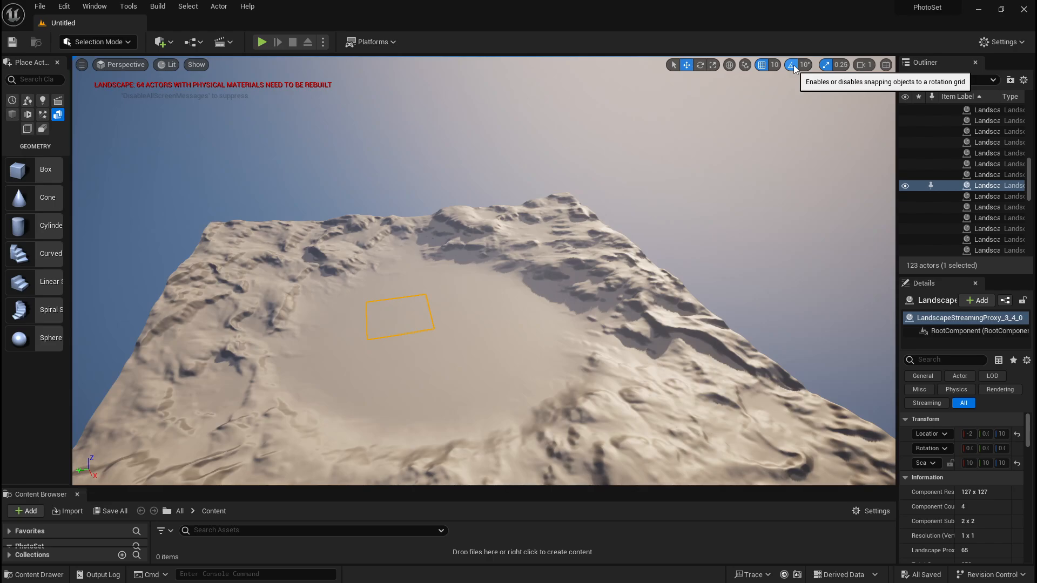
pyautogui.click(766, 66)
pyautogui.click(765, 66)
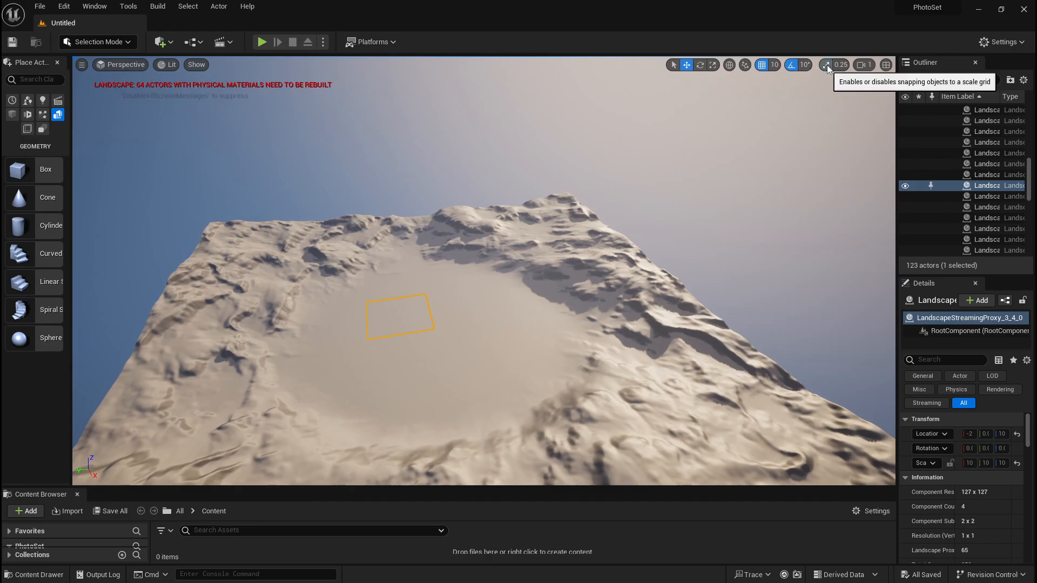
pyautogui.click(744, 66)
pyautogui.click(745, 66)
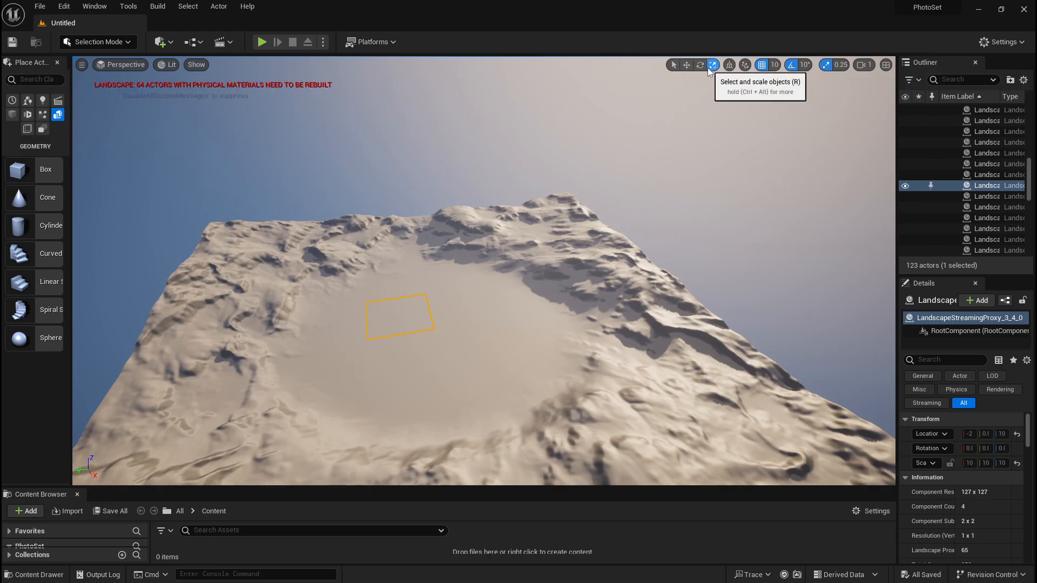
# Try the Select, Rotate and Scale transform tools in the viewport, finishing with the Scale tool active
pyautogui.click(713, 65)
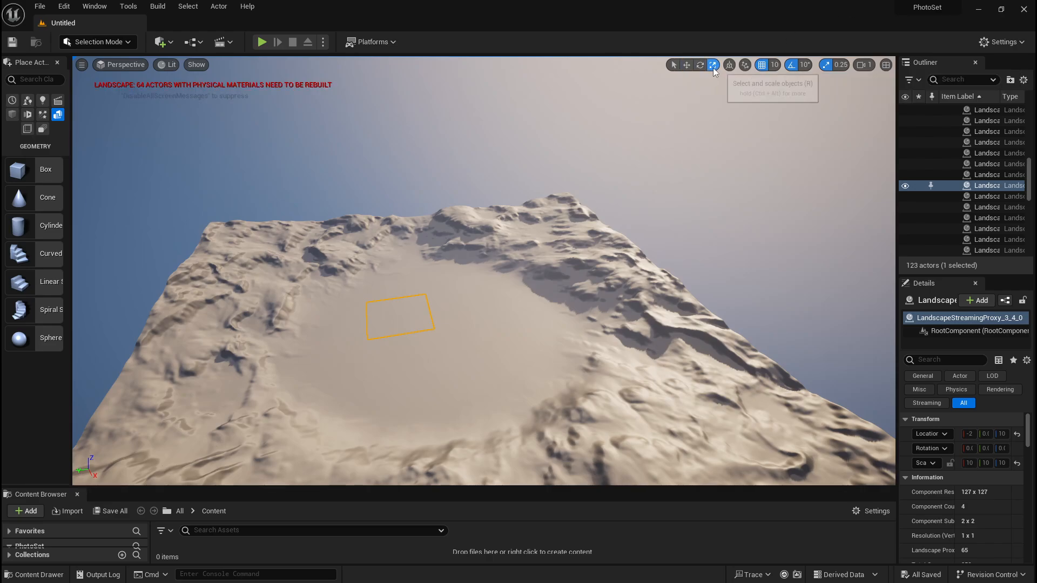
pyautogui.click(674, 66)
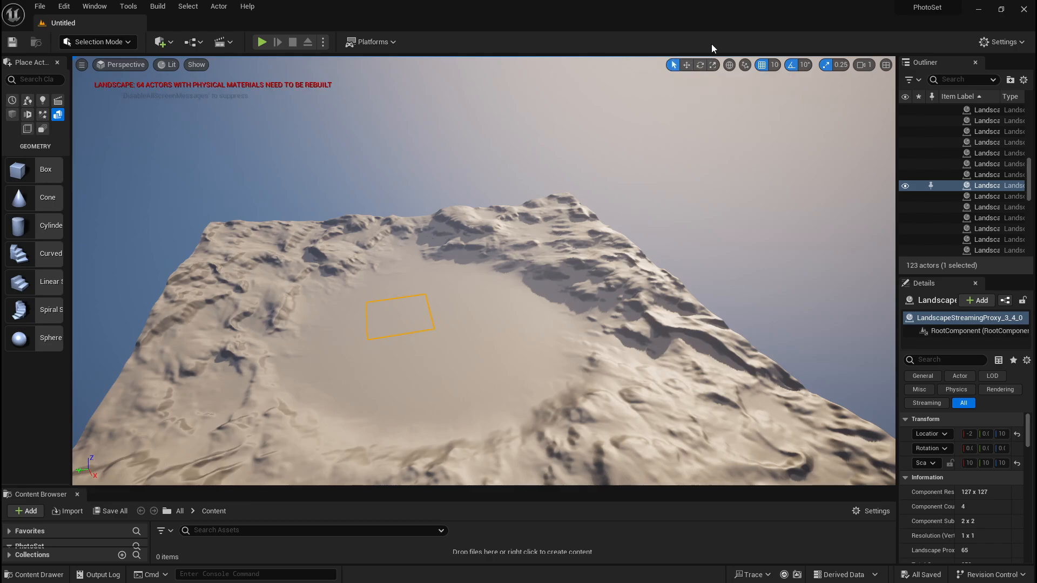
pyautogui.click(711, 65)
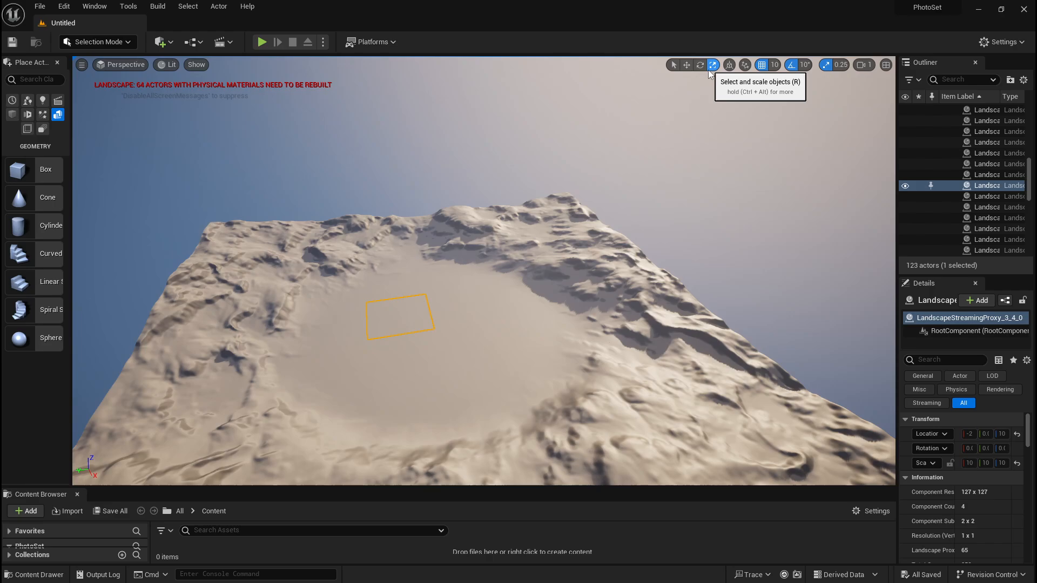
pyautogui.press('q')
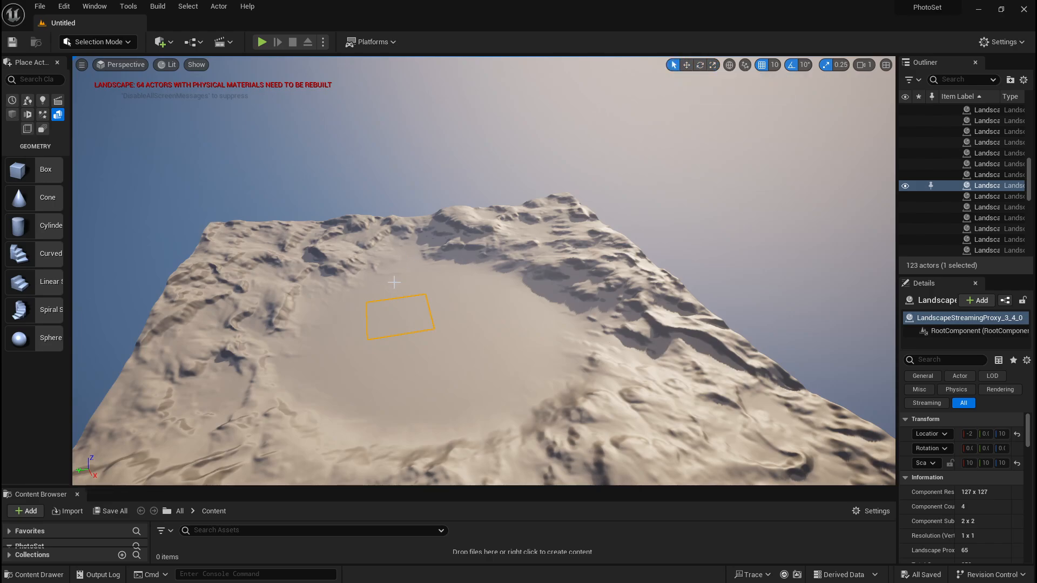
pyautogui.click(700, 65)
pyautogui.press('r')
# Examine the viewport's show flags and the list of available view modes
pyautogui.click(198, 64)
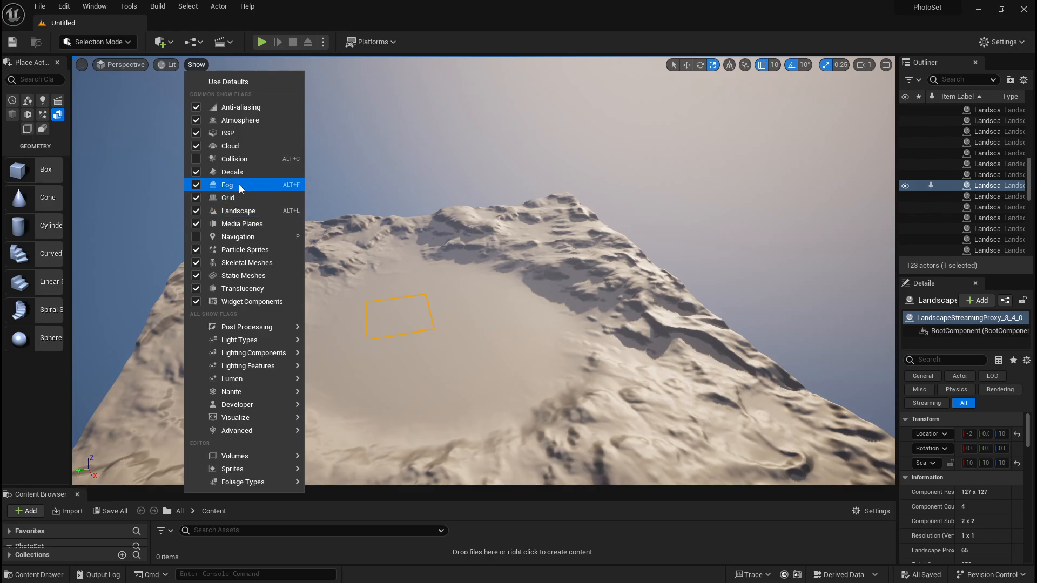
pyautogui.click(325, 123)
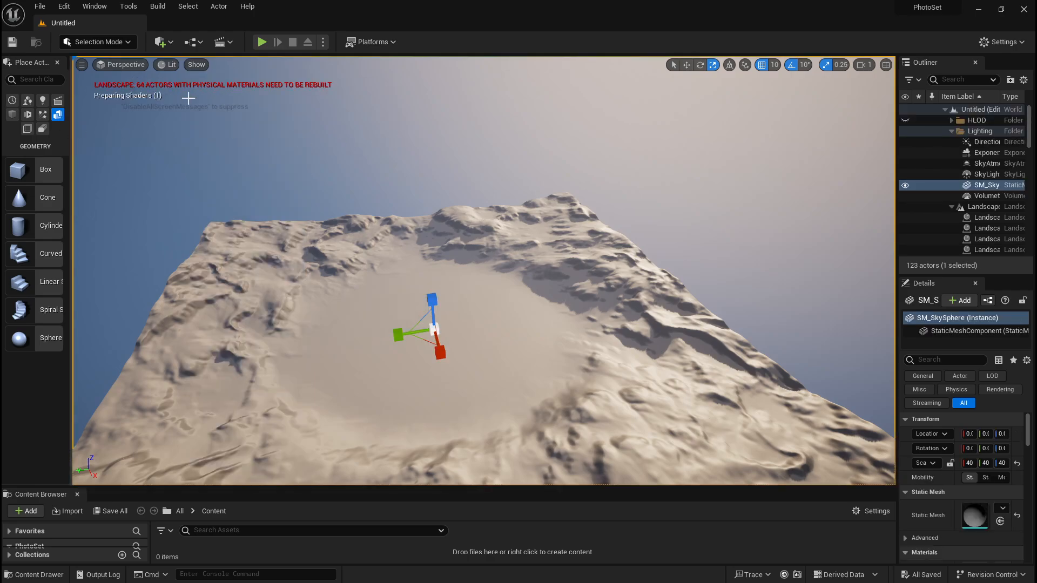
pyautogui.click(176, 65)
pyautogui.moveTo(336, 141); pyautogui.dragTo(366, 75, button='right')
pyautogui.click(168, 65)
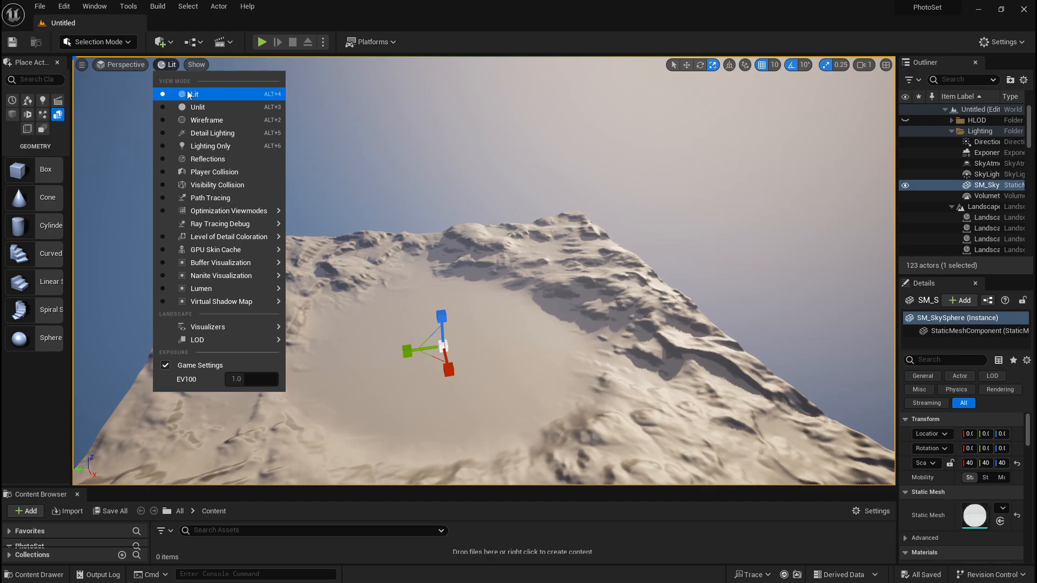
pyautogui.moveTo(330, 142); pyautogui.dragTo(480, 133, button='right')
# Preview the landscape in the Unlit, Wireframe and Detail Lighting view modes, returning the viewport to Lit
pyautogui.click(168, 65)
pyautogui.click(183, 106)
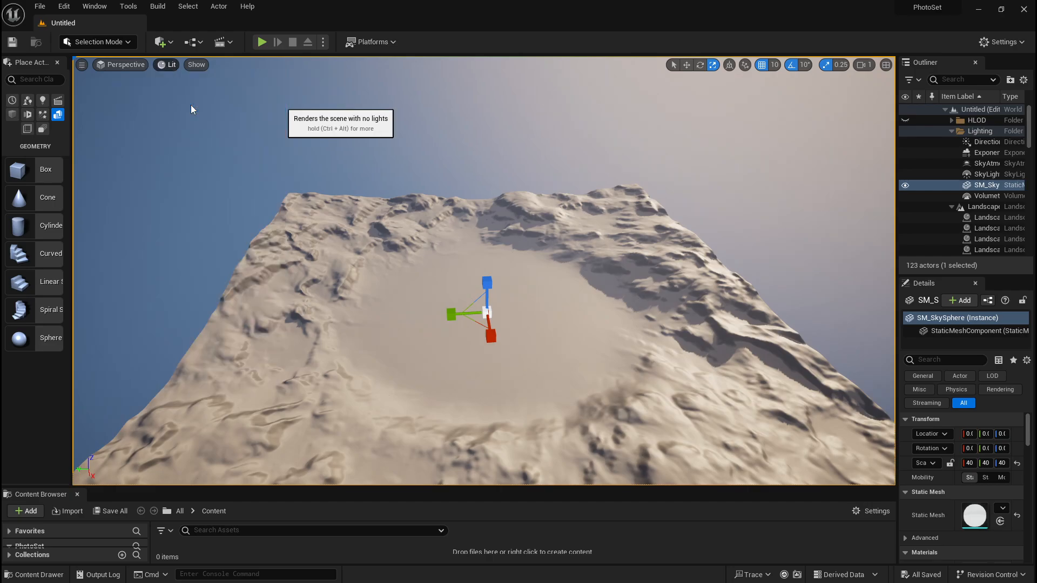
pyautogui.moveTo(254, 108); pyautogui.dragTo(303, 123, button='right')
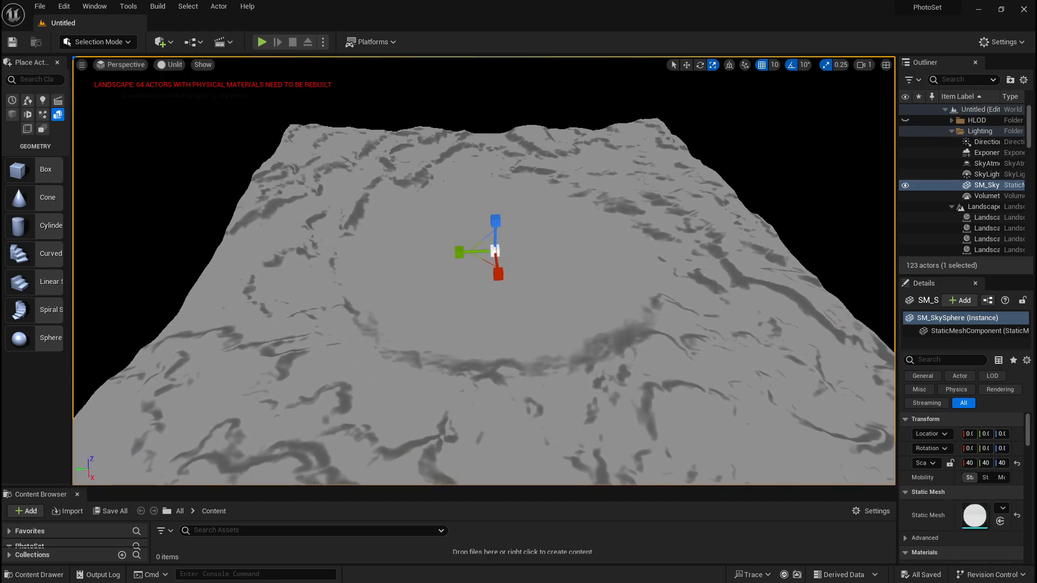
pyautogui.click(169, 65)
pyautogui.click(190, 116)
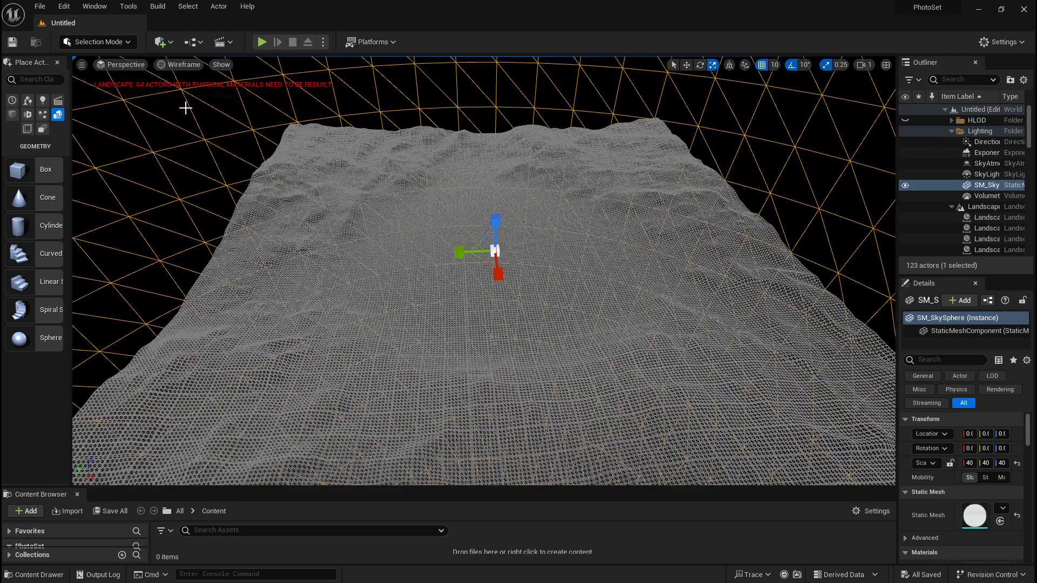
pyautogui.click(172, 65)
pyautogui.click(205, 129)
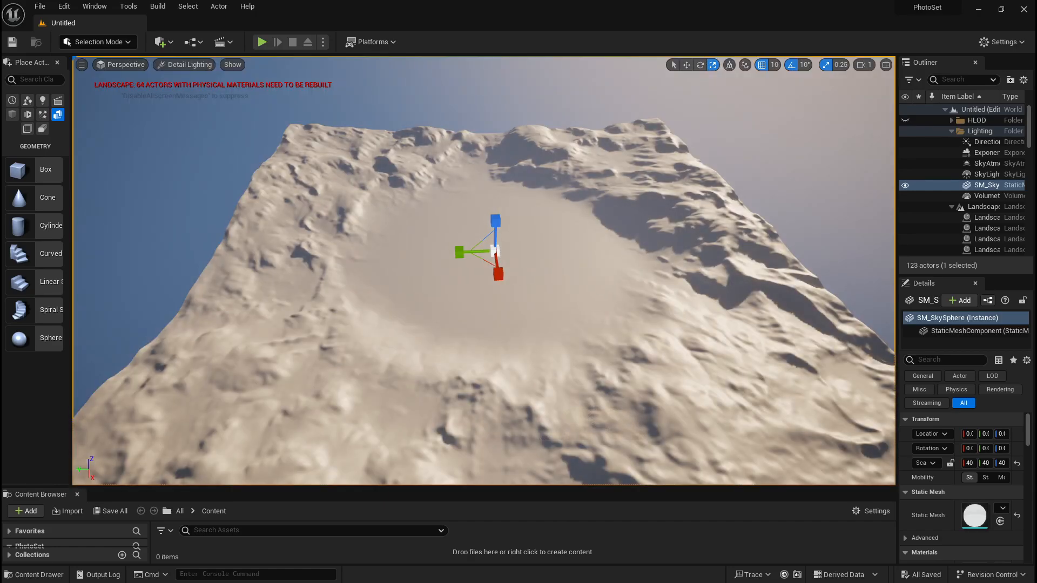
pyautogui.click(188, 66)
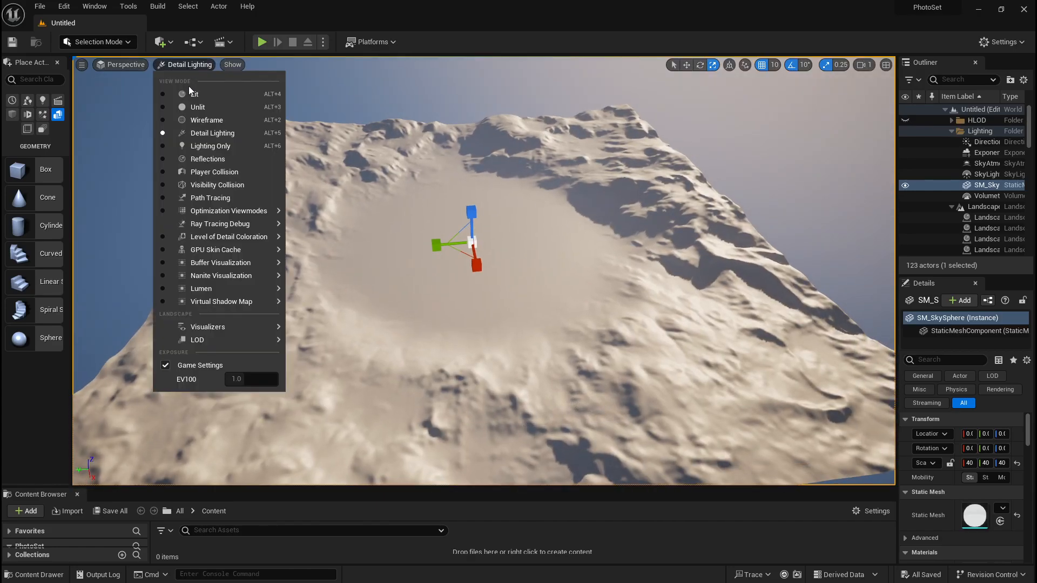
pyautogui.click(194, 97)
# Focus the viewport on the sky sphere and on the SkyLight actor, ending with a ground-level view facing the mountains on the horizon
pyautogui.moveTo(379, 210); pyautogui.dragTo(332, 251, button='right')
pyautogui.press('f')
pyautogui.moveTo(421, 222); pyautogui.dragTo(433, 228, button='right')
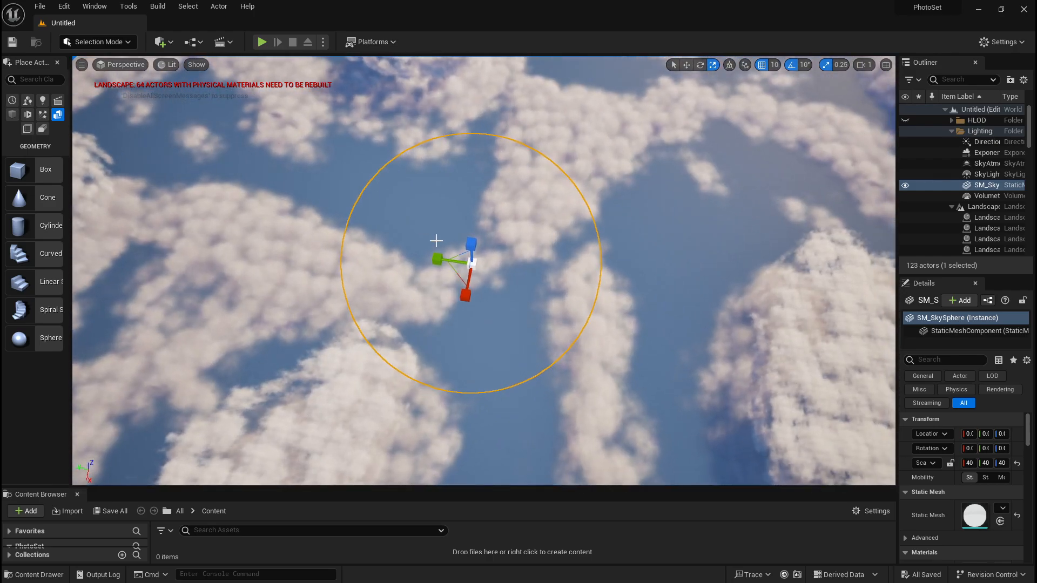
pyautogui.doubleClick(967, 174)
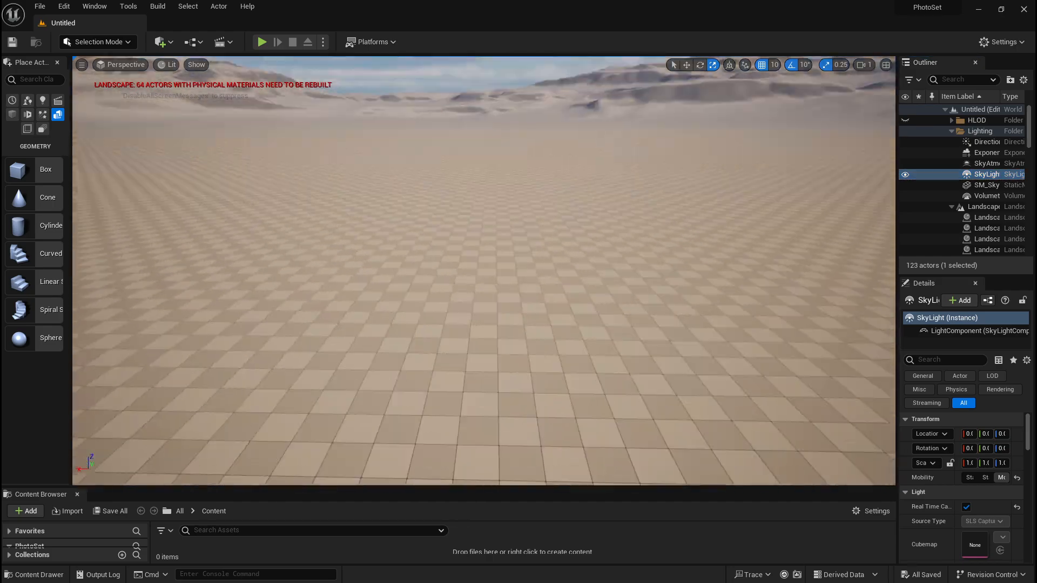
pyautogui.moveTo(432, 227); pyautogui.dragTo(373, 220, button='right')
pyautogui.moveTo(170, 100); pyautogui.dragTo(178, 101, button='right')
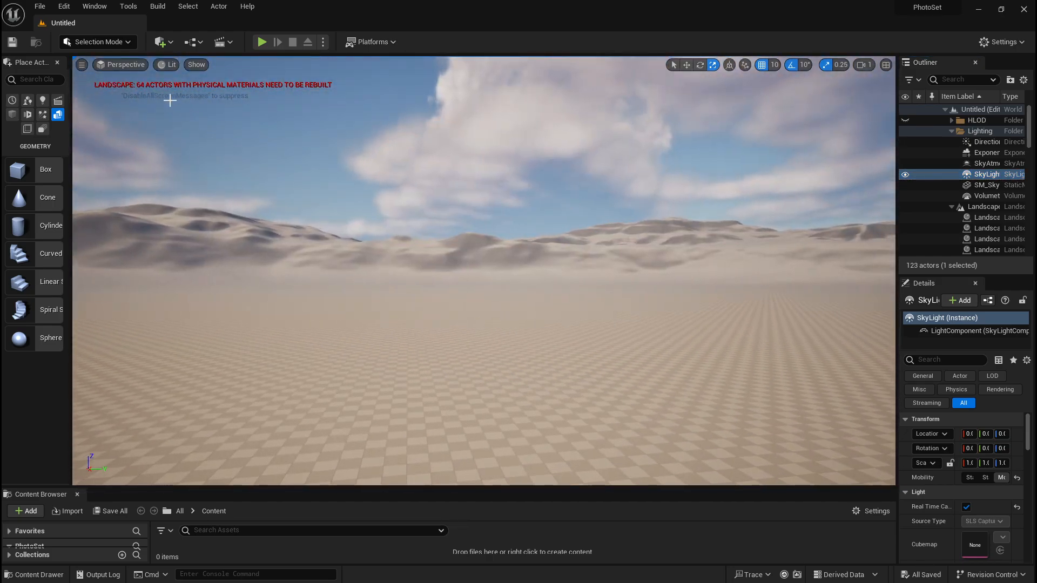
# Switch the viewport to the Detail Lighting view mode and look around the landscape in it
pyautogui.click(169, 64)
pyautogui.click(200, 135)
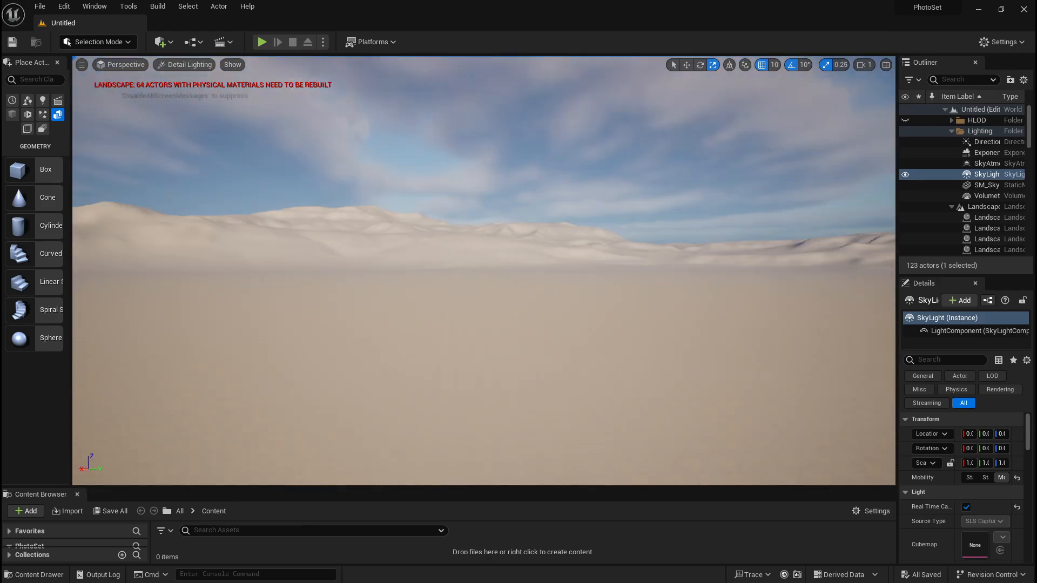
pyautogui.moveTo(259, 183); pyautogui.dragTo(386, 145, button='right')
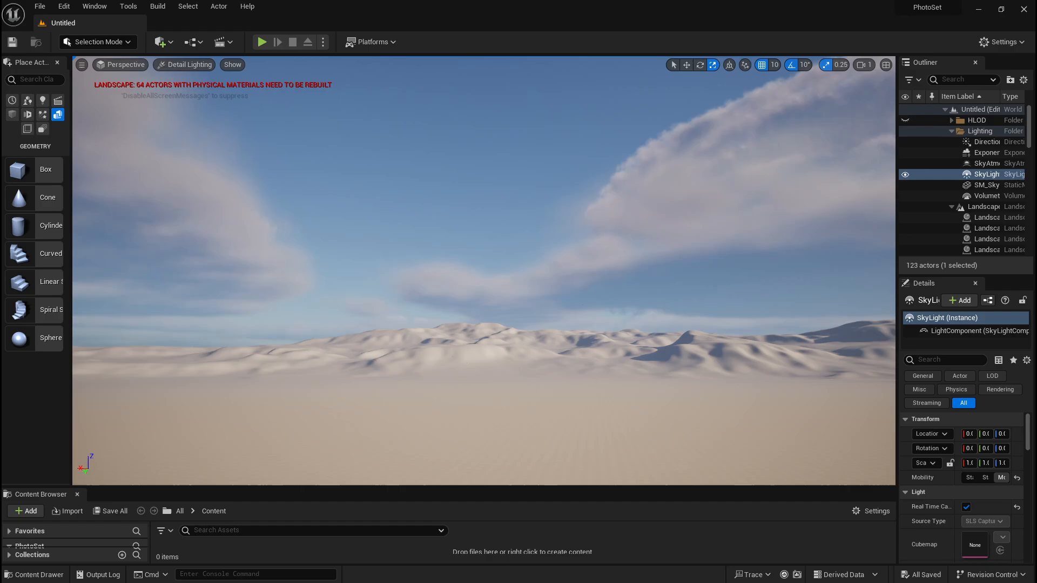
pyautogui.press('w')
pyautogui.press('w')
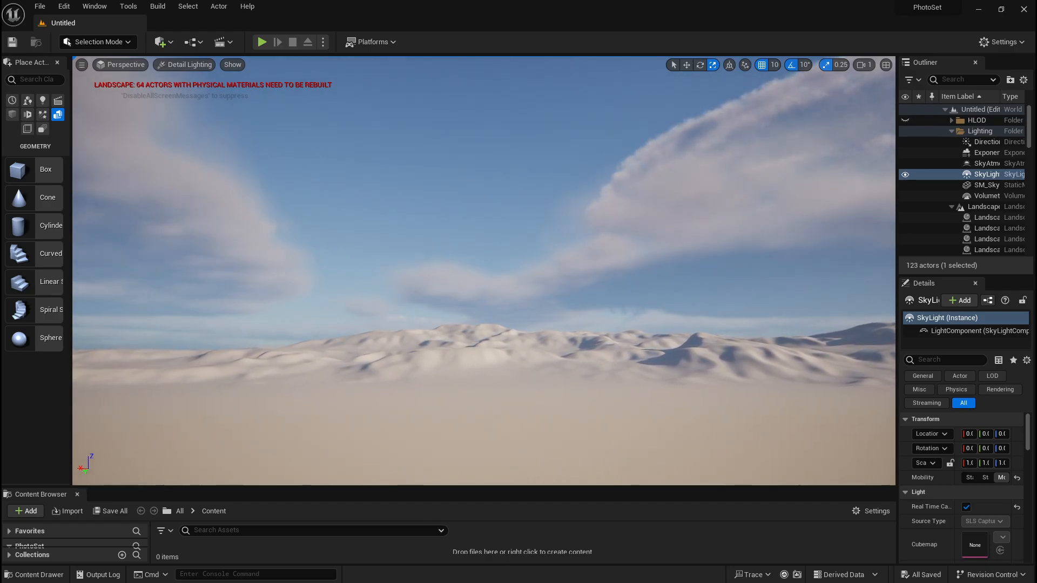
pyautogui.moveTo(385, 144); pyautogui.dragTo(343, 181, button='right')
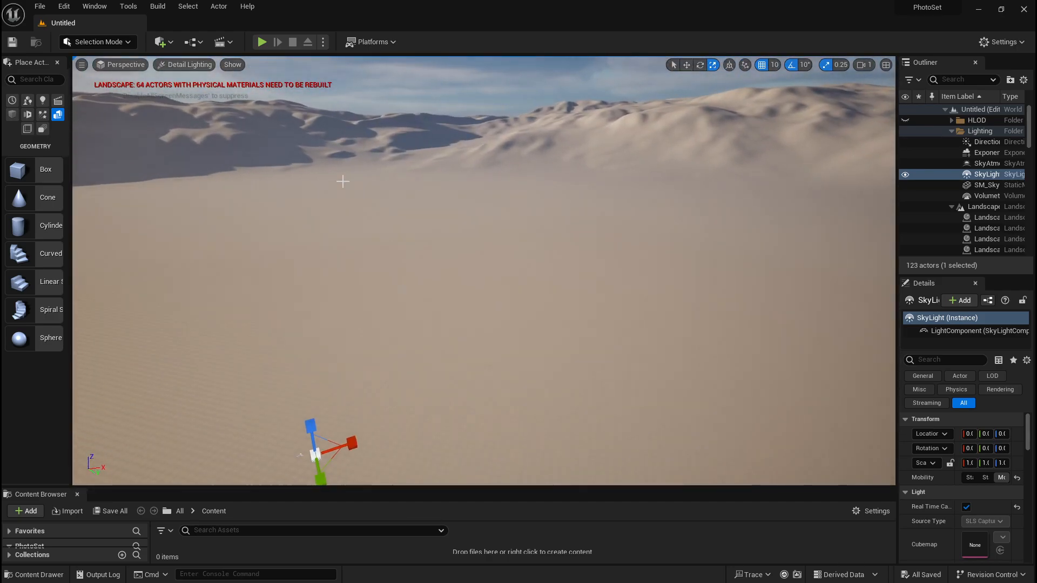
# Preview the landscape in the Lighting Only view mode and return the viewport to Lit
pyautogui.click(186, 65)
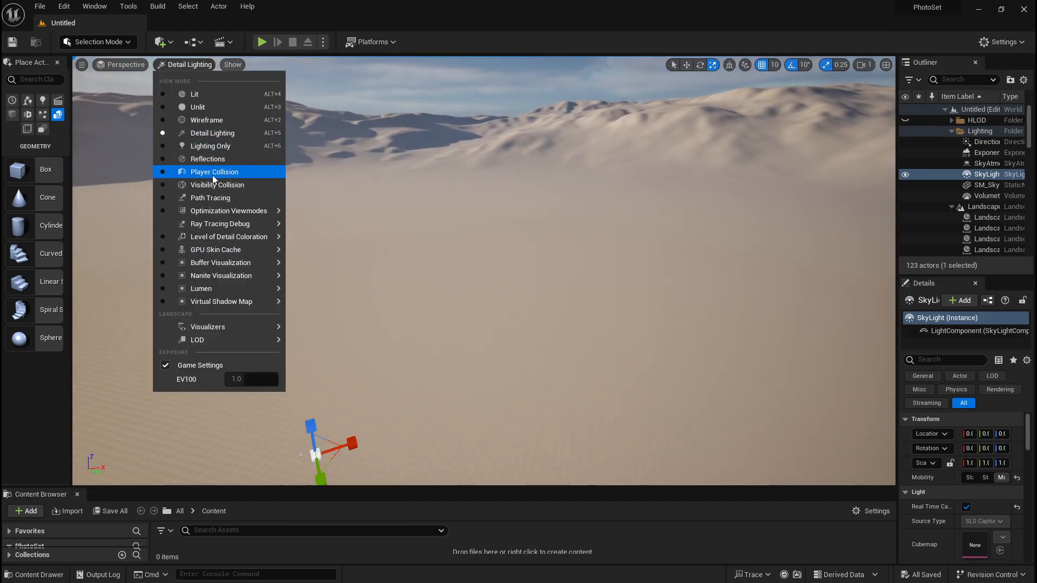
pyautogui.click(211, 146)
pyautogui.click(182, 65)
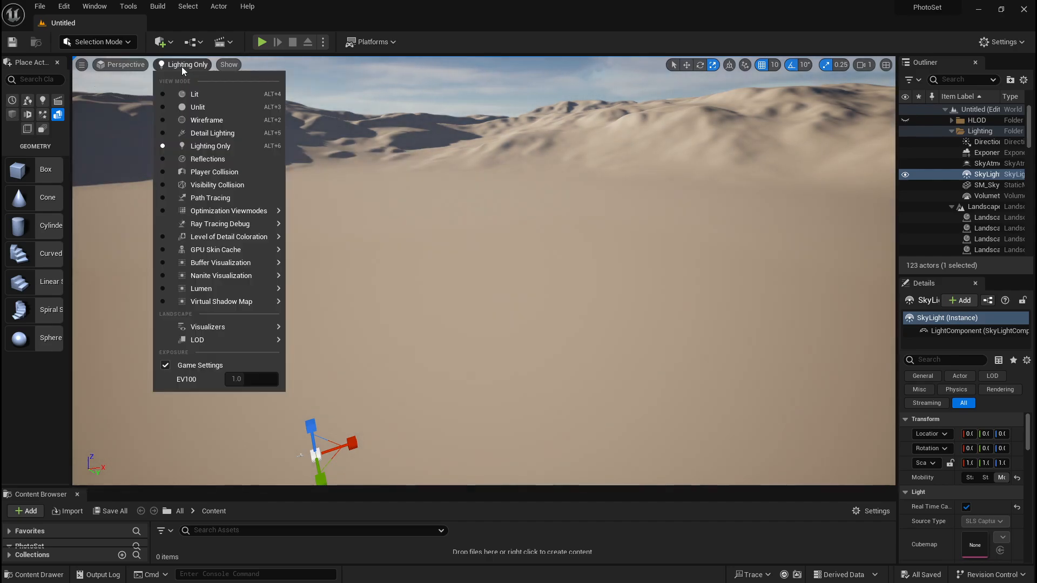
pyautogui.click(195, 96)
# Examine the viewport's perspective and orthographic views, its general viewport options and its show flags
pyautogui.click(131, 67)
pyautogui.click(124, 66)
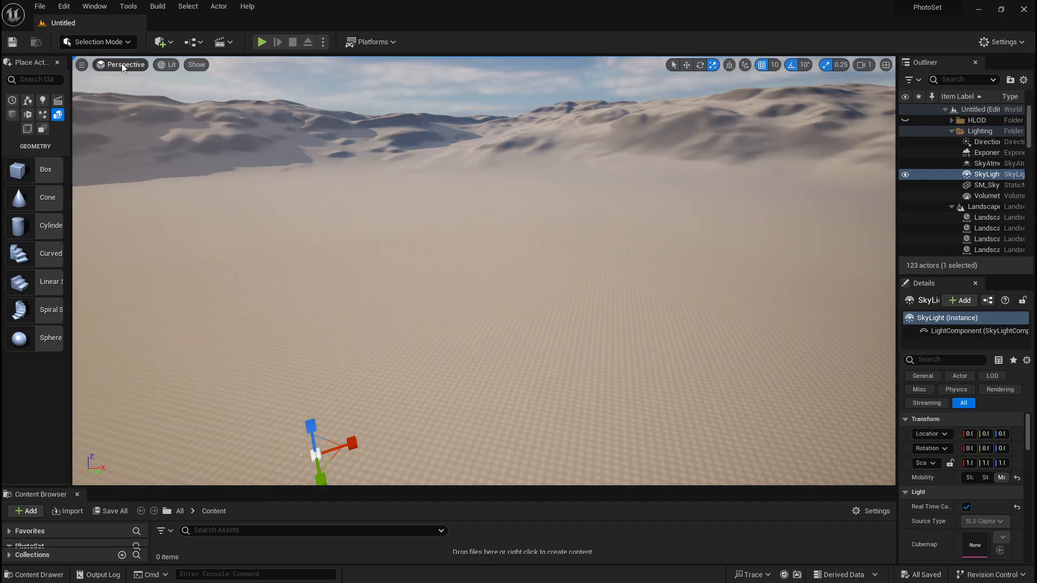
pyautogui.click(123, 66)
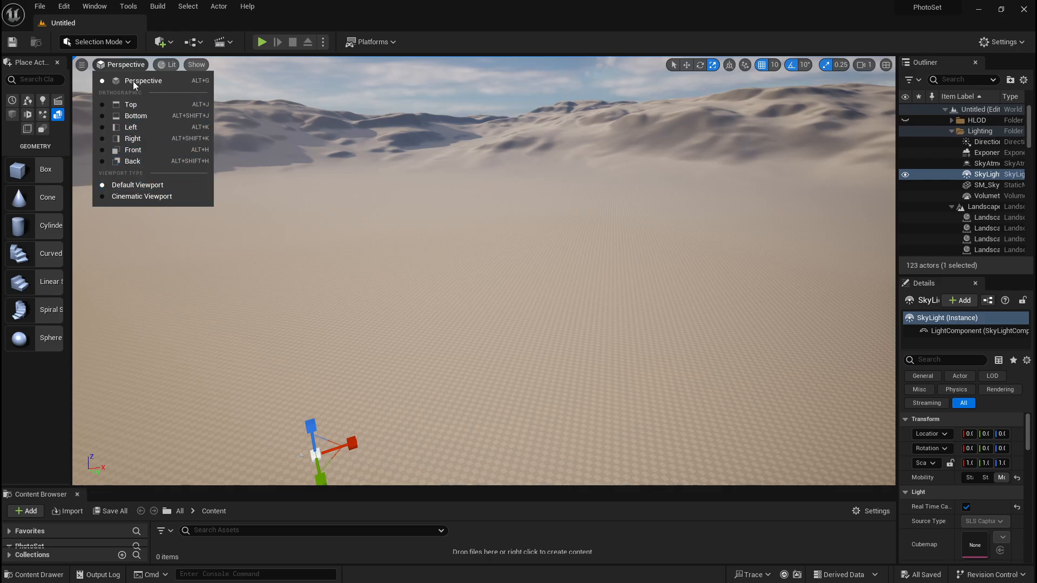
pyautogui.click(133, 81)
pyautogui.click(82, 65)
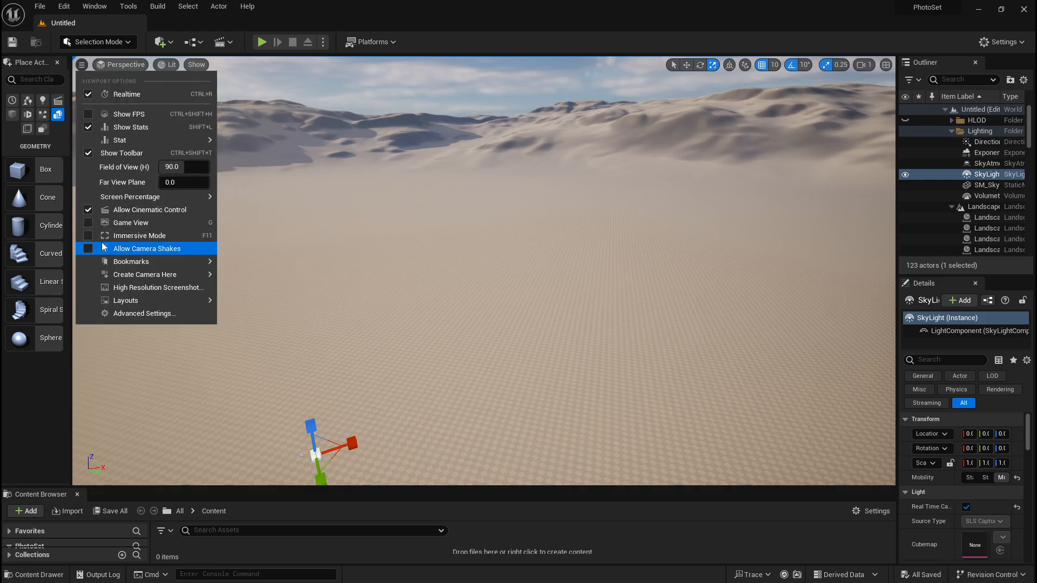
pyautogui.moveTo(501, 196); pyautogui.dragTo(488, 182, button='right')
pyautogui.click(197, 64)
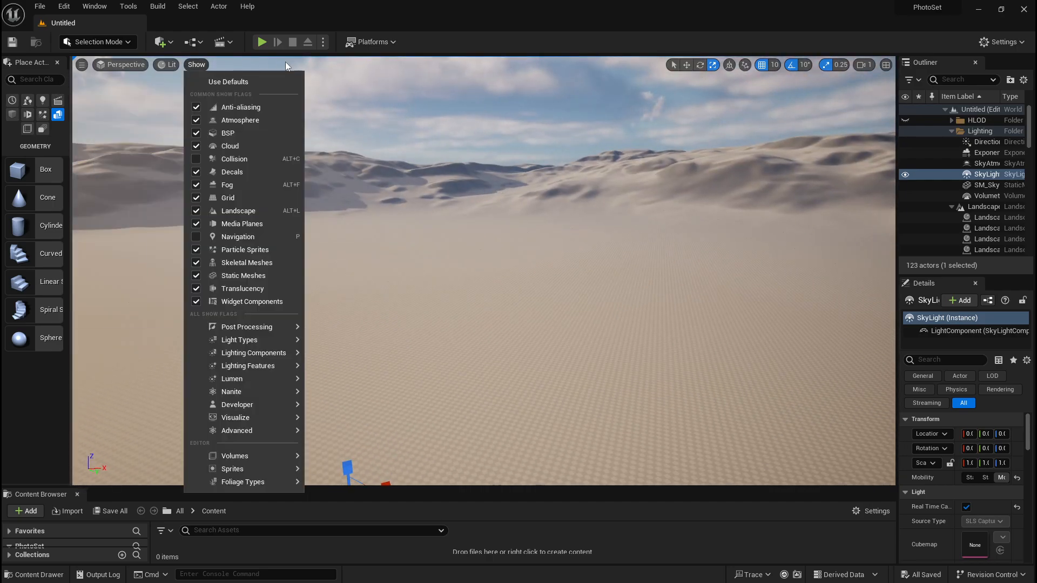
pyautogui.click(605, 189)
# Look around the landscape at camera speed 3, check a distant landscape section's context options and select the sky sphere again
pyautogui.moveTo(605, 189); pyautogui.dragTo(472, 185, button='right')
pyautogui.scroll(2, 594, 205)
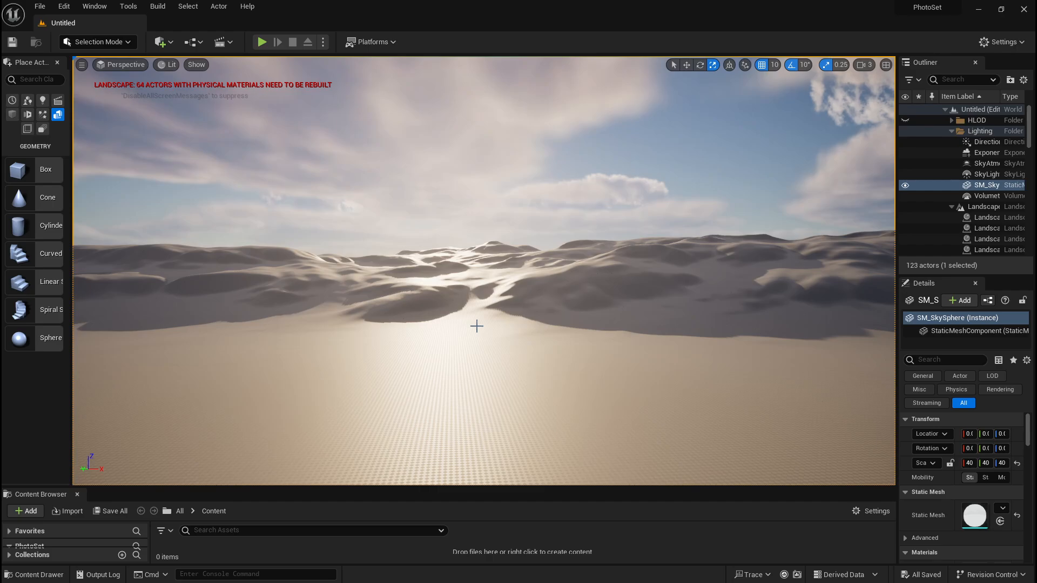
pyautogui.moveTo(476, 326)
pyautogui.mouseDown(button='right')
pyautogui.moveTo(702, 324)
pyautogui.moveTo(746, 422)
pyautogui.moveTo(767, 335)
pyautogui.moveTo(827, 324)
pyautogui.moveTo(859, 227)
pyautogui.moveTo(886, 329)
pyautogui.moveTo(821, 327)
pyautogui.moveTo(886, 302)
pyautogui.moveTo(864, 324)
pyautogui.moveTo(805, 243)
pyautogui.moveTo(784, 324)
pyautogui.moveTo(734, 321)
pyautogui.moveTo(697, 362)
pyautogui.moveTo(643, 329)
pyautogui.moveTo(589, 346)
pyautogui.moveTo(462, 327)
pyautogui.mouseUp(button='right')
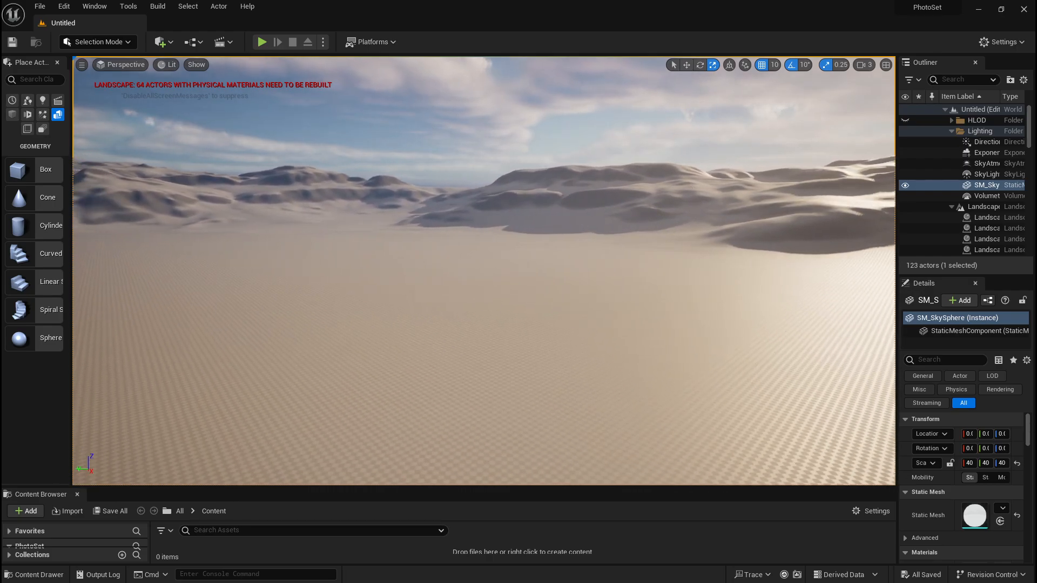
pyautogui.moveTo(462, 327); pyautogui.dragTo(172, 327, button='right')
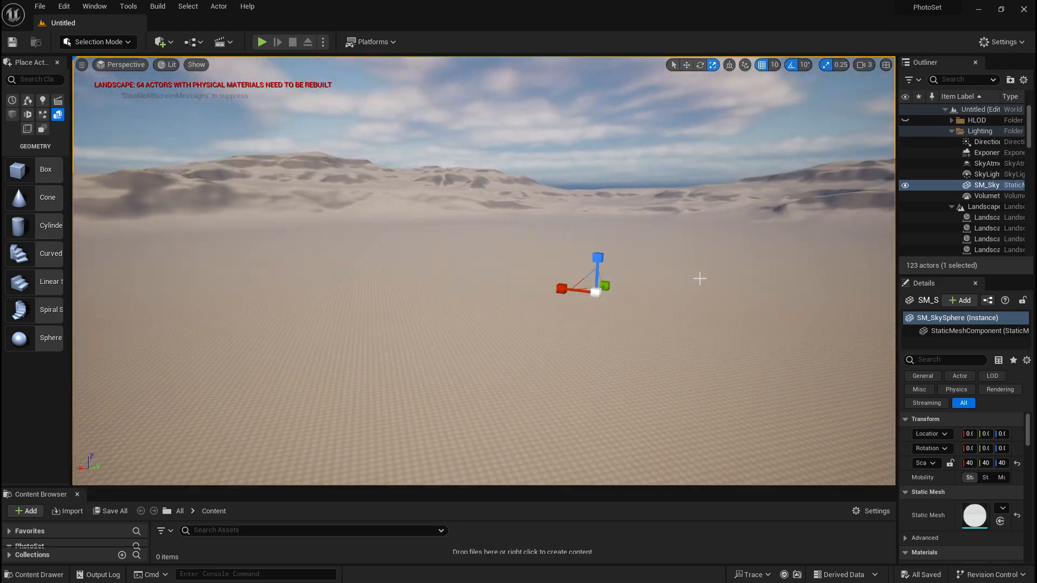
pyautogui.moveTo(741, 266); pyautogui.dragTo(864, 216, button='right')
pyautogui.moveTo(719, 265); pyautogui.dragTo(719, 259, button='right')
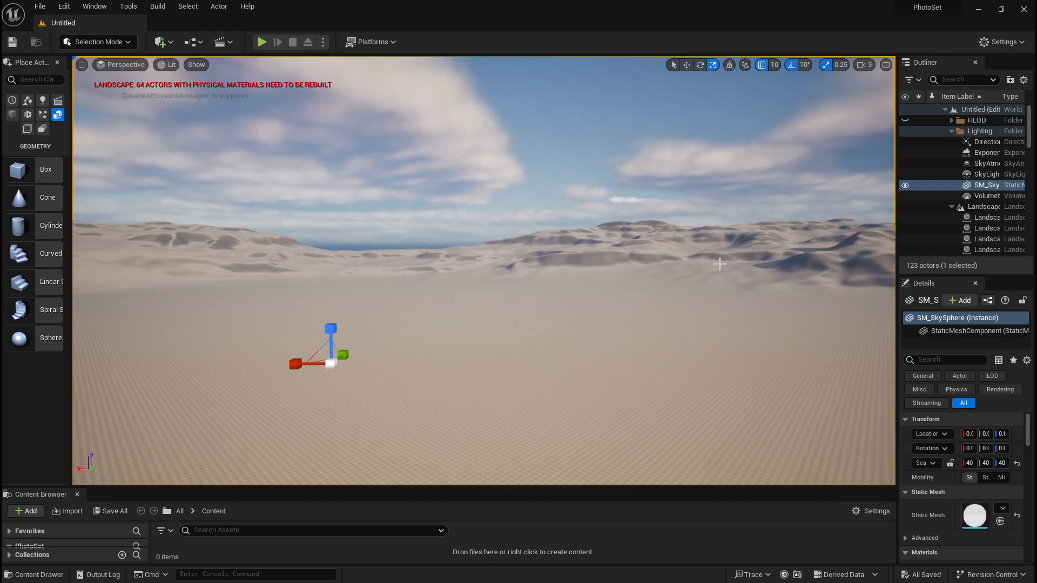
pyautogui.rightClick(719, 264)
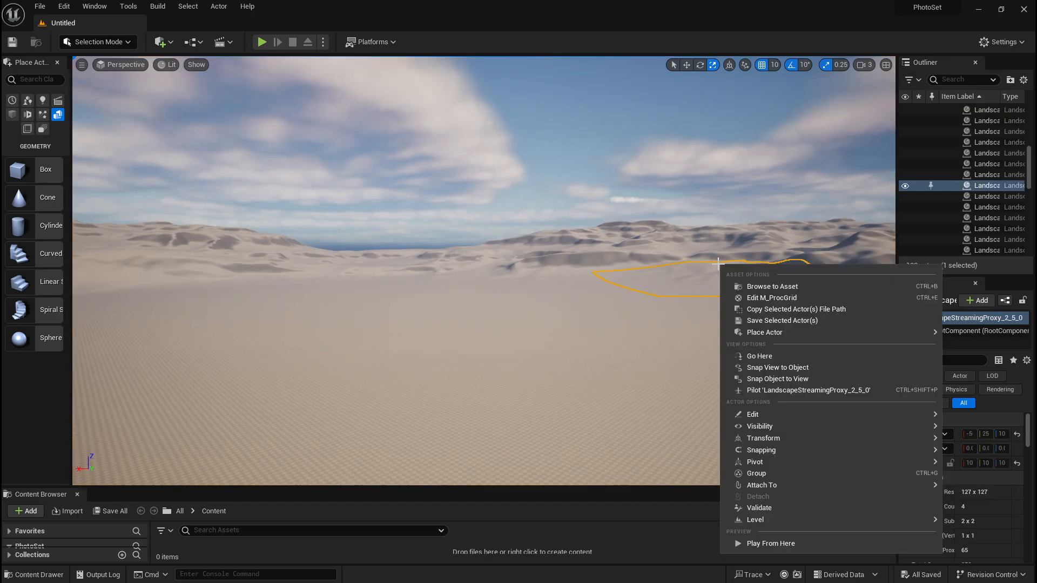
pyautogui.click(484, 216)
# Fly around the landscape at camera speeds of 0.7 and 0.1, ending with the camera looking down at the ground grid
pyautogui.moveTo(484, 216); pyautogui.dragTo(415, 178, button='right')
pyautogui.moveTo(597, 230); pyautogui.dragTo(659, 213, button='right')
pyautogui.scroll(5, 651, 203)
pyautogui.scroll(-3, 657, 210)
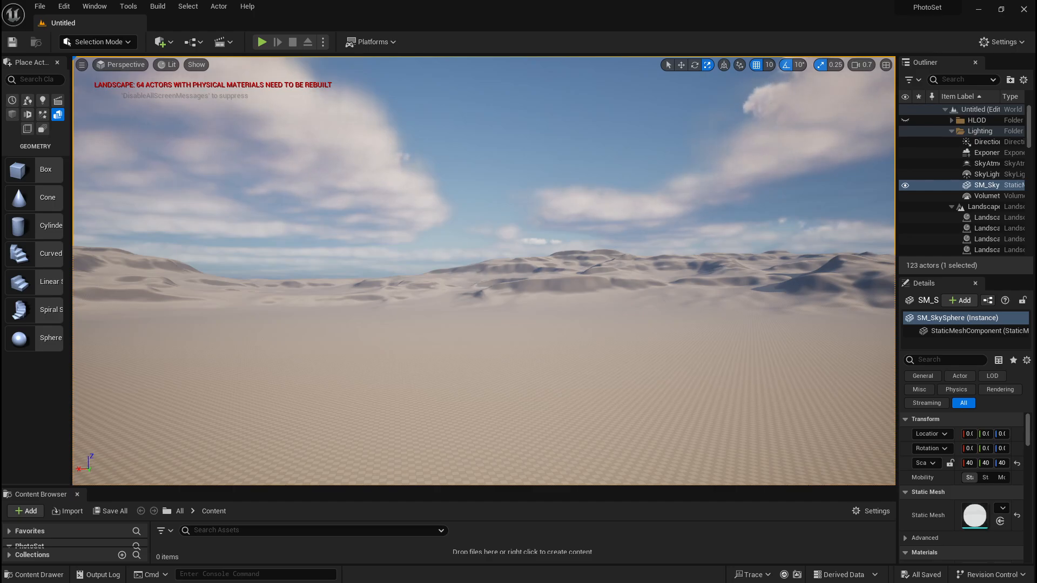
pyautogui.moveTo(659, 213); pyautogui.dragTo(499, 375, button='right')
pyautogui.scroll(3, 656, 226)
pyautogui.scroll(-8, 565, 262)
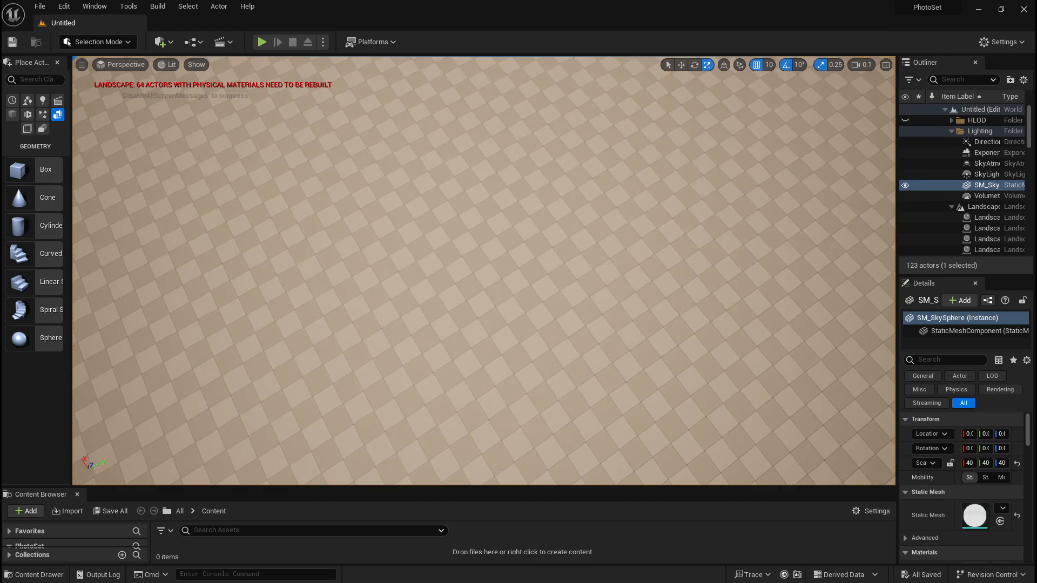
# Fly forwards and backwards over the landscape at higher camera speeds, ending at speed 5.5 near the ground
pyautogui.moveTo(499, 374); pyautogui.dragTo(697, 319, button='right')
pyautogui.scroll(5, 532, 275)
pyautogui.press('w')
pyautogui.moveTo(766, 195); pyautogui.dragTo(859, 232, button='right')
pyautogui.moveTo(993, 181); pyautogui.dragTo(993, 175, button='right')
pyautogui.moveTo(756, 227); pyautogui.dragTo(999, 205, button='right')
pyautogui.press('w')
pyautogui.press('s')
pyautogui.press('w')
pyautogui.press('s')
pyautogui.scroll(-2, 929, 216)
pyautogui.scroll(-1, 999, 205)
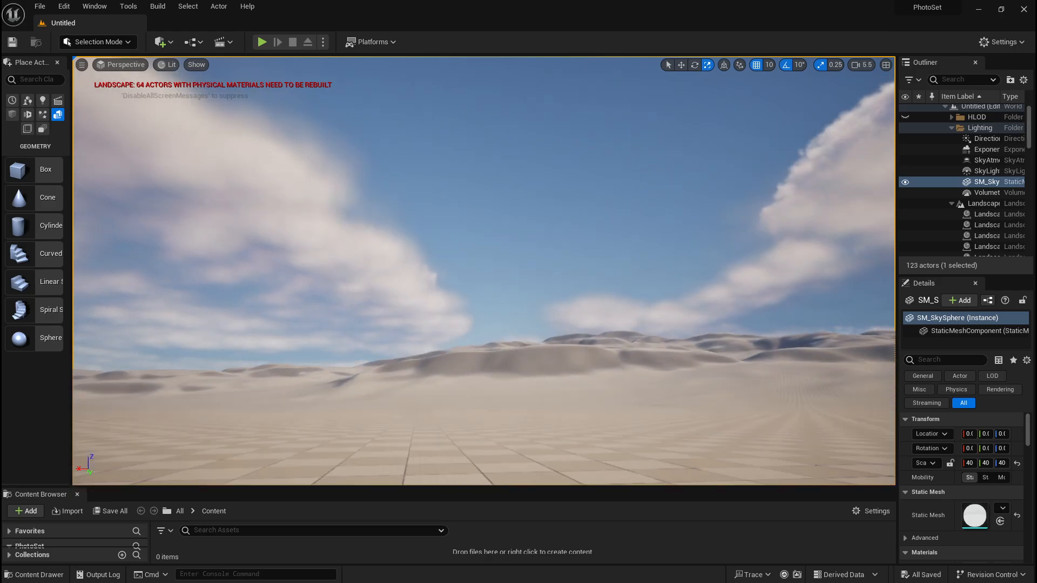
# Lower the camera speed to 4 and fly to a view of the sunlit dunes on the horizon
pyautogui.scroll(-1, 605, 303)
pyautogui.moveTo(484, 270); pyautogui.dragTo(414, 217, button='right')
pyautogui.press('w')
pyautogui.press('w')
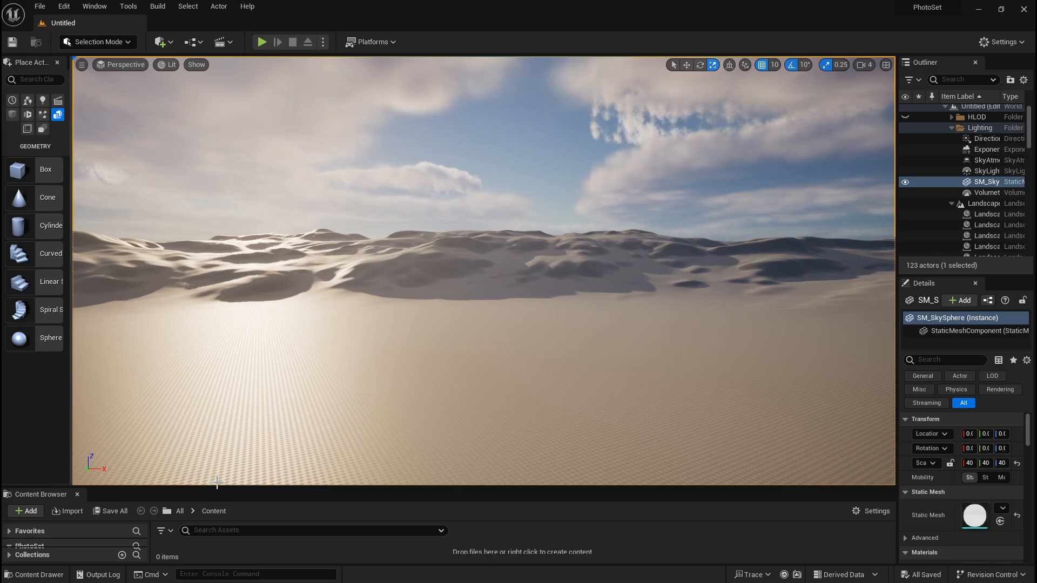
# Enlarge the Content Browser and create a folder named Geo in the Content folder
pyautogui.moveTo(220, 425); pyautogui.dragTo(220, 366)
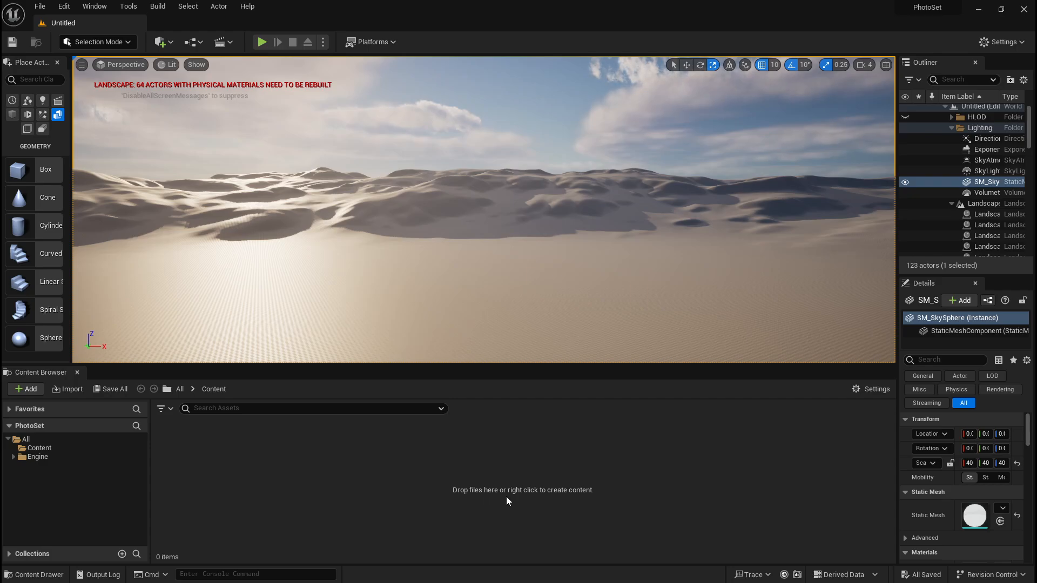
pyautogui.rightClick(379, 475)
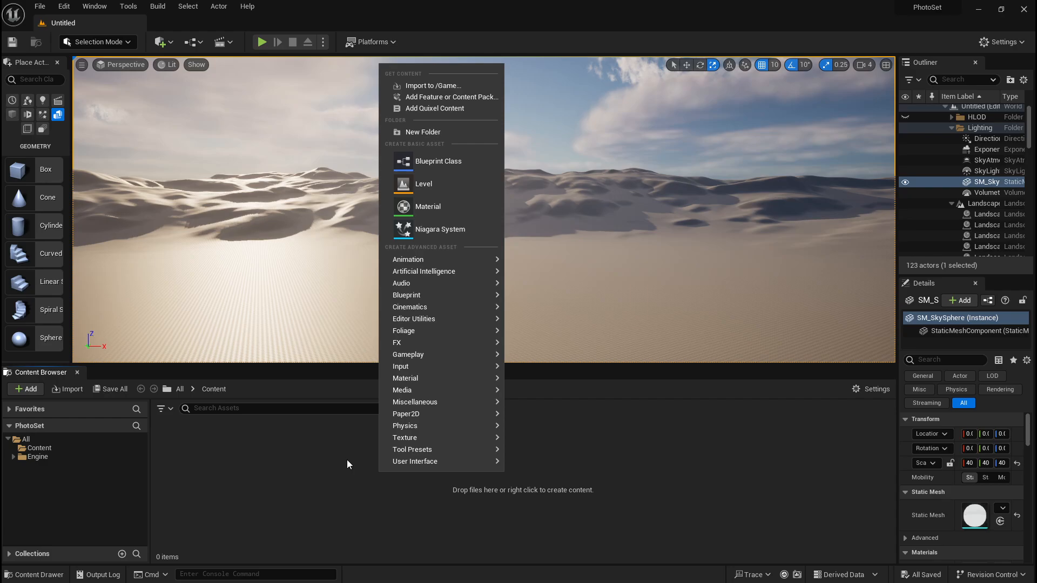
pyautogui.click(409, 133)
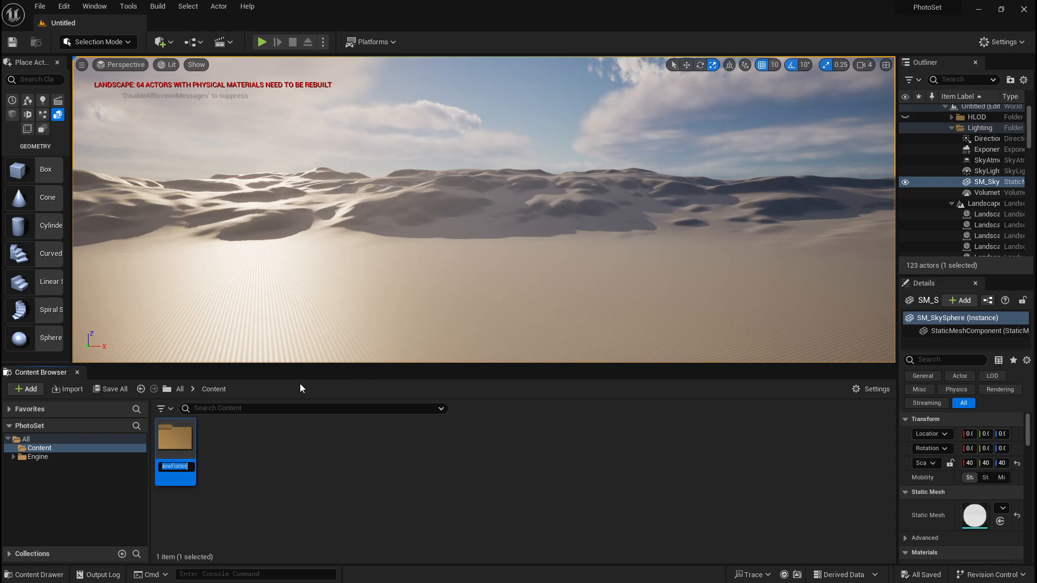
pyautogui.write('Geo')
pyautogui.press('Return')
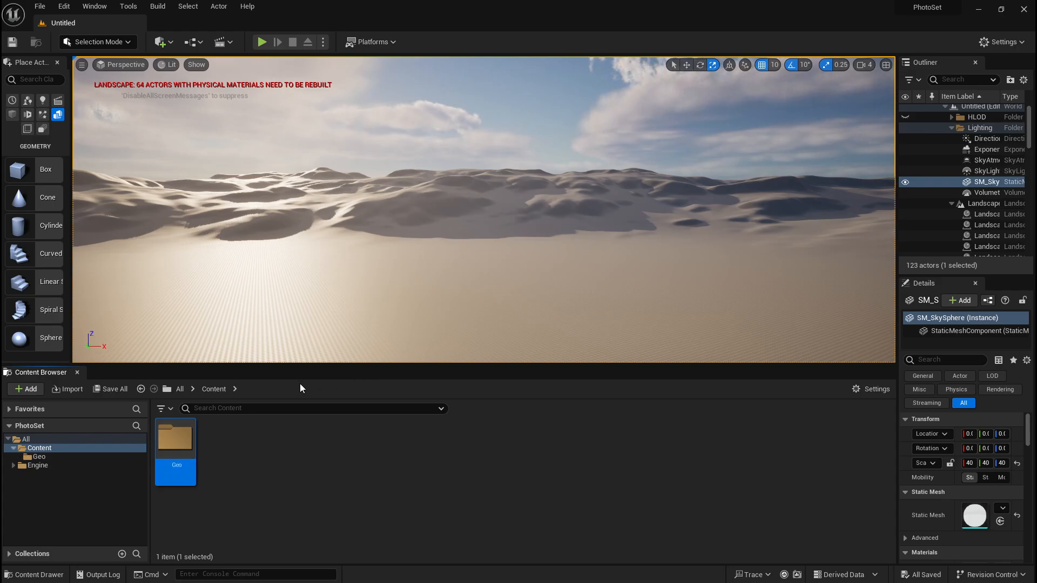
# Create a second folder named Mats in the Content folder
pyautogui.rightClick(290, 460)
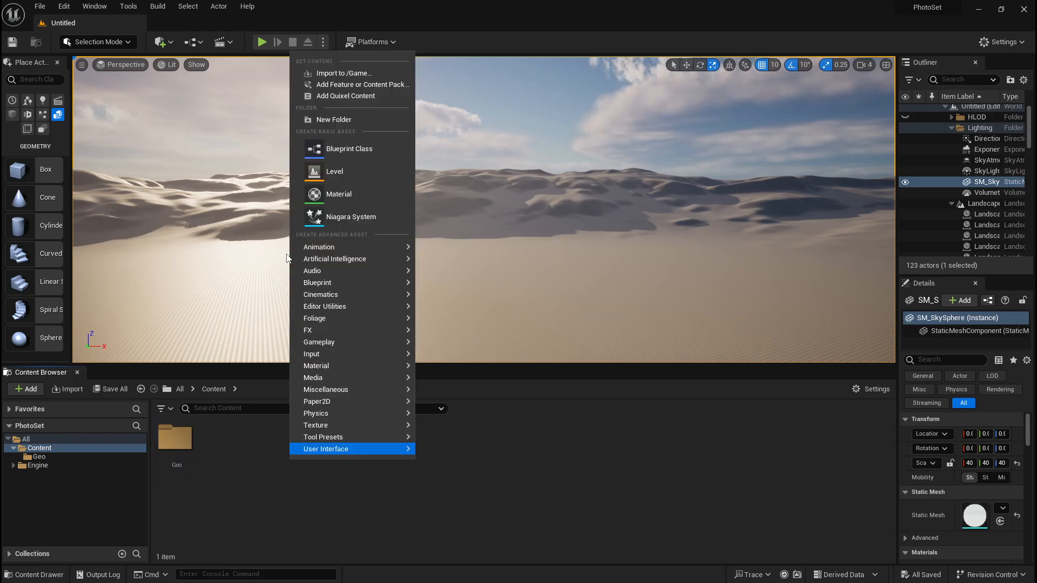
pyautogui.click(320, 121)
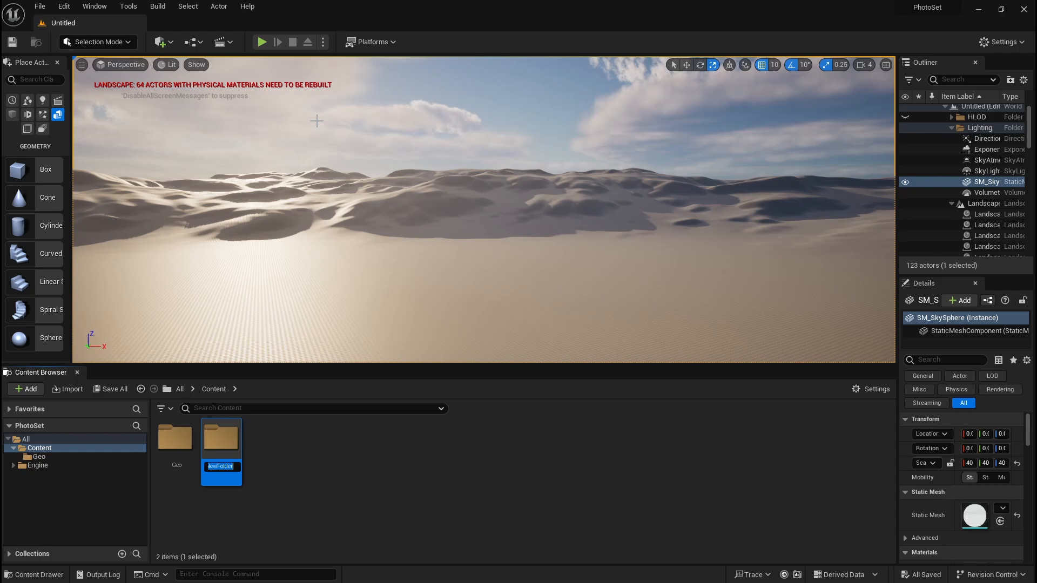
pyautogui.write('Mats')
pyautogui.press('Return')
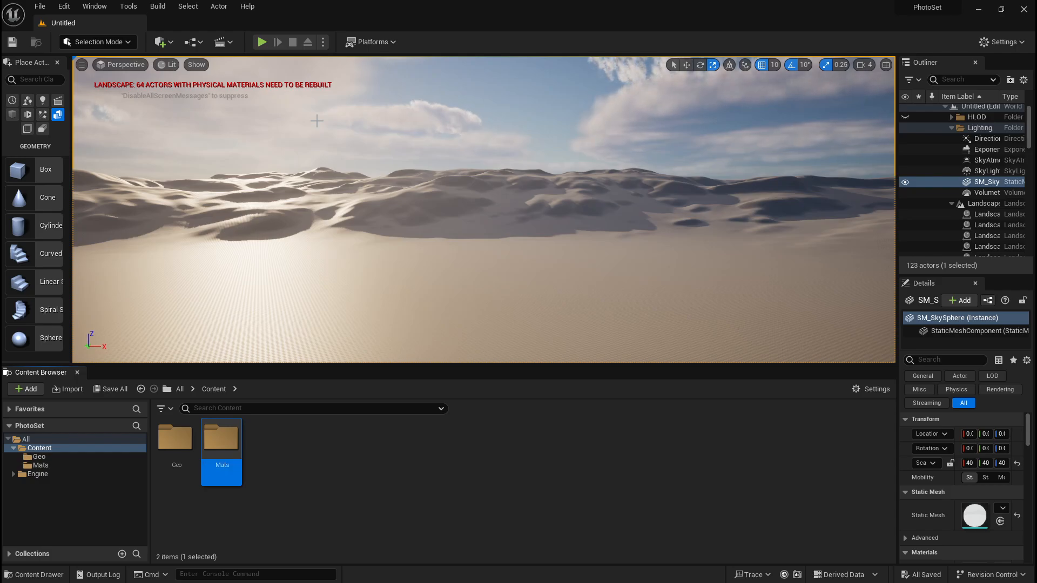
# Create a third folder in the Content folder and name it tEXTURES
pyautogui.rightClick(308, 450)
pyautogui.click(378, 106)
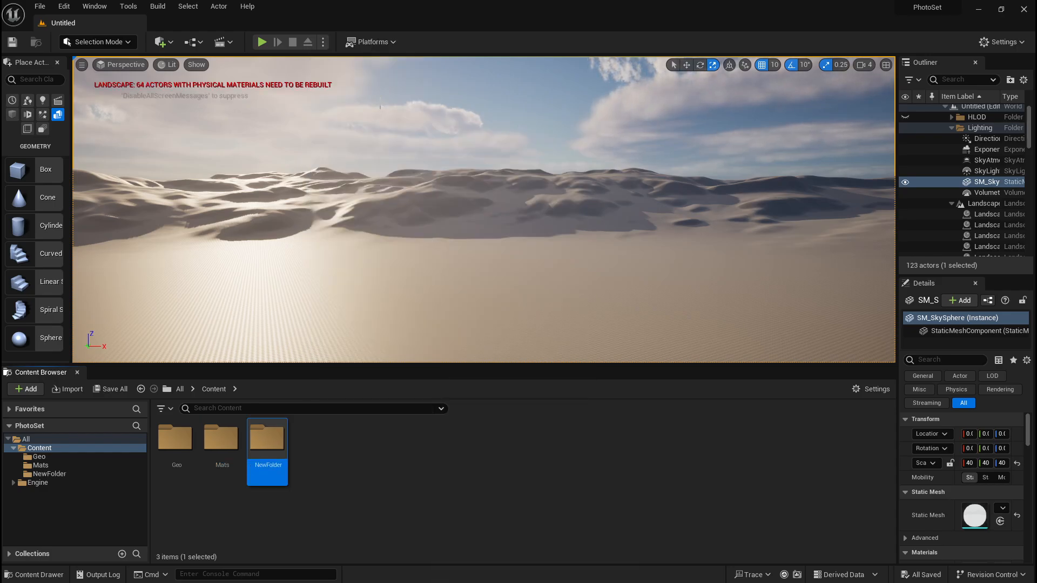
pyautogui.click(267, 438)
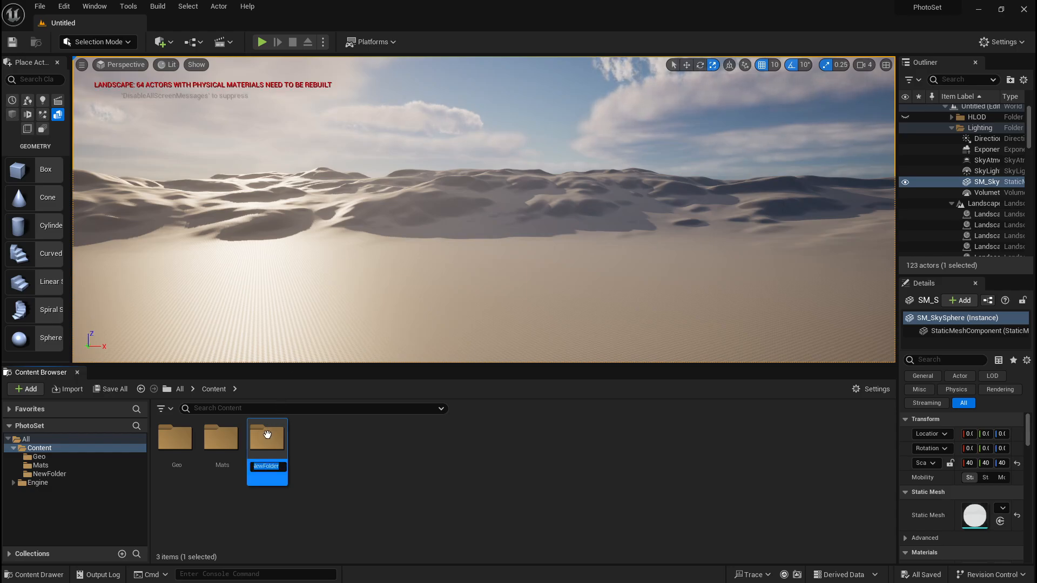
pyautogui.write('tEXTURES')
pyautogui.press('Return')
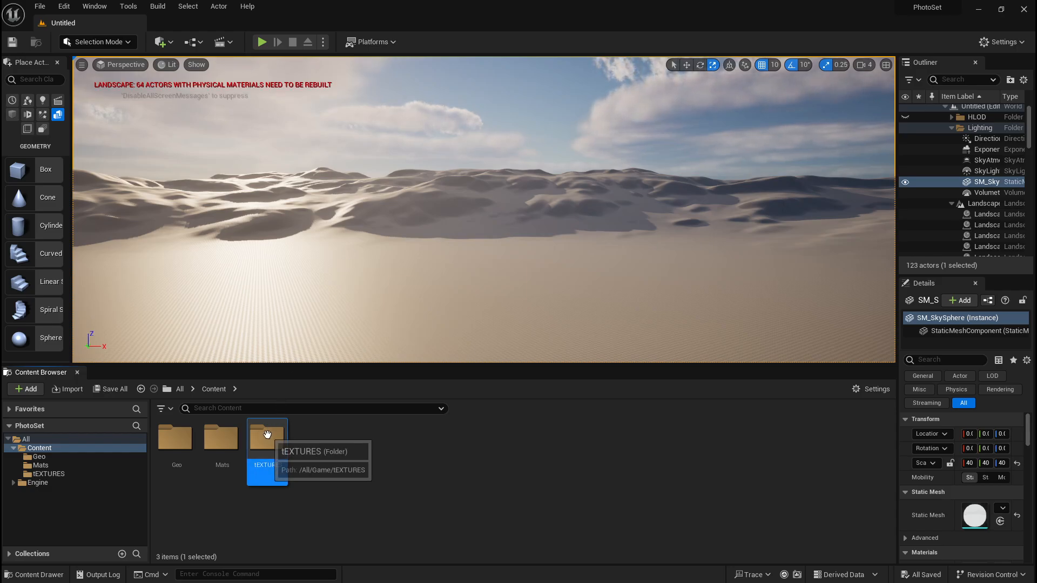
# Rename the tEXTURES folder to Texture
pyautogui.click(264, 442)
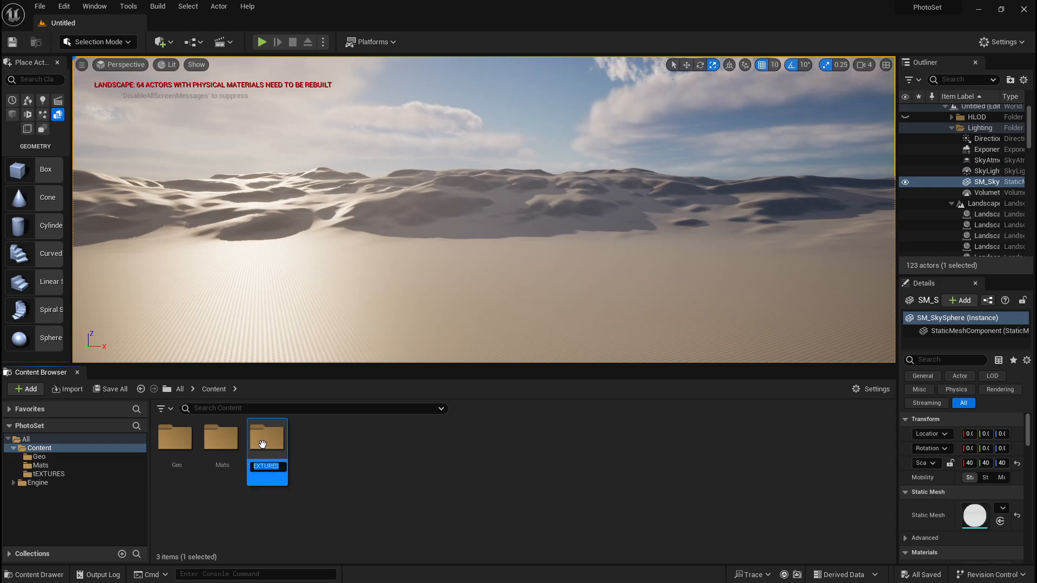
pyautogui.write('Textures')
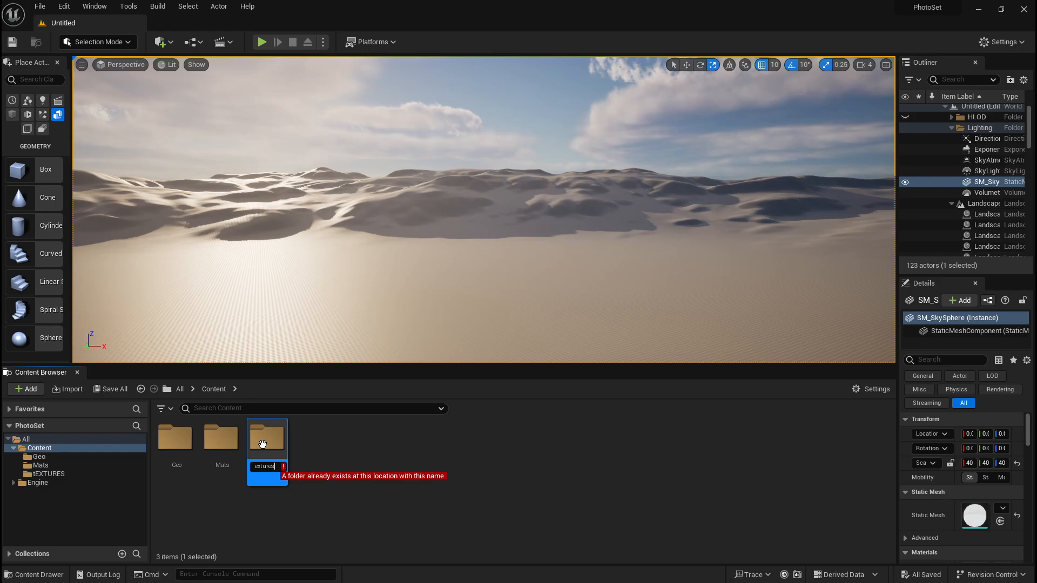
pyautogui.press('BackSpace')
pyautogui.press('Return')
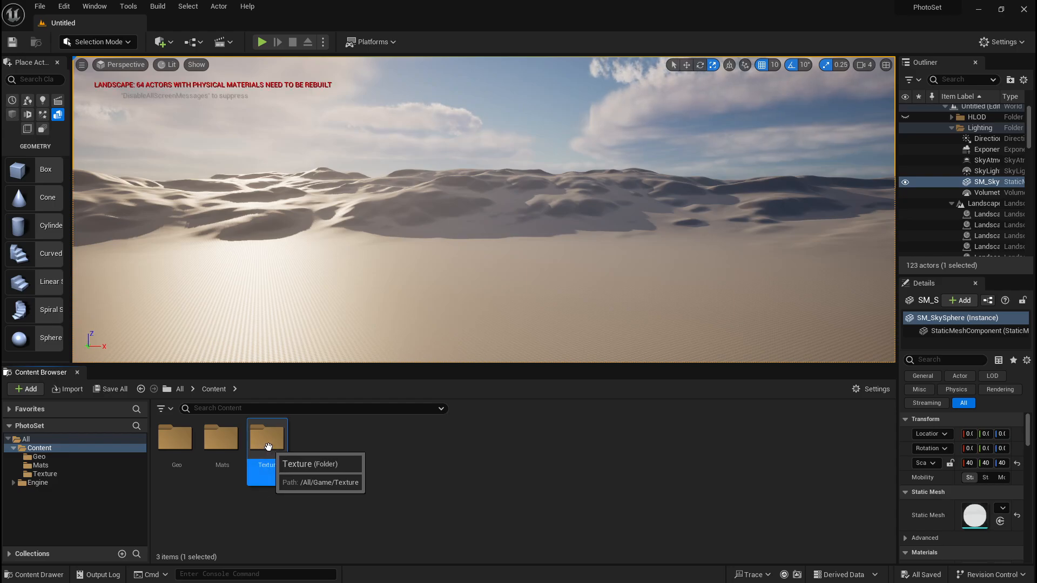
# Switch to Adobe Substance 3D Painter and rotate the textured Retopohead model towards a front view
pyautogui.click(220, 436)
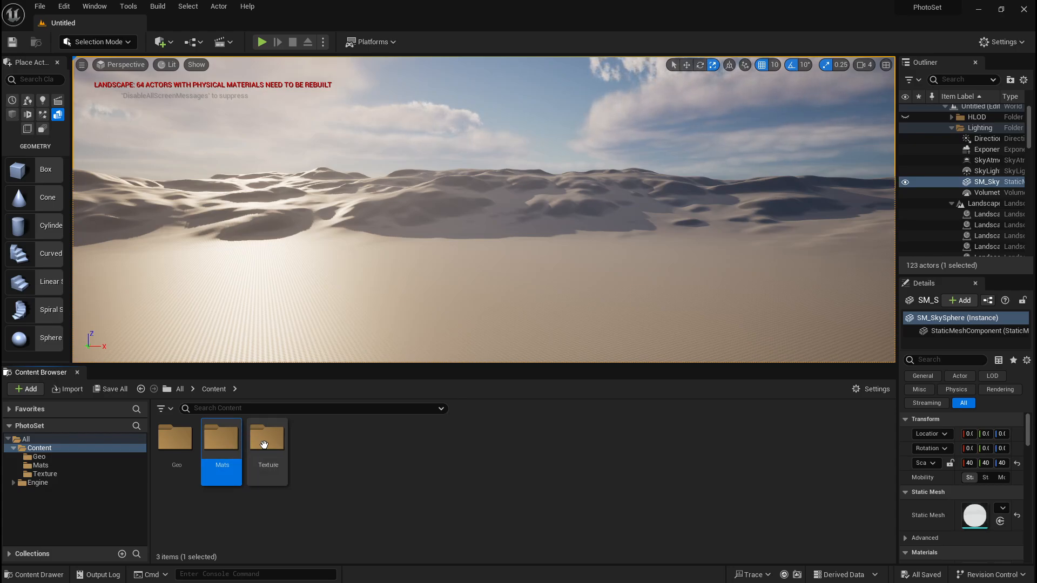
pyautogui.click(335, 471)
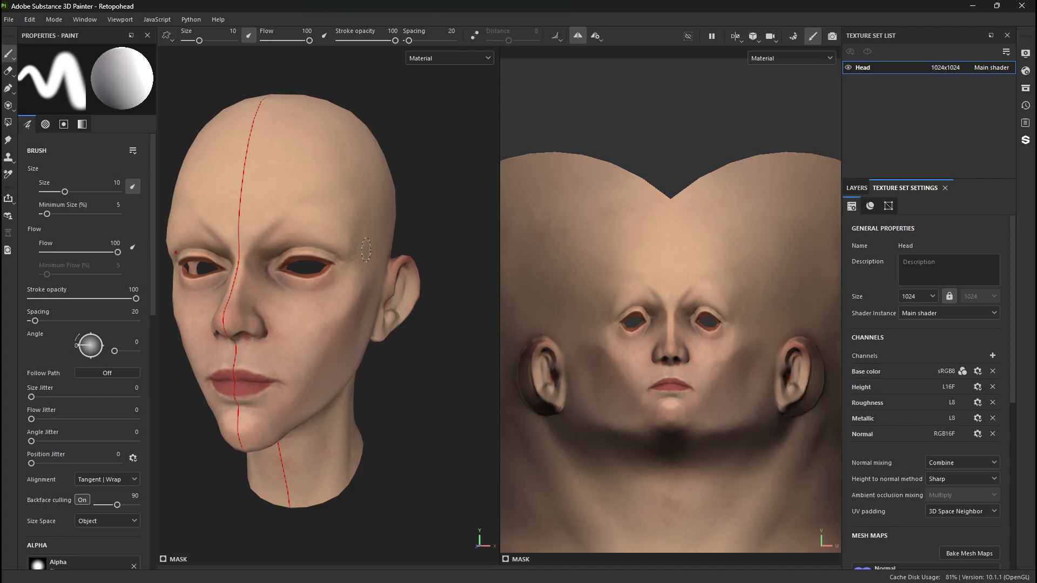
pyautogui.keyDown('alt'); pyautogui.moveTo(399, 276); pyautogui.dragTo(335, 211); pyautogui.keyUp('alt')
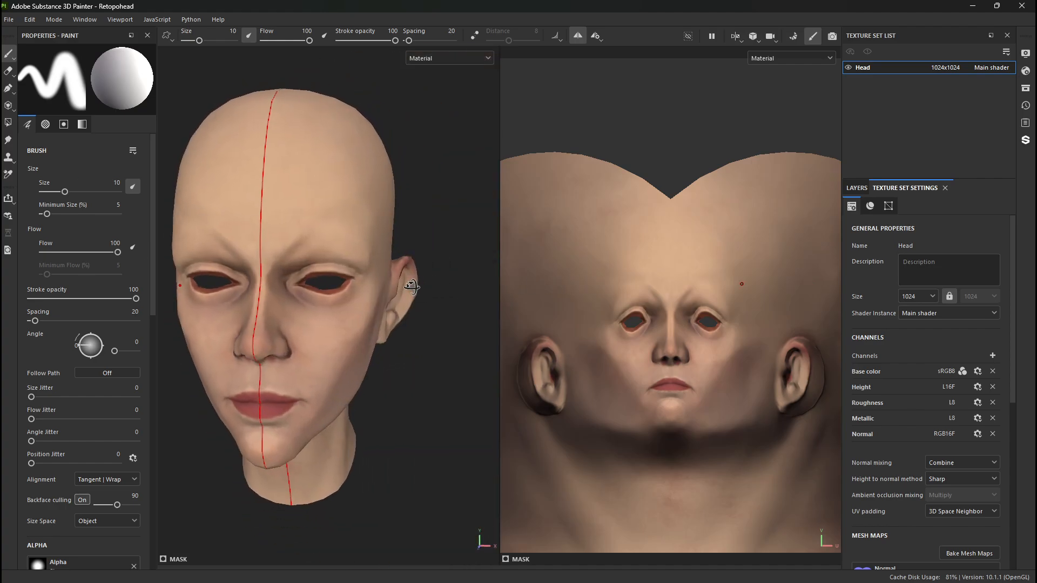
# Set the Head texture set's size to 4096
pyautogui.keyDown('alt'); pyautogui.moveTo(335, 211); pyautogui.dragTo(299, 344, button='right'); pyautogui.keyUp('alt')
pyautogui.keyDown('alt'); pyautogui.moveTo(298, 344); pyautogui.dragTo(258, 324); pyautogui.keyUp('alt')
pyautogui.keyDown('alt'); pyautogui.moveTo(258, 324); pyautogui.dragTo(268, 329, button='middle'); pyautogui.keyUp('alt')
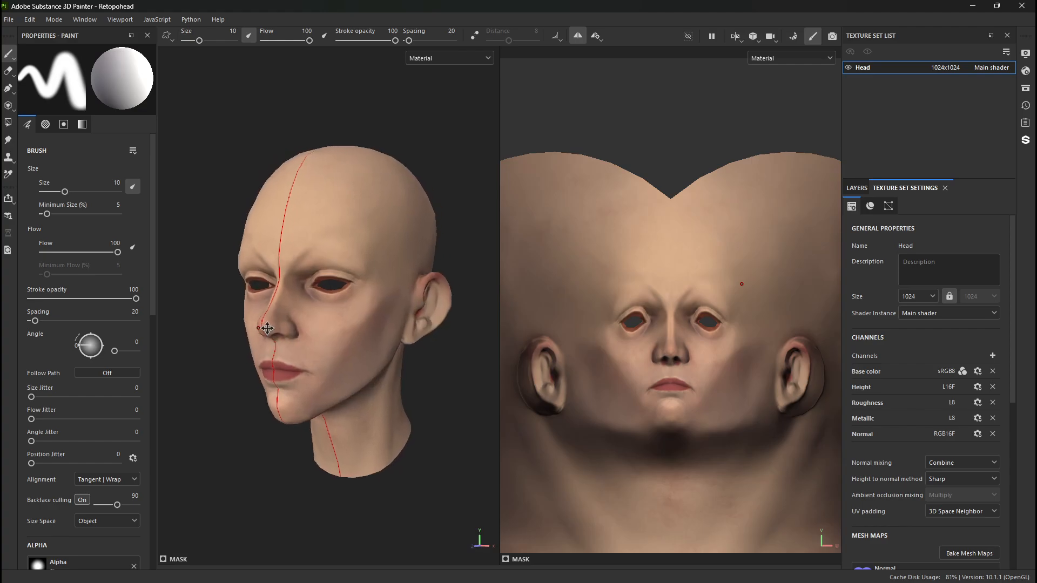
pyautogui.keyDown('alt'); pyautogui.moveTo(268, 330); pyautogui.dragTo(308, 351, button='right'); pyautogui.keyUp('alt')
pyautogui.keyDown('alt'); pyautogui.moveTo(315, 349); pyautogui.dragTo(299, 346, button='middle'); pyautogui.keyUp('alt')
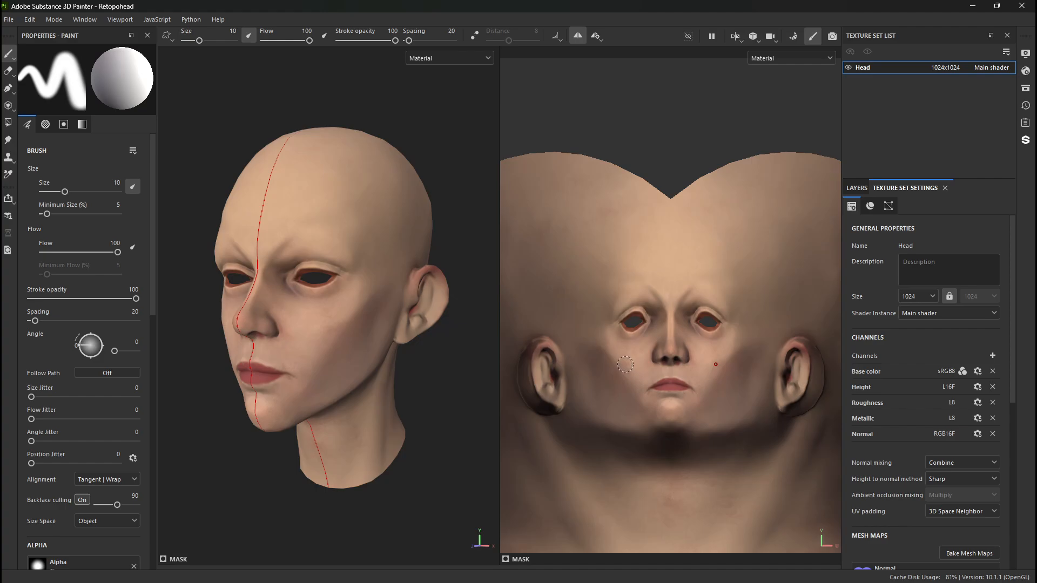
pyautogui.click(919, 297)
pyautogui.click(908, 365)
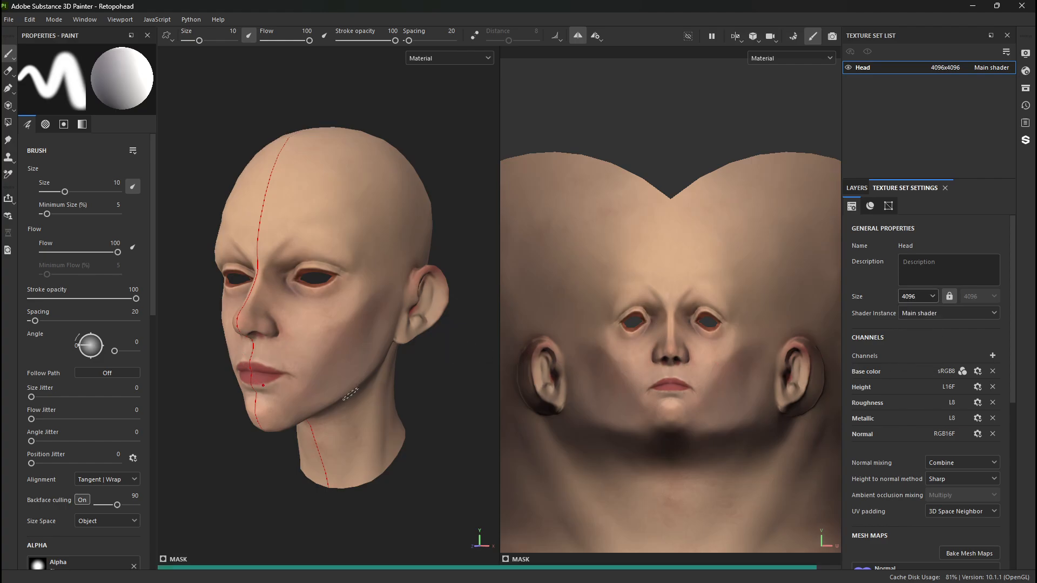
pyautogui.keyDown('alt'); pyautogui.moveTo(478, 389); pyautogui.dragTo(469, 356, button='right'); pyautogui.keyUp('alt')
pyautogui.moveTo(238, 343)
pyautogui.keyDown('alt'); pyautogui.mouseDown()
pyautogui.moveTo(272, 336)
pyautogui.moveTo(246, 342)
pyautogui.mouseUp(); pyautogui.keyUp('alt')
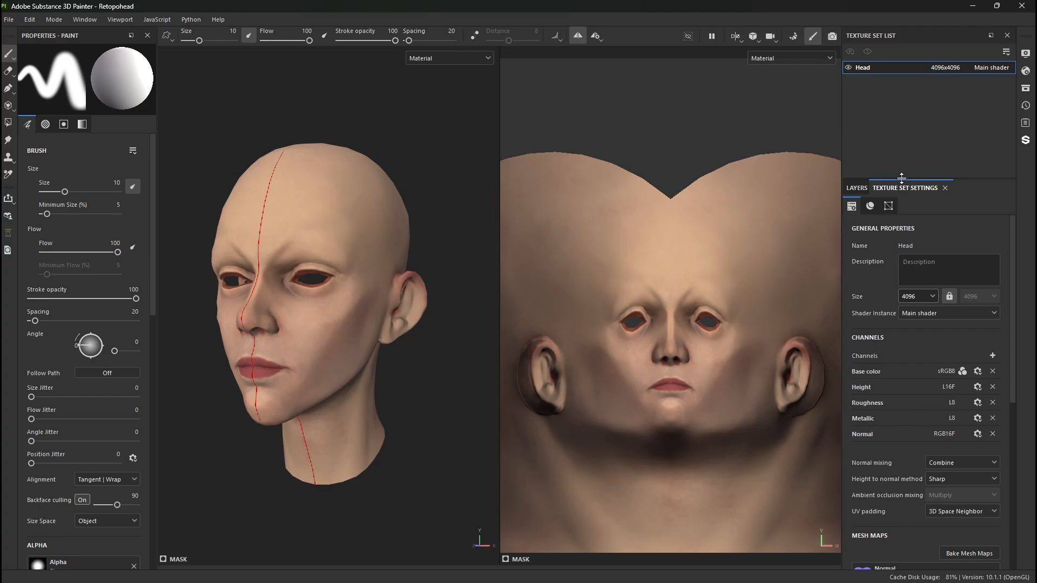
# Open the texture export settings and set the global file type to jng and the size to 8192
pyautogui.moveTo(902, 178); pyautogui.dragTo(902, 91)
pyautogui.click(9, 21)
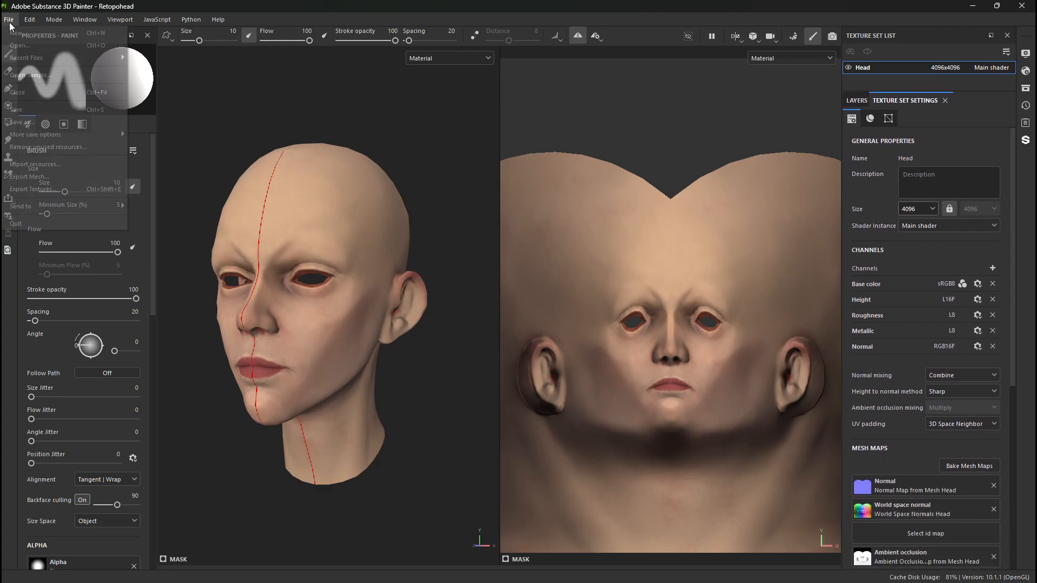
pyautogui.click(51, 190)
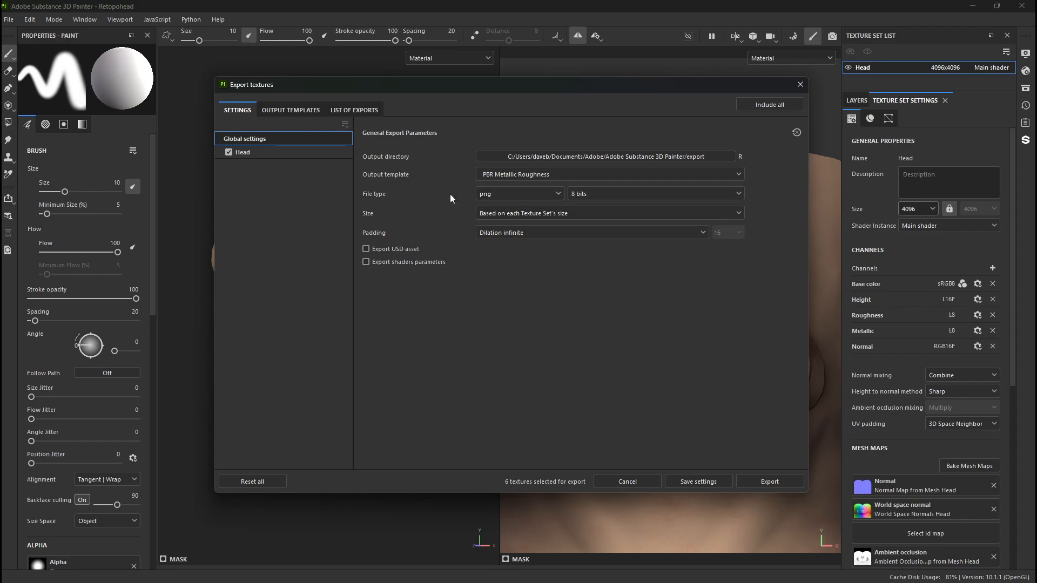
pyautogui.click(541, 196)
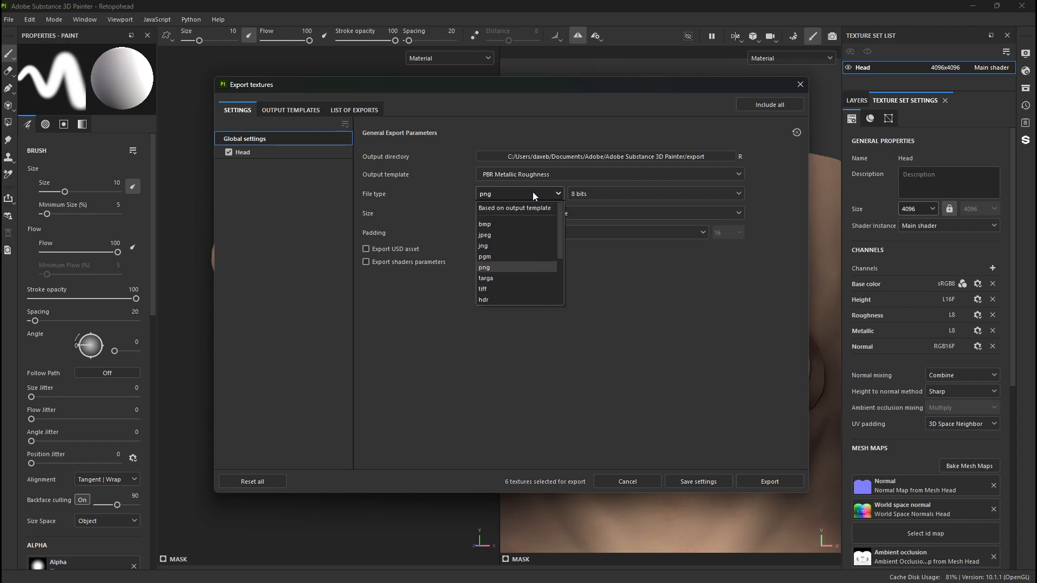
pyautogui.click(498, 246)
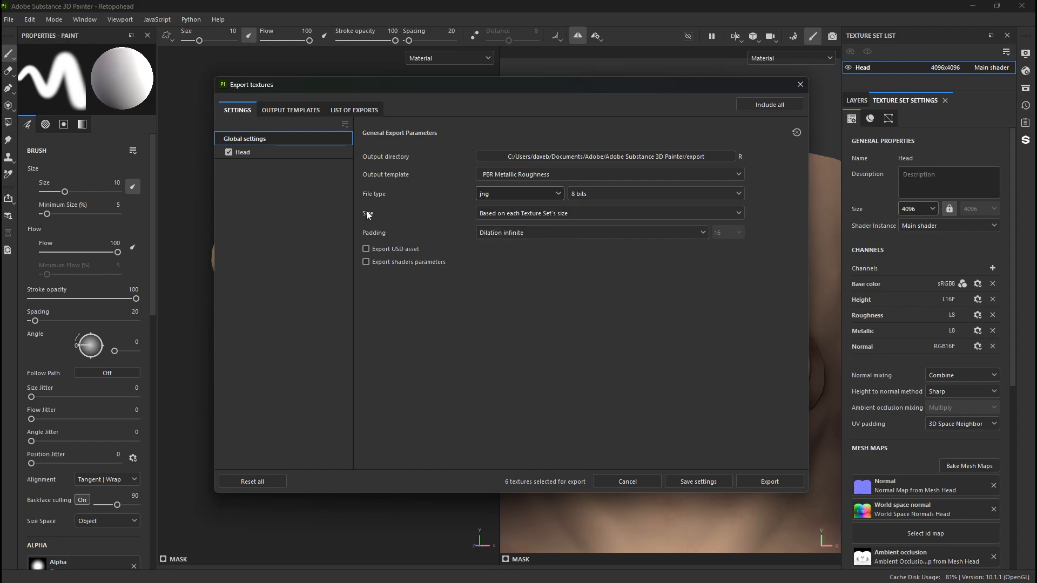
pyautogui.click(514, 214)
pyautogui.click(501, 320)
# Override the Head texture set's export size with 8192x8192 and return to the global export settings
pyautogui.click(274, 149)
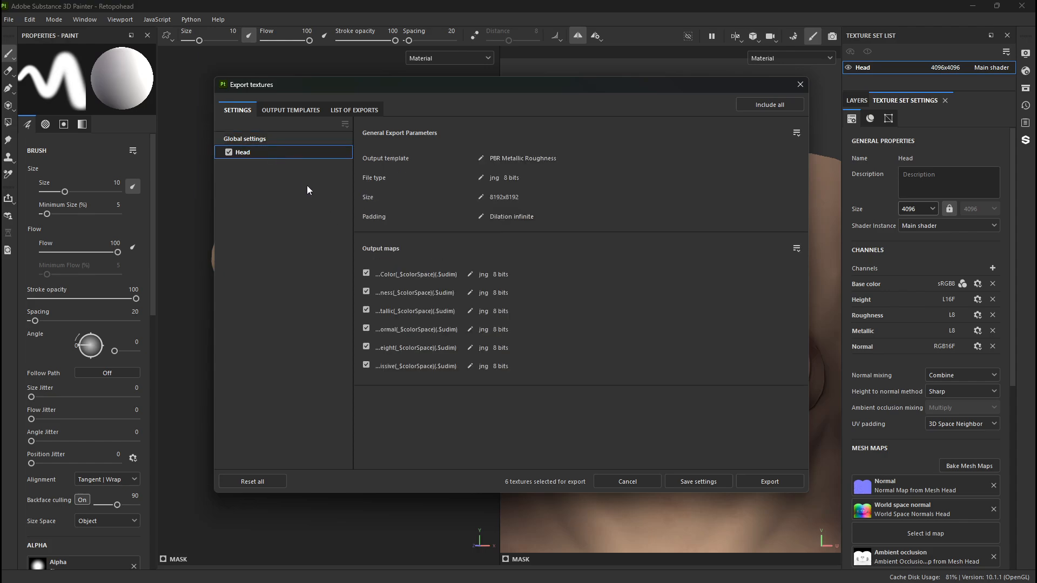
pyautogui.click(481, 198)
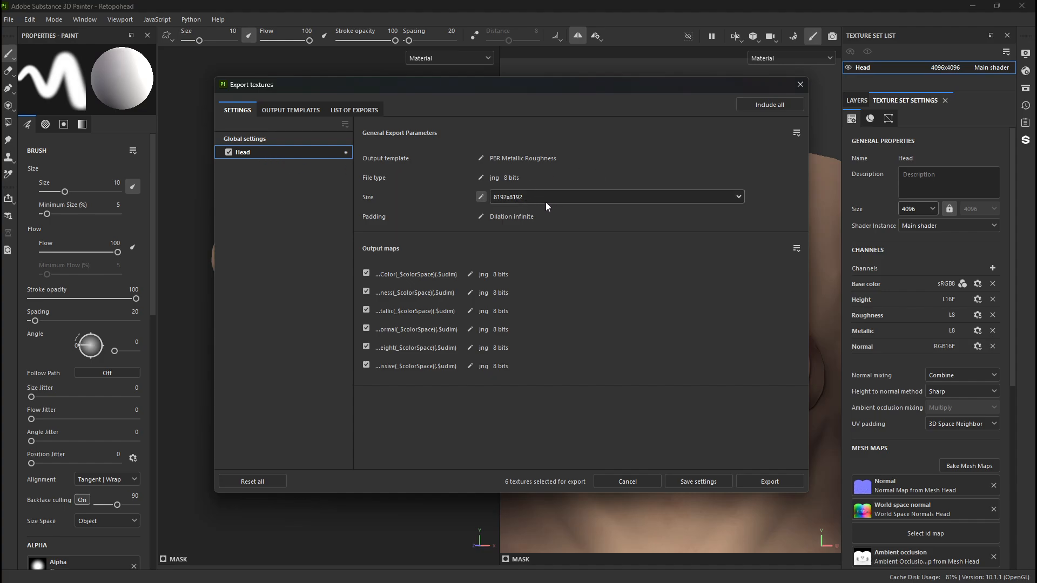
pyautogui.click(591, 198)
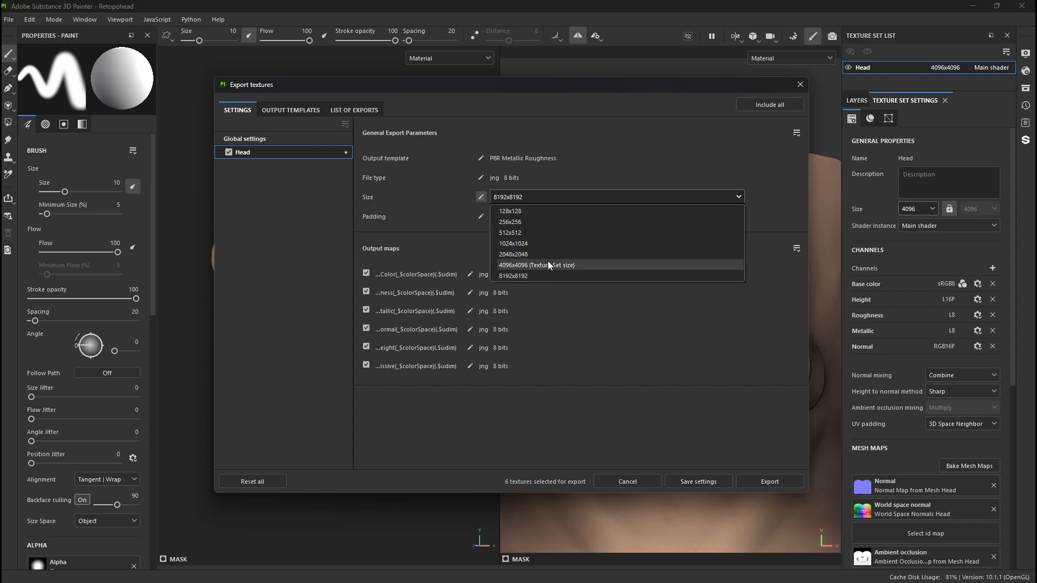
pyautogui.click(331, 242)
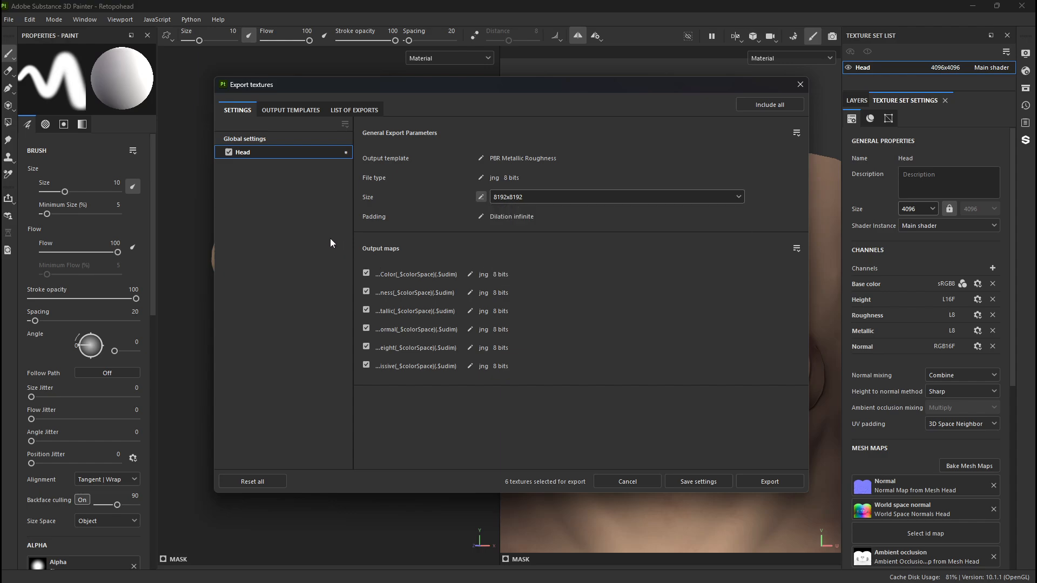
pyautogui.click(276, 142)
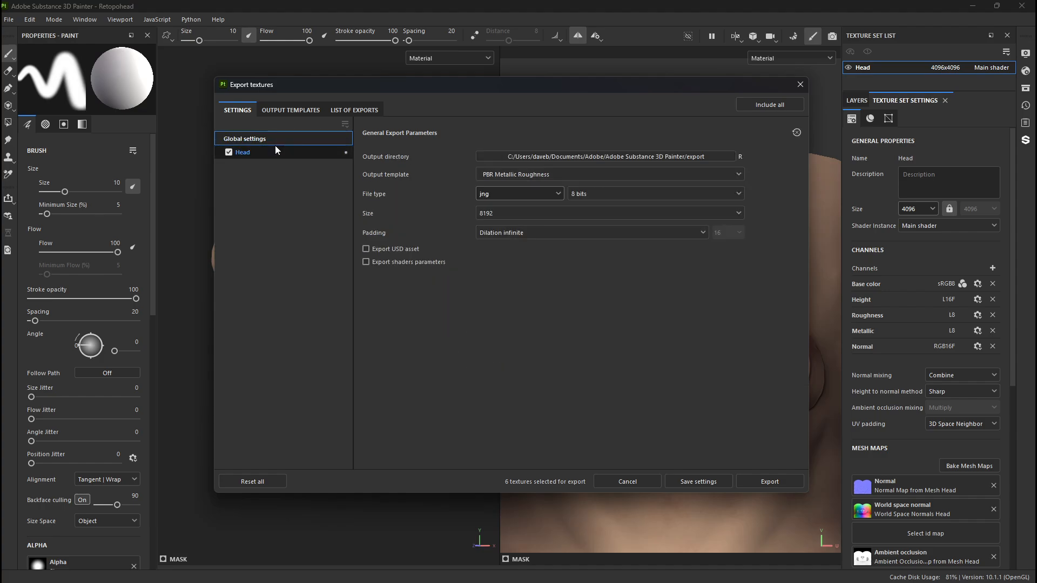
# Examine the Unreal Engine 4 (Packed) and Unreal Engine 4 SSS (Packed) output templates and the list of textures for export
pyautogui.click(294, 110)
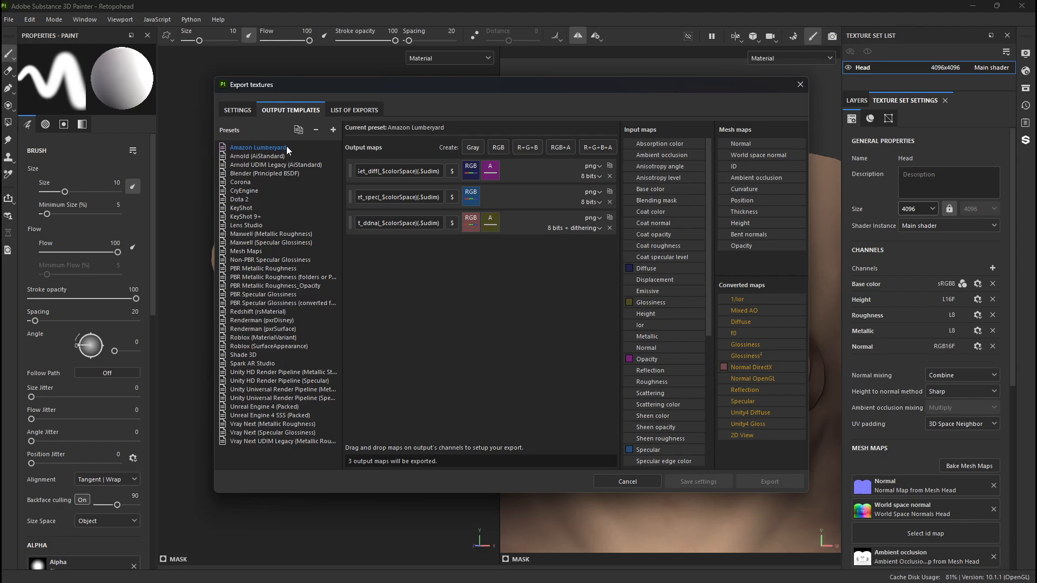
pyautogui.click(274, 313)
pyautogui.click(274, 407)
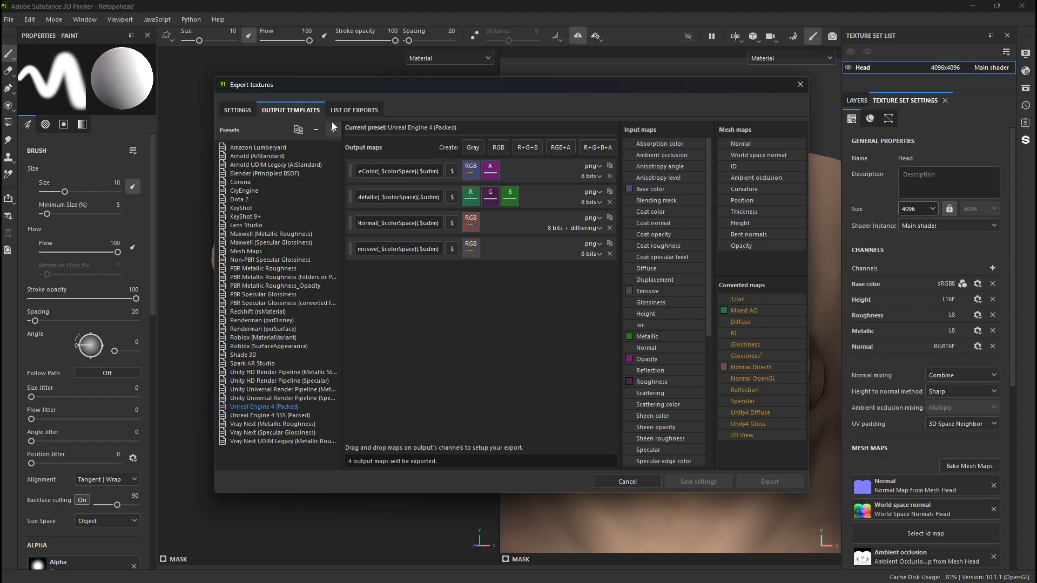
pyautogui.click(343, 111)
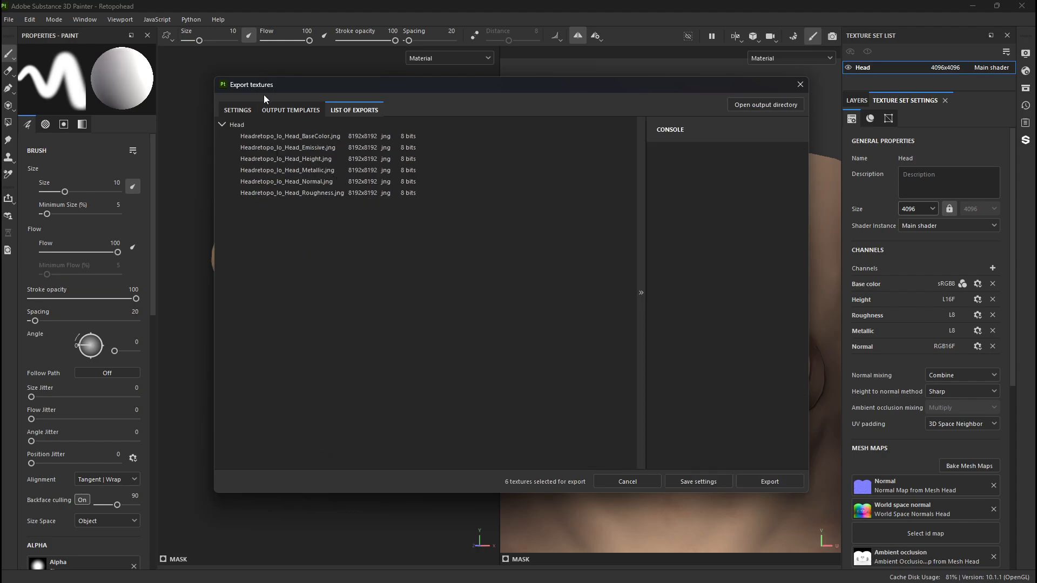
pyautogui.click(286, 110)
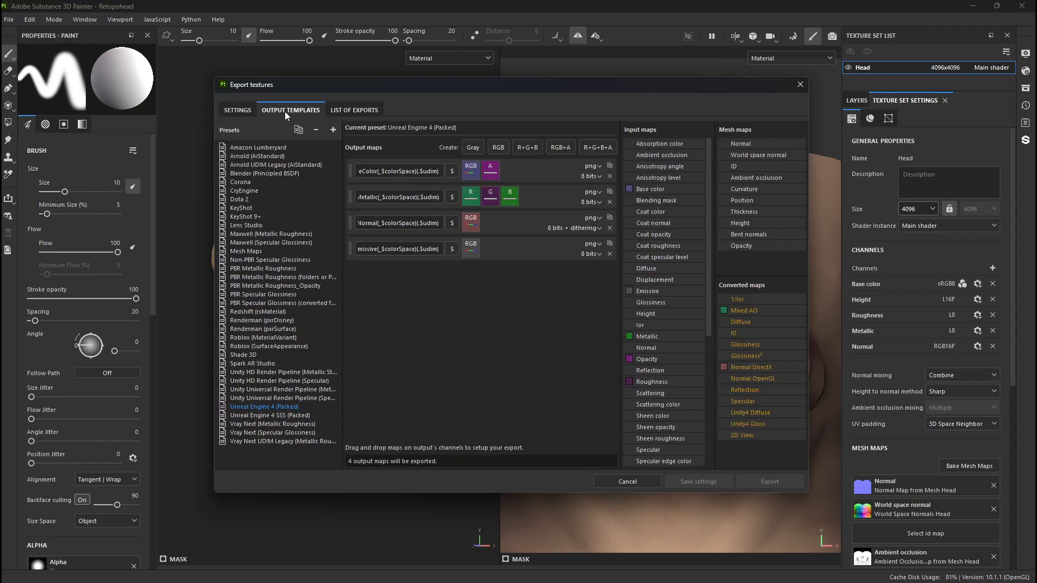
pyautogui.click(286, 416)
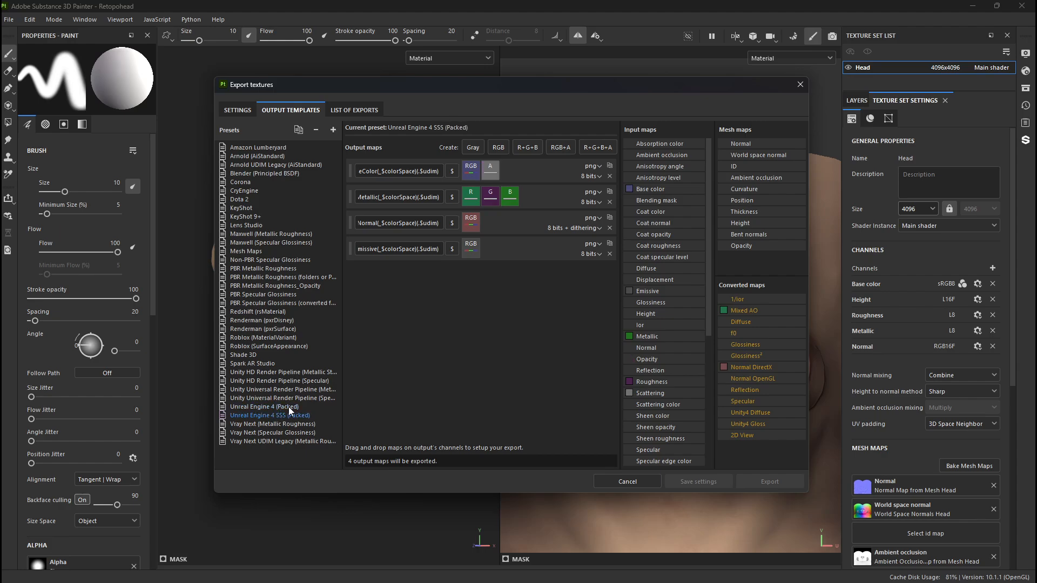
# Set the texture export's output directory to the UnrealHead folder on the Desktop
pyautogui.click(239, 112)
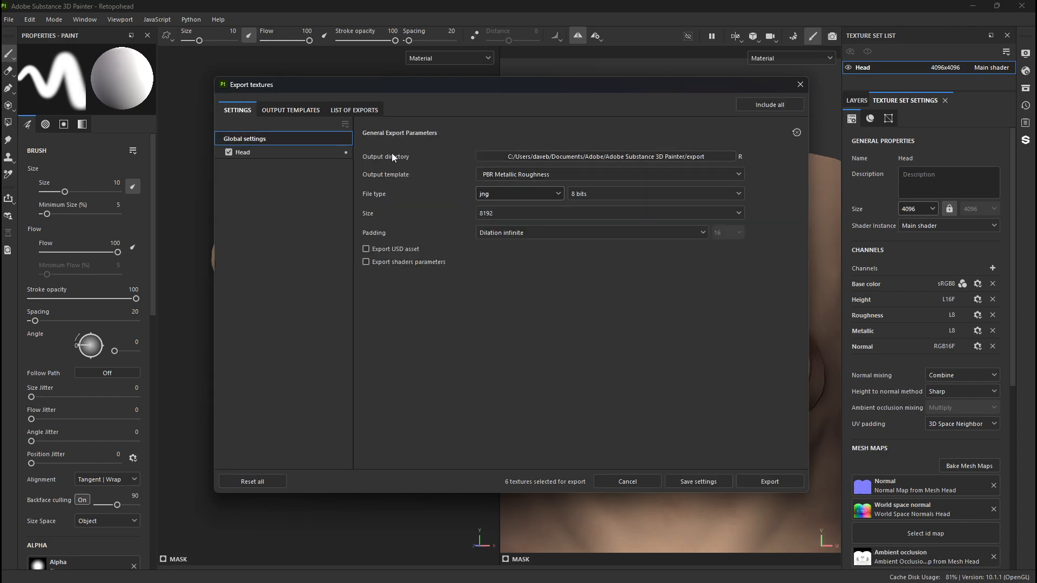
pyautogui.click(574, 156)
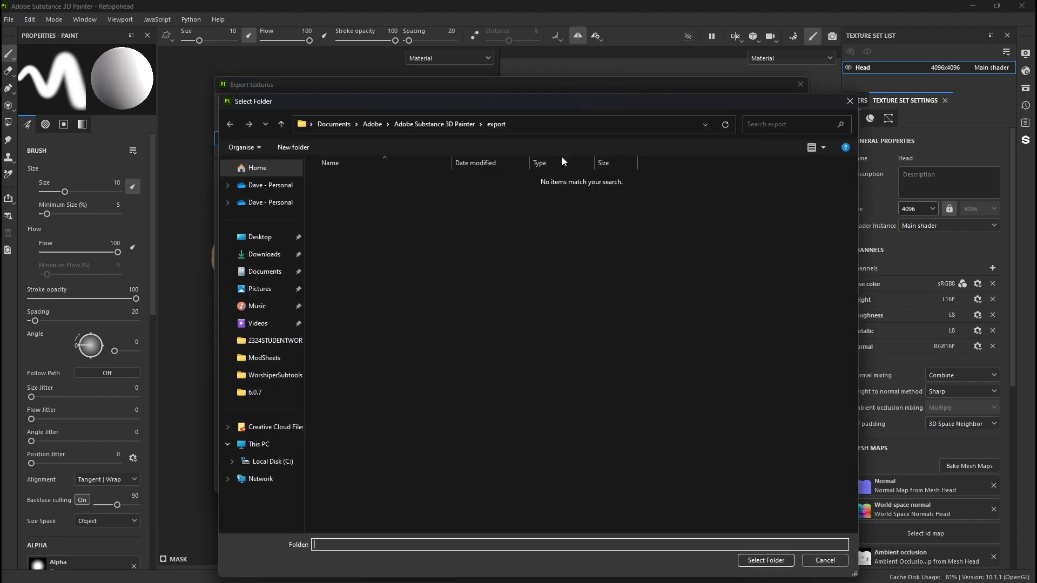
pyautogui.click(259, 237)
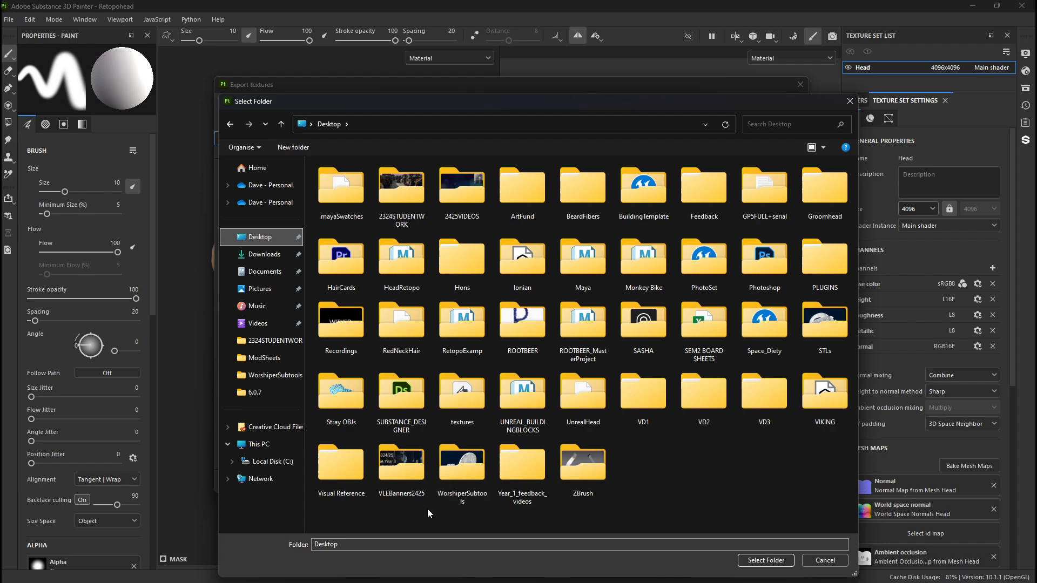
pyautogui.doubleClick(439, 401)
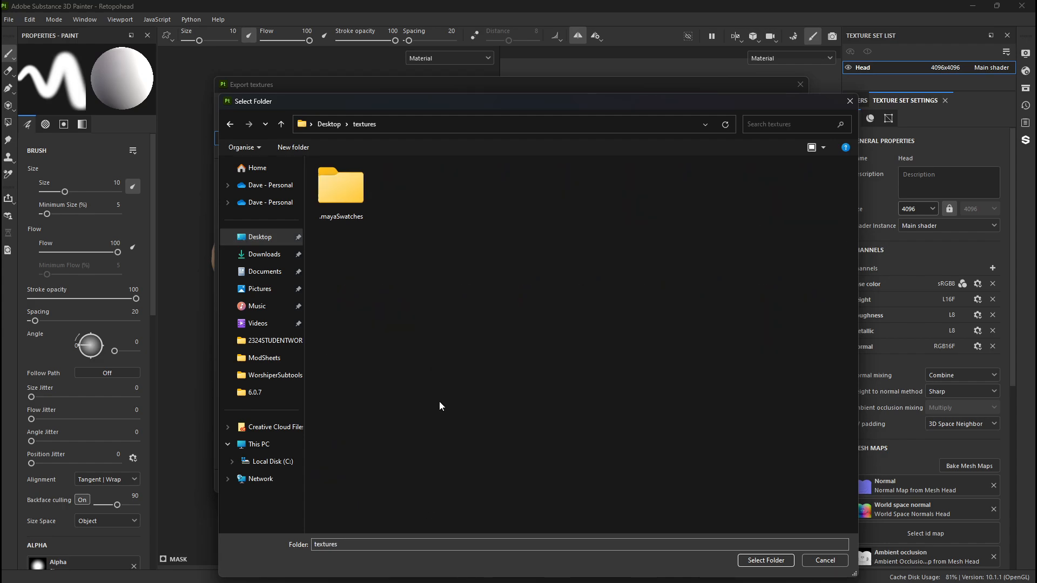
pyautogui.click(285, 124)
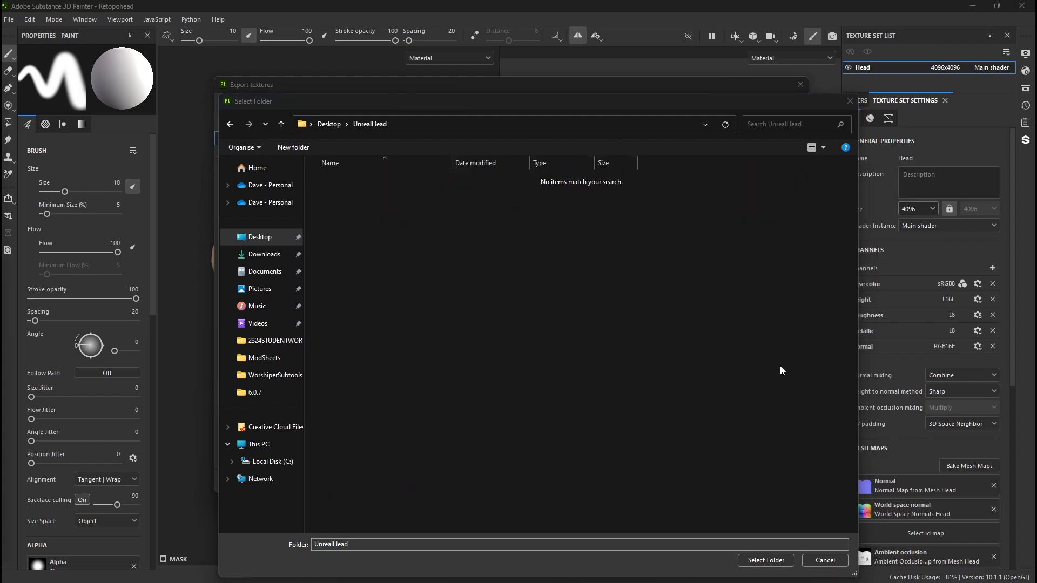
pyautogui.click(281, 124)
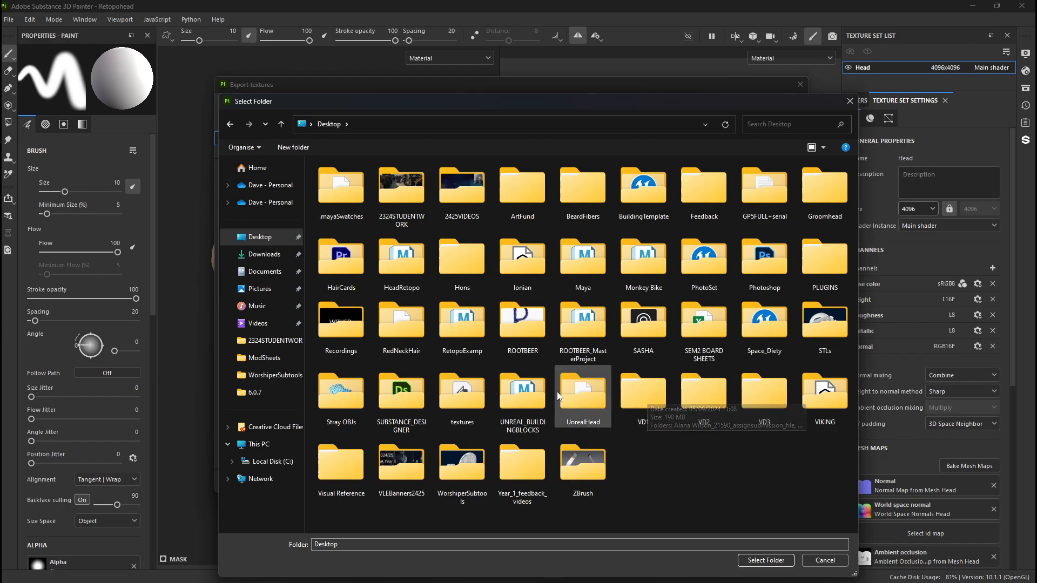
pyautogui.click(575, 406)
pyautogui.doubleClick(575, 406)
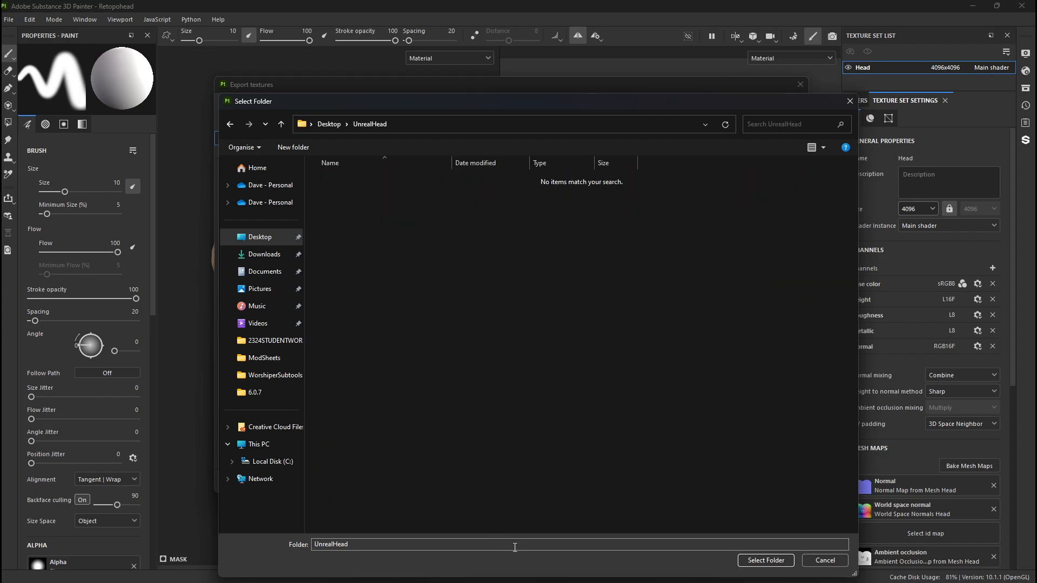
pyautogui.click(766, 560)
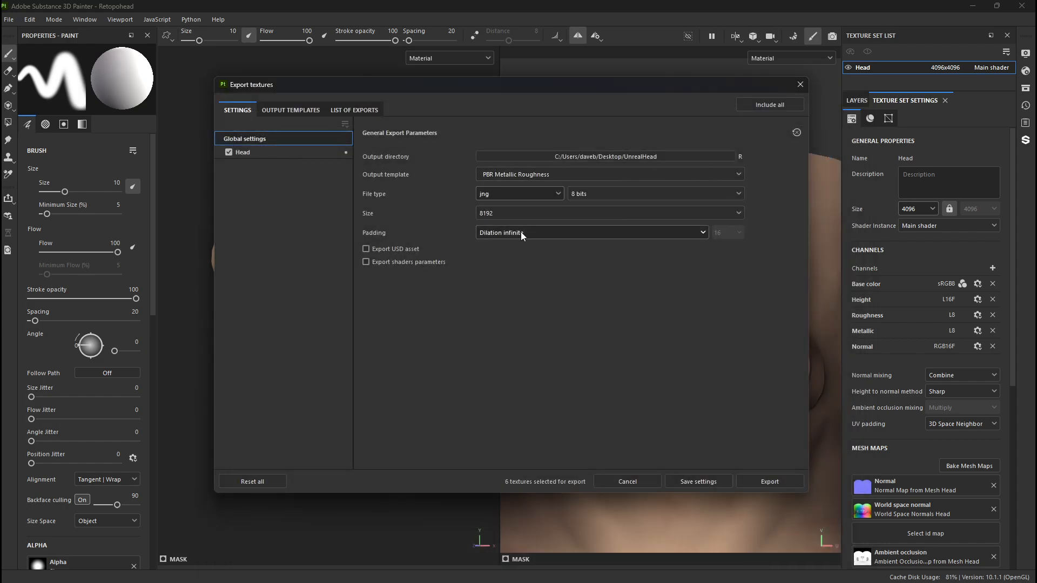
# Export the Head textures with the current settings and close the export dialog
pyautogui.click(497, 216)
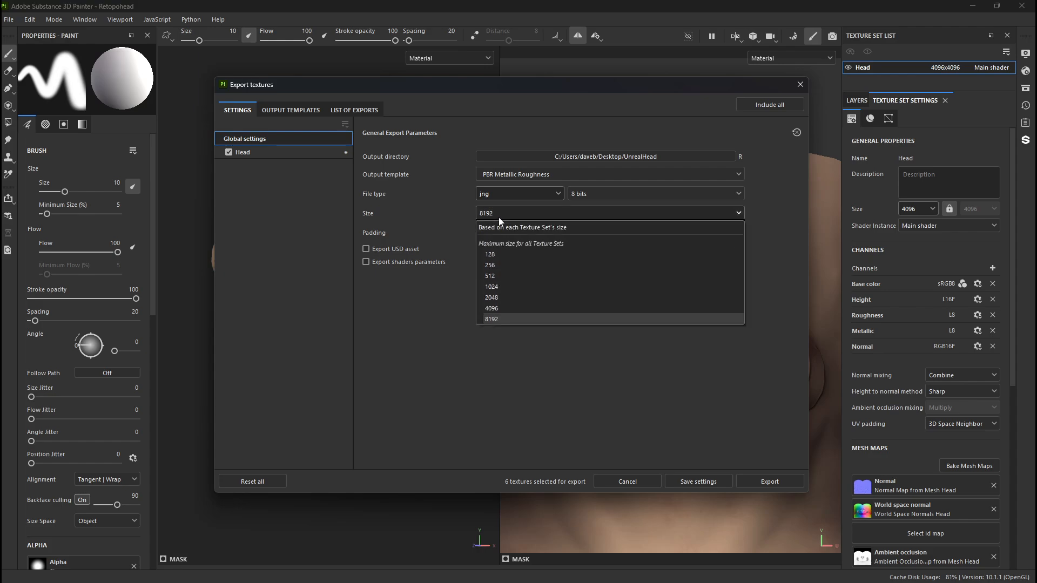
pyautogui.click(499, 217)
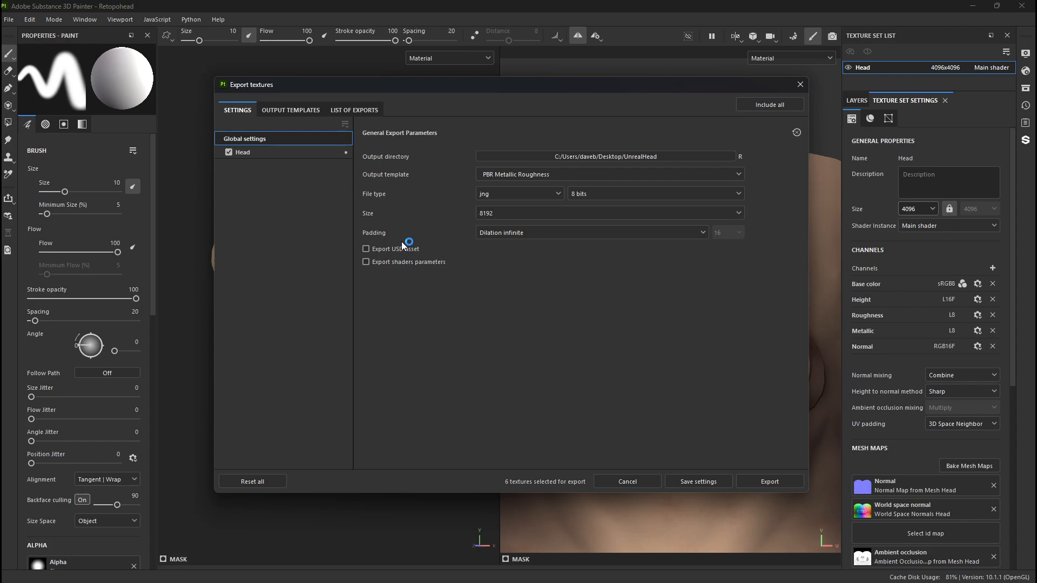
pyautogui.click(762, 483)
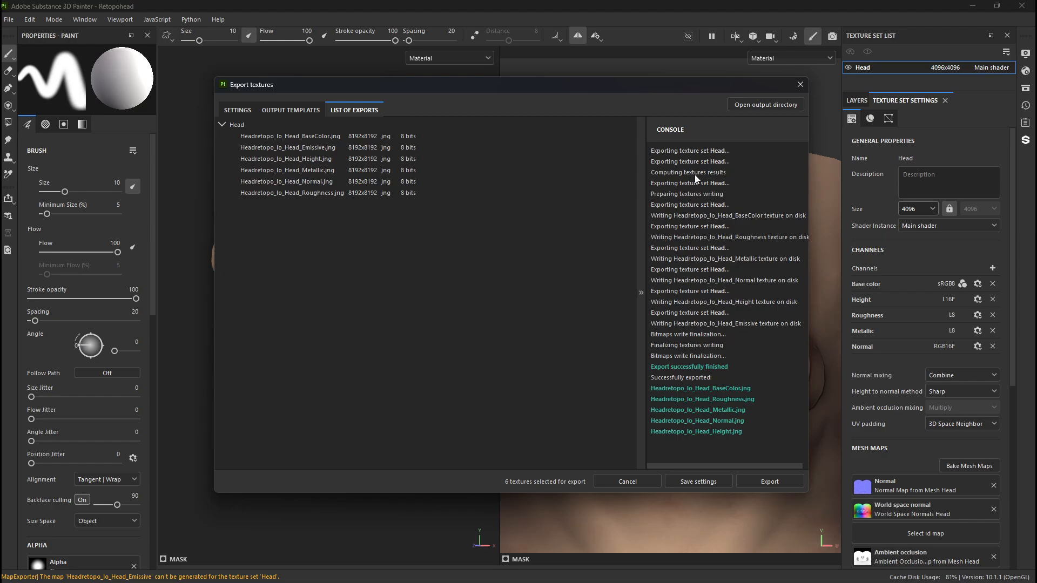
pyautogui.click(801, 84)
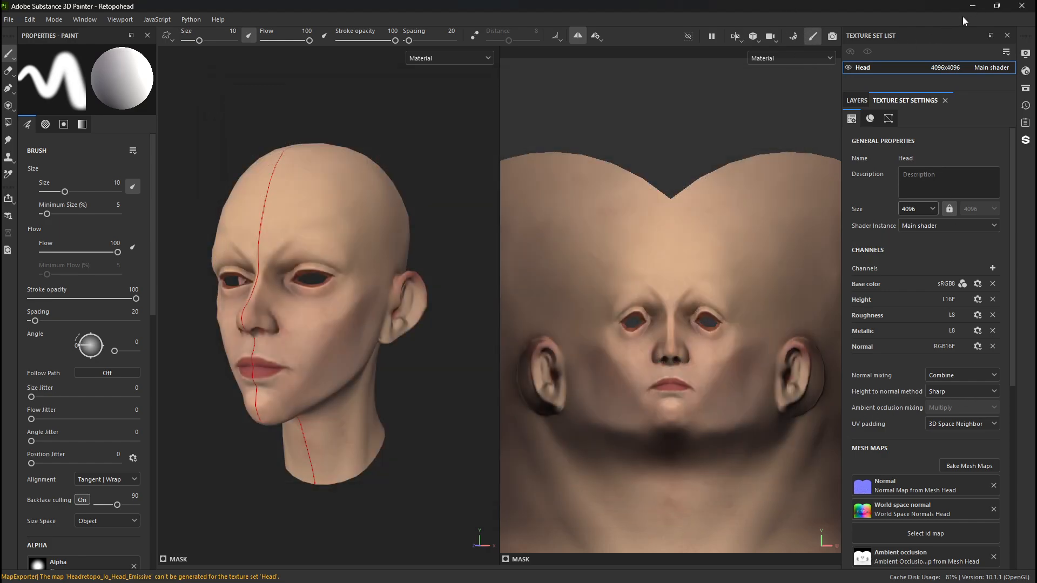
# Switch to Unreal Engine, place the UnrealHead folder window beside the Content Browser, and select its BaseColor, Height, Metallic, Normal and Roughness jng files
pyautogui.click(970, 7)
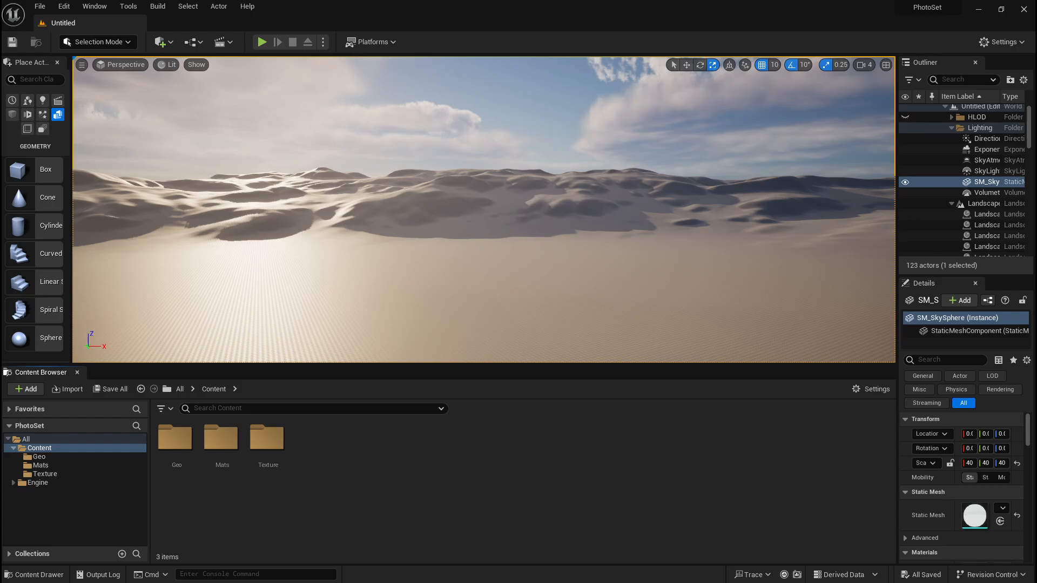
pyautogui.moveTo(1036, 145); pyautogui.dragTo(572, 90)
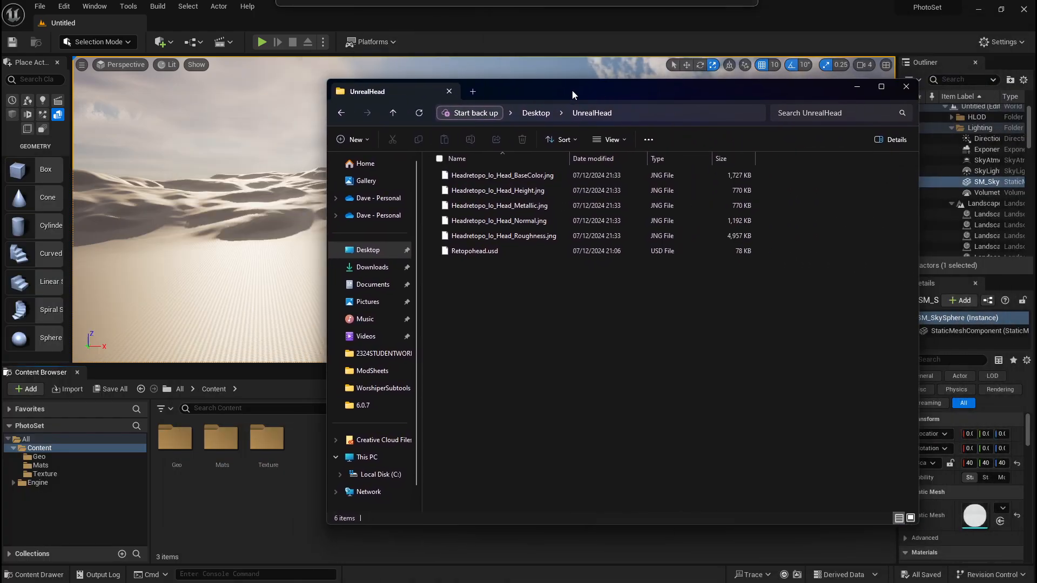
pyautogui.click(511, 238)
pyautogui.click(505, 176)
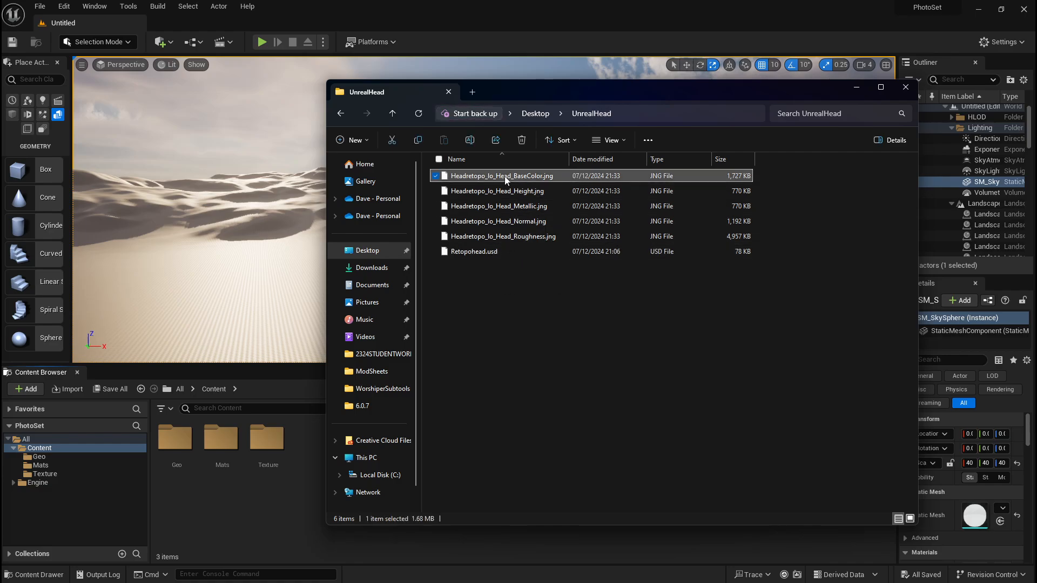
pyautogui.click(493, 234)
pyautogui.moveTo(562, 89); pyautogui.dragTo(1, 147)
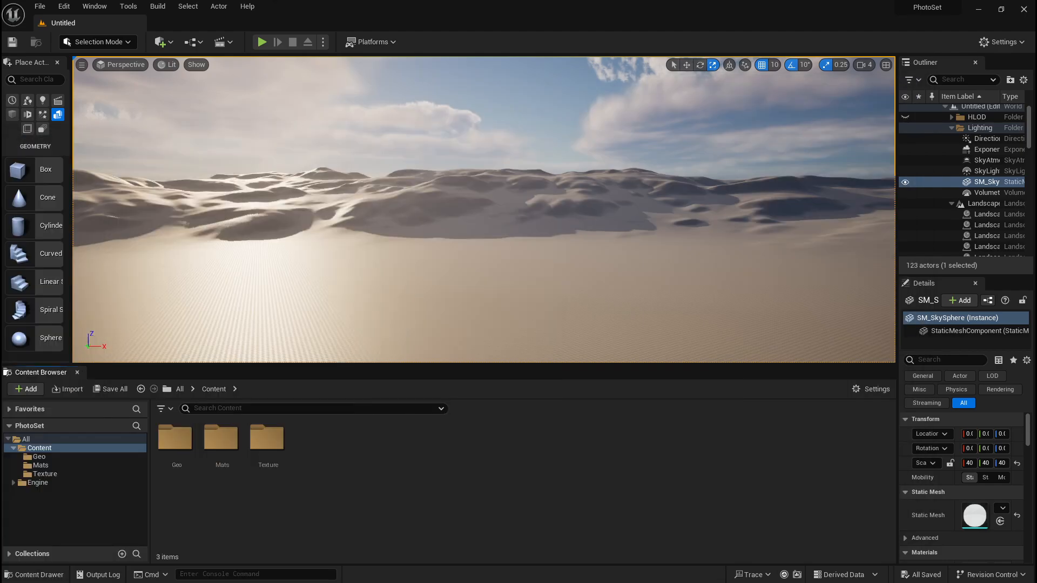
pyautogui.moveTo(1, 148); pyautogui.dragTo(799, 73)
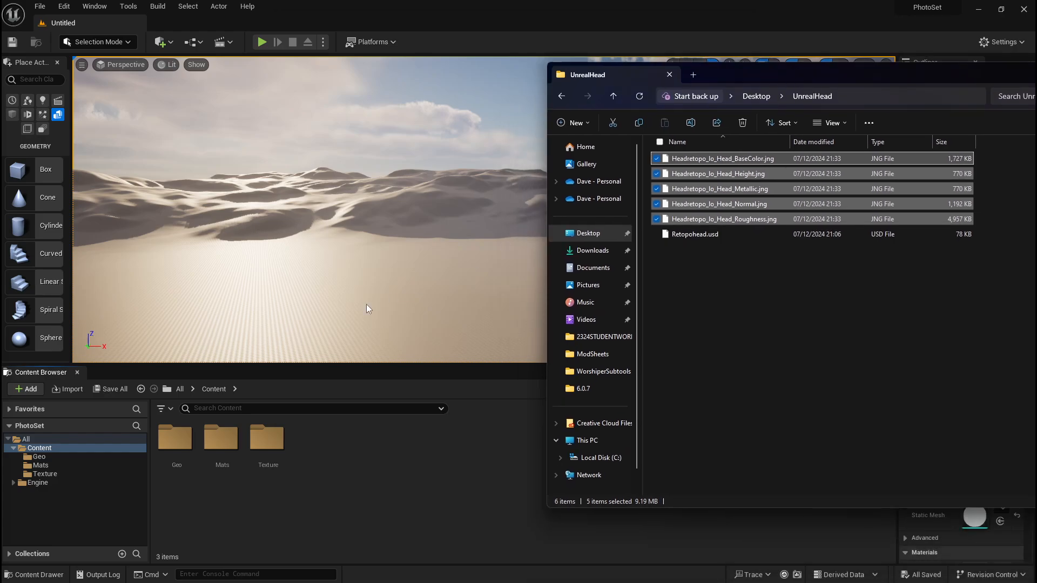
# Open the Texture content folder, try to import the five selected jng head textures into it, and move the UnrealHead window out of the way
pyautogui.doubleClick(265, 440)
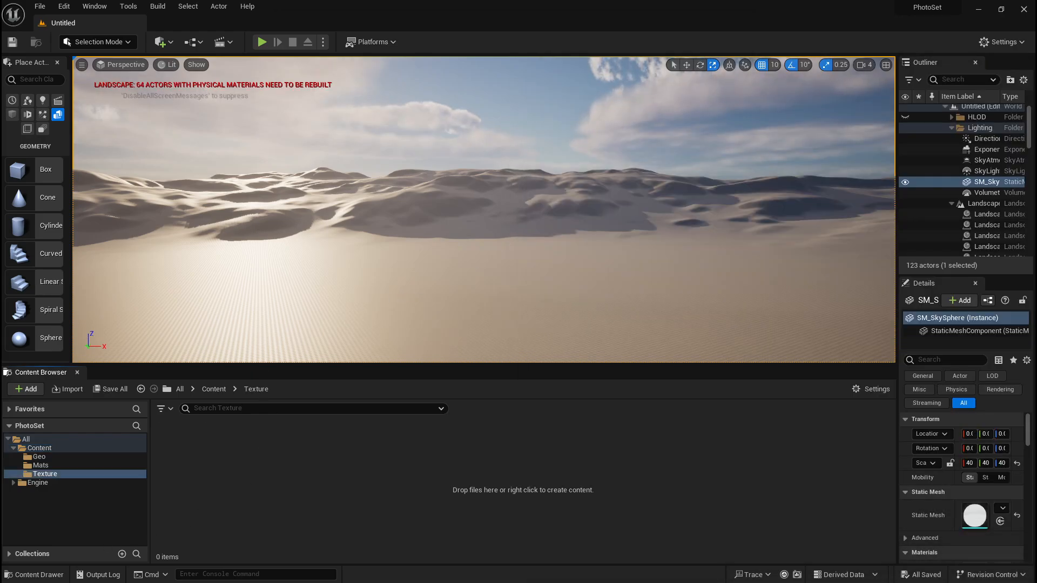
pyautogui.hotkey('alt', 'Tab')
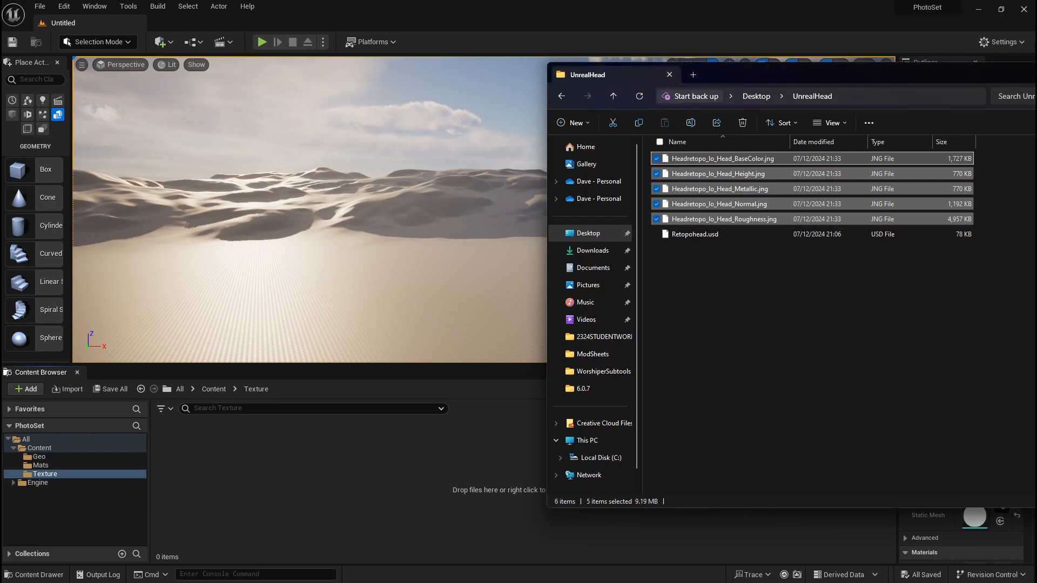
pyautogui.moveTo(702, 189); pyautogui.dragTo(453, 440)
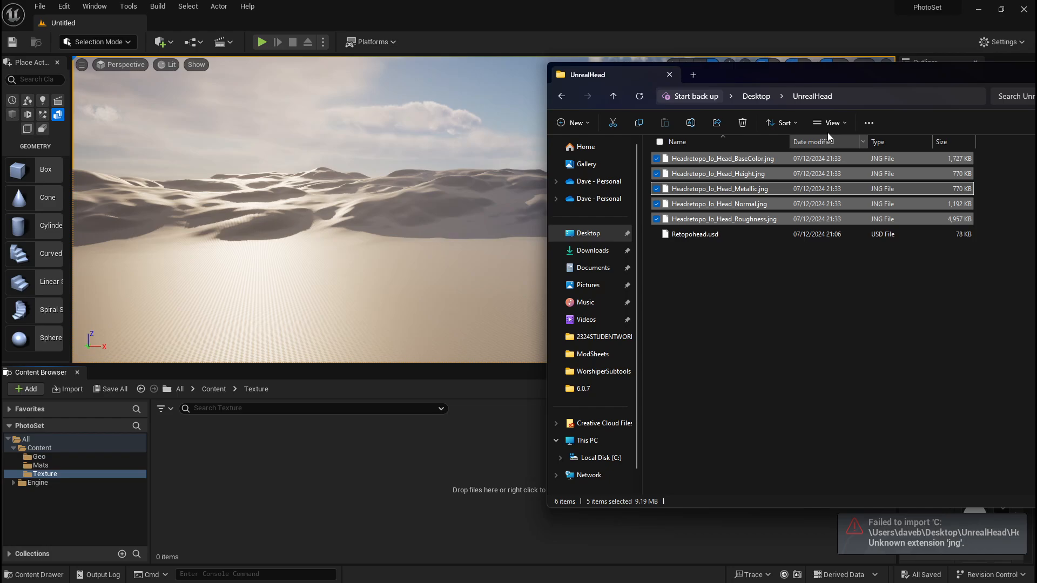
pyautogui.moveTo(823, 80); pyautogui.dragTo(0, 119)
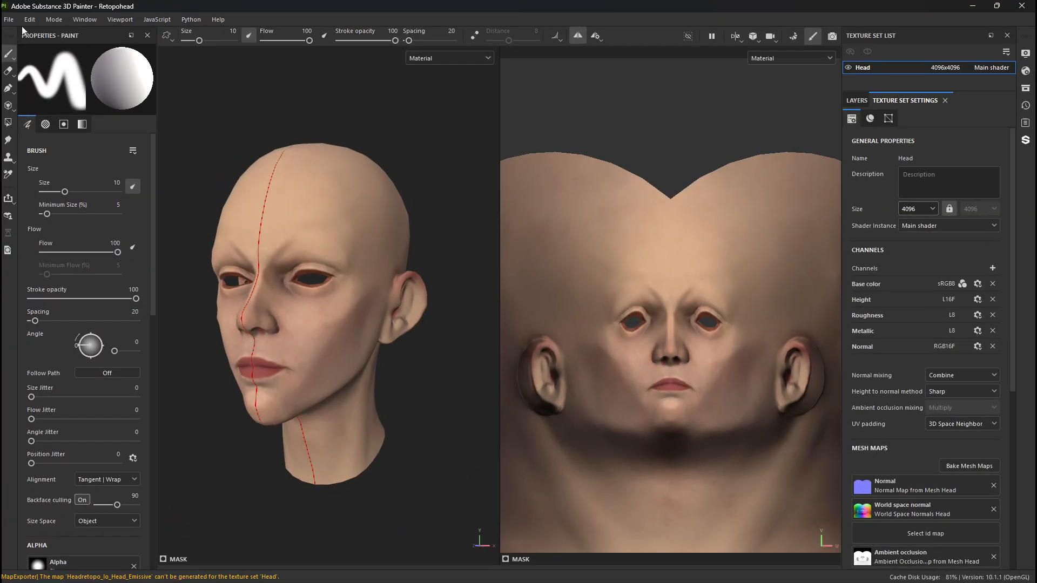
# In Substance 3D Painter, set the texture export's file type to png and export the Head textures again to the UnrealHead folder
pyautogui.click(9, 19)
pyautogui.click(45, 188)
pyautogui.click(481, 194)
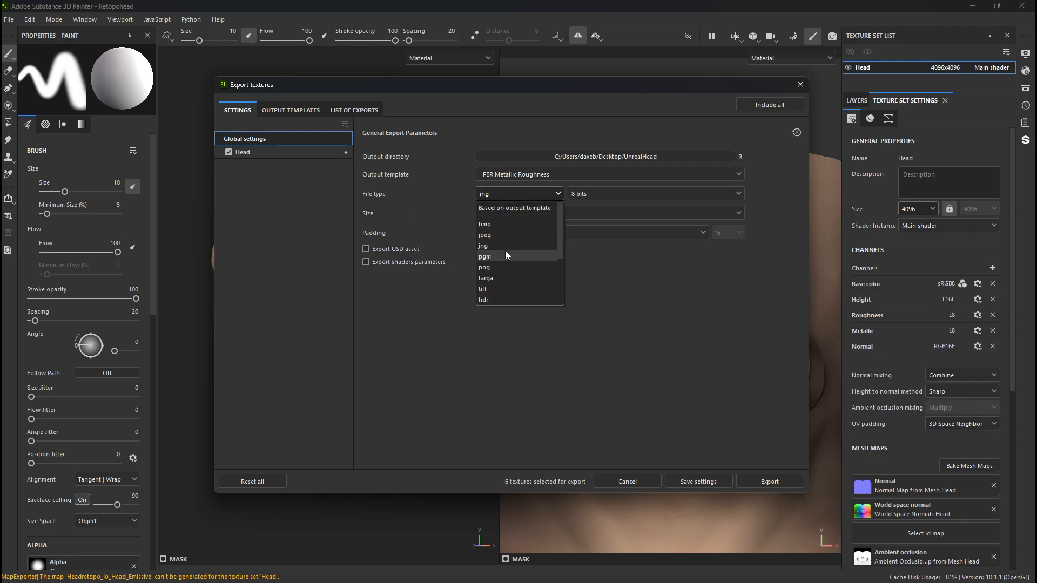
pyautogui.click(514, 266)
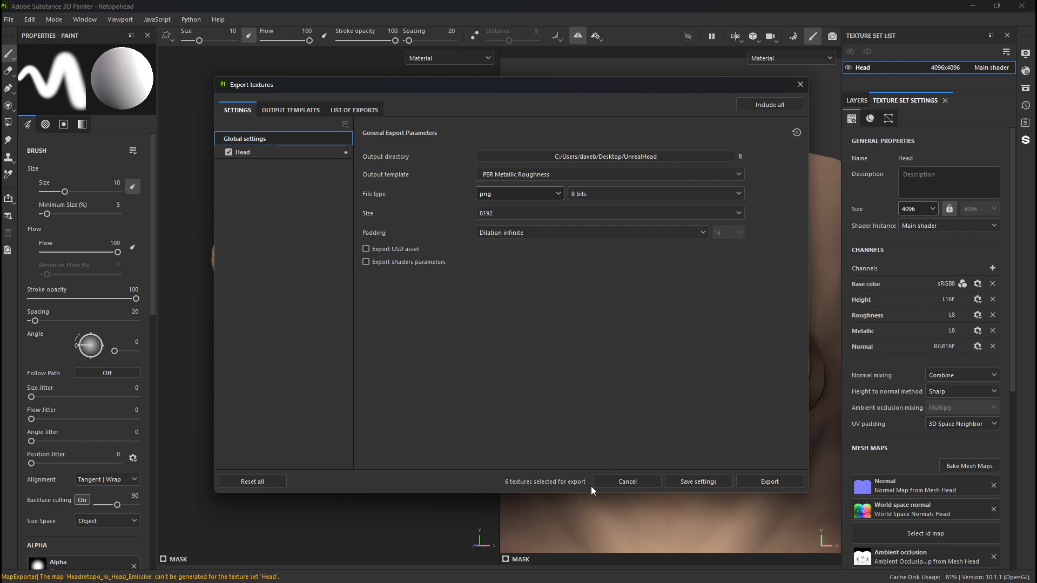
pyautogui.click(774, 484)
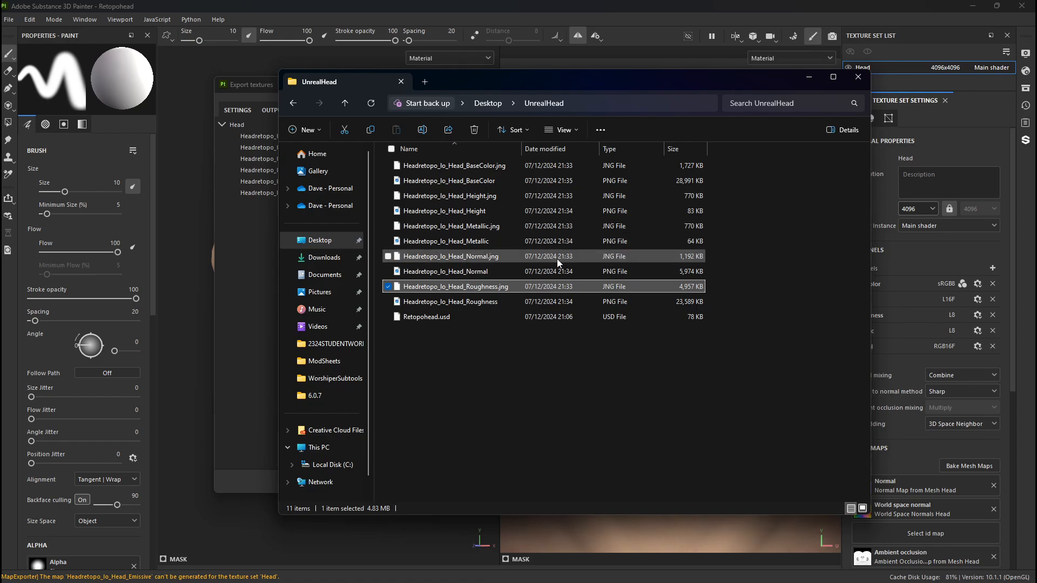
# Delete the BaseColor, Height, Metallic, Normal and Roughness jng files from the UnrealHead folder
pyautogui.keyDown('ctrl'); pyautogui.click(557, 259); pyautogui.keyUp('ctrl')
pyautogui.keyDown('ctrl'); pyautogui.click(552, 228); pyautogui.keyUp('ctrl')
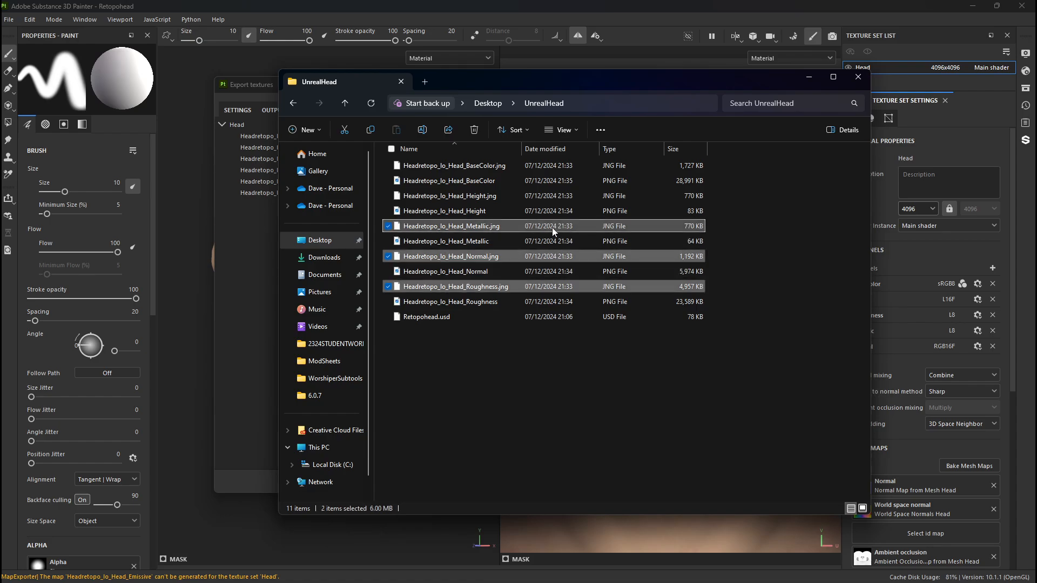
pyautogui.keyDown('ctrl'); pyautogui.click(548, 195); pyautogui.keyUp('ctrl')
pyautogui.keyDown('ctrl'); pyautogui.click(548, 165); pyautogui.keyUp('ctrl')
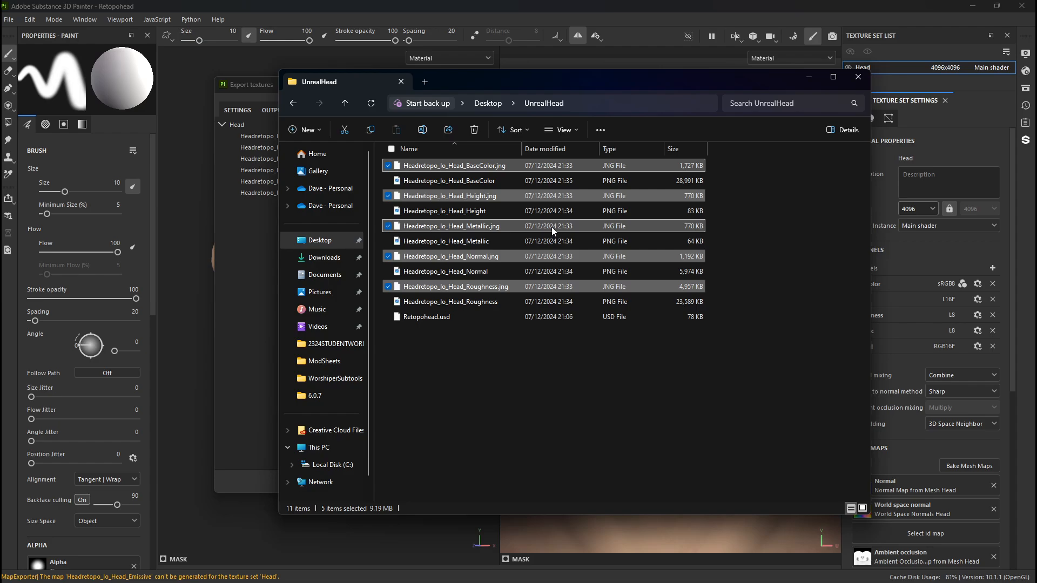
pyautogui.press('Delete')
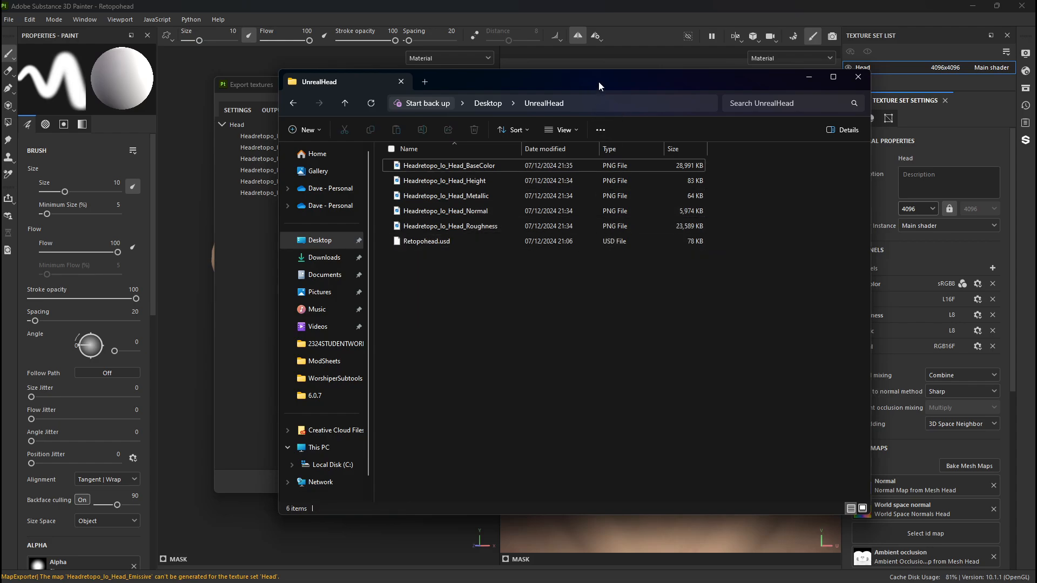
# Switch to Unreal Engine and import the five Head PNG textures from the UnrealHead folder into the Texture content folder
pyautogui.moveTo(598, 83); pyautogui.dragTo(455, 101)
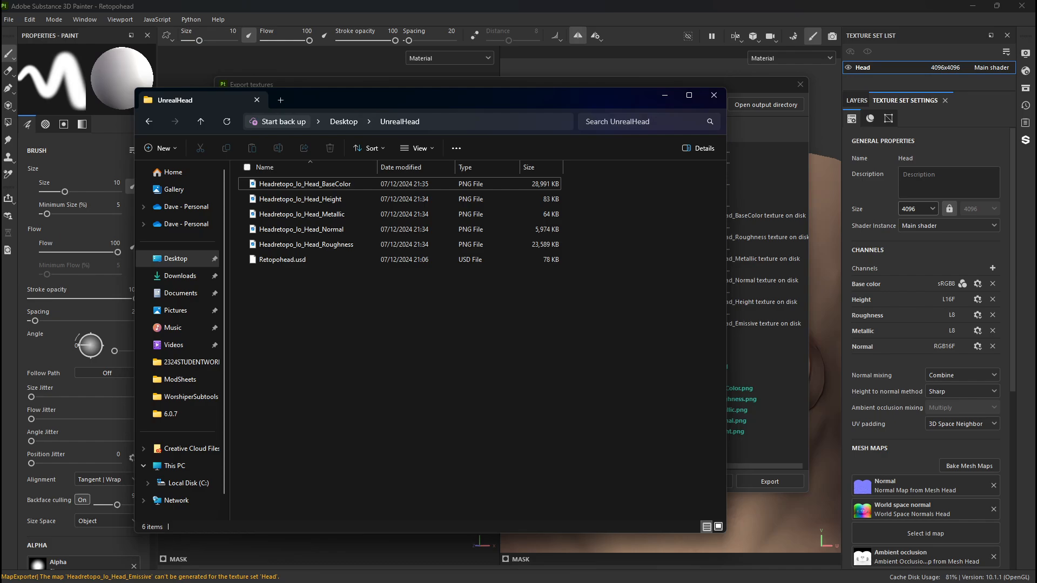
pyautogui.hotkey('alt', 'Tab')
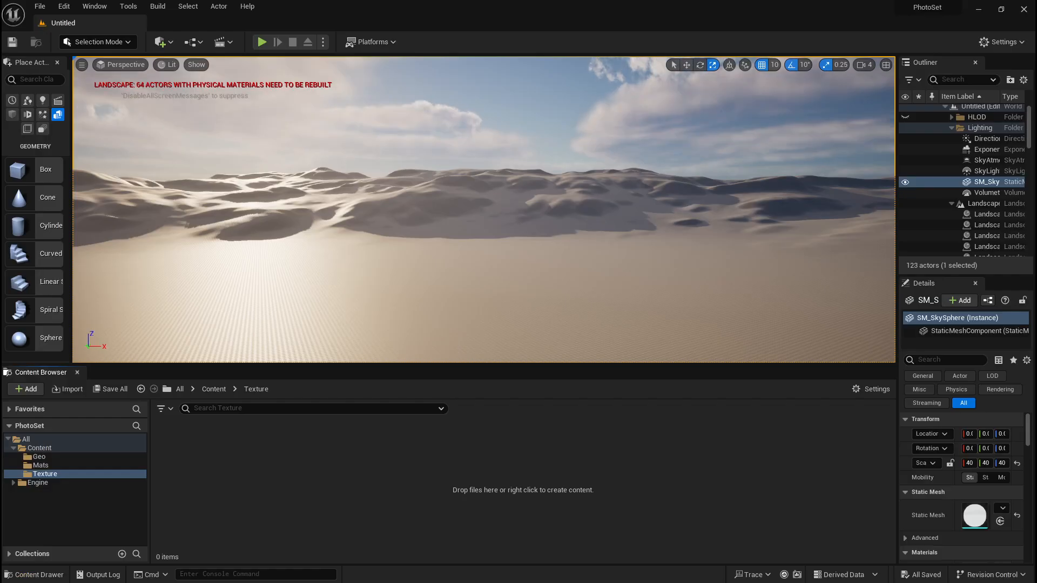
pyautogui.hotkey('alt', 'Tab')
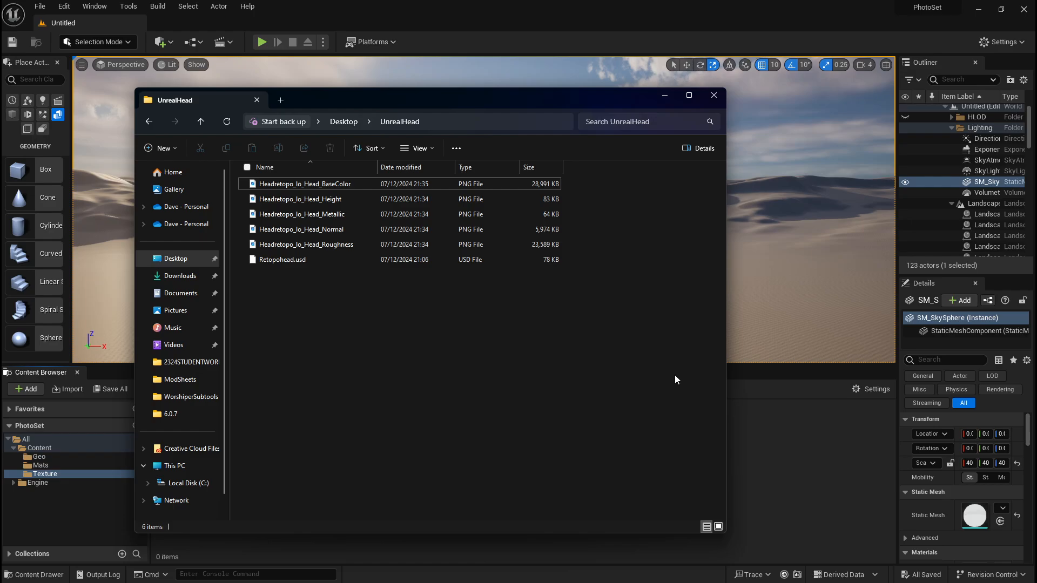
pyautogui.click(346, 243)
pyautogui.keyDown('shift'); pyautogui.click(323, 184); pyautogui.keyUp('shift')
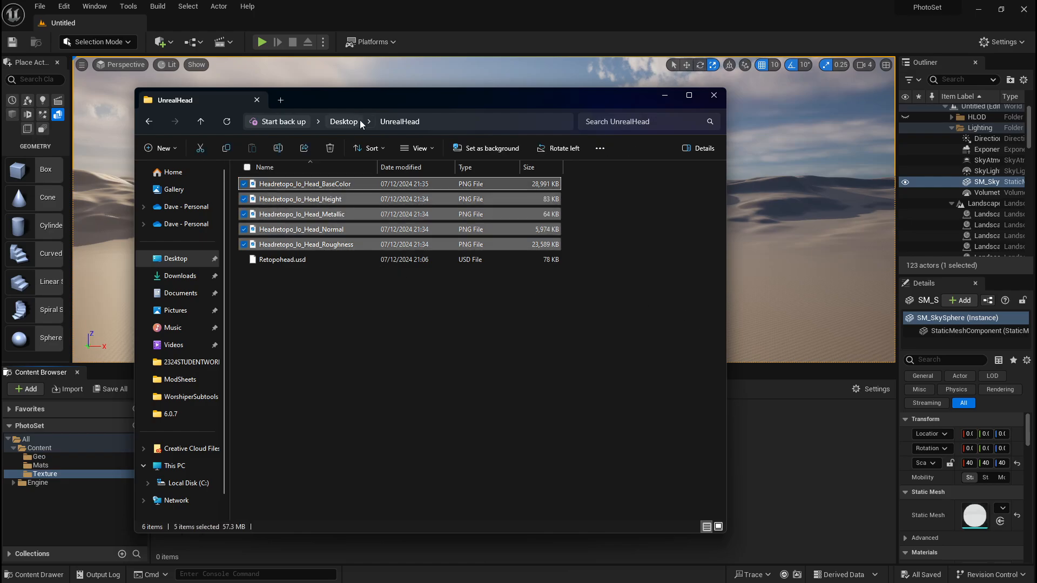
pyautogui.moveTo(380, 100); pyautogui.dragTo(787, 102)
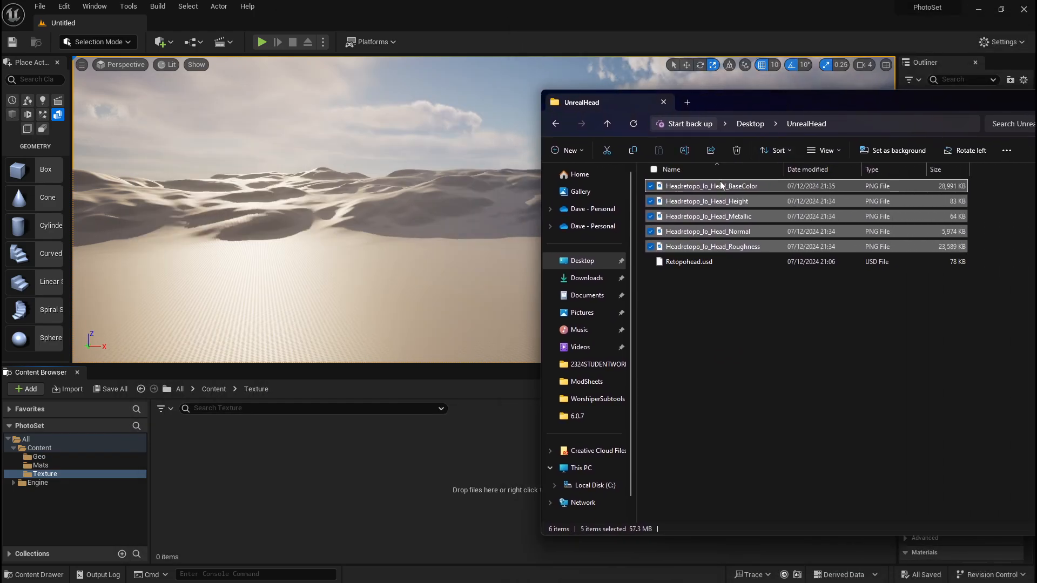
pyautogui.moveTo(721, 185); pyautogui.dragTo(327, 387)
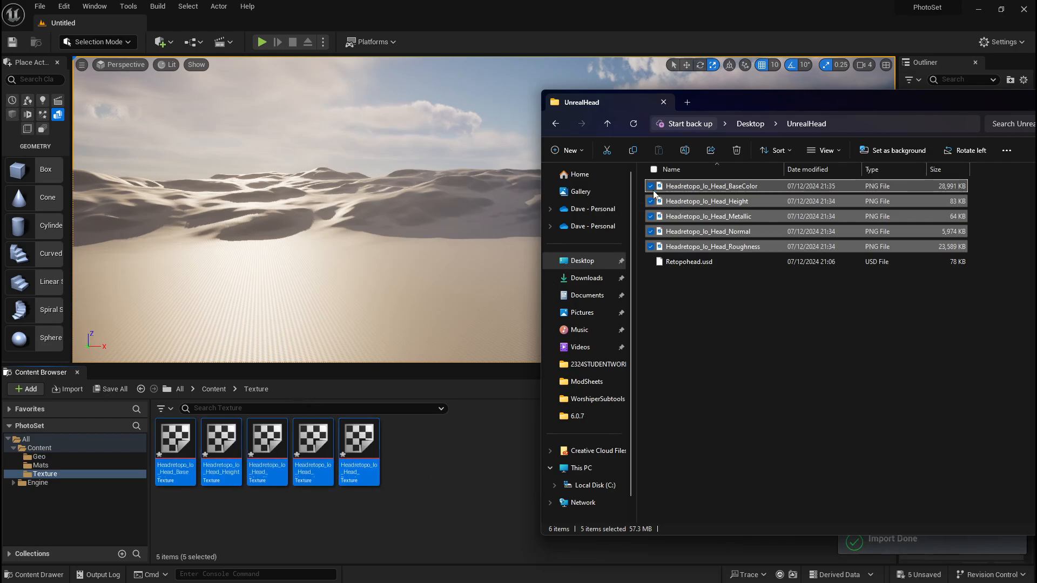
pyautogui.moveTo(851, 100); pyautogui.dragTo(1, 173)
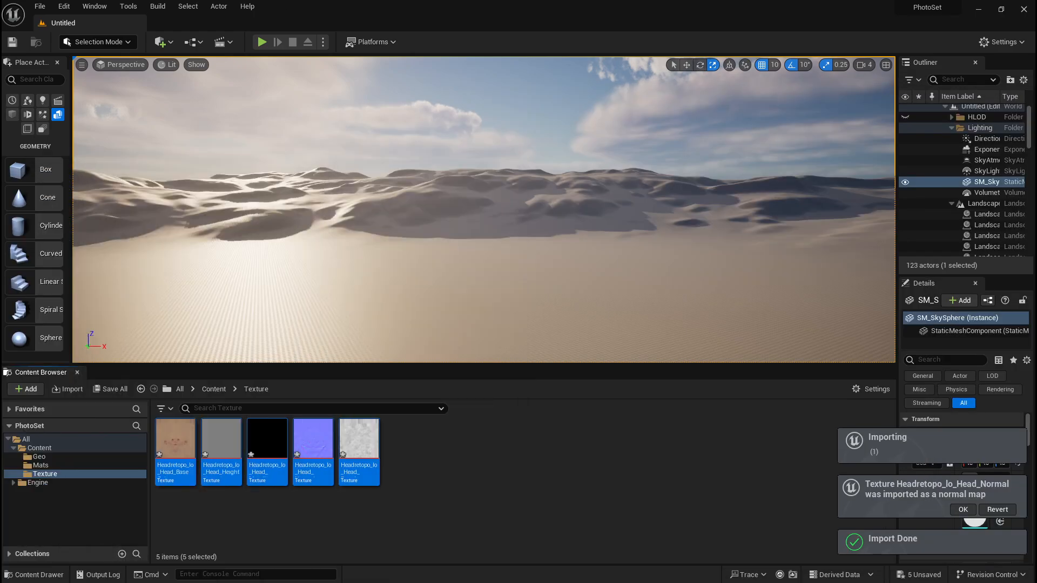
# Open the imported Head BaseColor texture to examine its map and details, and close the texture editor
pyautogui.click(185, 456)
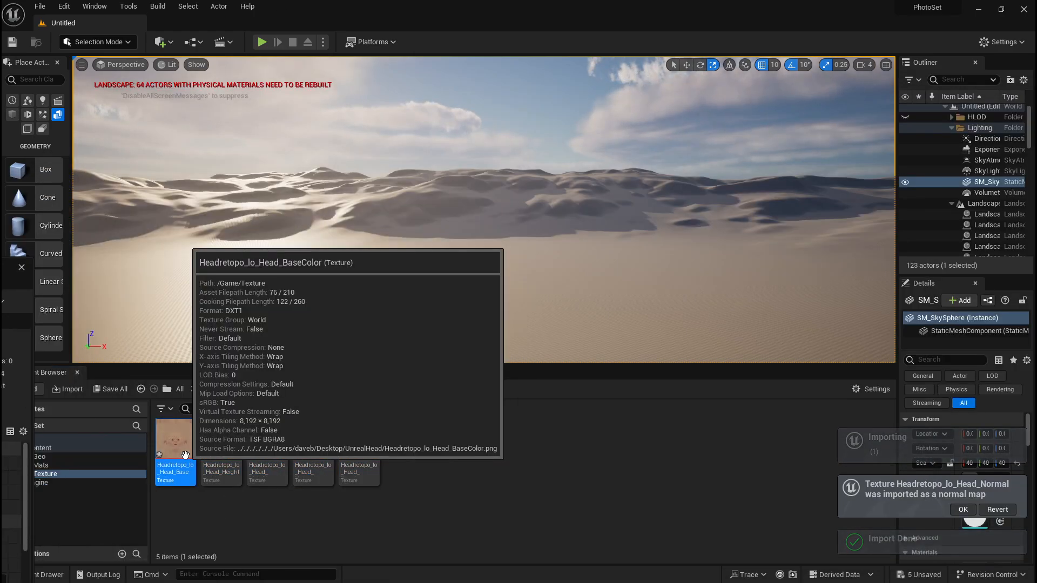
pyautogui.doubleClick(184, 456)
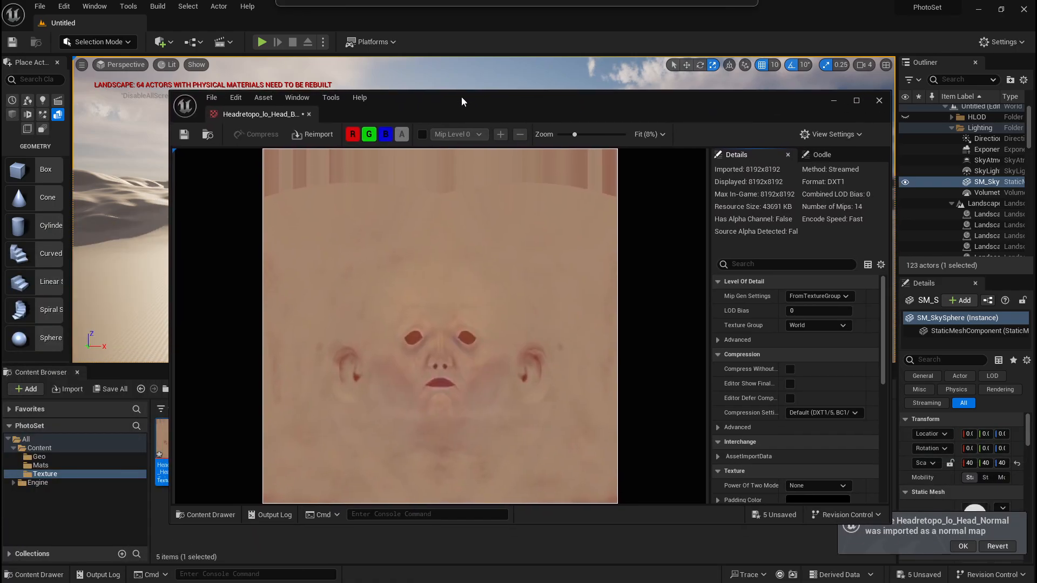
pyautogui.moveTo(461, 98); pyautogui.dragTo(461, 95)
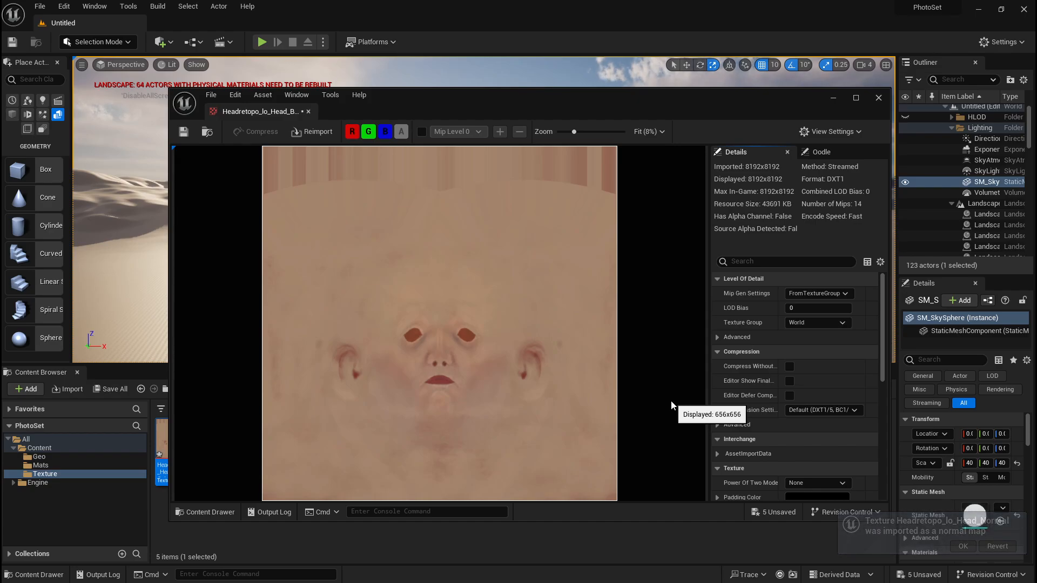
pyautogui.click(879, 97)
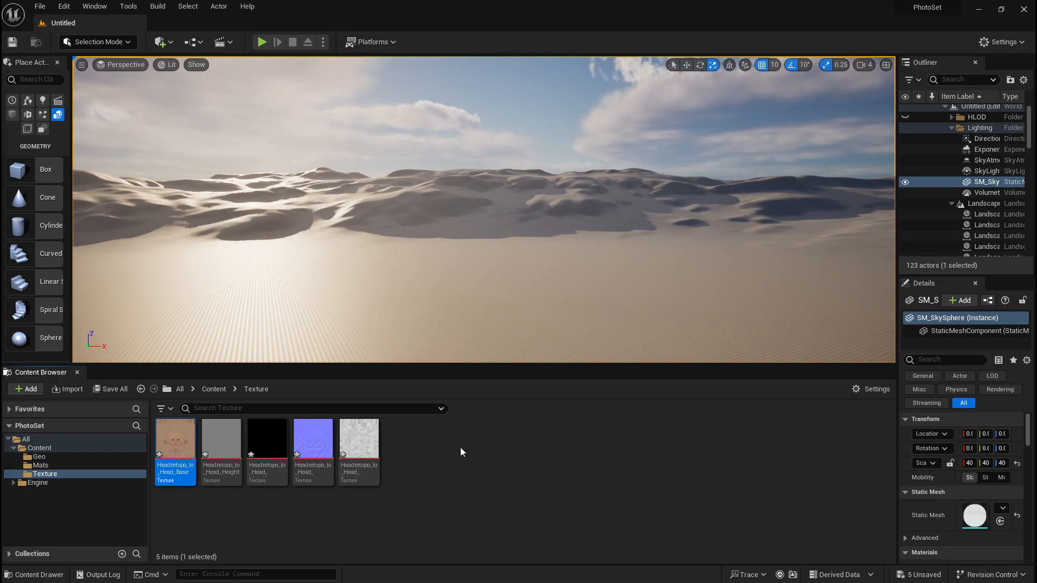
# Import the Retopohead FBX from the UnrealHead folder into the Geo content folder with the default import options and close the message log
pyautogui.click(213, 390)
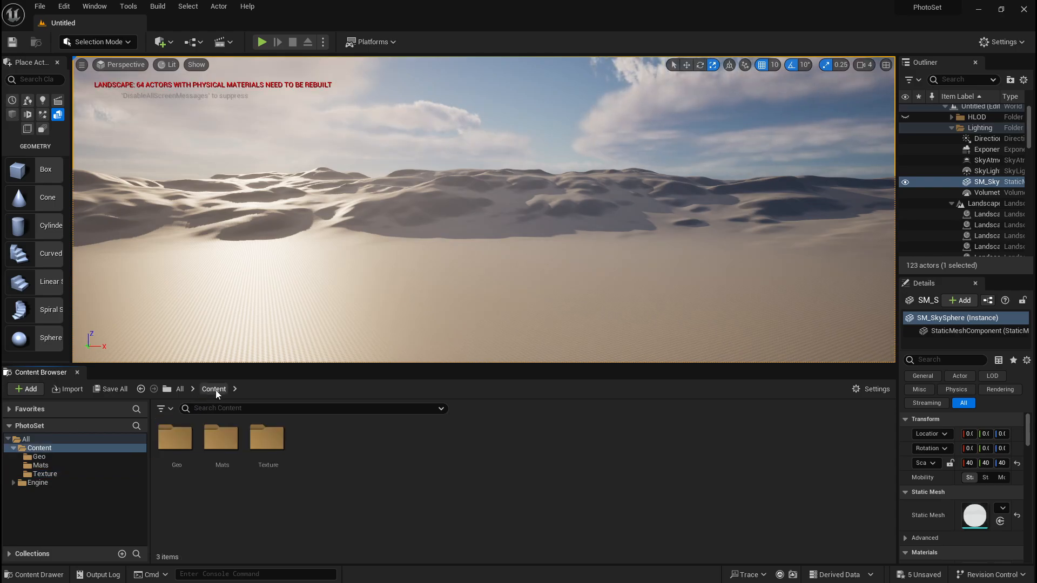
pyautogui.doubleClick(175, 451)
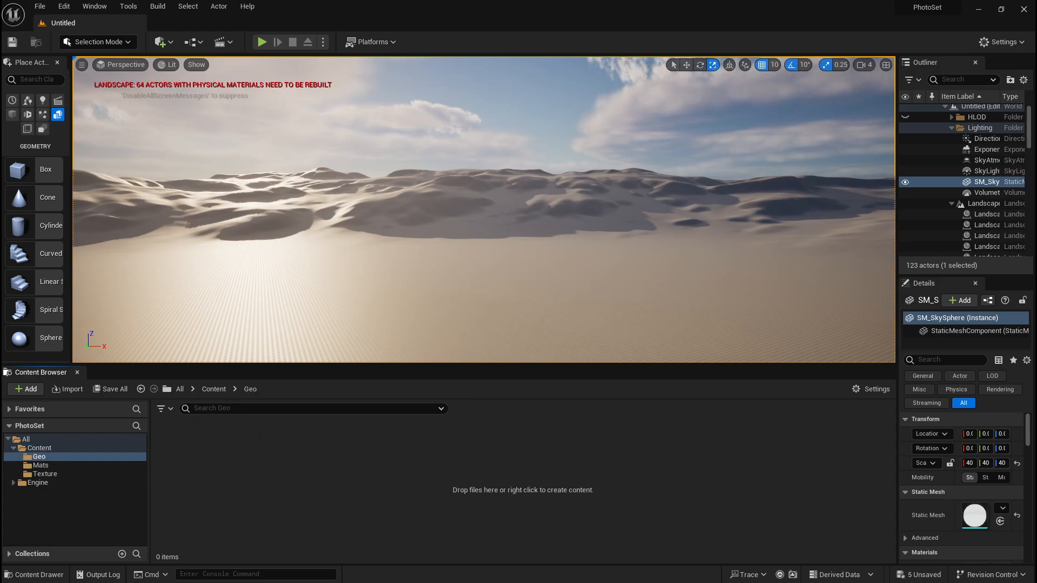
pyautogui.moveTo(1, 115); pyautogui.dragTo(645, 84)
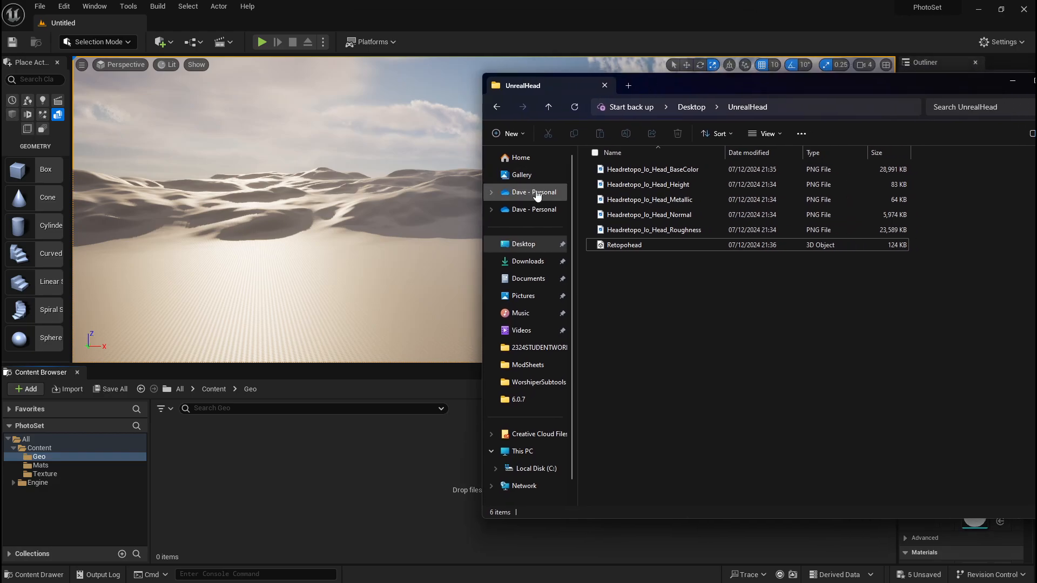
pyautogui.moveTo(613, 248); pyautogui.dragTo(268, 459)
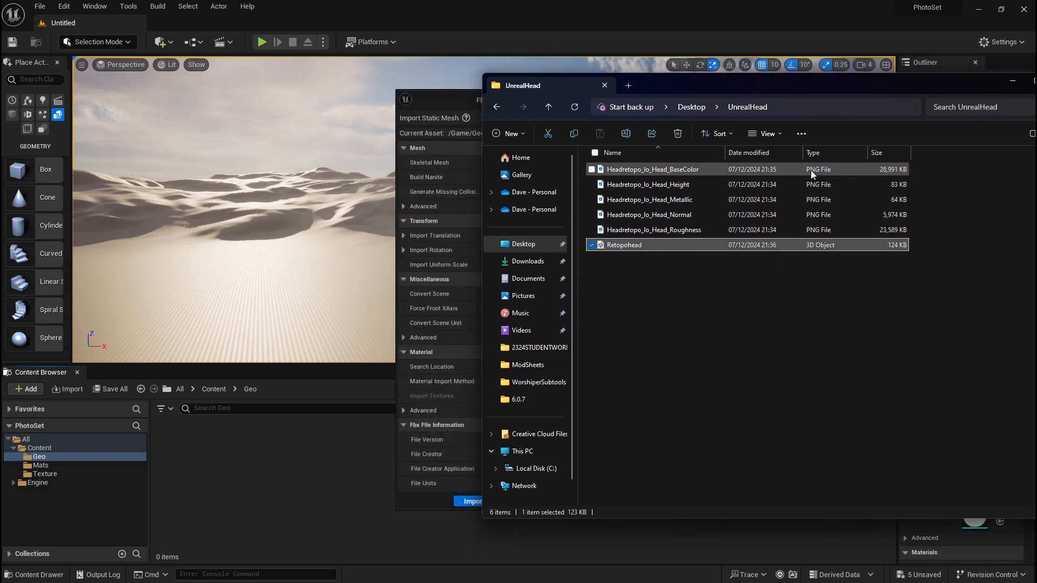
pyautogui.moveTo(832, 95); pyautogui.dragTo(0, 97)
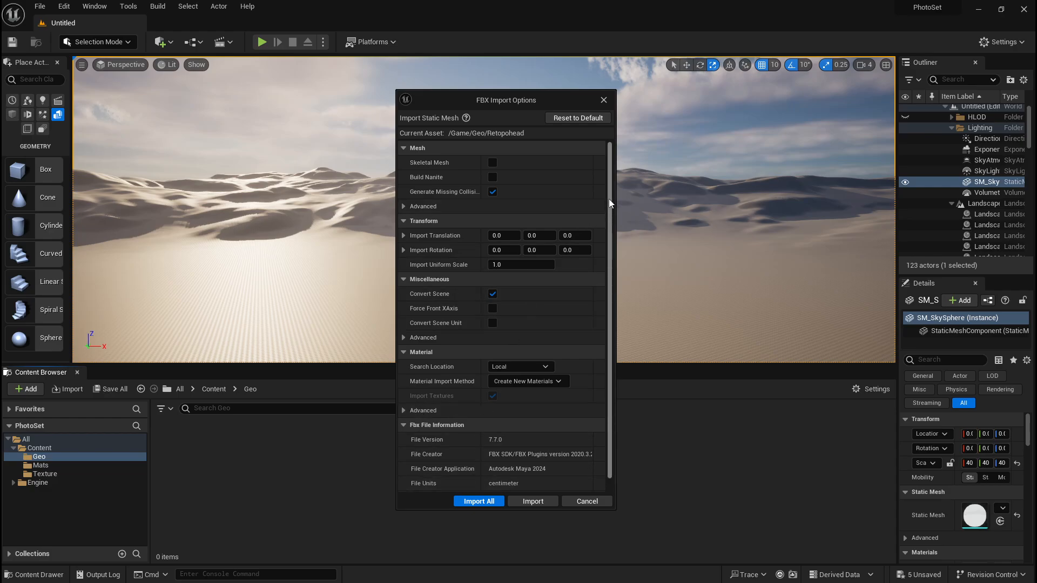
pyautogui.moveTo(608, 198); pyautogui.dragTo(589, 175)
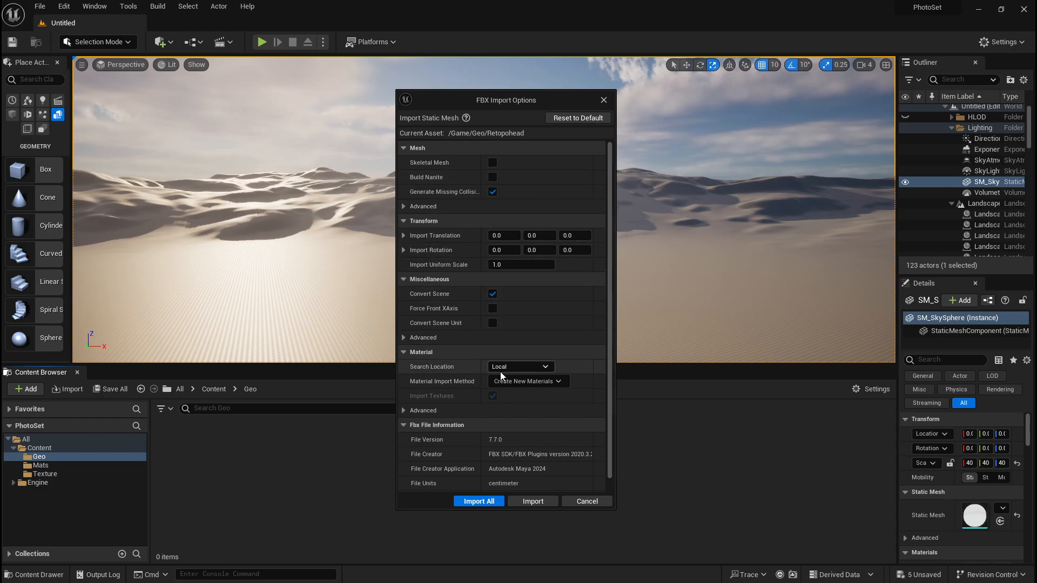
pyautogui.click(479, 502)
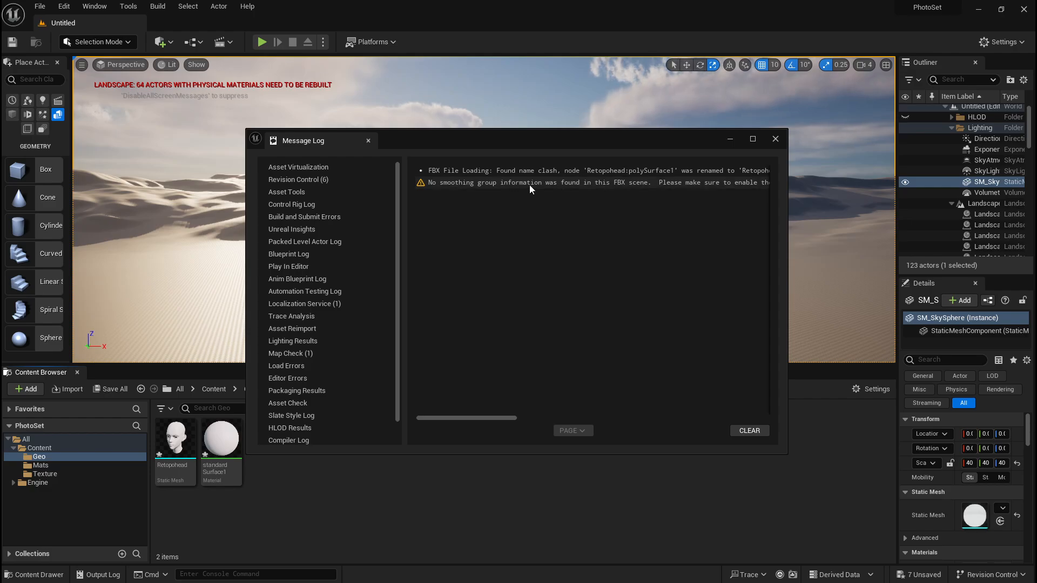
pyautogui.click(776, 138)
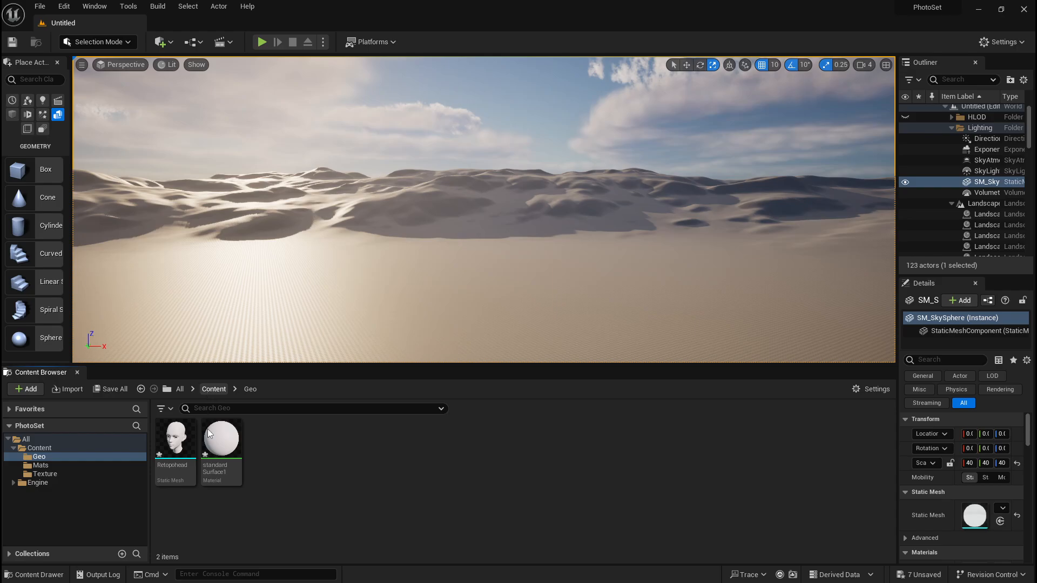
# Open the Retopohead static mesh, examine the head's shape from the side, and close the mesh editor
pyautogui.click(182, 447)
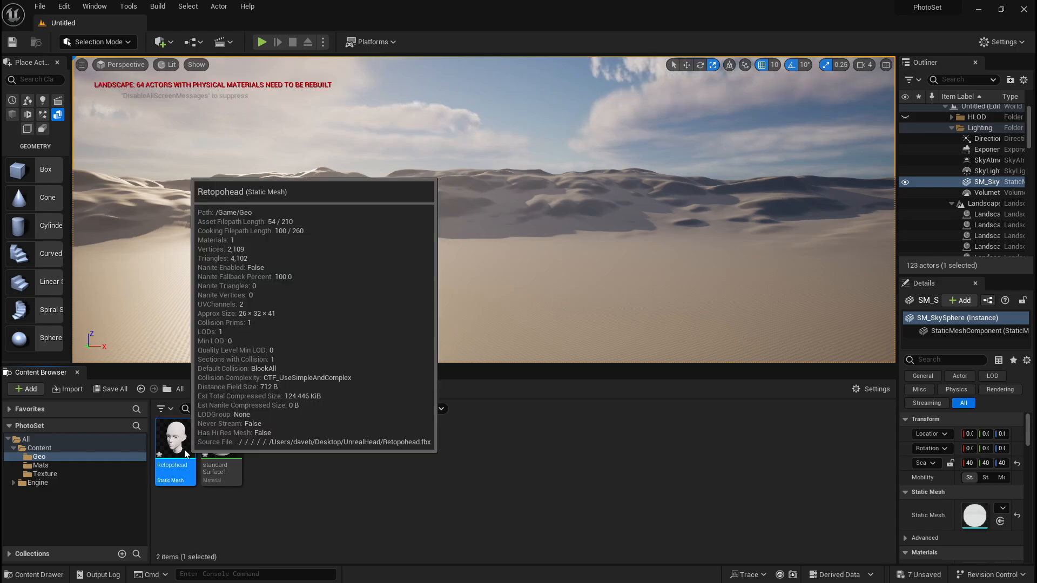
pyautogui.doubleClick(182, 447)
pyautogui.moveTo(413, 345); pyautogui.dragTo(356, 330)
pyautogui.moveTo(357, 329); pyautogui.dragTo(416, 341, button='right')
pyautogui.scroll(-4, 286, 330)
pyautogui.scroll(2, 375, 329)
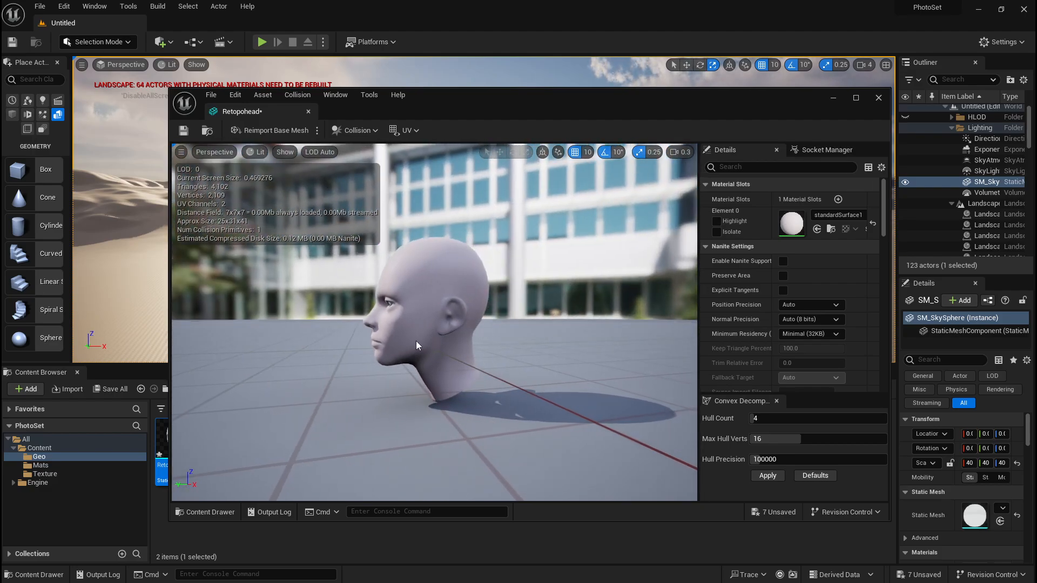
pyautogui.click(879, 97)
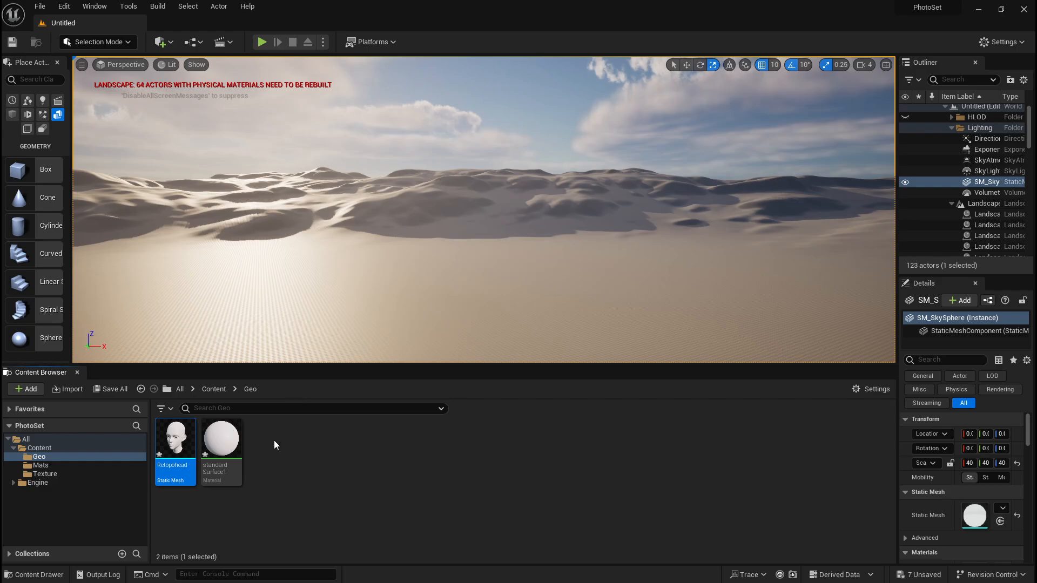
# Delete the standardSurface1 material from the Geo content folder
pyautogui.click(228, 448)
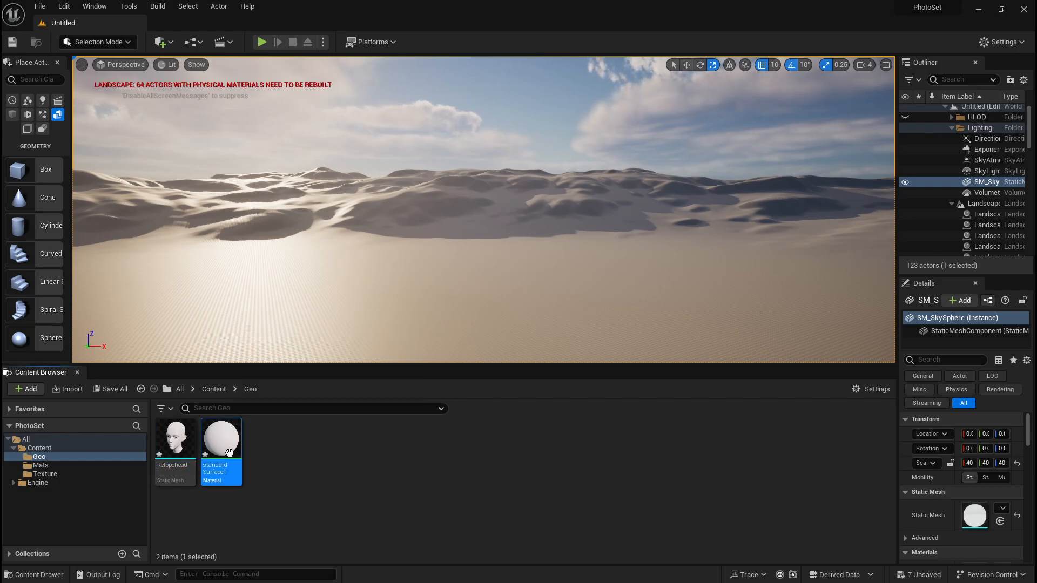
pyautogui.moveTo(223, 449)
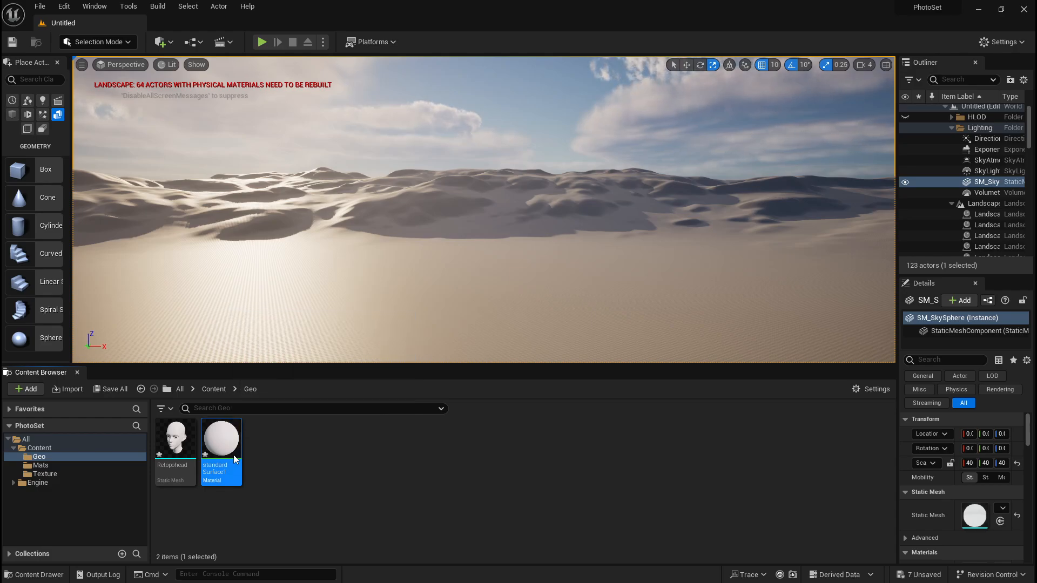
pyautogui.press('Delete')
pyautogui.click(416, 474)
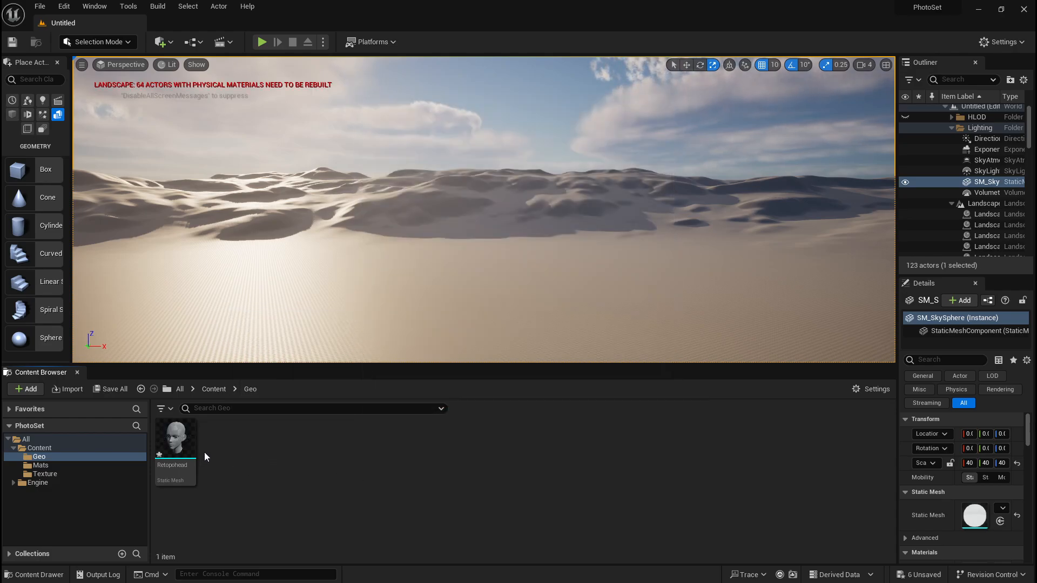
# Open the Retopohead static mesh, examine the head's checkered surface up close from the side, and close the mesh editor
pyautogui.doubleClick(175, 438)
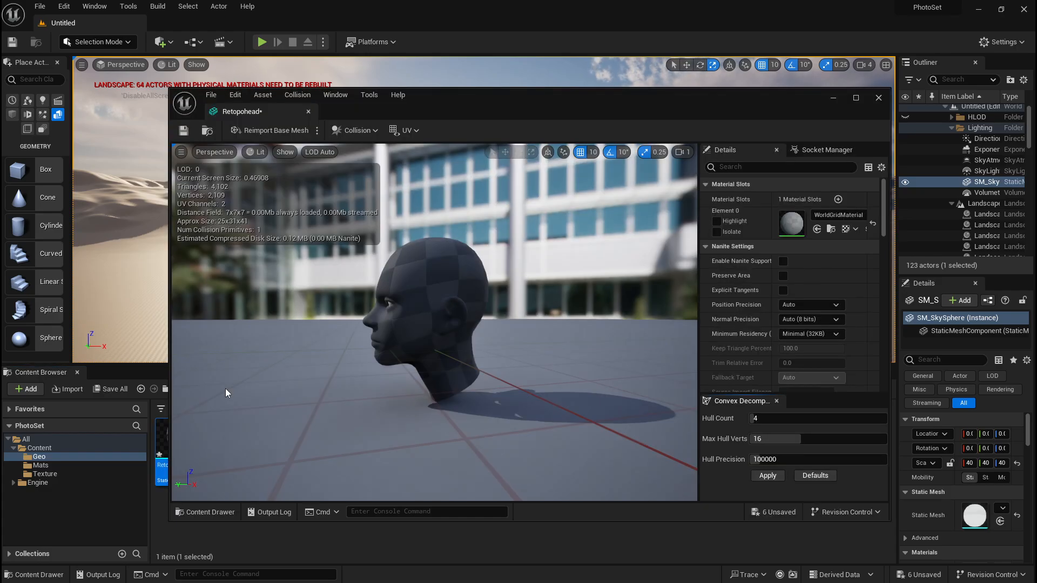
pyautogui.press('s')
pyautogui.moveTo(435, 324); pyautogui.dragTo(345, 323, button='right')
pyautogui.scroll(-4, 434, 324)
pyautogui.press('w')
pyautogui.scroll(-4, 434, 324)
pyautogui.press('d')
pyautogui.moveTo(303, 370); pyautogui.dragTo(303, 370, button='right')
pyautogui.press('d')
pyautogui.press('s')
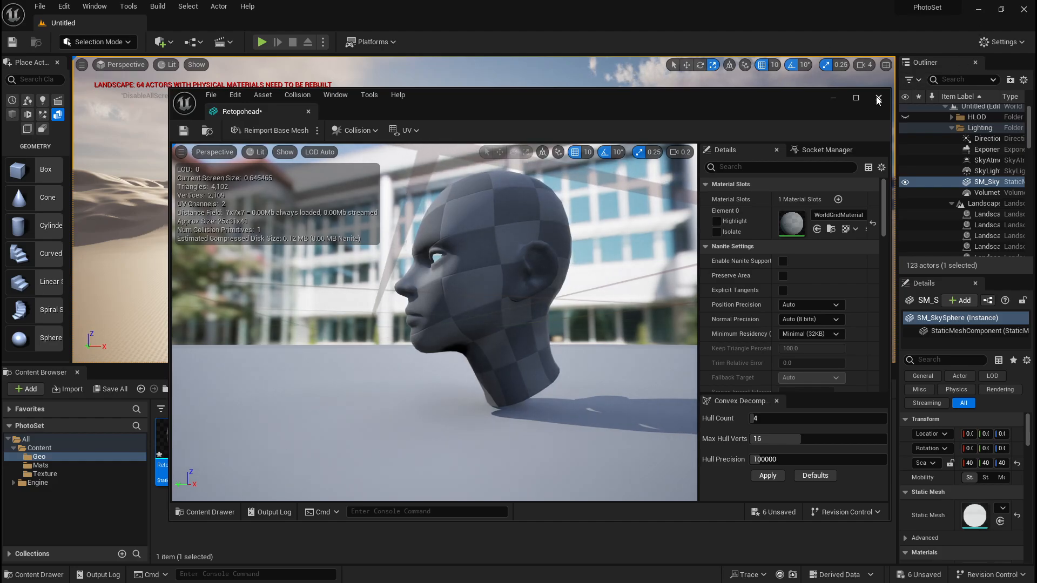
pyautogui.click(878, 97)
# Create a new material named Heaqd_Mat in the Mats content folder
pyautogui.click(208, 389)
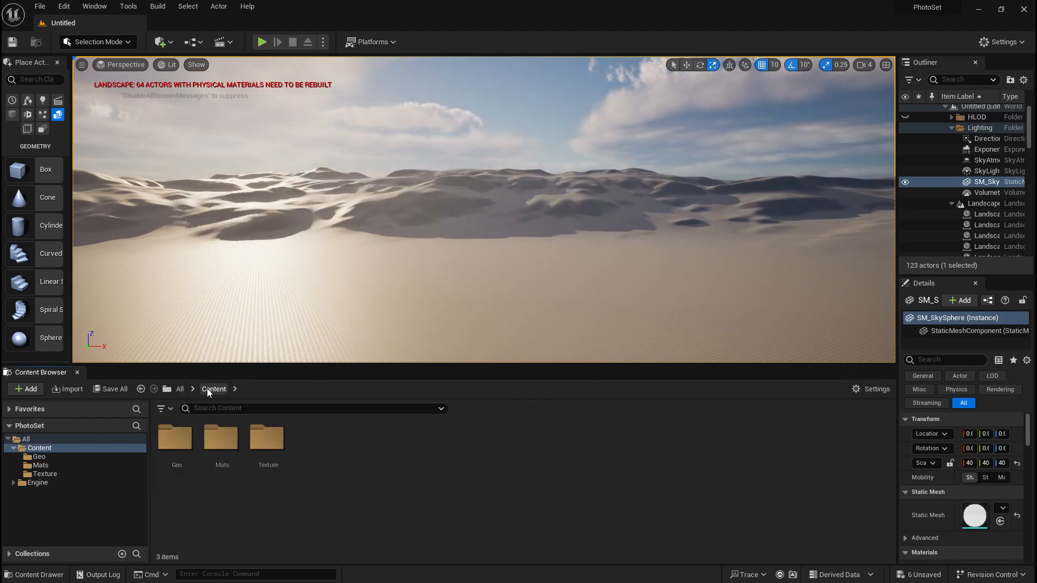
pyautogui.doubleClick(260, 448)
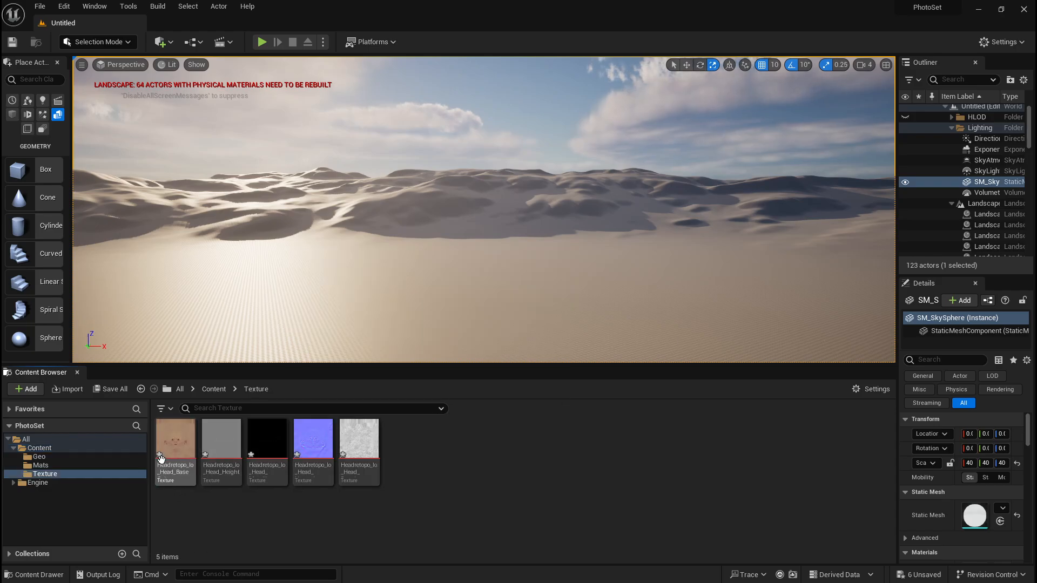
pyautogui.click(212, 389)
pyautogui.doubleClick(175, 436)
pyautogui.click(212, 389)
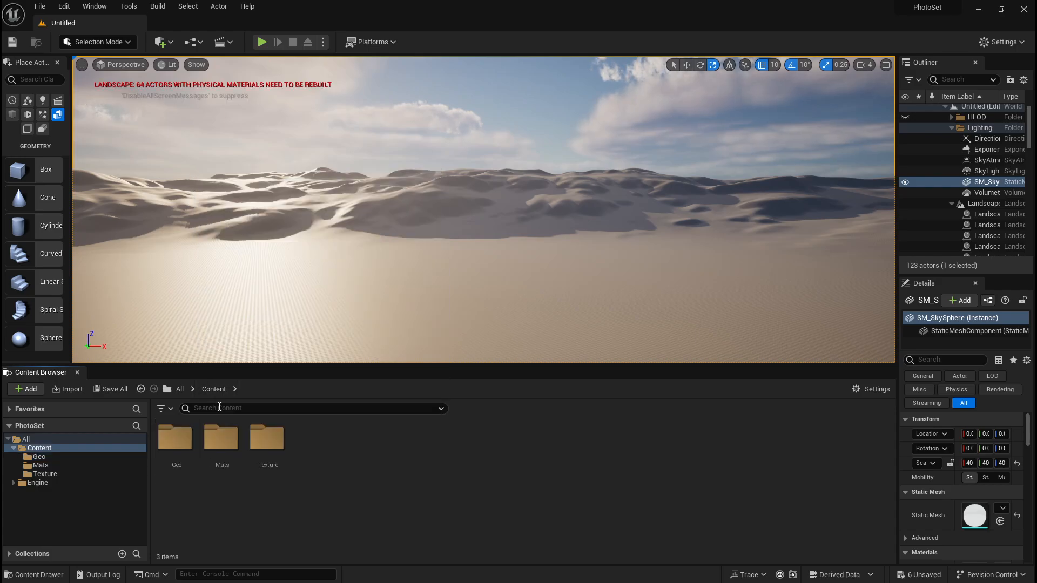
pyautogui.doubleClick(217, 441)
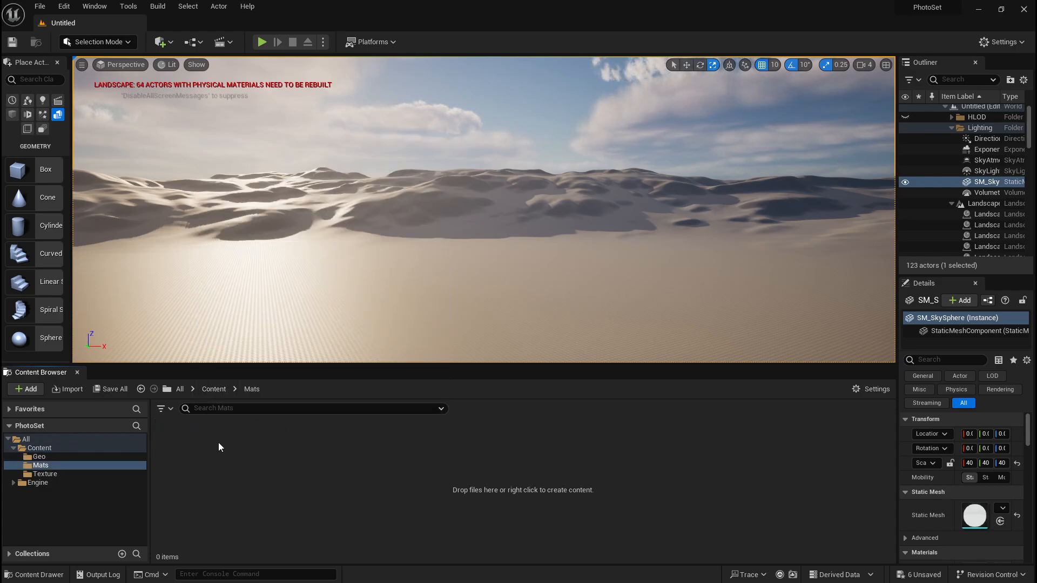
pyautogui.rightClick(264, 463)
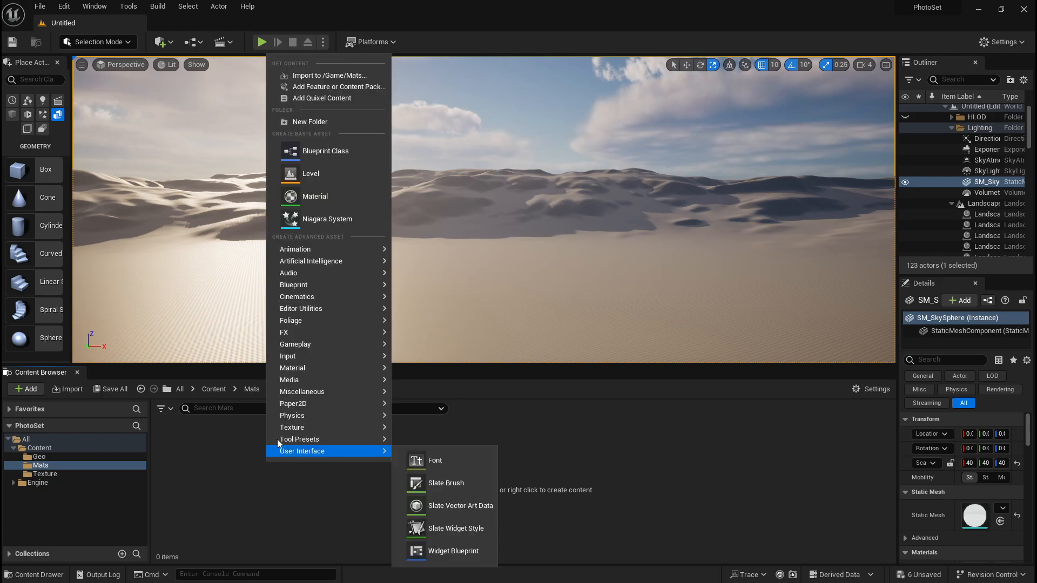
pyautogui.click(315, 198)
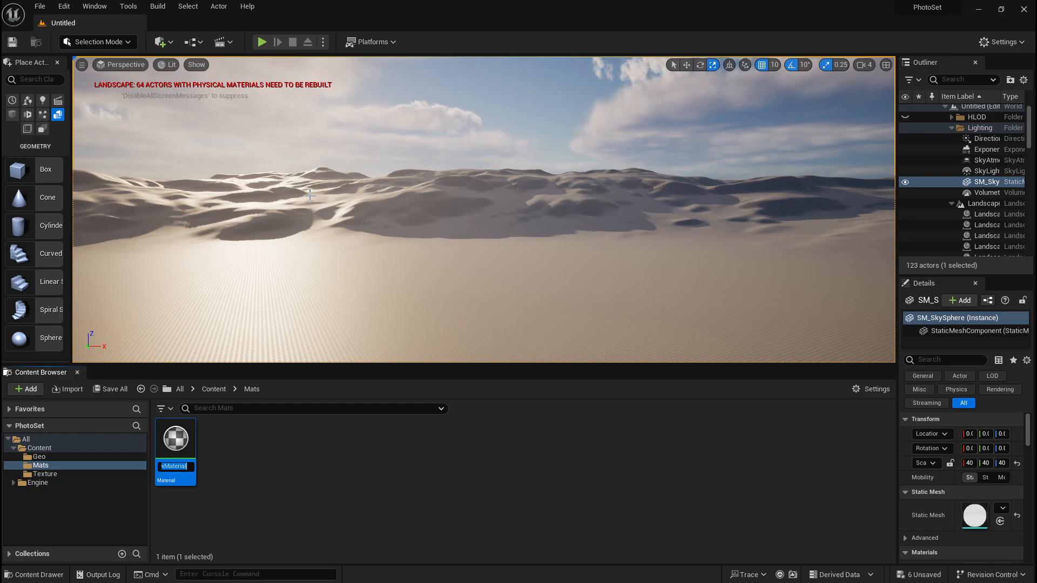
pyautogui.write('H')
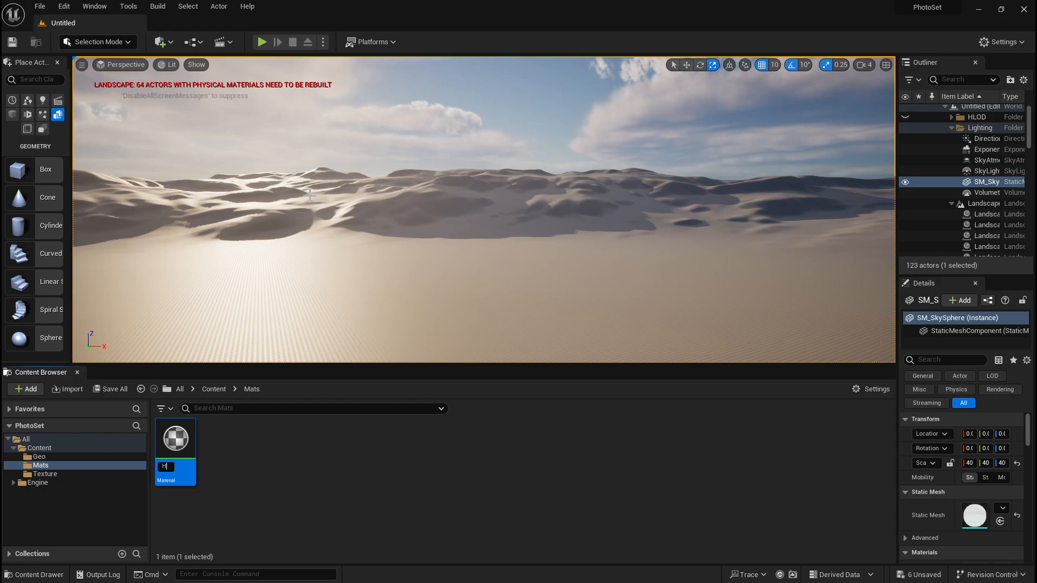
pyautogui.write('eaqq_Ma')
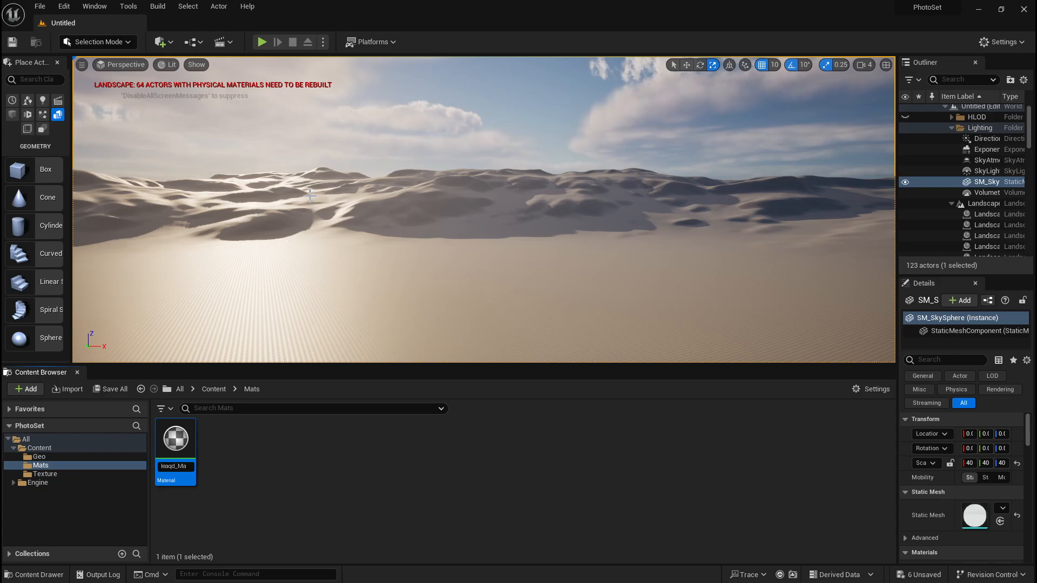
pyautogui.write('t')
pyautogui.press('Return')
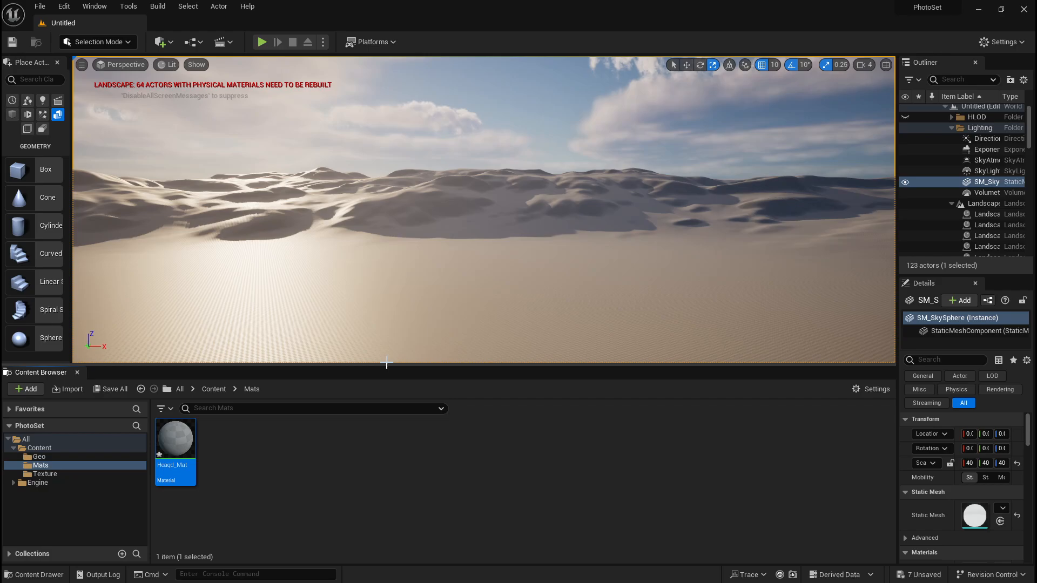
# Review the contents of the Geo, Mats and Texture content folders one after another
pyautogui.click(221, 391)
pyautogui.doubleClick(177, 439)
pyautogui.click(208, 391)
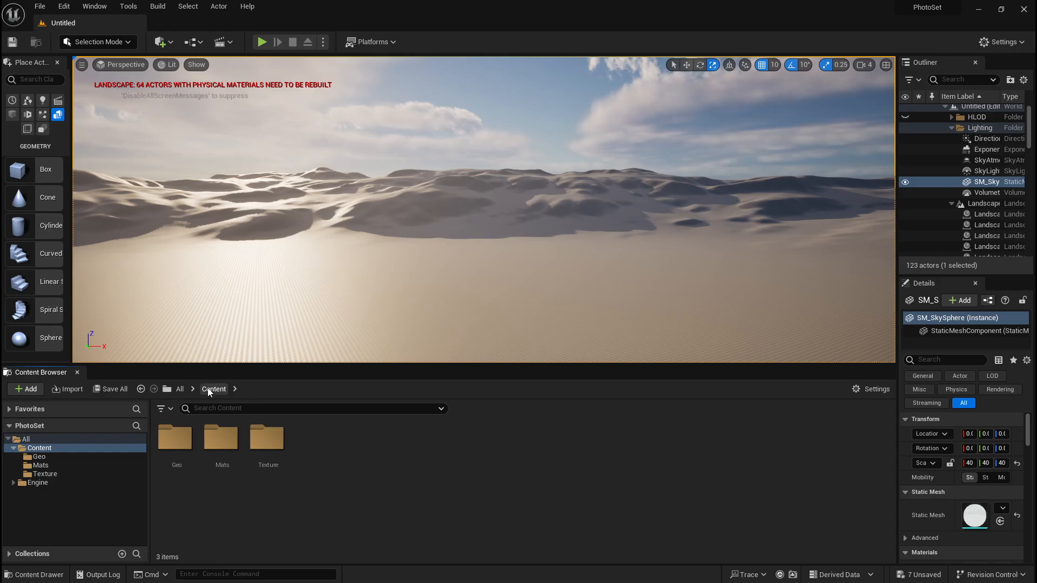
pyautogui.doubleClick(220, 446)
pyautogui.click(214, 390)
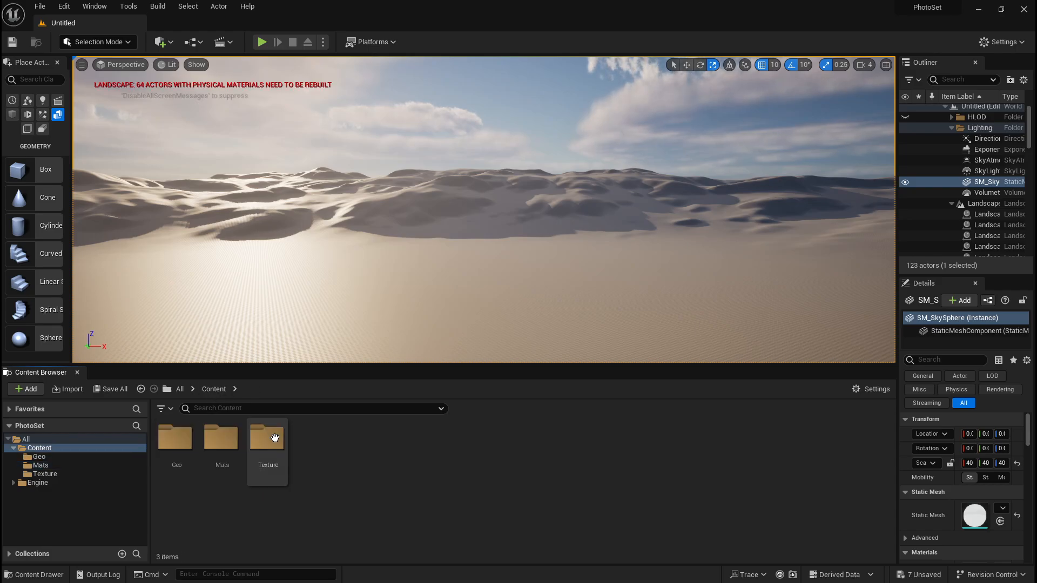
pyautogui.doubleClick(275, 437)
pyautogui.click(218, 389)
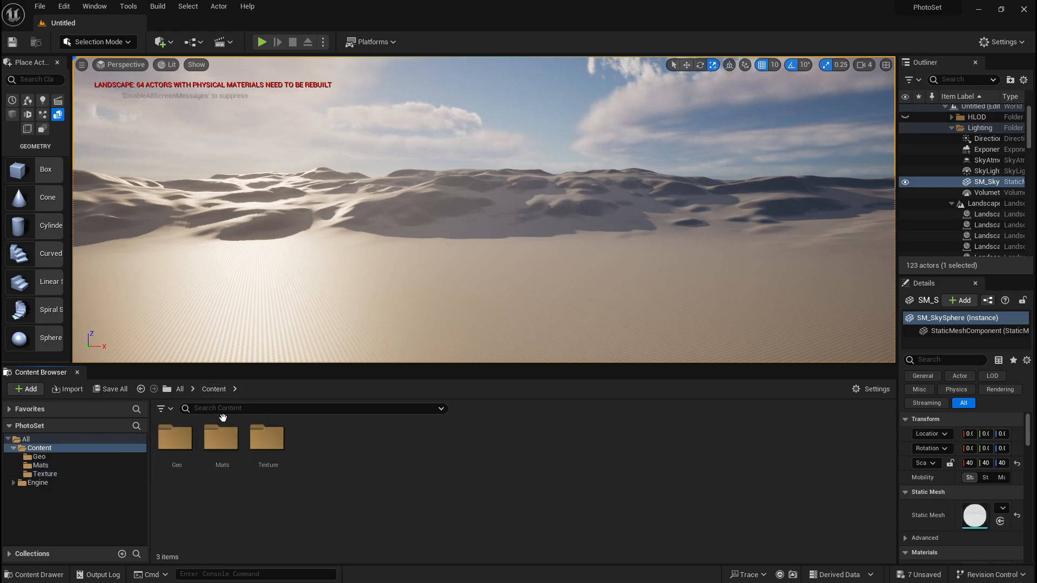
# Create a subfolder named Head inside the Texture content folder
pyautogui.doubleClick(267, 439)
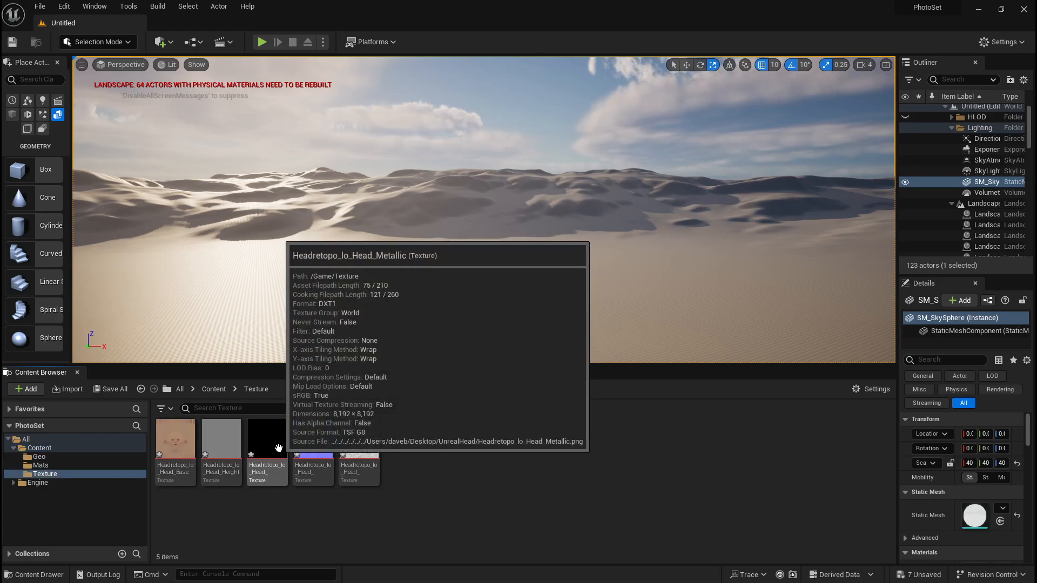
pyautogui.rightClick(549, 489)
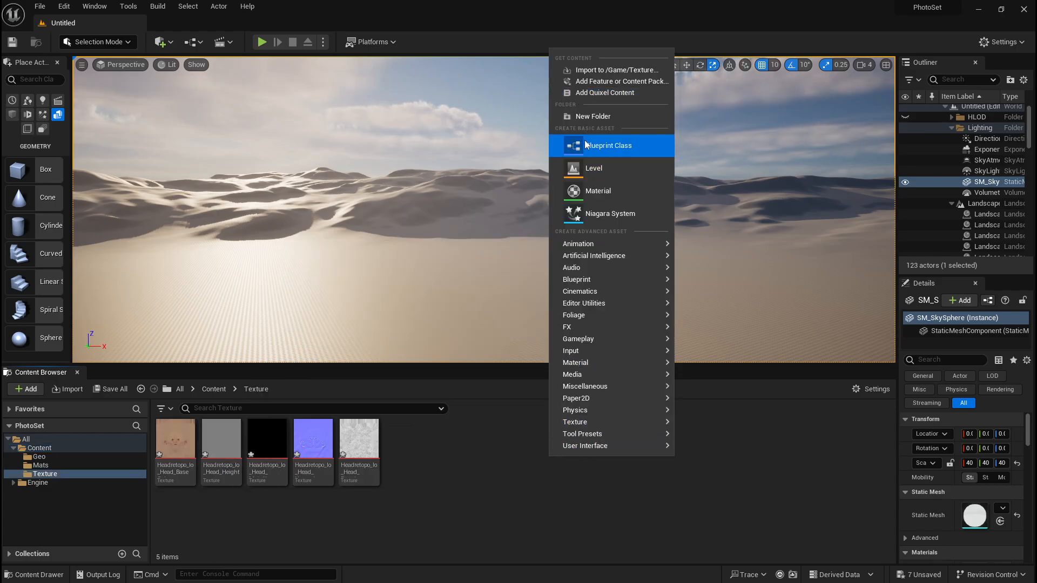
pyautogui.click(592, 116)
pyautogui.write('Head')
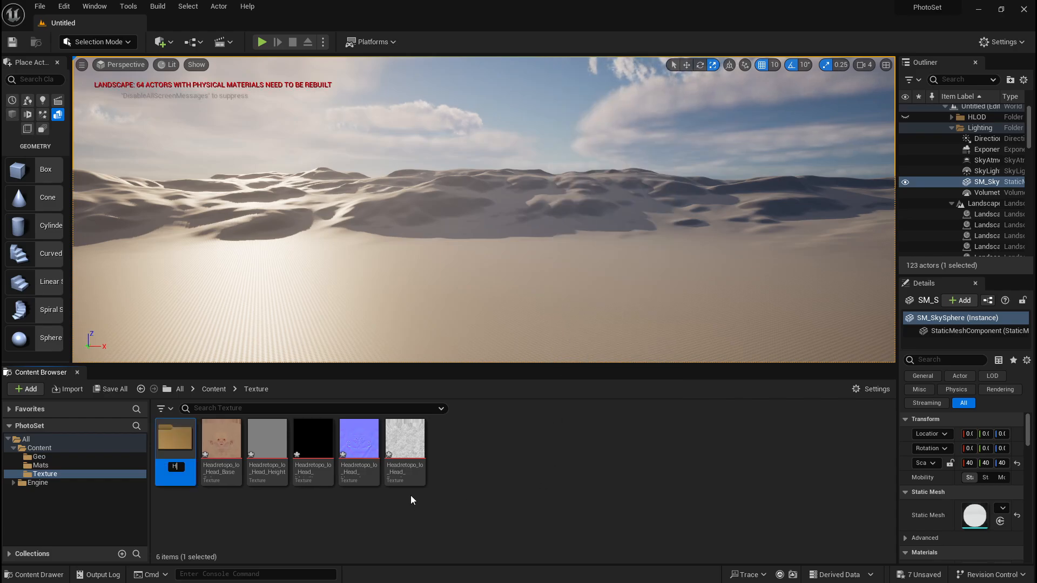
pyautogui.press('Return')
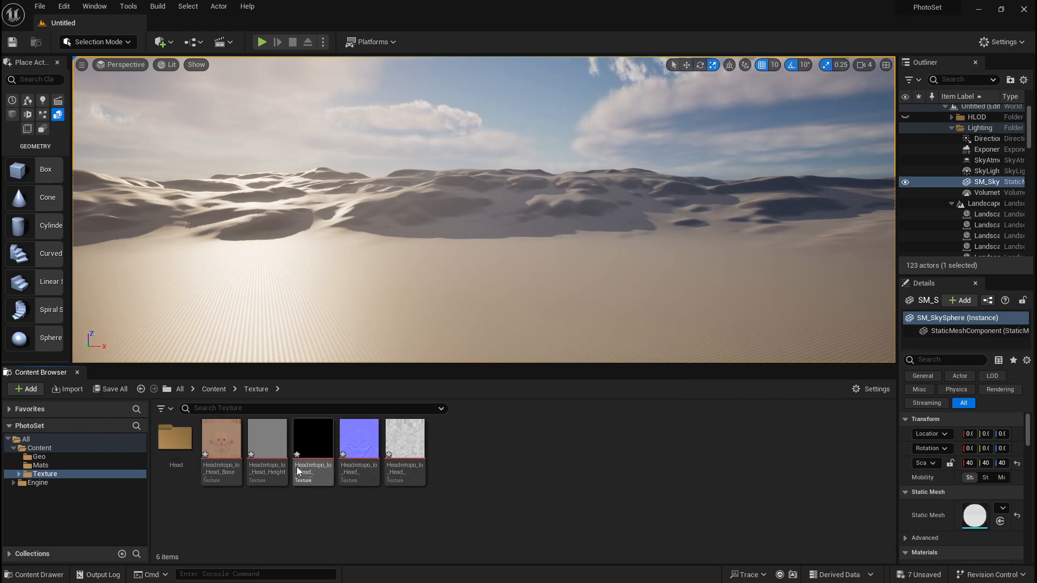
# Move all five Headretopo_lo textures into the Head subfolder, check them there, and return to the Content folder
pyautogui.click(222, 440)
pyautogui.keyDown('shift'); pyautogui.click(407, 449); pyautogui.keyUp('shift')
pyautogui.moveTo(406, 449); pyautogui.dragTo(181, 447)
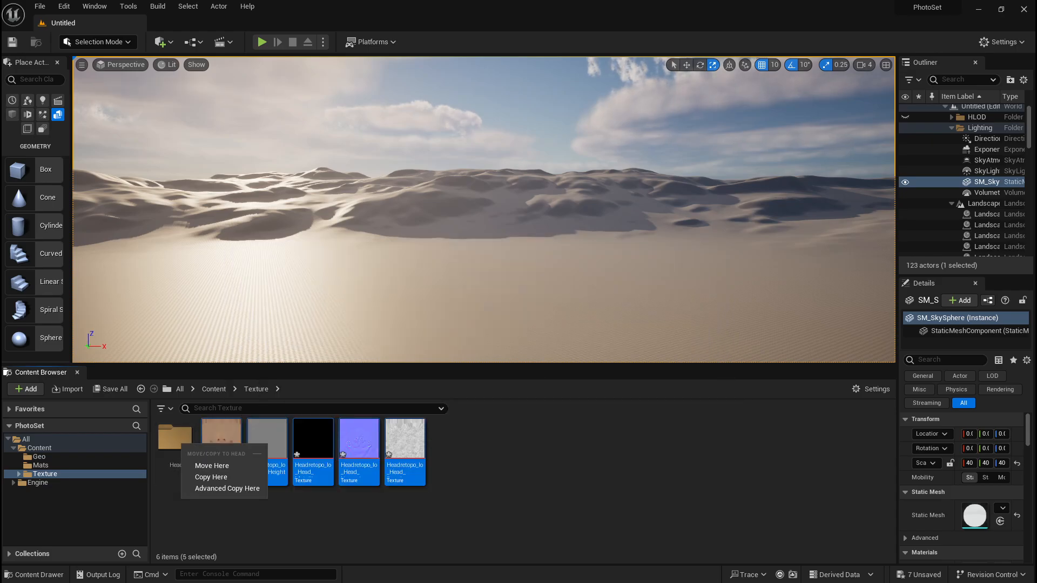
pyautogui.click(219, 468)
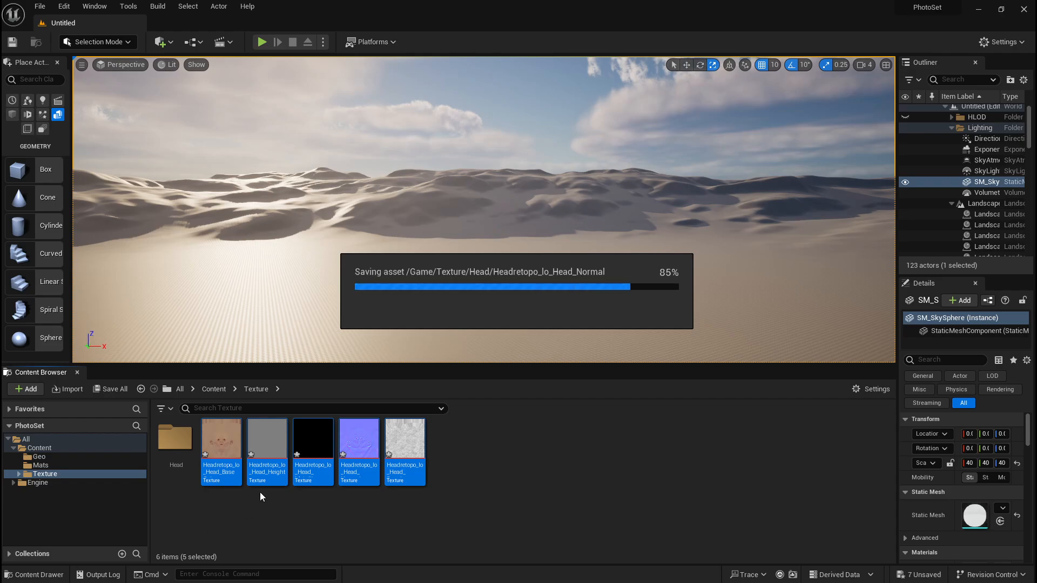
pyautogui.doubleClick(178, 443)
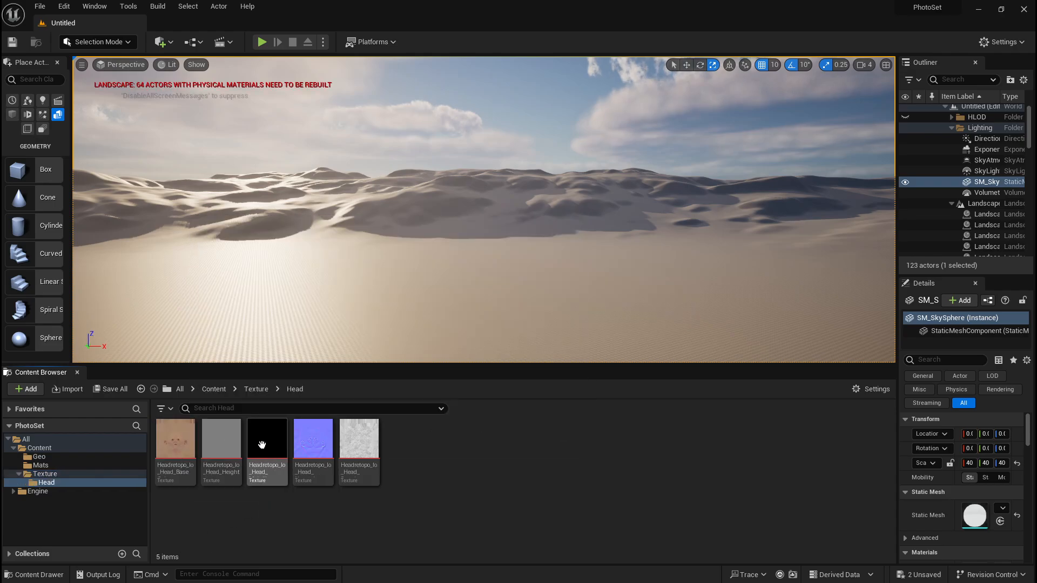
pyautogui.click(258, 389)
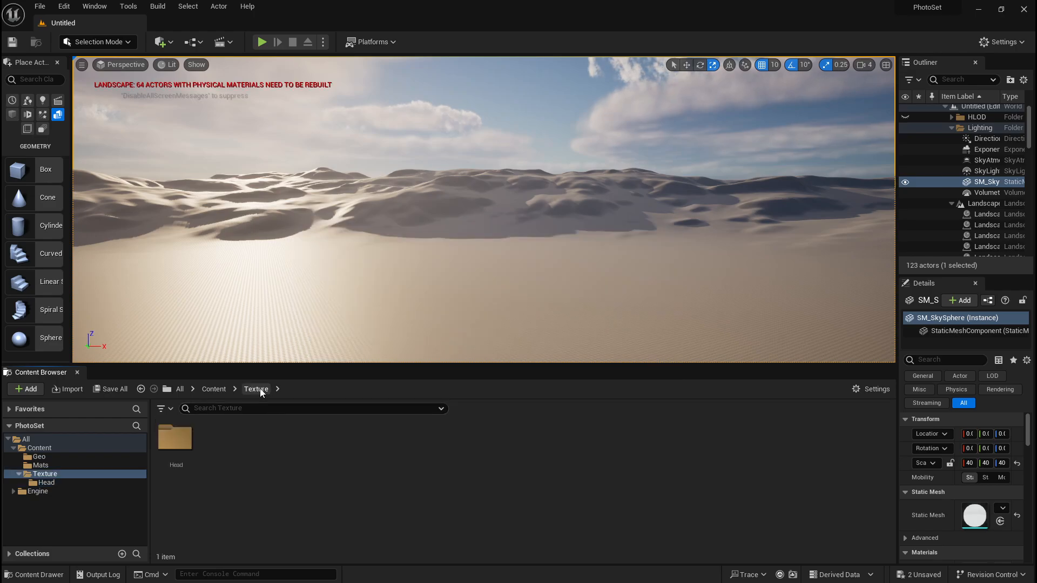
pyautogui.click(217, 389)
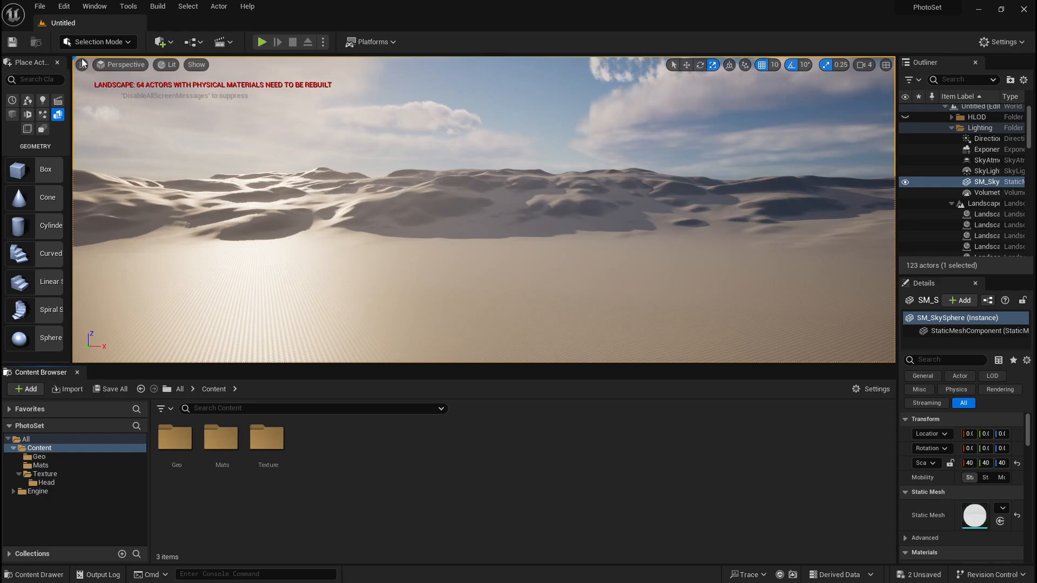
# Create a new level from the Empty Level template
pyautogui.click(39, 6)
pyautogui.click(71, 35)
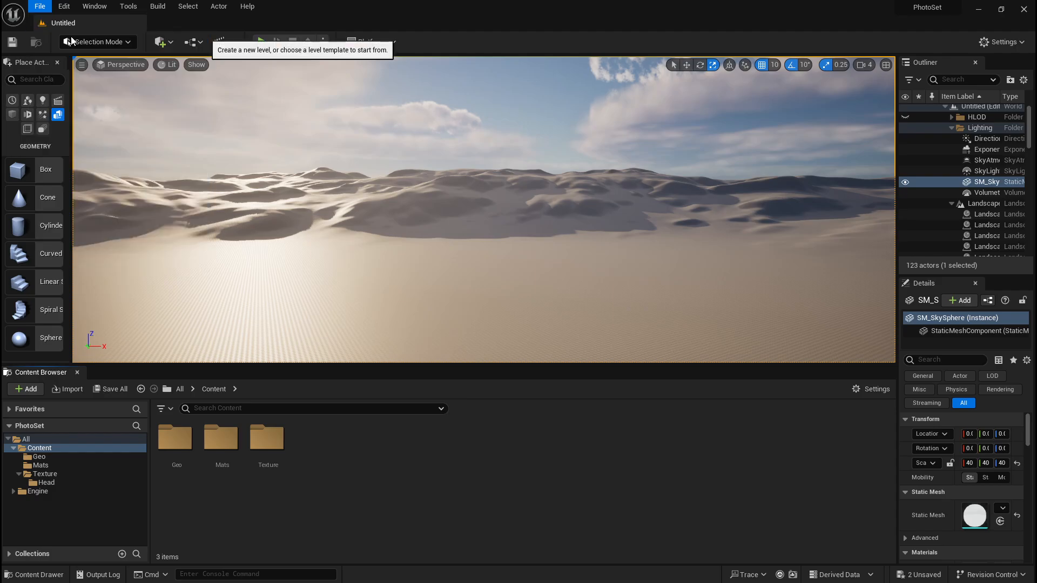
pyautogui.click(613, 241)
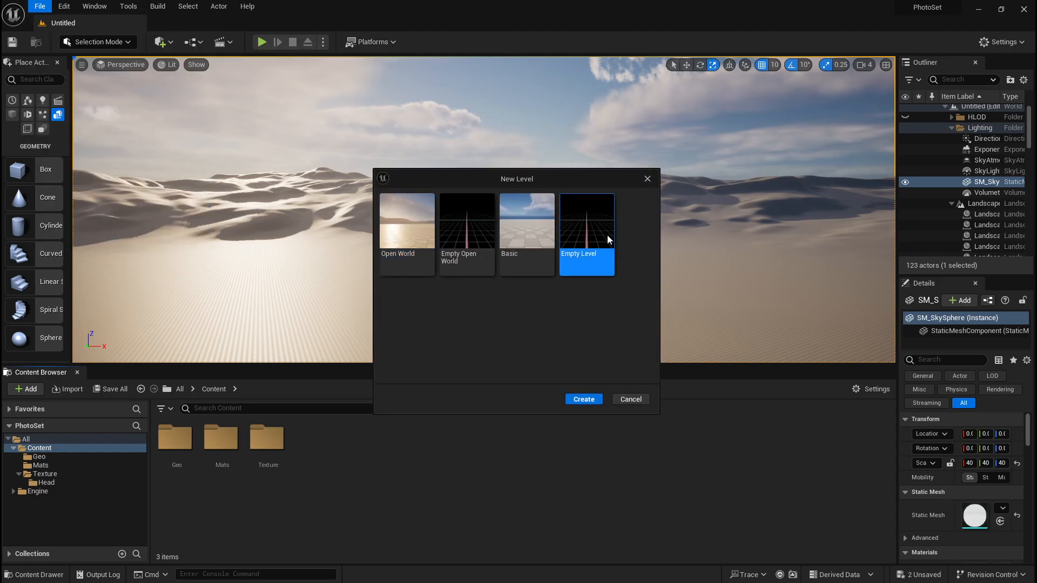
pyautogui.click(576, 402)
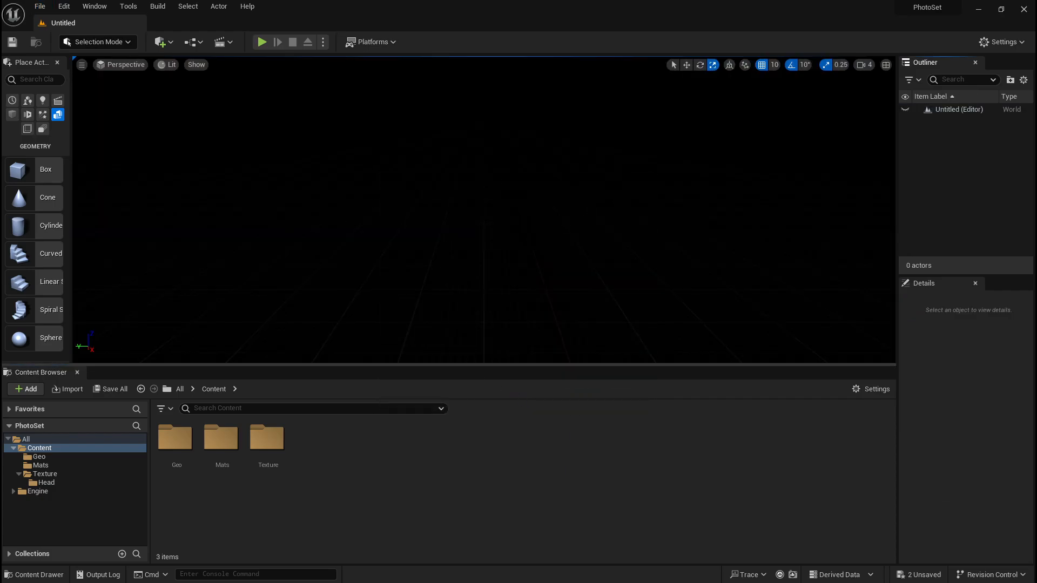
# Place the Retopohead static mesh from the Geo folder into the empty level
pyautogui.moveTo(484, 216); pyautogui.dragTo(592, 216, button='right')
pyautogui.moveTo(484, 216); pyautogui.dragTo(492, 222, button='right')
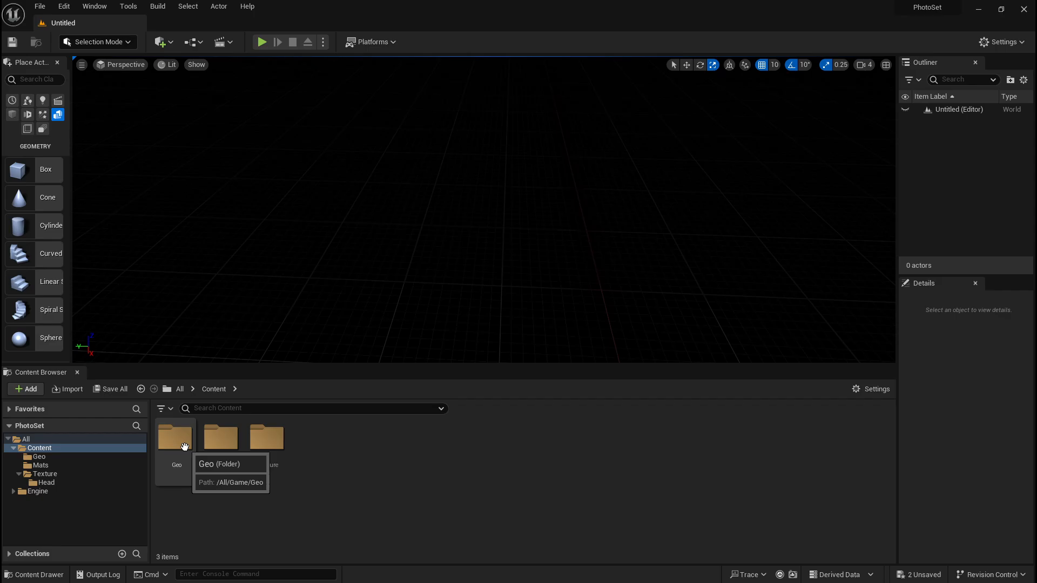
pyautogui.doubleClick(184, 446)
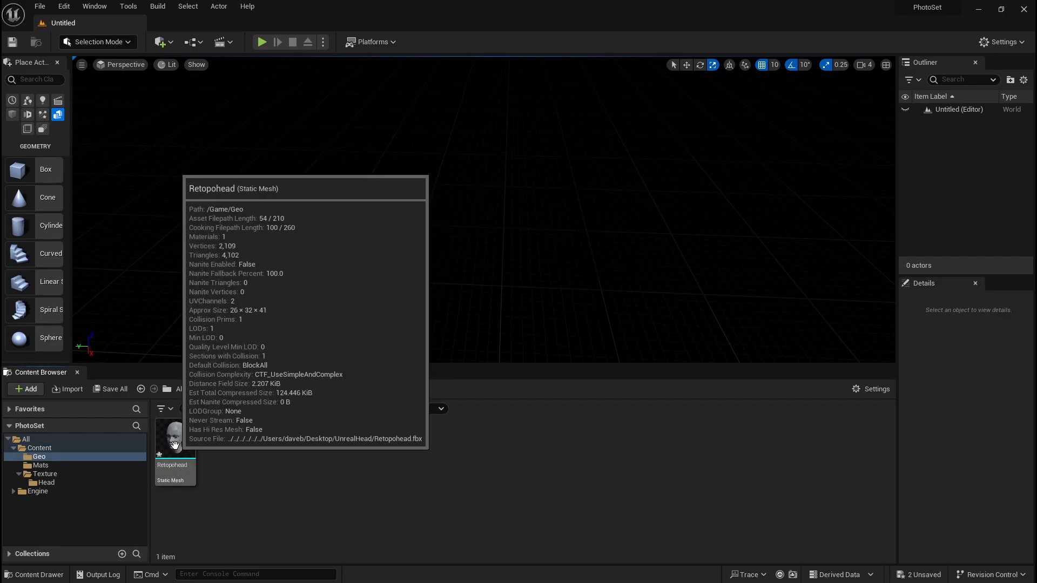
pyautogui.moveTo(174, 444); pyautogui.dragTo(456, 246)
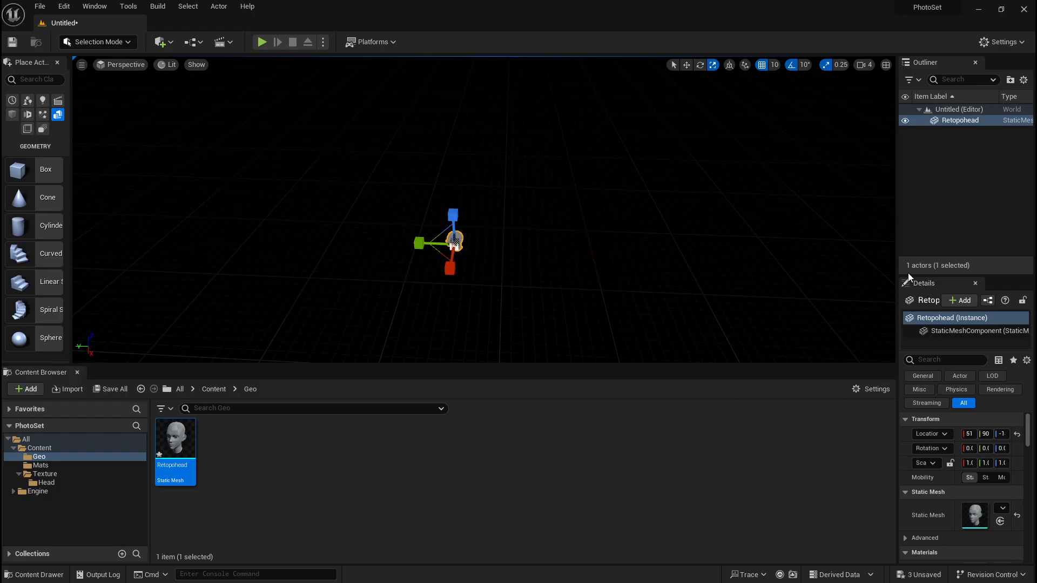
# Widen the actor details area and set the Retopohead actor's location to 0, 0, 0
pyautogui.moveTo(899, 268); pyautogui.dragTo(772, 269)
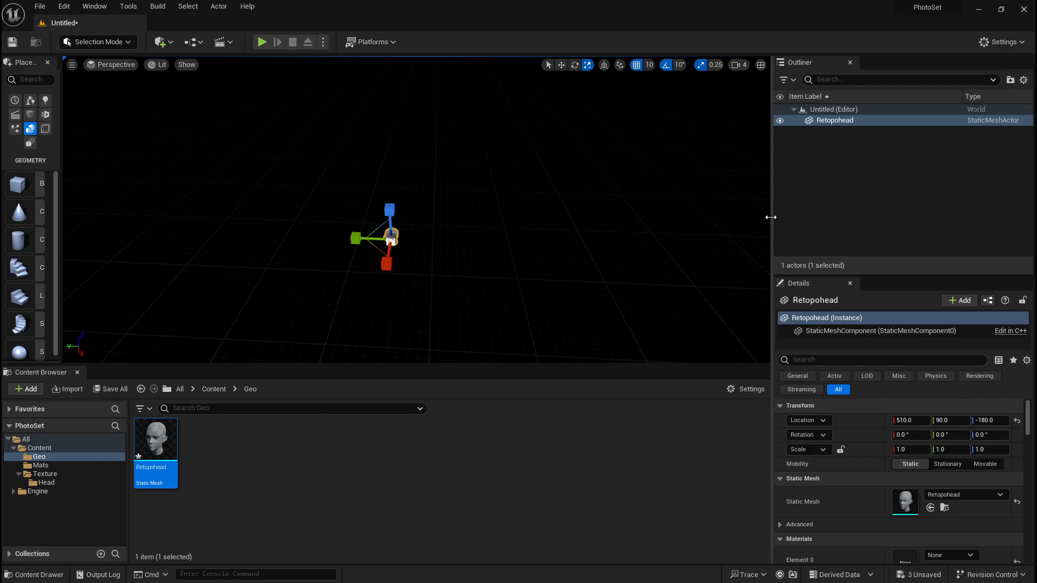
pyautogui.moveTo(772, 217); pyautogui.dragTo(817, 278)
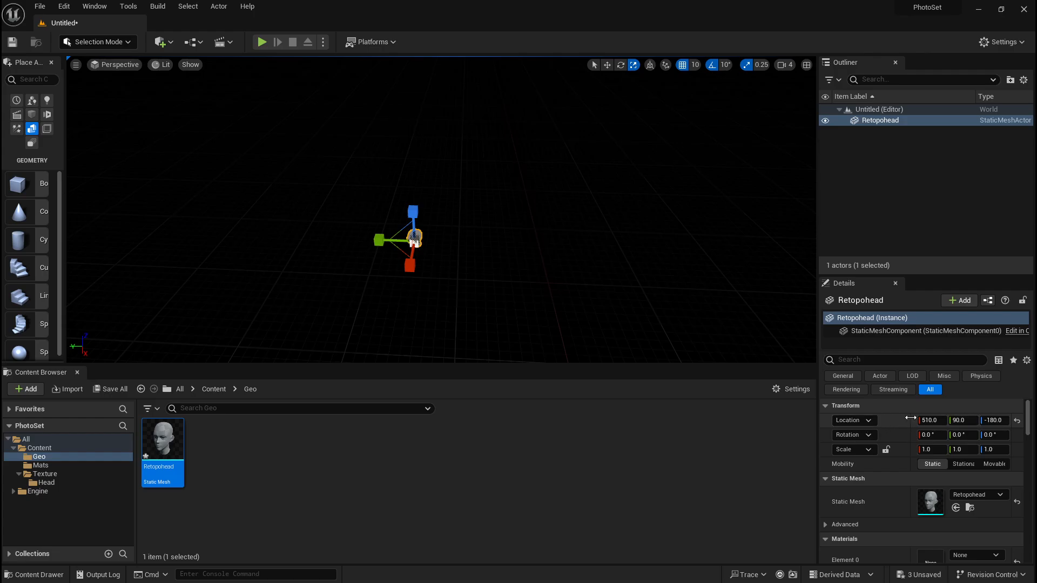
pyautogui.click(931, 421)
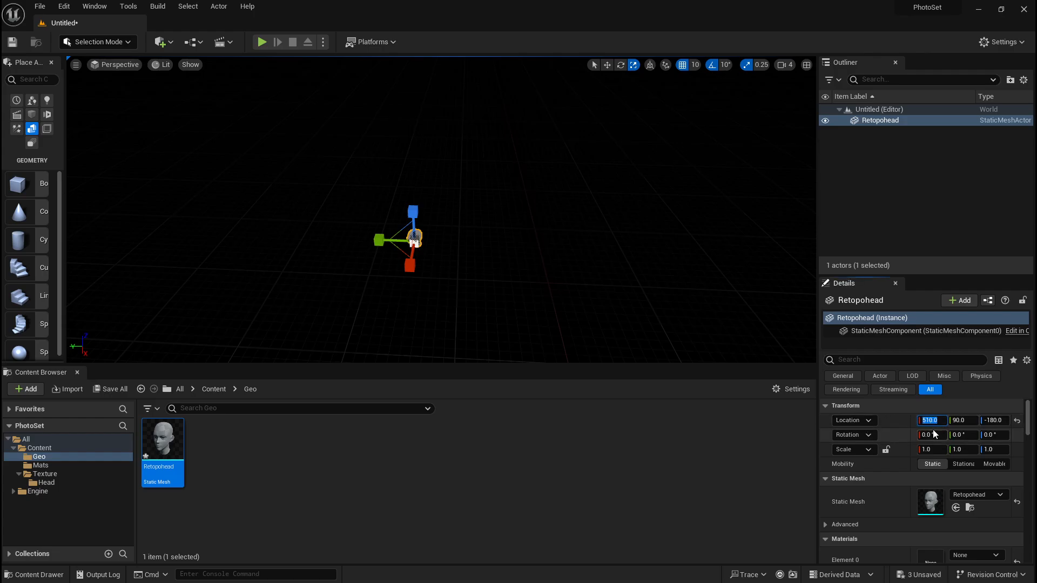
pyautogui.write('0')
pyautogui.click(967, 421)
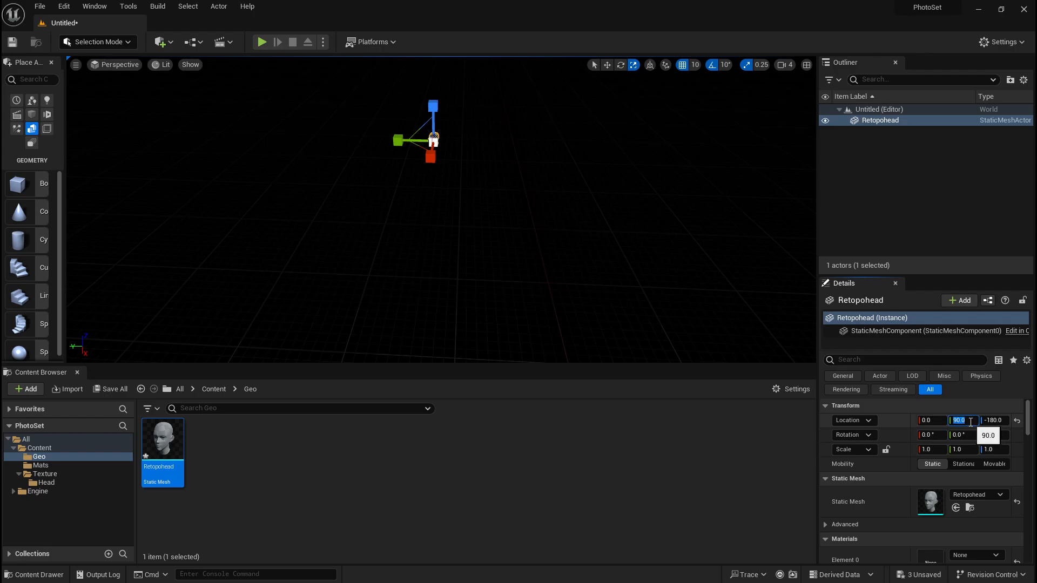
pyautogui.write('0')
pyautogui.press('Tab')
pyautogui.write('0')
pyautogui.press('Return')
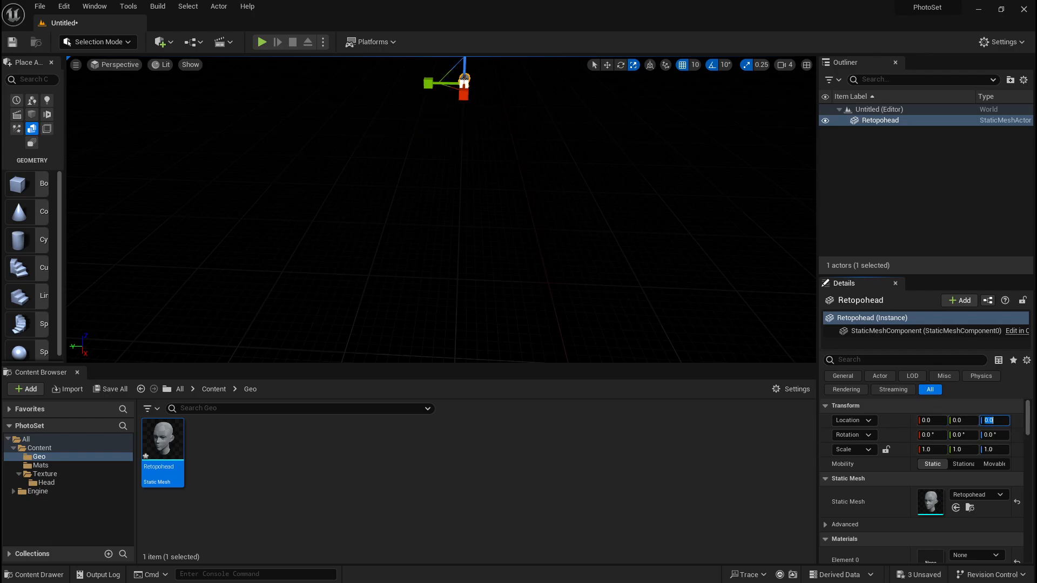
pyautogui.moveTo(441, 216); pyautogui.dragTo(594, 151, button='right')
pyautogui.press('f')
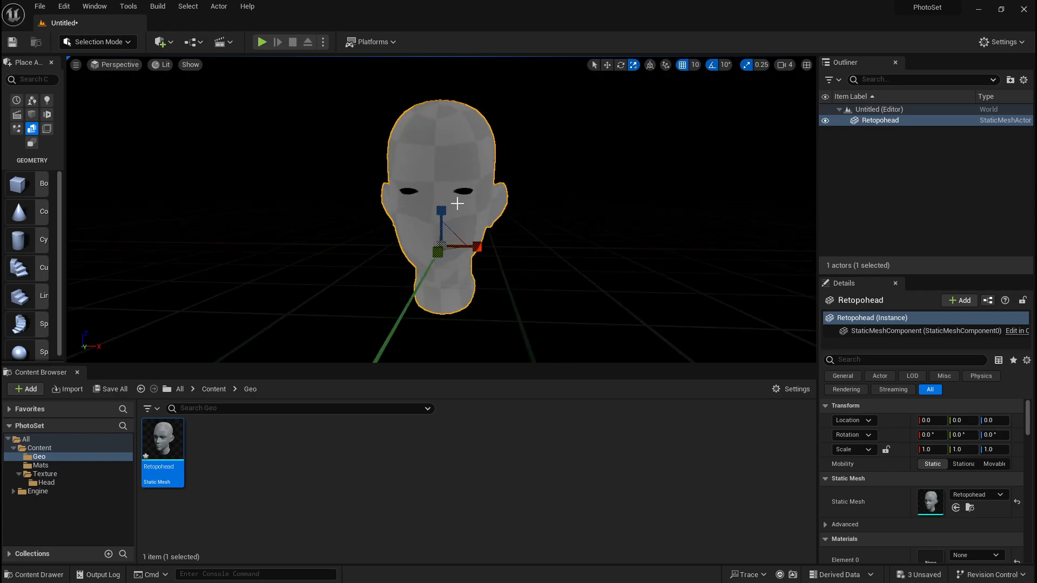
# Lower the viewport camera speed to 0.8 and clear the selection of the Retopohead actor
pyautogui.moveTo(406, 194); pyautogui.dragTo(424, 232, button='right')
pyautogui.press('w')
pyautogui.press('f')
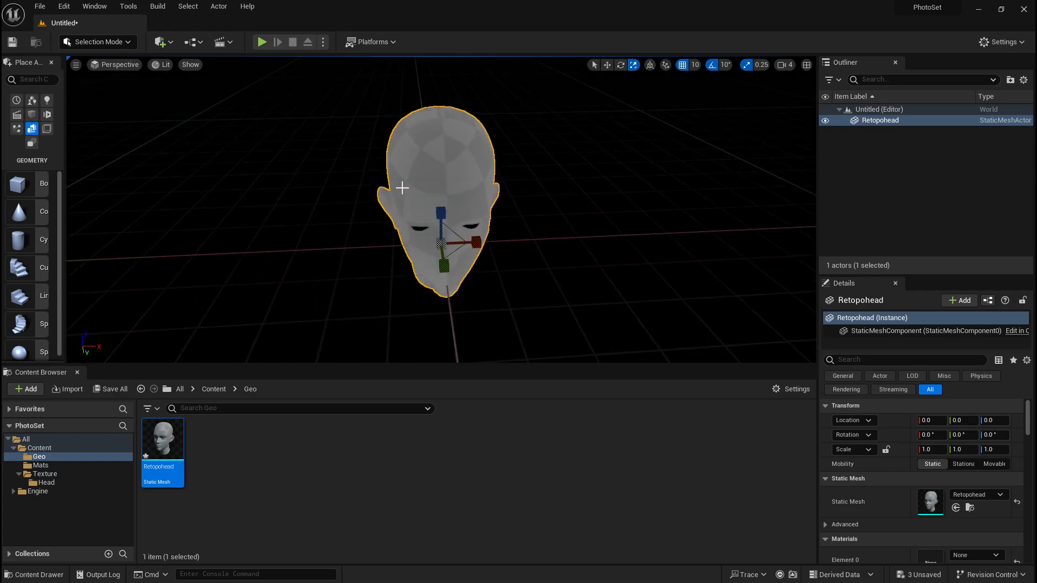
pyautogui.moveTo(401, 188); pyautogui.dragTo(392, 167, button='right')
pyautogui.scroll(-3, 400, 187)
pyautogui.scroll(-3, 392, 166)
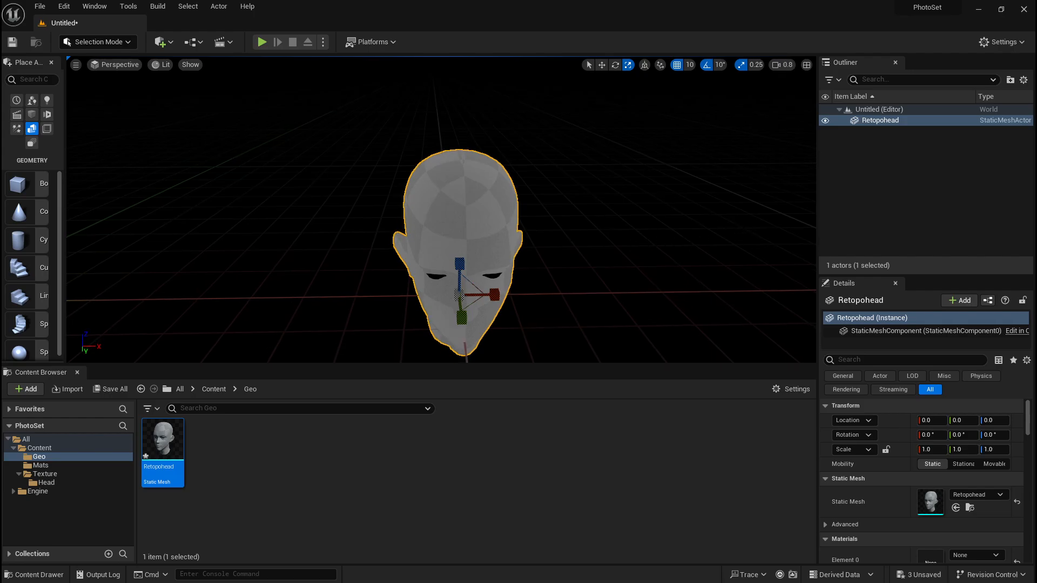
pyautogui.rightClick(669, 234)
pyautogui.click(747, 131)
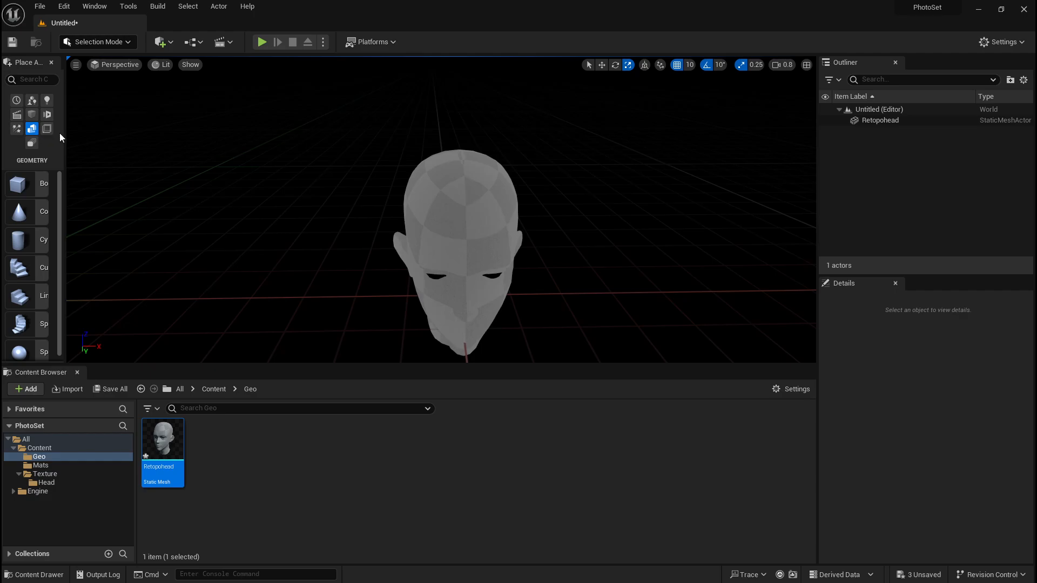
# Dock the Outliner as a tab beside the widened Place Actors panel and enlarge the viewport over the Content Browser
pyautogui.moveTo(65, 135); pyautogui.dragTo(147, 135)
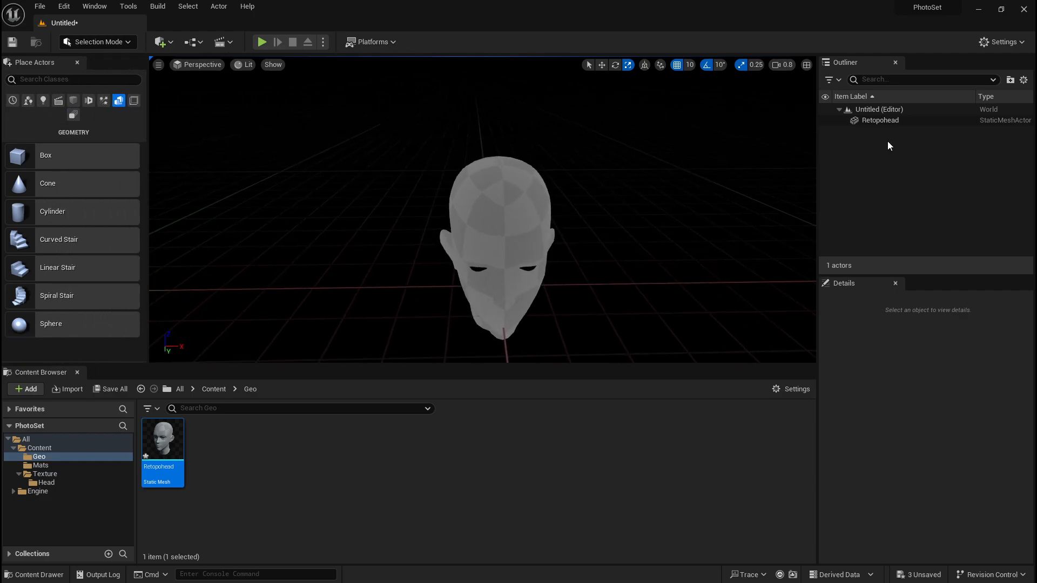
pyautogui.moveTo(859, 63); pyautogui.dragTo(112, 62)
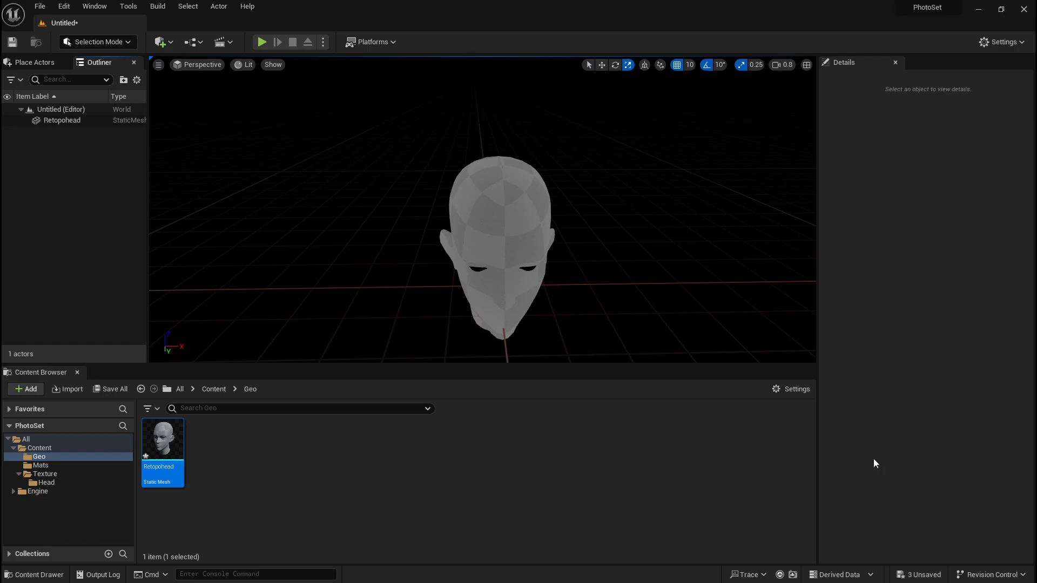
pyautogui.moveTo(551, 366); pyautogui.dragTo(548, 413)
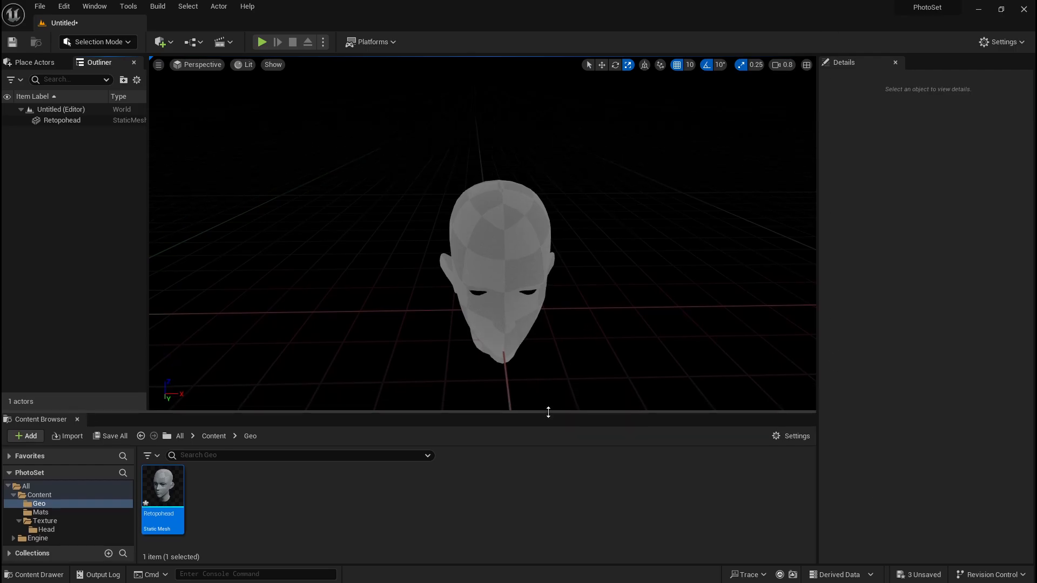
# Select the Retopohead actor in the level and examine it from several sides
pyautogui.click(515, 287)
pyautogui.moveTo(515, 287); pyautogui.dragTo(522, 219, button='right')
pyautogui.press('d')
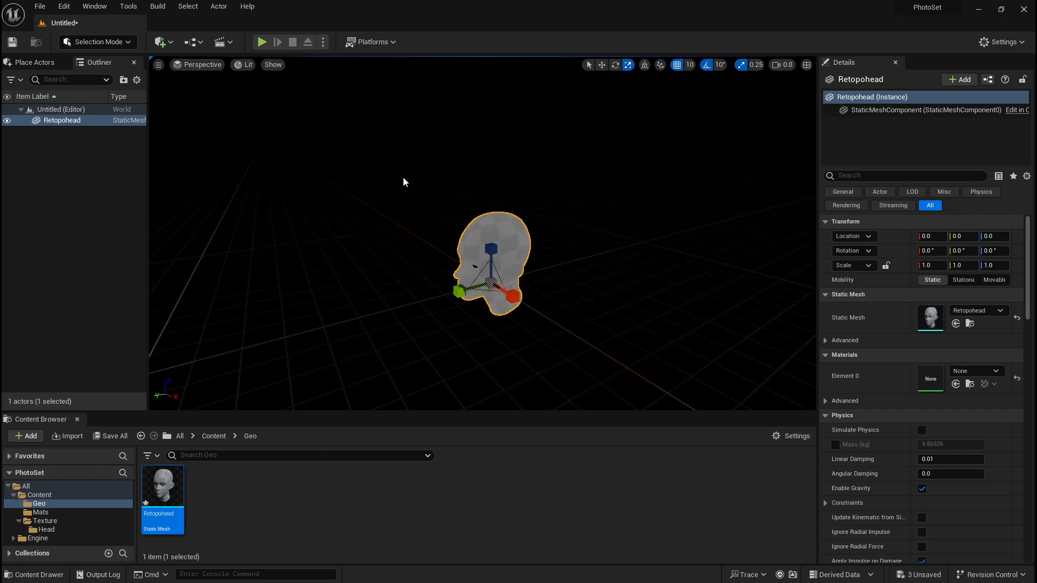
pyautogui.press('w')
pyautogui.moveTo(448, 265); pyautogui.dragTo(465, 292, button='right')
pyautogui.press('s')
pyautogui.press('a')
pyautogui.press('d')
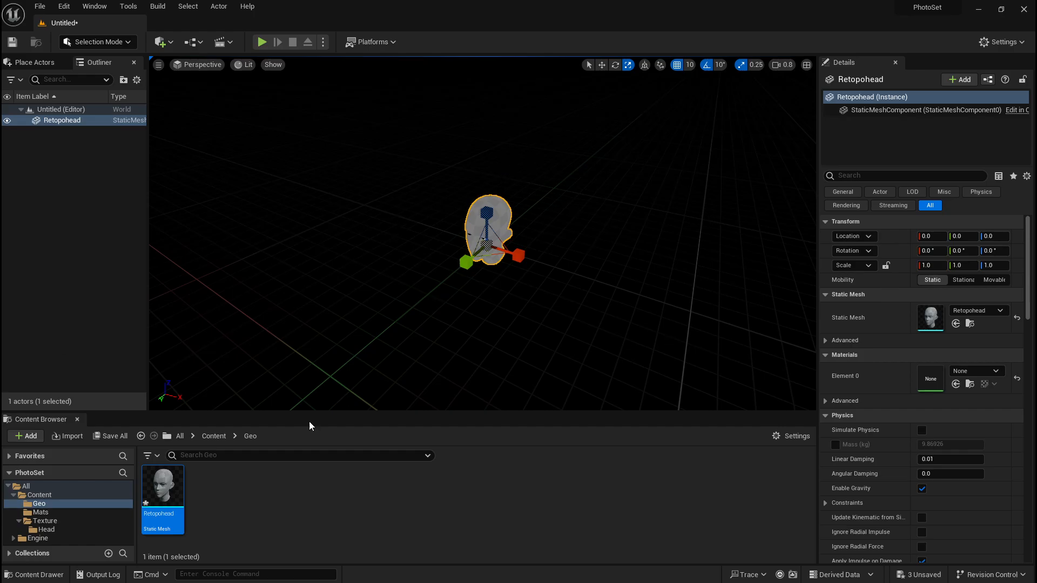
# Open the Retopohead static mesh asset to inspect its material slot, and close it again
pyautogui.moveTo(158, 486)
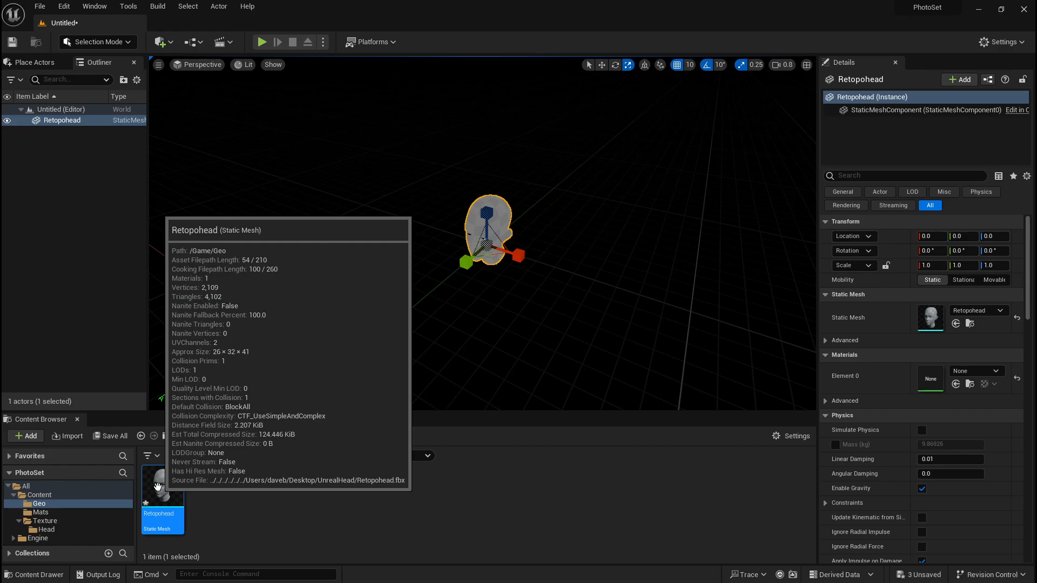
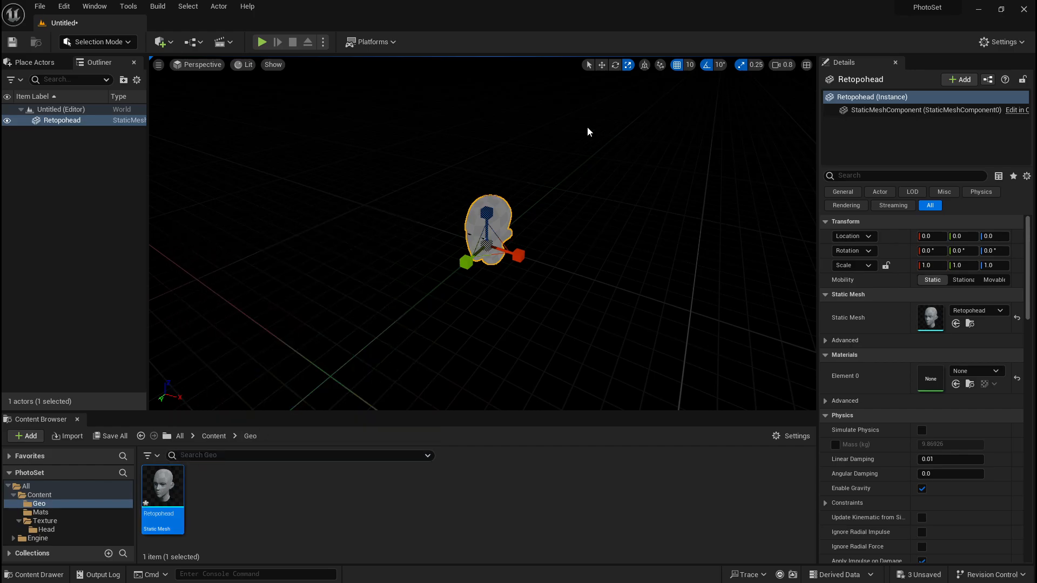
pyautogui.doubleClick(161, 493)
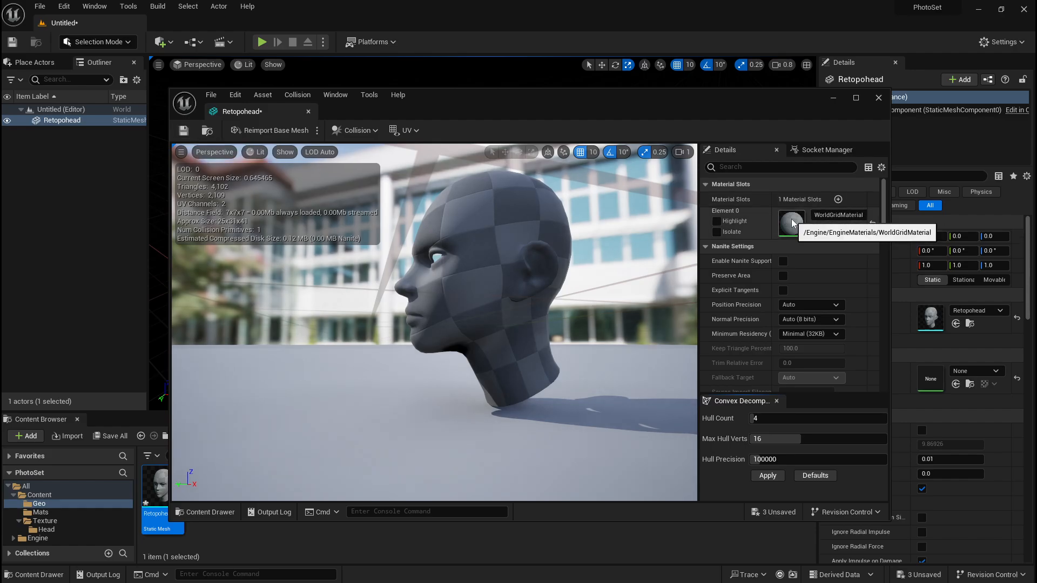
pyautogui.click(878, 98)
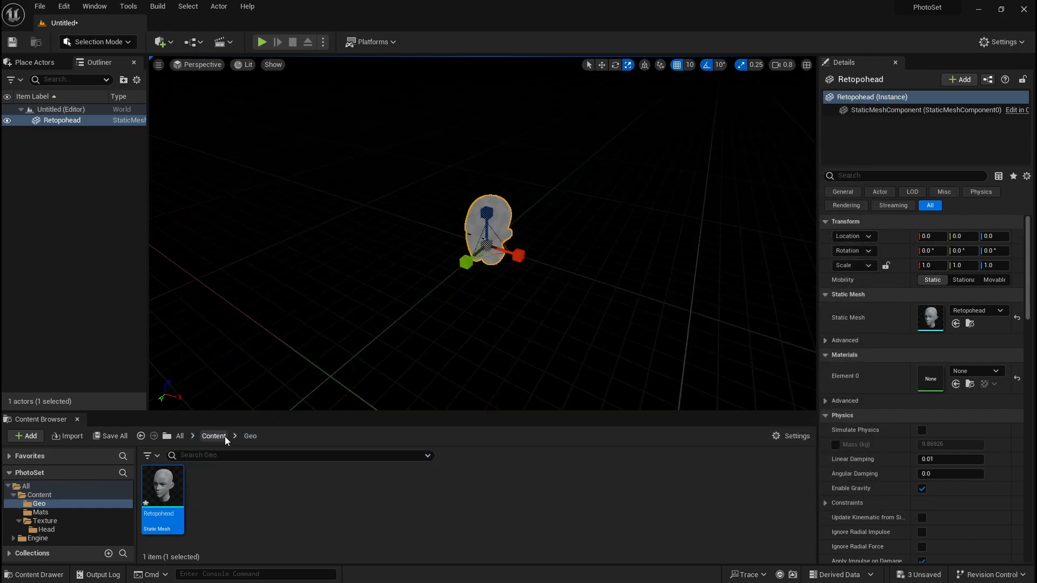
# Open the Heaqd_Mat material from the Mats folder for editing
pyautogui.click(215, 437)
pyautogui.doubleClick(184, 499)
pyautogui.click(214, 437)
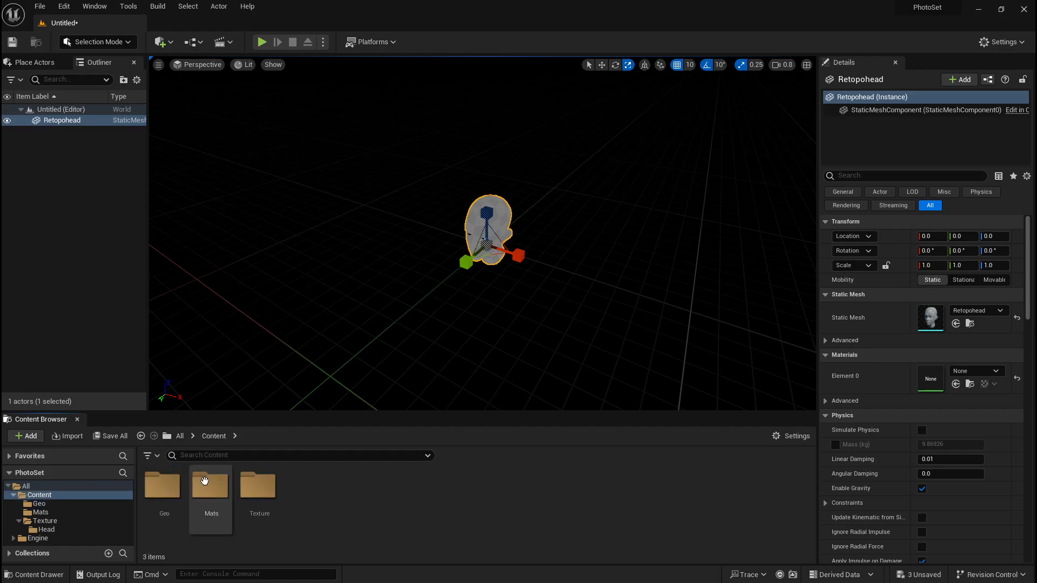
pyautogui.doubleClick(206, 484)
pyautogui.doubleClick(177, 490)
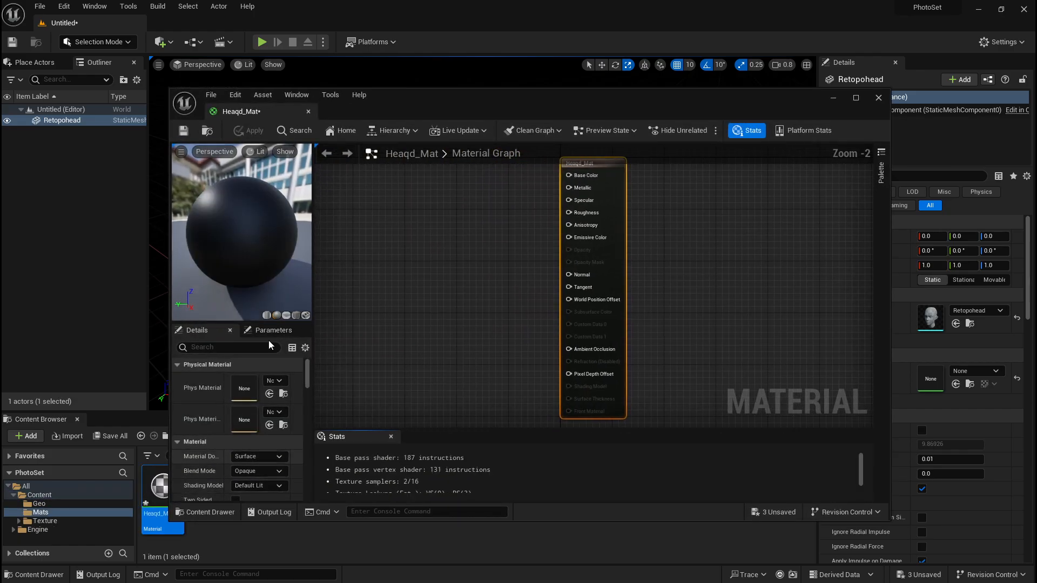
pyautogui.scroll(-2, 503, 225)
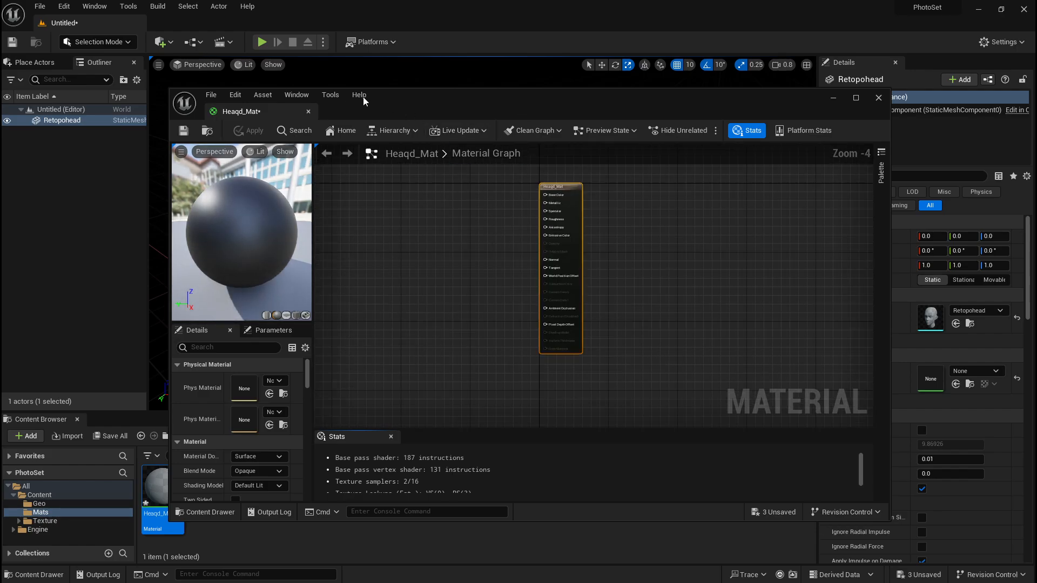
# Dock the Heaqd_Mat material editor beside the level in the main window
pyautogui.moveTo(281, 106); pyautogui.dragTo(196, 24)
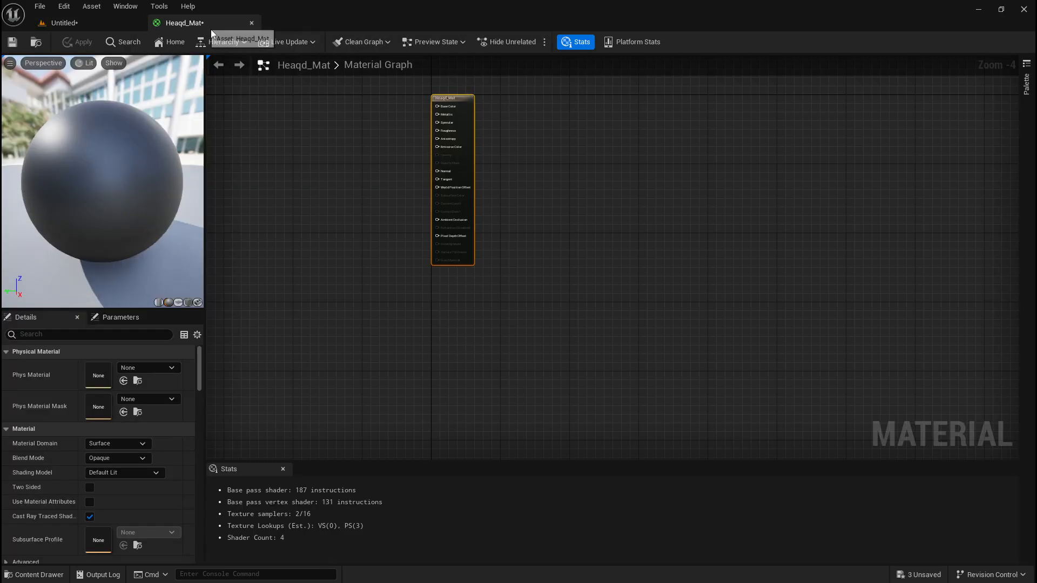
pyautogui.scroll(-1, 313, 244)
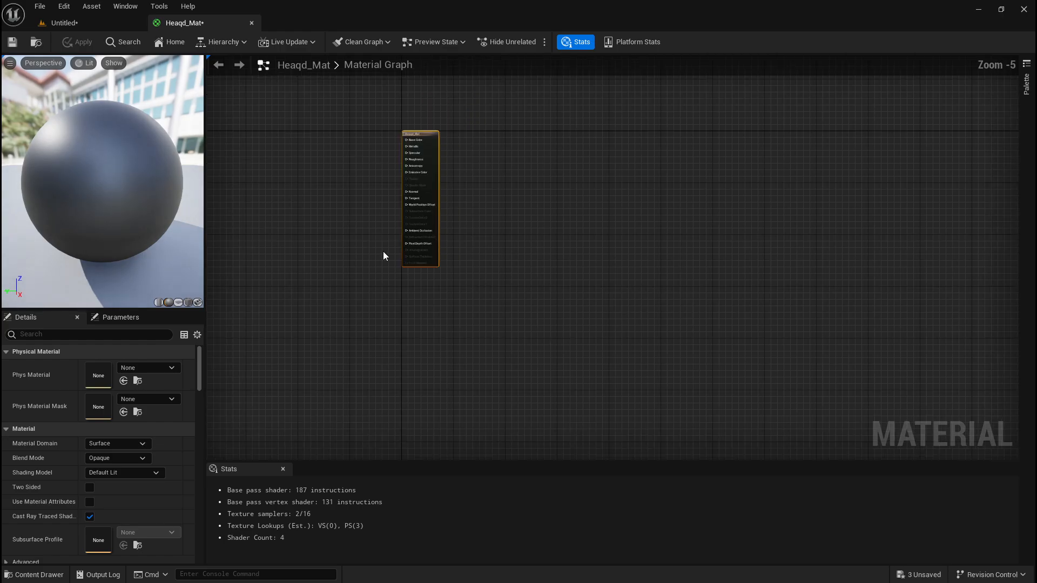
pyautogui.moveTo(322, 257); pyautogui.dragTo(583, 318, button='right')
pyautogui.scroll(2, 583, 318)
pyautogui.scroll(1, 583, 317)
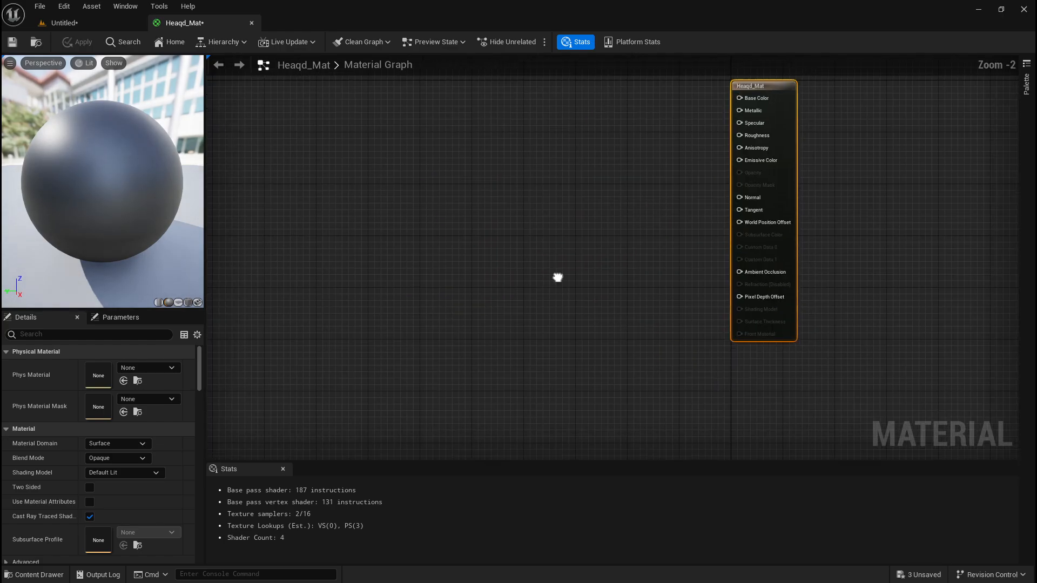
pyautogui.moveTo(556, 278); pyautogui.dragTo(470, 331, button='right')
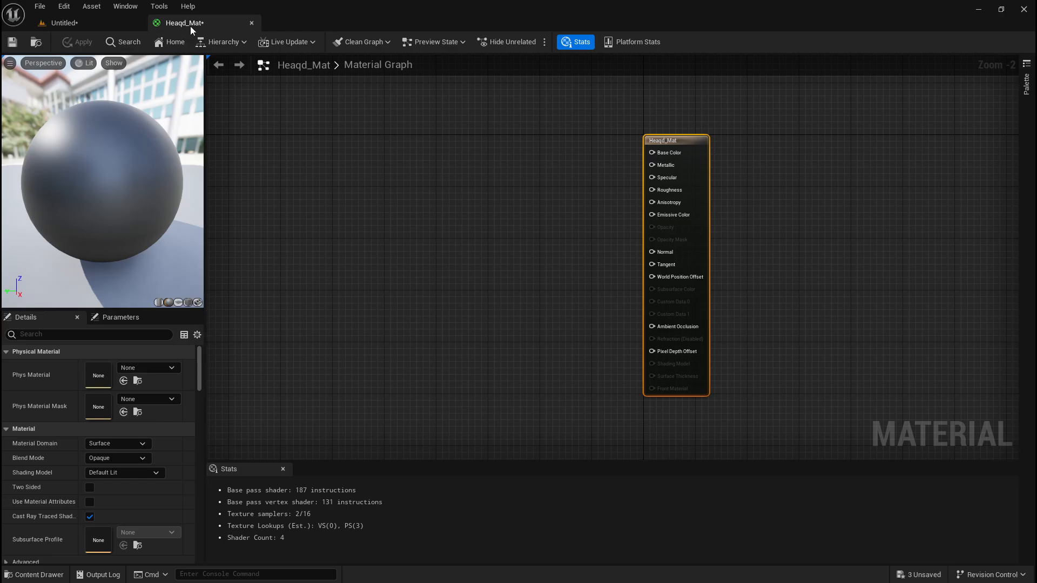
# Float the Heaqd_Mat material editor over the level and open the Head folder inside Texture
pyautogui.moveTo(190, 24); pyautogui.dragTo(345, 119)
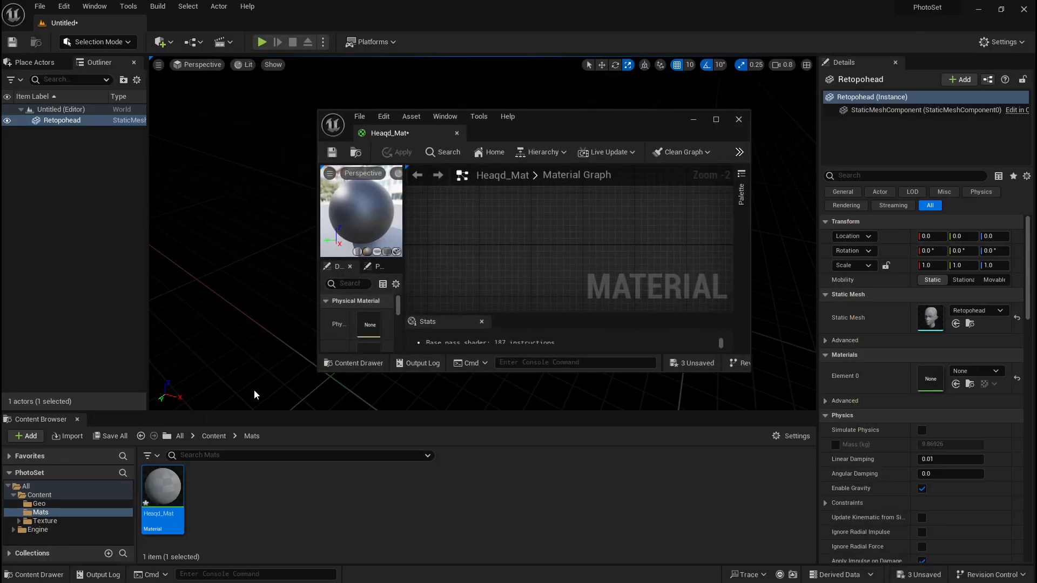
pyautogui.click(224, 435)
pyautogui.doubleClick(254, 484)
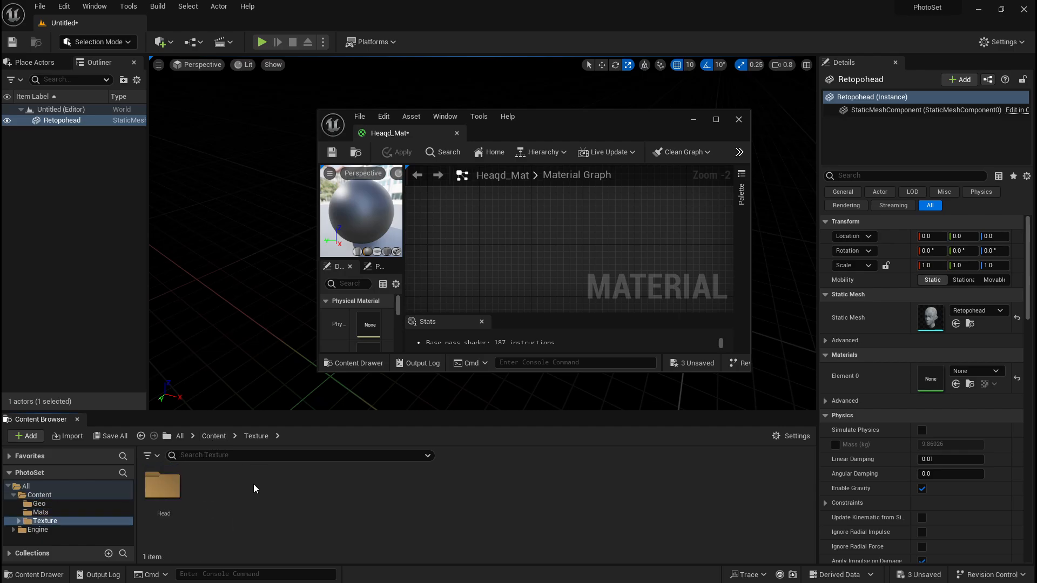
pyautogui.doubleClick(162, 486)
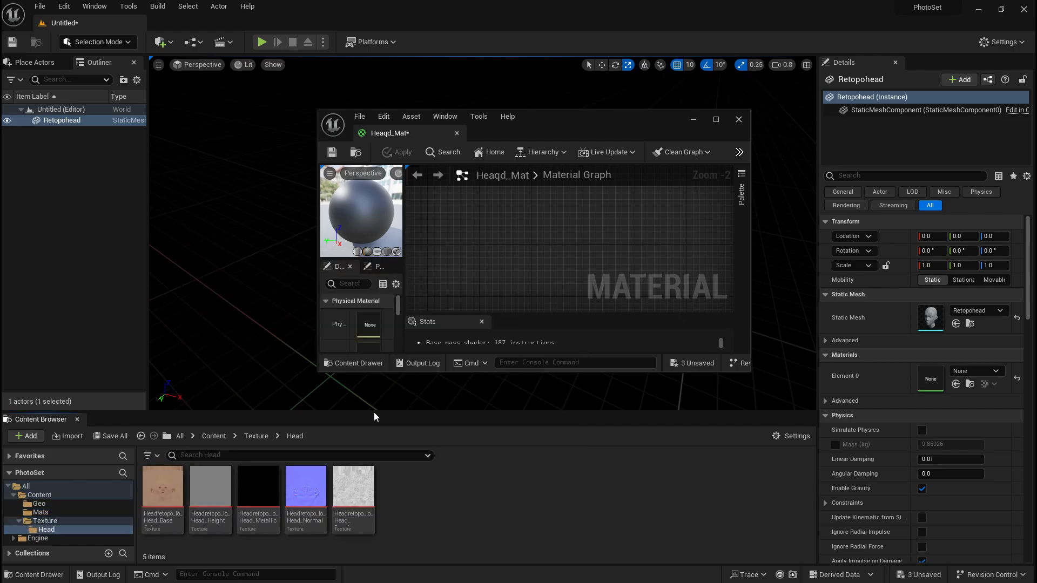
# Examine the Headretopo_lo textures in the Head folder, checking the Height and Metallic maps
pyautogui.moveTo(355, 483)
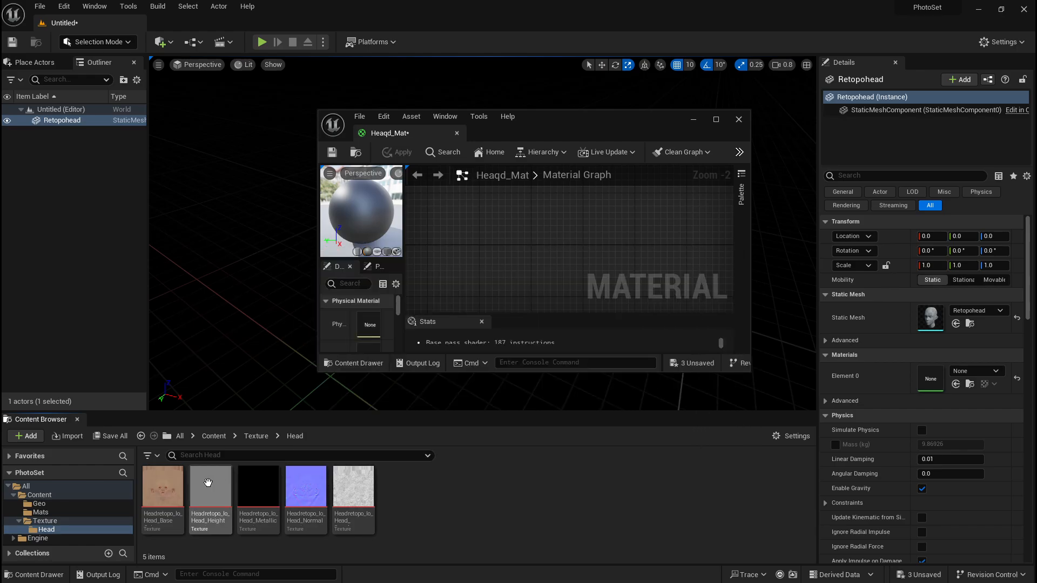
pyautogui.moveTo(208, 483)
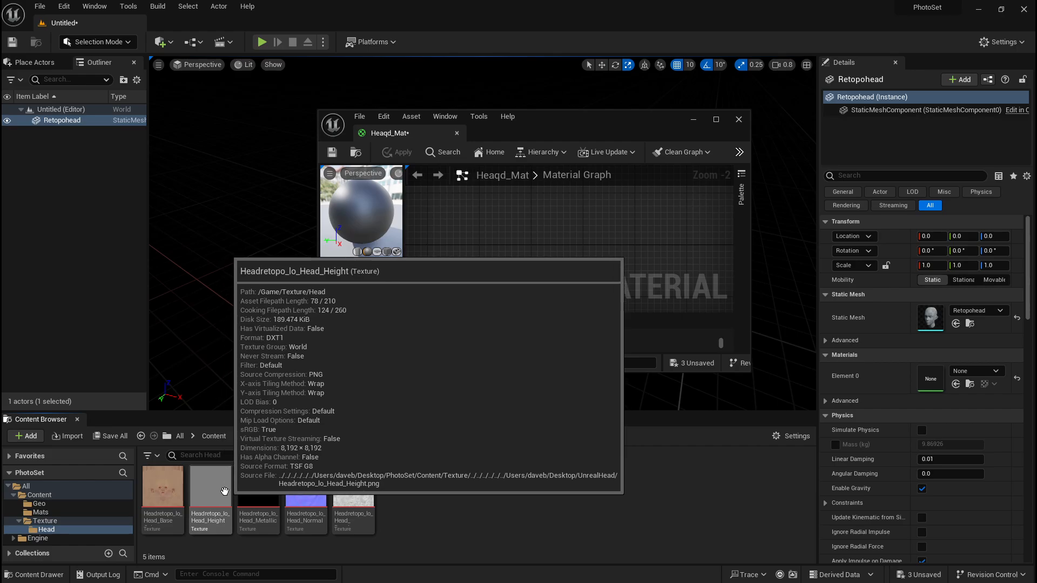
pyautogui.moveTo(167, 494)
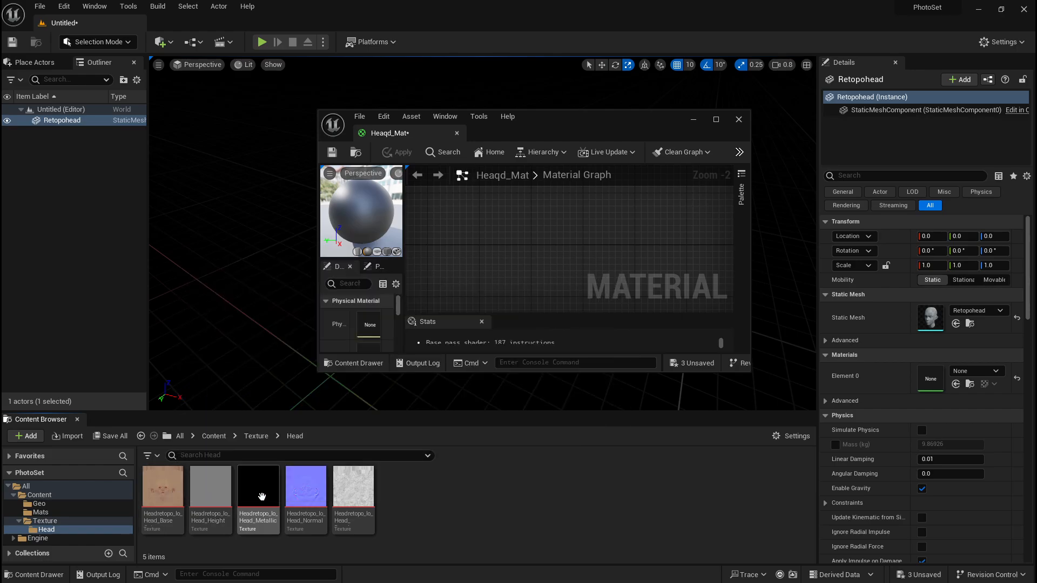
pyautogui.click(258, 489)
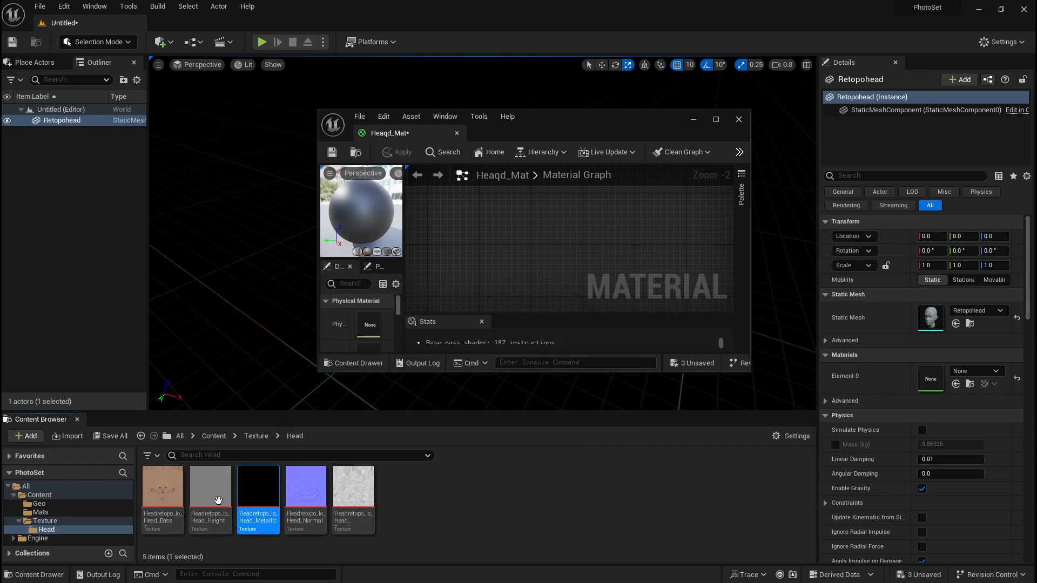
pyautogui.keyDown('ctrl'); pyautogui.click(211, 489); pyautogui.keyUp('ctrl')
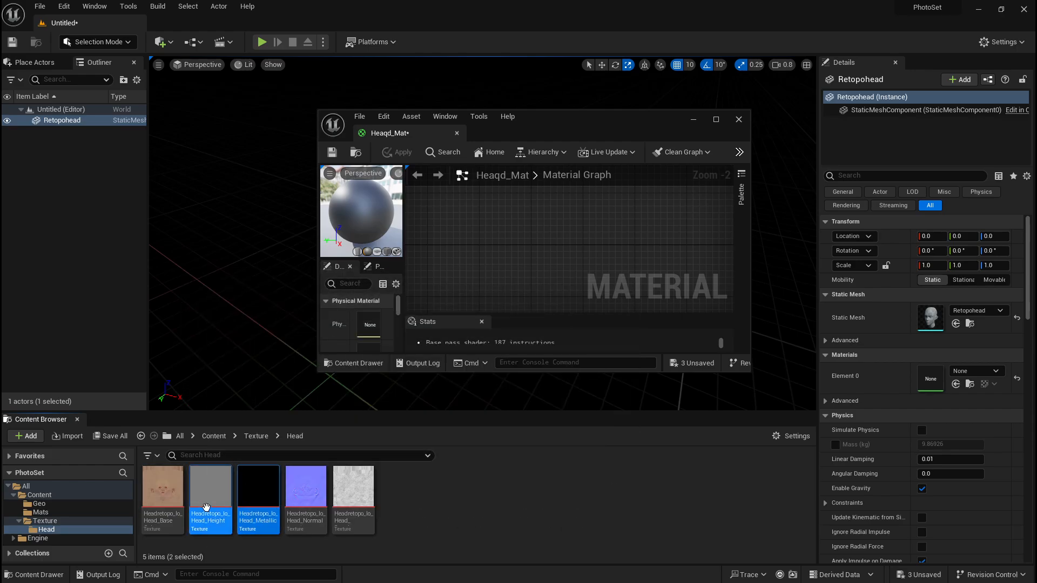
pyautogui.moveTo(230, 503)
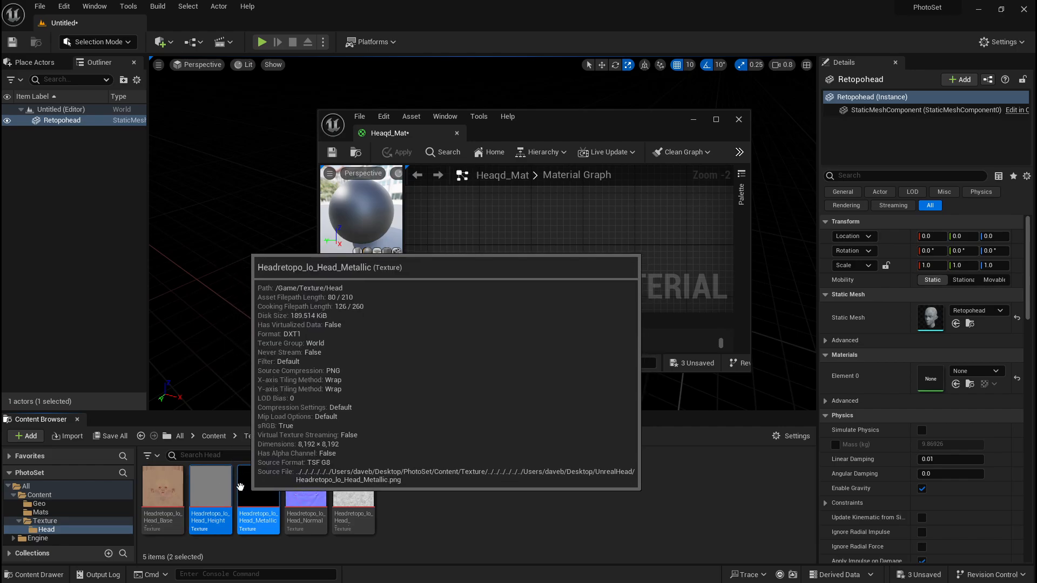
pyautogui.moveTo(198, 487)
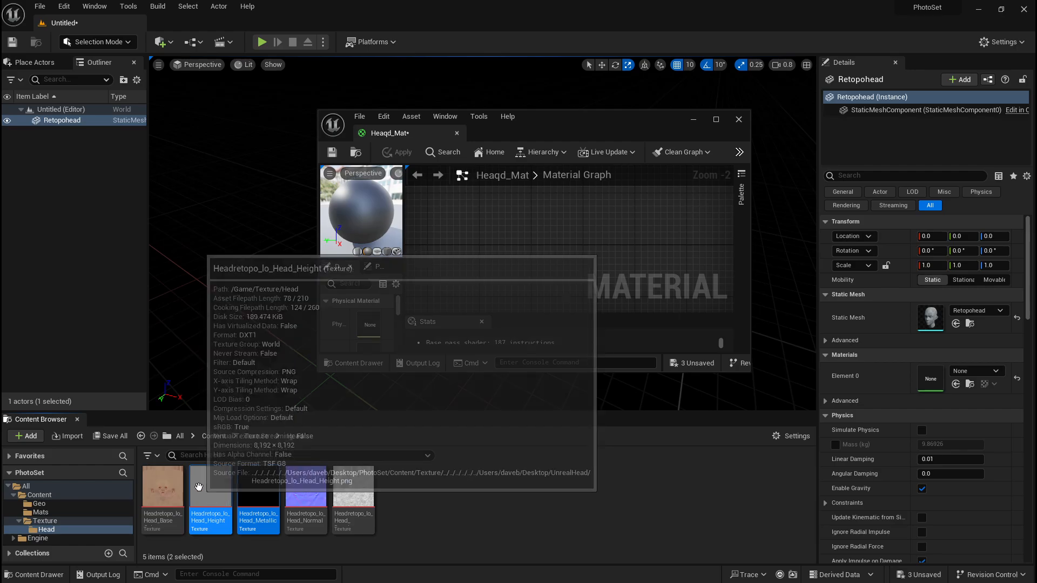
# Add the Headretopo_lo Base, Normal and Roughness textures to the Heaqd_Mat graph and dock its editor in the main window
pyautogui.click(174, 497)
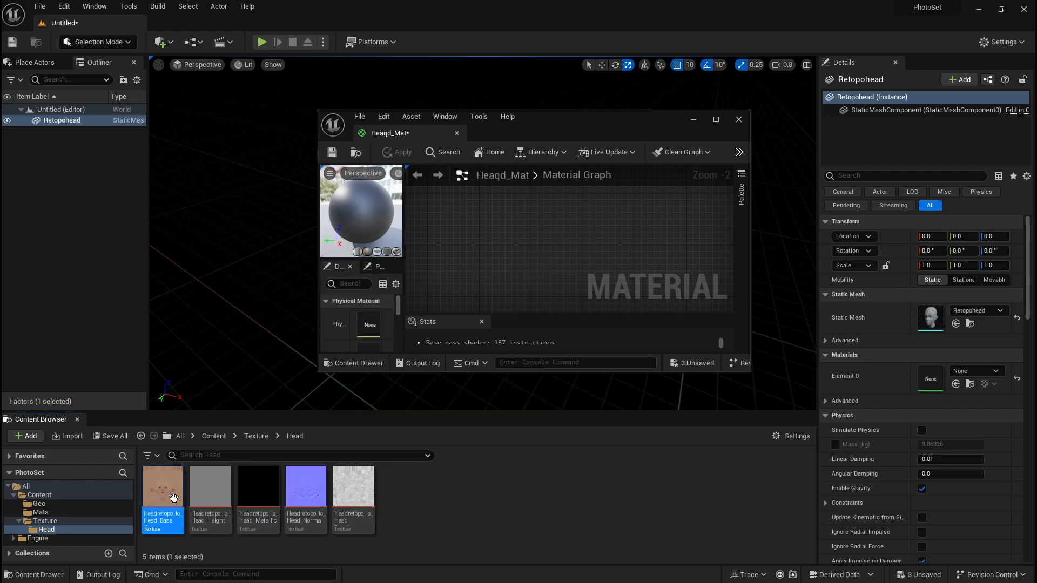
pyautogui.keyDown('ctrl'); pyautogui.click(306, 491); pyautogui.keyUp('ctrl')
pyautogui.keyDown('ctrl'); pyautogui.click(355, 490); pyautogui.keyUp('ctrl')
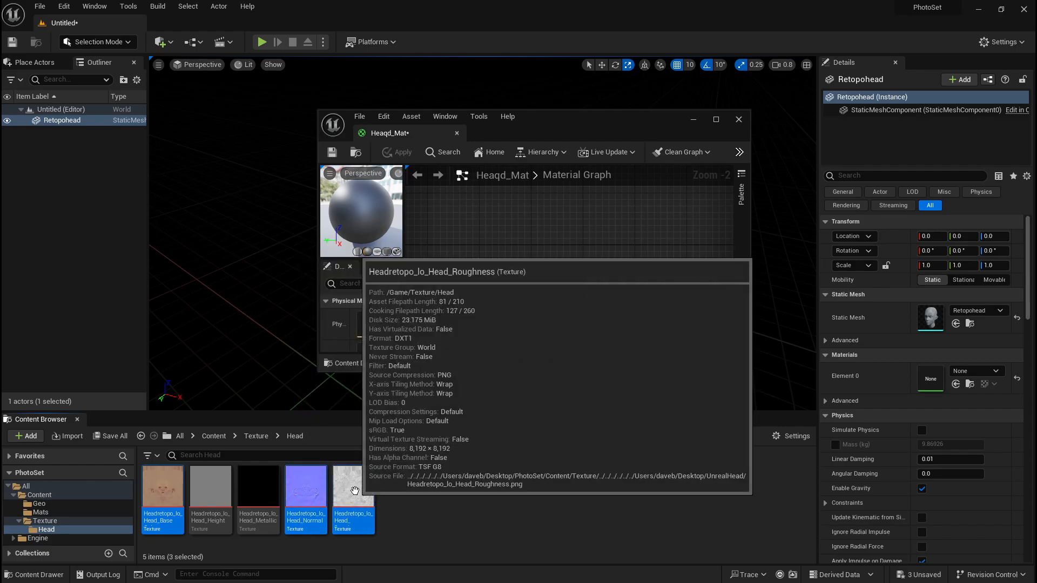
pyautogui.moveTo(355, 491); pyautogui.dragTo(505, 258)
pyautogui.scroll(-2, 510, 267)
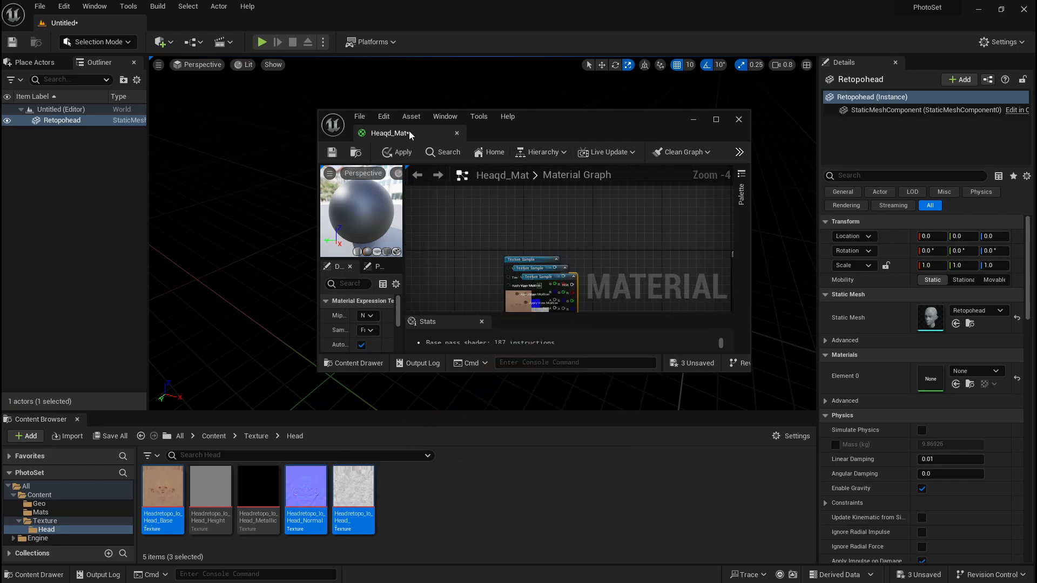
pyautogui.moveTo(410, 130); pyautogui.dragTo(173, 18)
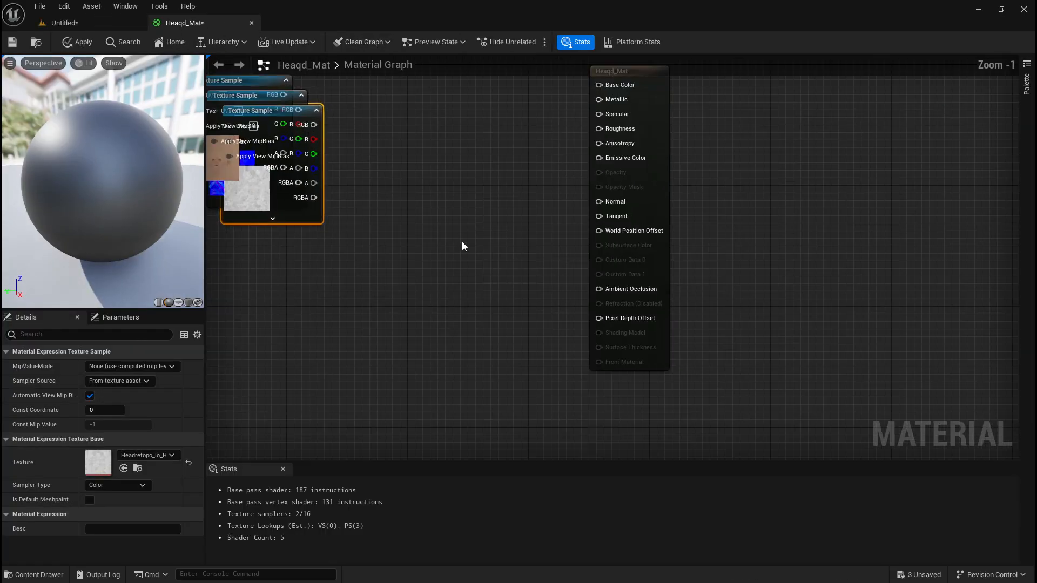
# Arrange the three texture samples in a column beside the material output: base colour above, roughness in the middle, normal below
pyautogui.moveTo(417, 220); pyautogui.dragTo(487, 280, button='right')
pyautogui.scroll(-1, 487, 280)
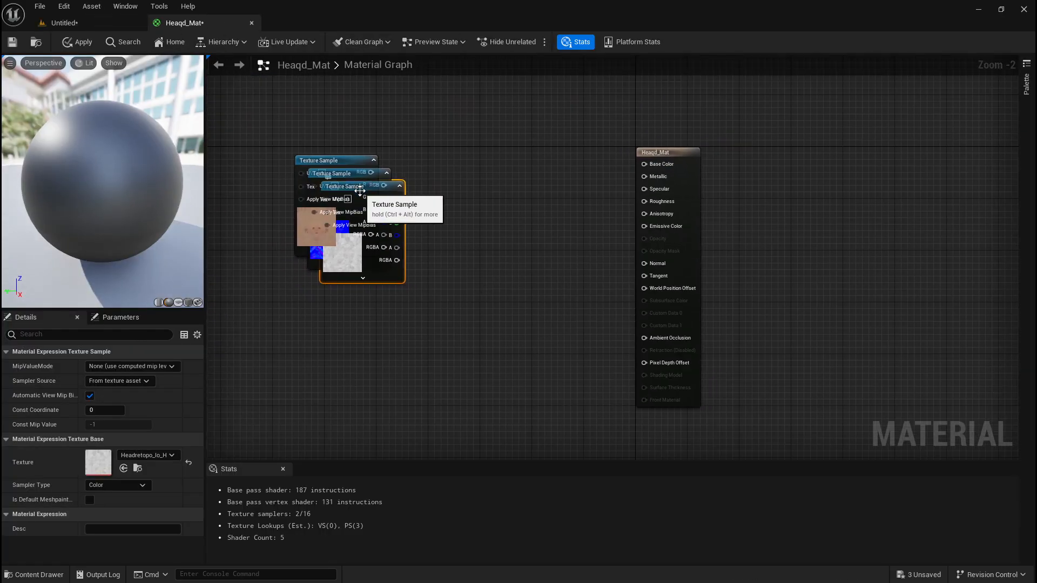
pyautogui.moveTo(359, 191); pyautogui.dragTo(296, 126)
pyautogui.click(326, 226)
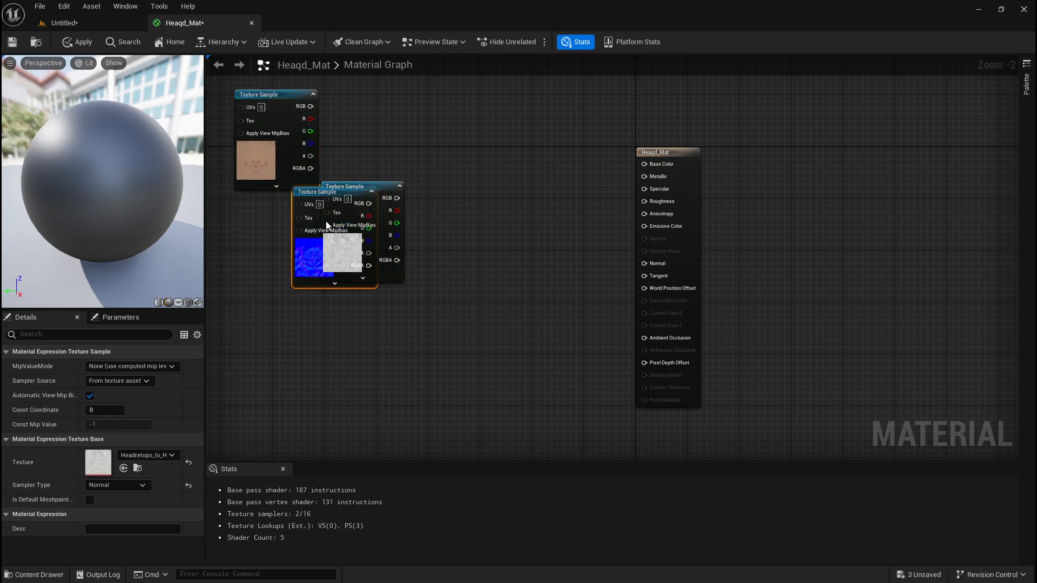
pyautogui.moveTo(327, 226); pyautogui.dragTo(315, 381)
pyautogui.moveTo(365, 192); pyautogui.dragTo(326, 233)
pyautogui.moveTo(279, 94); pyautogui.dragTo(325, 114)
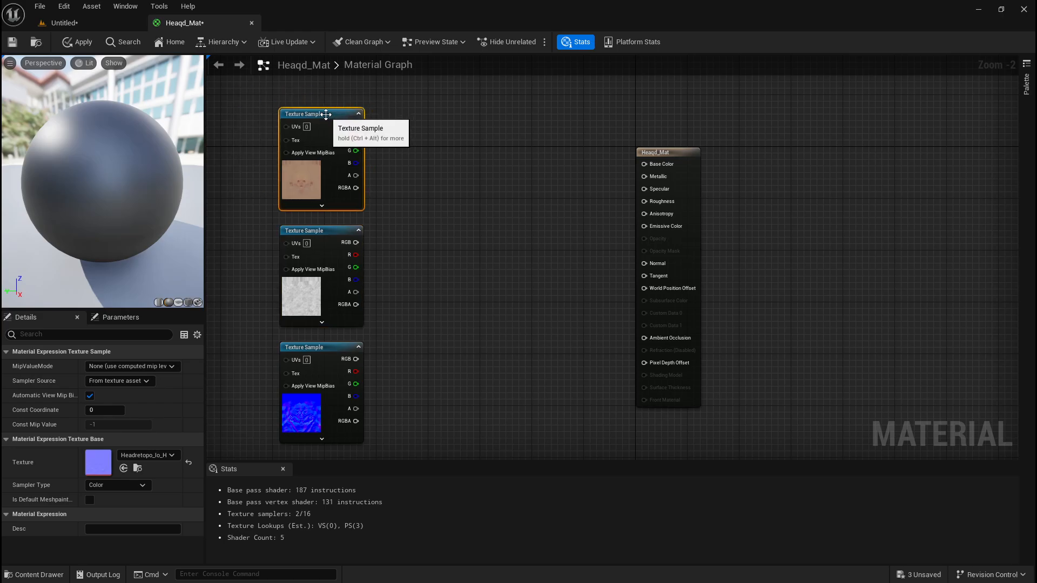
pyautogui.moveTo(427, 250)
pyautogui.mouseDown(button='right')
pyautogui.moveTo(424, 234)
pyautogui.moveTo(434, 239)
pyautogui.mouseUp(button='right')
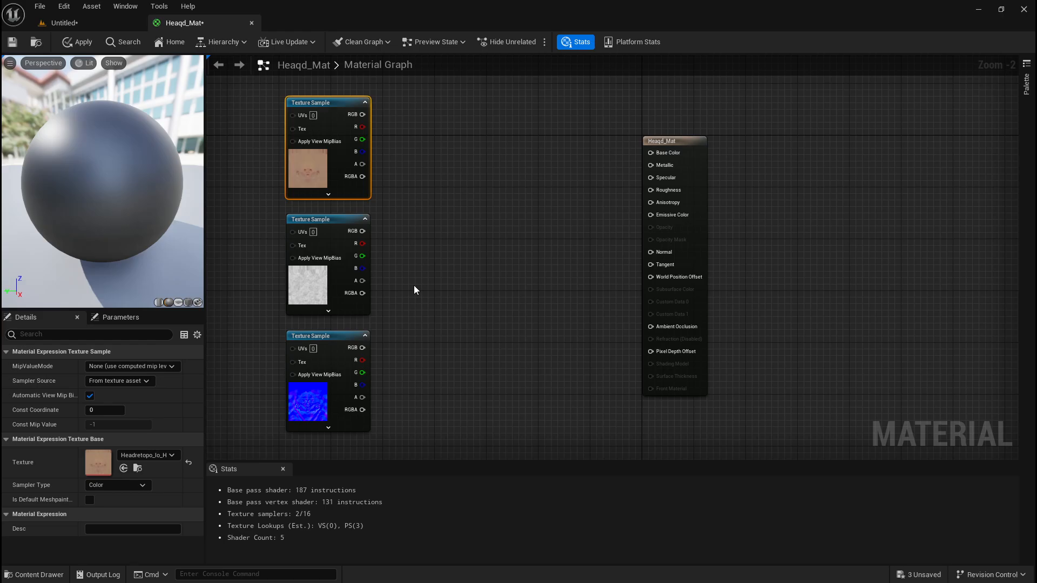
# Search the material graph's available nodes for "noise"
pyautogui.scroll(-4, 416, 286)
pyautogui.rightClick(493, 129)
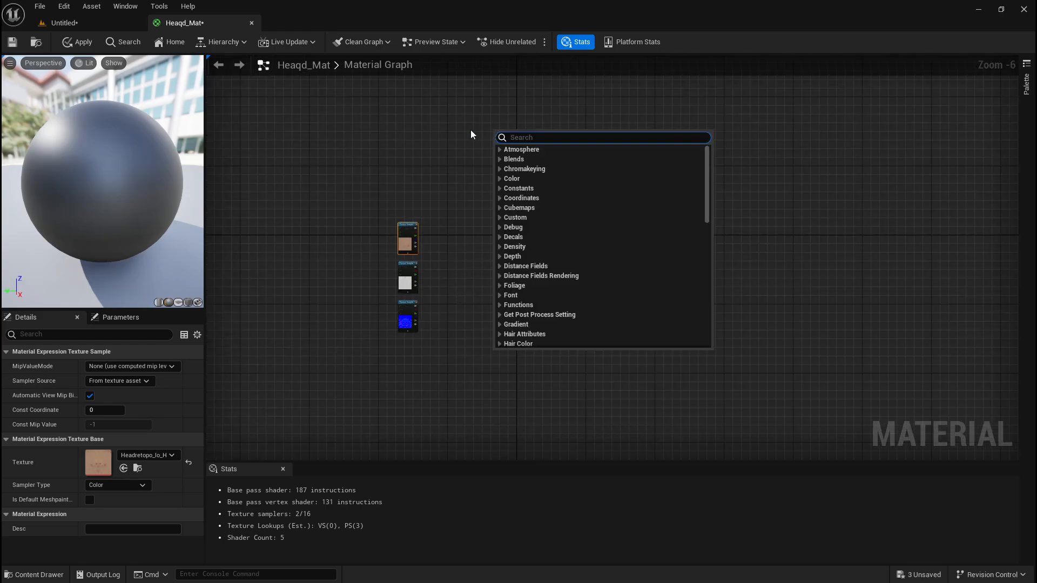
pyautogui.write('noise')
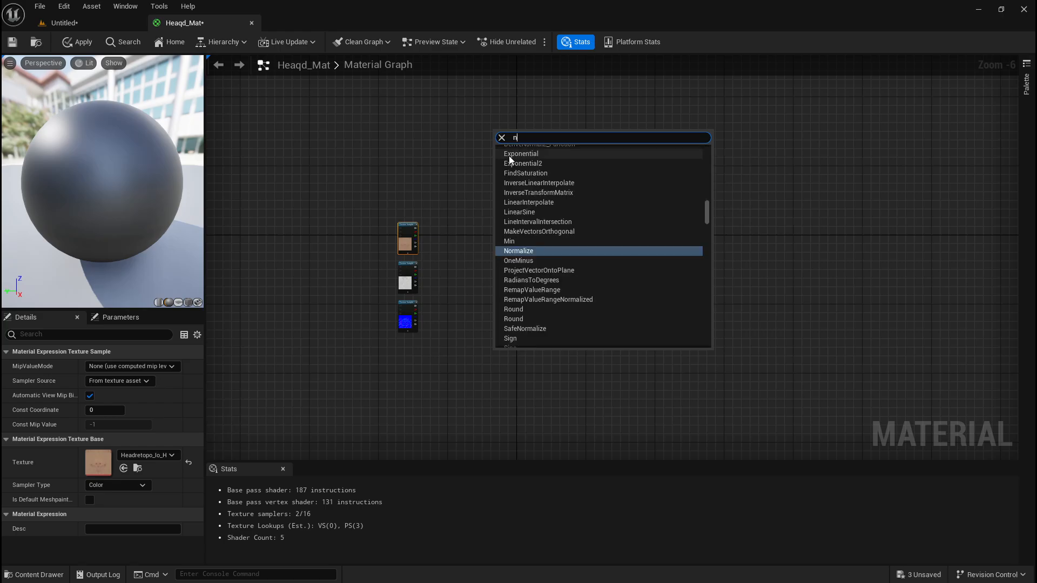
pyautogui.click(460, 143)
pyautogui.rightClick(469, 142)
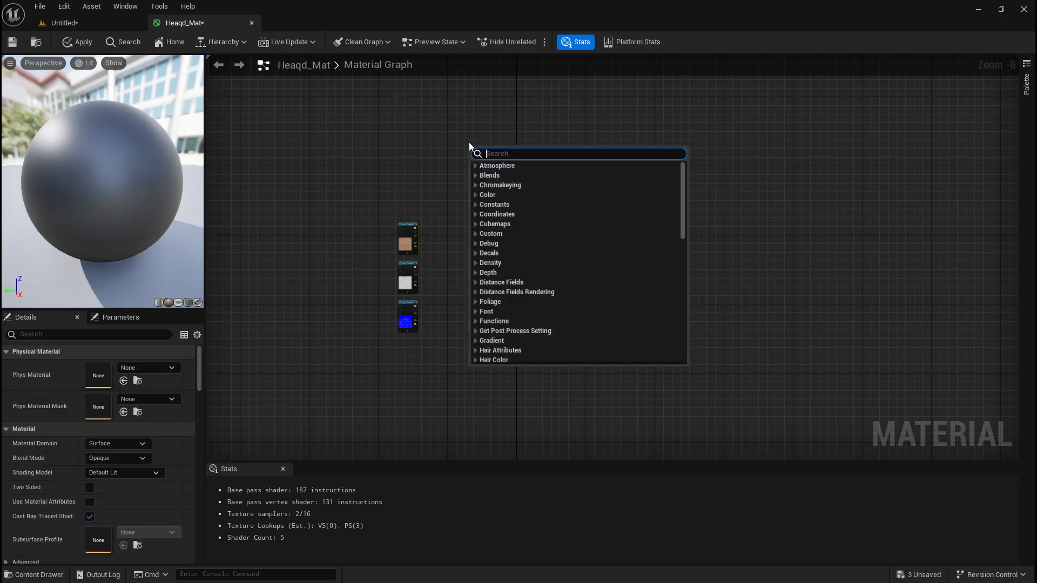
pyautogui.scroll(-8, 520, 265)
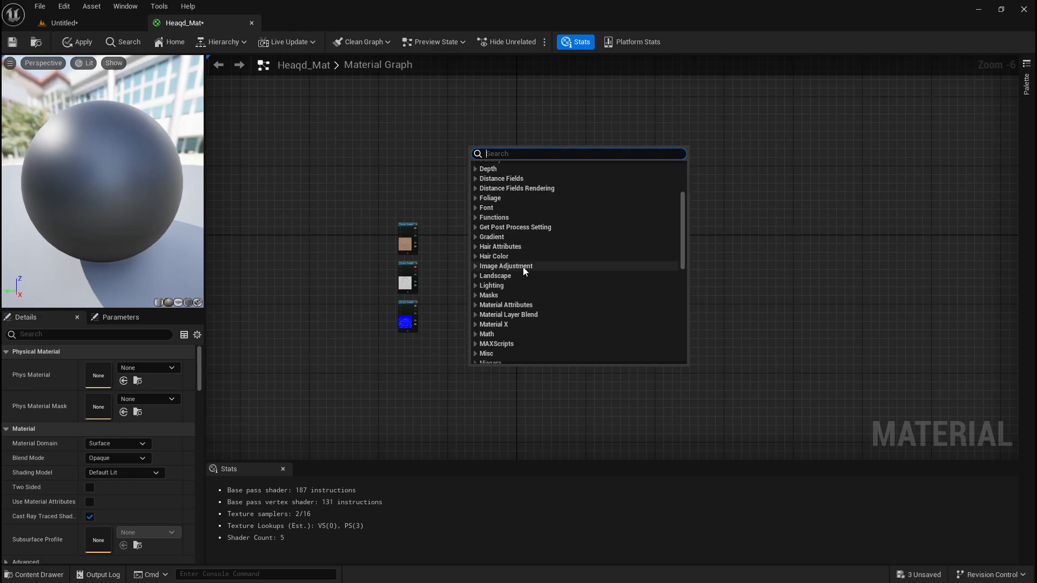
pyautogui.scroll(-6, 523, 269)
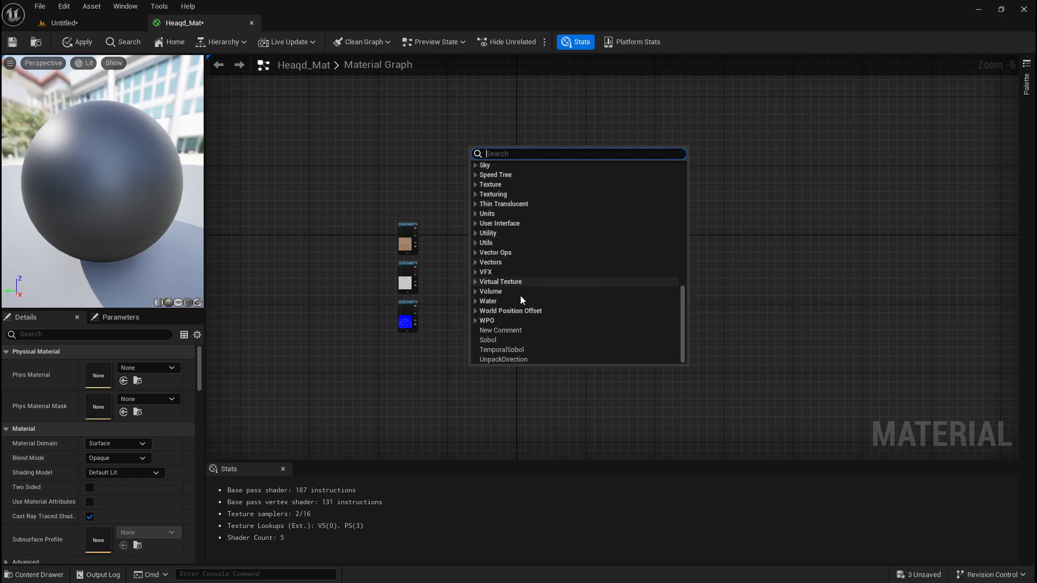
pyautogui.click(400, 114)
# Connect the skin colour texture sample's RGB output to the Base Color input of the Heaqd_Mat node and check the preview sphere
pyautogui.scroll(-1, 479, 310)
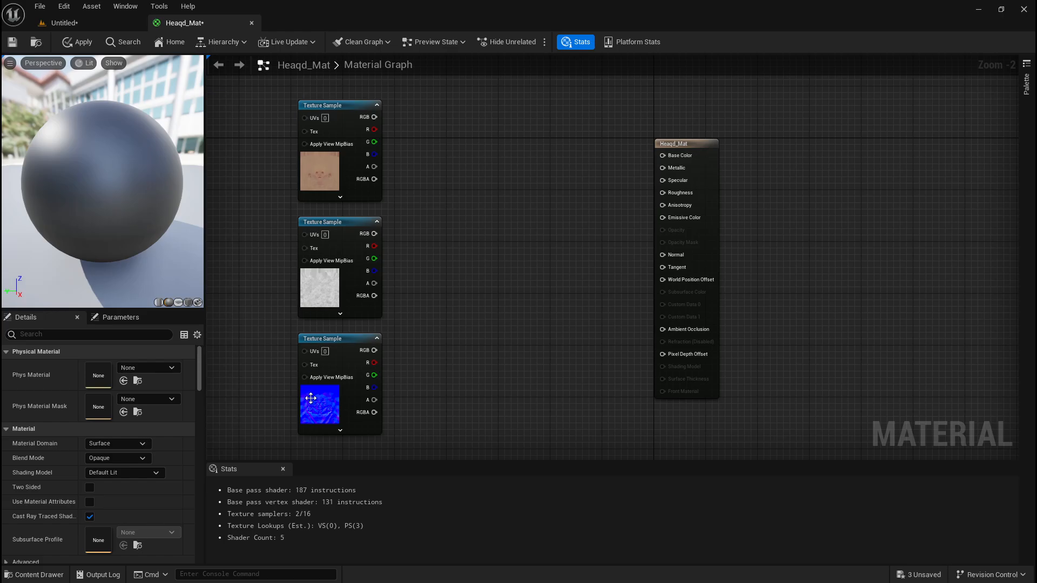
pyautogui.scroll(2, 512, 258)
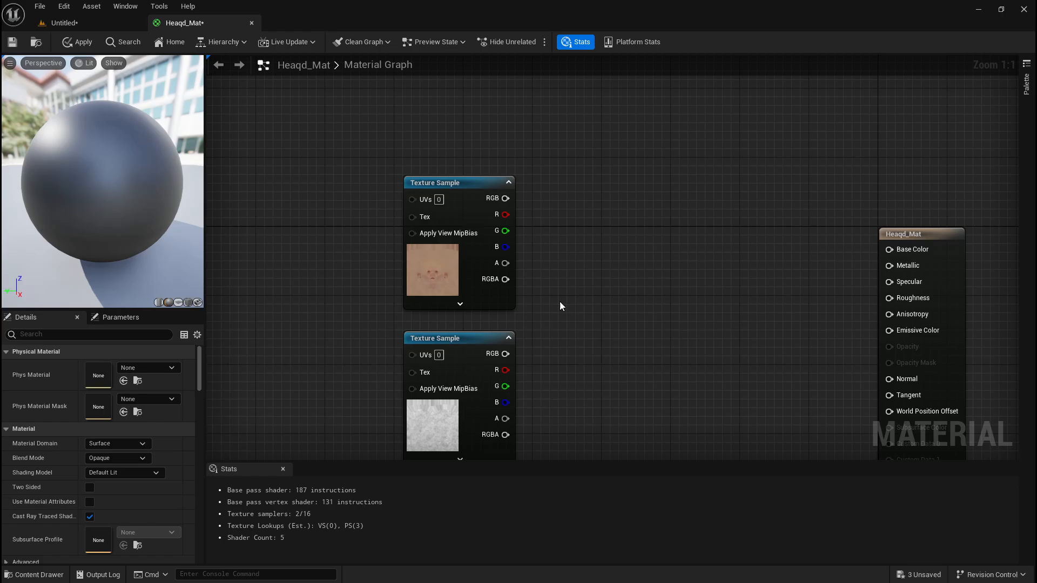
pyautogui.moveTo(560, 302); pyautogui.dragTo(455, 294, button='right')
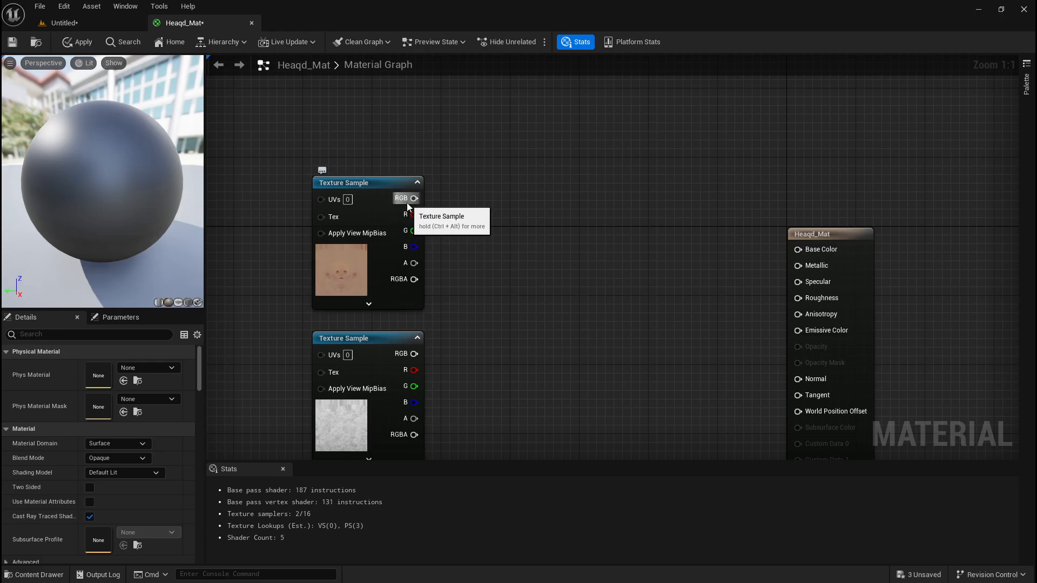
pyautogui.moveTo(407, 203); pyautogui.dragTo(806, 258)
pyautogui.moveTo(102, 181)
pyautogui.mouseDown(button='right')
pyautogui.moveTo(103, 200)
pyautogui.moveTo(102, 165)
pyautogui.mouseUp(button='right')
pyautogui.moveTo(103, 180); pyautogui.dragTo(130, 130, button='middle')
pyautogui.moveTo(161, 215); pyautogui.dragTo(126, 228, button='middle')
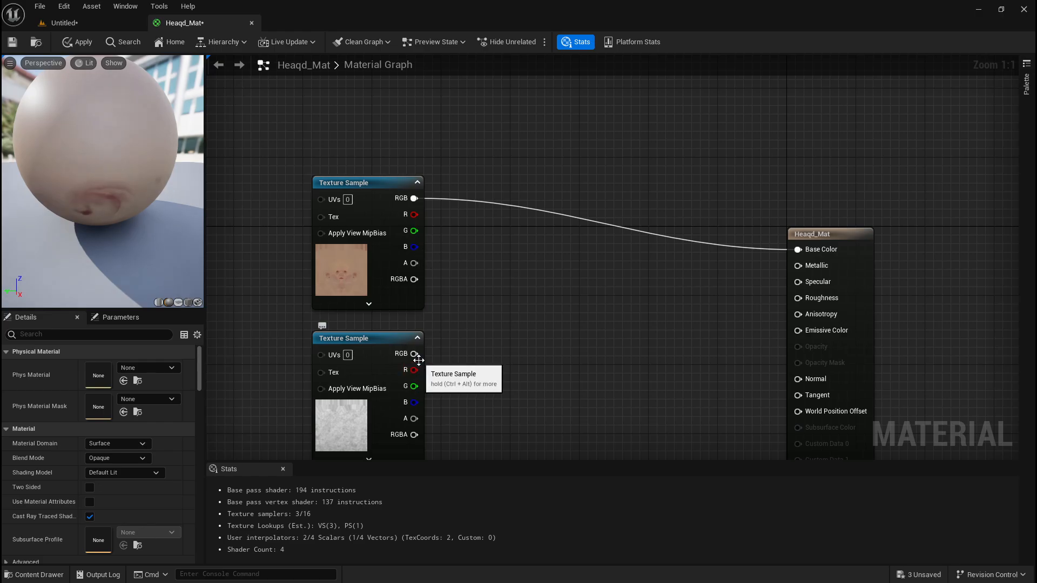
# Connect the grey texture sample's RGB output to Roughness and the blue normal map's RGB output to Normal
pyautogui.moveTo(414, 353); pyautogui.dragTo(798, 300)
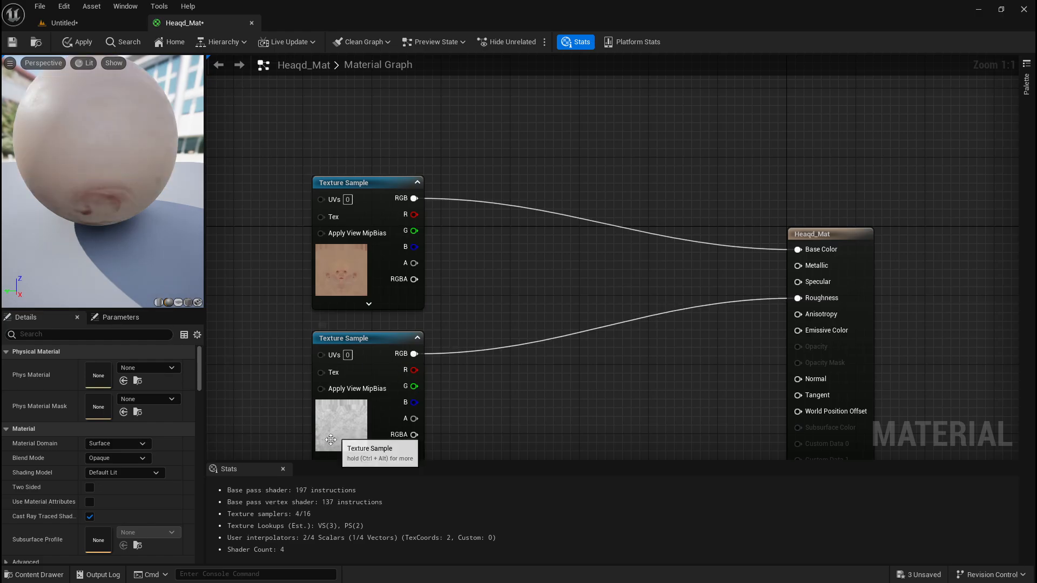
pyautogui.moveTo(491, 362); pyautogui.dragTo(479, 228, button='right')
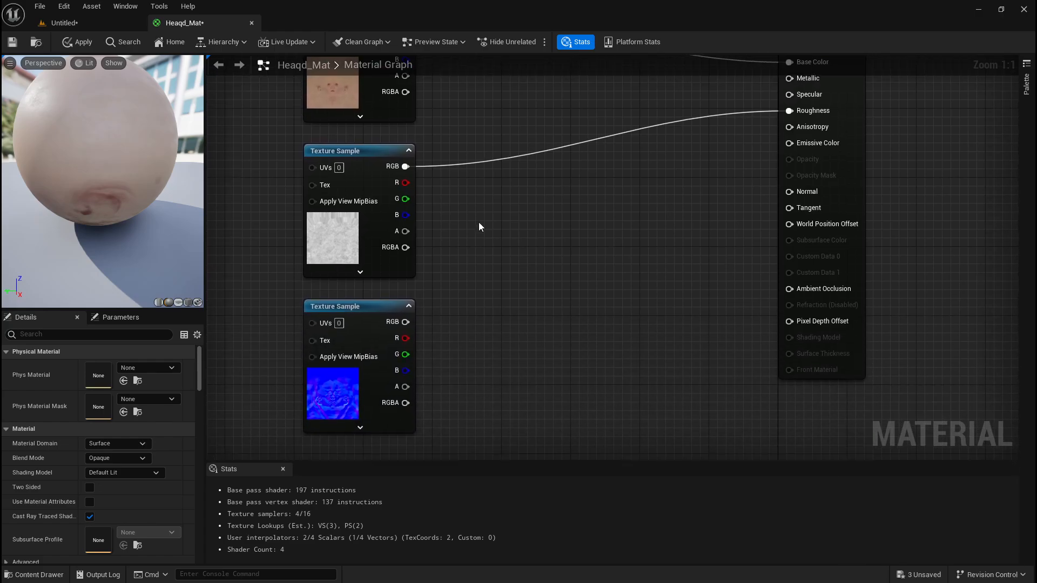
pyautogui.scroll(-1, 370, 346)
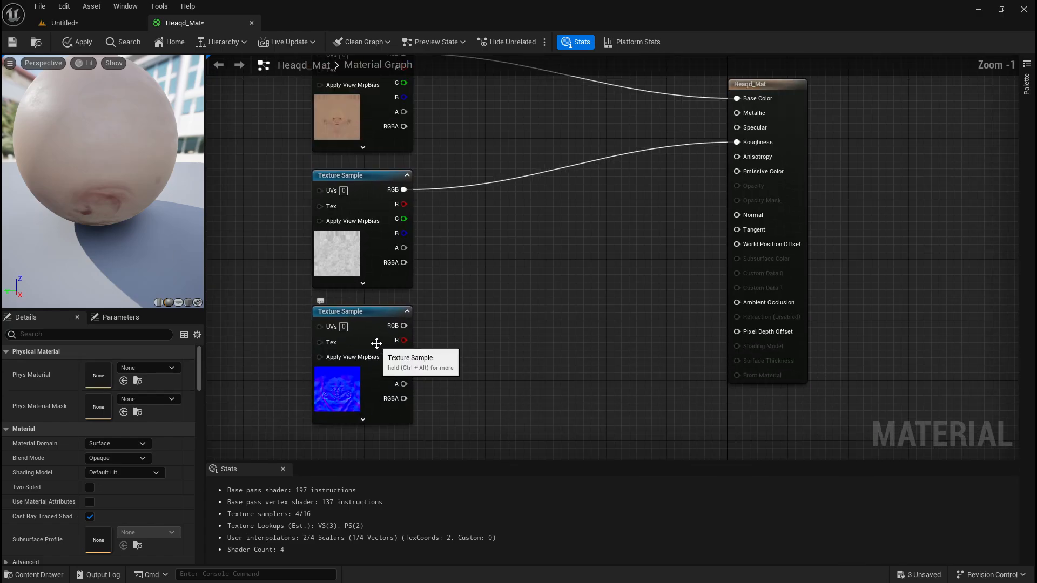
pyautogui.moveTo(404, 326); pyautogui.dragTo(735, 217)
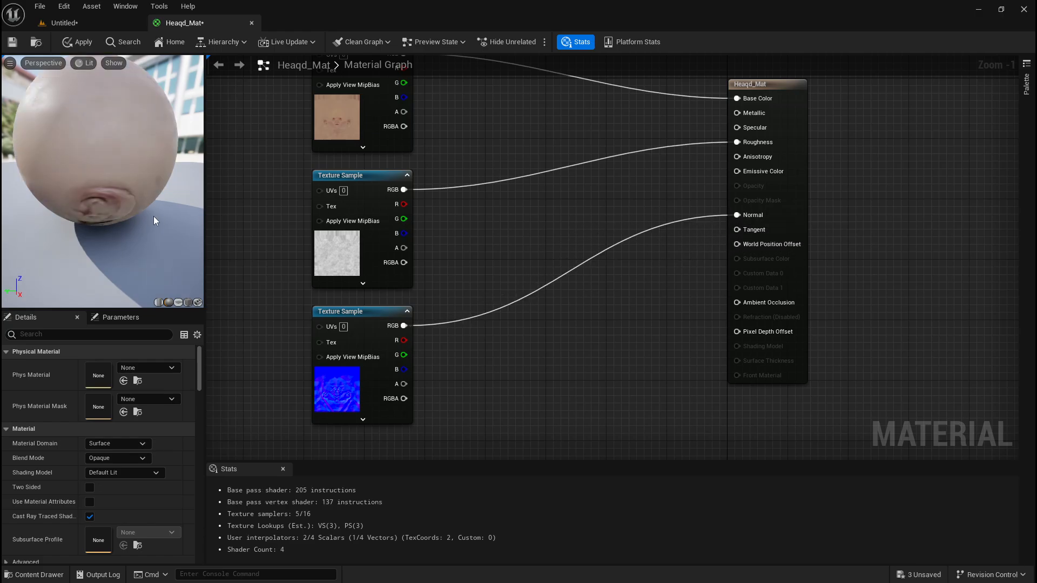
# Switch the material preview shape to a plane and examine the face textures on it up close
pyautogui.click(174, 303)
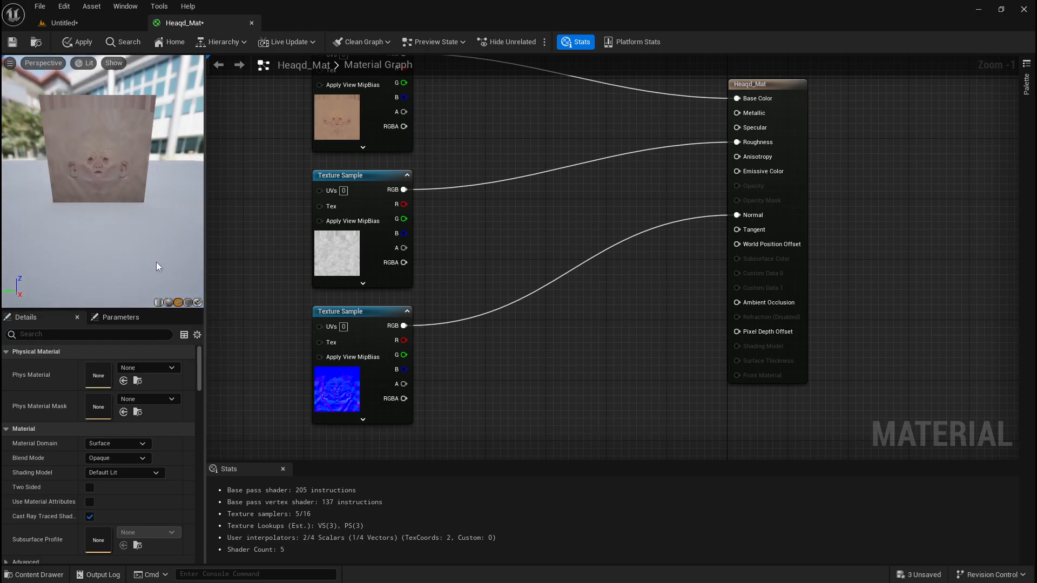
pyautogui.scroll(-3, 158, 267)
pyautogui.scroll(6, 110, 212)
pyautogui.moveTo(110, 212); pyautogui.dragTo(102, 254, button='middle')
pyautogui.moveTo(103, 216)
pyautogui.mouseDown()
pyautogui.moveTo(111, 208)
pyautogui.moveTo(81, 202)
pyautogui.moveTo(89, 187)
pyautogui.moveTo(59, 179)
pyautogui.moveTo(158, 196)
pyautogui.moveTo(49, 193)
pyautogui.moveTo(137, 199)
pyautogui.moveTo(65, 198)
pyautogui.moveTo(92, 215)
pyautogui.mouseUp()
pyautogui.scroll(3, 81, 184)
pyautogui.scroll(5, 92, 196)
pyautogui.scroll(3, 100, 199)
pyautogui.scroll(-5, 100, 198)
pyautogui.scroll(2, 99, 199)
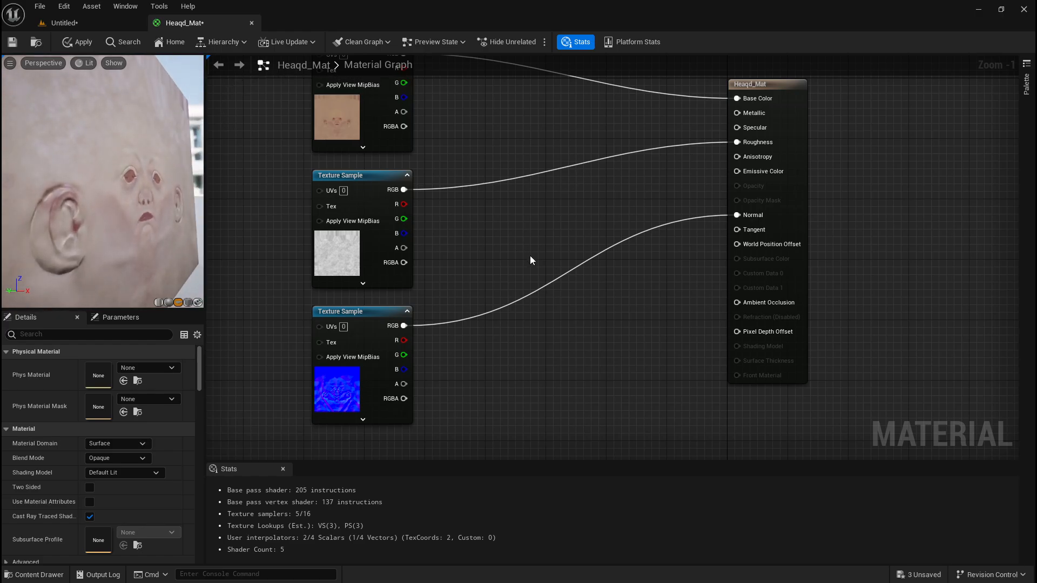
# Reposition the Heaqd_Mat node lower and closer to the texture samples
pyautogui.moveTo(579, 231); pyautogui.dragTo(539, 314, button='right')
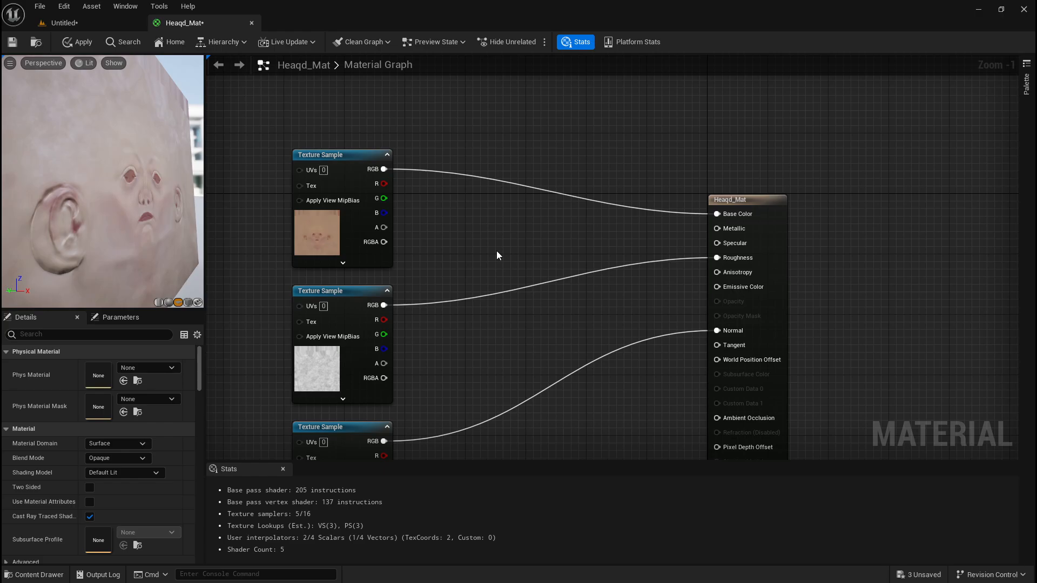
pyautogui.scroll(1, 738, 249)
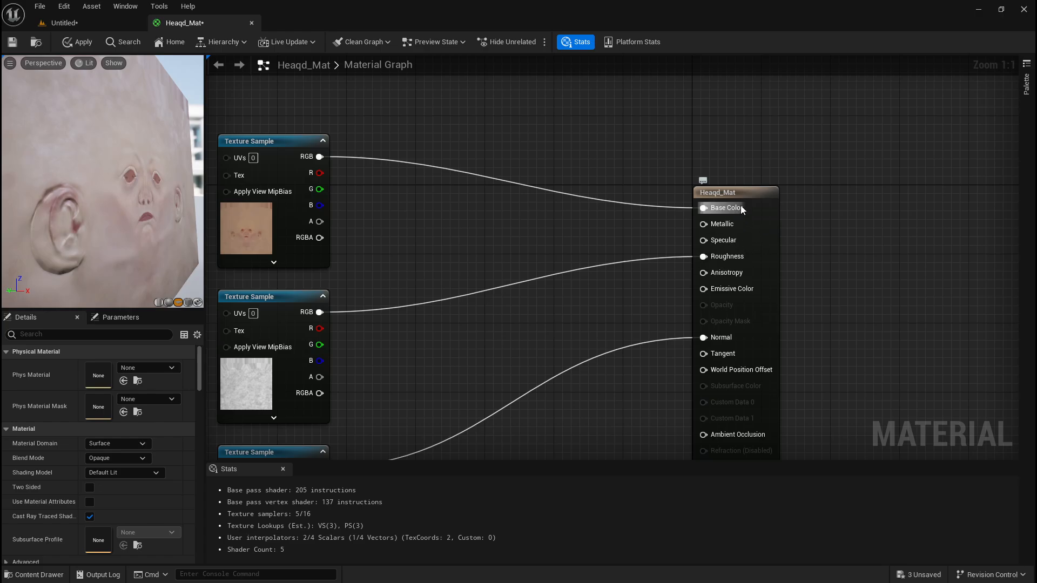
pyautogui.moveTo(744, 199); pyautogui.dragTo(731, 248)
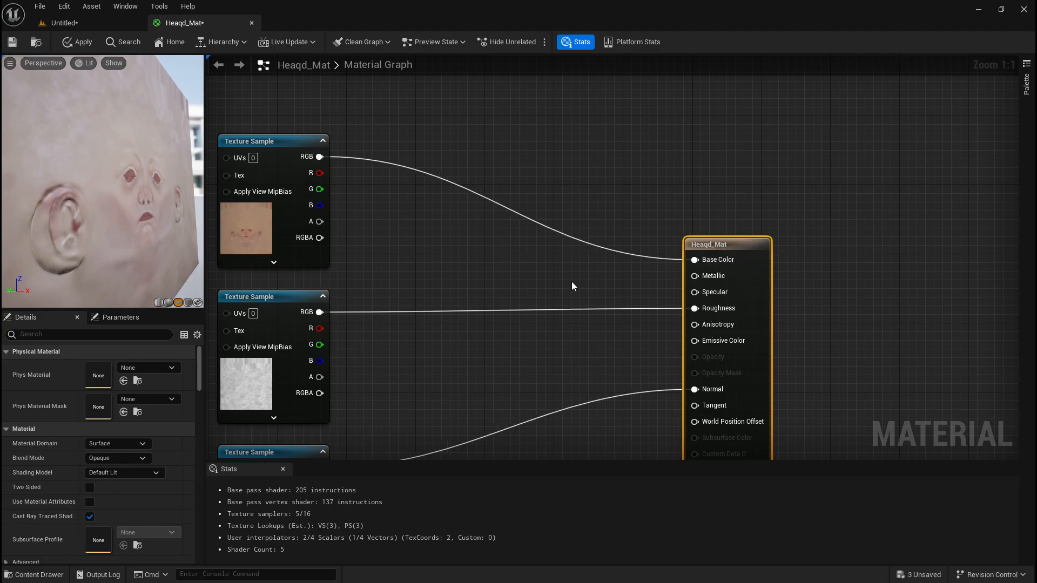
pyautogui.moveTo(713, 246); pyautogui.dragTo(665, 247)
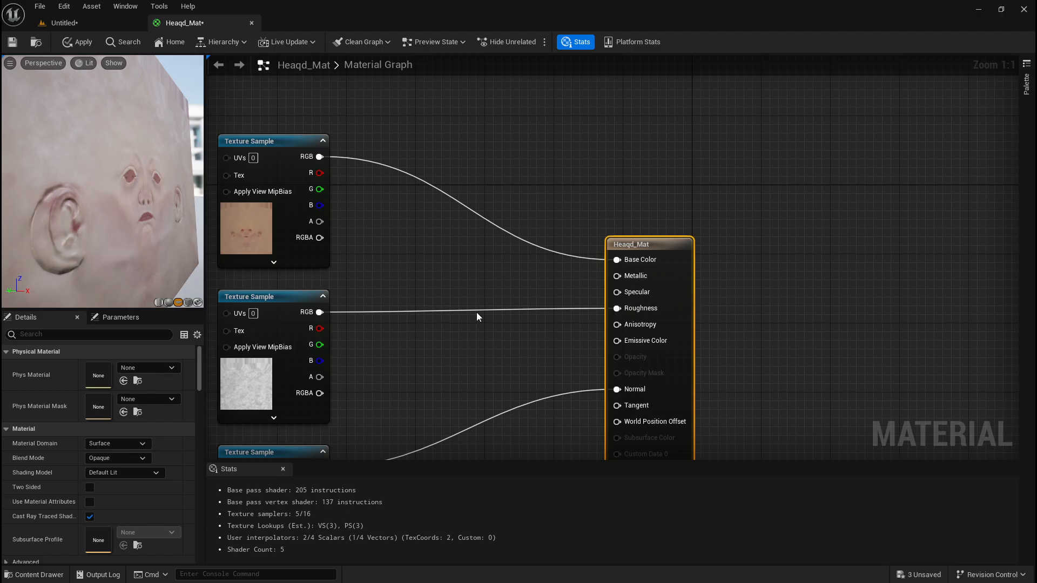
# Add a Constant node and place it beside the texture samples, between the Base Color and Roughness connections
pyautogui.rightClick(413, 271)
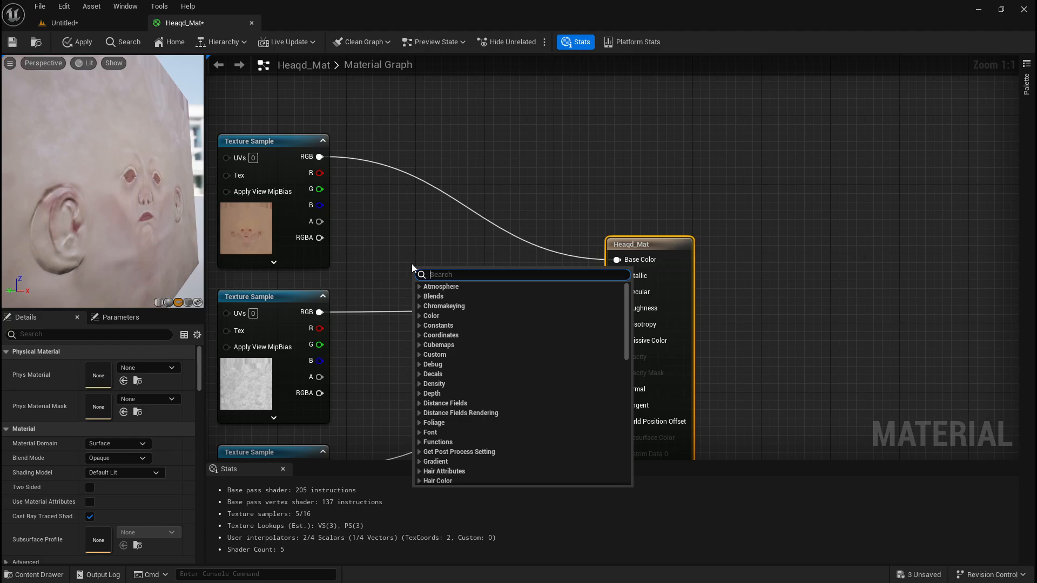
pyautogui.write('const')
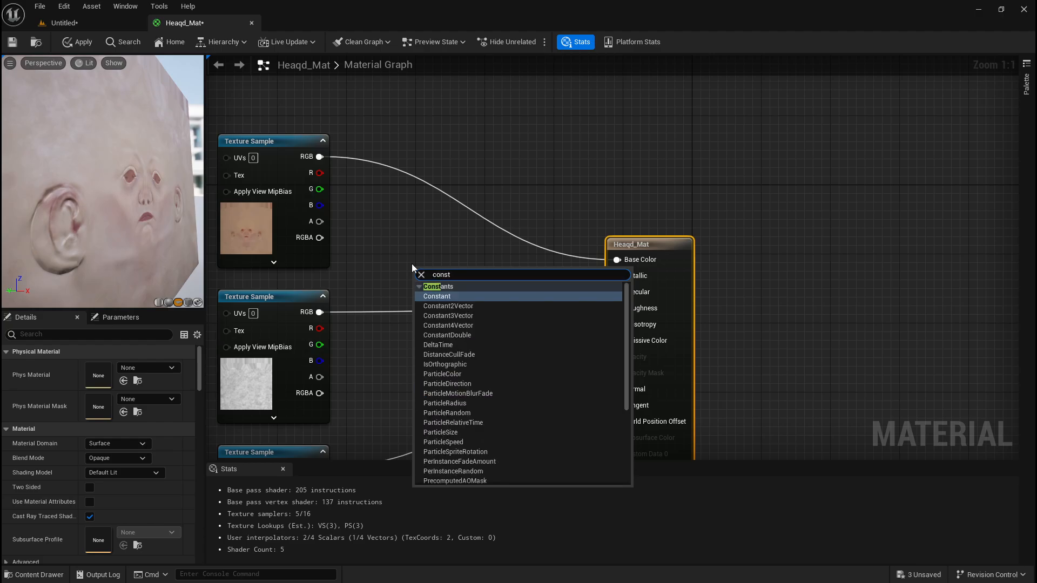
pyautogui.press('Return')
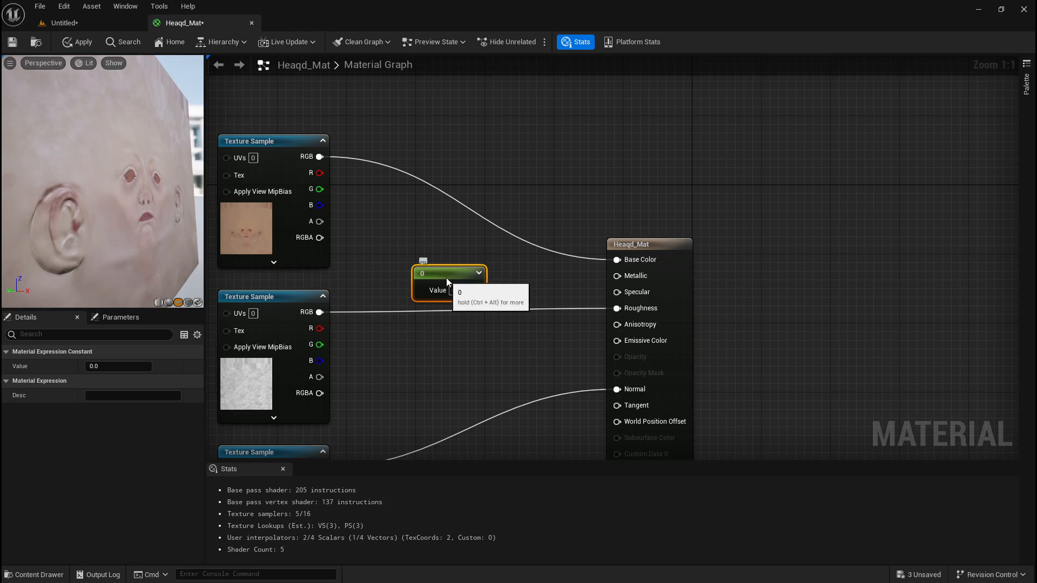
pyautogui.moveTo(446, 277); pyautogui.dragTo(408, 266)
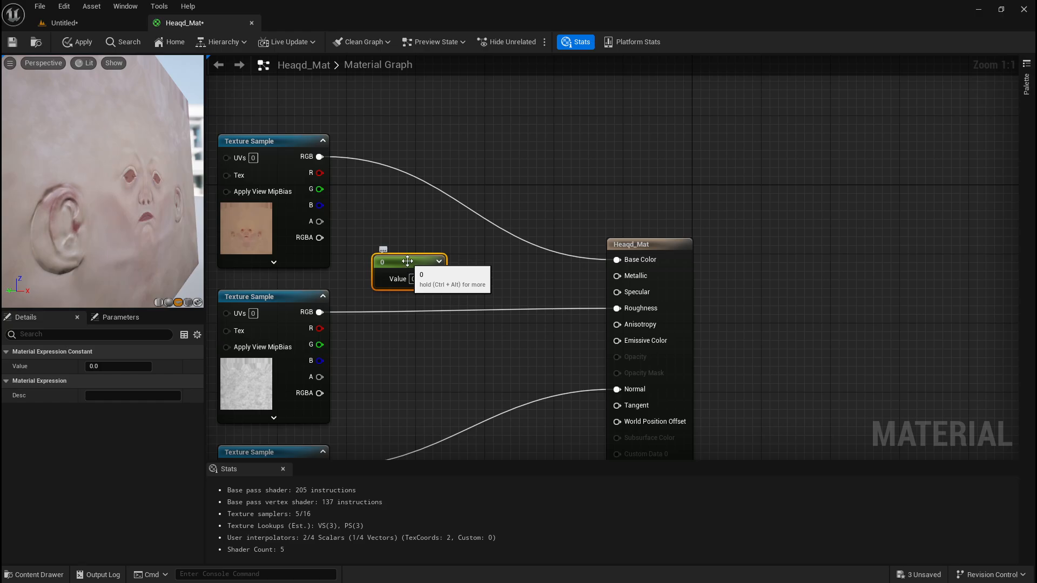
pyautogui.rightClick(515, 209)
pyautogui.write('cio')
pyautogui.press('BackSpace')
pyautogui.press('BackSpace')
pyautogui.press('BackSpace')
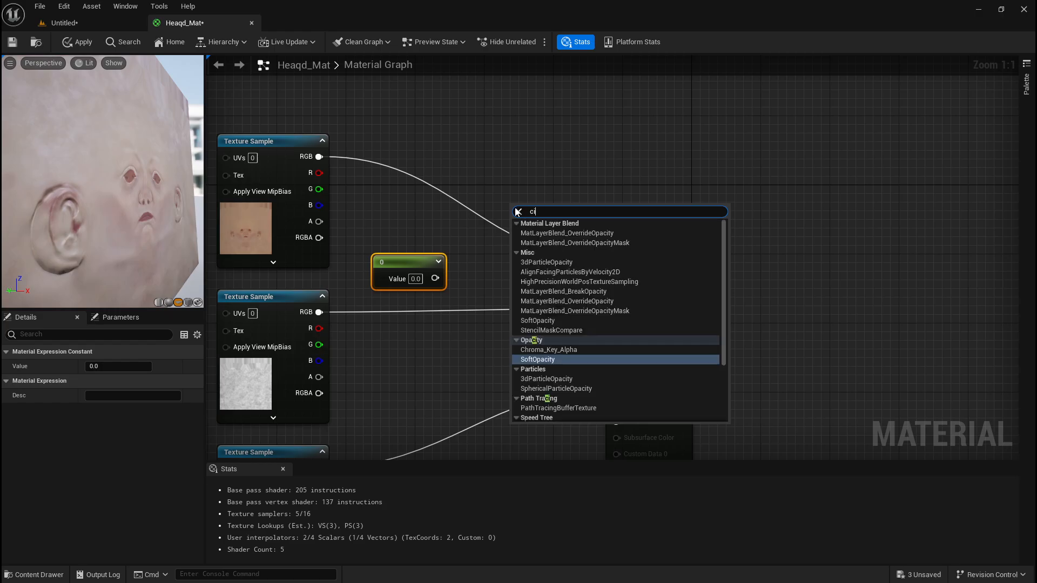
pyautogui.rightClick(517, 167)
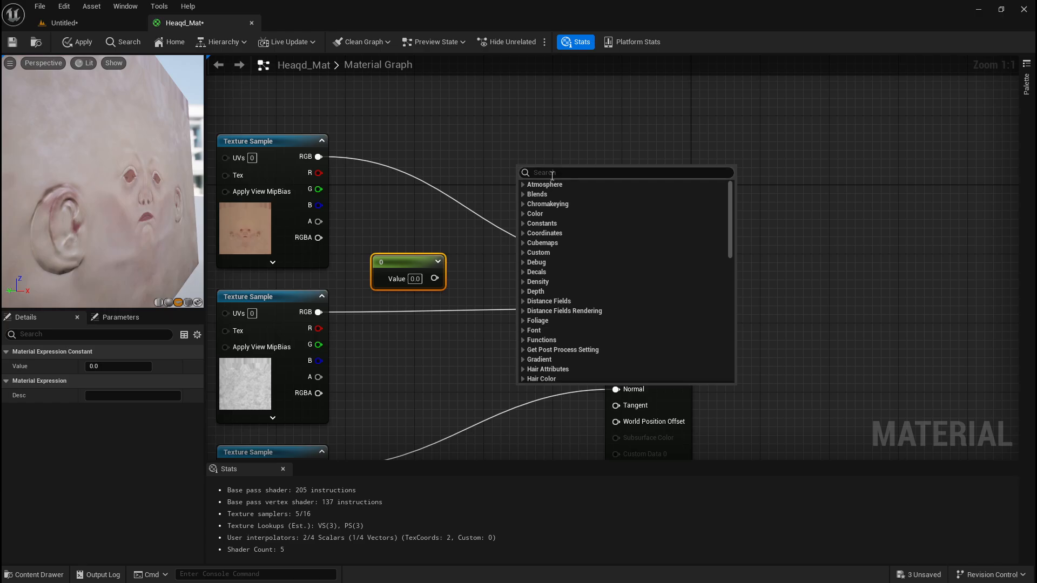
pyautogui.write('con')
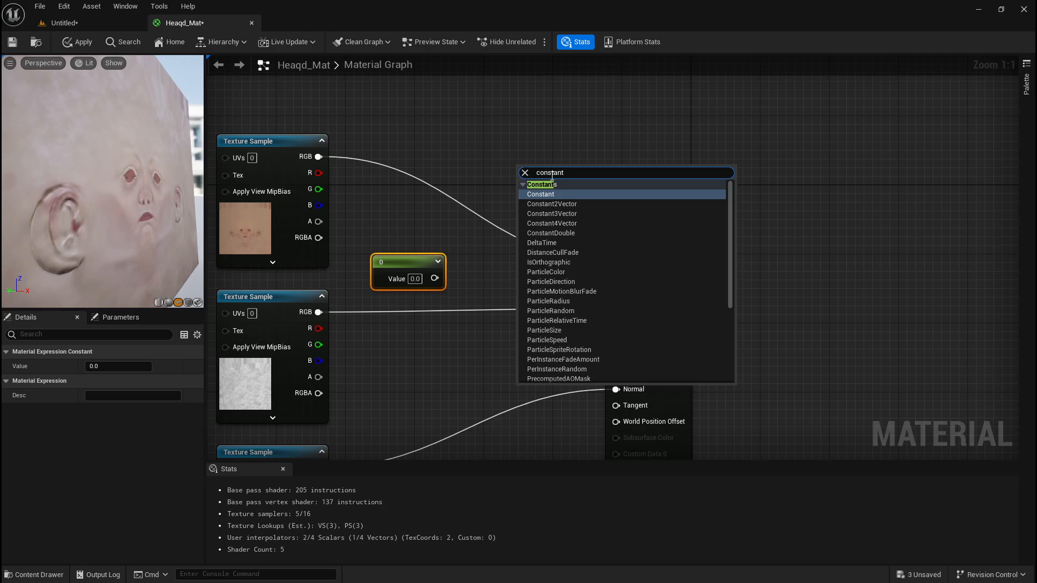
pyautogui.write('stant')
pyautogui.press('Down')
pyautogui.press('Down')
pyautogui.press('Return')
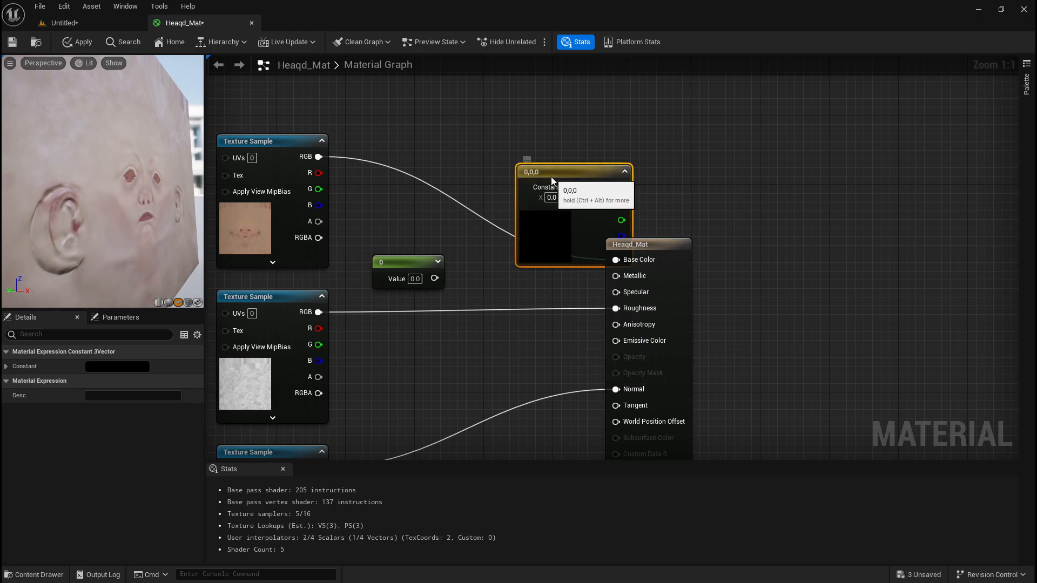
pyautogui.moveTo(553, 181); pyautogui.dragTo(518, 125)
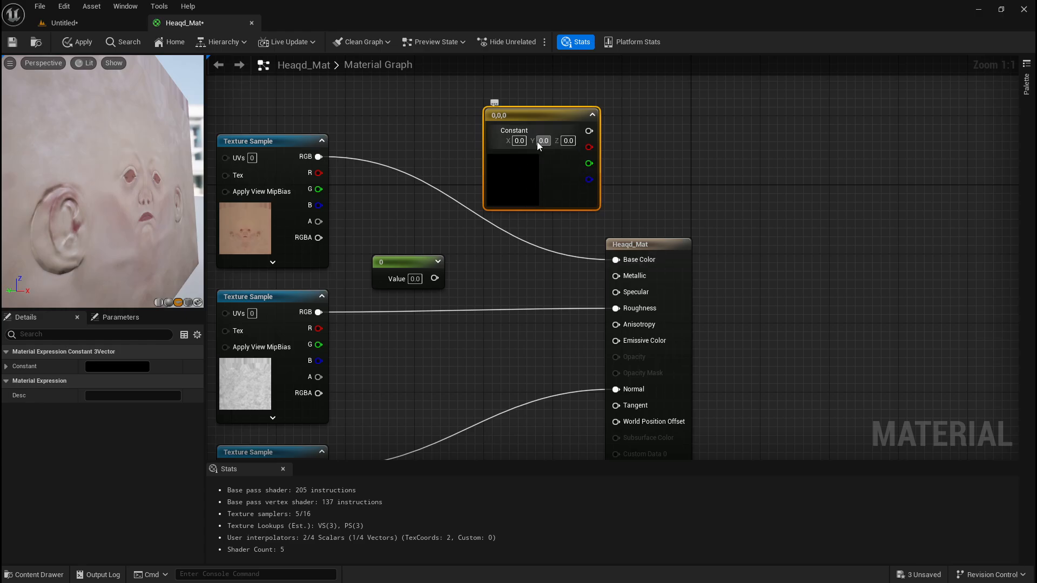
pyautogui.press('Delete')
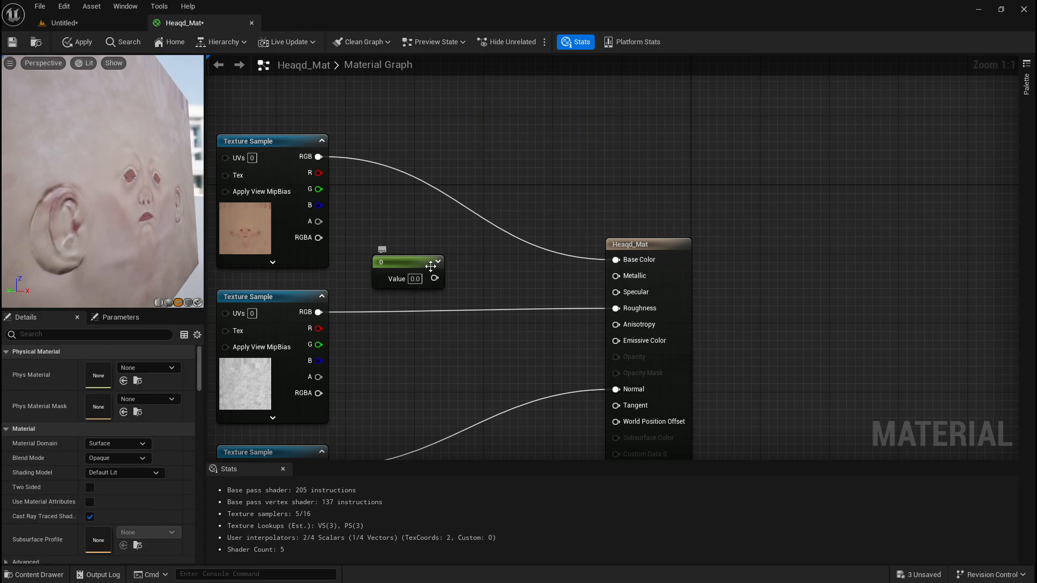
# Connect the Constant node's output to the Specular input of Heaqd_Mat and inspect the preview from another angle
pyautogui.moveTo(431, 266); pyautogui.dragTo(407, 276)
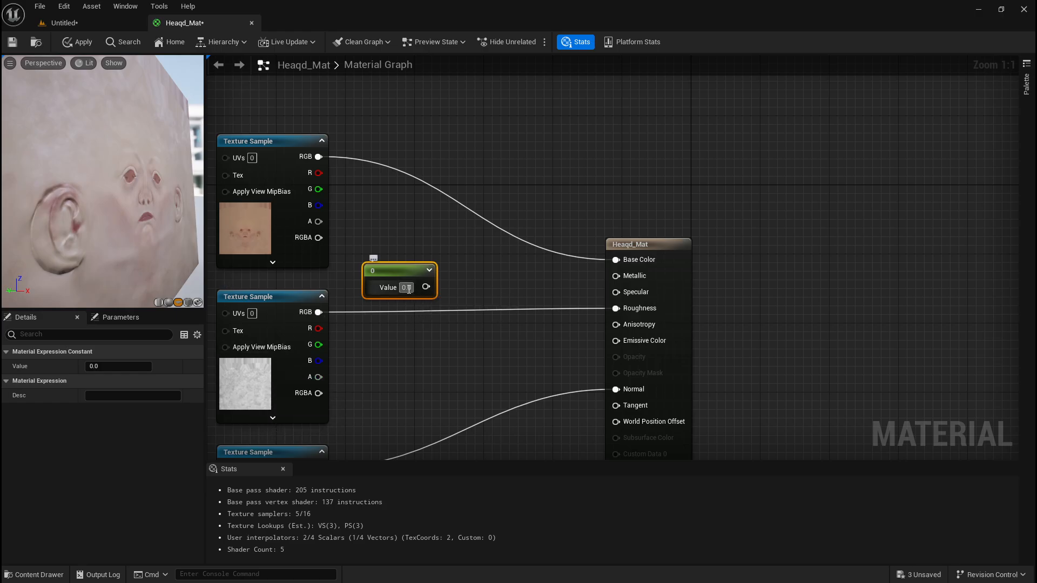
pyautogui.moveTo(426, 287); pyautogui.dragTo(623, 293)
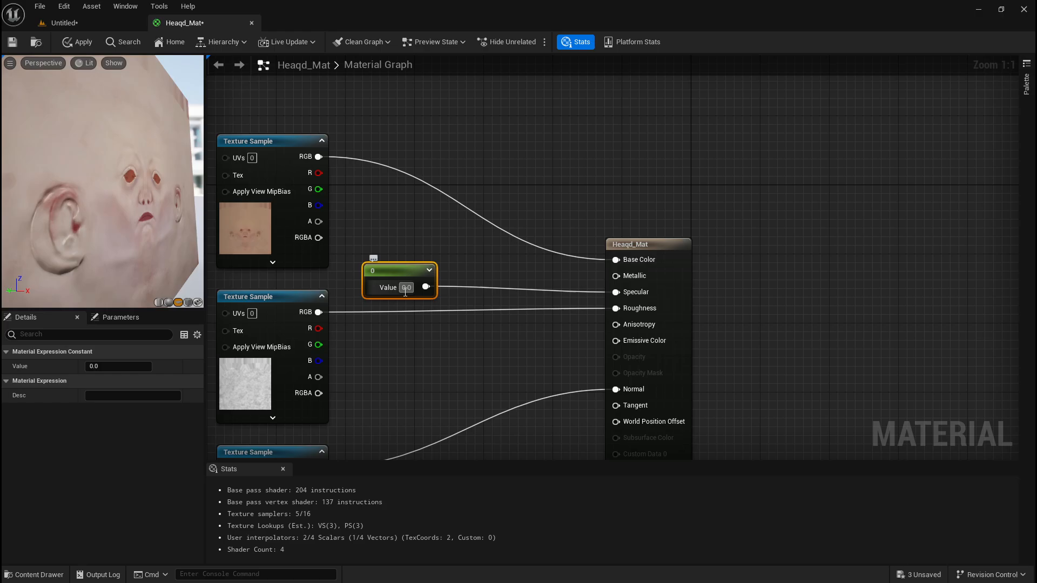
pyautogui.moveTo(141, 216); pyautogui.dragTo(113, 217, button='right')
pyautogui.moveTo(124, 216); pyautogui.dragTo(46, 217)
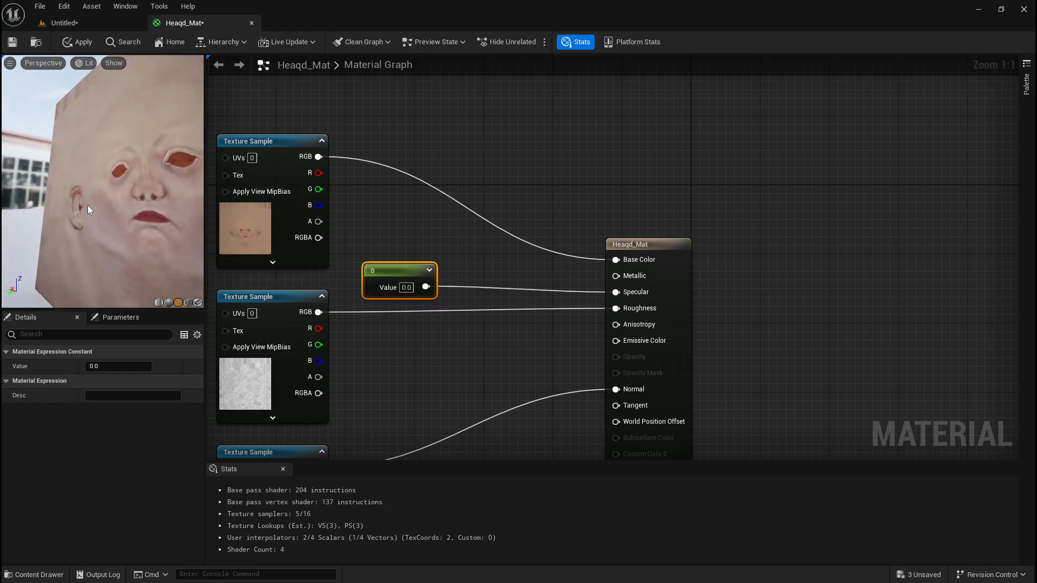
# Set the Specular constant's value to 1 and inspect the shine on the preview
pyautogui.write('1')
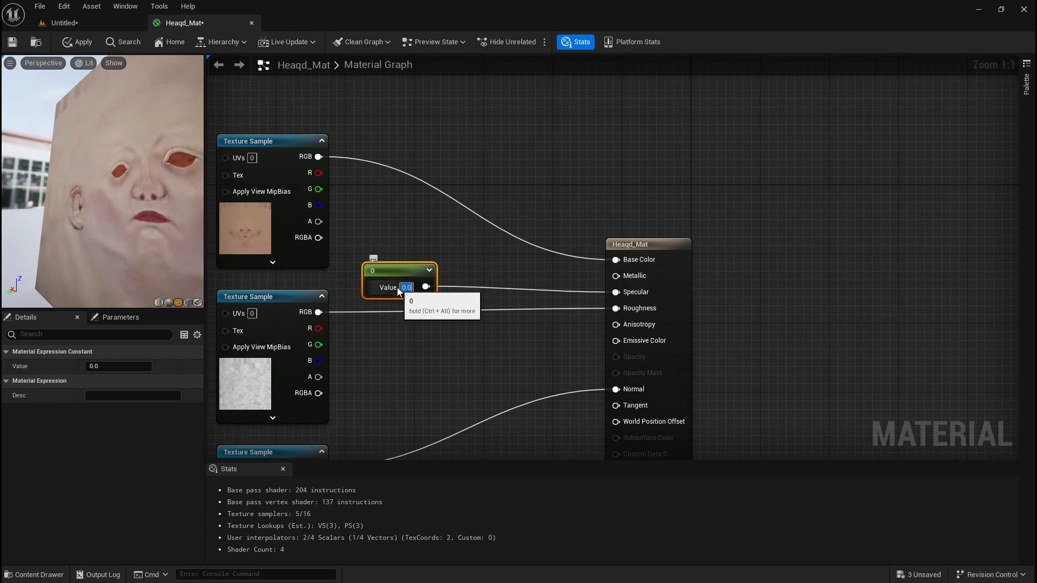
pyautogui.press('Return')
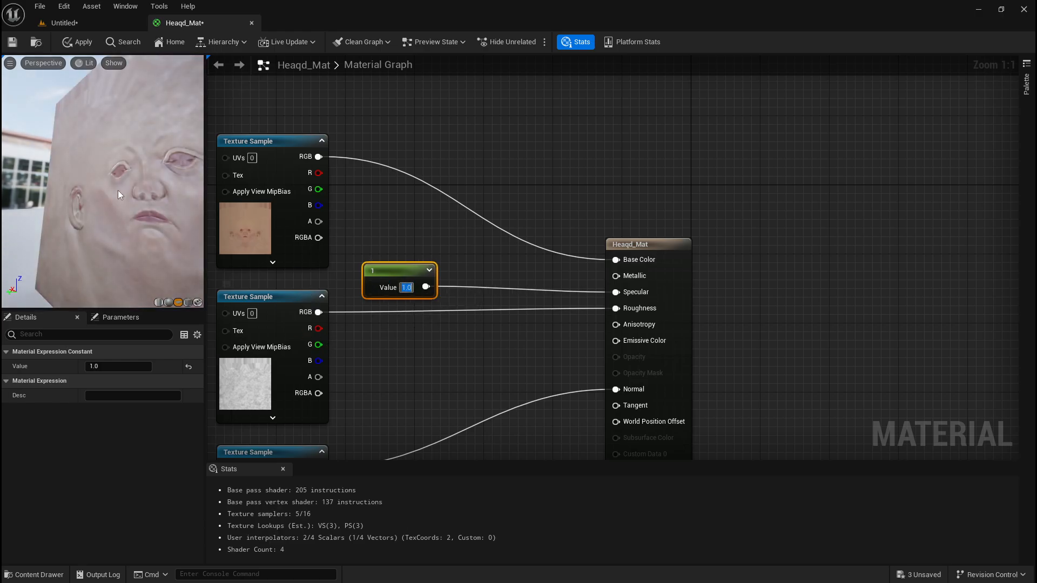
pyautogui.moveTo(49, 174); pyautogui.dragTo(104, 188)
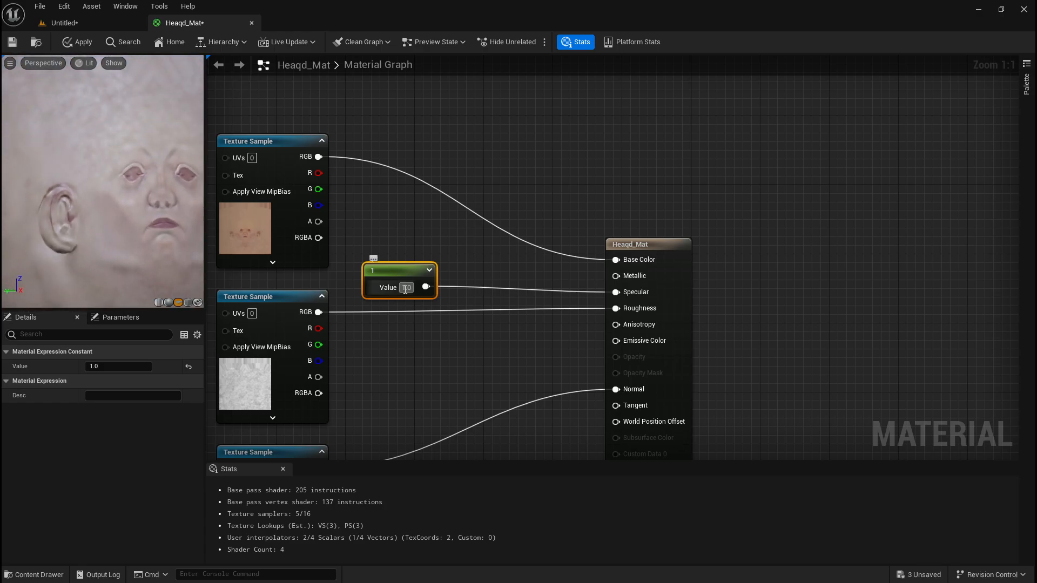
# Set the value of the Constant node feeding Specular to 0.25
pyautogui.write('0.25')
pyautogui.press('Return')
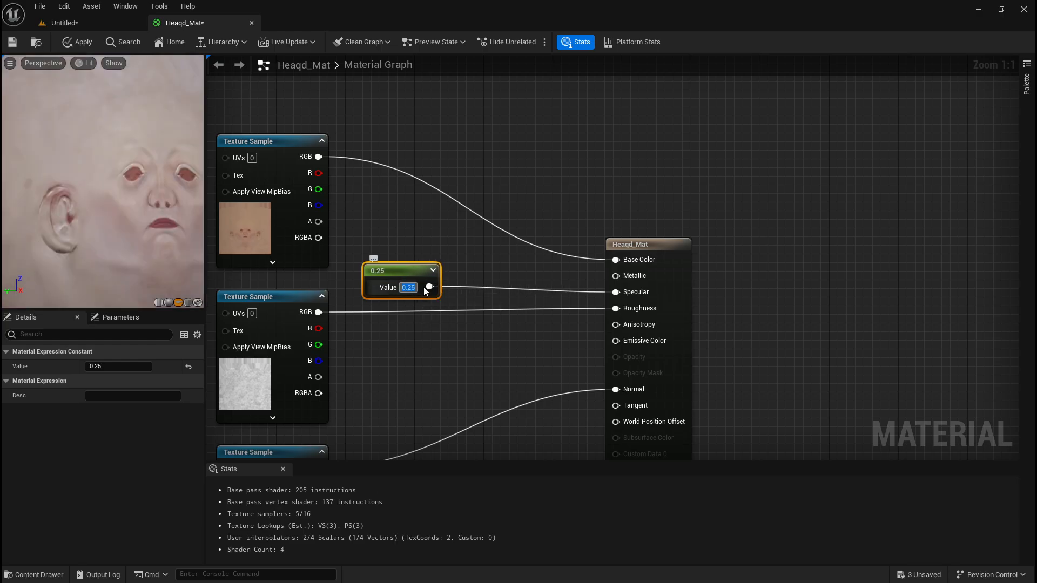
pyautogui.scroll(-5, 489, 290)
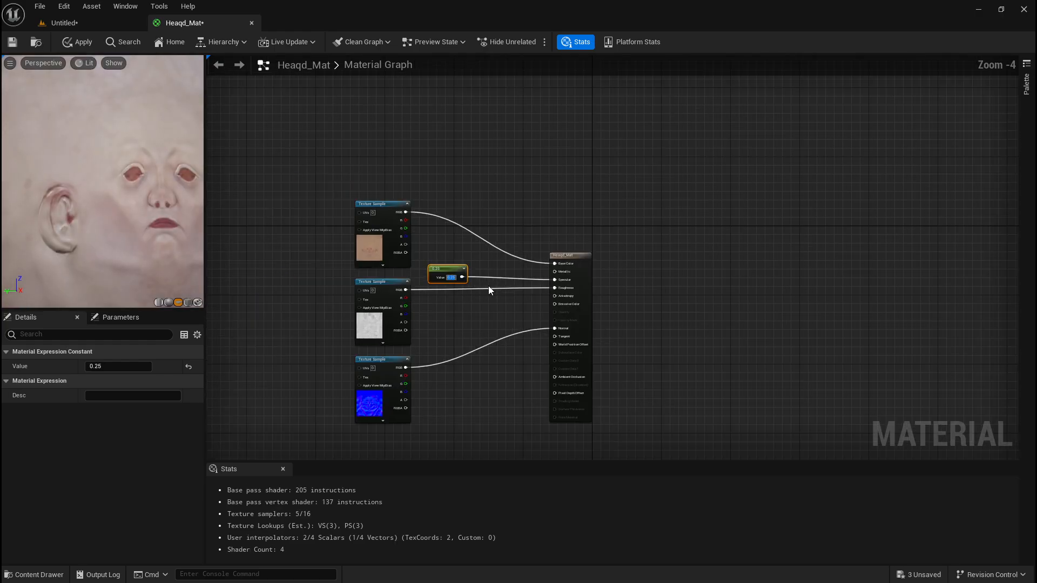
# Move the 0.25 Constant node slightly closer to the Specular input, in the gap between the Base Color and Roughness connections
pyautogui.moveTo(489, 286); pyautogui.dragTo(517, 287, button='right')
pyautogui.click(486, 319)
pyautogui.scroll(4, 484, 318)
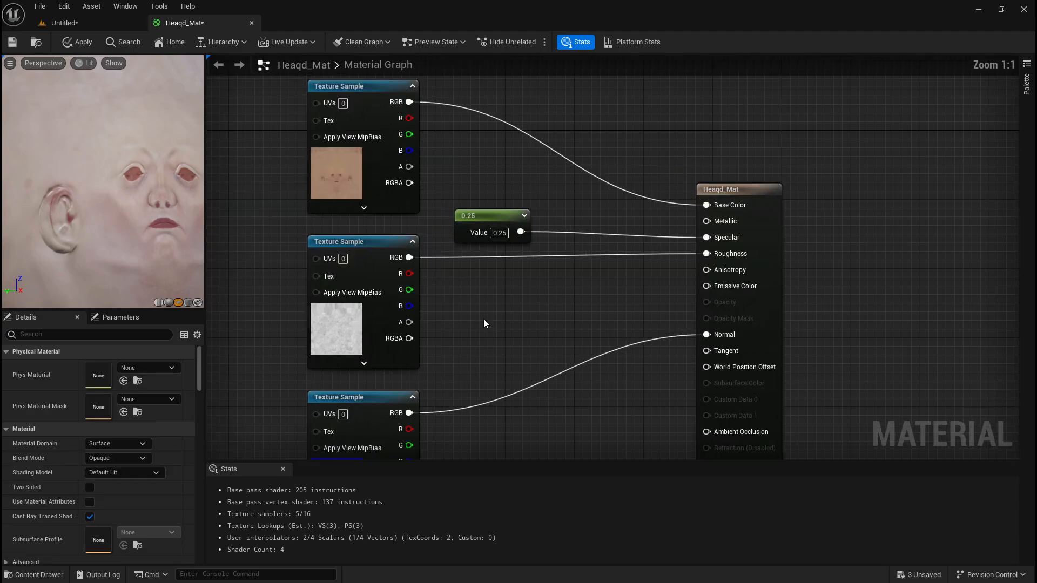
pyautogui.moveTo(483, 219); pyautogui.dragTo(501, 208)
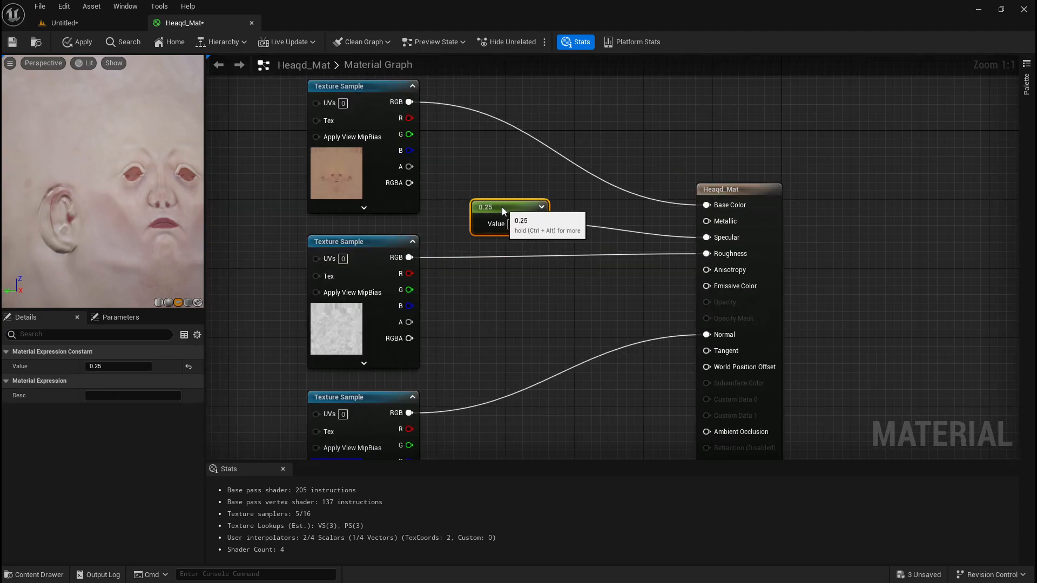
pyautogui.moveTo(713, 222); pyautogui.dragTo(570, 224, button='right')
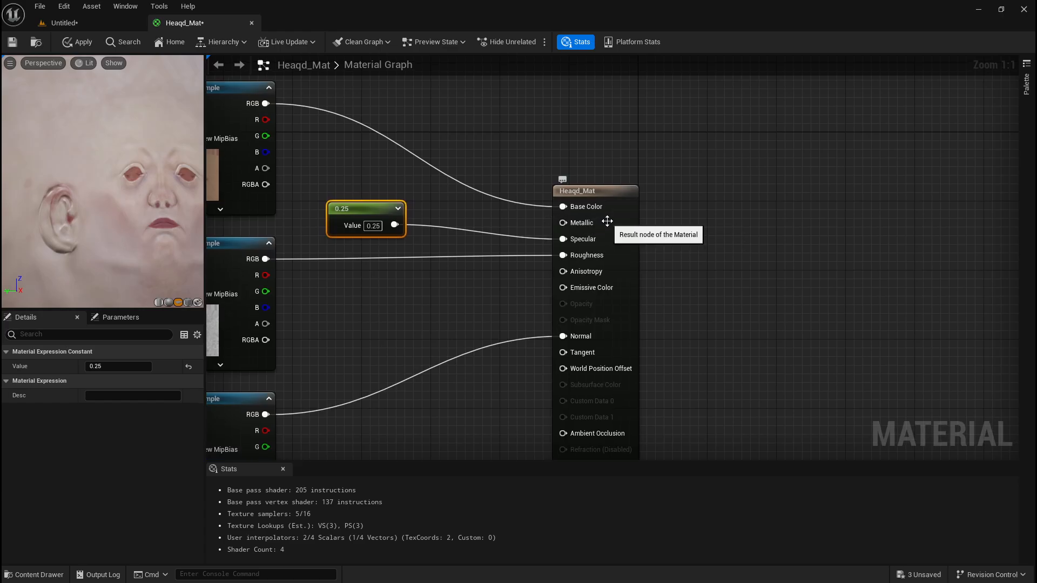
pyautogui.moveTo(458, 199); pyautogui.dragTo(597, 235, button='right')
pyautogui.scroll(-1, 447, 219)
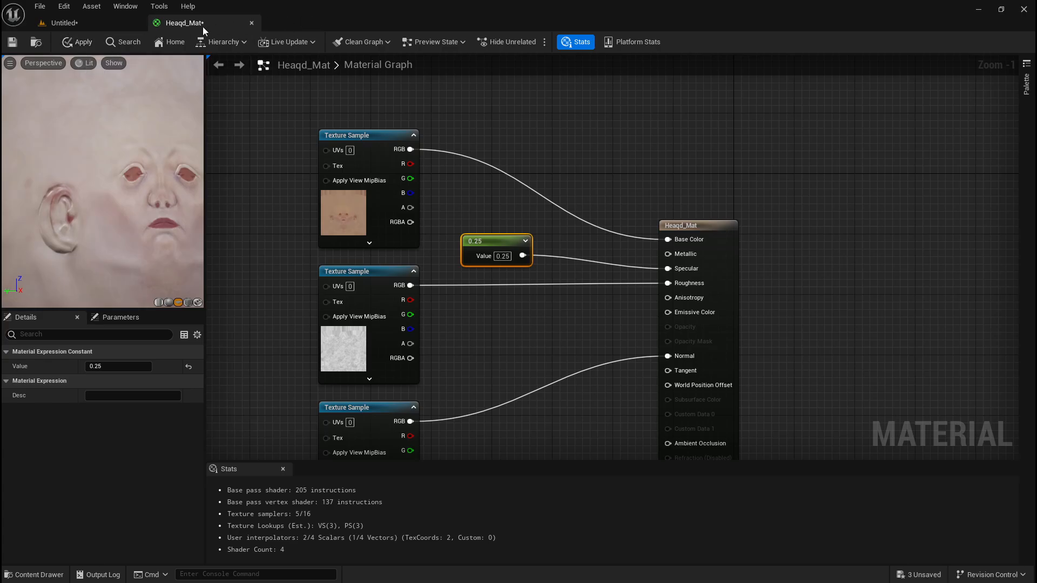
# Detach the Heaqd_Mat material editor into a floating window, then apply and save the material changes
pyautogui.moveTo(203, 27); pyautogui.dragTo(614, 154)
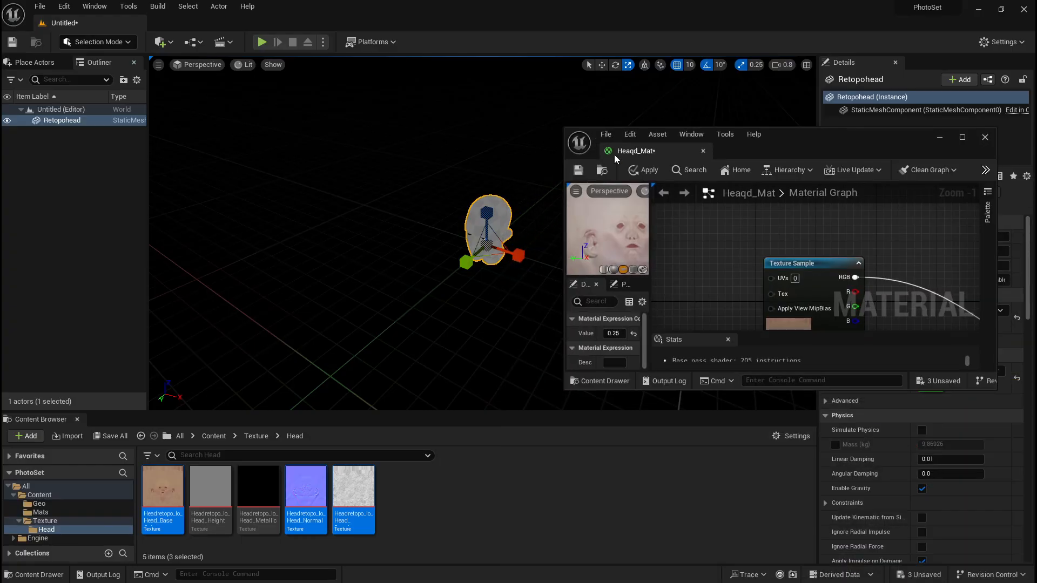
pyautogui.moveTo(738, 246); pyautogui.dragTo(700, 182, button='right')
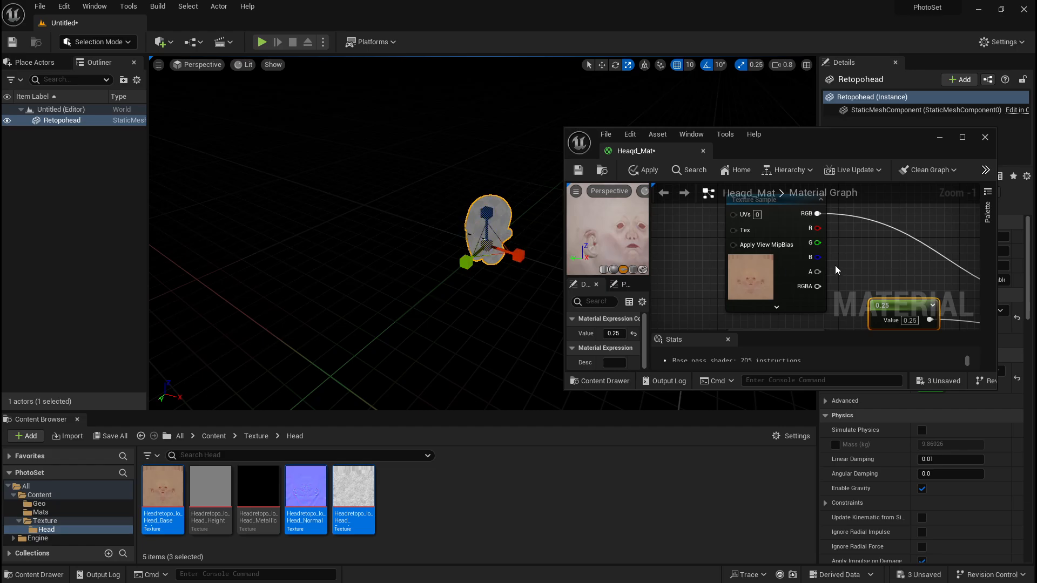
pyautogui.click(644, 171)
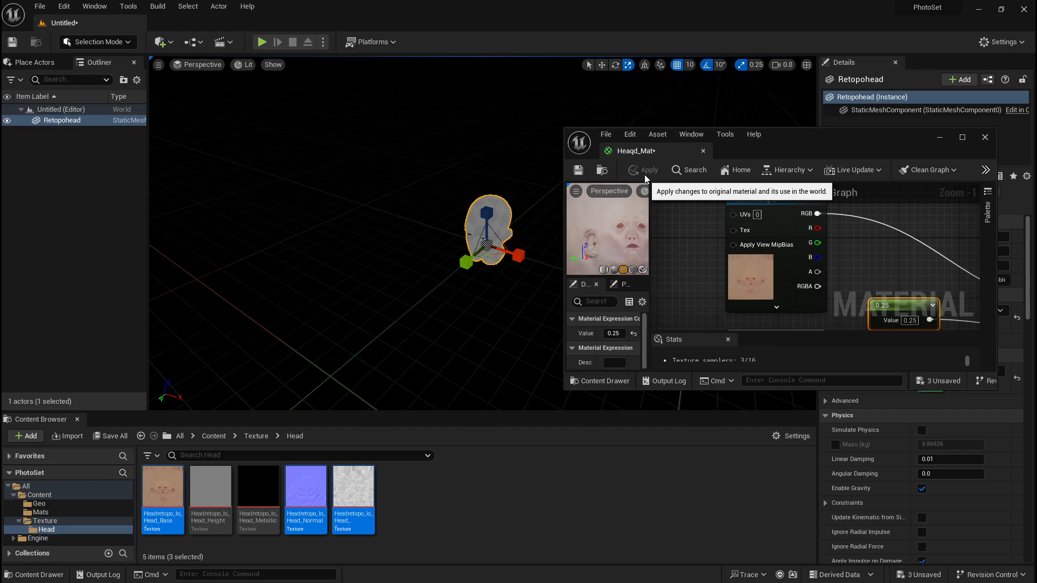
pyautogui.click(582, 171)
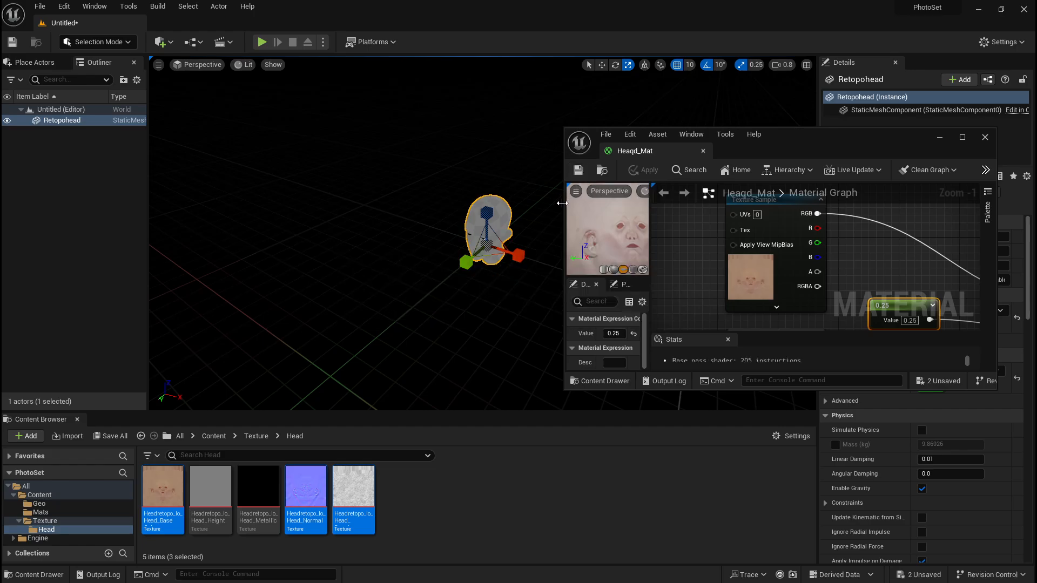
# Dock the floating Heaqd_Mat editor back beside the Untitled level editor
pyautogui.moveTo(693, 153); pyautogui.dragTo(255, 27)
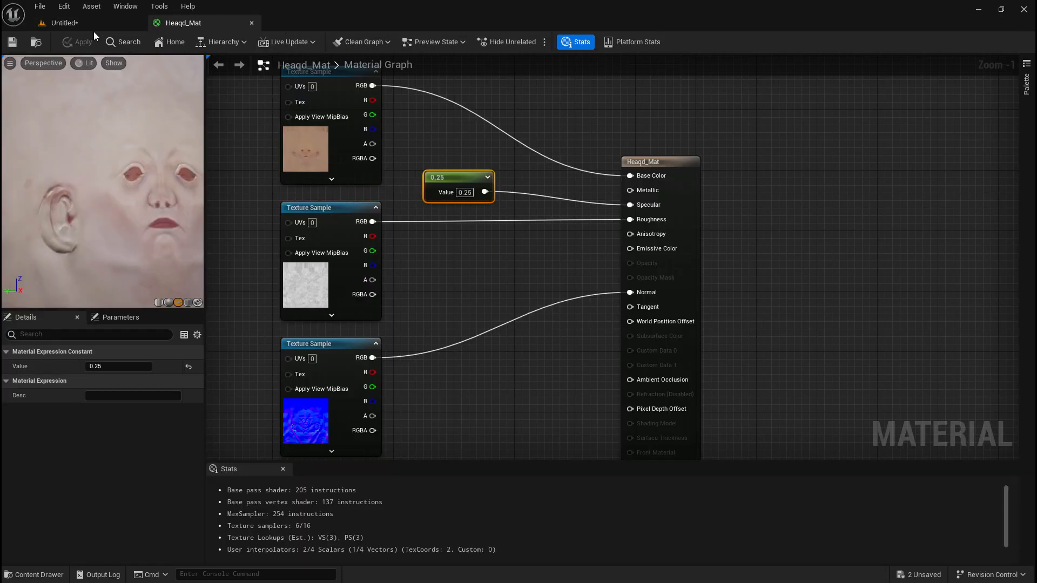
pyautogui.moveTo(183, 22); pyautogui.dragTo(348, 213)
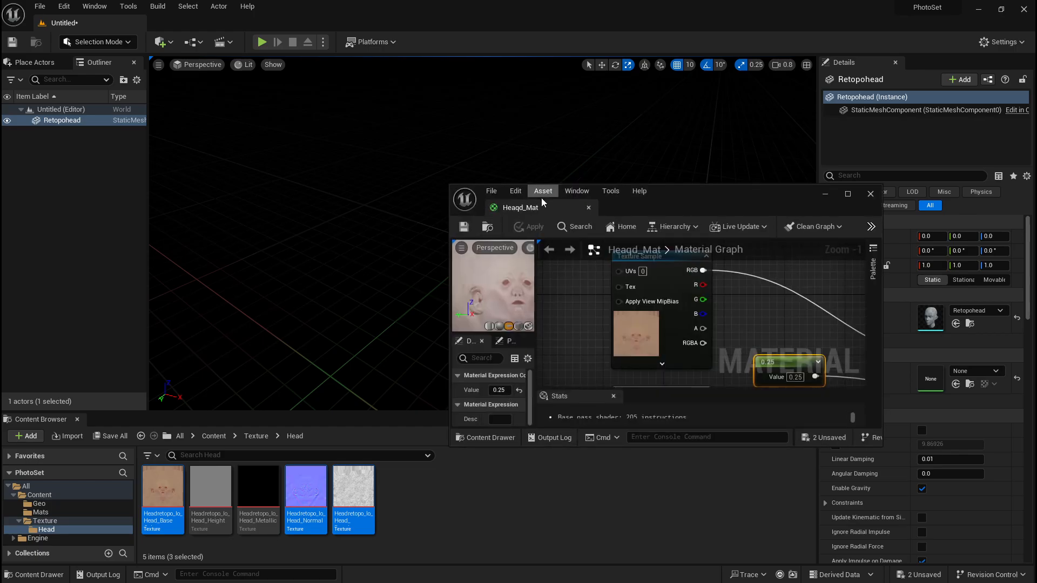
pyautogui.moveTo(542, 198); pyautogui.dragTo(153, 26)
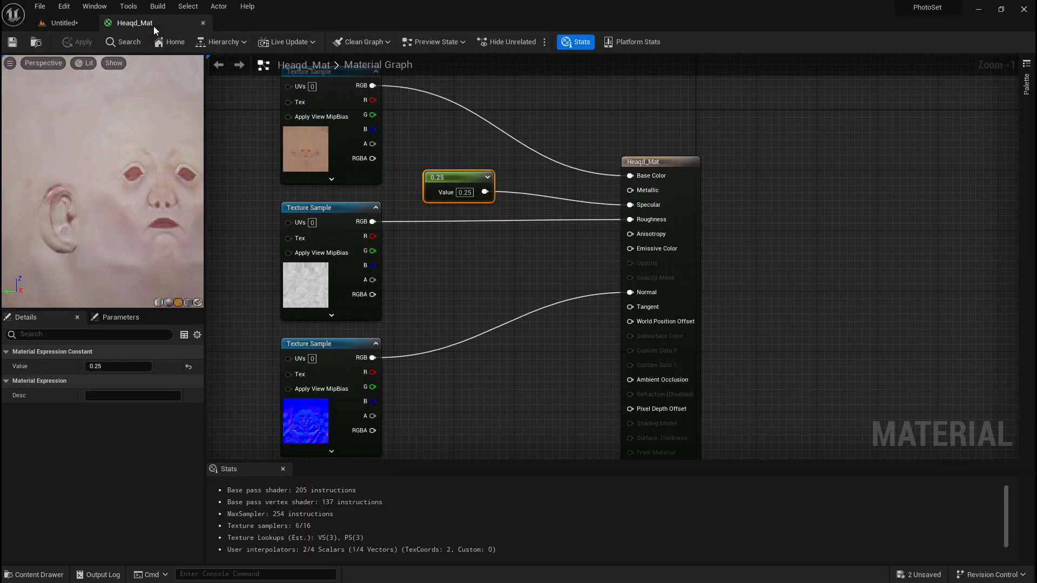
# Return to the Untitled level and open the Retopohead static mesh from the Geo folder for editing
pyautogui.click(89, 22)
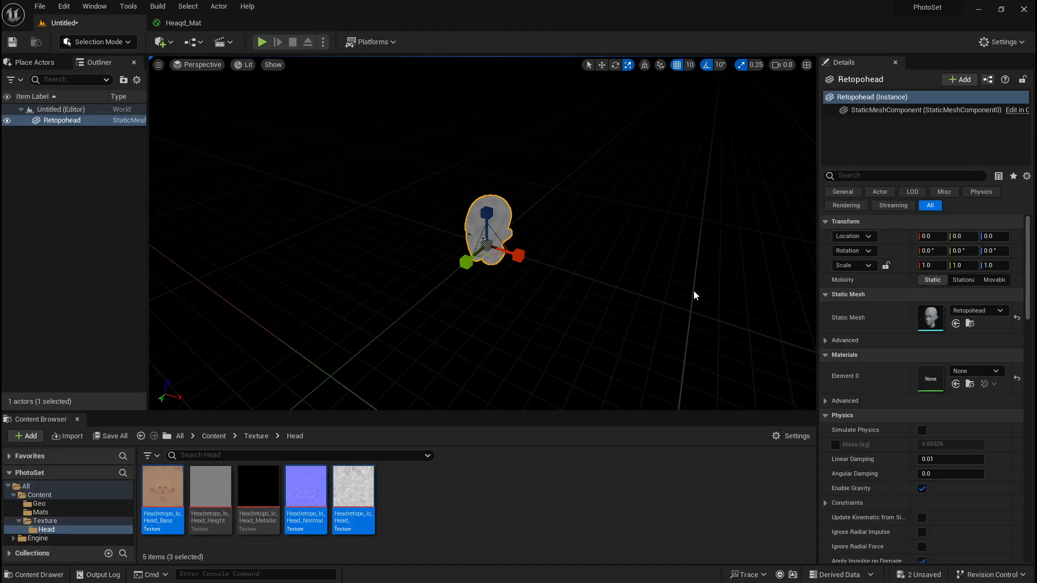
pyautogui.click(211, 436)
pyautogui.doubleClick(178, 485)
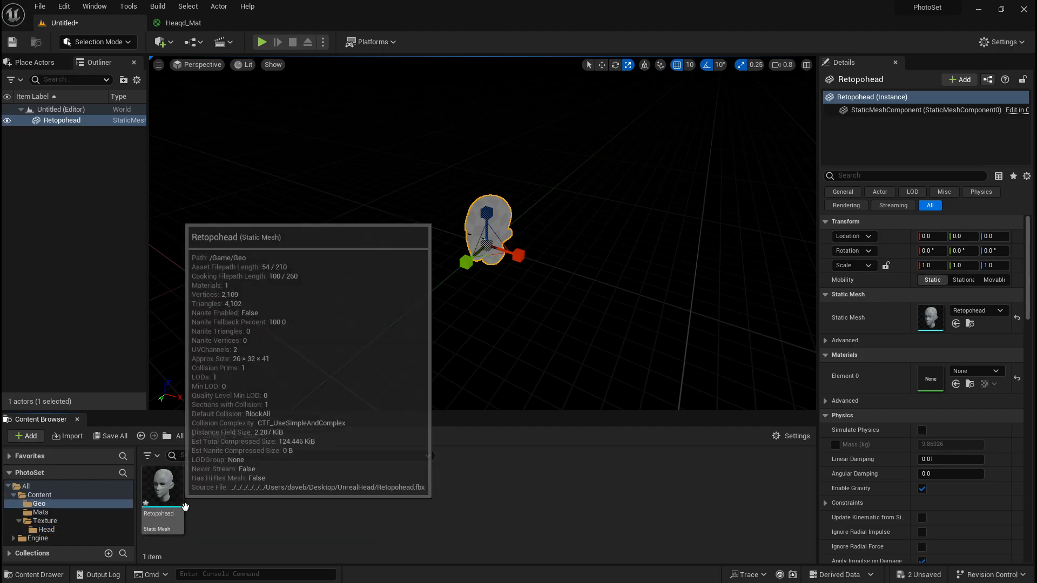
pyautogui.doubleClick(184, 505)
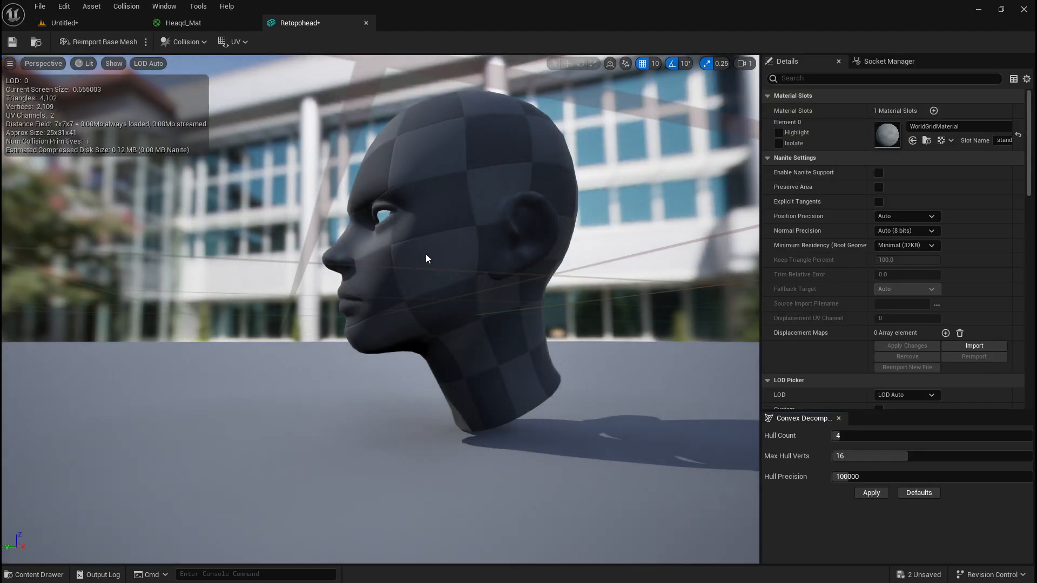
# Examine the Retopohead mesh from several angles and open the material choices for its Element 0 slot
pyautogui.moveTo(426, 259); pyautogui.dragTo(481, 324)
pyautogui.moveTo(426, 260); pyautogui.dragTo(426, 302, button='right')
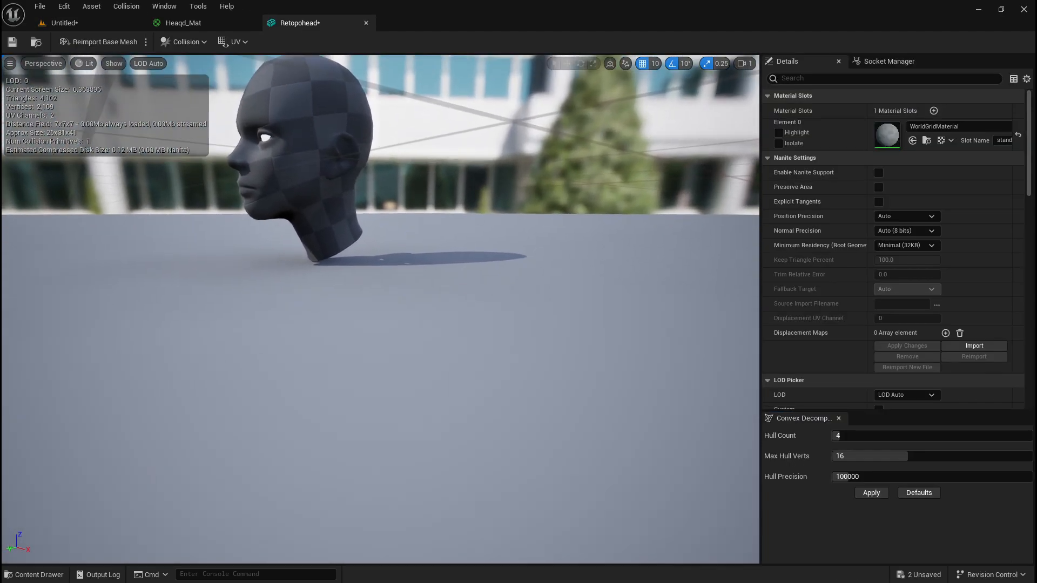
pyautogui.moveTo(384, 268); pyautogui.dragTo(481, 235, button='right')
pyautogui.press('f')
pyautogui.press('s')
pyautogui.press('a')
pyautogui.scroll(-2, 384, 269)
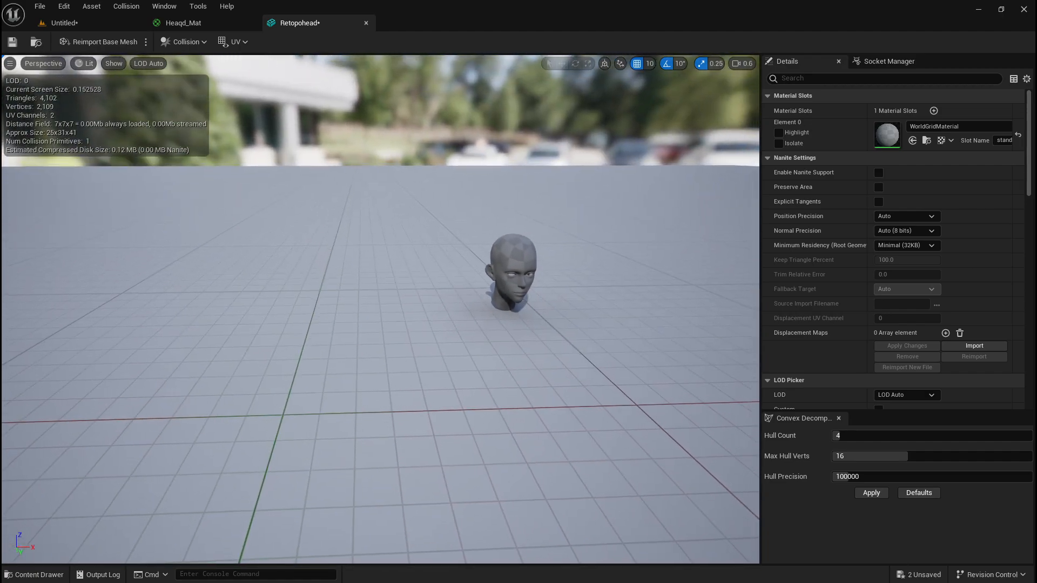
pyautogui.press('d')
pyautogui.moveTo(413, 296); pyautogui.dragTo(308, 289, button='right')
pyautogui.press('w')
pyautogui.scroll(-2, 413, 296)
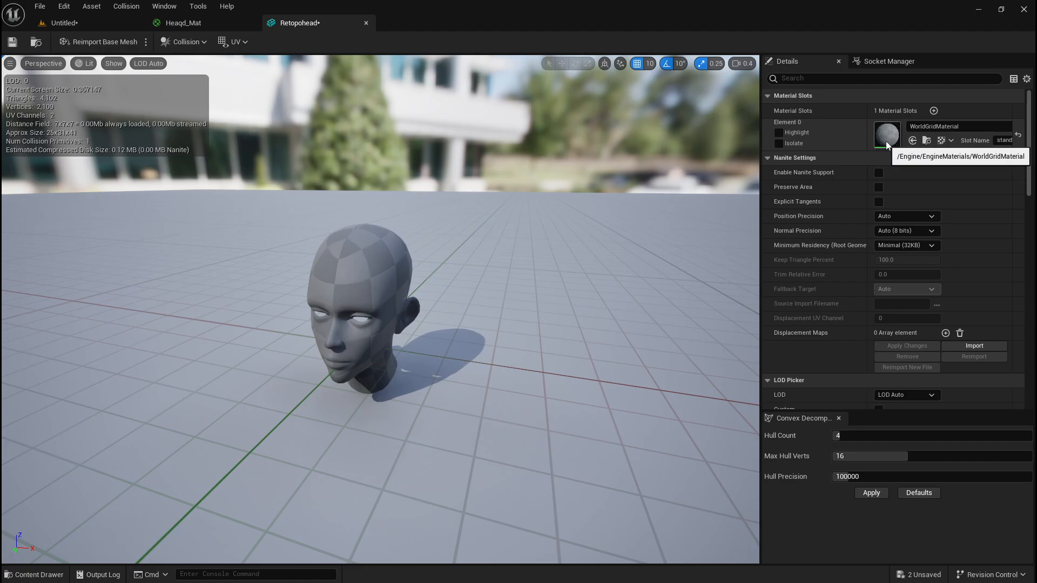
pyautogui.click(960, 127)
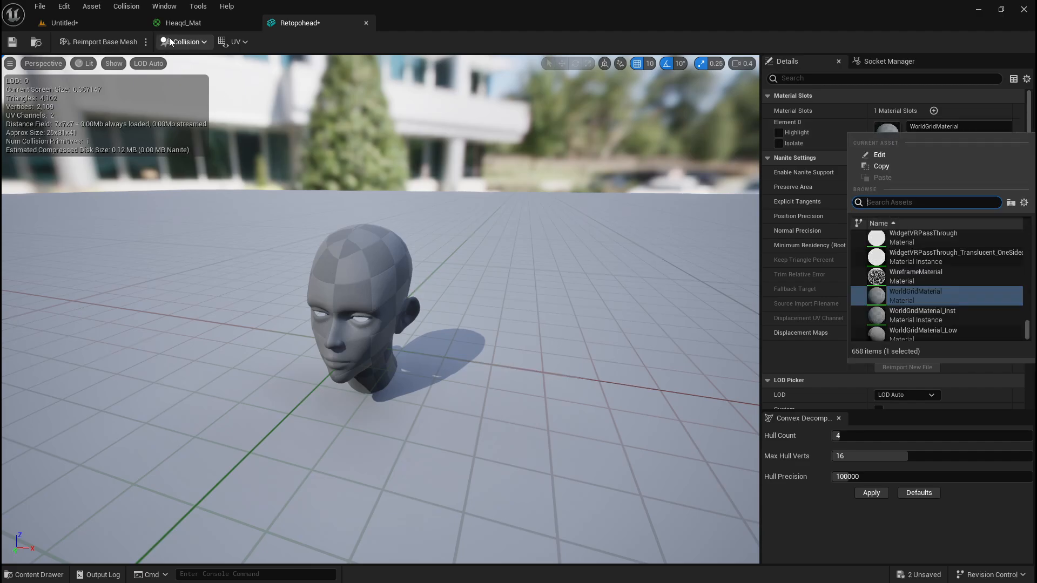
# Return to the Untitled level and rename the Heaqd_Mat material in the Mats folder to Head_Mat
pyautogui.click(115, 20)
pyautogui.click(211, 442)
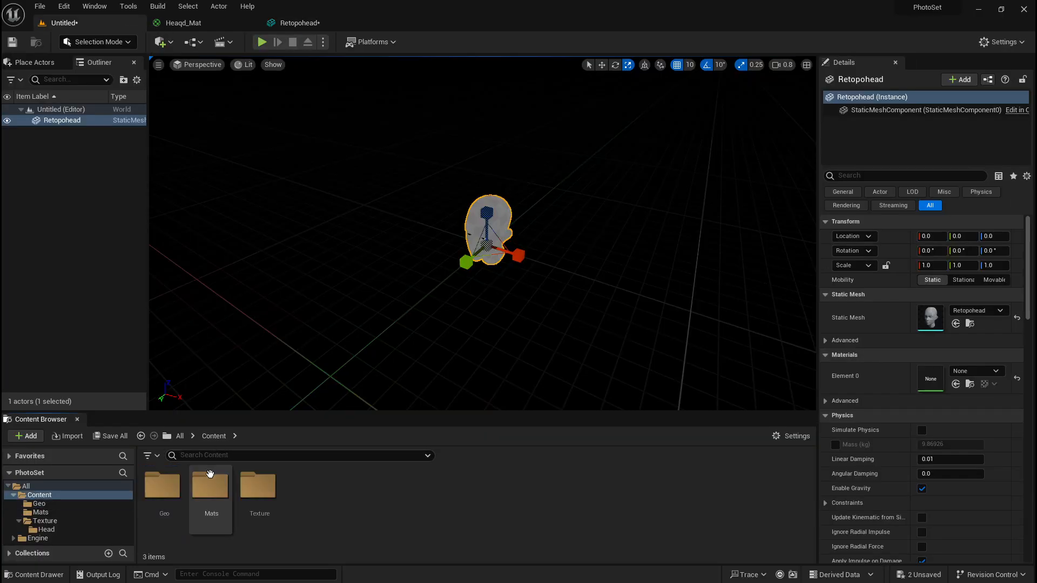
pyautogui.doubleClick(208, 486)
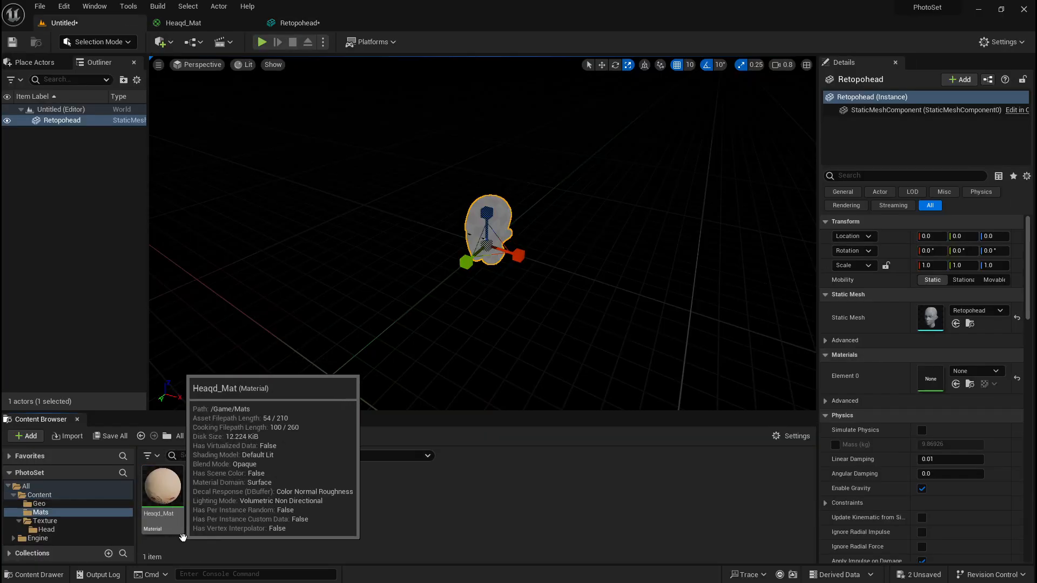
pyautogui.click(164, 514)
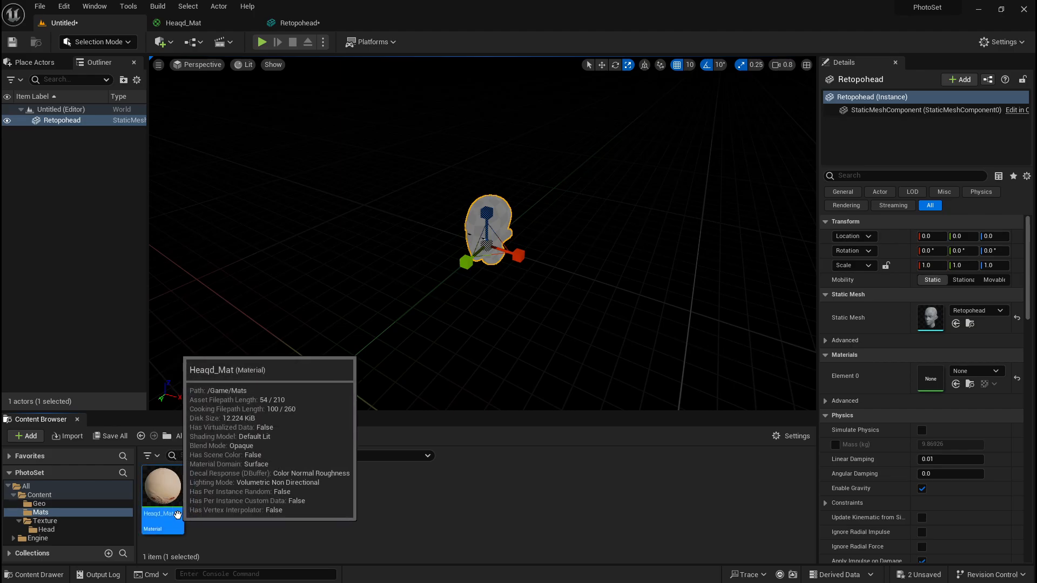
pyautogui.press('F2')
pyautogui.press('Home')
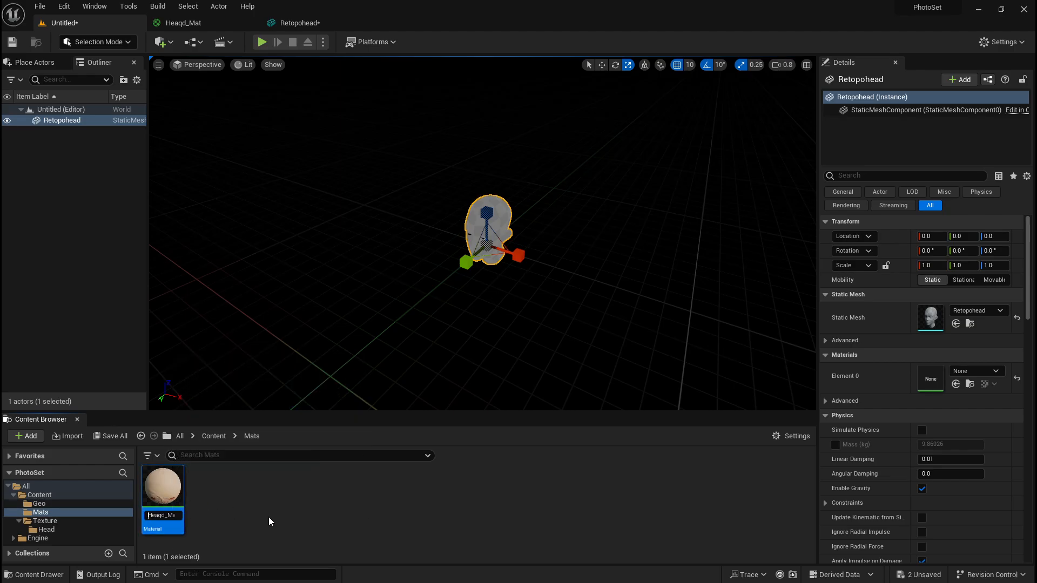
pyautogui.press('BackSpace')
pyautogui.press('Return')
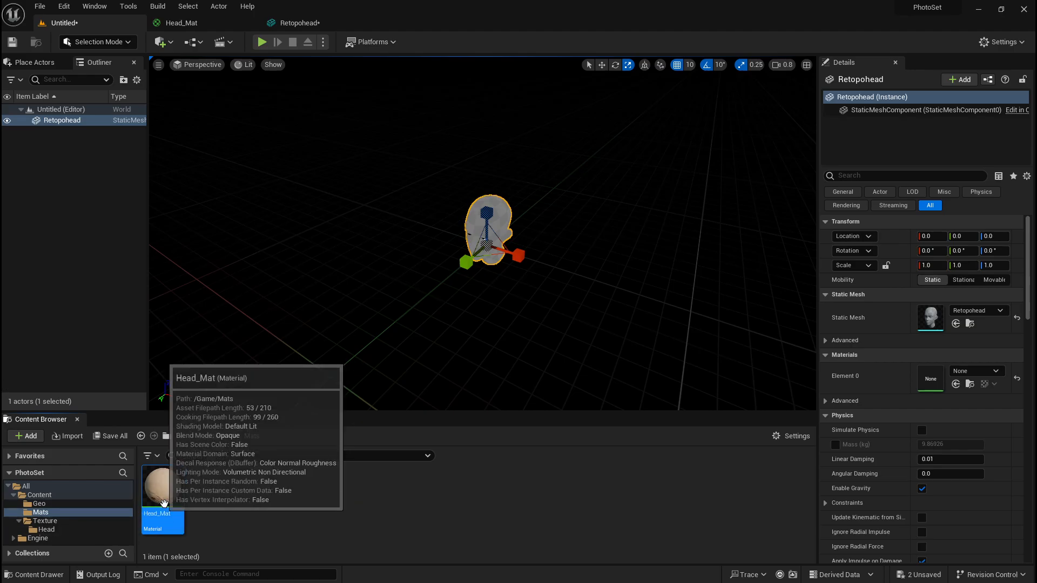
# Go back to the Geo folder and reopen the Retopohead static mesh
pyautogui.click(182, 437)
pyautogui.doubleClick(171, 480)
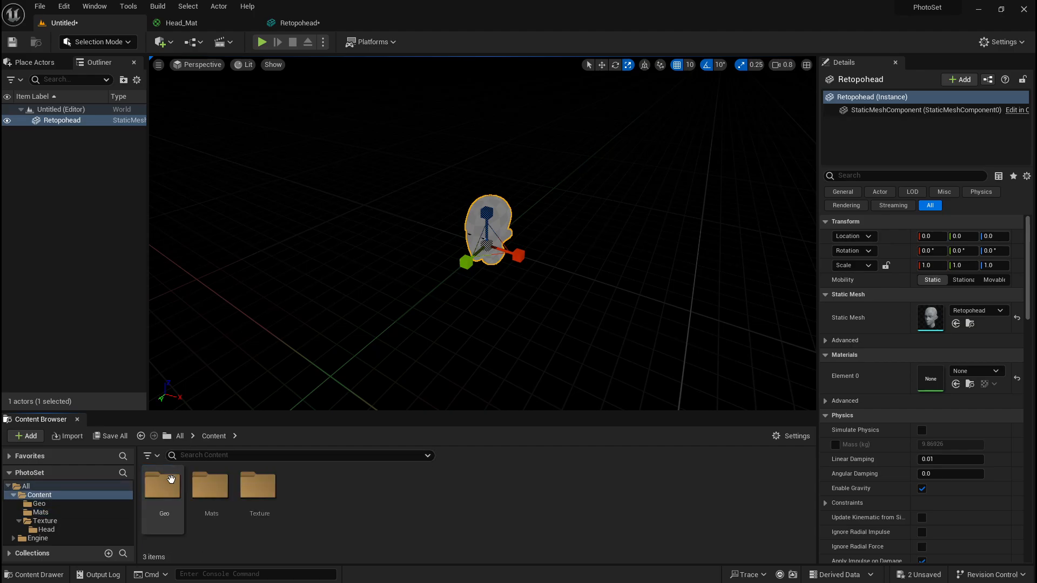
pyautogui.doubleClick(171, 479)
pyautogui.doubleClick(168, 486)
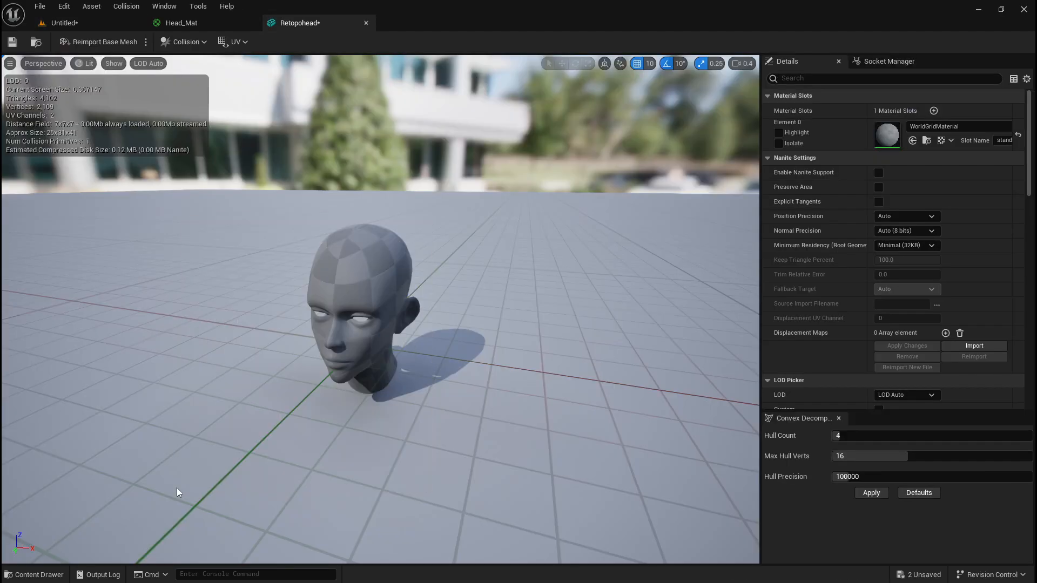
# Assign the Head_Mat material to Retopohead's Element 0 slot and check it on the mesh preview
pyautogui.click(936, 129)
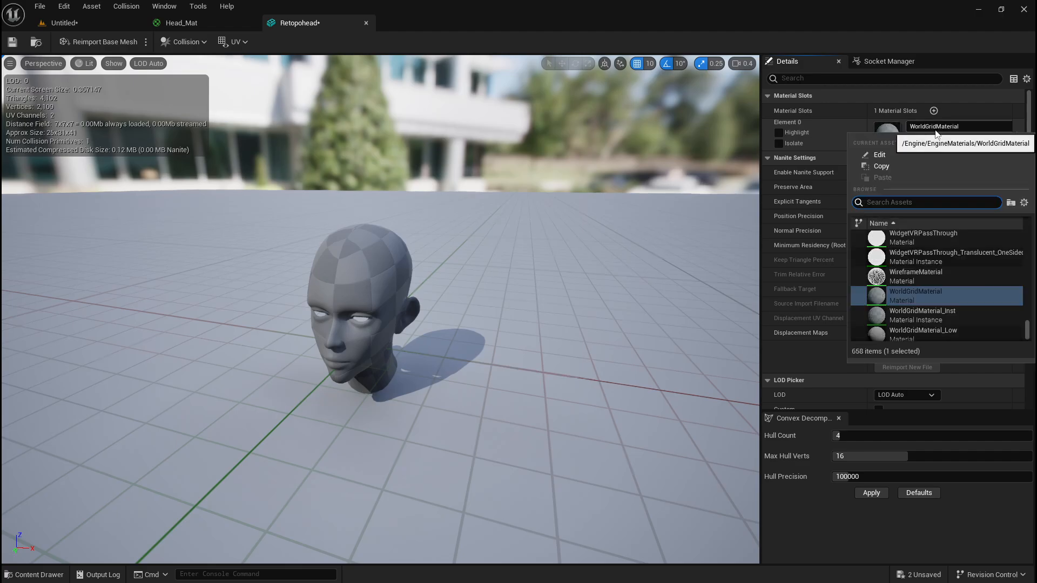
pyautogui.write('head')
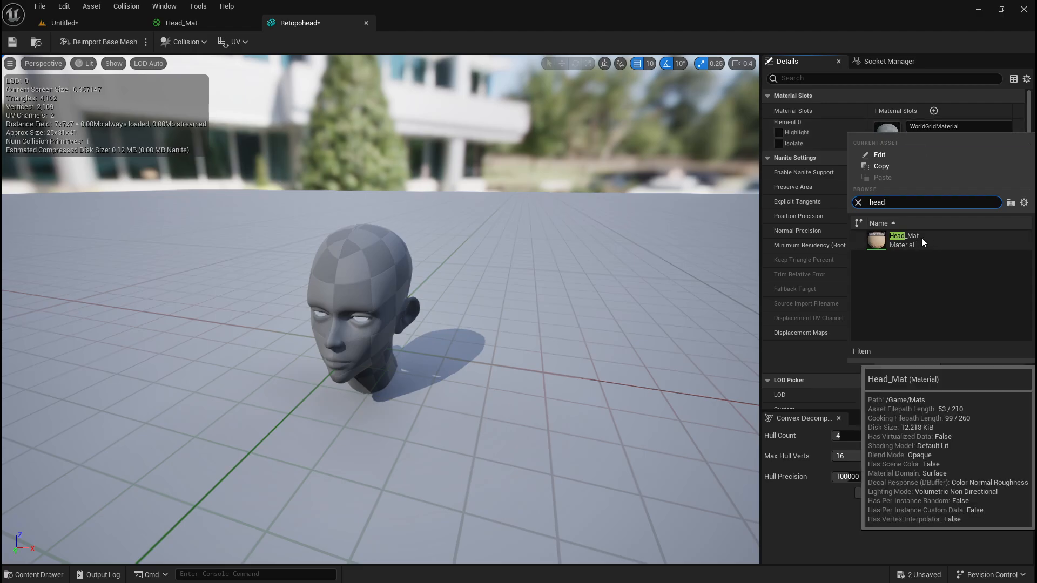
pyautogui.click(921, 241)
pyautogui.moveTo(522, 238); pyautogui.dragTo(475, 240)
pyautogui.moveTo(513, 201)
pyautogui.mouseDown(button='right')
pyautogui.moveTo(432, 200)
pyautogui.moveTo(514, 201)
pyautogui.mouseUp(button='right')
# Detach the Retopohead mesh editor, check the head in the Untitled level, and close the mesh editor window
pyautogui.moveTo(327, 21); pyautogui.dragTo(601, 105)
pyautogui.click(63, 23)
pyautogui.moveTo(294, 132); pyautogui.dragTo(270, 135, button='right')
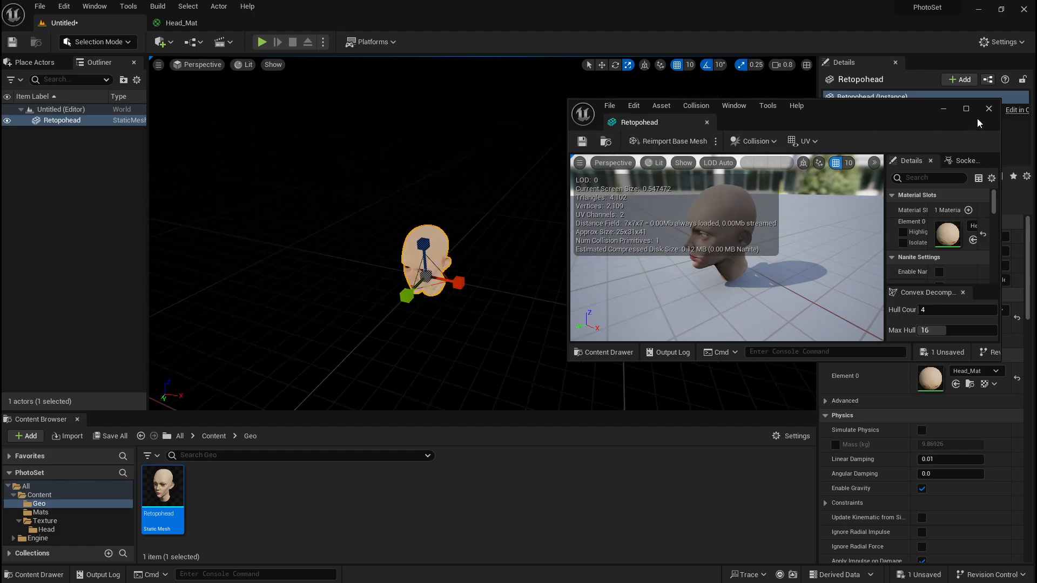
pyautogui.click(989, 108)
# Examine the textured head in the level viewport up close and from a distance, with the actor deselected
pyautogui.moveTo(578, 216); pyautogui.dragTo(489, 229, button='right')
pyautogui.press('w')
pyautogui.press('s')
pyautogui.press('w')
pyautogui.press('a')
pyautogui.press('w')
pyautogui.press('s')
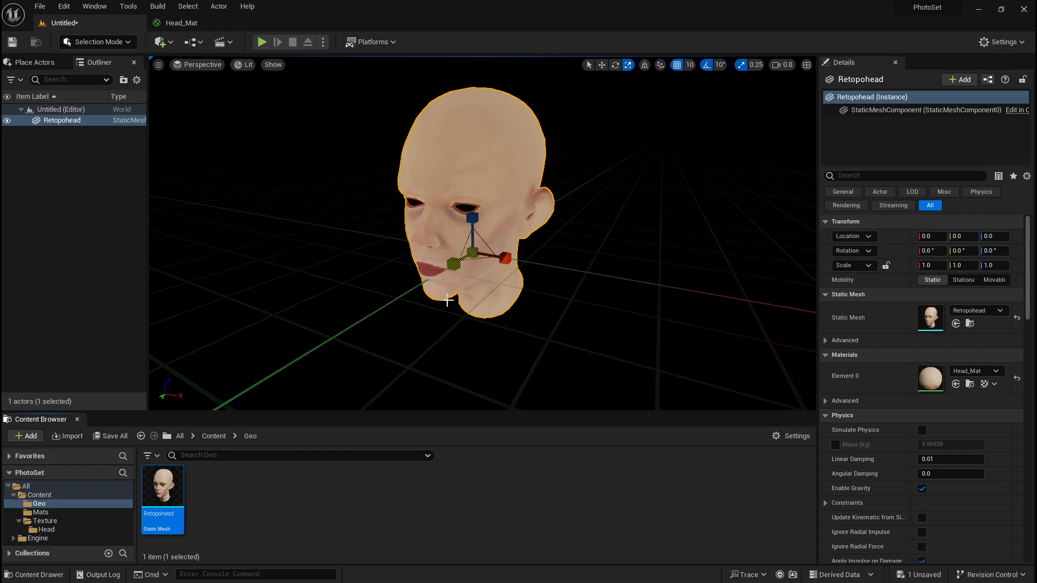
pyautogui.click(393, 258)
pyautogui.moveTo(361, 253); pyautogui.dragTo(324, 250, button='right')
pyautogui.press('d')
pyautogui.press('s')
pyautogui.scroll(-5, 255, 232)
pyautogui.moveTo(255, 232); pyautogui.dragTo(292, 214, button='right')
pyautogui.press('a')
pyautogui.press('d')
pyautogui.press('w')
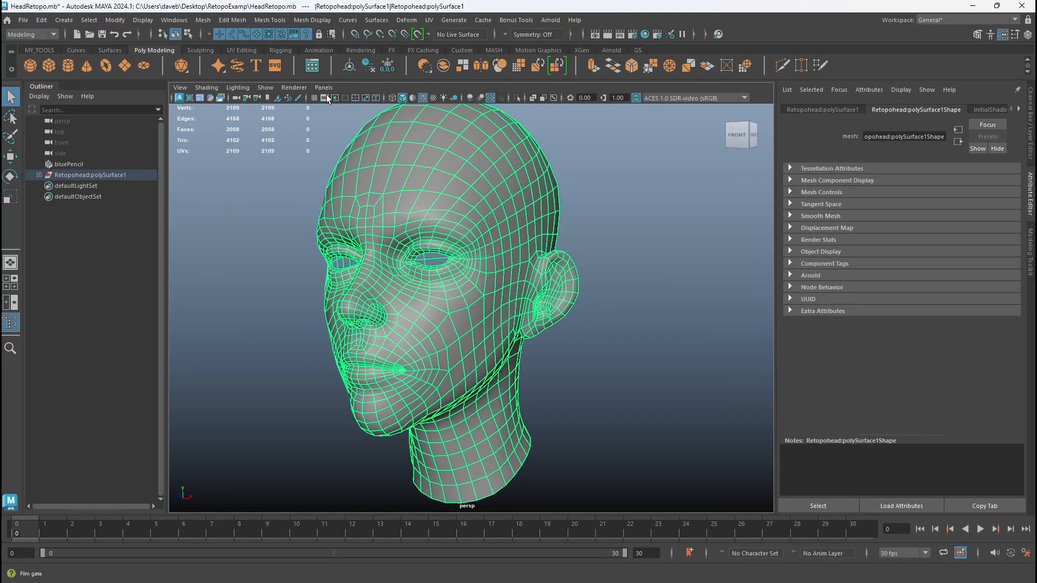
# Switch to Maya, toggle the perspective view's grid and view the head mesh from another angle
pyautogui.click(314, 97)
pyautogui.keyDown('alt'); pyautogui.moveTo(292, 178); pyautogui.dragTo(347, 254); pyautogui.keyUp('alt')
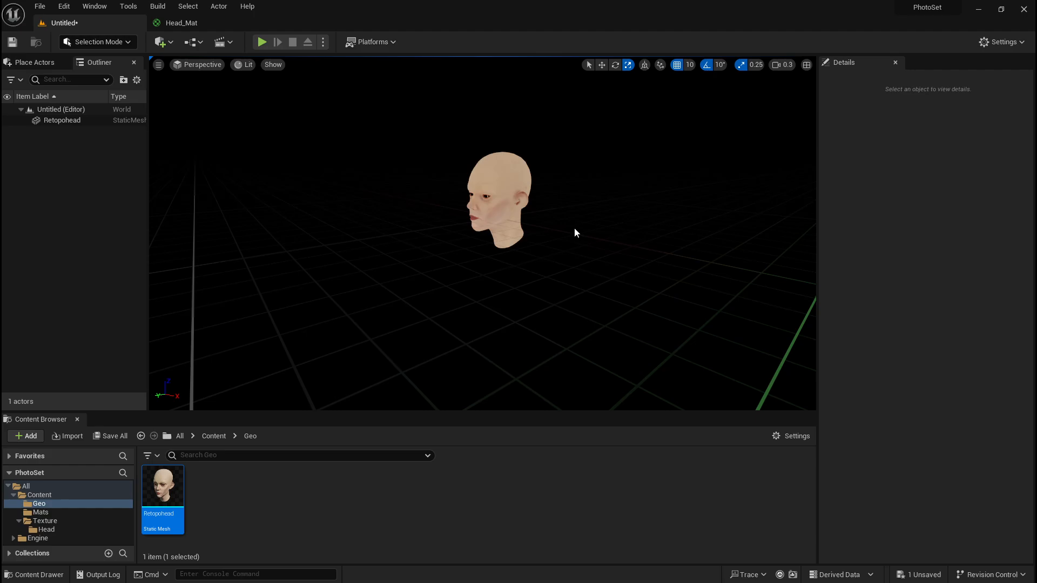
# Switch back to Unreal Editor and raise the Retopohead actor to a Z location of 50, then frame and deselect it
pyautogui.moveTo(576, 233); pyautogui.dragTo(579, 303, button='right')
pyautogui.moveTo(520, 159); pyautogui.dragTo(526, 225, button='right')
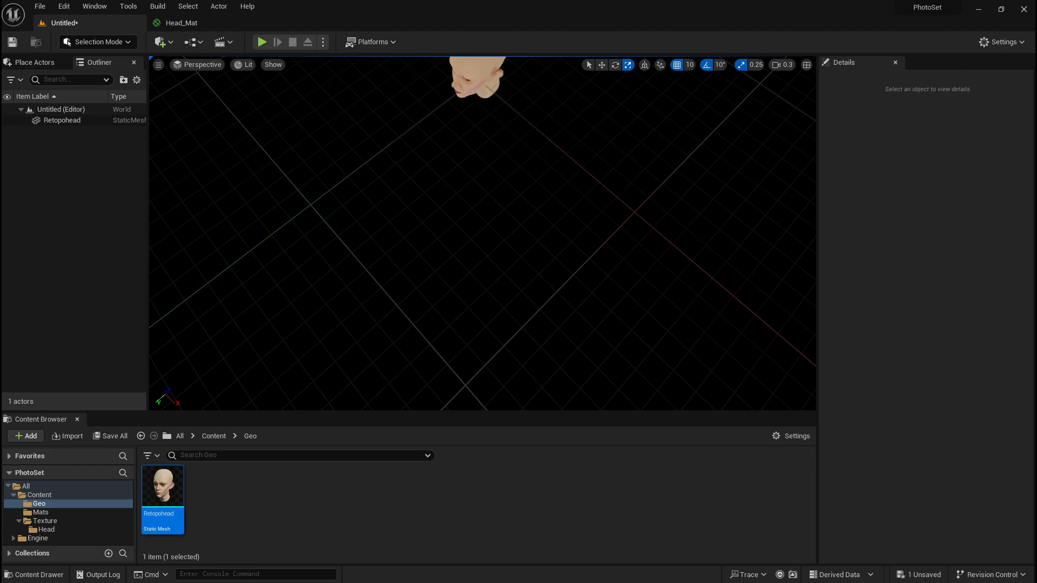
pyautogui.click(476, 84)
pyautogui.moveTo(506, 148); pyautogui.dragTo(496, 123, button='right')
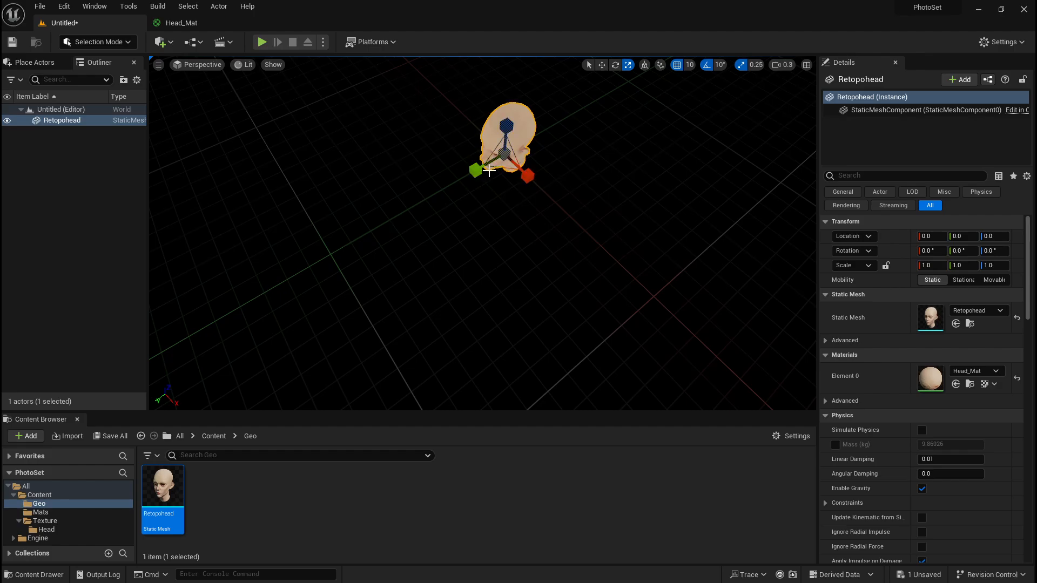
pyautogui.moveTo(528, 175); pyautogui.dragTo(523, 158, button='right')
pyautogui.press('w')
pyautogui.moveTo(530, 210); pyautogui.dragTo(540, 121)
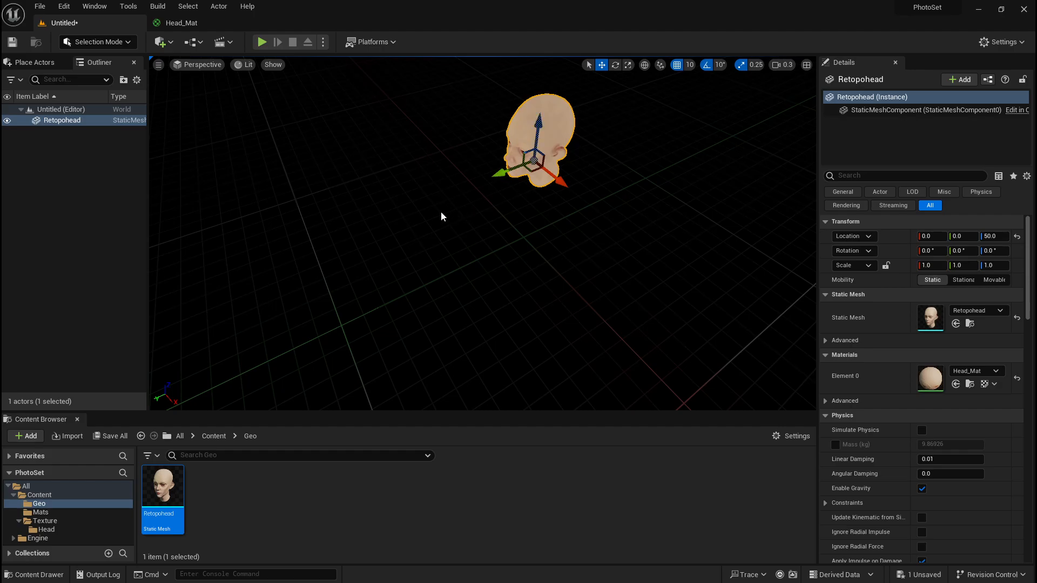
pyautogui.press('f')
pyautogui.click(250, 212)
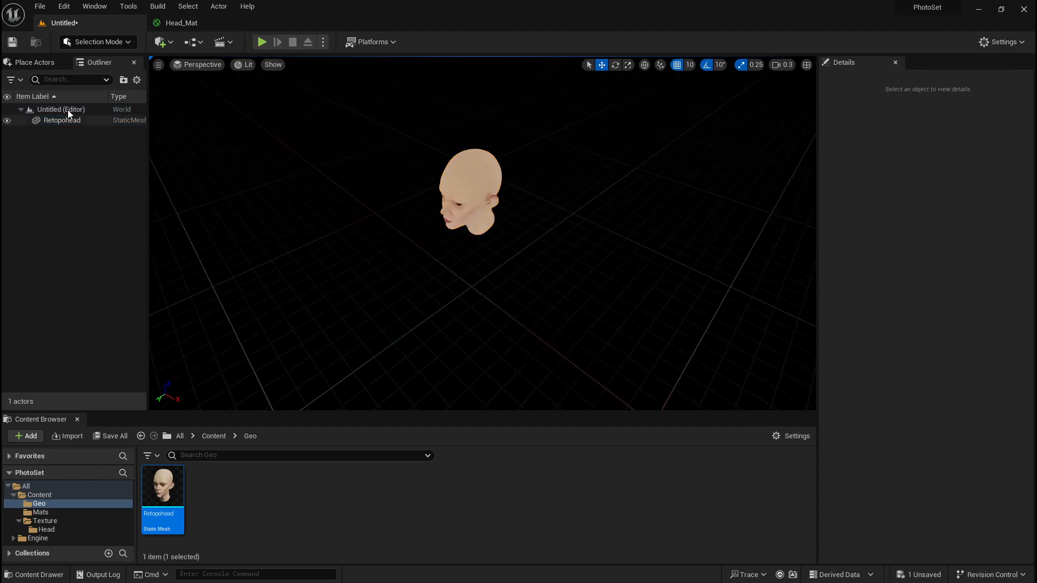
pyautogui.click(170, 45)
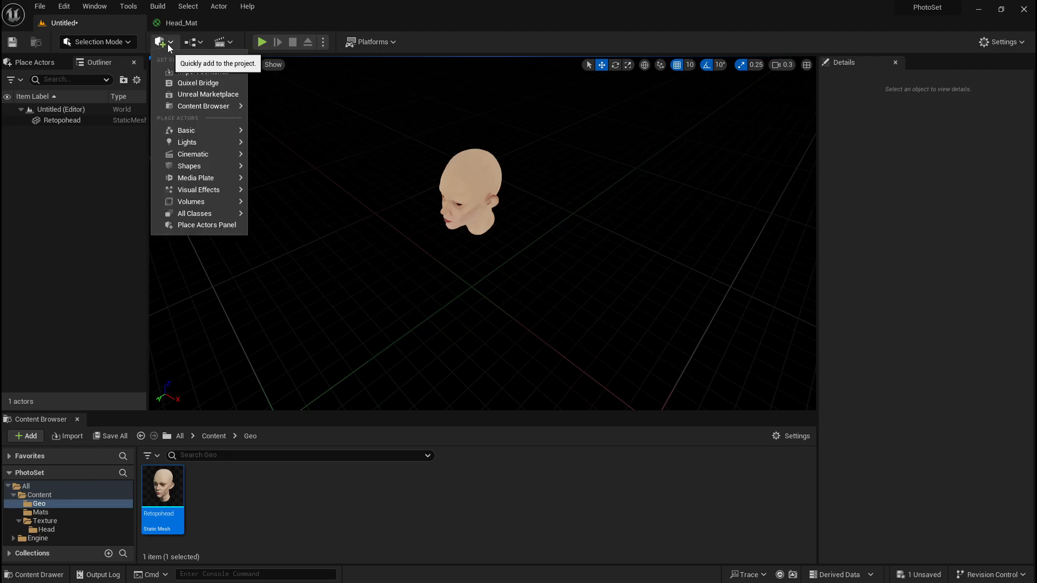
pyautogui.moveTo(229, 137)
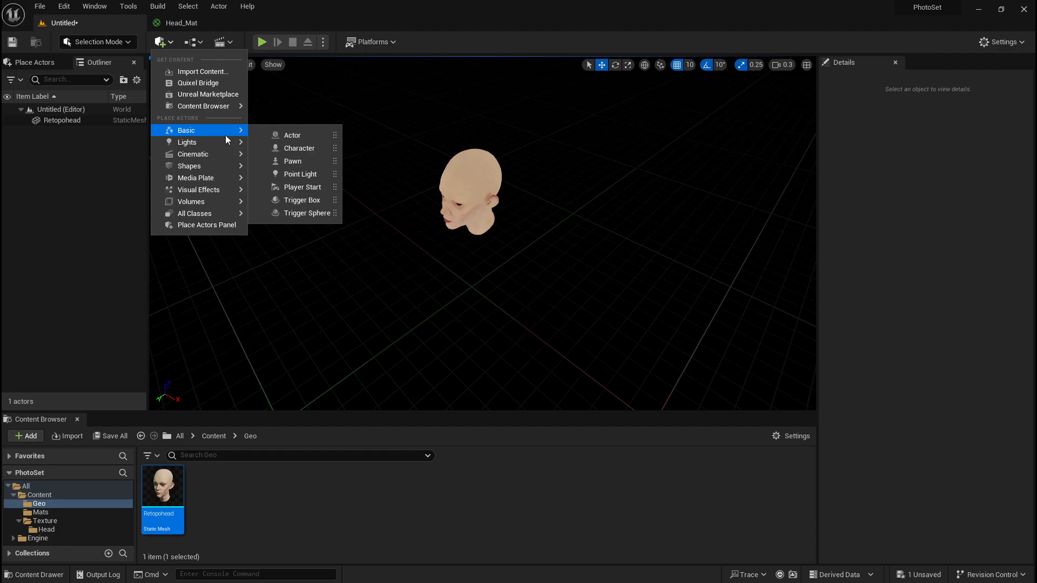
pyautogui.moveTo(223, 154)
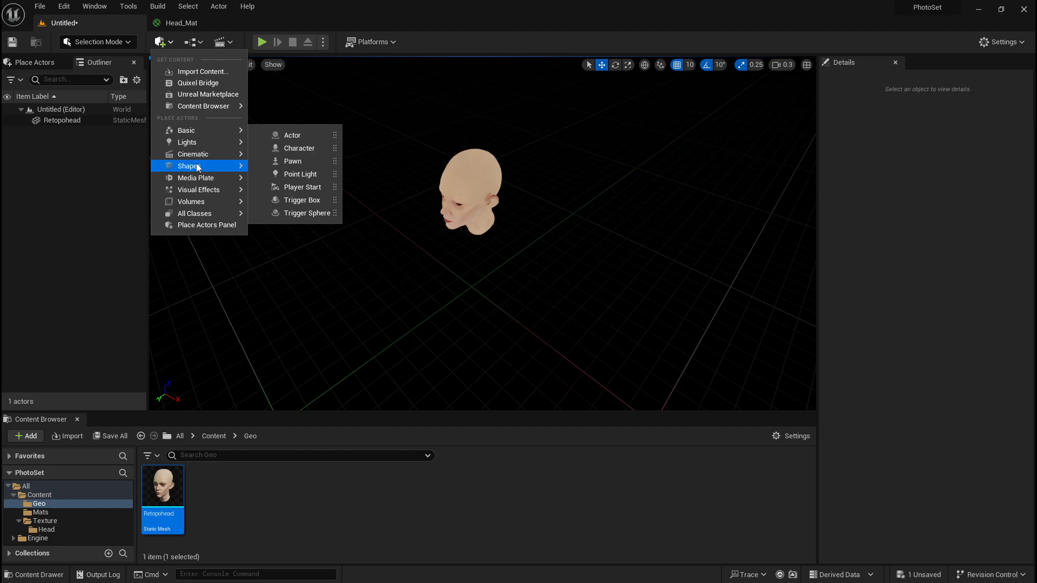
pyautogui.click(14, 187)
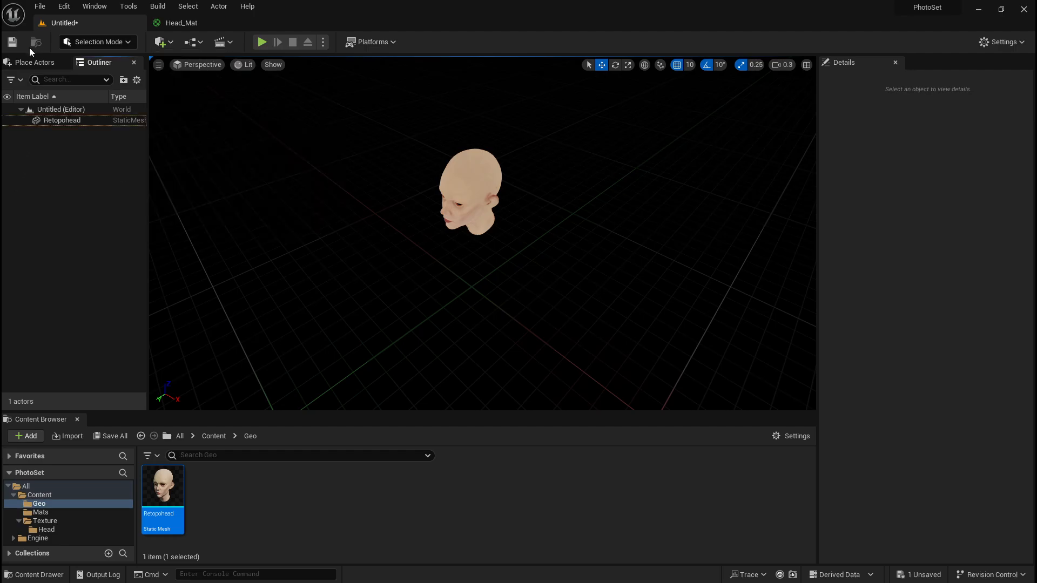
pyautogui.click(34, 63)
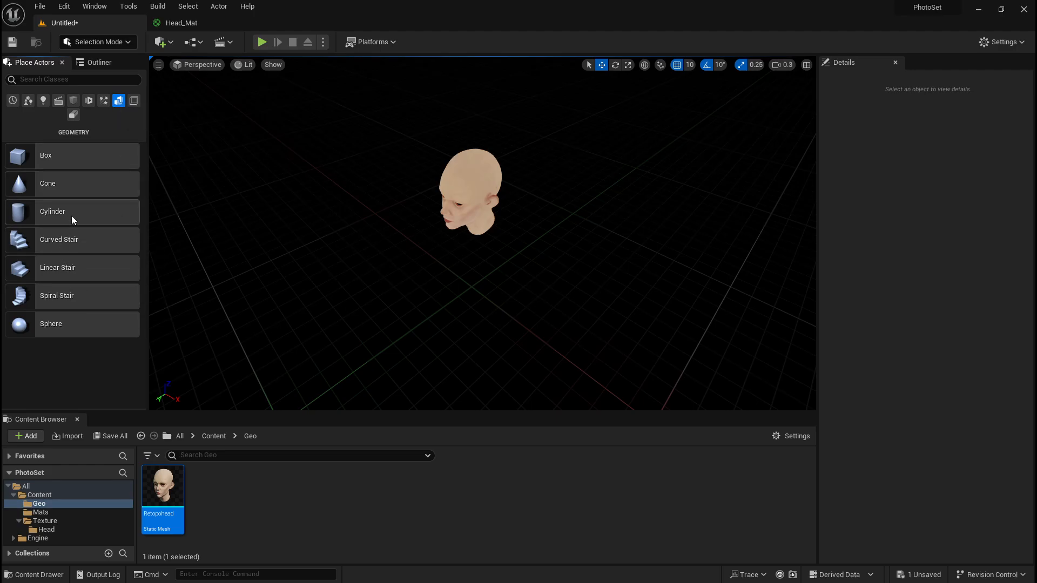
# Add a Plane shape to the level
pyautogui.click(171, 42)
pyautogui.moveTo(186, 169)
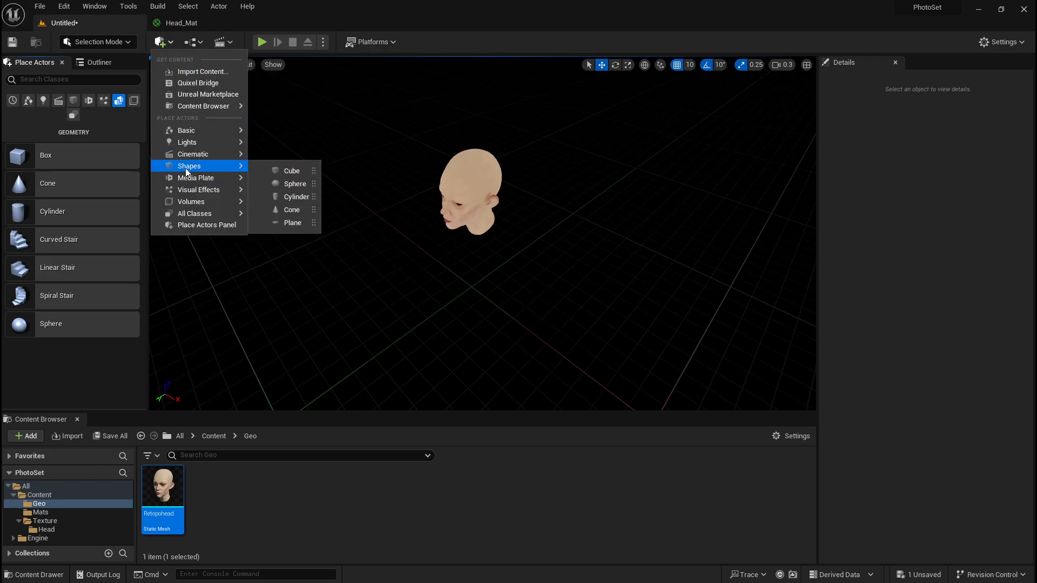
pyautogui.click(293, 223)
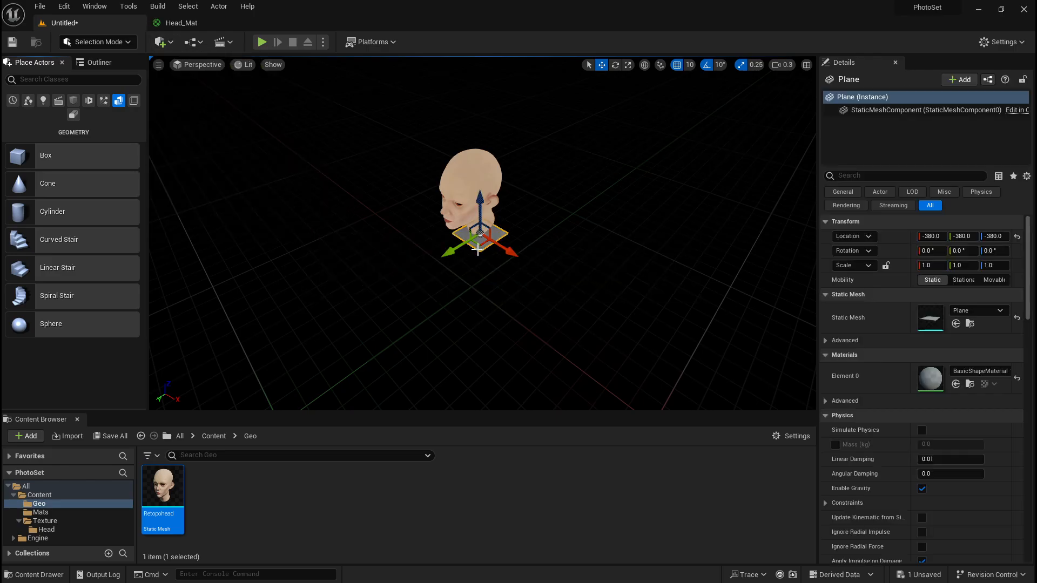
# Set the new plane's location to 0 on the X, Y and Z axes
pyautogui.click(932, 236)
pyautogui.write('0')
pyautogui.press('Return')
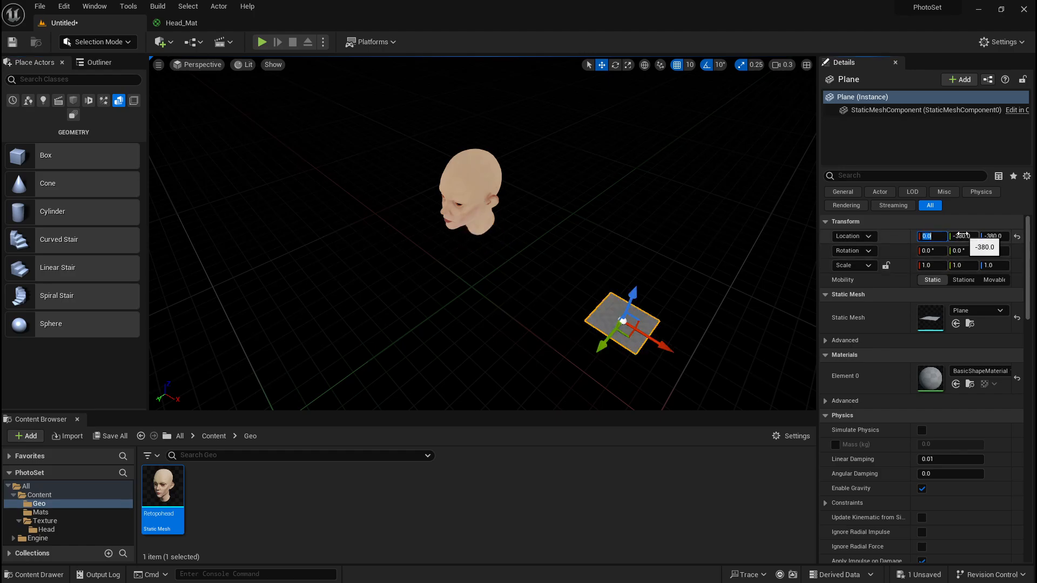
pyautogui.click(963, 236)
pyautogui.write('0')
pyautogui.press('Return')
pyautogui.click(995, 236)
pyautogui.write('0')
pyautogui.press('Return')
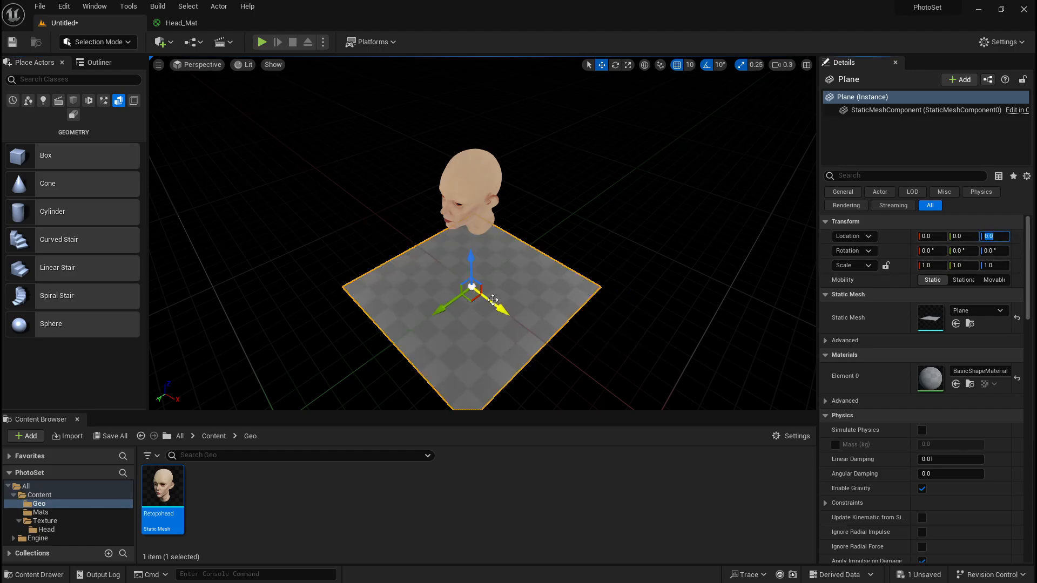
# Scale the plane to 50 on all three axes so it forms a large floor beneath the head
pyautogui.click(936, 265)
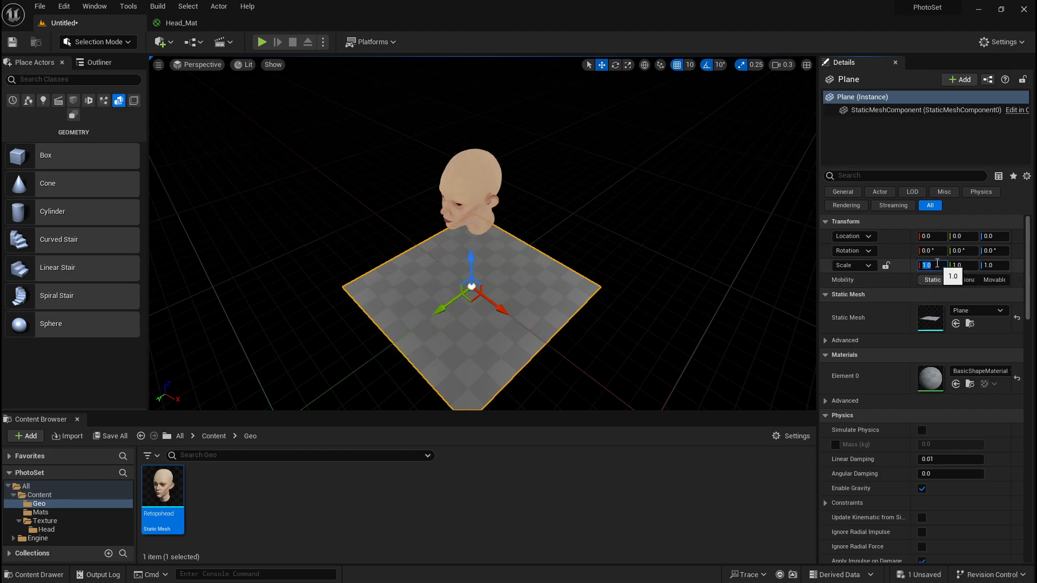
pyautogui.write('50')
pyautogui.press('Tab')
pyautogui.write('50')
pyautogui.press('Tab')
pyautogui.write('50')
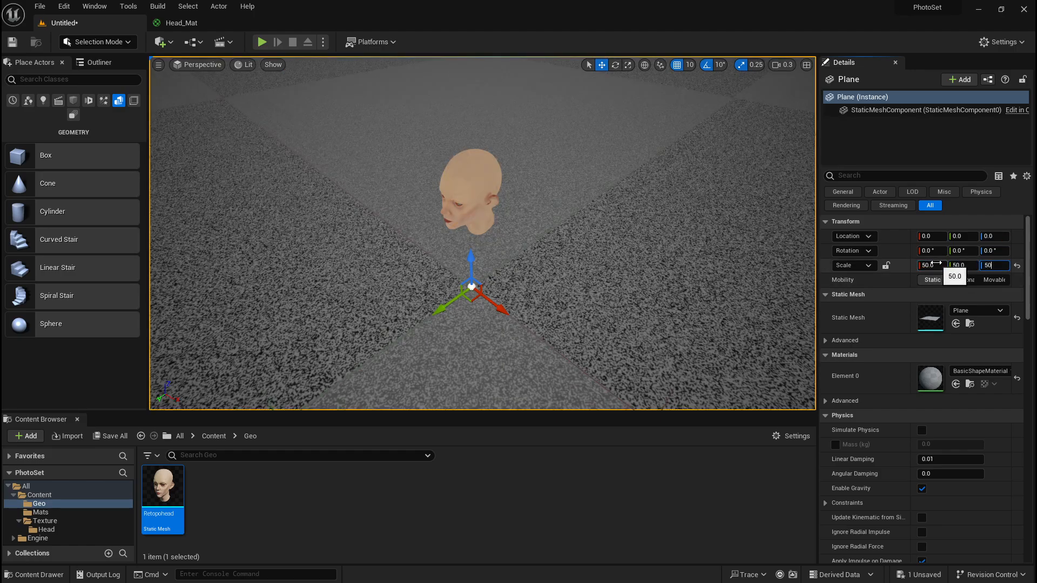
pyautogui.press('Return')
pyautogui.moveTo(648, 248); pyautogui.dragTo(616, 224, button='right')
# Create a new material named Base_Mat in the Mats folder
pyautogui.click(213, 437)
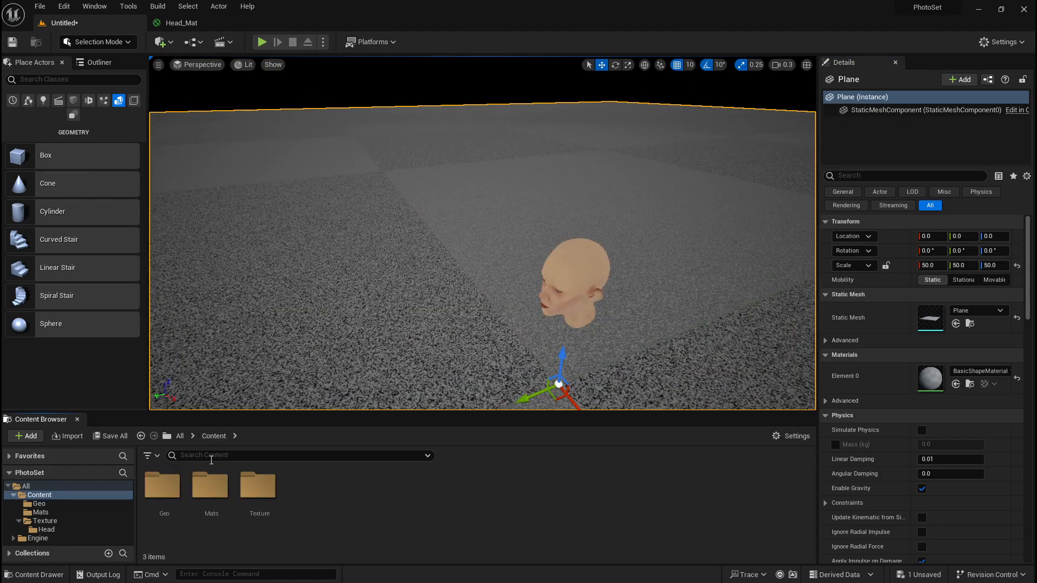
pyautogui.doubleClick(211, 486)
pyautogui.rightClick(219, 493)
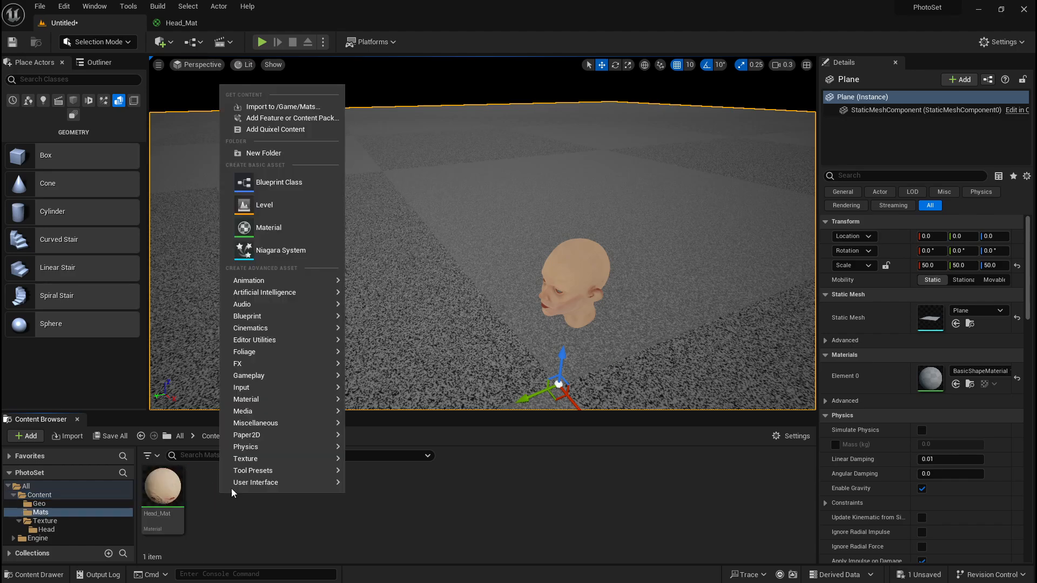
pyautogui.click(265, 227)
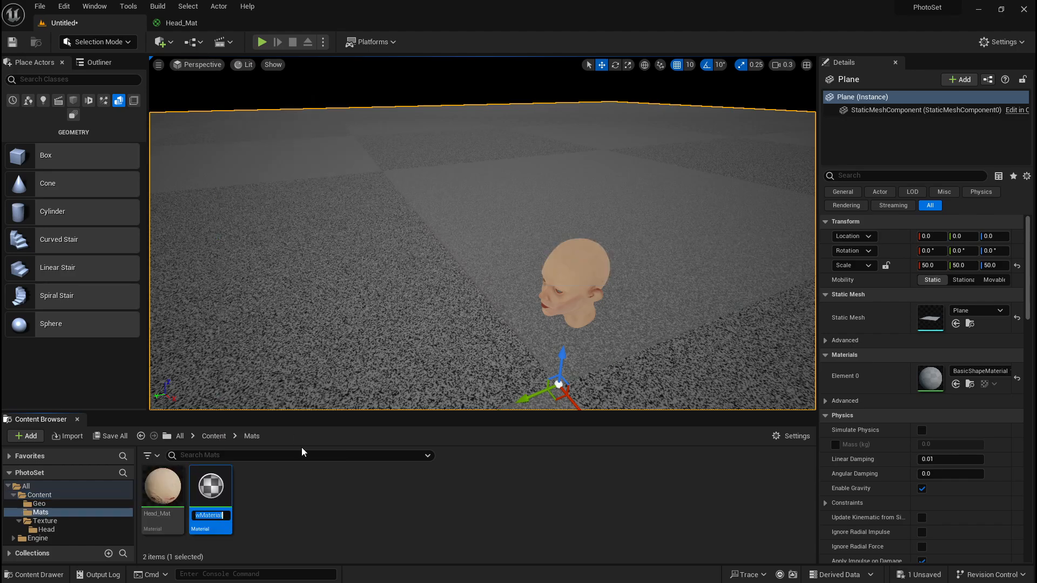
pyautogui.write('Base_Mat')
pyautogui.press('Return')
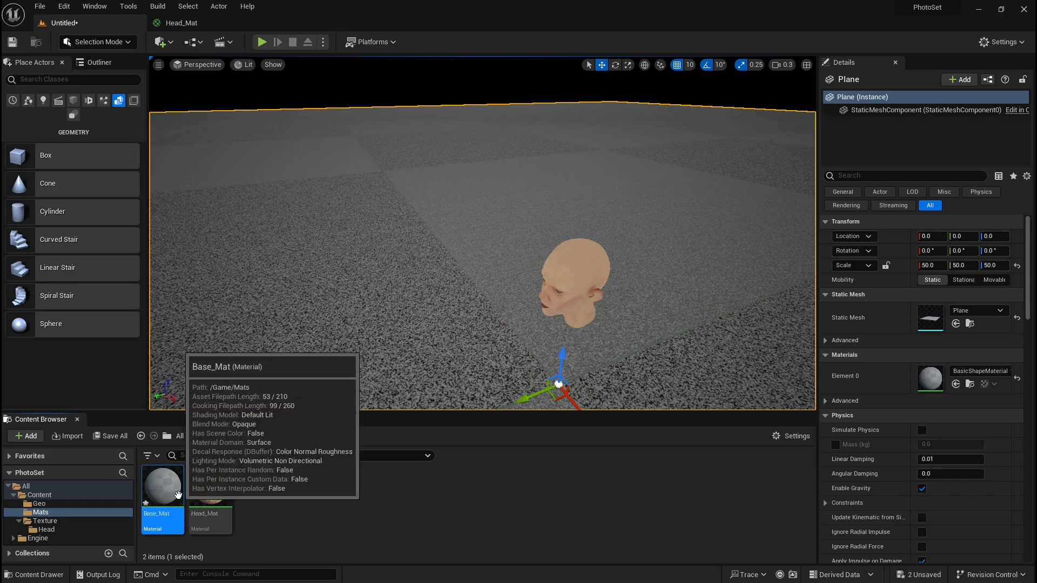
# Open Base_Mat, add a Constant3Vector node and connect it to the Base Color input
pyautogui.doubleClick(162, 485)
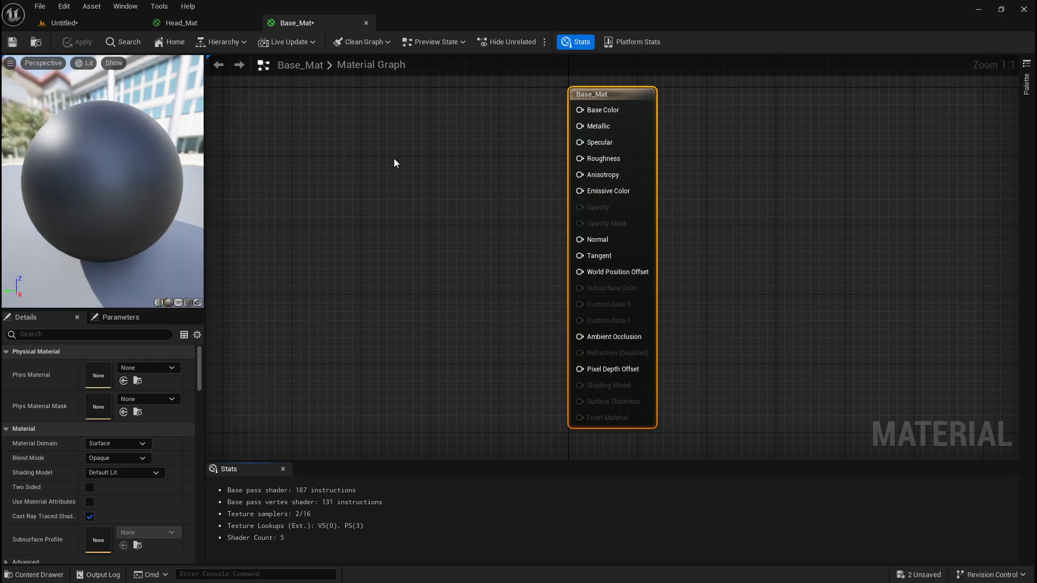
pyautogui.moveTo(400, 187); pyautogui.dragTo(407, 202, button='right')
pyautogui.rightClick(423, 212)
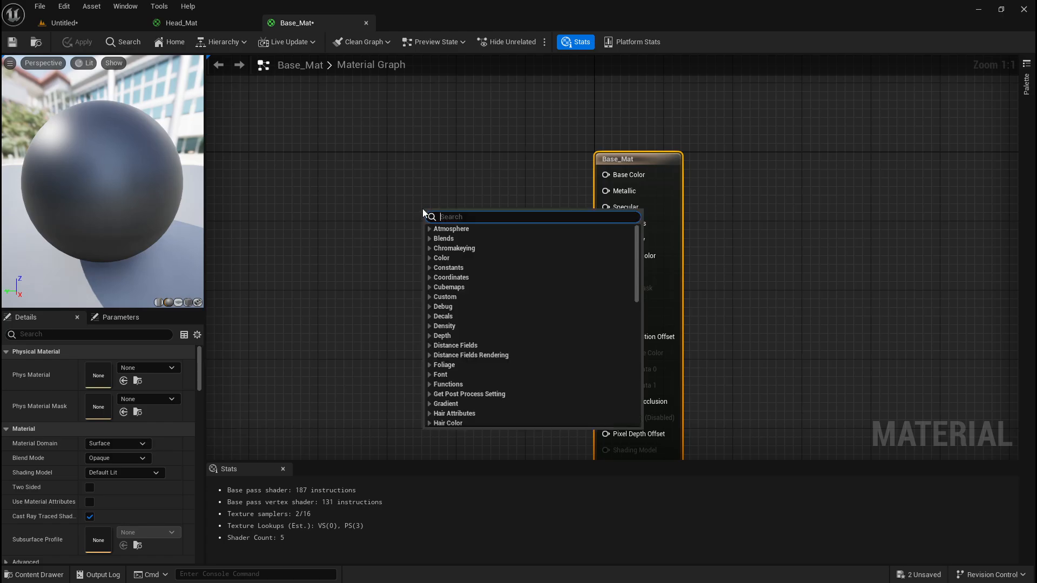
pyautogui.write('con')
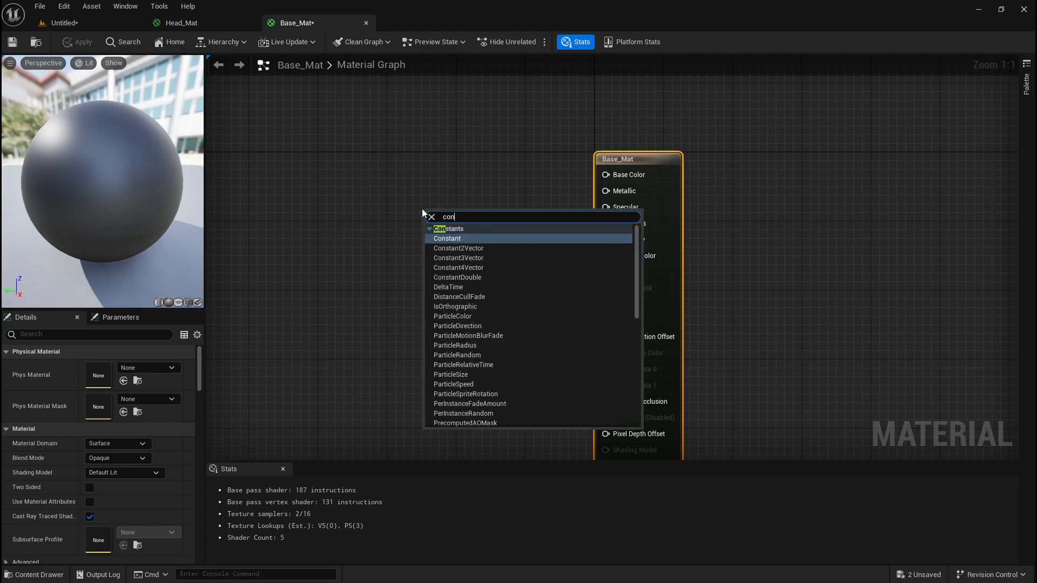
pyautogui.write('s')
pyautogui.press('Down')
pyautogui.press('Down')
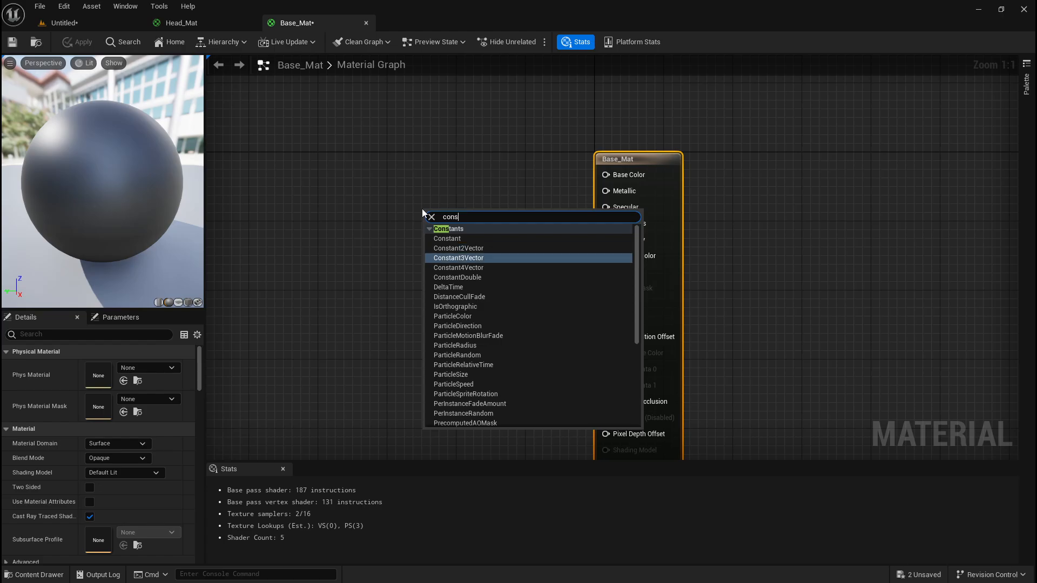
pyautogui.press('Return')
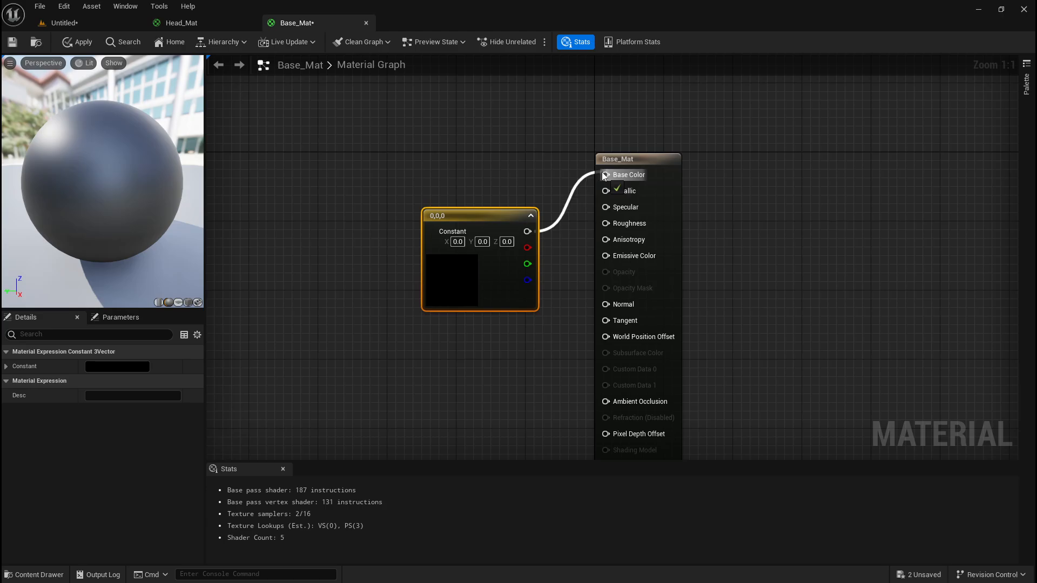
pyautogui.moveTo(602, 172); pyautogui.dragTo(604, 174)
pyautogui.moveTo(494, 220); pyautogui.dragTo(424, 189)
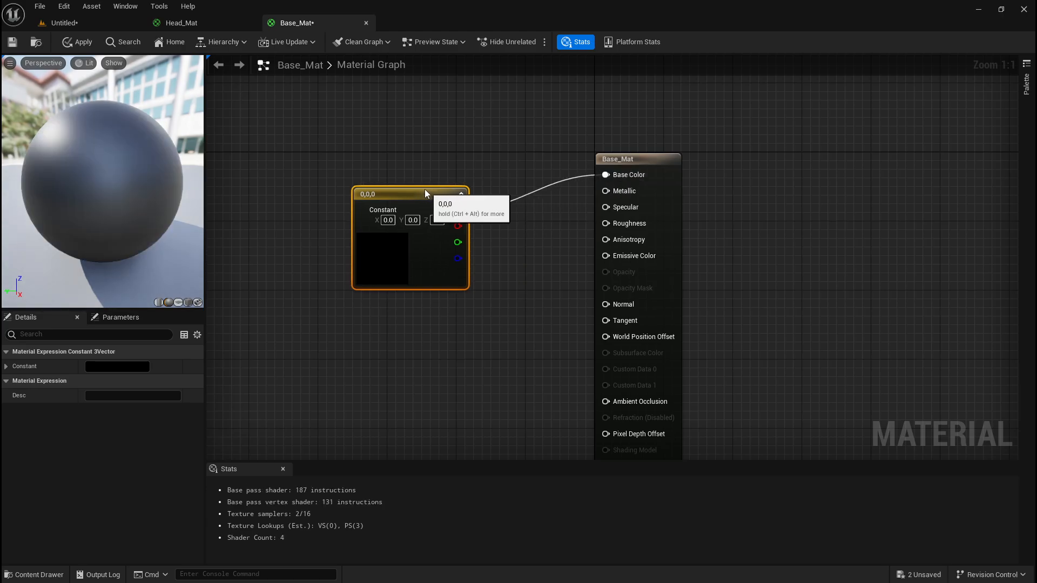
# Set the Constant3Vector colour to a light grey of about 0.755 and move the node farther from the material node
pyautogui.click(116, 367)
pyautogui.moveTo(270, 398); pyautogui.dragTo(270, 361)
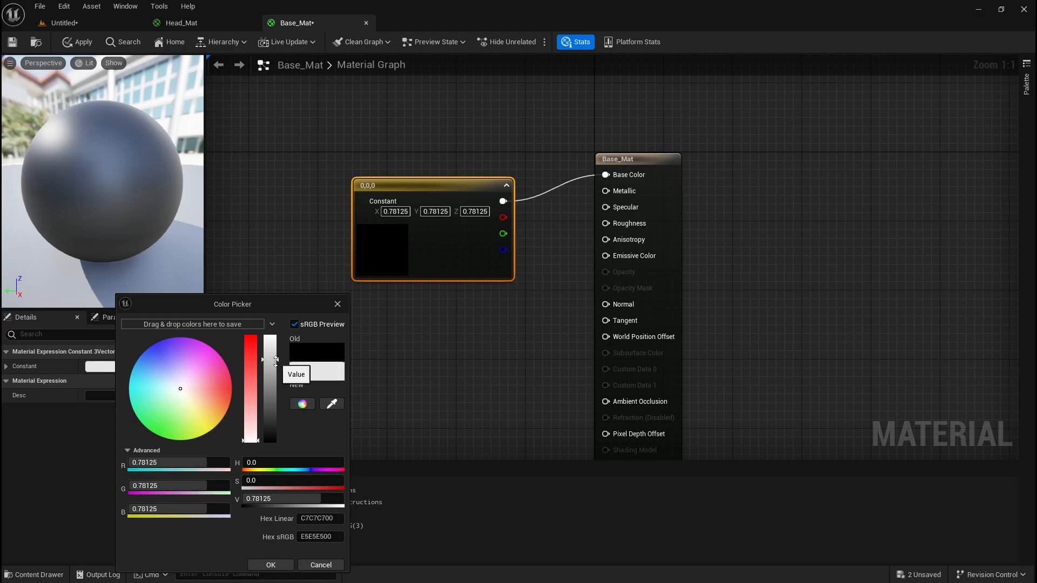
pyautogui.click(272, 565)
pyautogui.moveTo(419, 187); pyautogui.dragTo(335, 125)
# Add a Constant node with value 0 below the colour node and connect it to the Specular input
pyautogui.rightClick(329, 267)
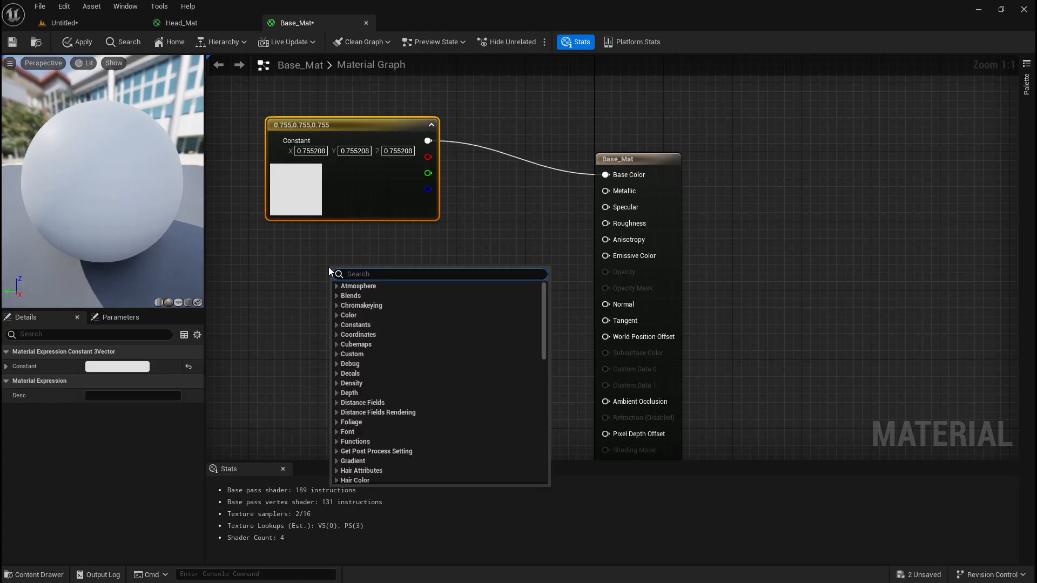
pyautogui.write('const')
pyautogui.press('Return')
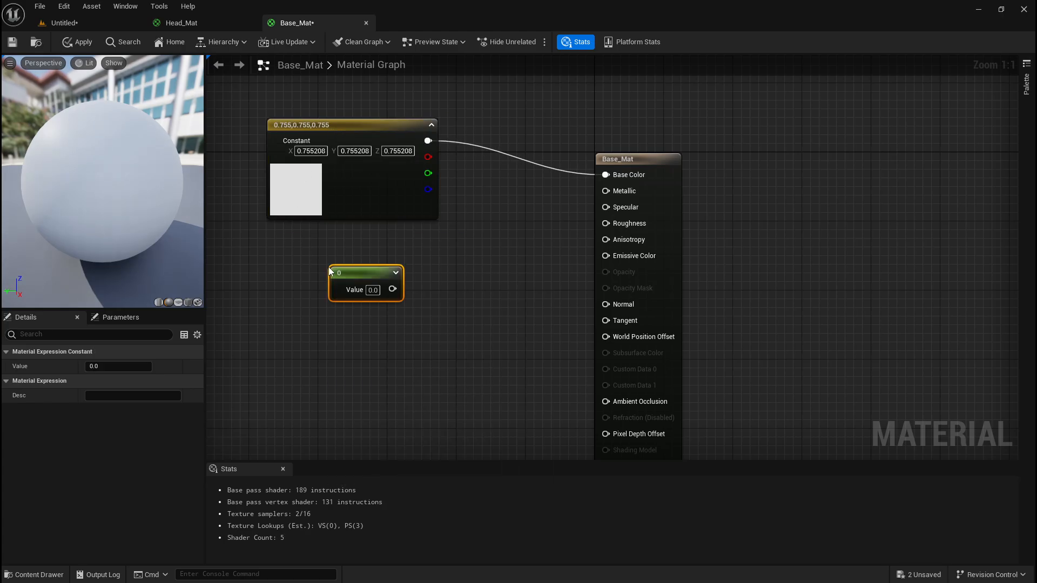
pyautogui.moveTo(393, 289); pyautogui.dragTo(533, 225)
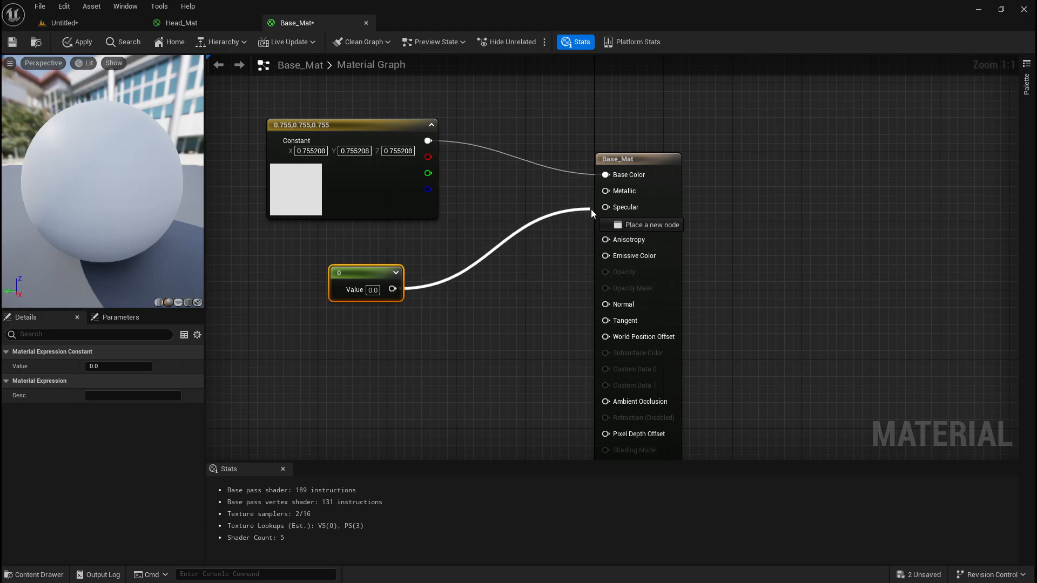
pyautogui.moveTo(606, 212); pyautogui.dragTo(605, 208)
# Duplicate the Specular constant, place the copy below it and connect the copy to the Roughness input
pyautogui.moveTo(352, 273); pyautogui.dragTo(341, 263)
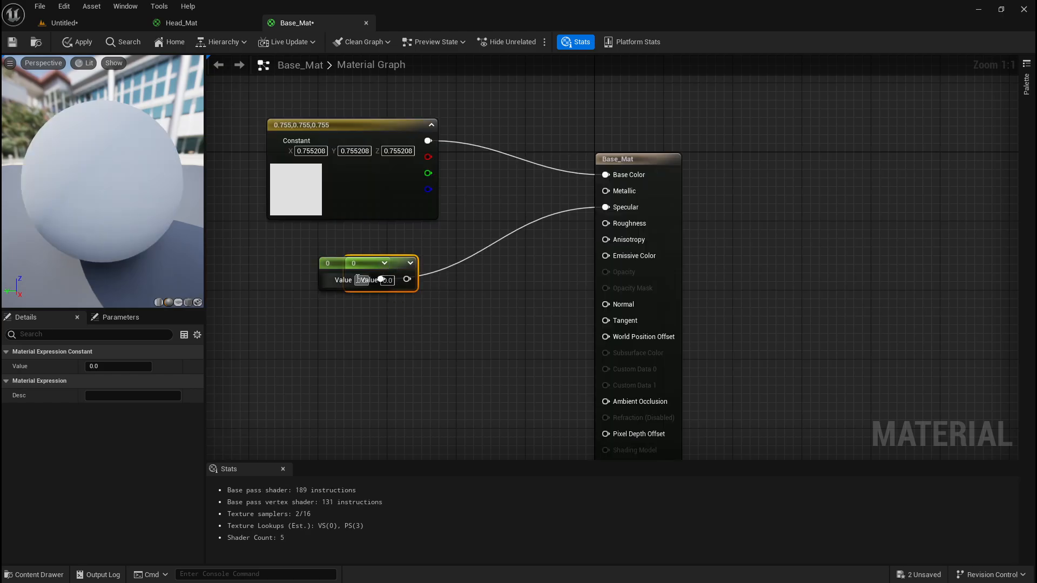
pyautogui.moveTo(329, 270); pyautogui.dragTo(312, 306)
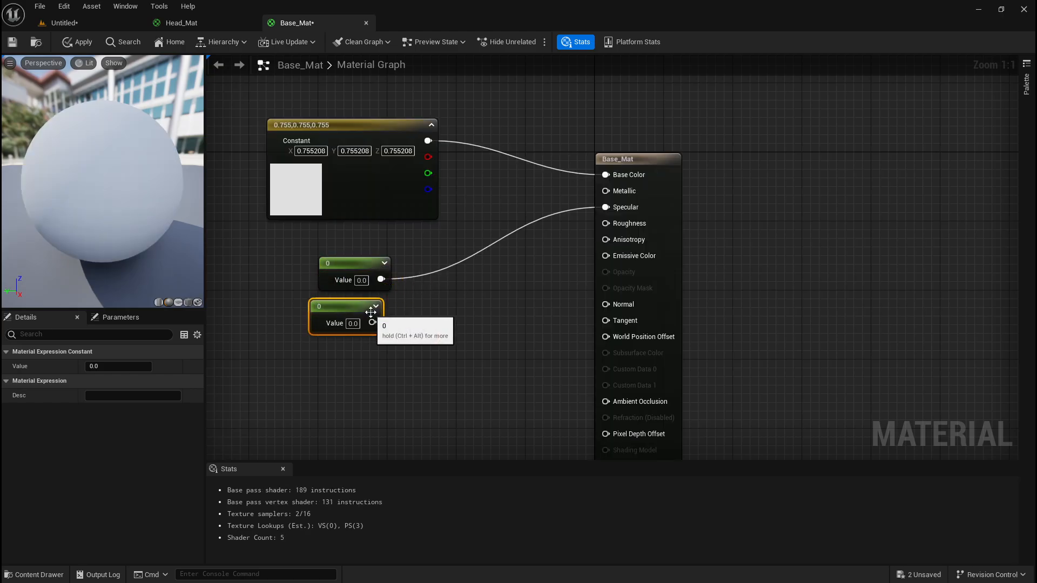
pyautogui.moveTo(372, 322); pyautogui.dragTo(606, 223)
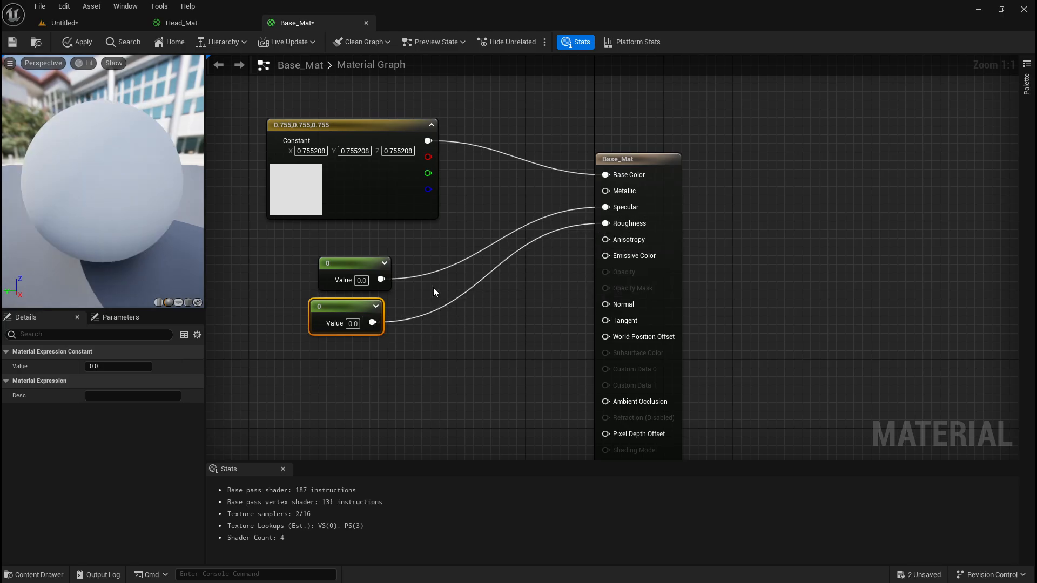
# Duplicate a constant for the Metallic input and stack the Metallic, Specular and Roughness constants in order
pyautogui.moveTo(351, 306); pyautogui.dragTo(343, 346)
pyautogui.hotkey('ctrl', 'd')
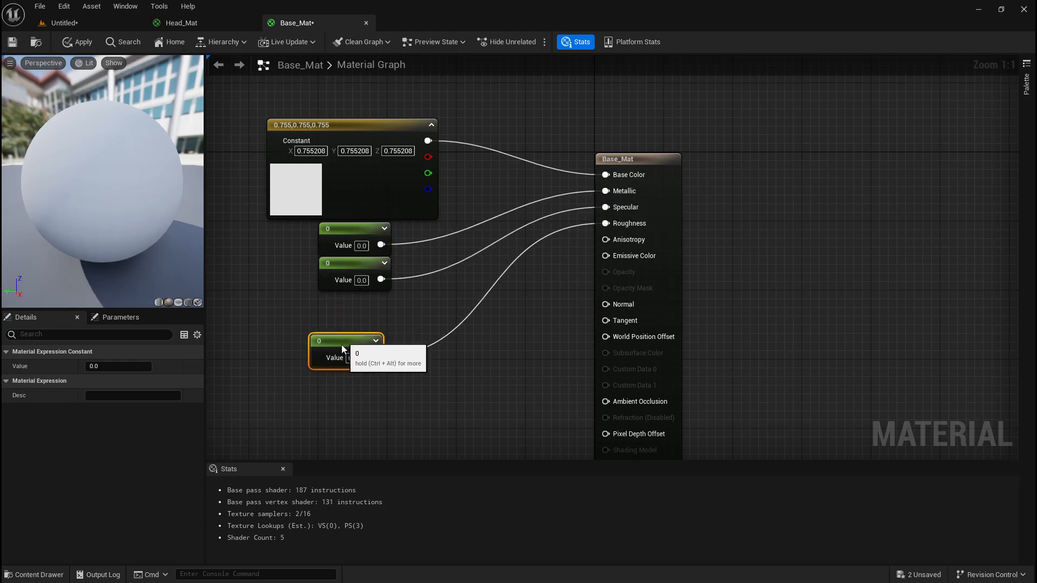
pyautogui.moveTo(357, 258); pyautogui.dragTo(349, 301)
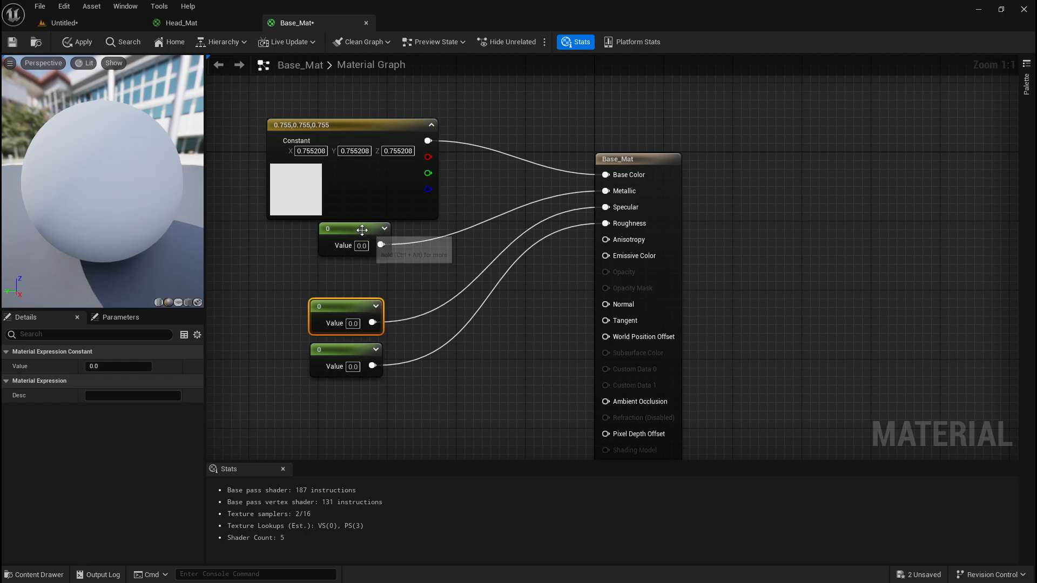
pyautogui.moveTo(360, 232); pyautogui.dragTo(351, 258)
pyautogui.moveTo(345, 302); pyautogui.dragTo(345, 294)
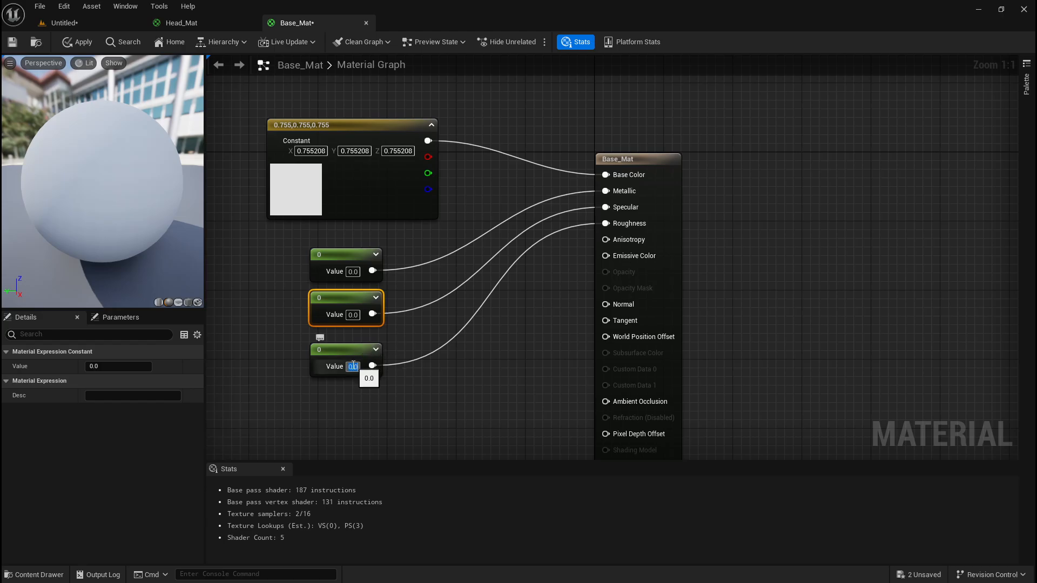
# Set the Roughness constant to 1, then apply and save Base_Mat before returning to the Untitled level
pyautogui.press('Return')
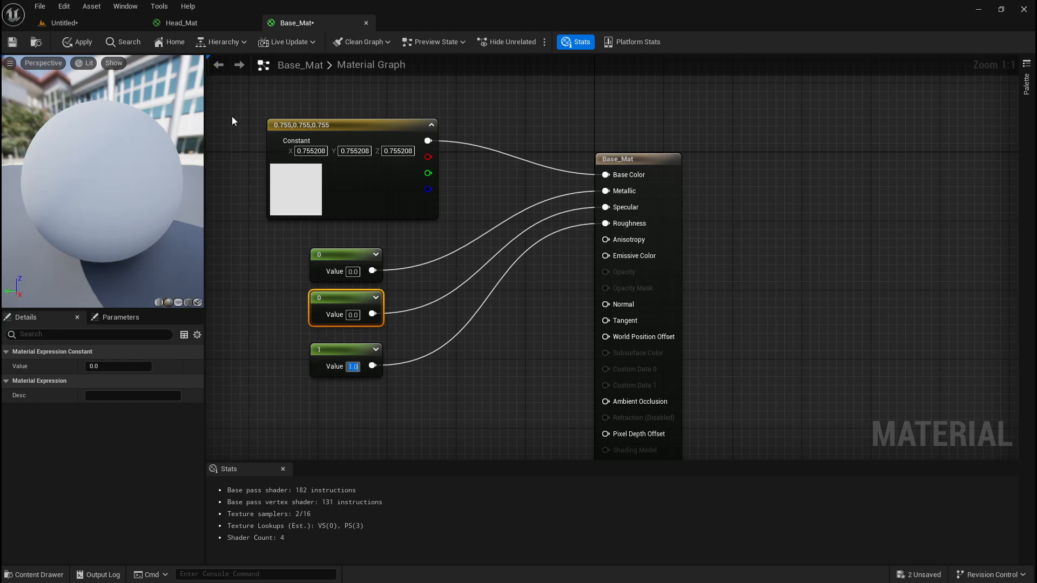
pyautogui.click(78, 41)
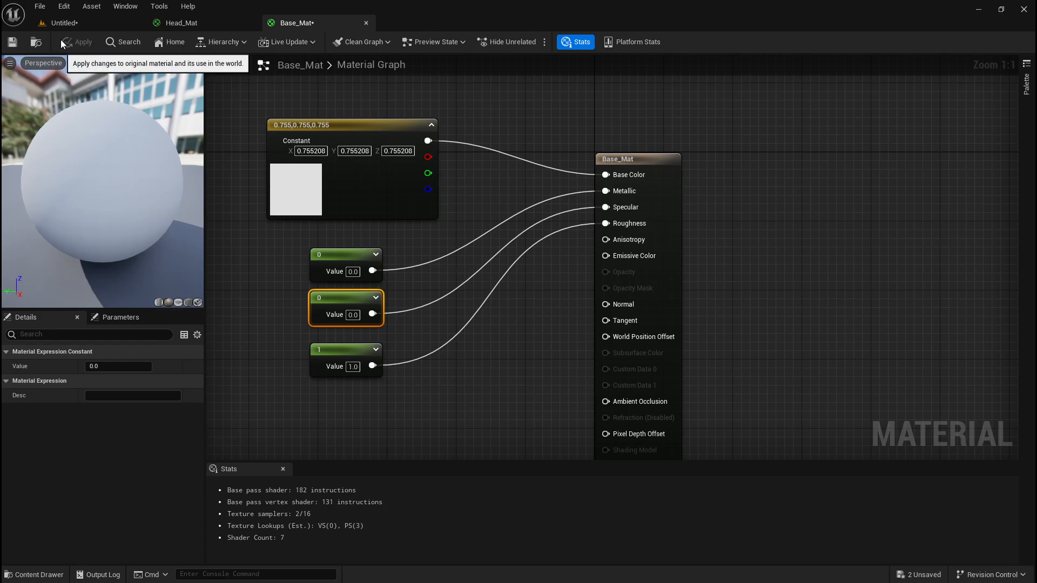
pyautogui.click(13, 41)
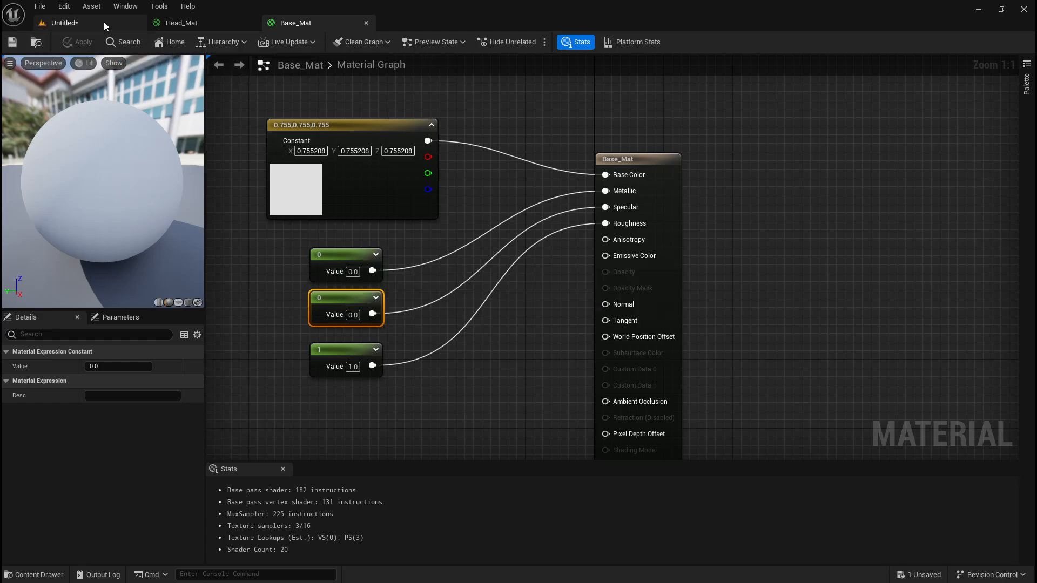
pyautogui.click(64, 22)
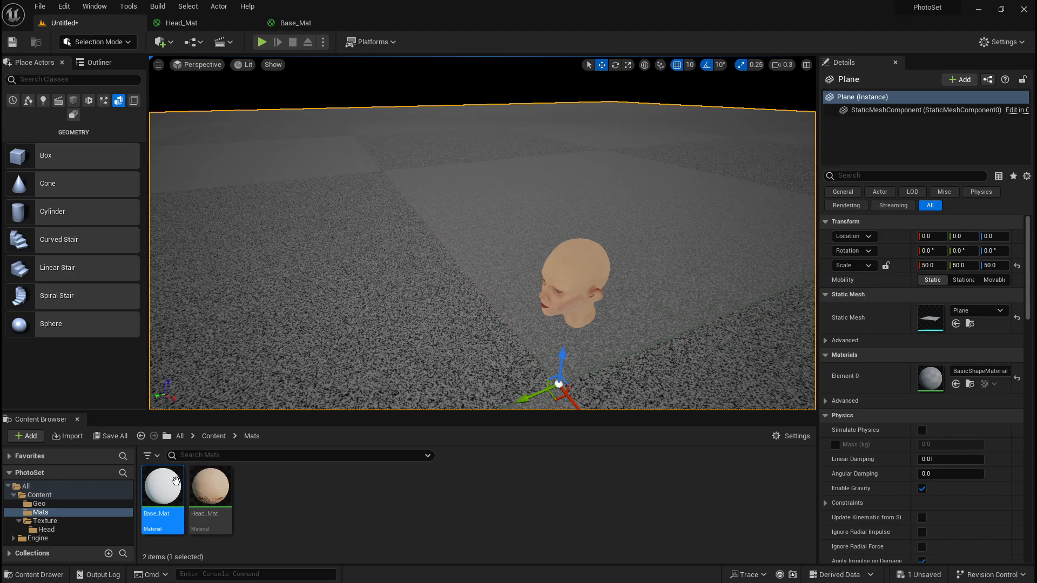
# Assign the Base_Mat material to Element 0 of the floor plane
pyautogui.moveTo(162, 486); pyautogui.dragTo(930, 379)
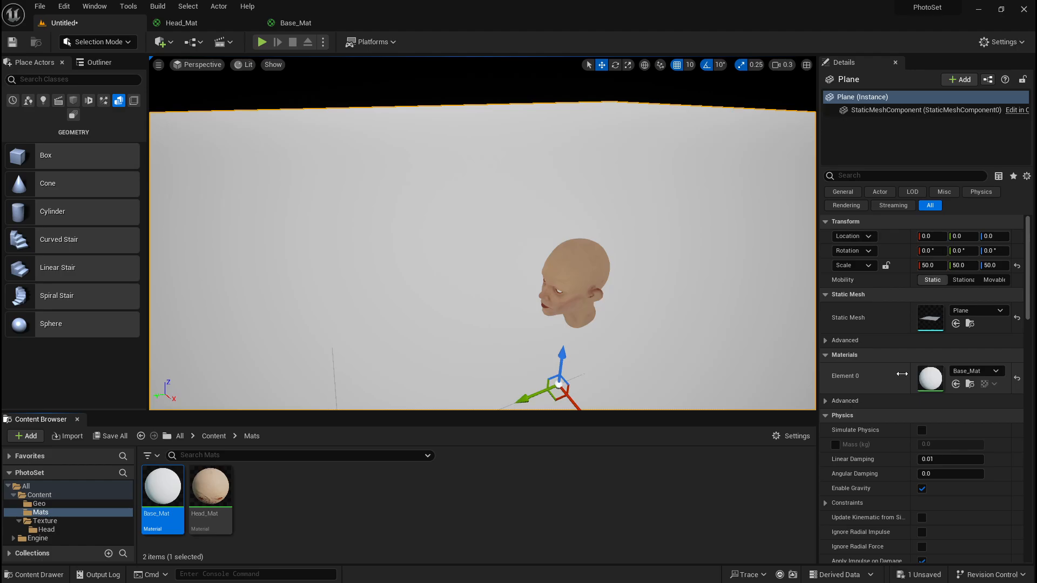
pyautogui.moveTo(579, 281); pyautogui.dragTo(496, 250, button='right')
pyautogui.press('w')
pyautogui.press('s')
pyautogui.press('e')
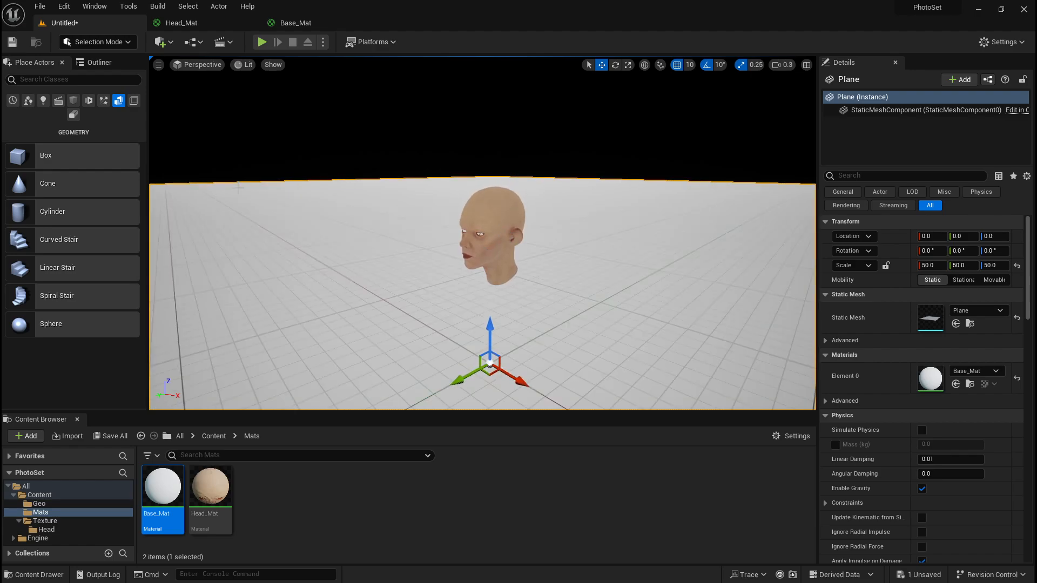
# Add a point light to the level and set its location to 0, 0, 0
pyautogui.click(45, 101)
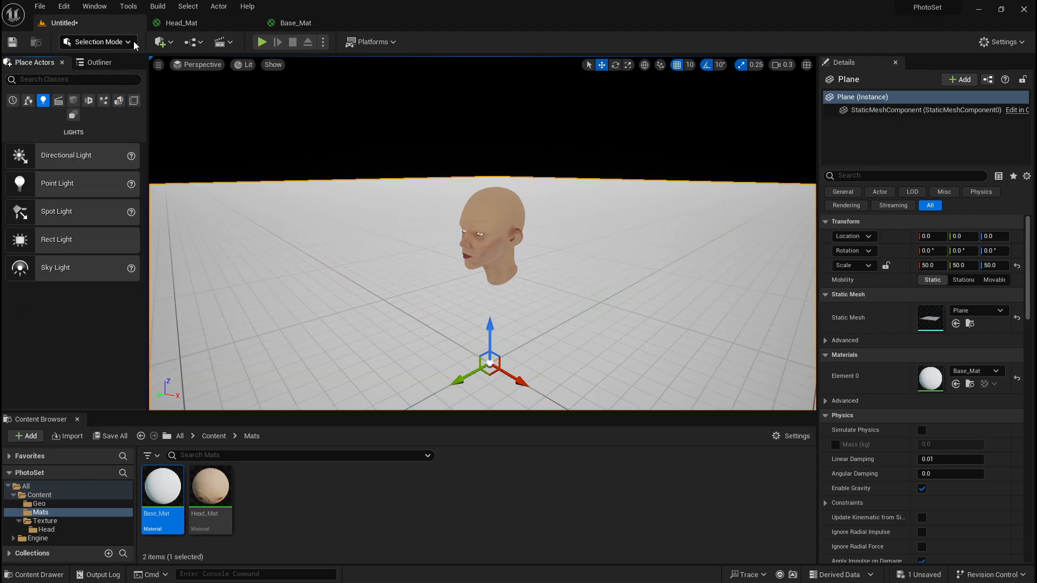
pyautogui.click(159, 43)
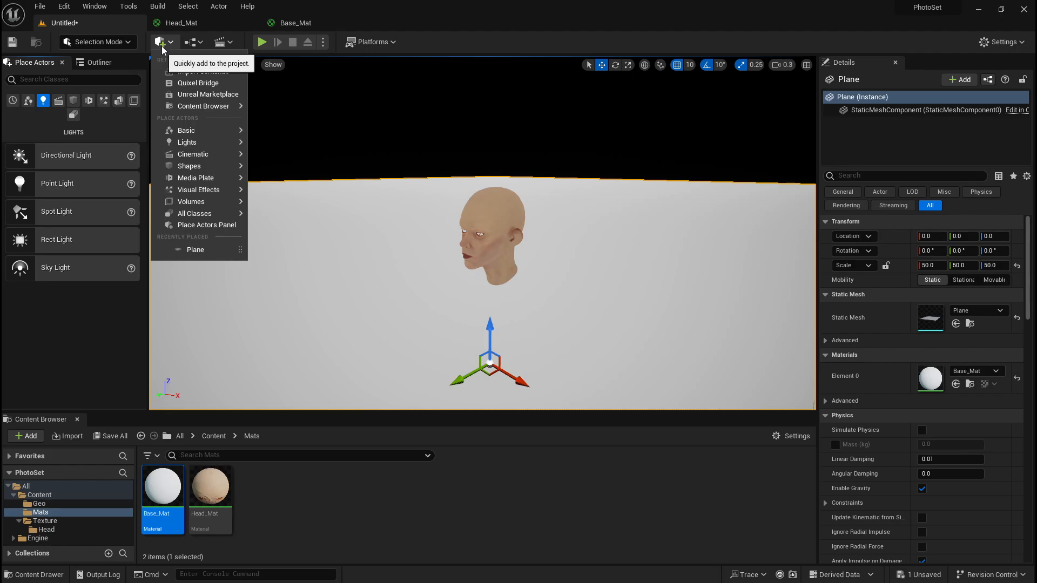
pyautogui.moveTo(198, 144)
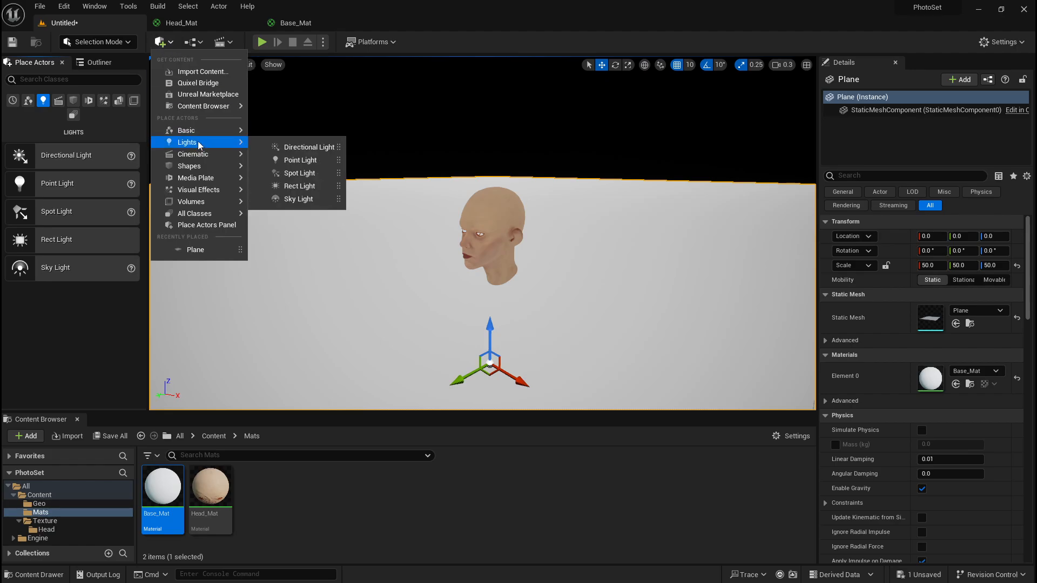
pyautogui.click(300, 160)
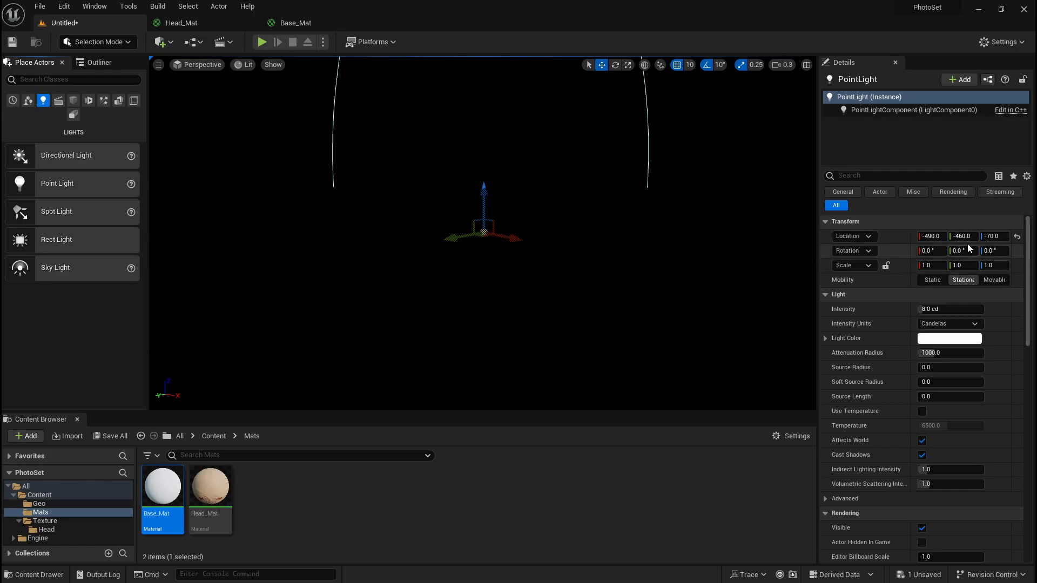
pyautogui.click(941, 236)
pyautogui.write('0')
pyautogui.press('Return')
pyautogui.press('Return')
pyautogui.click(993, 236)
pyautogui.write('0')
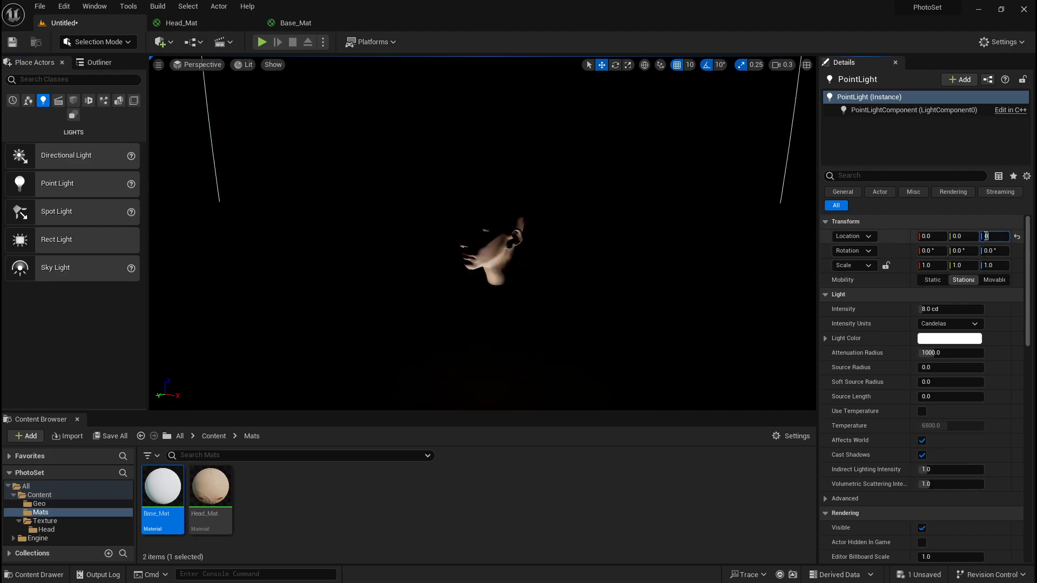
pyautogui.press('Return')
# Raise the point light to a height of 90 and move it beside the head to X 70, Y 20
pyautogui.moveTo(483, 361); pyautogui.dragTo(259, 156)
pyautogui.moveTo(322, 146)
pyautogui.mouseDown(button='right')
pyautogui.moveTo(376, 192)
pyautogui.moveTo(275, 141)
pyautogui.moveTo(303, 133)
pyautogui.moveTo(359, 162)
pyautogui.moveTo(313, 162)
pyautogui.mouseUp(button='right')
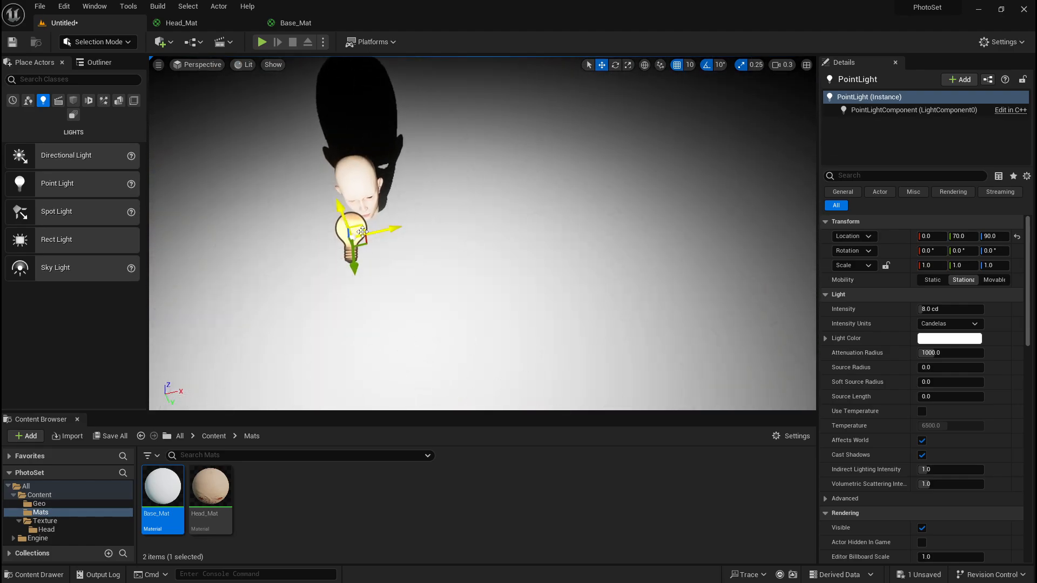
pyautogui.moveTo(359, 244); pyautogui.dragTo(500, 142)
pyautogui.moveTo(355, 144); pyautogui.dragTo(275, 106, button='right')
pyautogui.press('w')
pyautogui.press('s')
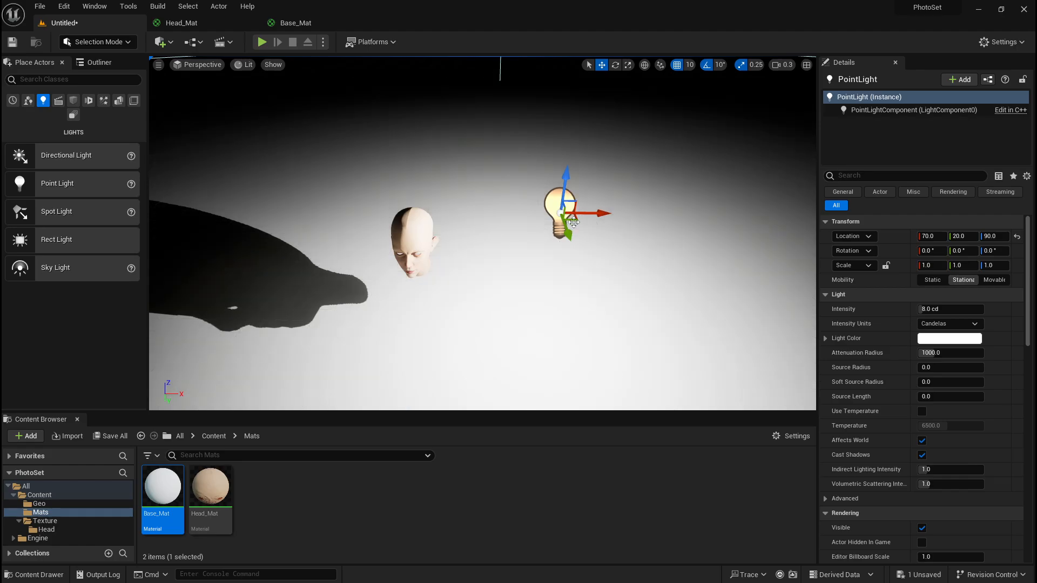
# Turn off position grid snapping and move the point light around the head to about X -357, Y 126
pyautogui.moveTo(562, 214); pyautogui.dragTo(518, 252)
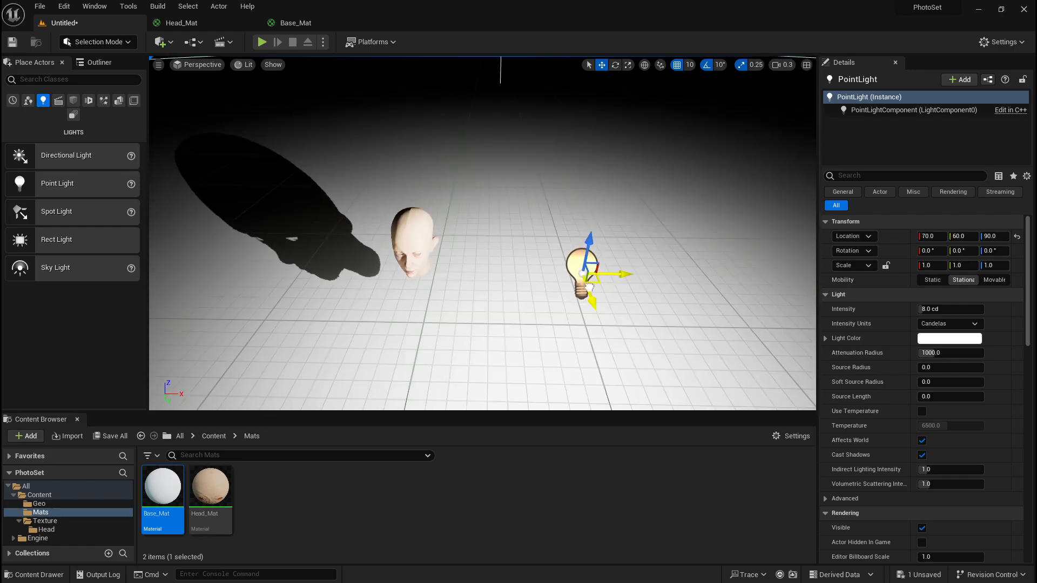
pyautogui.moveTo(348, 320); pyautogui.dragTo(549, 352)
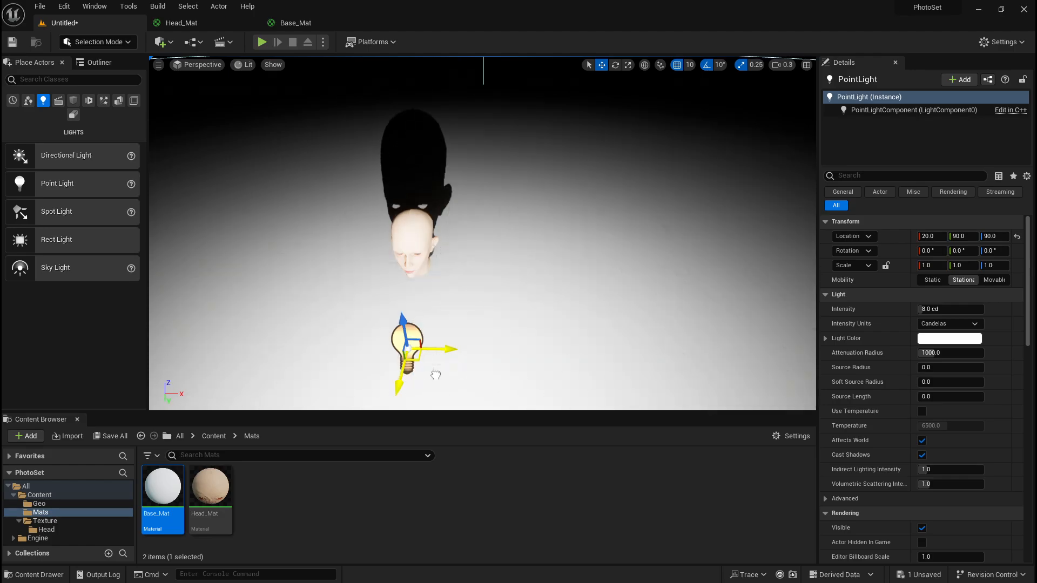
pyautogui.moveTo(436, 375); pyautogui.dragTo(357, 250)
pyautogui.click(678, 65)
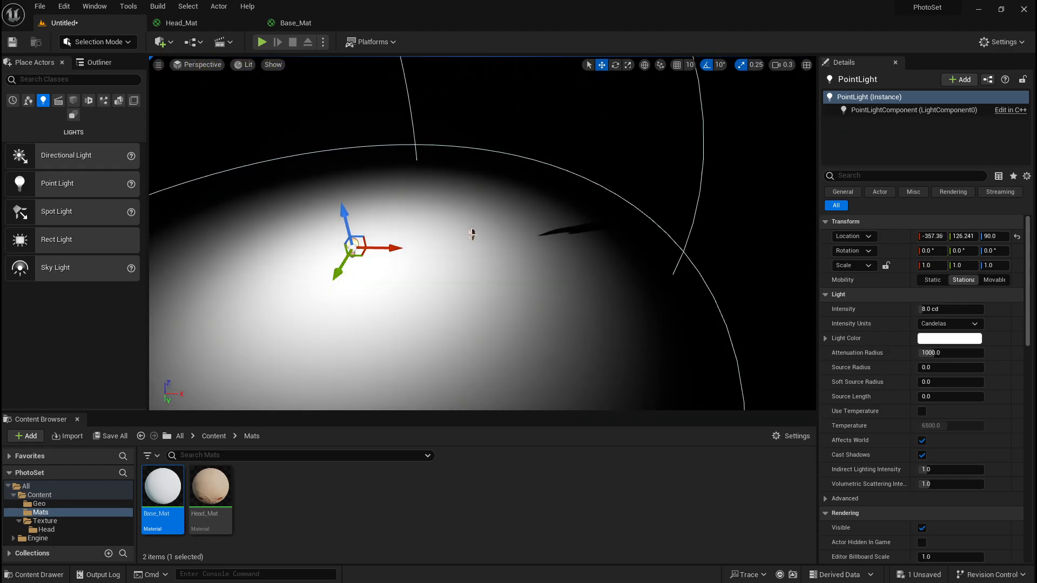
# Scale the Retopohead uniformly to 5.5 and raise it above the floor to about Z 126
pyautogui.click(473, 234)
pyautogui.press('r')
pyautogui.moveTo(476, 237); pyautogui.dragTo(471, 186)
pyautogui.moveTo(471, 186)
pyautogui.mouseDown(button='right')
pyautogui.moveTo(487, 206)
pyautogui.moveTo(466, 182)
pyautogui.mouseUp(button='right')
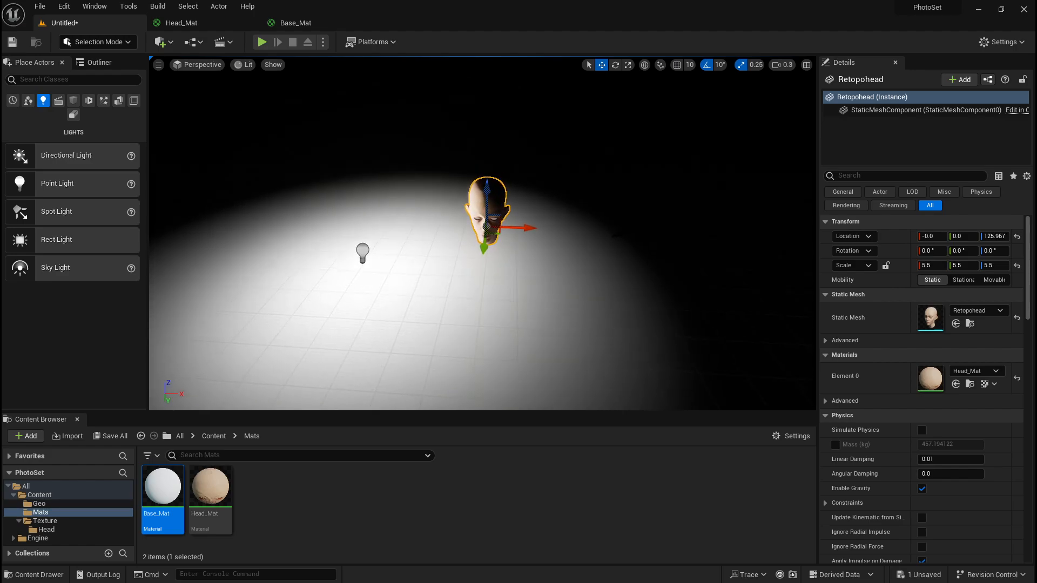
pyautogui.scroll(5, 465, 218)
pyautogui.moveTo(465, 218); pyautogui.dragTo(432, 219, button='right')
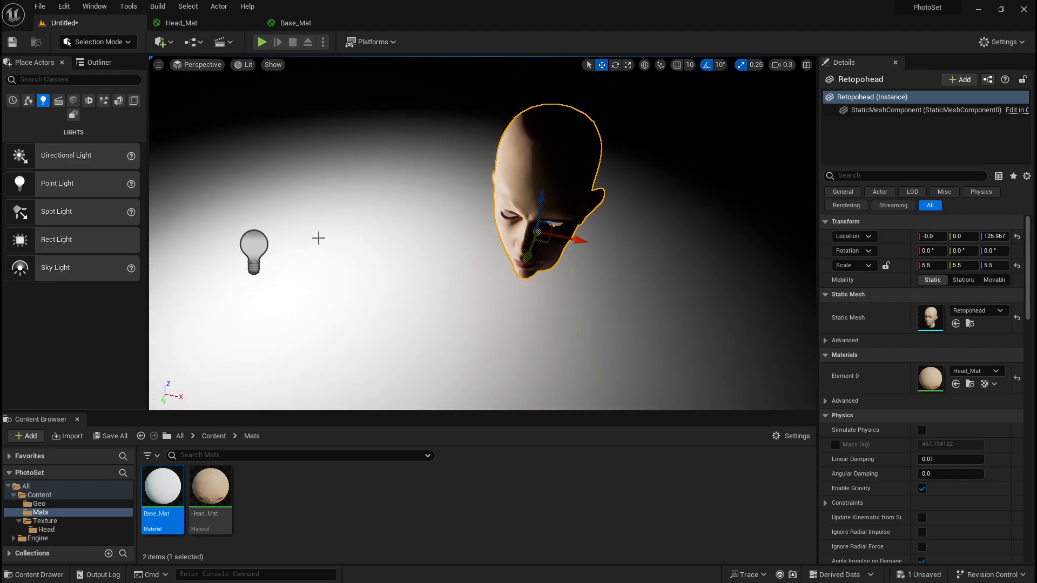
# Switch to Adobe Substance 3D Painter, turn off symmetry and examine the painted head from above and from the front
pyautogui.click(262, 253)
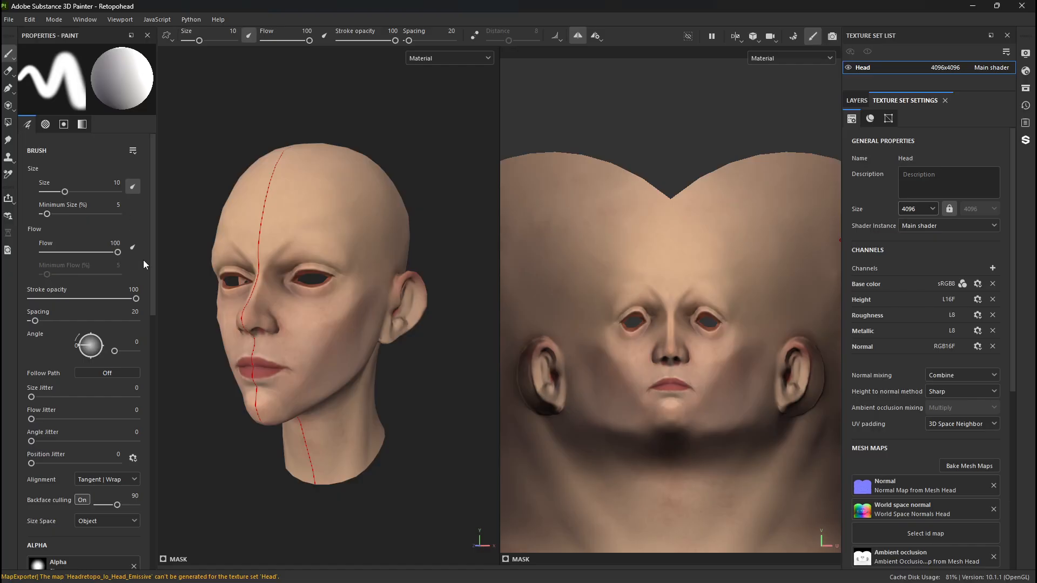
pyautogui.keyDown('alt'); pyautogui.moveTo(330, 162); pyautogui.dragTo(352, 284); pyautogui.keyUp('alt')
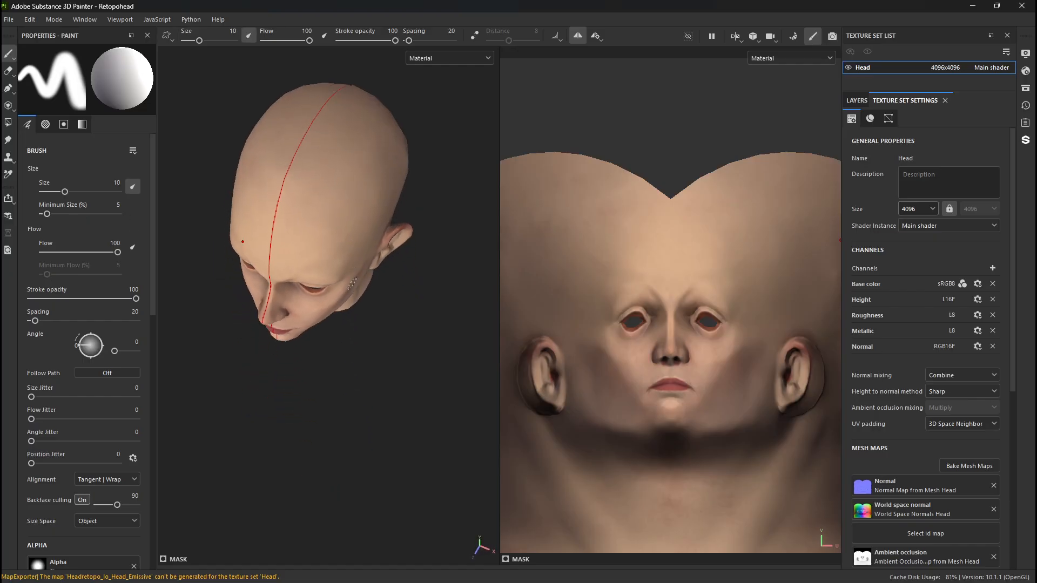
pyautogui.rightClick(357, 145)
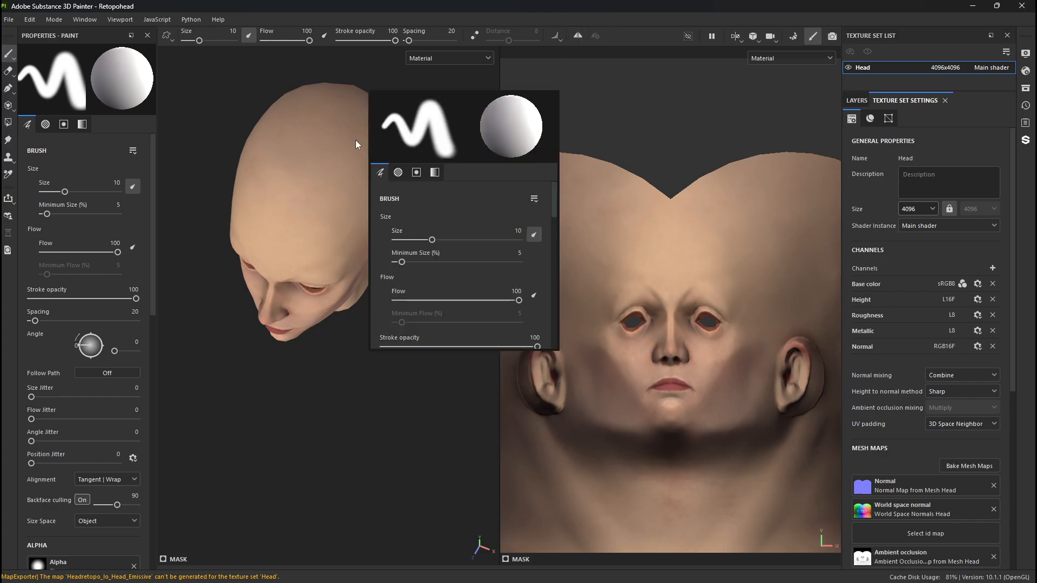
pyautogui.rightClick(211, 100)
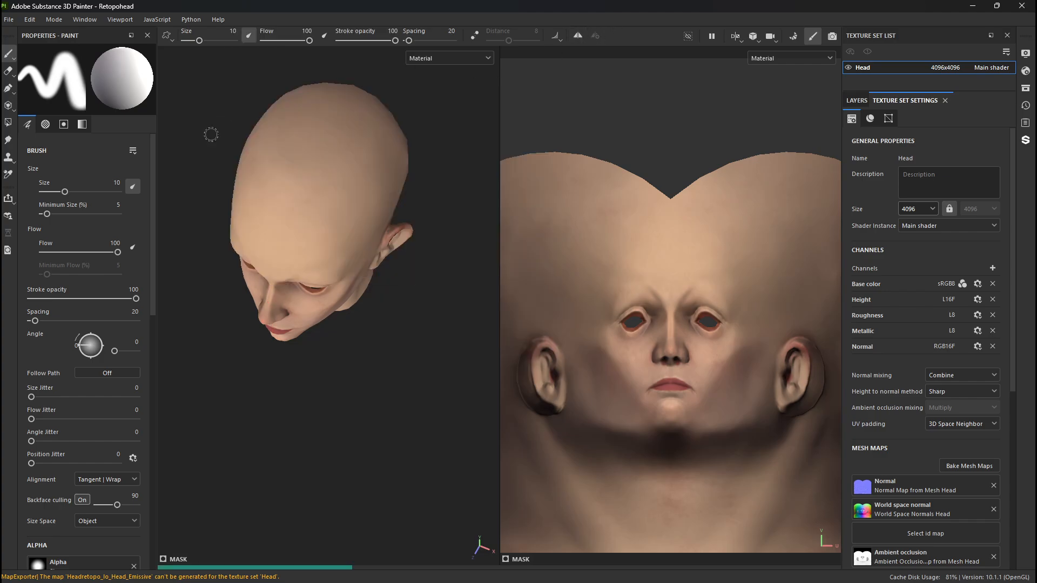
pyautogui.moveTo(211, 135)
pyautogui.keyDown('alt'); pyautogui.mouseDown()
pyautogui.moveTo(222, 193)
pyautogui.moveTo(230, 182)
pyautogui.mouseUp(); pyautogui.keyUp('alt')
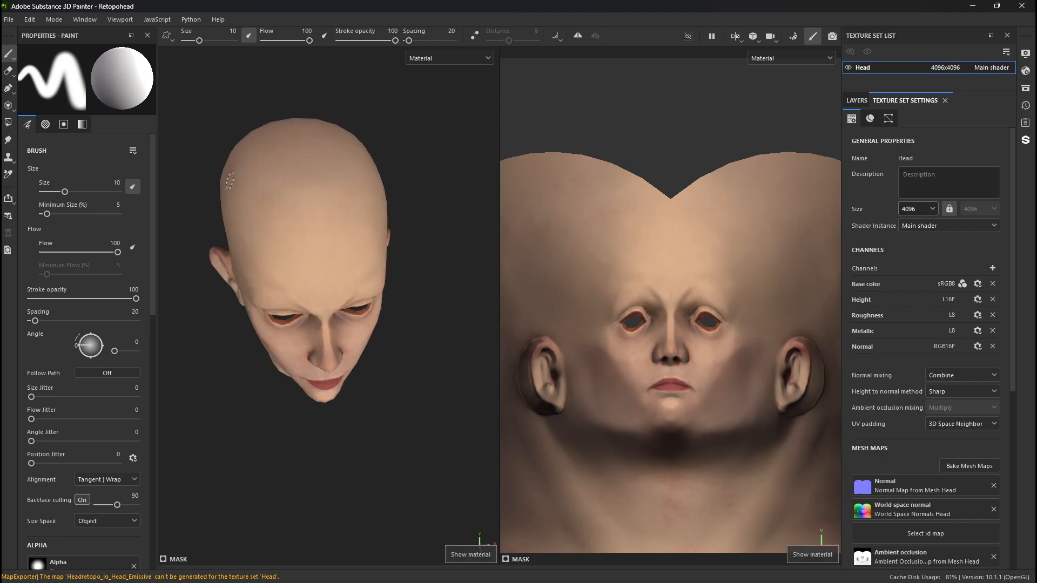
pyautogui.moveTo(280, 216)
pyautogui.keyDown('alt'); pyautogui.mouseDown()
pyautogui.moveTo(274, 225)
pyautogui.moveTo(350, 217)
pyautogui.mouseUp(); pyautogui.keyUp('alt')
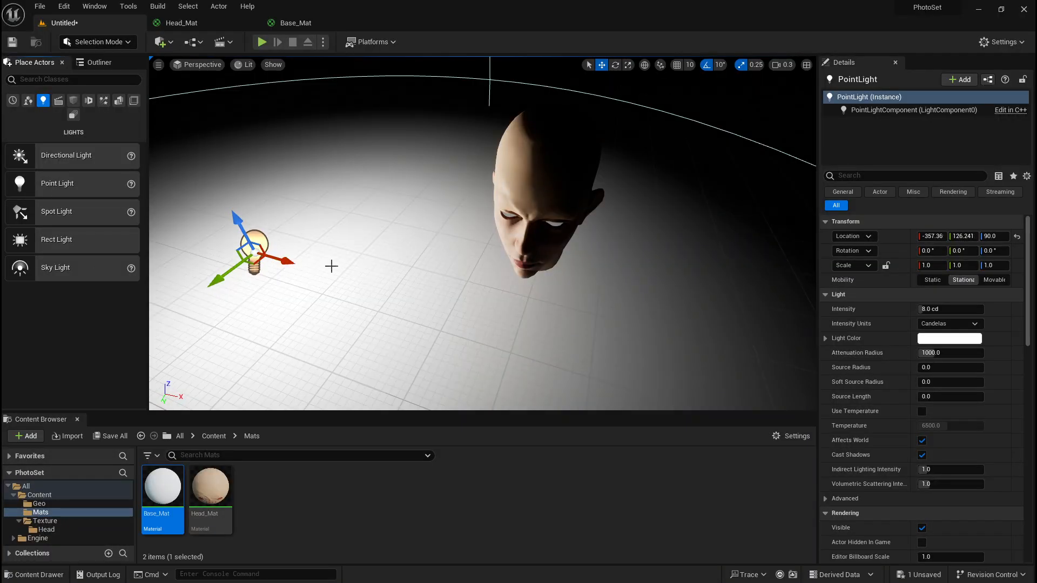
# Back in Unreal, raise the point light above and in front of the head to about -353, 215, 308
pyautogui.moveTo(254, 251); pyautogui.dragTo(206, 312)
pyautogui.moveTo(175, 278); pyautogui.dragTo(108, 119)
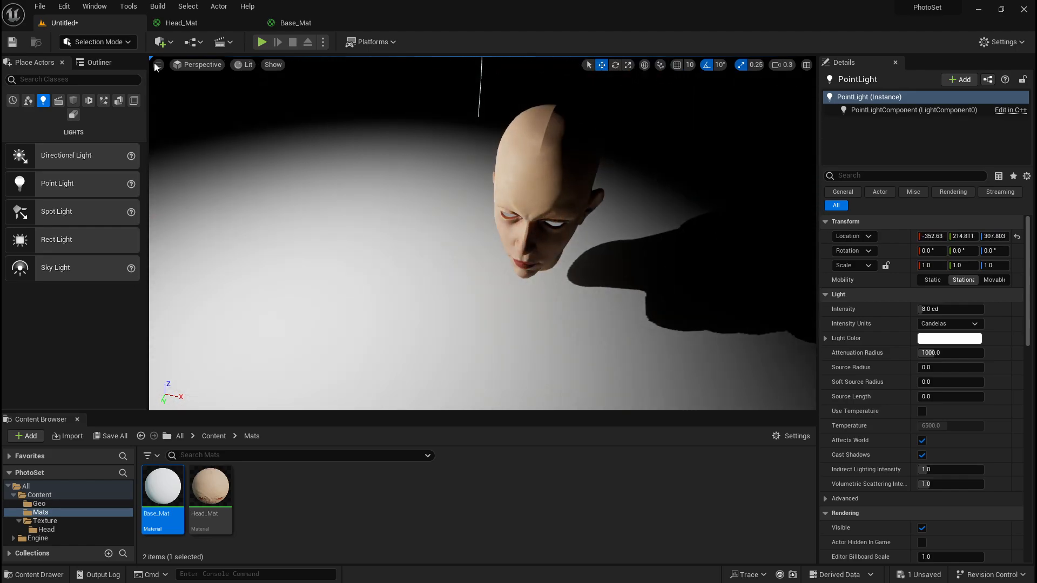
pyautogui.moveTo(345, 216); pyautogui.dragTo(397, 205, button='right')
pyautogui.press('s')
pyautogui.moveTo(346, 303); pyautogui.dragTo(408, 338, button='right')
pyautogui.press('w')
pyautogui.press('s')
pyautogui.moveTo(670, 319); pyautogui.dragTo(642, 310, button='right')
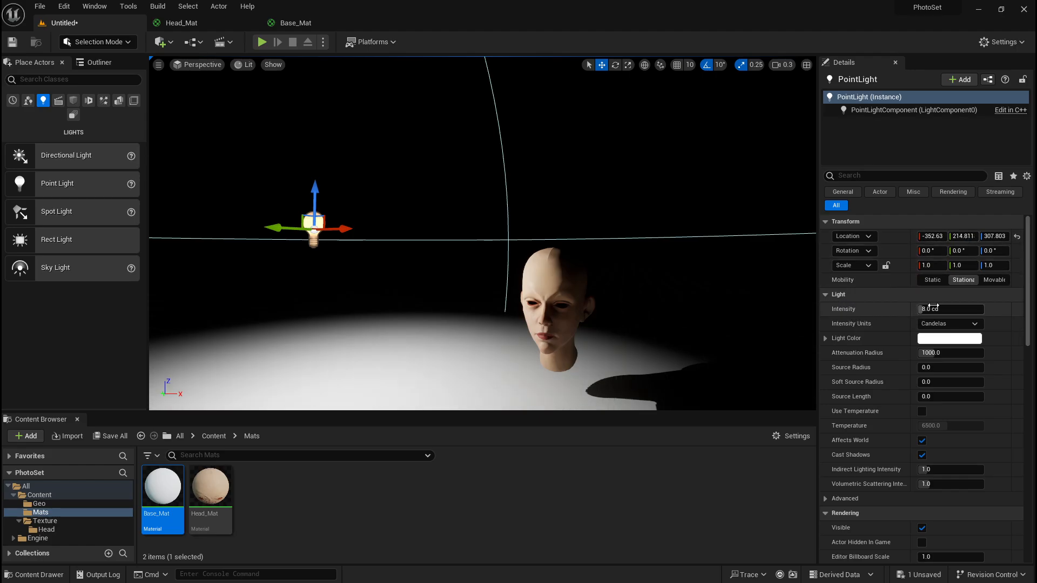
# Set the point light's Attenuation Radius to 16384, Source Radius to 120 and Soft Source Radius to 272
pyautogui.click(958, 323)
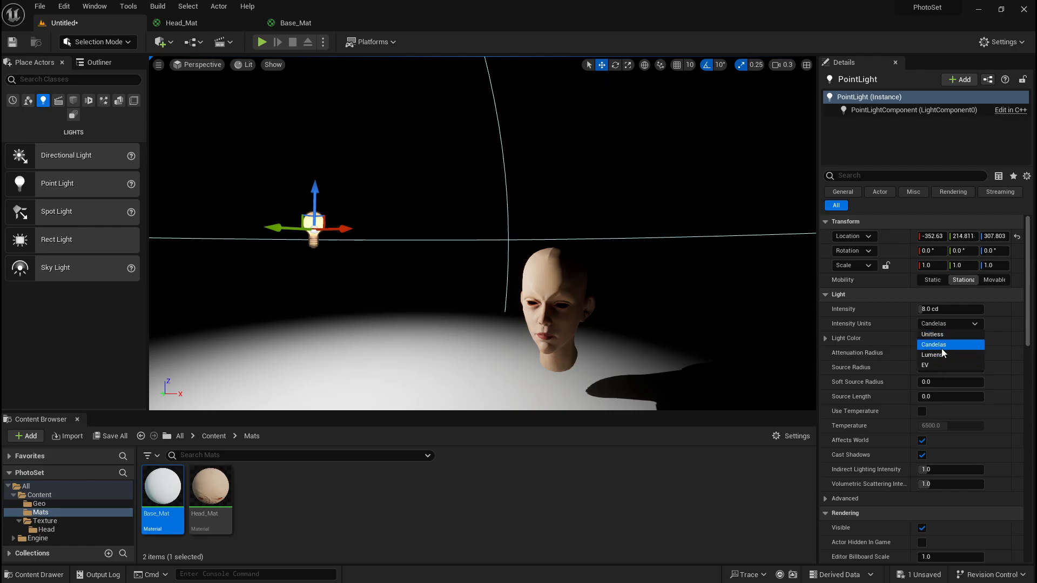
pyautogui.click(883, 346)
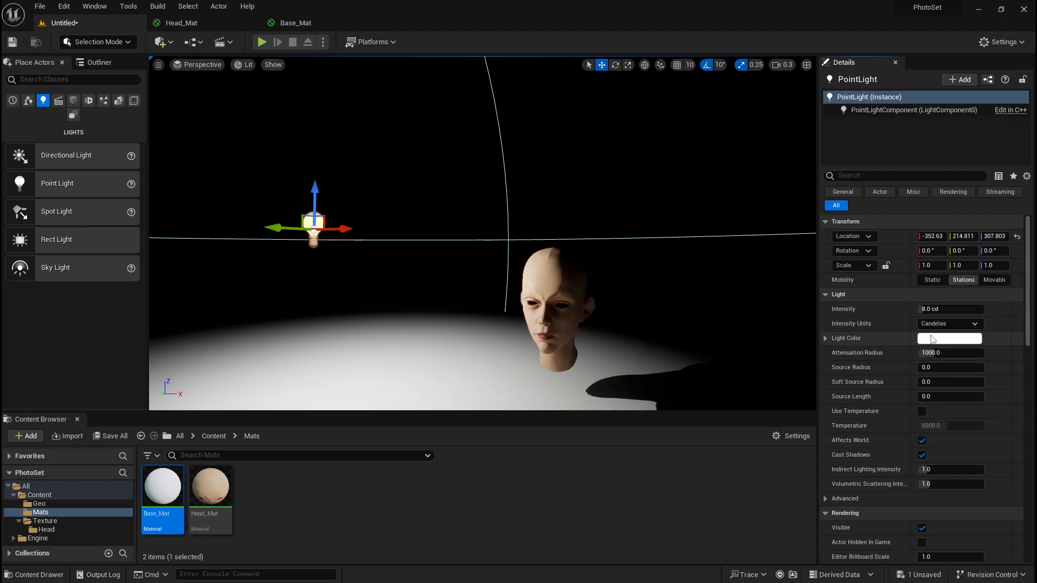
pyautogui.moveTo(945, 351); pyautogui.dragTo(1016, 353)
pyautogui.moveTo(925, 367); pyautogui.dragTo(984, 368)
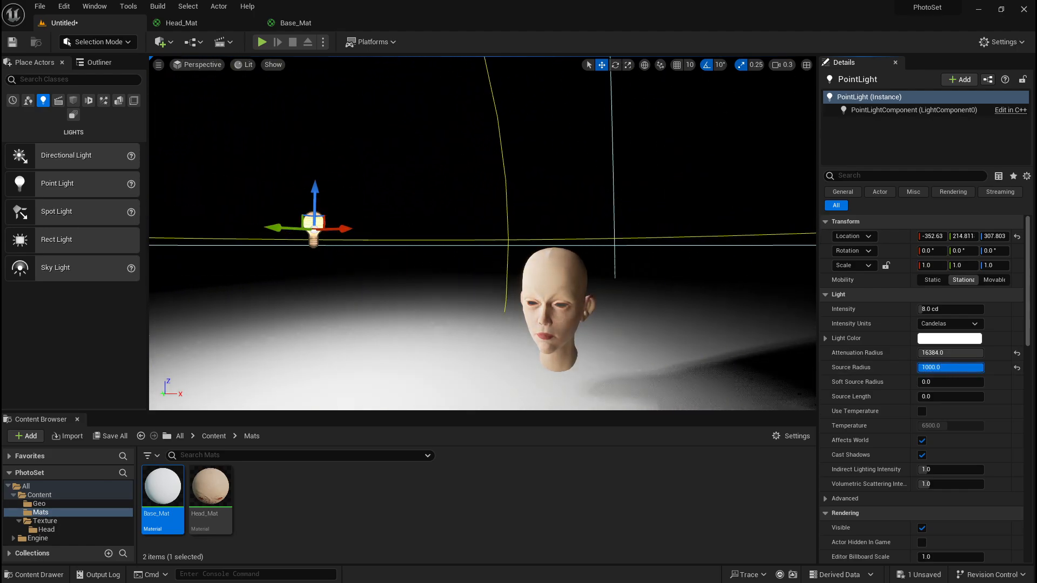
pyautogui.moveTo(977, 368); pyautogui.dragTo(921, 368)
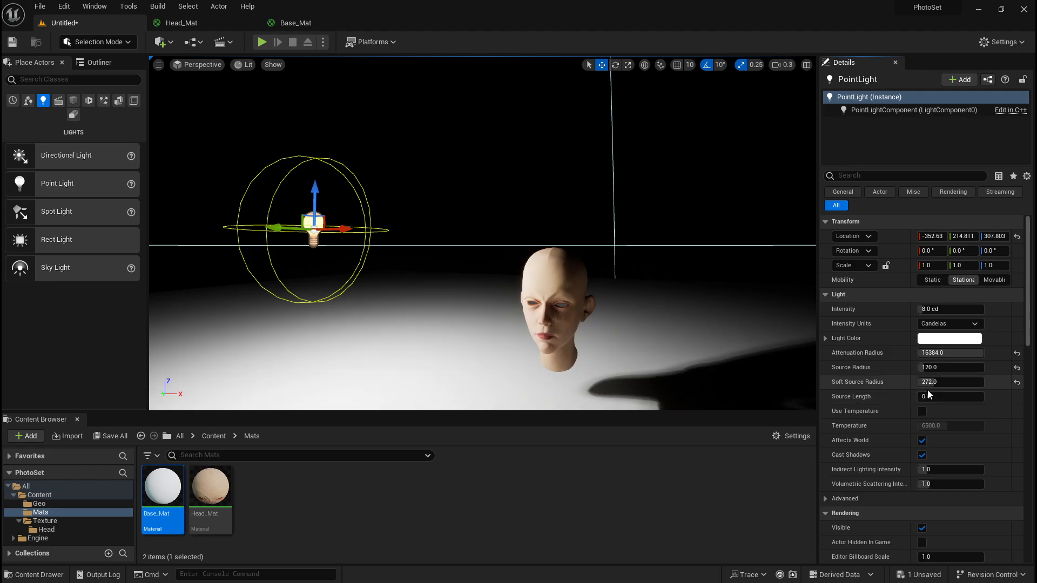
pyautogui.moveTo(929, 395)
pyautogui.mouseDown()
pyautogui.moveTo(972, 395)
pyautogui.moveTo(921, 395)
pyautogui.mouseUp()
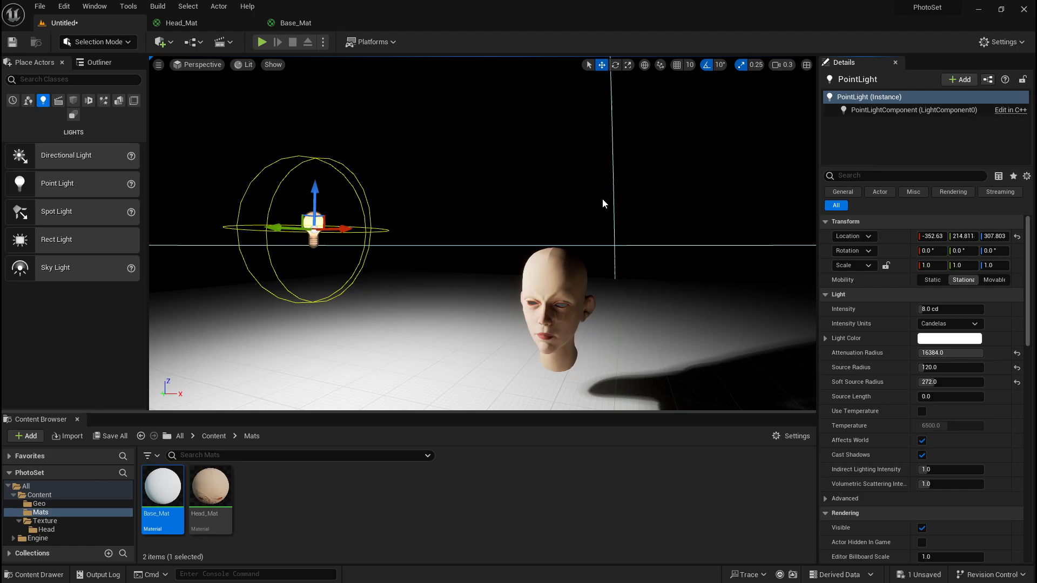
# Delete the point light from the level
pyautogui.moveTo(542, 225); pyautogui.dragTo(545, 297, button='right')
pyautogui.press('s')
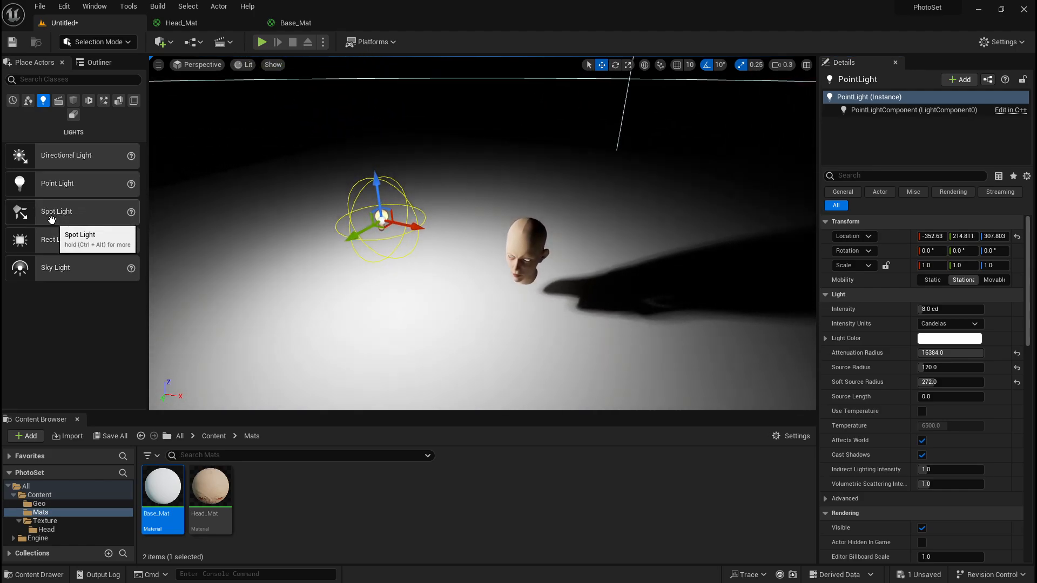
pyautogui.press('Delete')
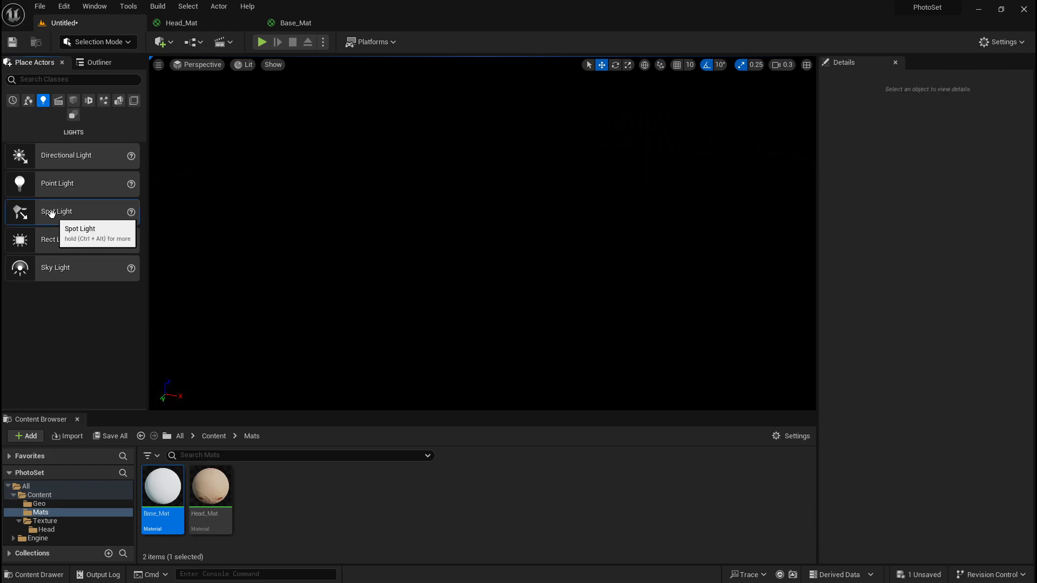
# Add a spot light above the head at about -266, 120, 620 and tilt it down to a -40° Y rotation
pyautogui.moveTo(51, 212); pyautogui.dragTo(405, 92)
pyautogui.press('e')
pyautogui.moveTo(466, 81); pyautogui.dragTo(463, 58)
pyautogui.moveTo(468, 127); pyautogui.dragTo(475, 92, button='right')
pyautogui.press('d')
pyautogui.press('w')
pyautogui.scroll(1, 448, 151)
pyautogui.press('w')
pyautogui.scroll(1, 458, 129)
pyautogui.press('a')
pyautogui.press('s')
pyautogui.press('s')
pyautogui.press('w')
pyautogui.press('s')
pyautogui.press('s')
pyautogui.moveTo(603, 246)
pyautogui.mouseDown(button='right')
pyautogui.moveTo(608, 254)
pyautogui.moveTo(603, 246)
pyautogui.mouseUp(button='right')
pyautogui.press('w')
pyautogui.moveTo(443, 133)
pyautogui.mouseDown(button='right')
pyautogui.moveTo(421, 133)
pyautogui.moveTo(438, 124)
pyautogui.mouseUp(button='right')
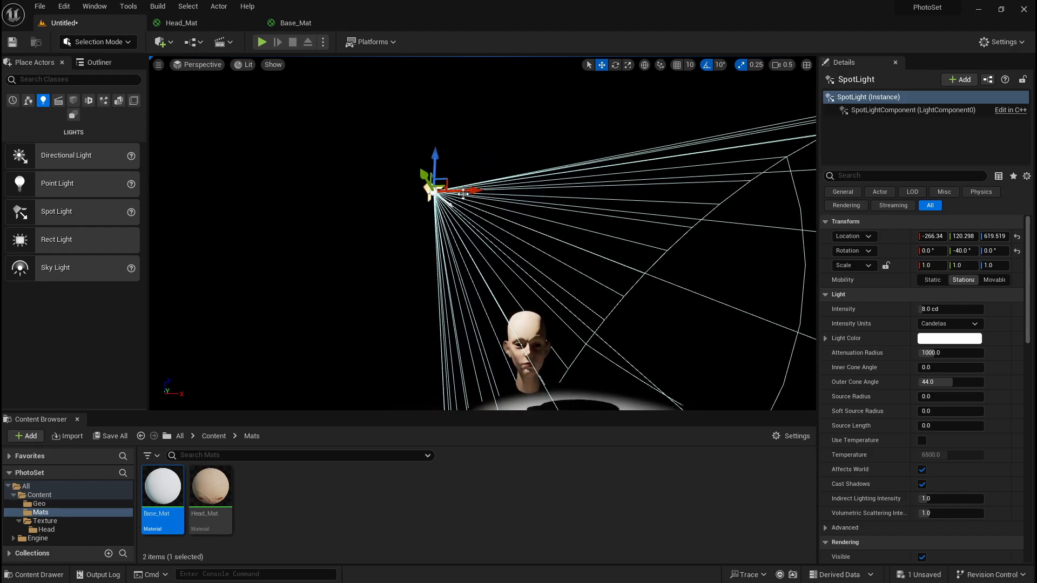
# Move the spot light away from the head to about X -774 and set its Y rotation to about -20°
pyautogui.moveTo(464, 195); pyautogui.dragTo(325, 189)
pyautogui.press('e')
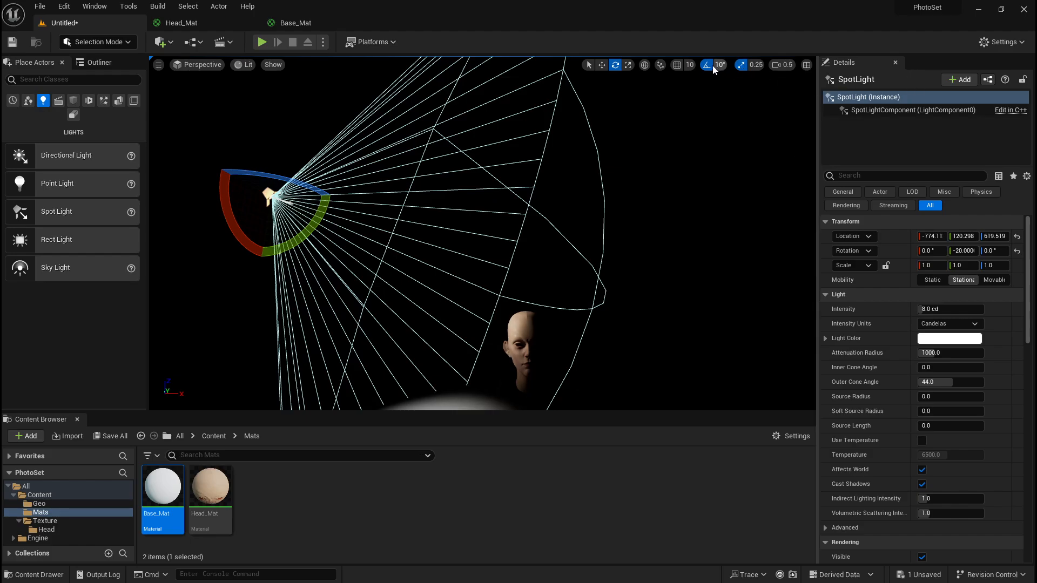
# Try adjusting the spot light's attenuation radius, inspect the lighting and delete the spot light
pyautogui.moveTo(946, 353); pyautogui.dragTo(930, 397)
pyautogui.moveTo(648, 303); pyautogui.dragTo(702, 335, button='right')
pyautogui.moveTo(292, 330); pyautogui.dragTo(250, 310, button='right')
pyautogui.press('Delete')
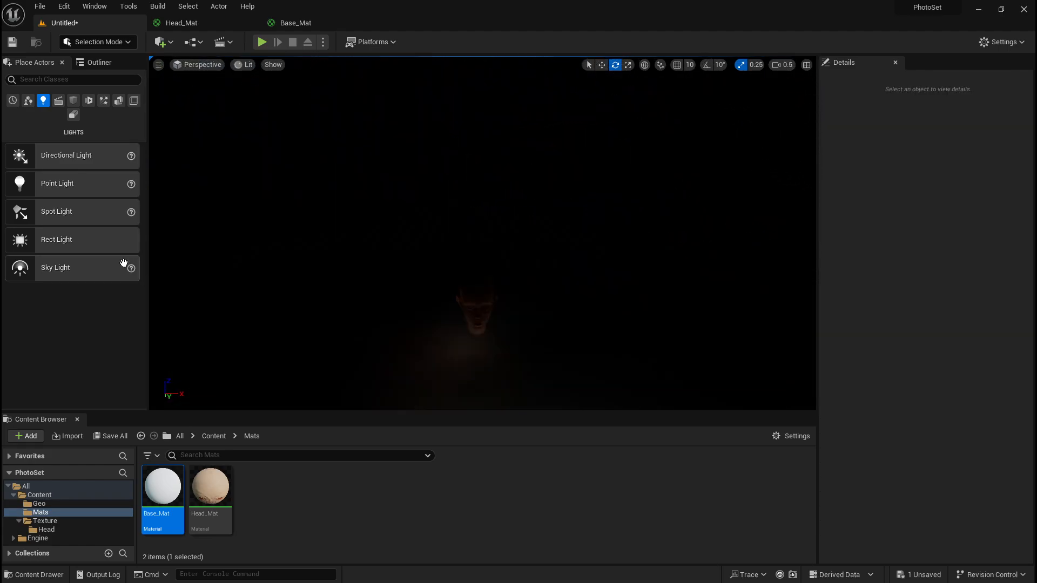
# Add a rect light, raise it to about -554, -48, 502 and tilt it toward the floor by about -22.4°
pyautogui.moveTo(68, 248); pyautogui.dragTo(331, 358)
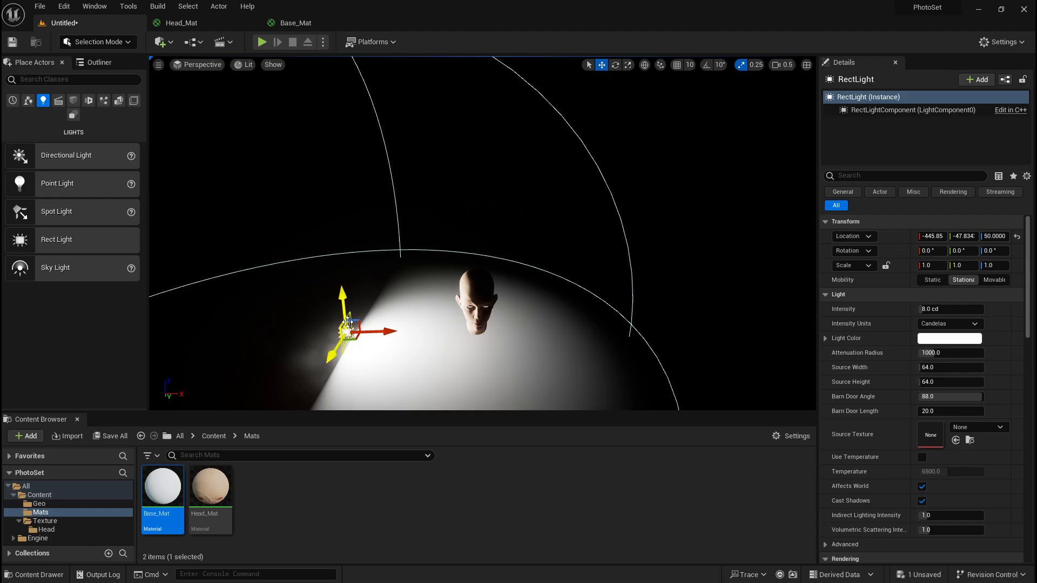
pyautogui.moveTo(348, 323); pyautogui.dragTo(302, 171)
pyautogui.moveTo(362, 200); pyautogui.dragTo(348, 226)
pyautogui.press('w')
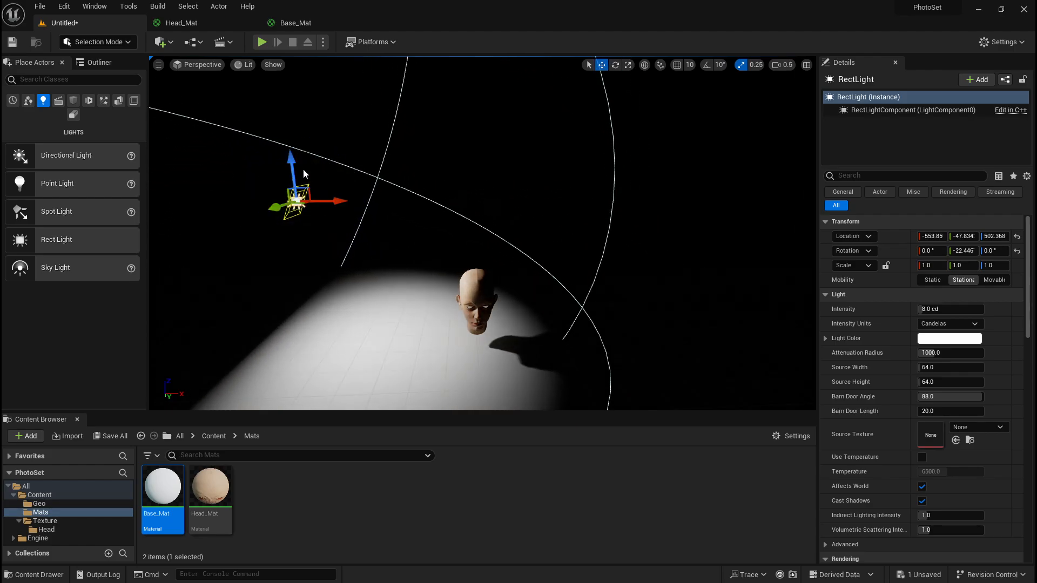
# Move the rect light close to the head at about -129, -48, 373 and rotate it to about -9.1° Y and 56.8° Z
pyautogui.moveTo(297, 201); pyautogui.dragTo(434, 200)
pyautogui.press('e')
pyautogui.moveTo(437, 239); pyautogui.dragTo(472, 253)
pyautogui.moveTo(471, 211)
pyautogui.mouseDown(button='right')
pyautogui.moveTo(444, 212)
pyautogui.moveTo(484, 211)
pyautogui.mouseUp(button='right')
pyautogui.moveTo(427, 256); pyautogui.dragTo(476, 259)
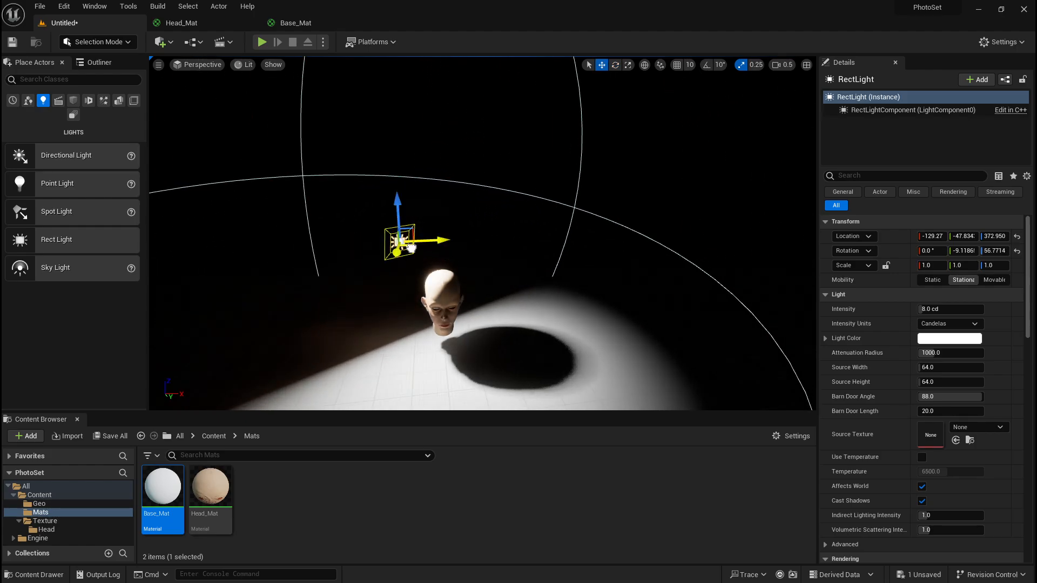
# Move the rect light to about -47, -589, 373, raising its attenuation radius to about 1885 and source width to about 952
pyautogui.moveTo(412, 248); pyautogui.dragTo(435, 215)
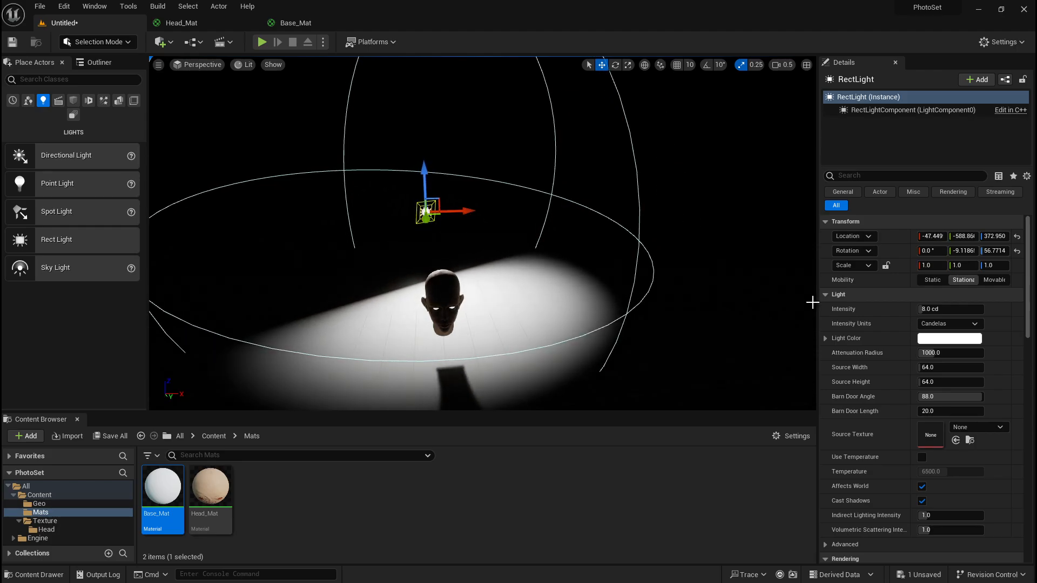
pyautogui.moveTo(934, 353); pyautogui.dragTo(975, 367)
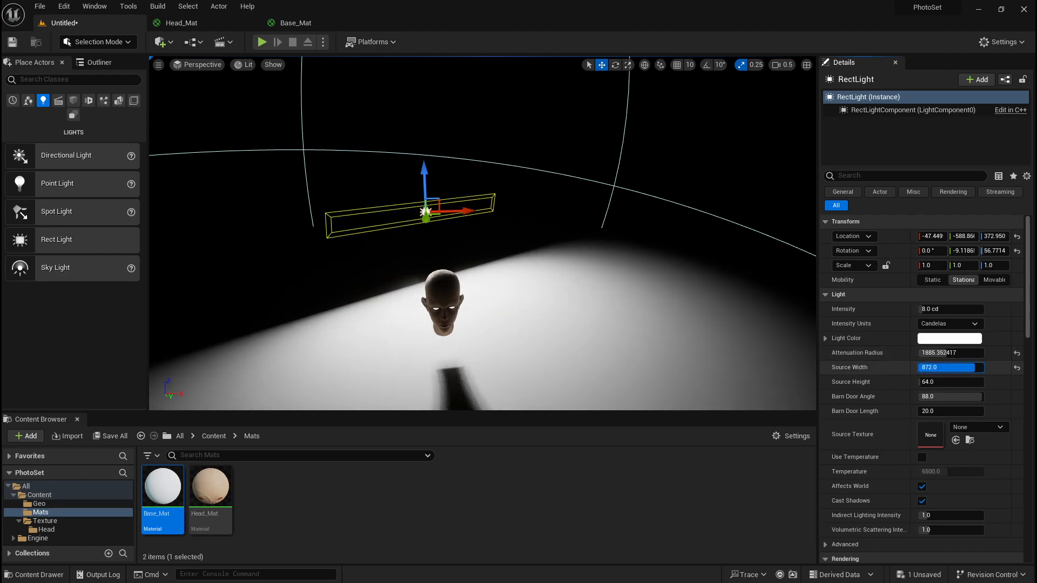
pyautogui.moveTo(520, 229); pyautogui.dragTo(498, 309, button='right')
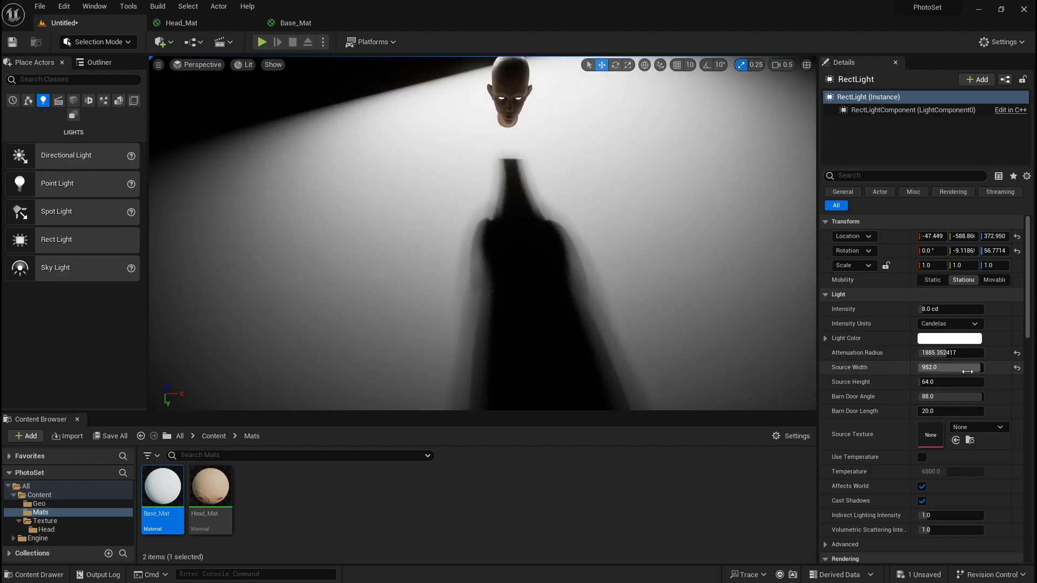
# Try the rect light with an attenuation radius of about 2244 and a source width of 80, and delete the light
pyautogui.moveTo(962, 353); pyautogui.dragTo(925, 367)
pyautogui.moveTo(551, 264); pyautogui.dragTo(563, 224, button='right')
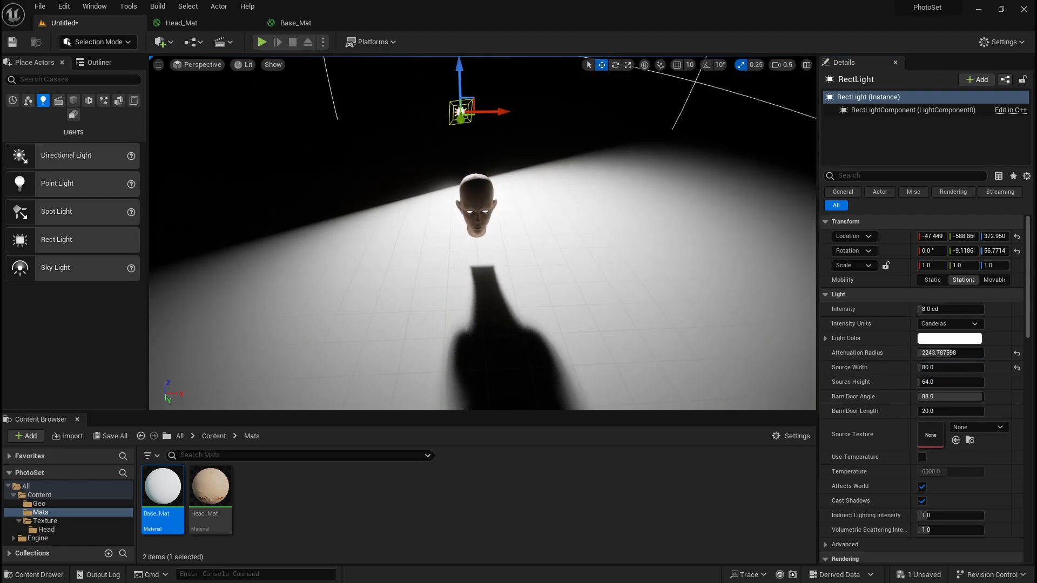
pyautogui.press('Delete')
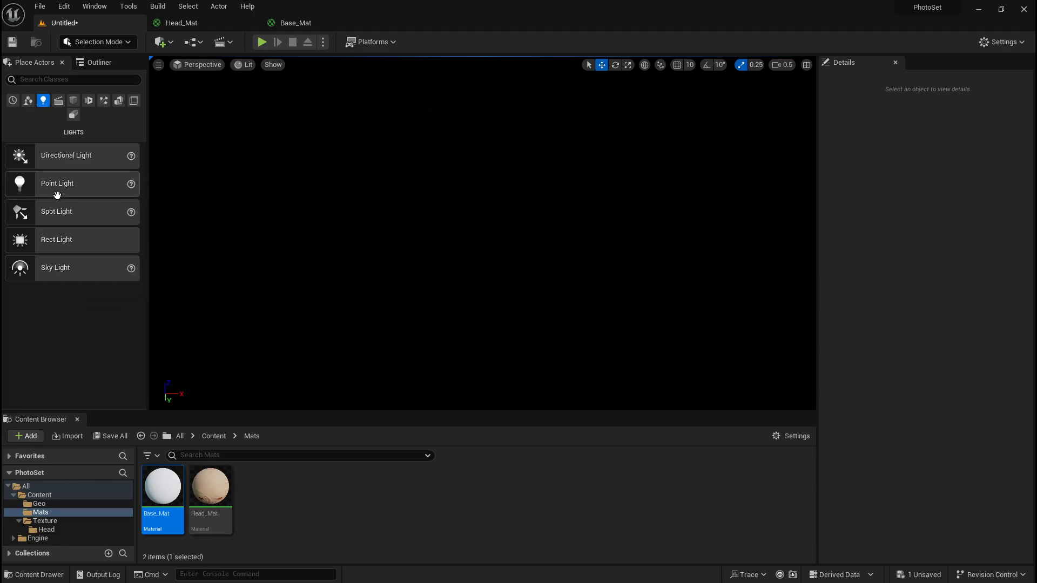
# Add a directional light beside the head at about -255, -242, 429 and rotate it to about 6.4°, -13.8°, 8.3°
pyautogui.moveTo(59, 162); pyautogui.dragTo(392, 85)
pyautogui.moveTo(391, 102); pyautogui.dragTo(424, 202, button='right')
pyautogui.press('w')
pyautogui.press('a')
pyautogui.press('e')
pyautogui.moveTo(378, 217); pyautogui.dragTo(389, 220)
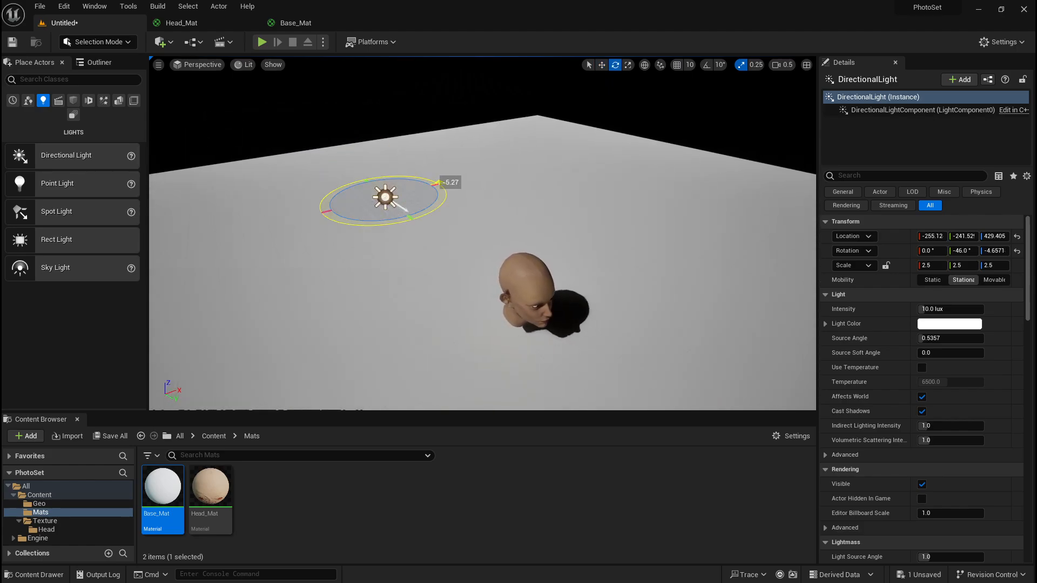
pyautogui.moveTo(416, 174); pyautogui.dragTo(366, 218)
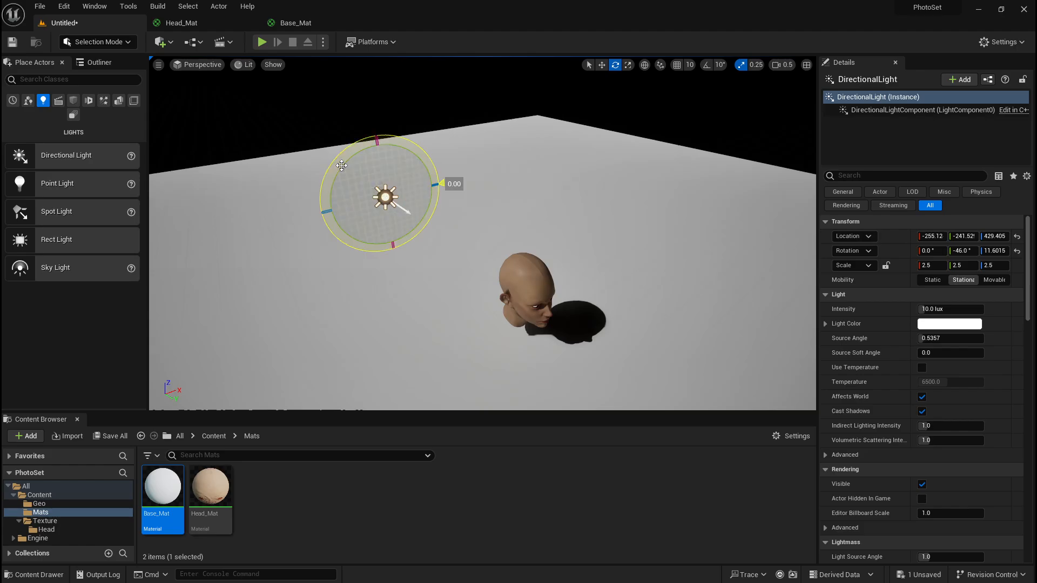
pyautogui.moveTo(341, 166); pyautogui.dragTo(503, 204)
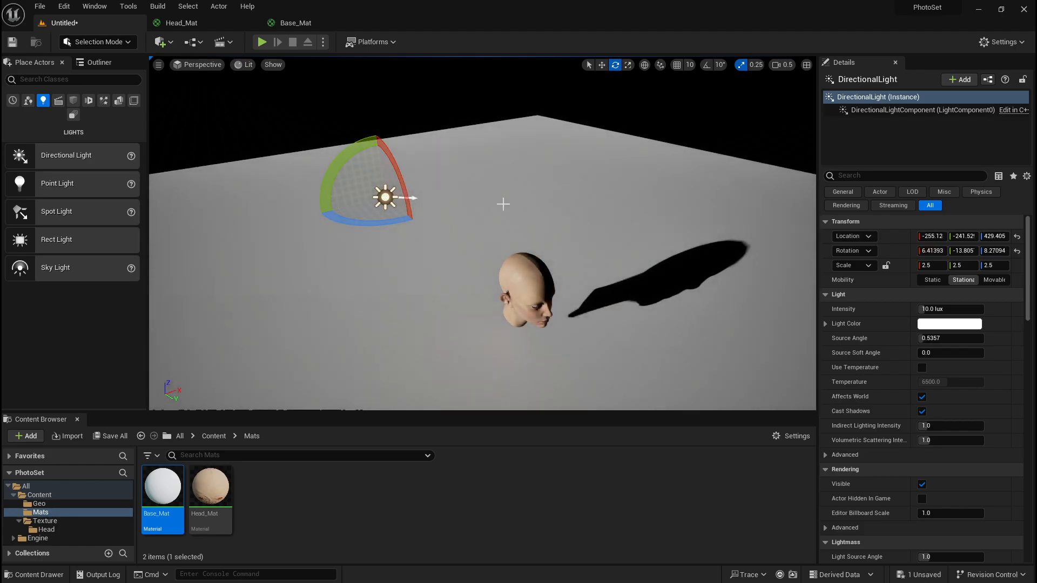
# Try a source angle of 5.0 on the directional light, inspect the head's shadow and delete the light
pyautogui.moveTo(716, 258); pyautogui.dragTo(733, 263, button='right')
pyautogui.press('w')
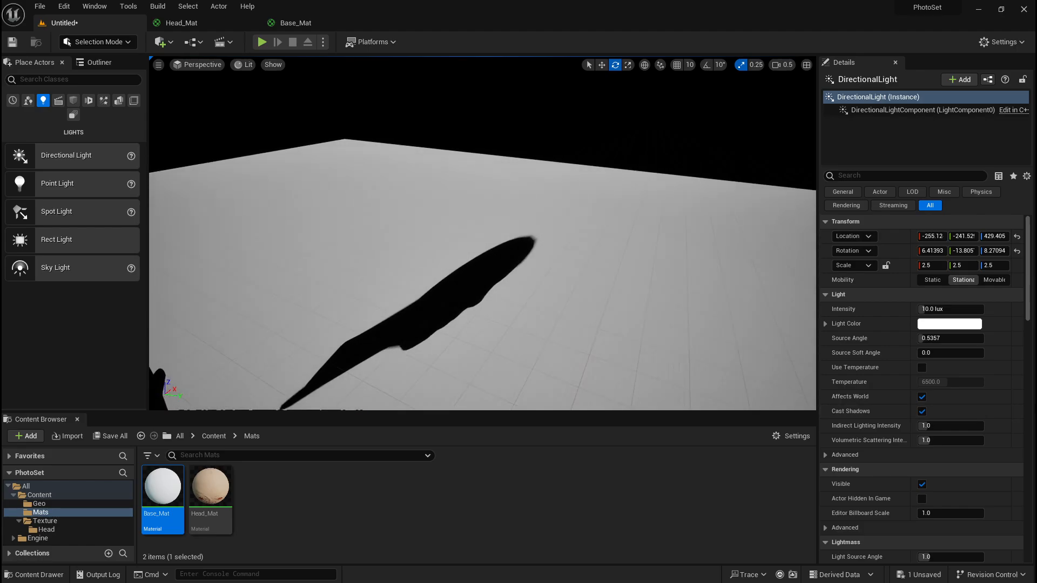
pyautogui.moveTo(920, 338); pyautogui.dragTo(983, 339)
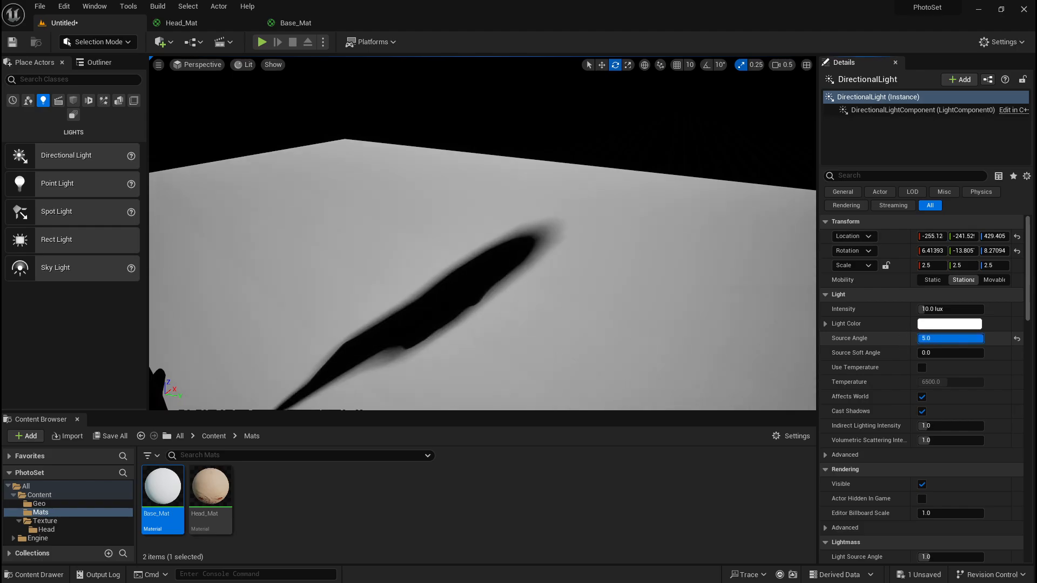
pyautogui.moveTo(627, 299); pyautogui.dragTo(564, 281, button='right')
pyautogui.press('s')
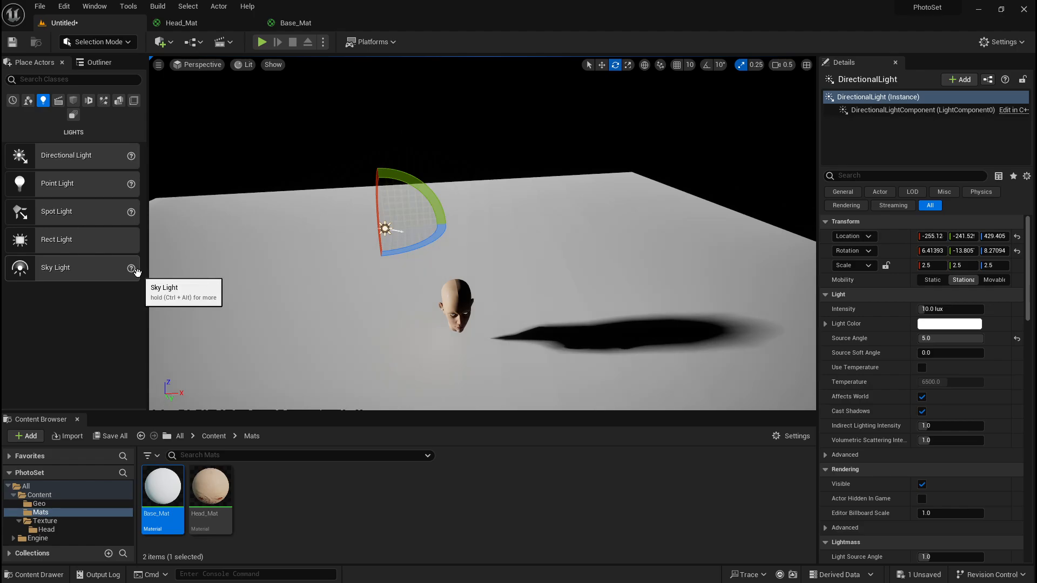
pyautogui.press('Delete')
# Add a point light near the head at about -343, -133, 325 and duplicate it to the opposite side of the head
pyautogui.moveTo(59, 186); pyautogui.dragTo(359, 239)
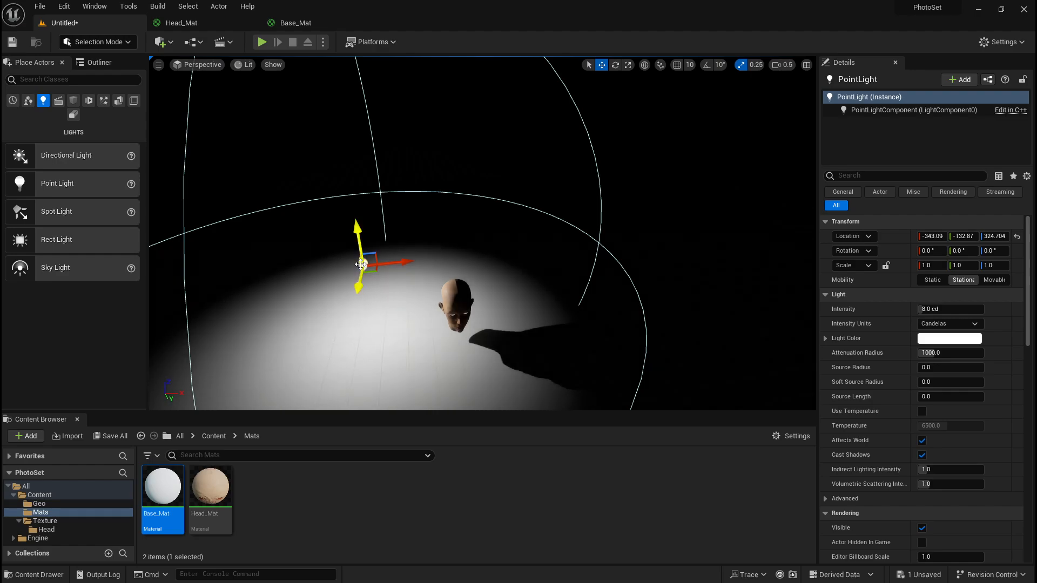
pyautogui.keyDown('alt'); pyautogui.moveTo(392, 261); pyautogui.dragTo(475, 251); pyautogui.keyUp('alt')
pyautogui.click(368, 272)
pyautogui.click(363, 266)
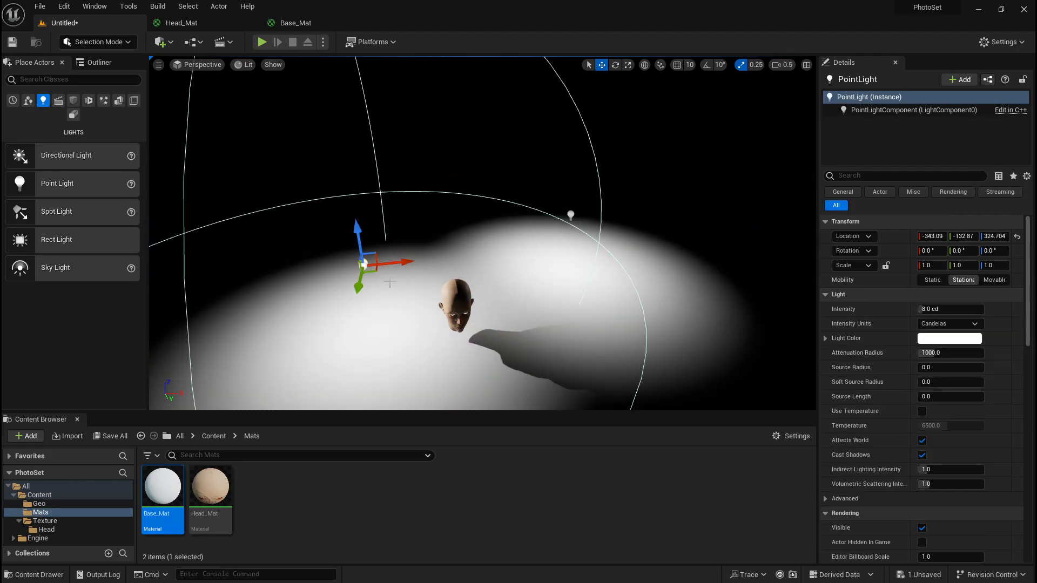
# Move the first point light to about -597, -427, 325 and place a duplicate in front of the head at about -187, 497, 689
pyautogui.moveTo(373, 271); pyautogui.dragTo(414, 394)
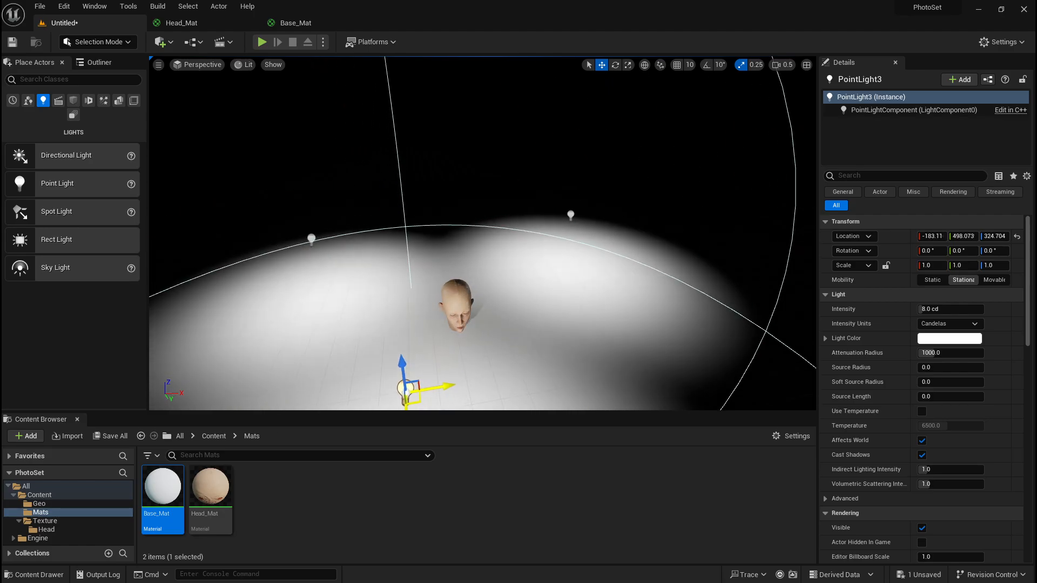
pyautogui.moveTo(414, 394); pyautogui.dragTo(446, 338, button='right')
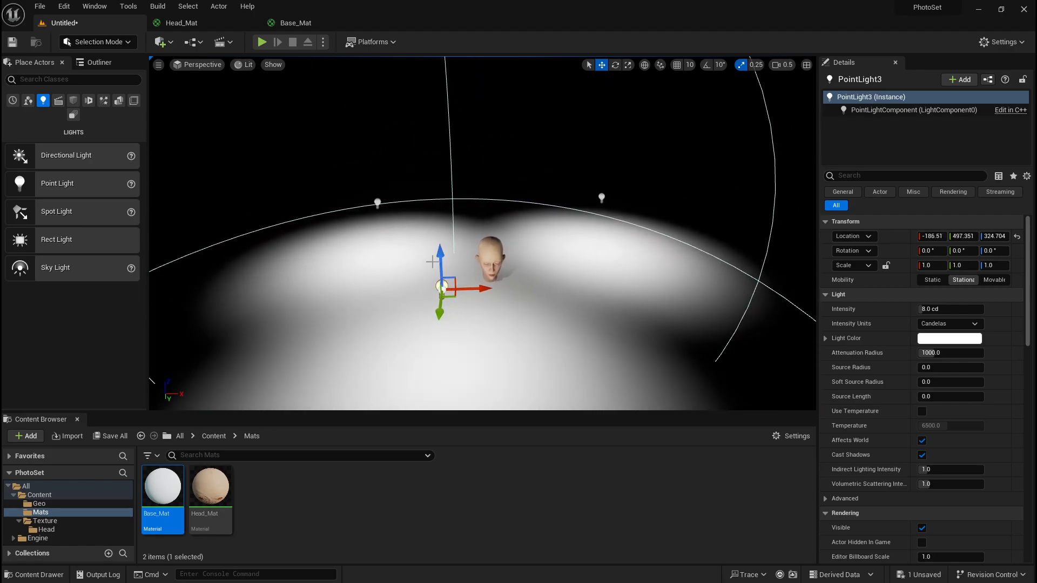
pyautogui.moveTo(440, 261); pyautogui.dragTo(437, 137)
pyautogui.moveTo(439, 139); pyautogui.dragTo(463, 202, button='right')
pyautogui.click(447, 219)
pyautogui.press('f')
pyautogui.moveTo(499, 275); pyautogui.dragTo(462, 218, button='right')
pyautogui.press('Escape')
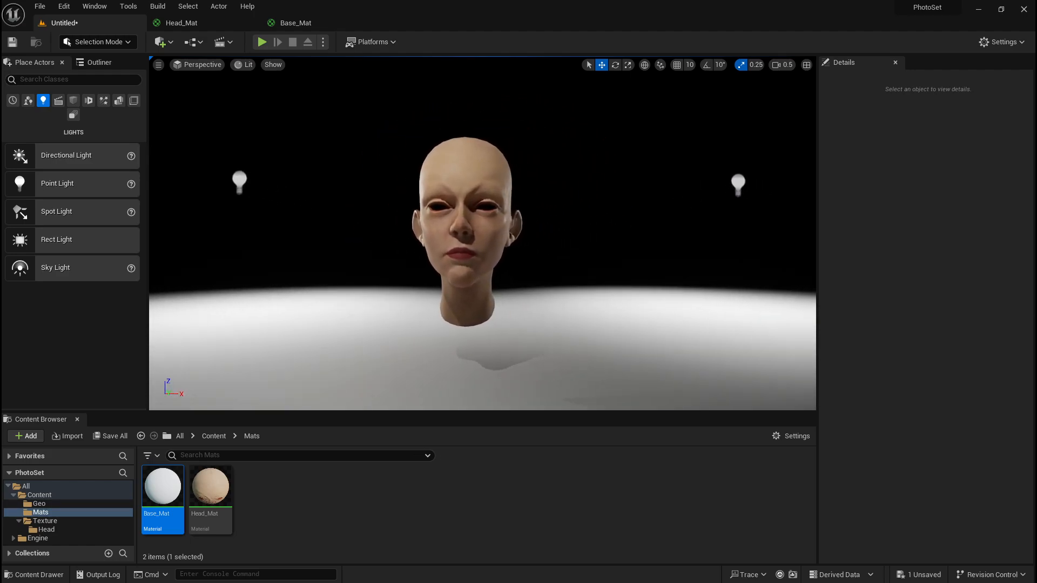
# Set the intensity of both point lights behind the head to 1 cd, trying 4 cd on the first one
pyautogui.click(237, 181)
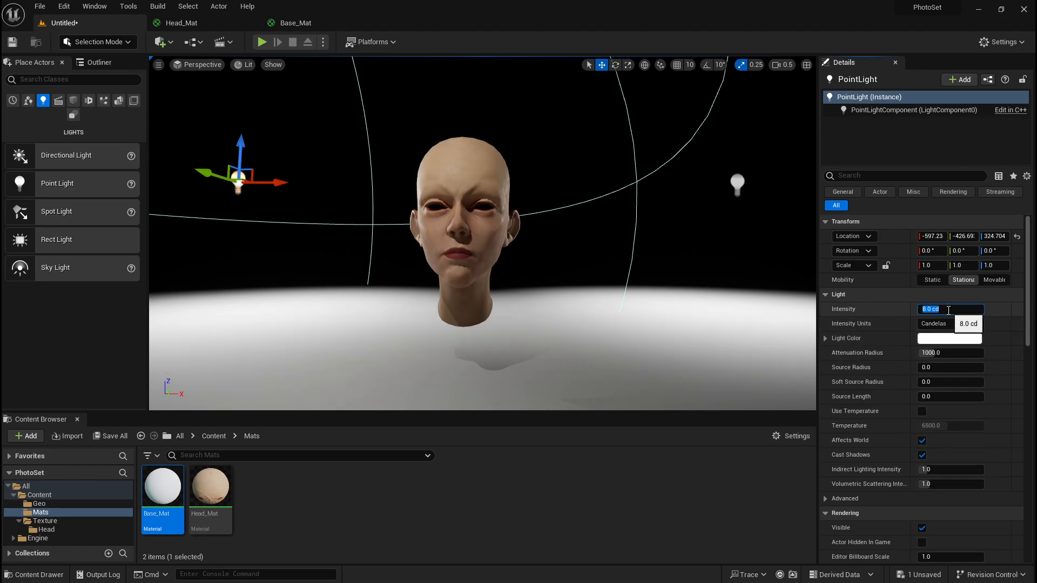
pyautogui.write('4')
pyautogui.press('Return')
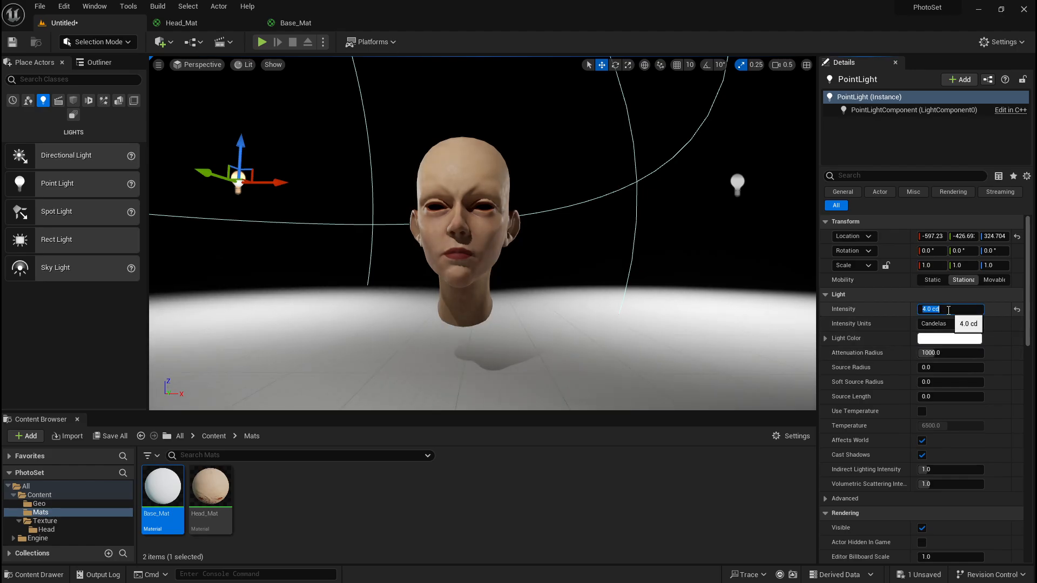
pyautogui.write('1')
pyautogui.press('Return')
pyautogui.click(741, 184)
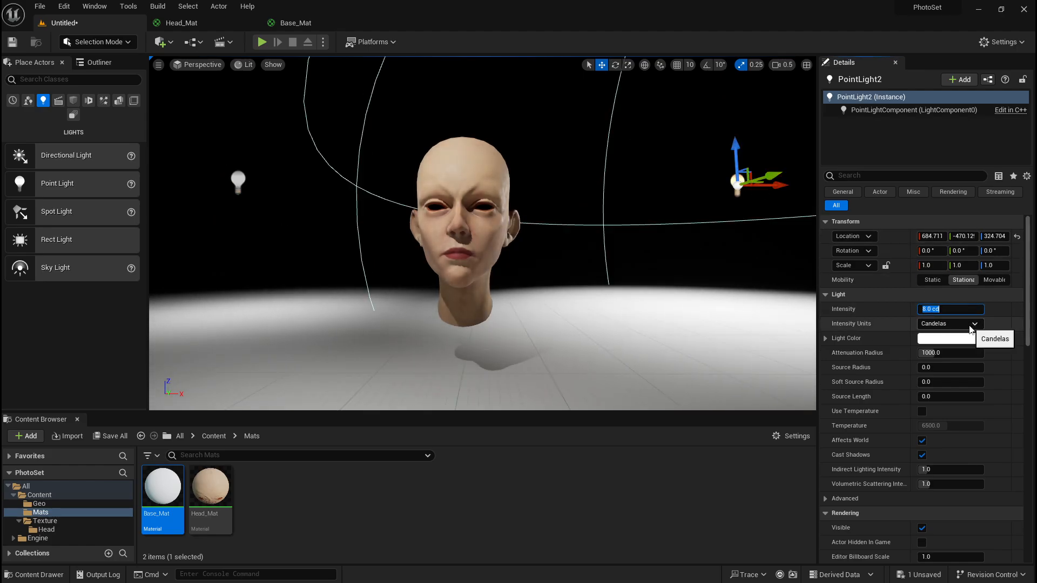
pyautogui.press('Return')
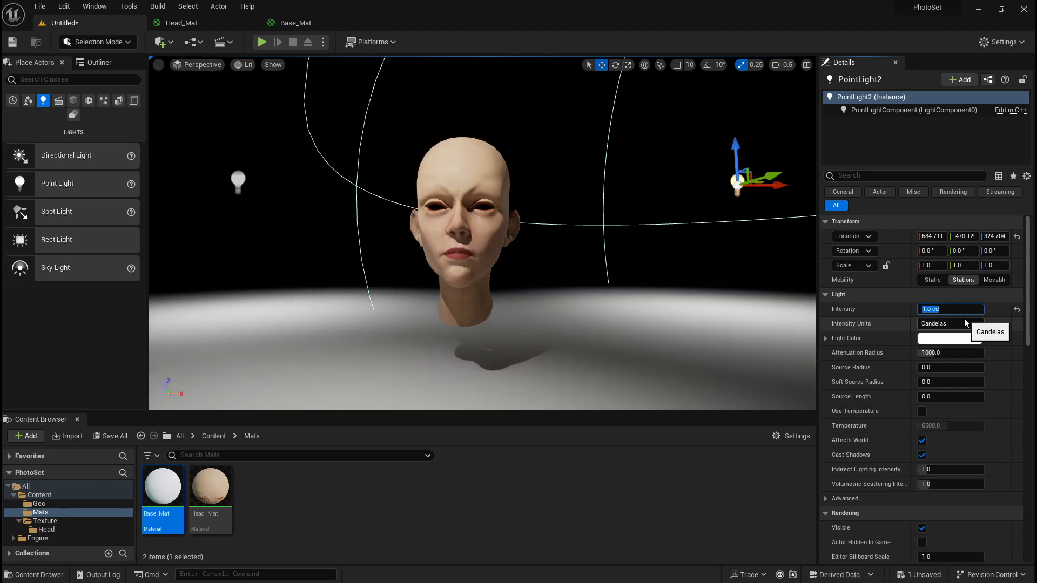
# Set the intensity of the point light in front of the head to 5 cd
pyautogui.click(601, 146)
pyautogui.press('d')
pyautogui.moveTo(602, 147); pyautogui.dragTo(421, 148, button='right')
pyautogui.press('w')
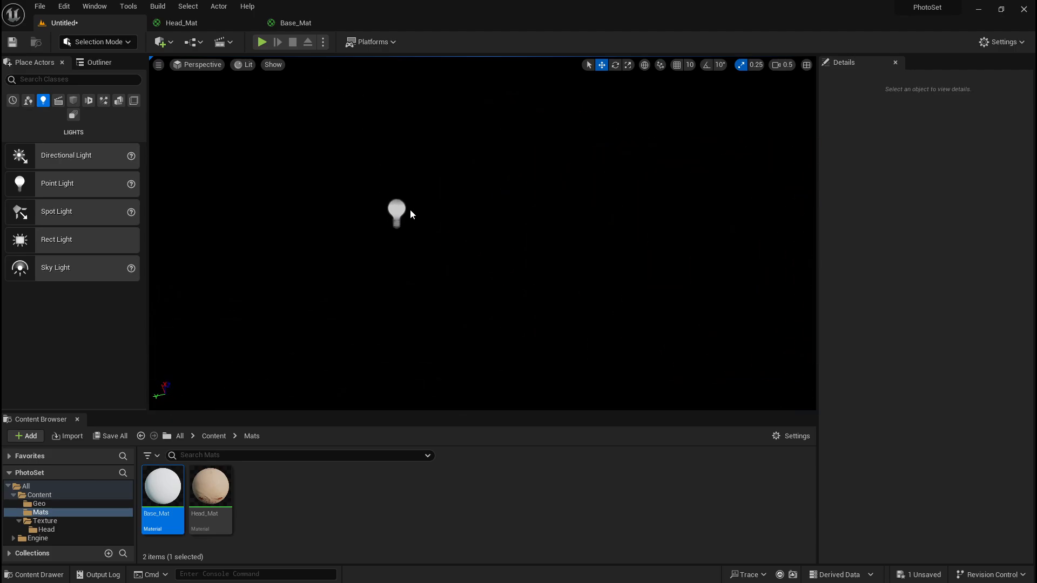
pyautogui.click(400, 212)
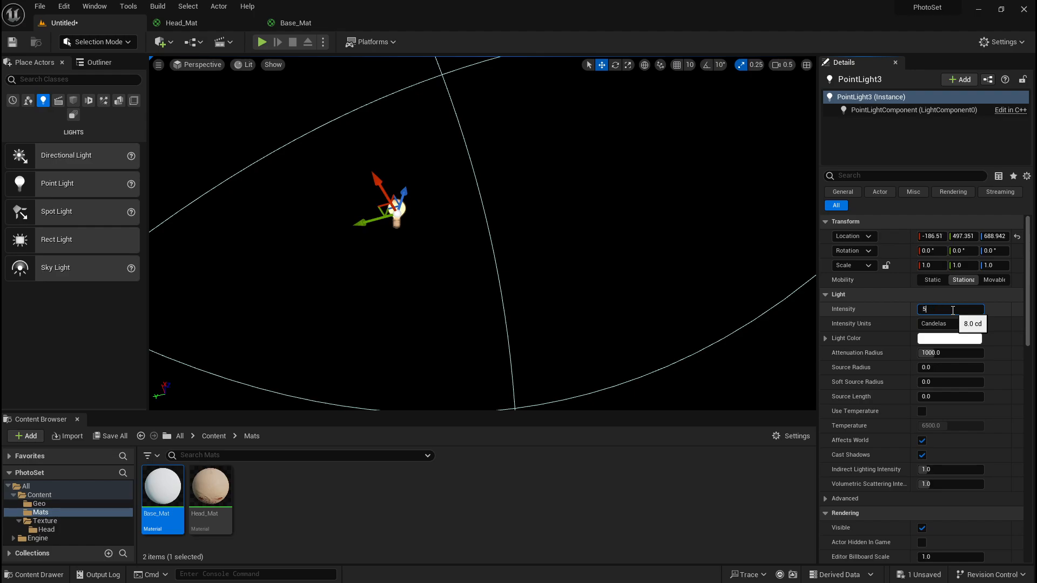
pyautogui.moveTo(400, 212); pyautogui.dragTo(781, 242, button='right')
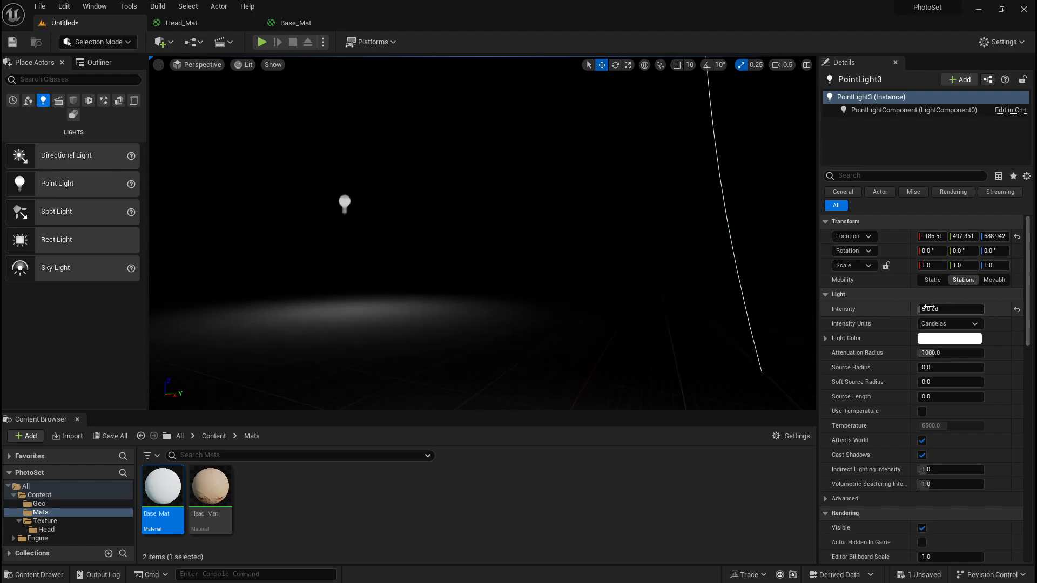
# Frame the head in a three-quarter view and enlarge the viewport by narrowing the Place Actors panel
pyautogui.moveTo(776, 291); pyautogui.dragTo(684, 311, button='right')
pyautogui.press('f')
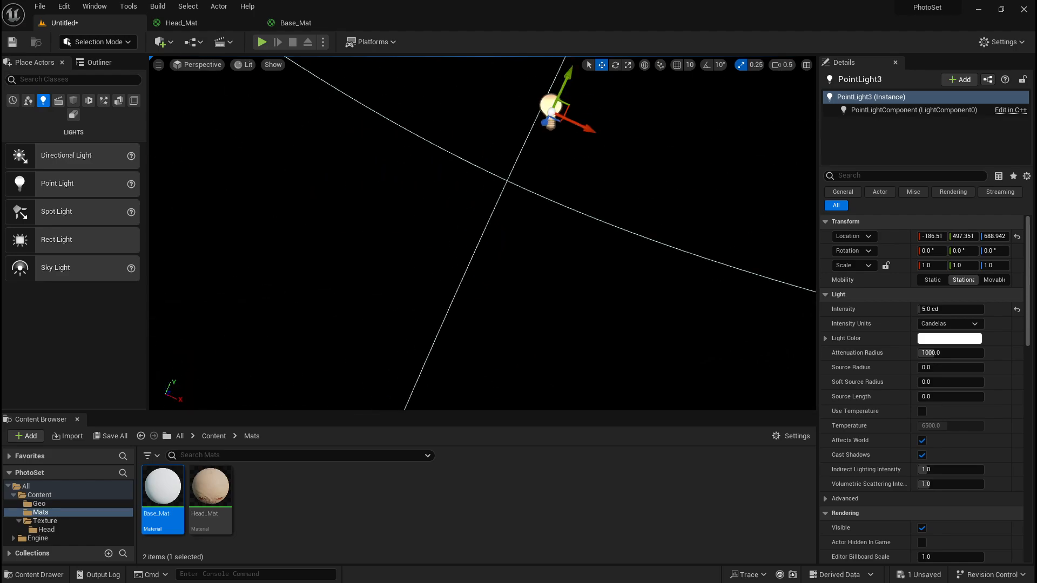
pyautogui.moveTo(482, 233); pyautogui.dragTo(538, 355, button='right')
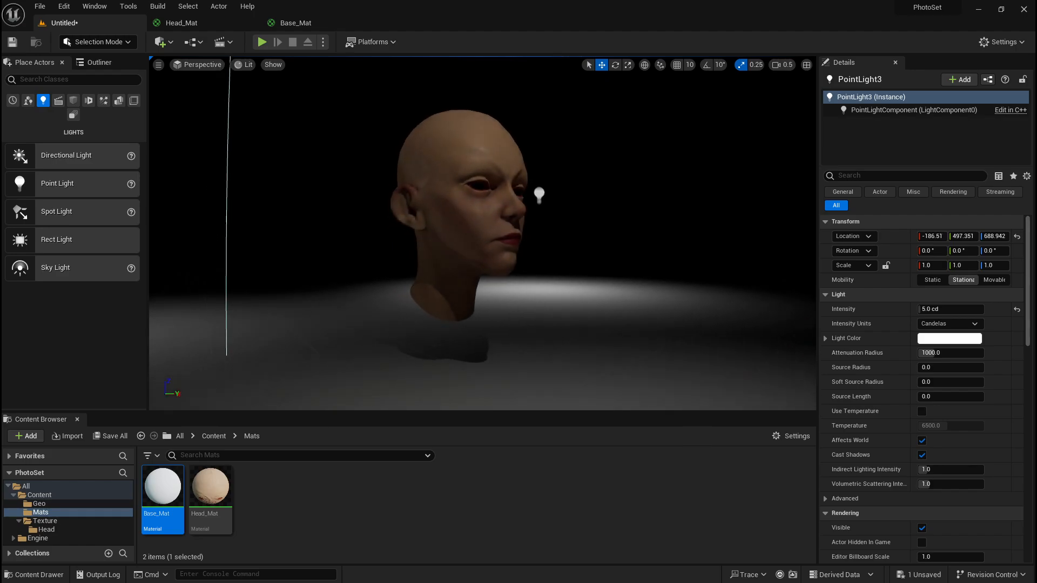
pyautogui.moveTo(149, 307); pyautogui.dragTo(84, 306)
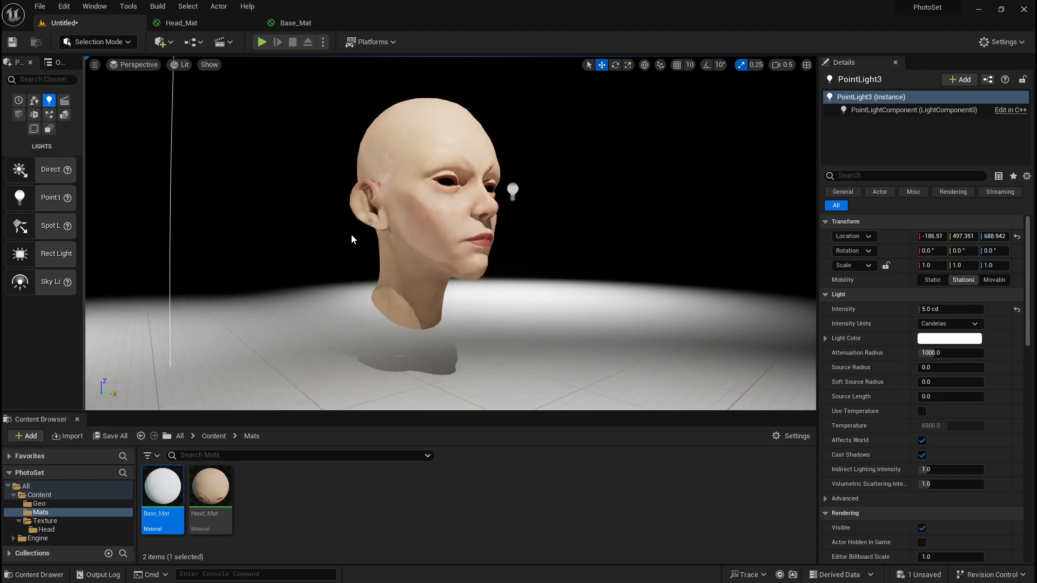
pyautogui.moveTo(358, 229)
pyautogui.mouseDown(button='right')
pyautogui.moveTo(302, 97)
pyautogui.moveTo(359, 227)
pyautogui.mouseUp(button='right')
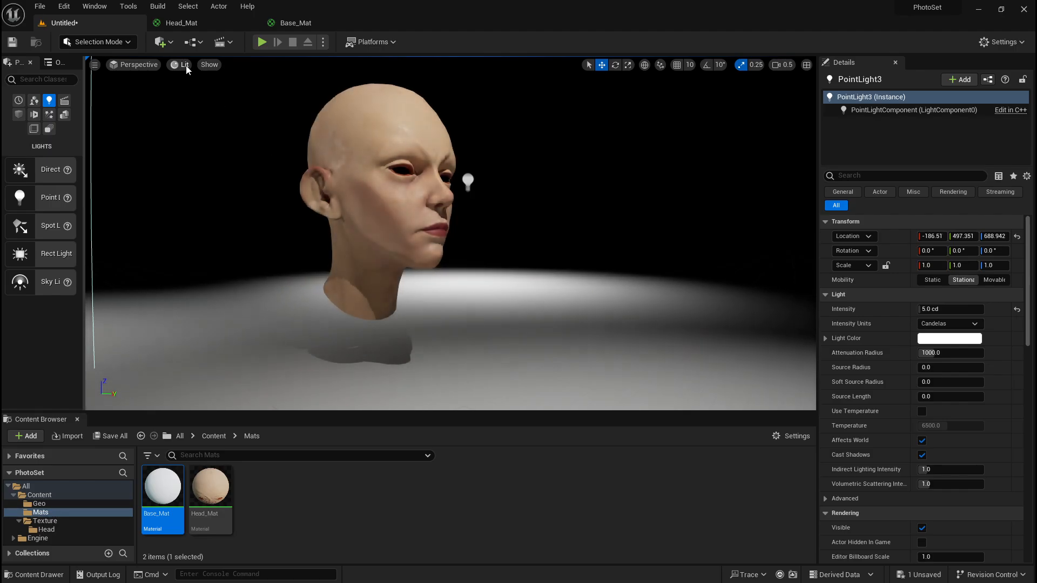
# Turn off the Game Settings exposure for the viewport and set EV100 to 0.01
pyautogui.click(183, 64)
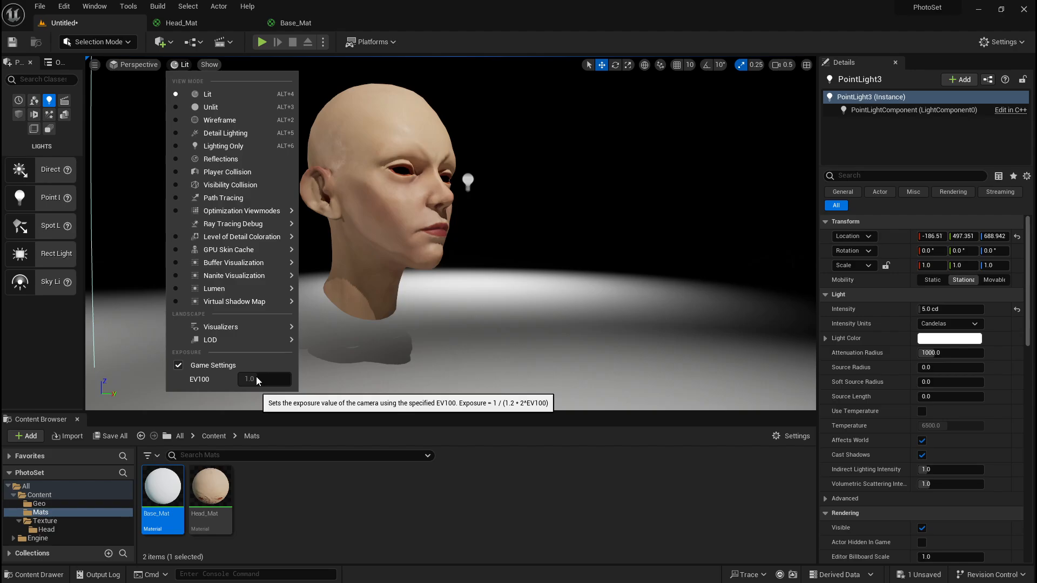
pyautogui.click(229, 365)
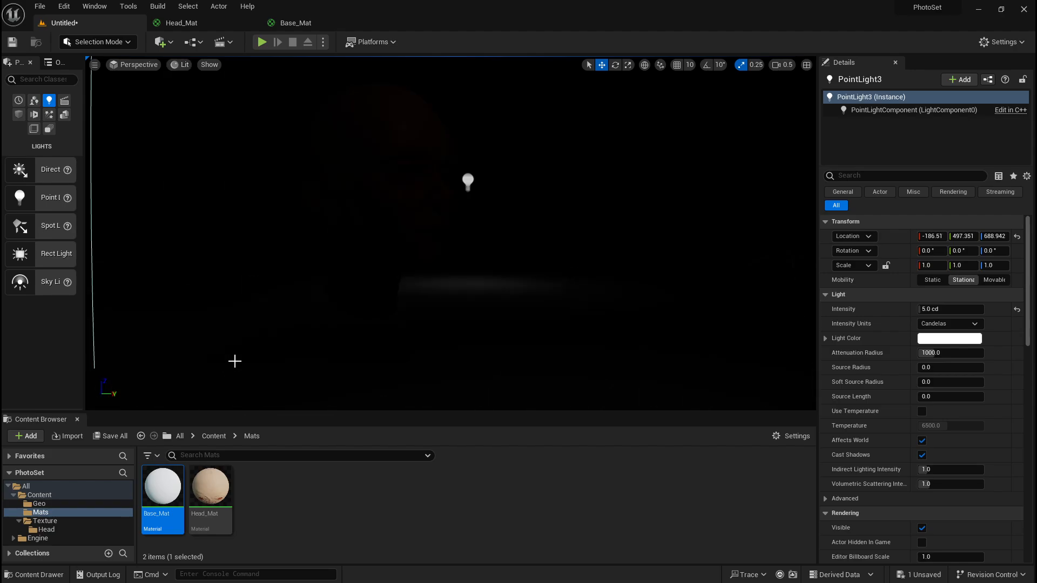
pyautogui.click(180, 65)
pyautogui.moveTo(250, 380); pyautogui.dragTo(258, 381)
pyautogui.click(283, 383)
pyautogui.write('0.1')
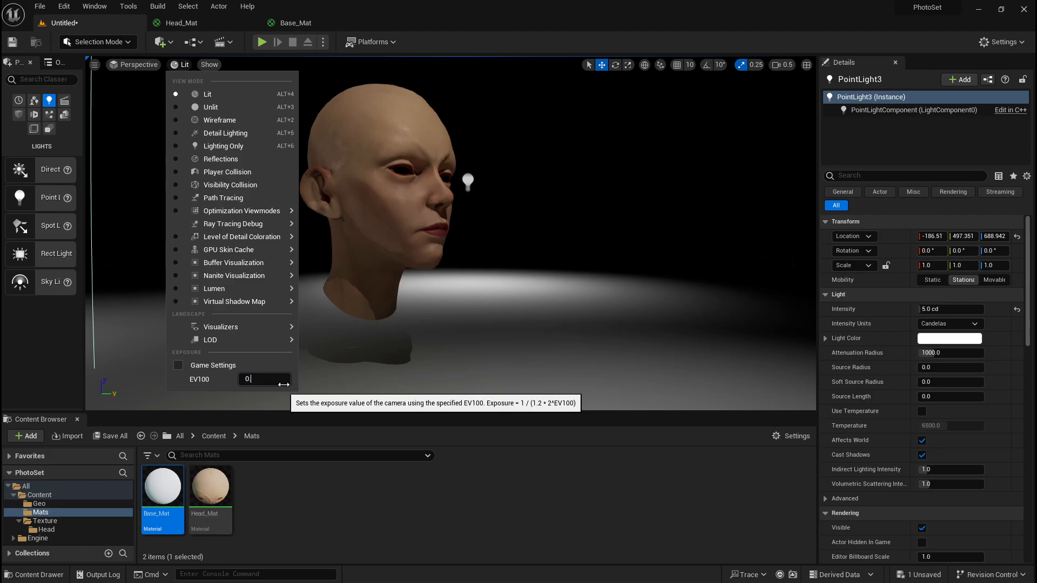
pyautogui.press('Return')
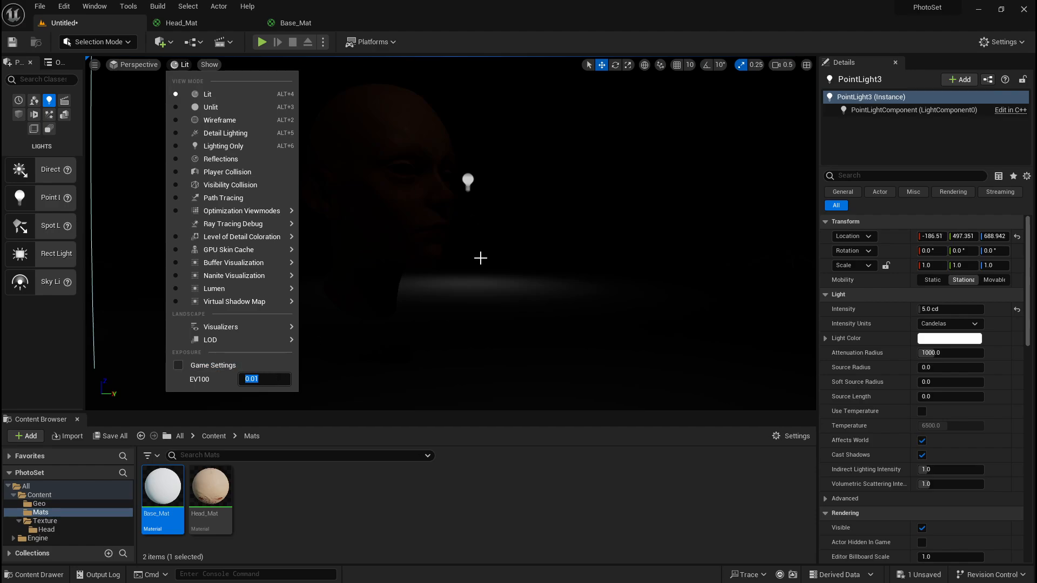
# Set the intensity of the rear point light at about X -597 to 85 cd
pyautogui.moveTo(430, 255); pyautogui.dragTo(259, 243, button='right')
pyautogui.press('d')
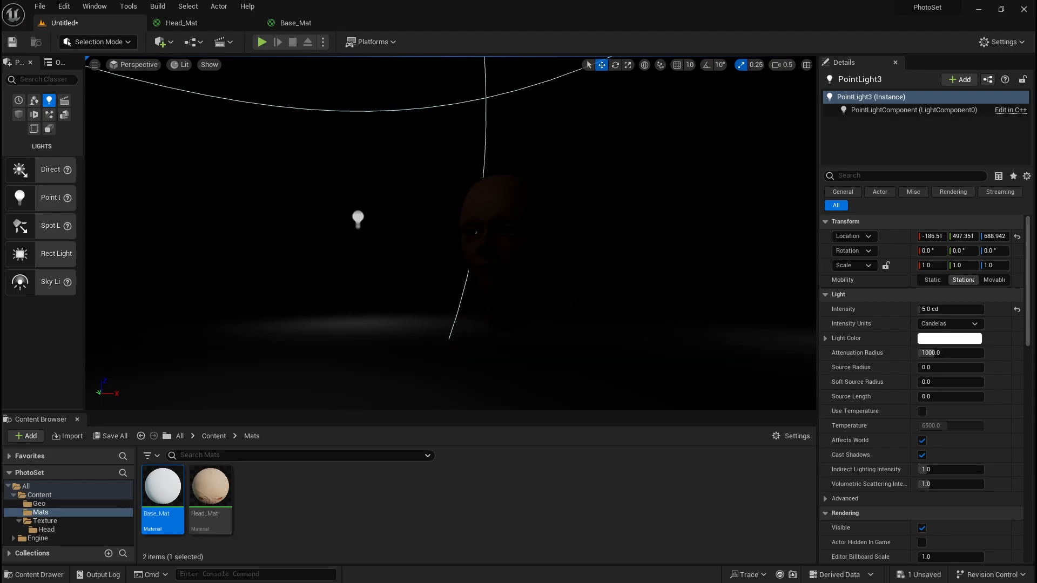
pyautogui.moveTo(413, 208)
pyautogui.mouseDown(button='right')
pyautogui.moveTo(394, 214)
pyautogui.moveTo(400, 220)
pyautogui.mouseUp(button='right')
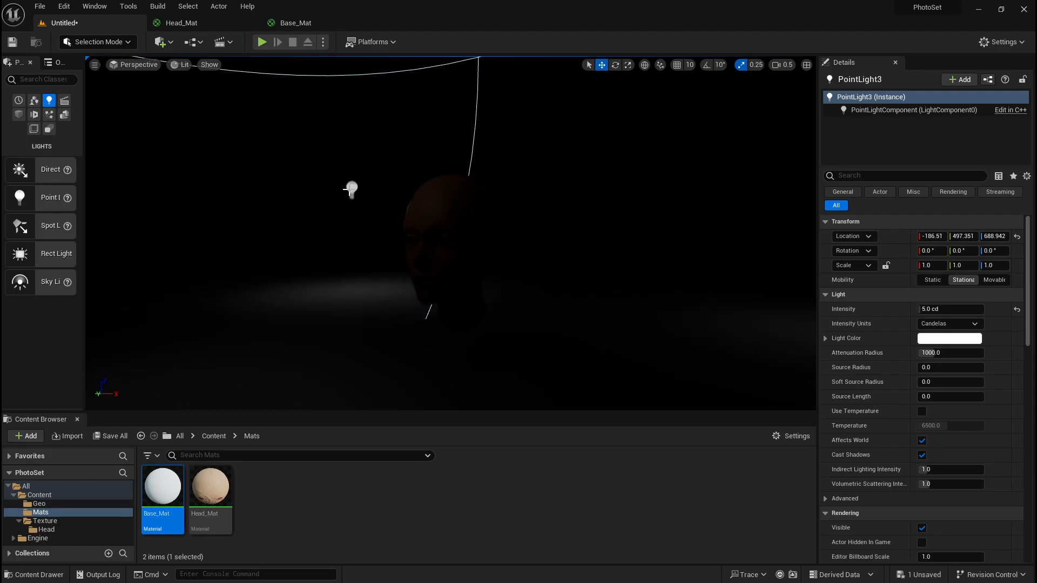
pyautogui.click(350, 190)
pyautogui.click(936, 309)
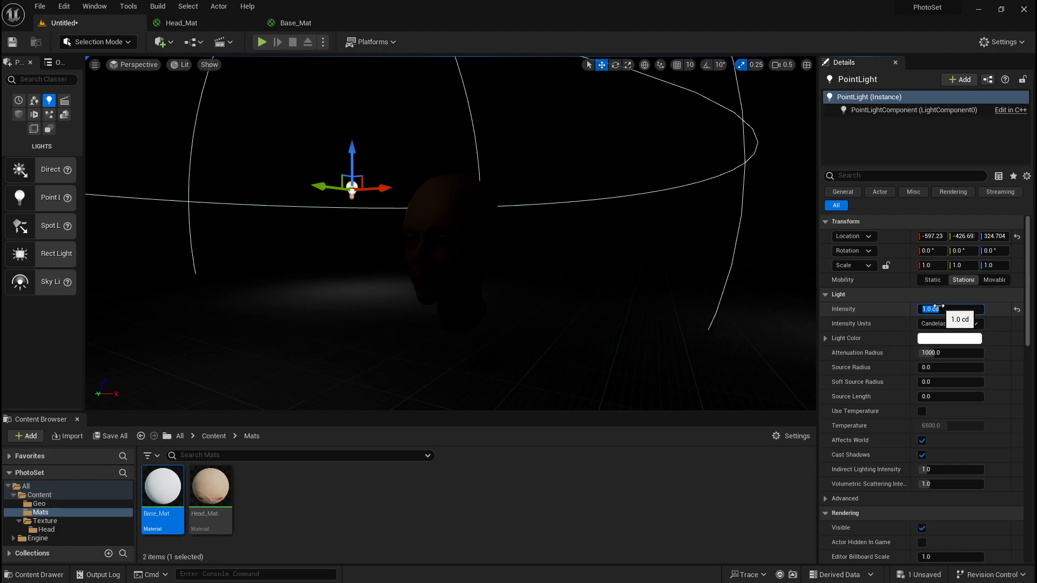
pyautogui.write('85')
pyautogui.press('Return')
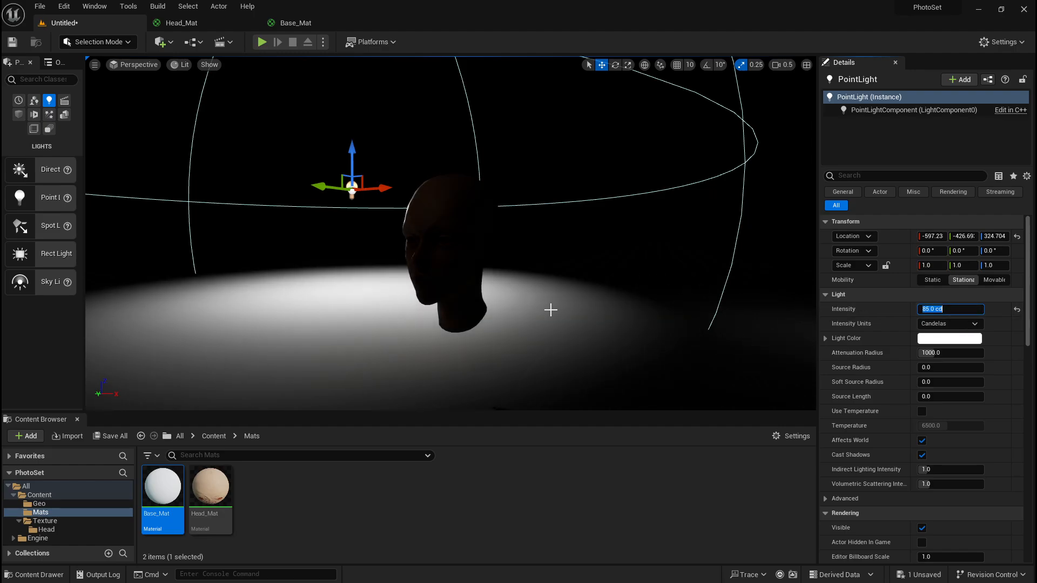
# Set the intensity of the rear point light at about X 685 to 85 cd
pyautogui.moveTo(550, 309); pyautogui.dragTo(646, 262, button='right')
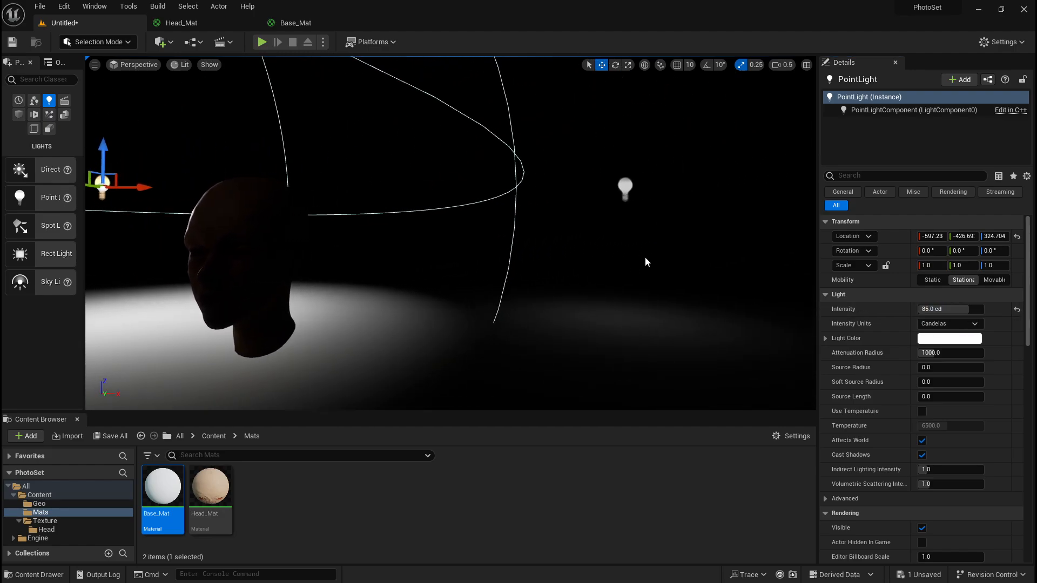
pyautogui.click(625, 188)
pyautogui.click(934, 308)
pyautogui.write('8')
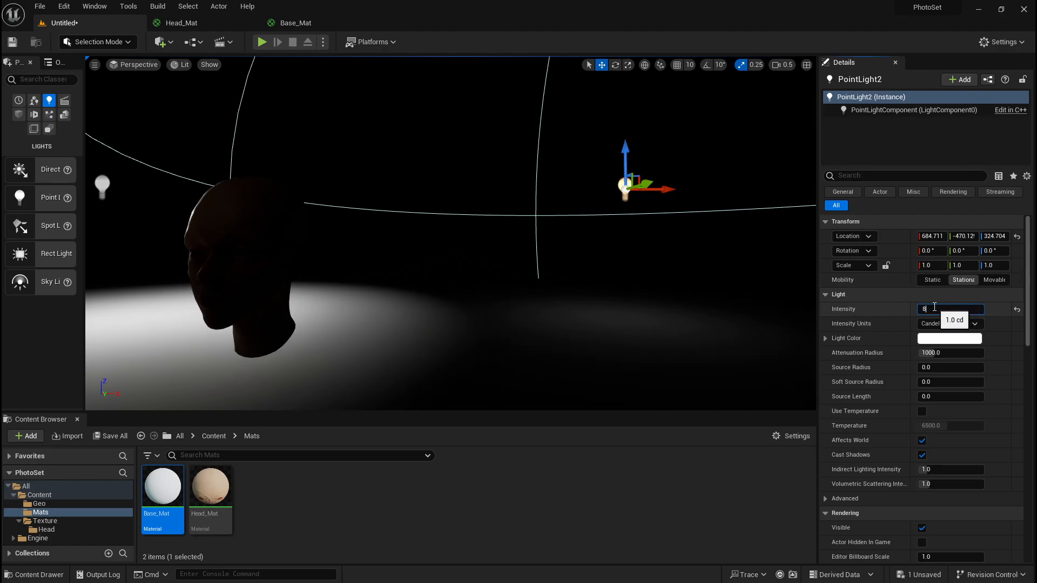
pyautogui.write('5')
pyautogui.press('Return')
# Set the intensity of the point light in front of the head to 100 cd and frame the head in three-quarter view
pyautogui.moveTo(682, 319); pyautogui.dragTo(336, 265, button='right')
pyautogui.click(476, 208)
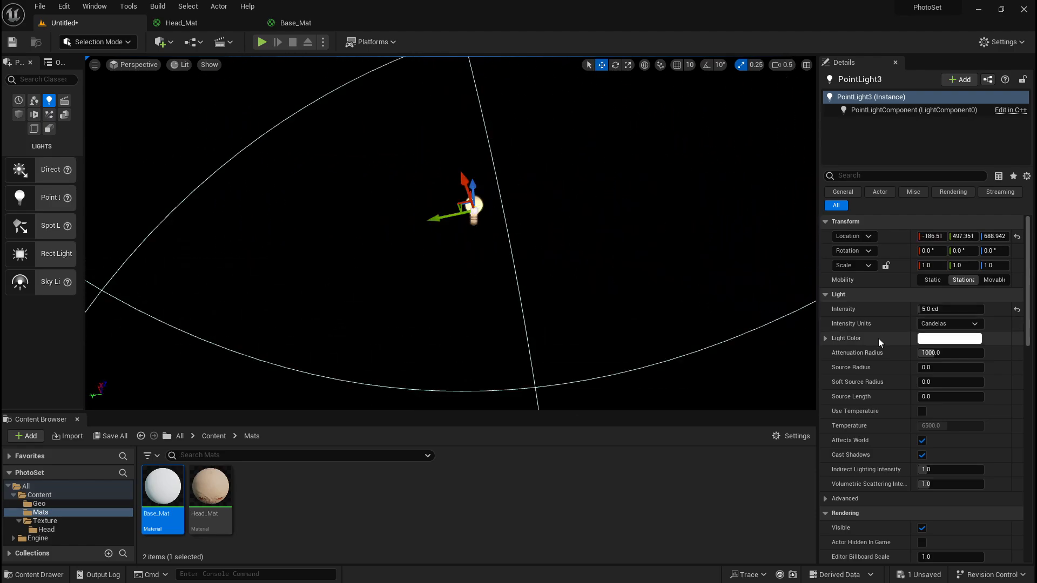
pyautogui.click(952, 309)
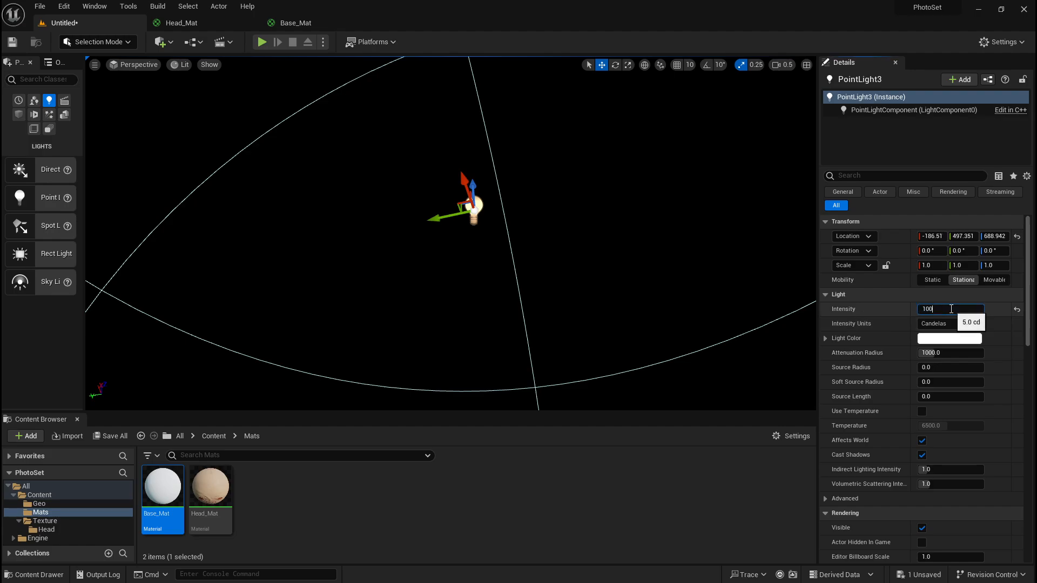
pyautogui.write('100')
pyautogui.press('Return')
pyautogui.moveTo(447, 346); pyautogui.dragTo(681, 378, button='right')
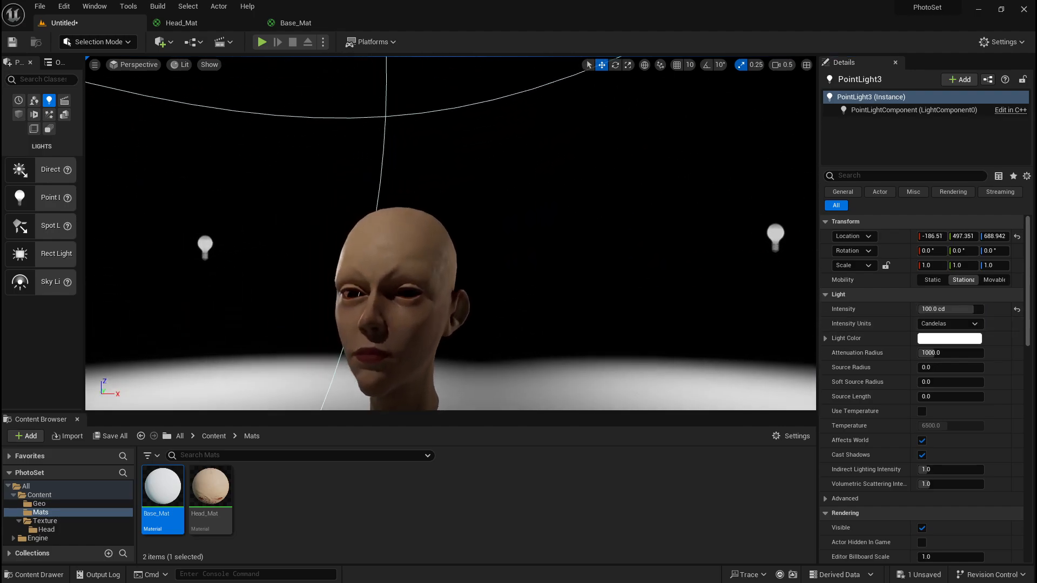
pyautogui.moveTo(259, 292); pyautogui.dragTo(488, 349, button='right')
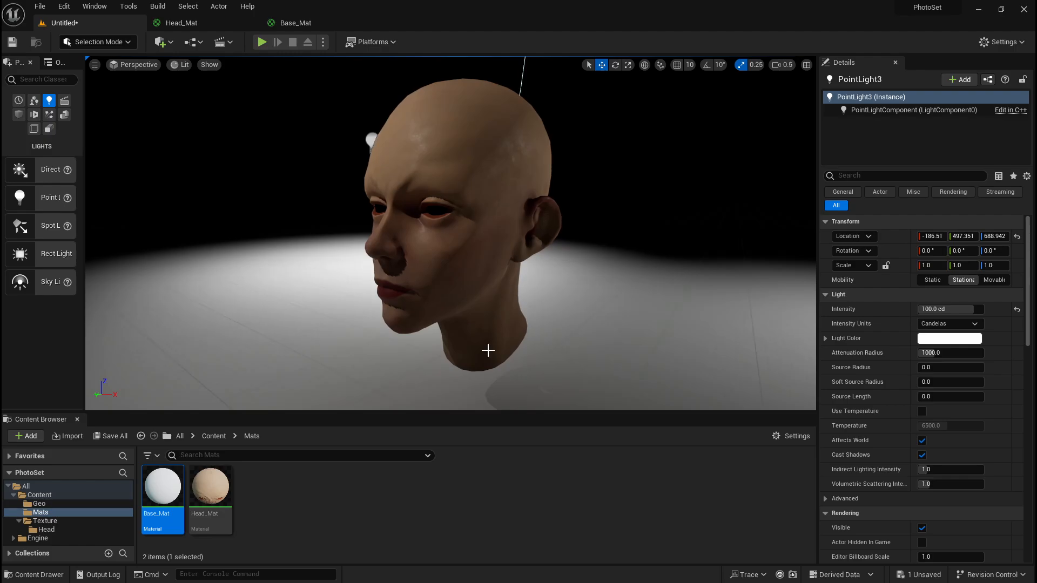
# Try 150 cd on the front point light, and settle its intensity at 300 cd
pyautogui.click(959, 308)
pyautogui.write('150')
pyautogui.press('Return')
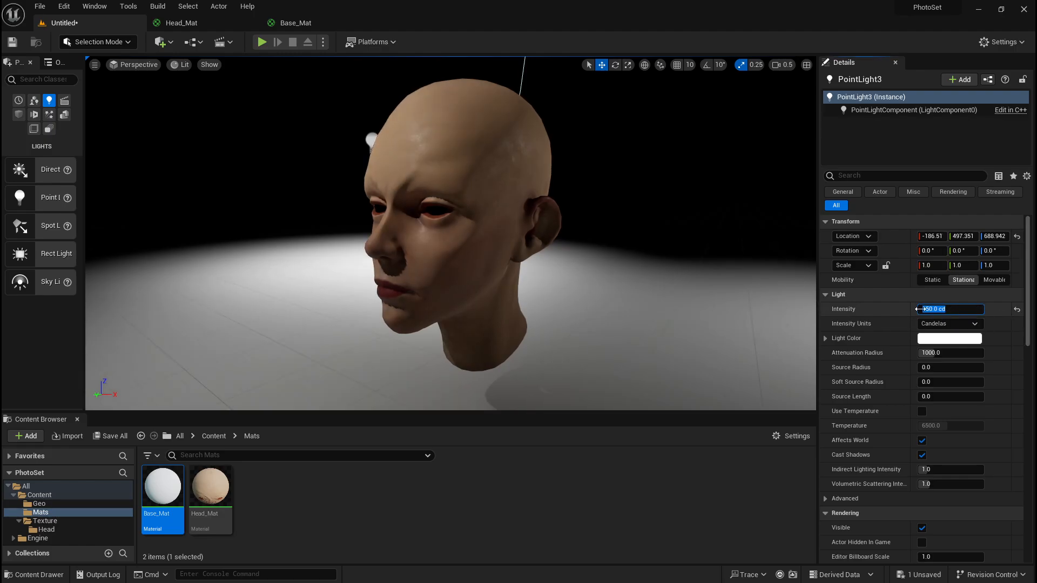
pyautogui.write('3')
pyautogui.press('BackSpace')
pyautogui.press('BackSpace')
pyautogui.write('1')
pyautogui.write('0')
pyautogui.press('Return')
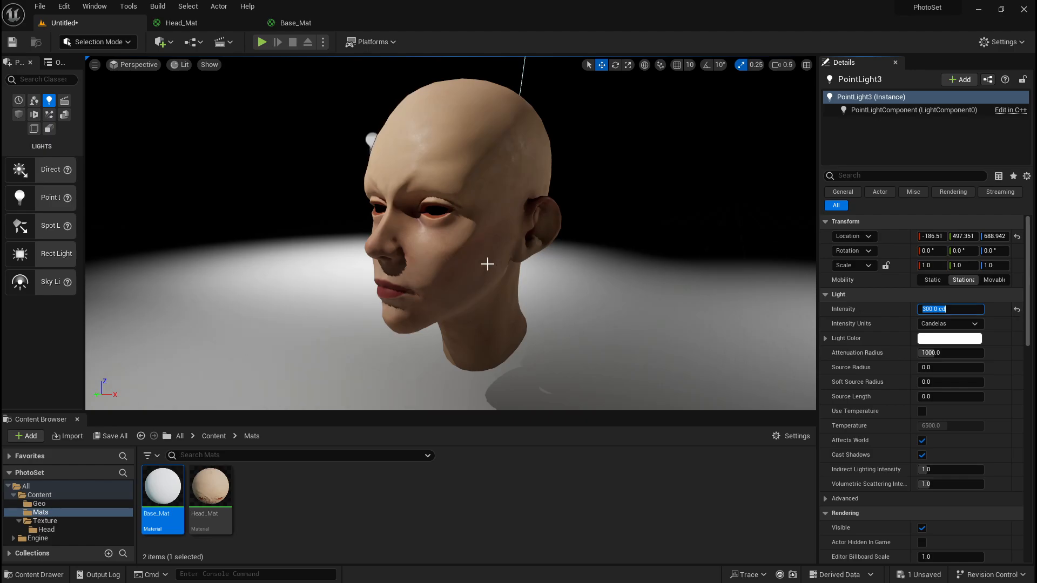
# Examine the lighting on the head from both sides, close up and from farther away
pyautogui.keyDown('alt'); pyautogui.moveTo(487, 265); pyautogui.dragTo(651, 257); pyautogui.keyUp('alt')
pyautogui.press('q')
pyautogui.moveTo(354, 210); pyautogui.dragTo(361, 238, button='right')
pyautogui.scroll(4, 361, 218)
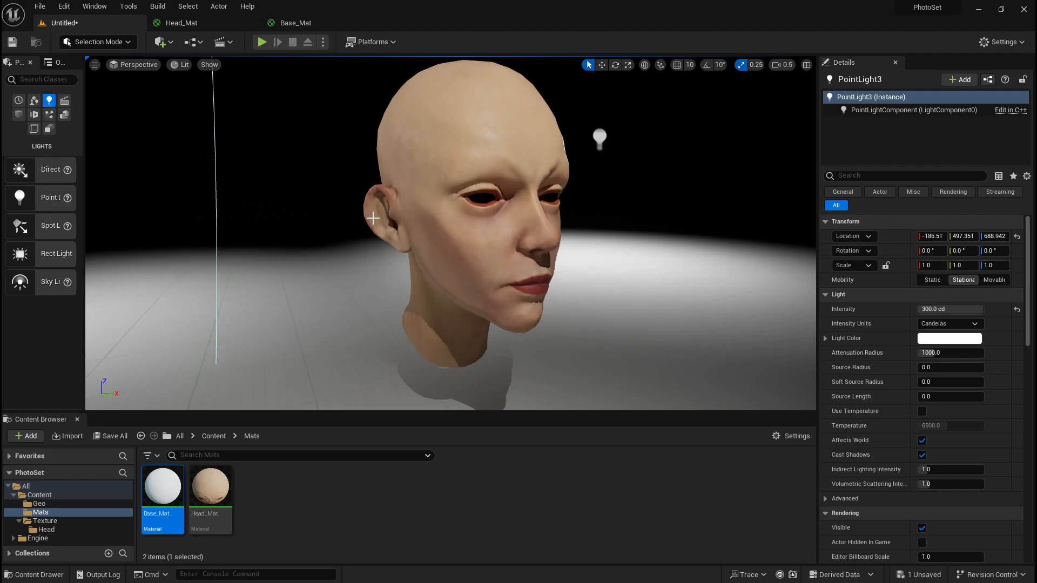
pyautogui.moveTo(373, 218); pyautogui.dragTo(387, 236, button='right')
pyautogui.press('d')
pyautogui.press('w')
pyautogui.press('s')
pyautogui.press('a')
pyautogui.press('s')
pyautogui.press('d')
pyautogui.press('w')
pyautogui.press('w')
pyautogui.press('s')
pyautogui.press('w')
pyautogui.press('a')
pyautogui.press('s')
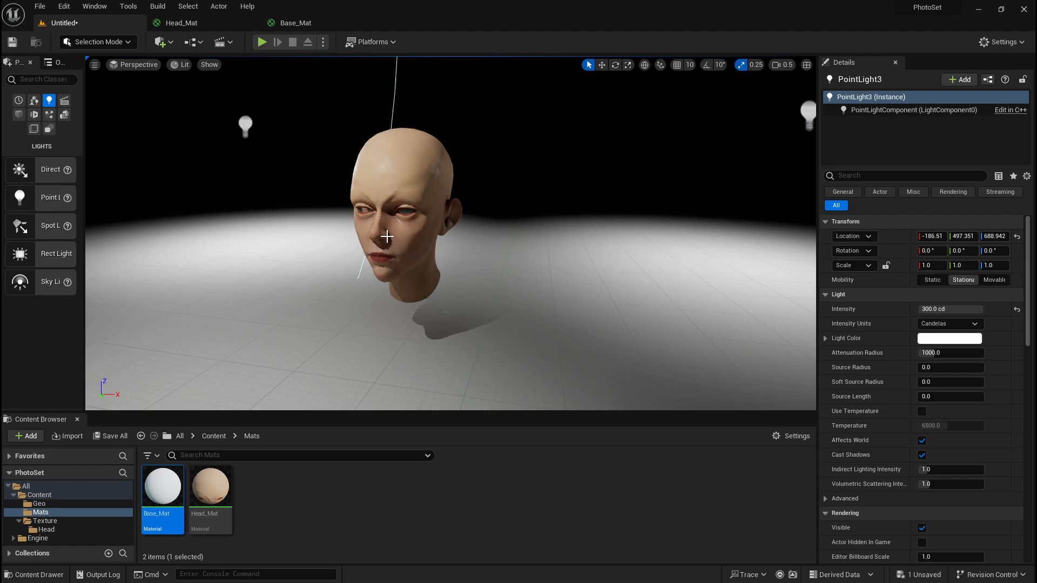
# Select the Retopohead, frame it in a close three-quarter view showing its right ear, and store that view as camera bookmark 1
pyautogui.moveTo(530, 182); pyautogui.dragTo(489, 219, button='right')
pyautogui.press('a')
pyautogui.click(479, 211)
pyautogui.press('f')
pyautogui.press('a')
pyautogui.press('w')
pyautogui.press('s')
pyautogui.press('d')
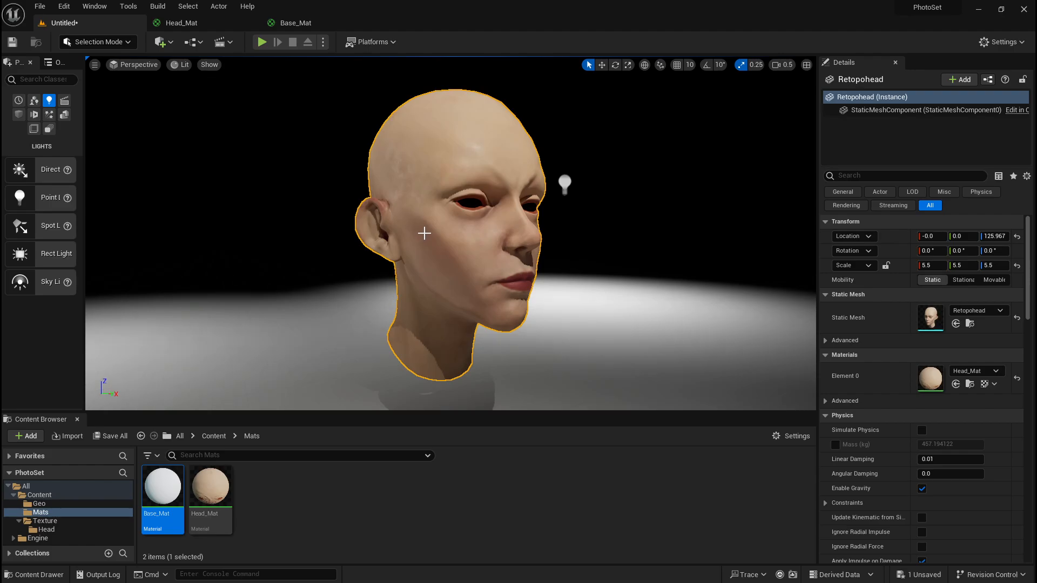
# Store the opposite three-quarter, front and profile views of the head as camera bookmarks 2, 3 and 4
pyautogui.keyDown('alt'); pyautogui.moveTo(562, 224); pyautogui.dragTo(495, 238); pyautogui.keyUp('alt')
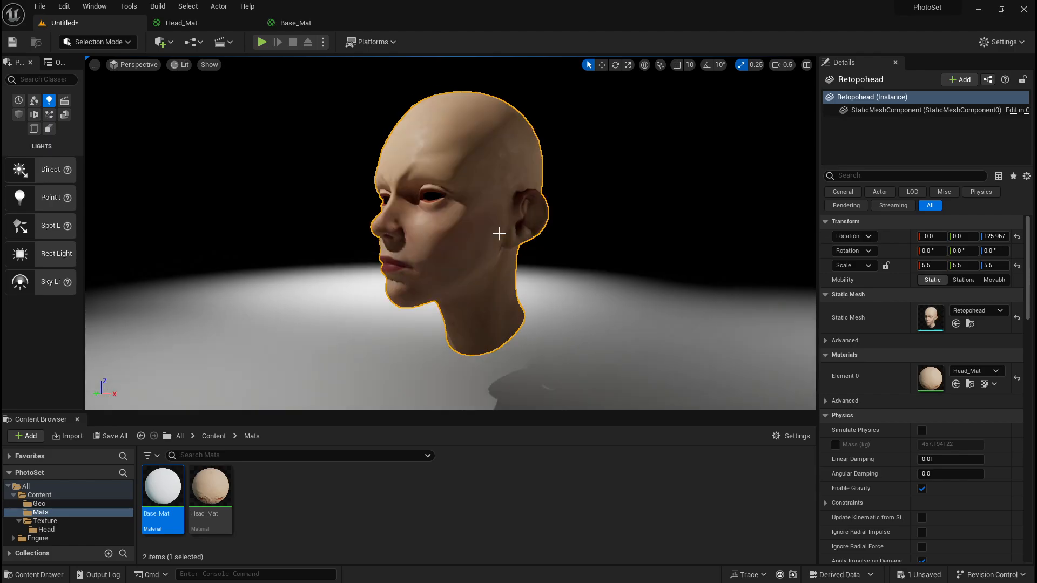
pyautogui.keyDown('alt'); pyautogui.moveTo(499, 234); pyautogui.dragTo(562, 232); pyautogui.keyUp('alt')
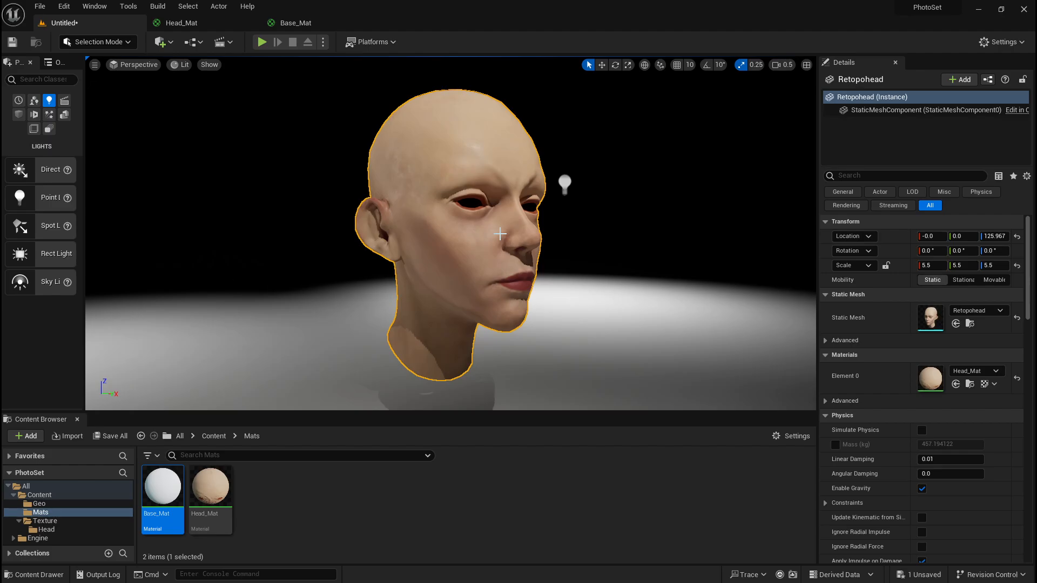
pyautogui.keyDown('alt'); pyautogui.moveTo(437, 216); pyautogui.dragTo(524, 218); pyautogui.keyUp('alt')
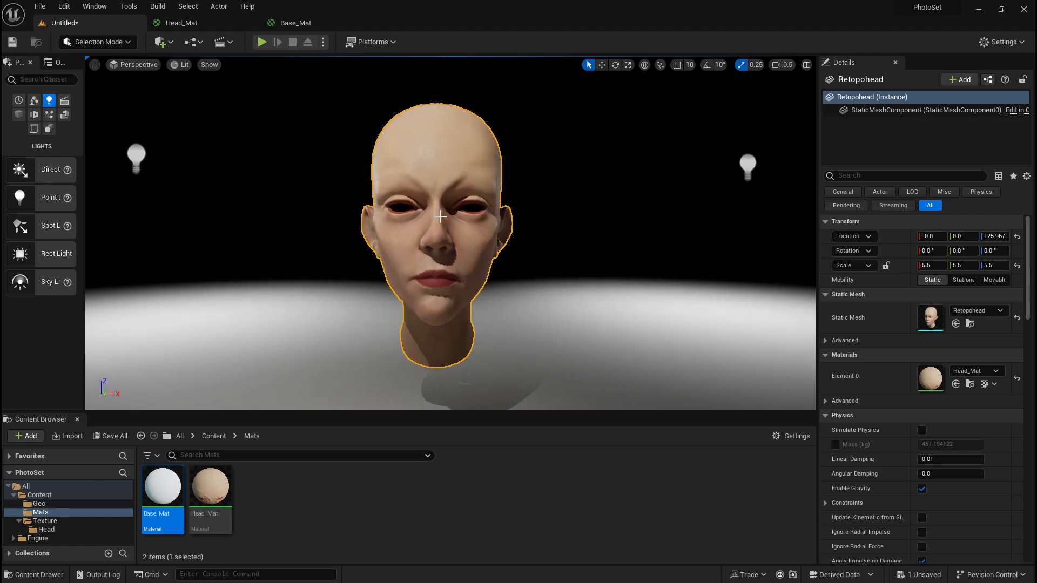
pyautogui.moveTo(441, 217)
pyautogui.mouseDown(button='right')
pyautogui.moveTo(273, 217)
pyautogui.moveTo(444, 217)
pyautogui.mouseUp(button='right')
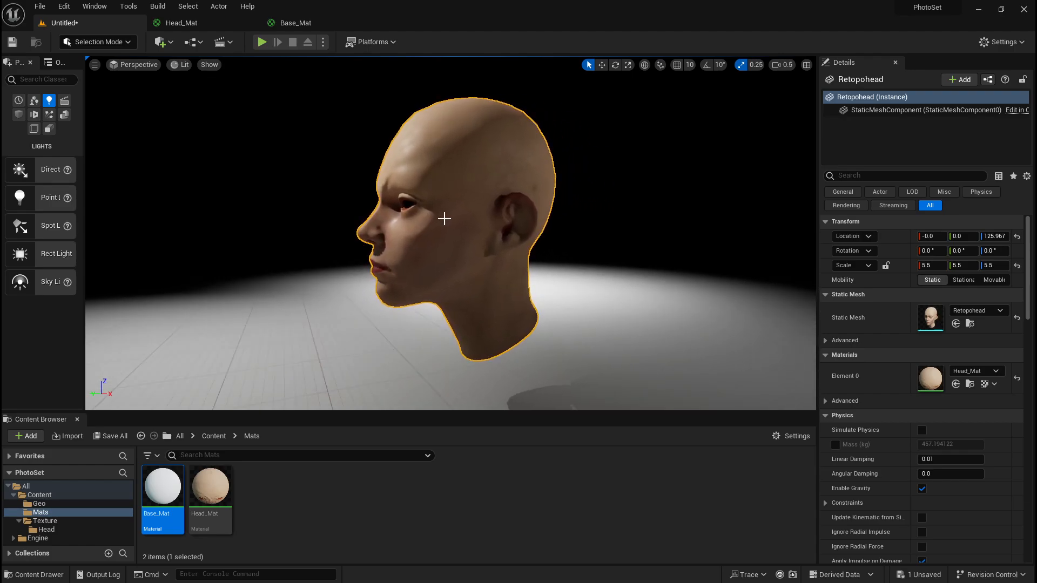
# Cycle through camera bookmarks 1 to 4 to compare the lighting on the head from each view
pyautogui.press('1')
pyautogui.press('2')
pyautogui.press('3')
pyautogui.press('1')
pyautogui.press('4')
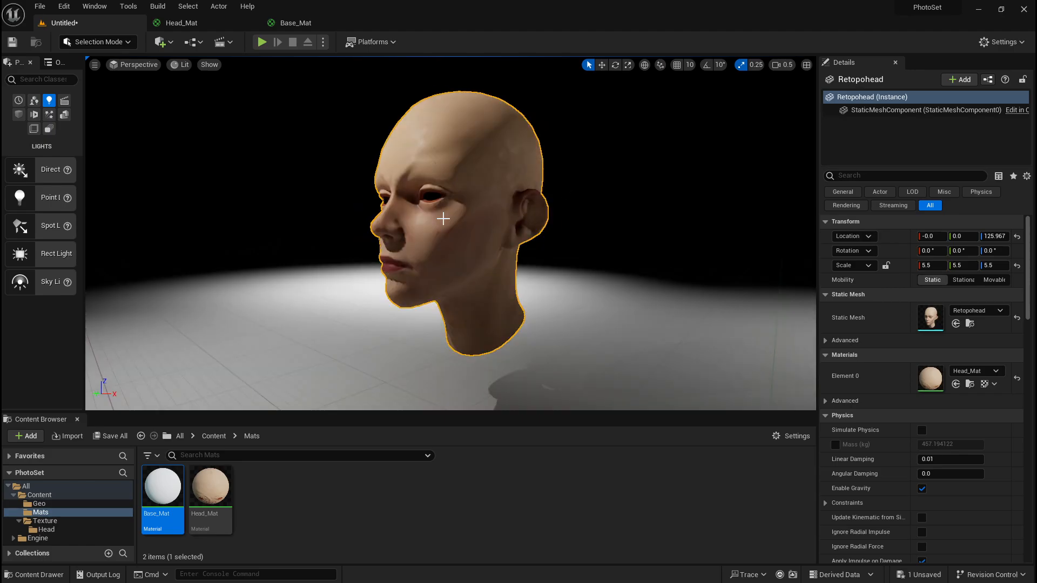
pyautogui.press('1')
pyautogui.press('2')
pyautogui.press('3')
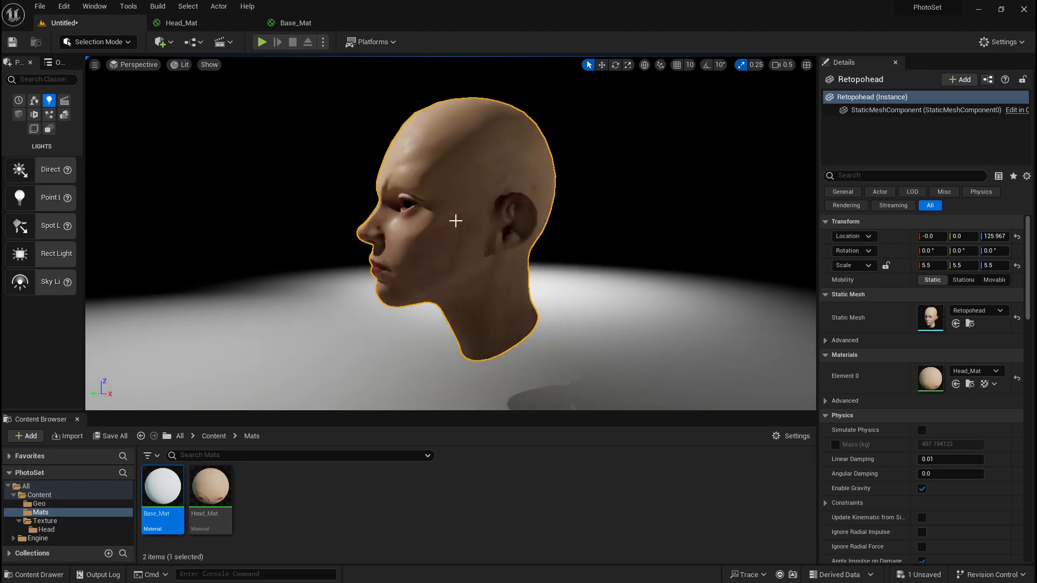
pyautogui.press('1')
pyautogui.press('2')
pyautogui.press('3')
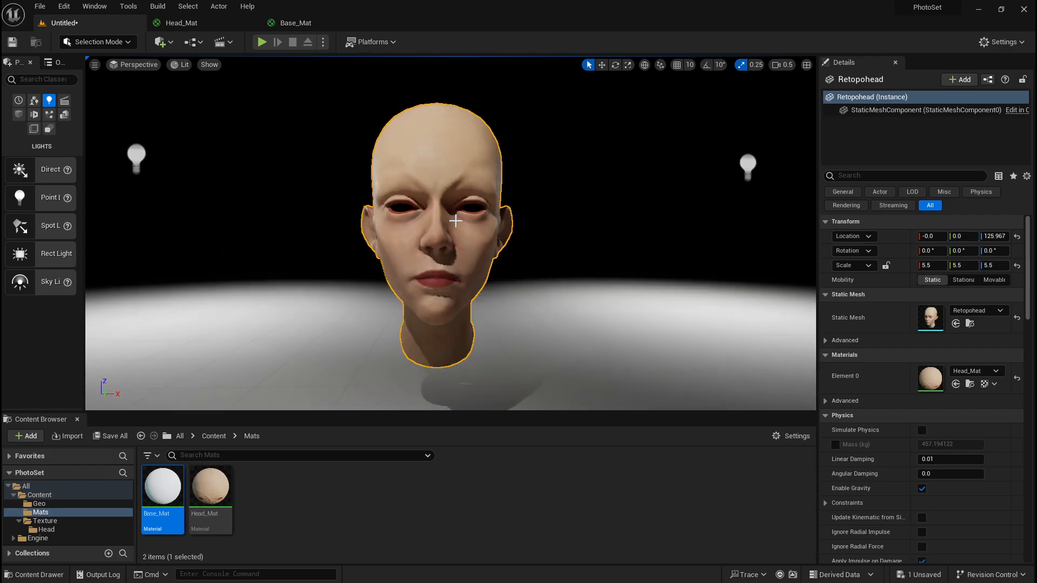
pyautogui.press('4')
pyautogui.press('1')
# Hide the selection outline and light icons, and compare the head in camera bookmarks 2 and 3
pyautogui.click(308, 174)
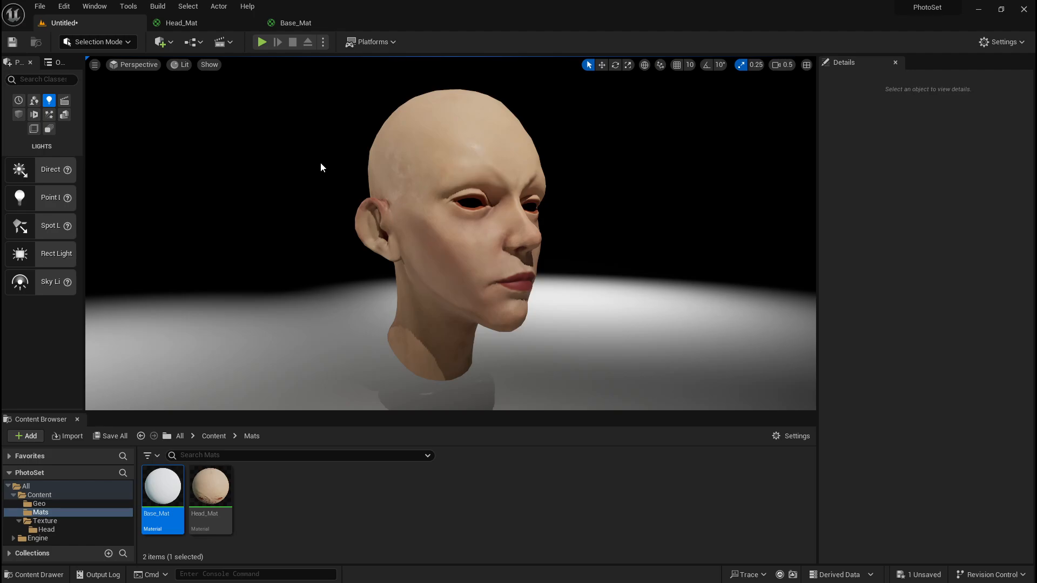
pyautogui.press('2')
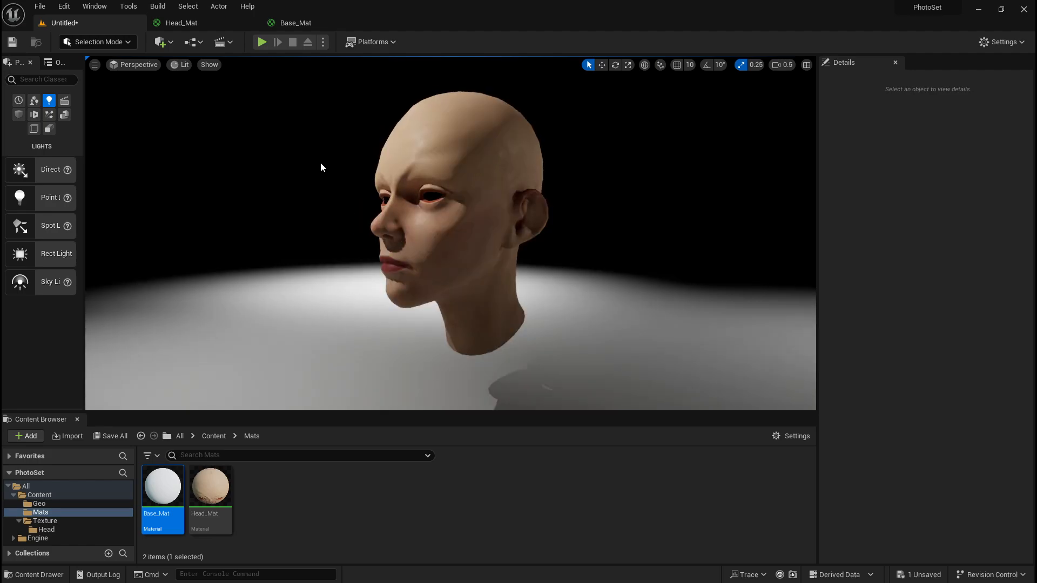
pyautogui.press('3')
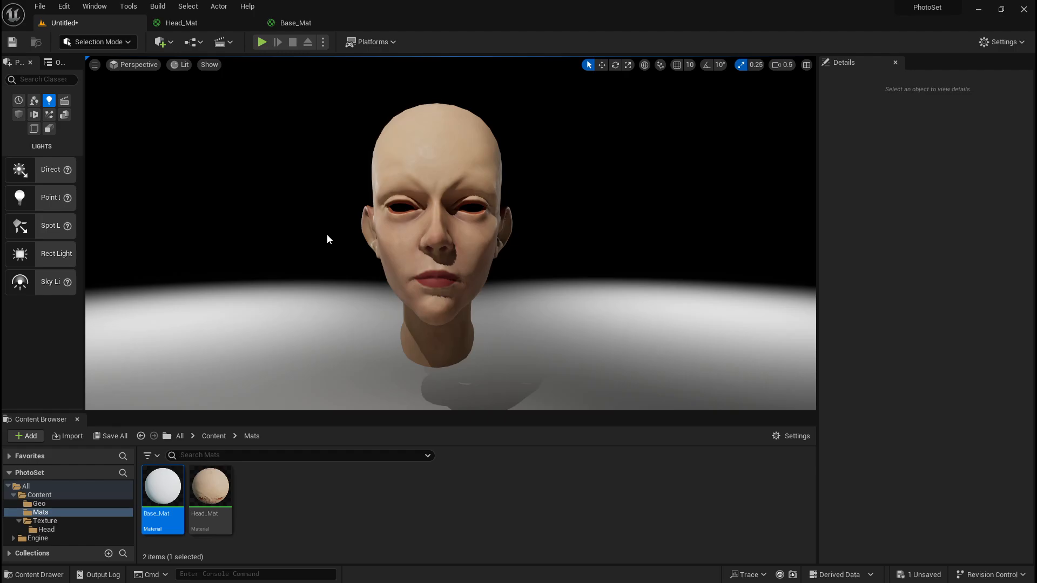
# Open the floor plane's Base_Mat material and set its Specular constant to 1
pyautogui.click(313, 290)
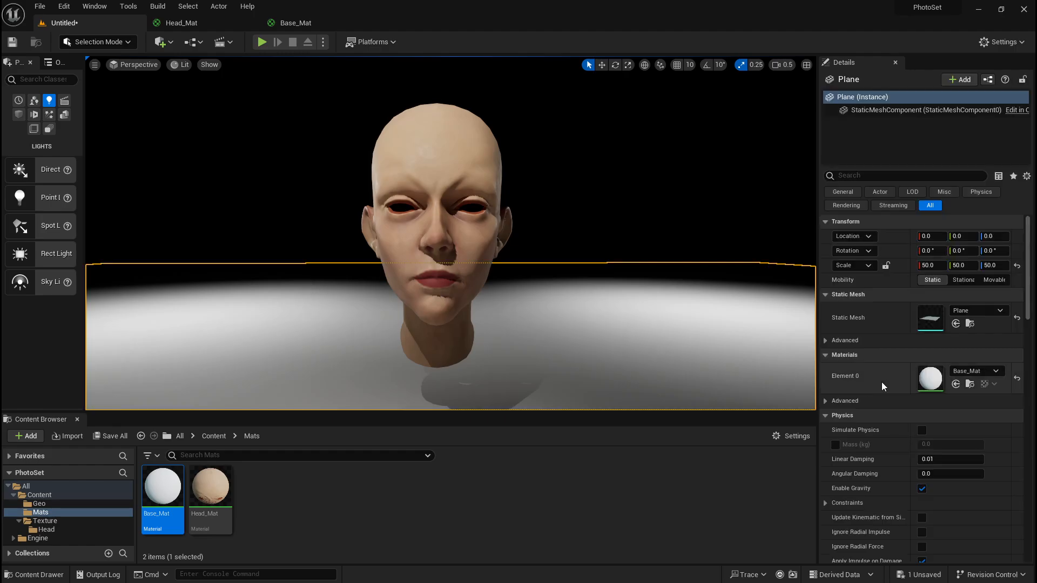
pyautogui.doubleClick(162, 487)
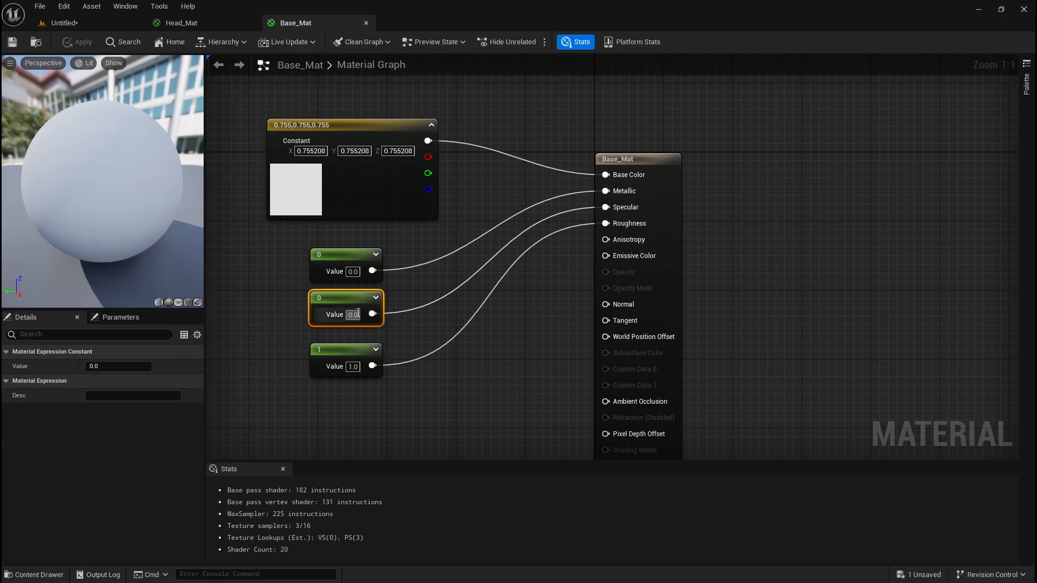
pyautogui.click(361, 313)
pyautogui.write('1')
pyautogui.press('Return')
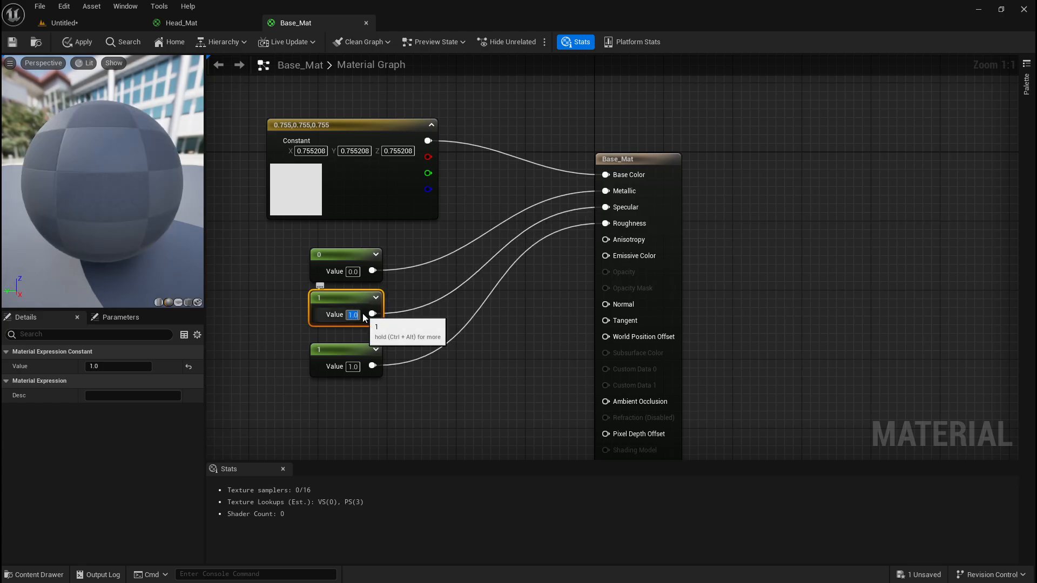
# Set the Roughness constant of Base_Mat to 0.25
pyautogui.click(363, 370)
pyautogui.write('03')
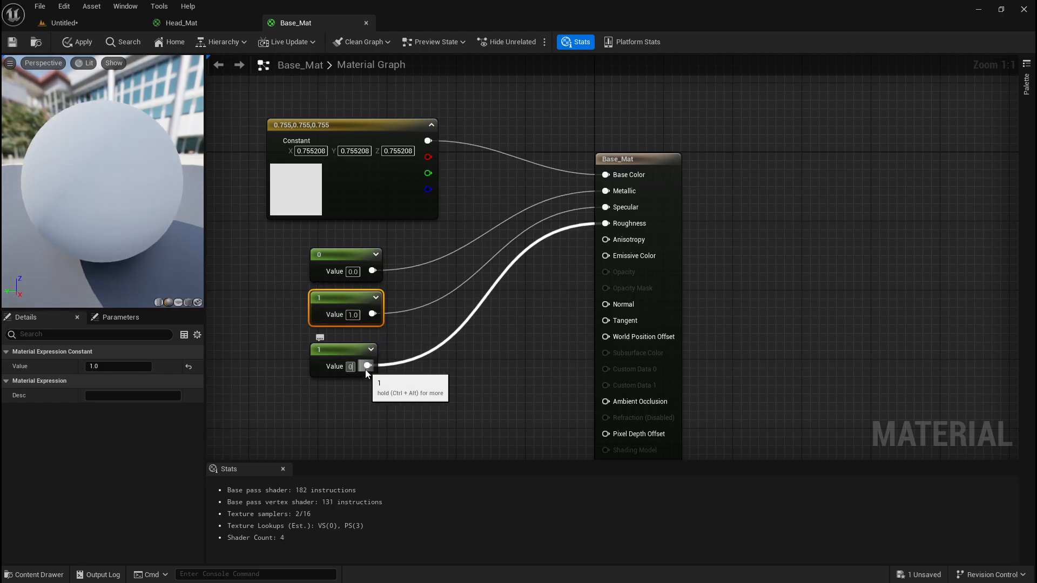
pyautogui.write('258')
pyautogui.press('BackSpace')
pyautogui.press('BackSpace')
pyautogui.press('BackSpace')
pyautogui.press('BackSpace')
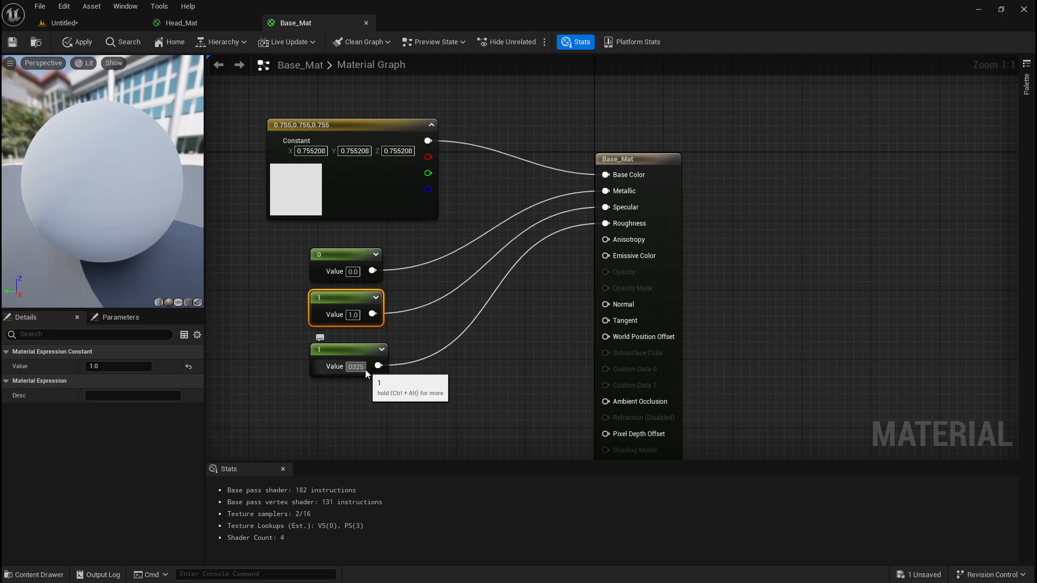
pyautogui.write('.25')
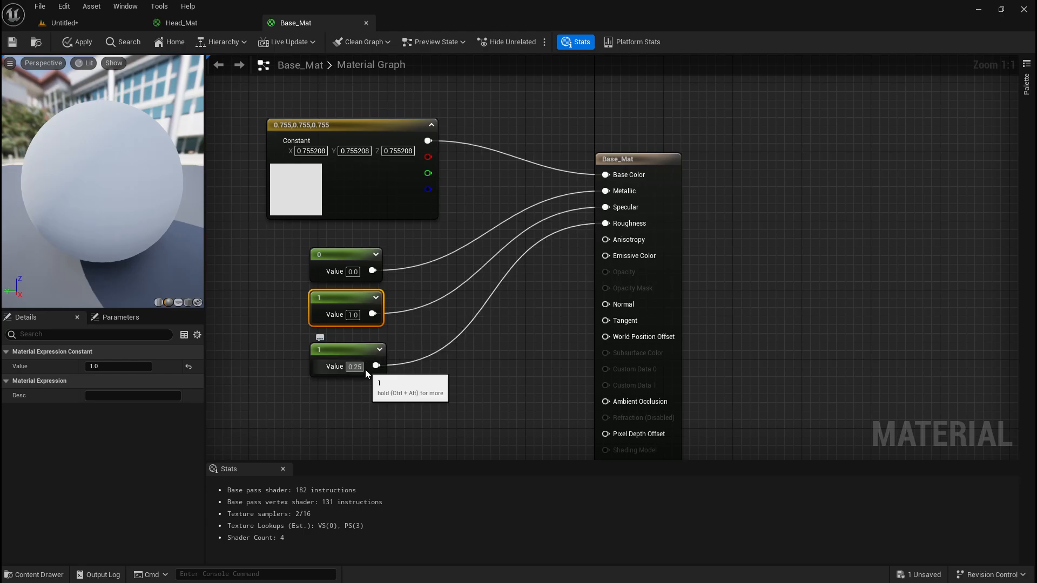
pyautogui.press('Return')
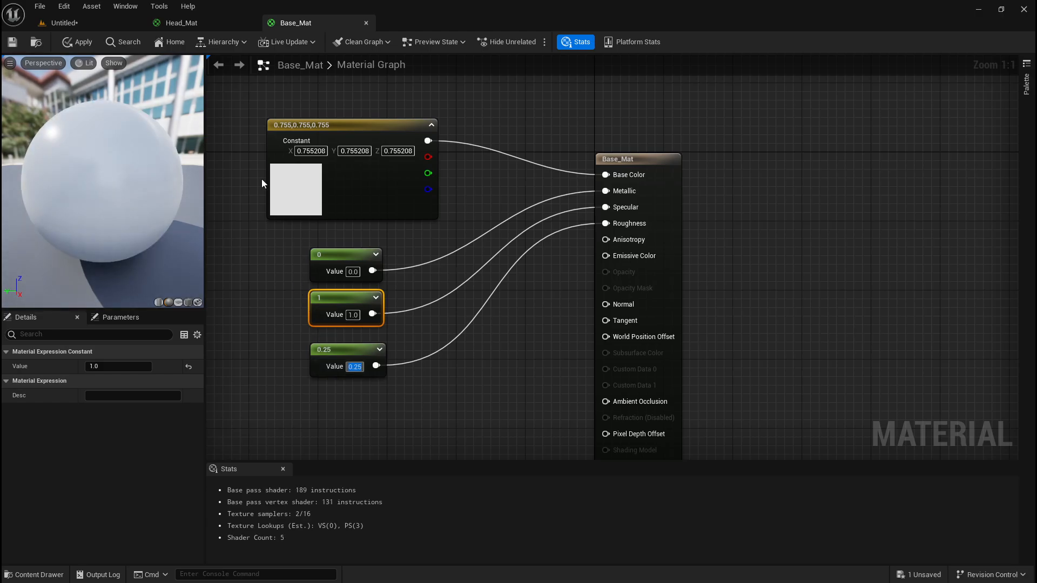
# Set the Metallic constant of Base_Mat to 0.25, and apply and save the material
pyautogui.click(354, 272)
pyautogui.write('0.25')
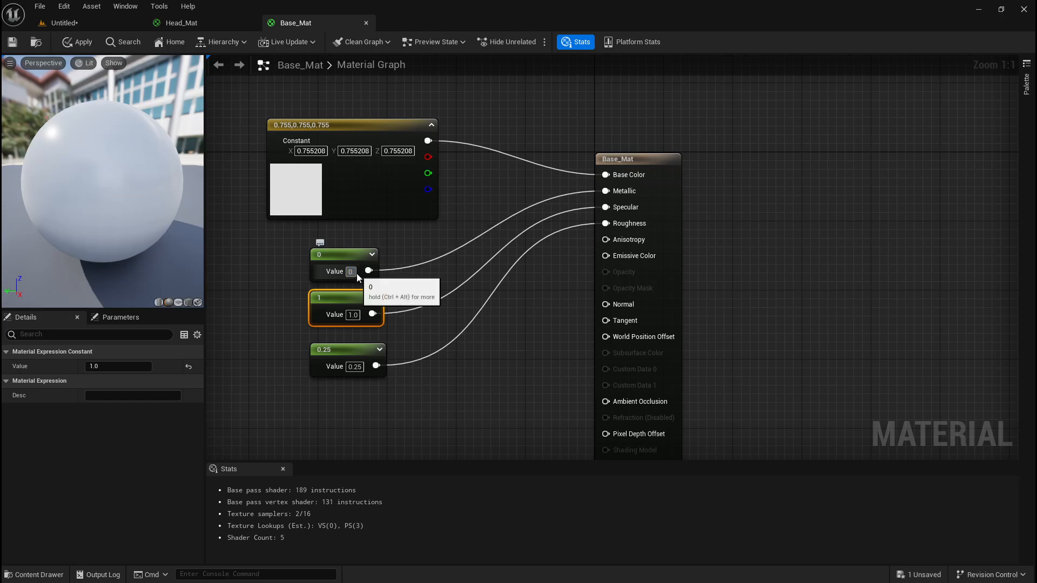
pyautogui.press('Return')
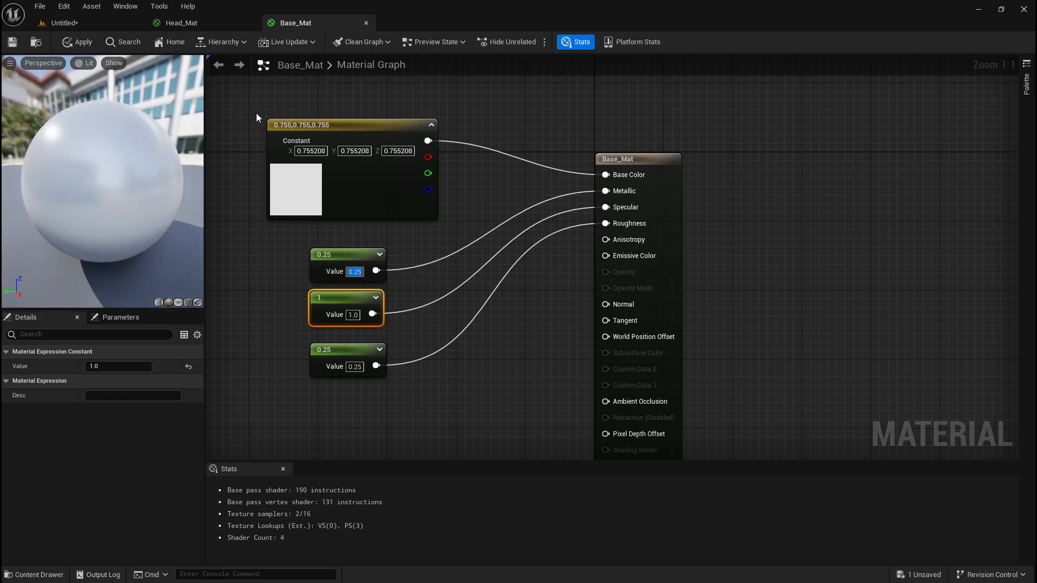
pyautogui.click(78, 42)
pyautogui.click(12, 43)
# Return to the level and examine the light reflections on the floor around the head from several views
pyautogui.click(65, 23)
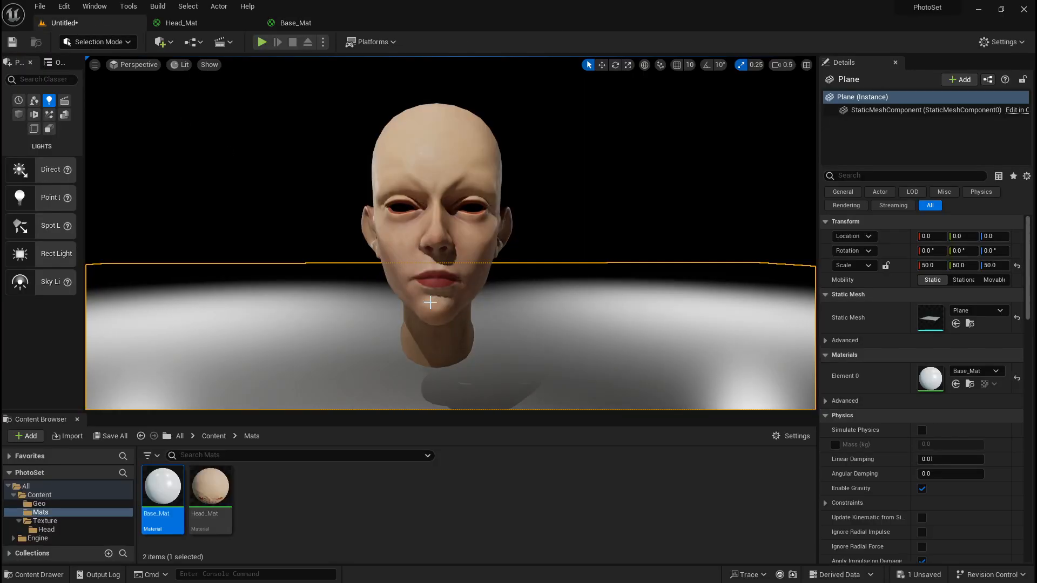
pyautogui.press('a')
pyautogui.moveTo(430, 302); pyautogui.dragTo(400, 289, button='right')
pyautogui.click(261, 145)
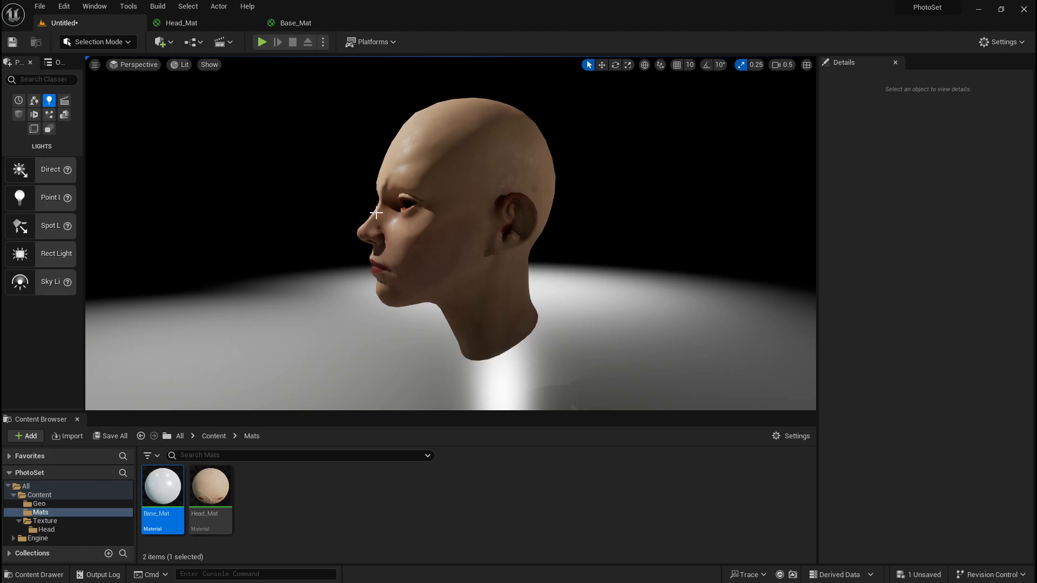
pyautogui.moveTo(376, 213); pyautogui.dragTo(378, 260, button='right')
pyautogui.moveTo(229, 176)
pyautogui.mouseDown(button='right')
pyautogui.moveTo(229, 205)
pyautogui.moveTo(210, 200)
pyautogui.moveTo(229, 176)
pyautogui.mouseUp(button='right')
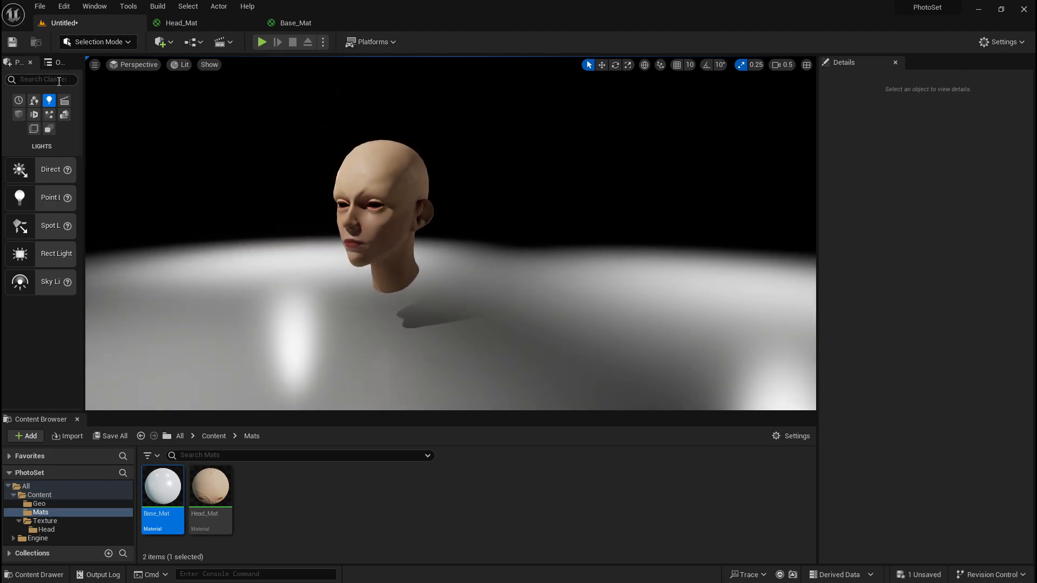
# Add a second Plane shape to the level and make the Move tool active
pyautogui.click(160, 42)
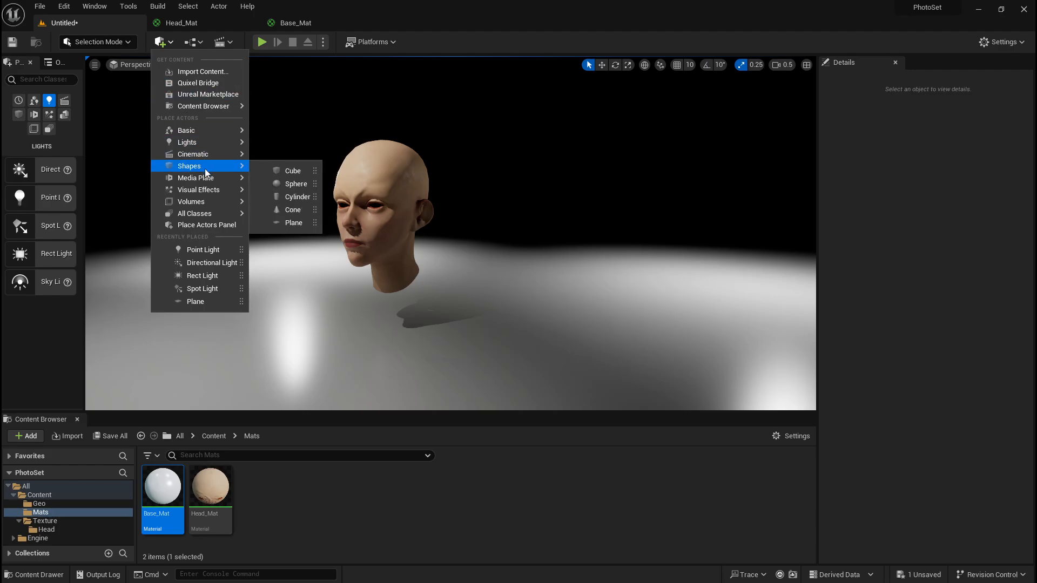
pyautogui.moveTo(196, 200)
pyautogui.moveTo(197, 168)
pyautogui.click(279, 224)
pyautogui.press('w')
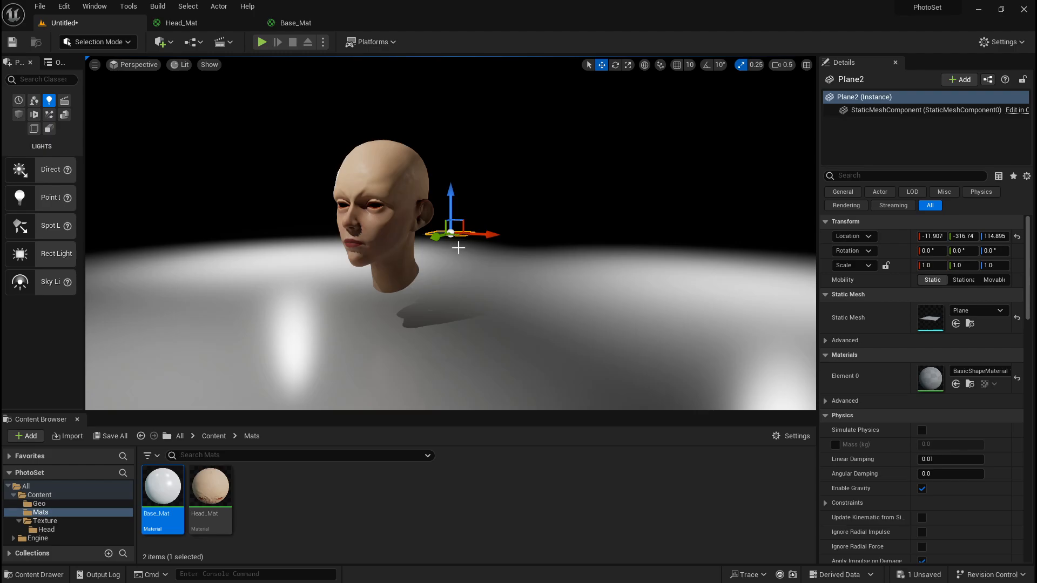
# Place the second plane at the world origin by setting its location to 0, 0, 0
pyautogui.click(932, 236)
pyautogui.write('0')
pyautogui.click(964, 236)
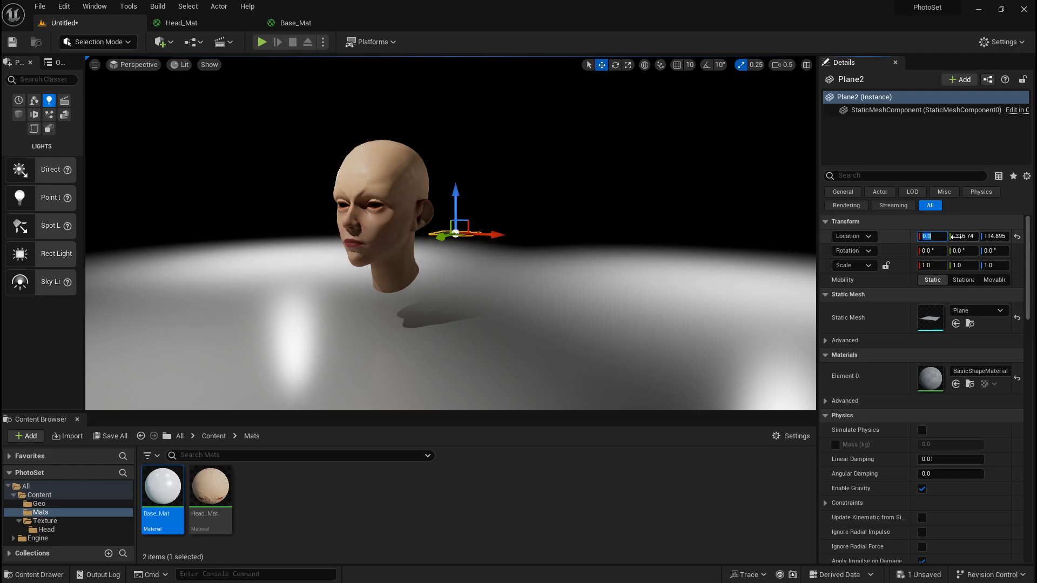
pyautogui.write('0')
pyautogui.click(991, 236)
pyautogui.write('0')
pyautogui.press('Return')
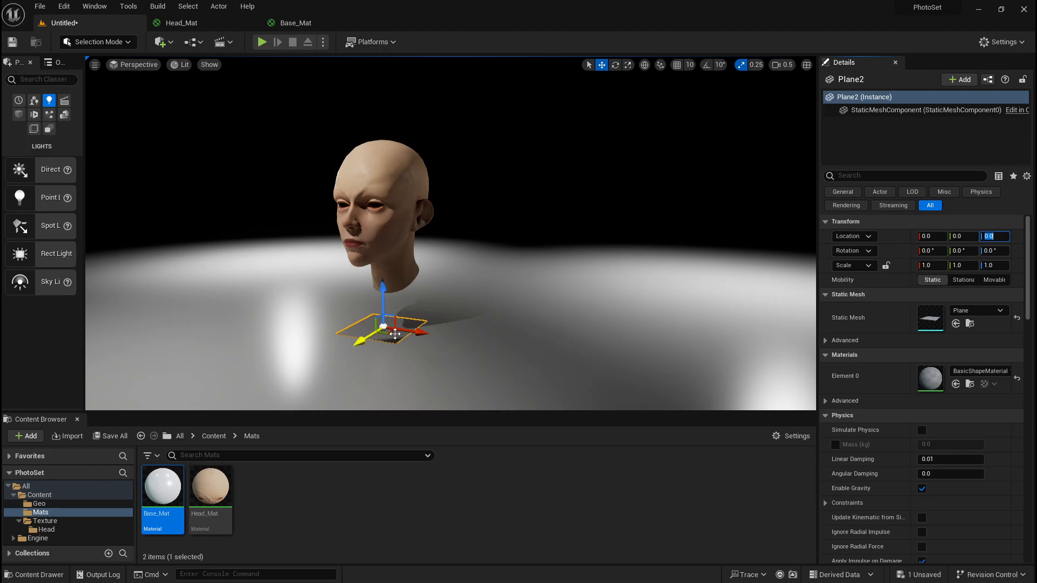
# Move the second plane beside the head and above the floor, to about X 161 and Z 64
pyautogui.moveTo(395, 333); pyautogui.dragTo(499, 349)
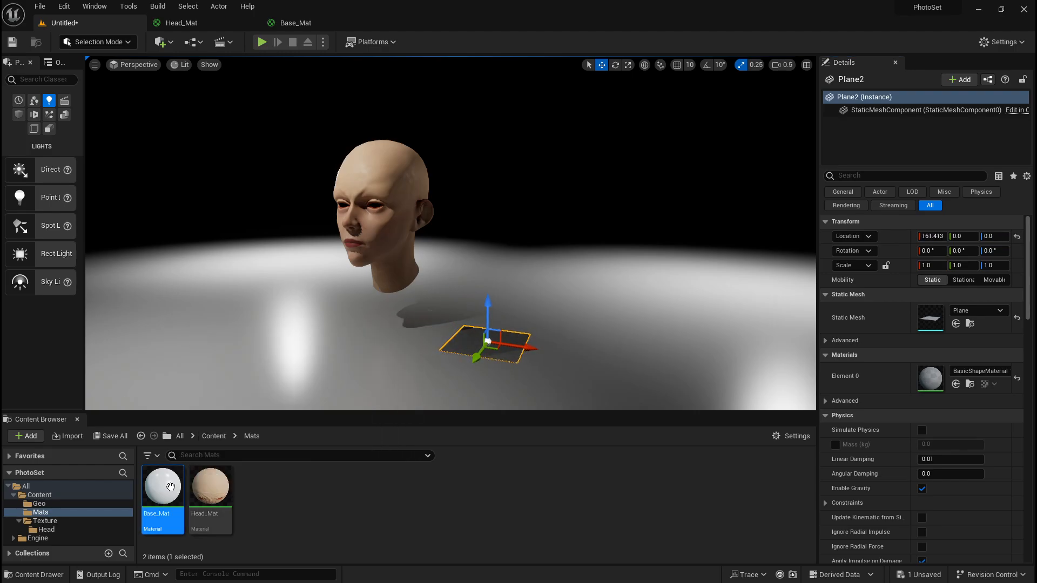
pyautogui.moveTo(170, 488)
pyautogui.rightClick(328, 501)
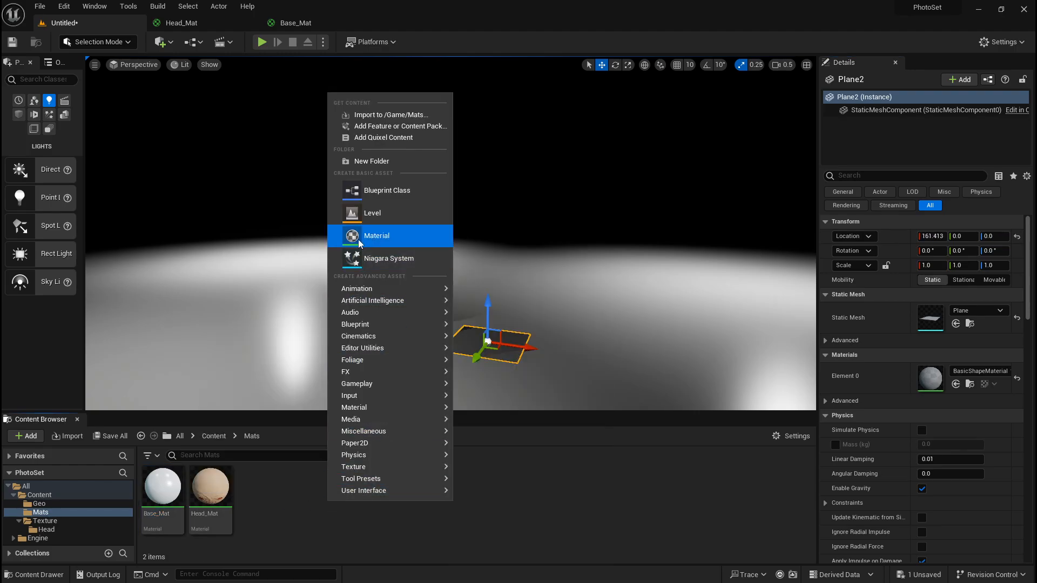
pyautogui.moveTo(411, 360)
pyautogui.moveTo(490, 315); pyautogui.dragTo(492, 313, button='right')
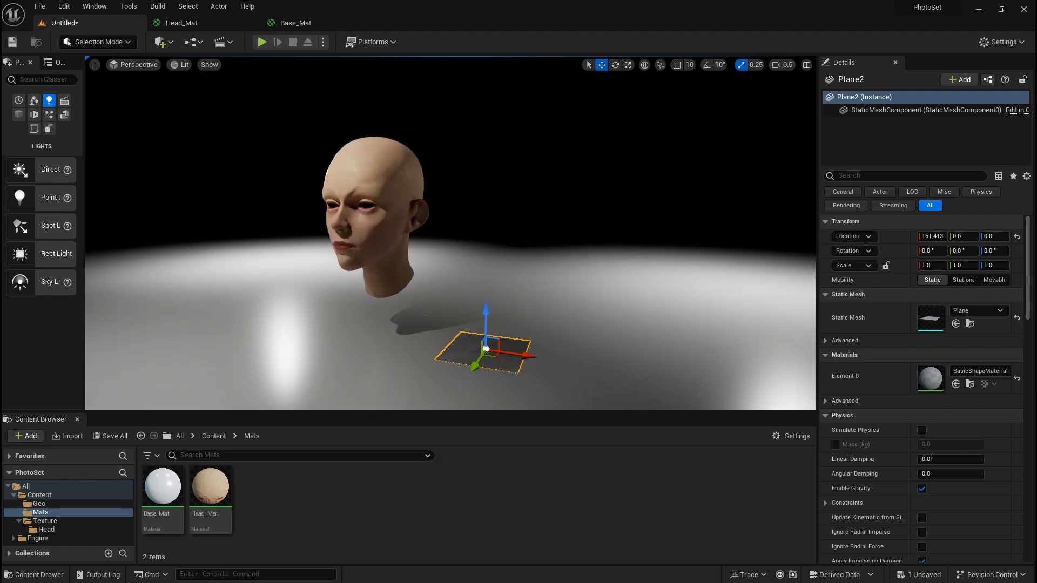
pyautogui.moveTo(486, 329); pyautogui.dragTo(486, 283)
# Create a new material named Bounce in the Mats folder
pyautogui.rightClick(279, 494)
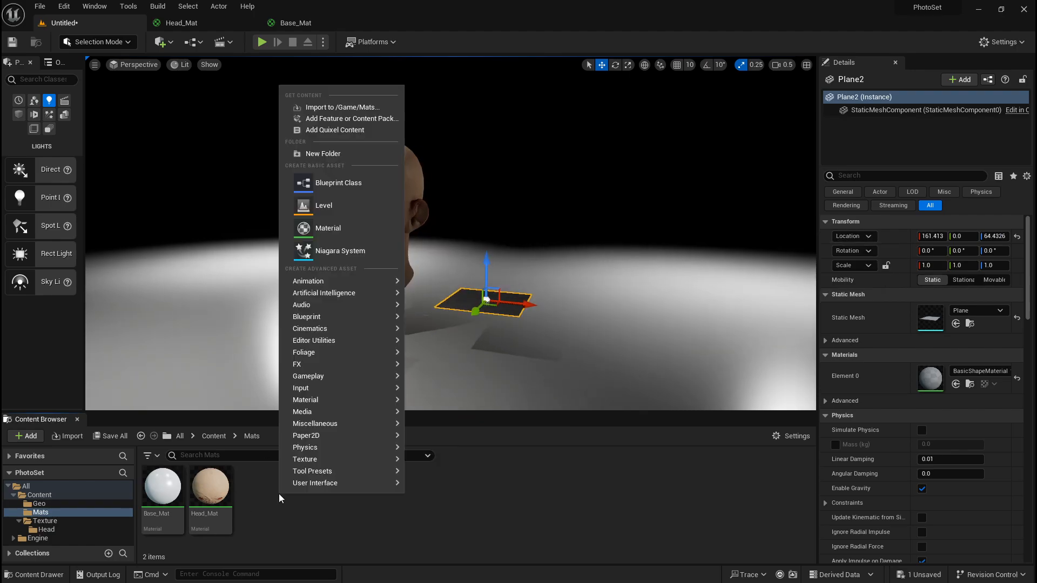
pyautogui.click(324, 228)
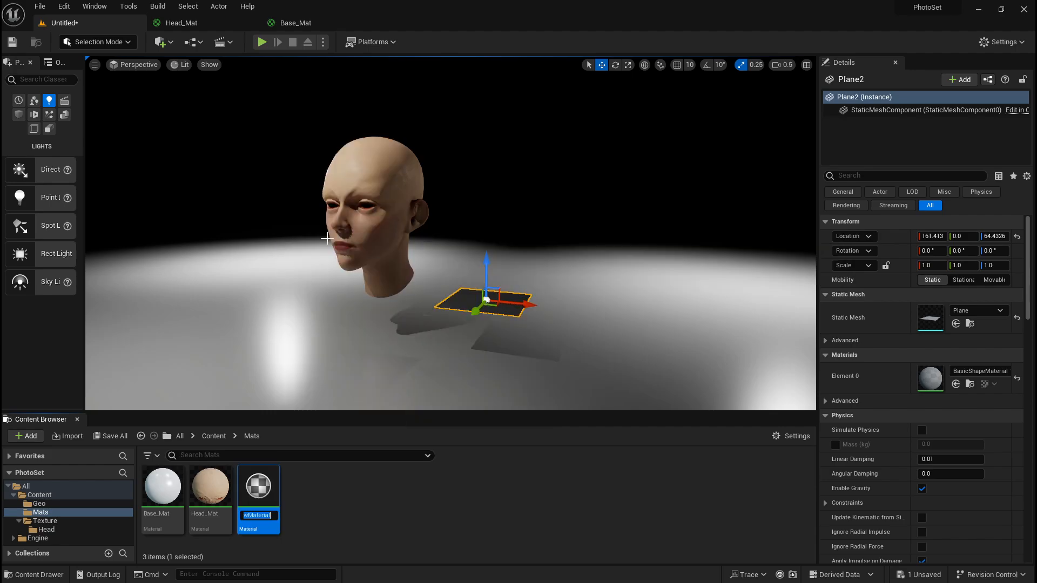
pyautogui.write('Bounce')
pyautogui.press('Return')
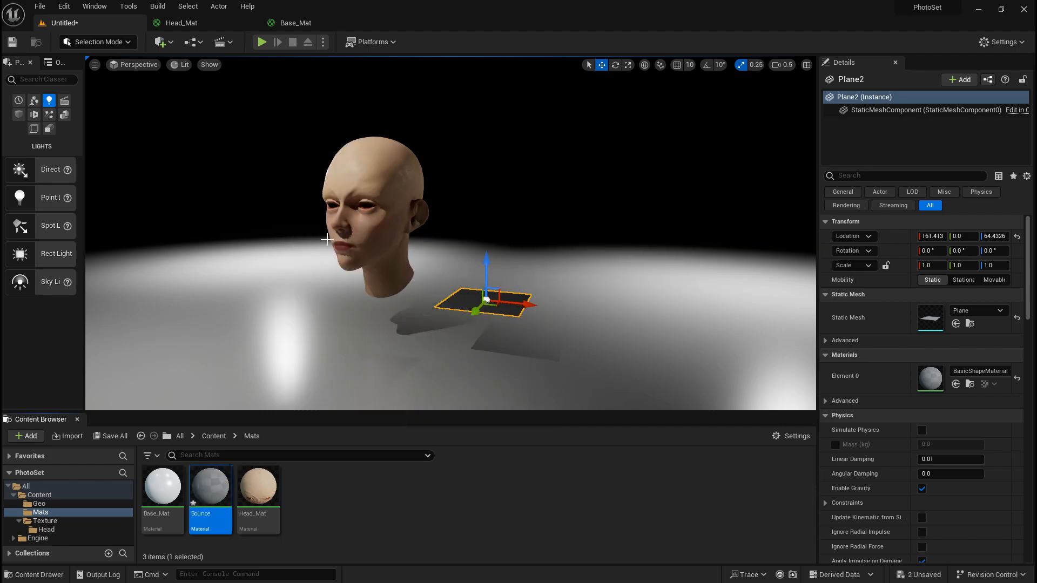
# Open the Bounce material and add a Constant4Vector node and a Constant node to its graph
pyautogui.doubleClick(211, 486)
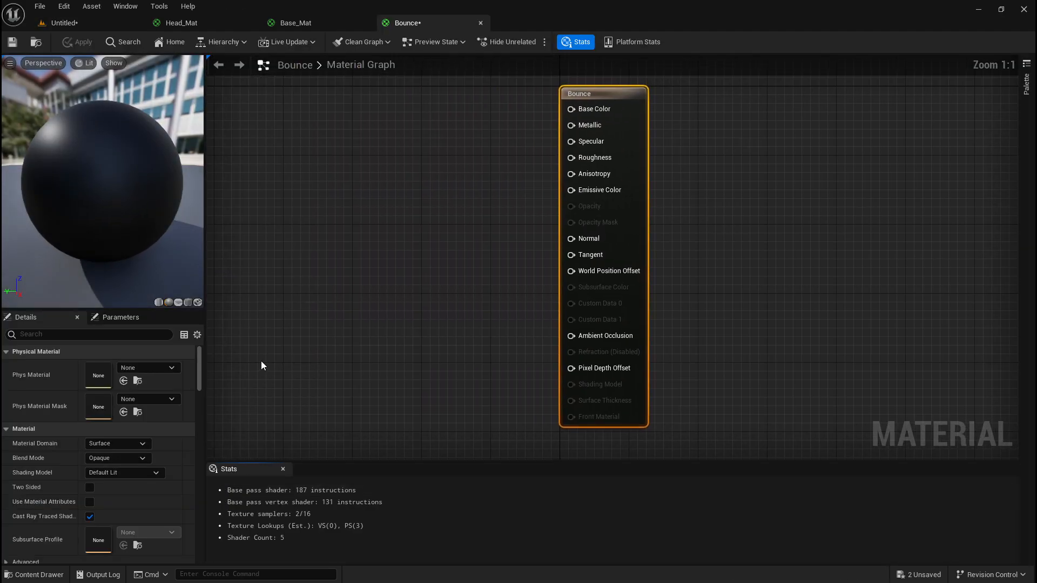
pyautogui.rightClick(290, 275)
pyautogui.write('constant4')
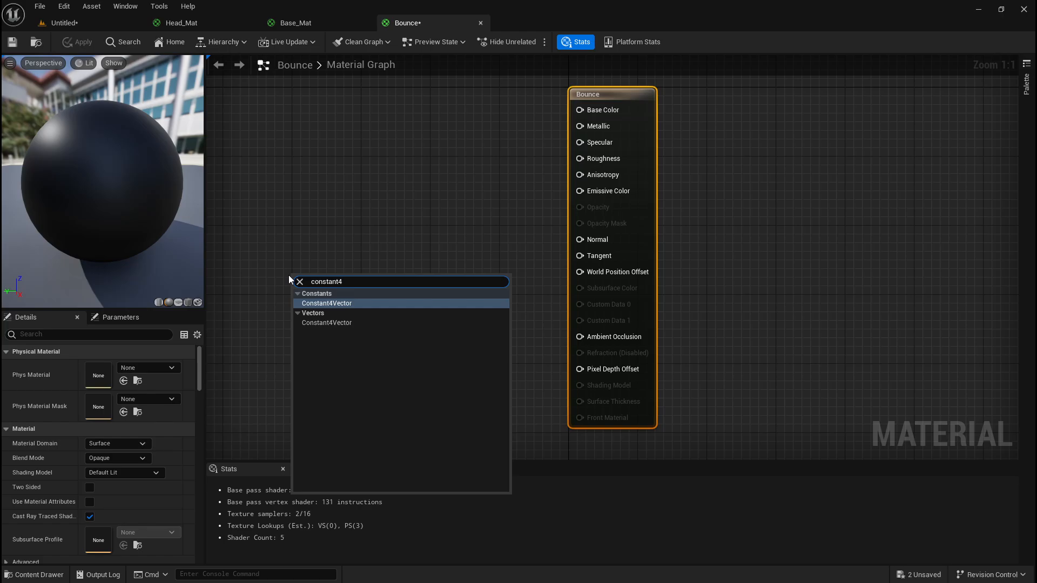
pyautogui.press('Return')
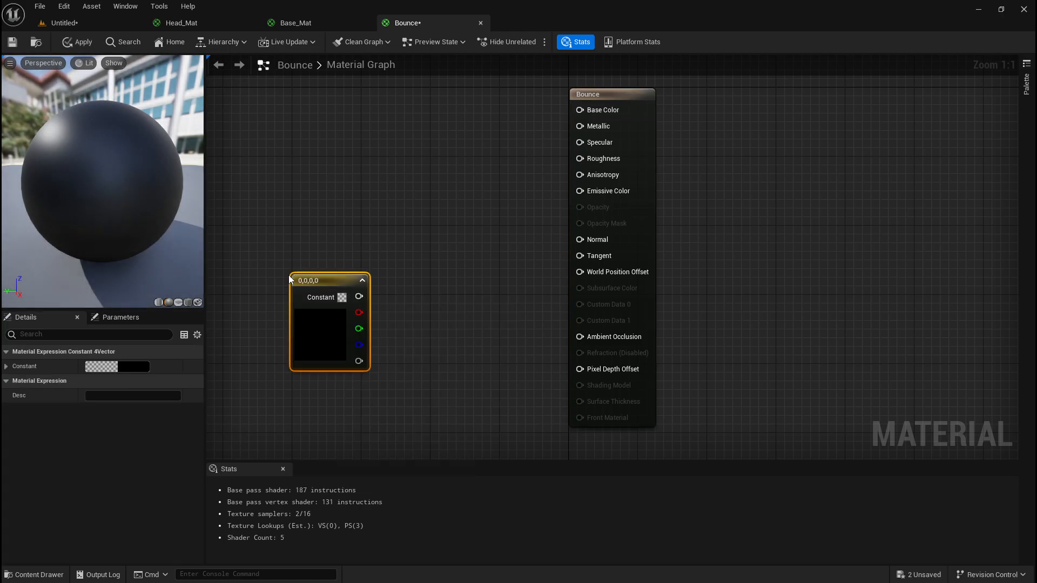
pyautogui.moveTo(315, 289); pyautogui.dragTo(301, 147)
pyautogui.rightClick(296, 311)
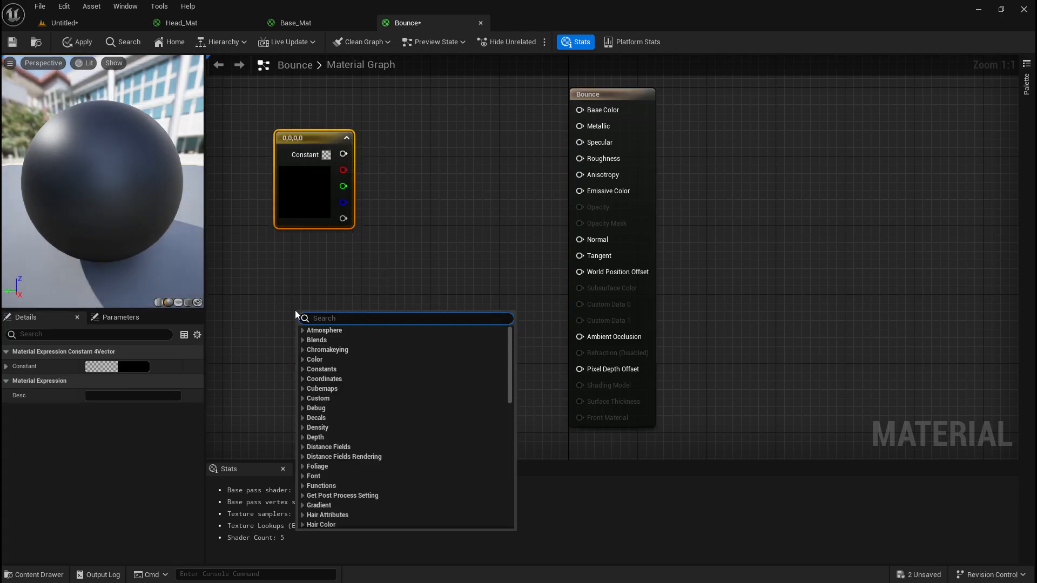
pyautogui.write('const')
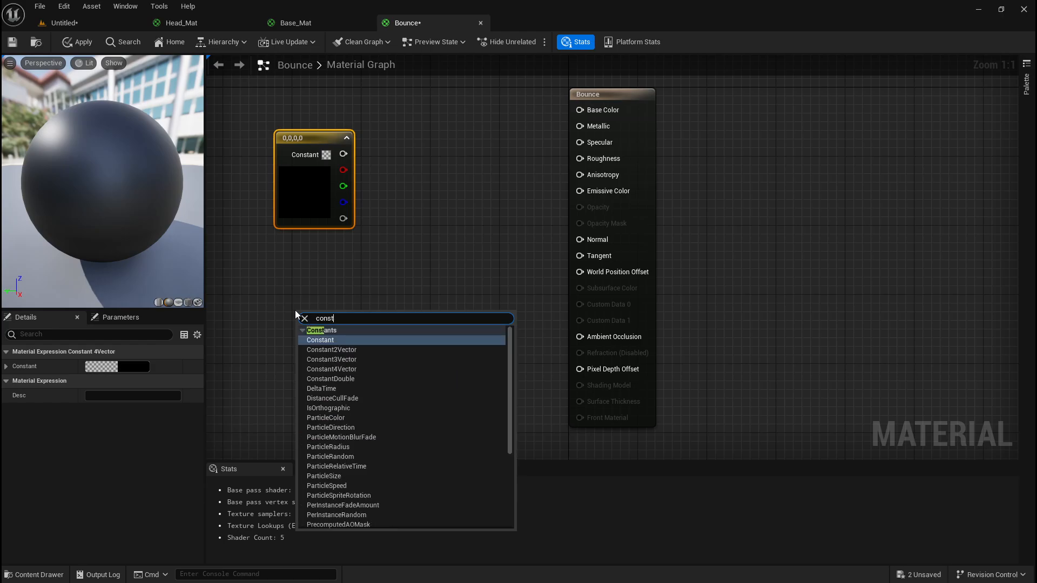
pyautogui.press('Return')
# Set the Constant4Vector to cyan (about R 0.093, G 1.0, B 0.97) and connect it to Base Color
pyautogui.doubleClick(313, 191)
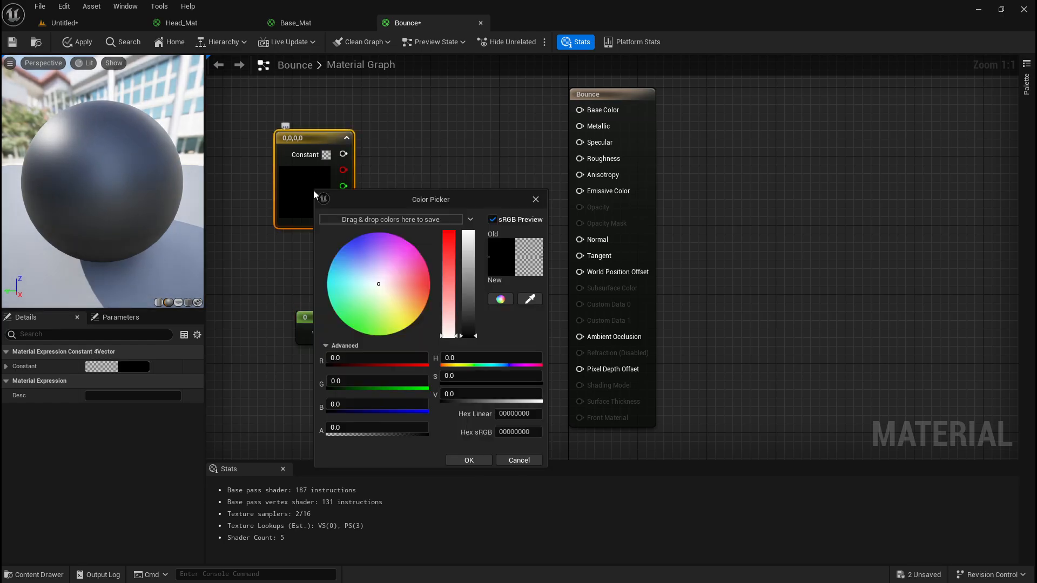
pyautogui.click(331, 286)
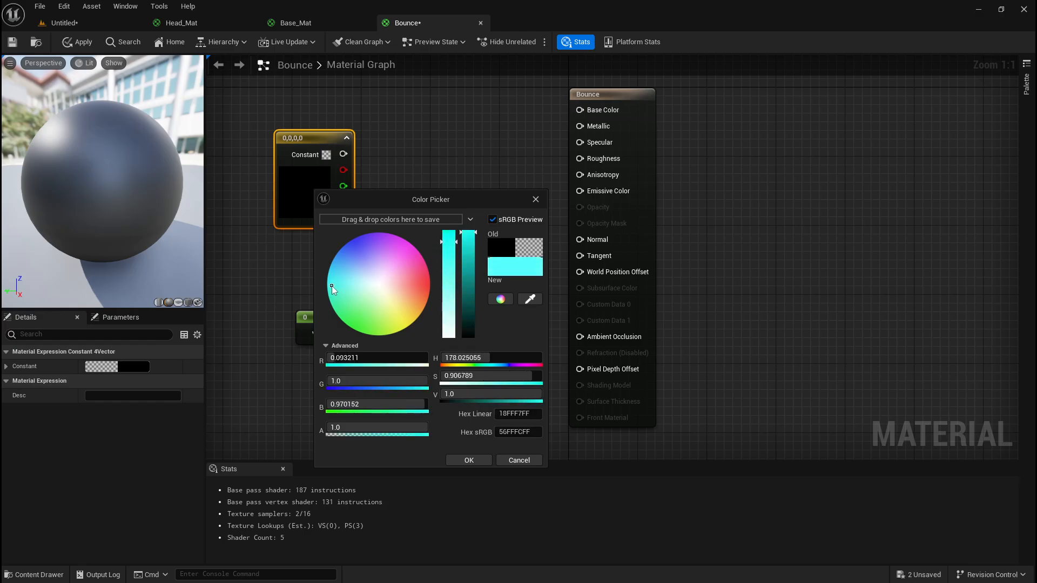
pyautogui.click(479, 462)
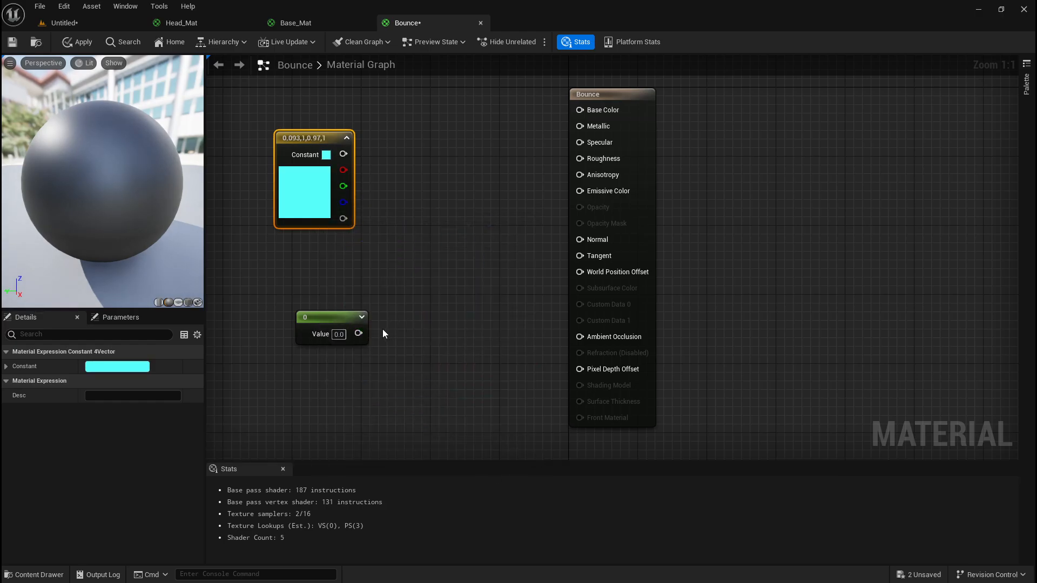
pyautogui.moveTo(343, 154); pyautogui.dragTo(579, 109)
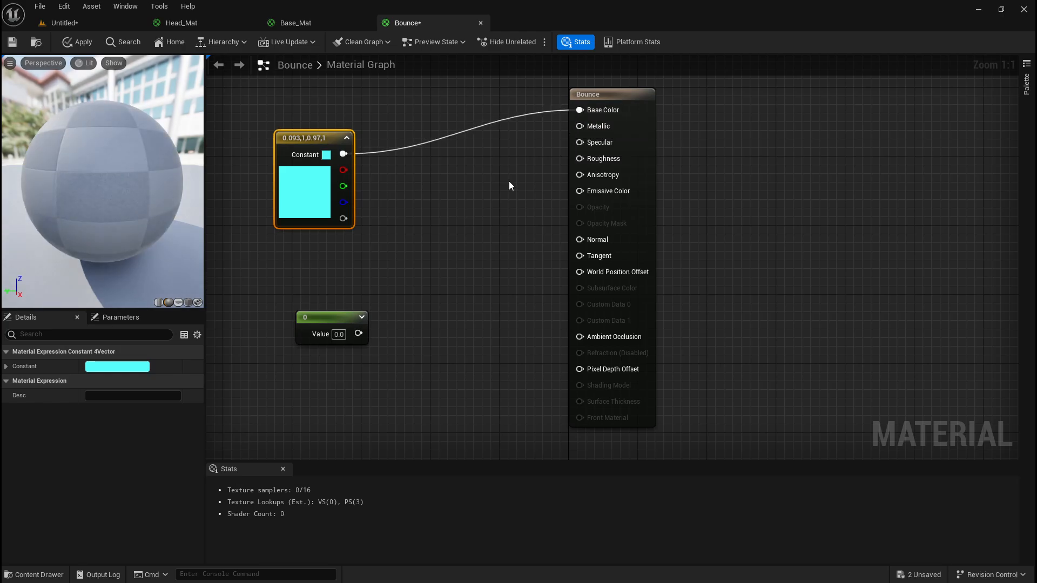
# Apply and save the Bounce material, and assign it to the second plane in the level
pyautogui.click(81, 42)
pyautogui.click(13, 42)
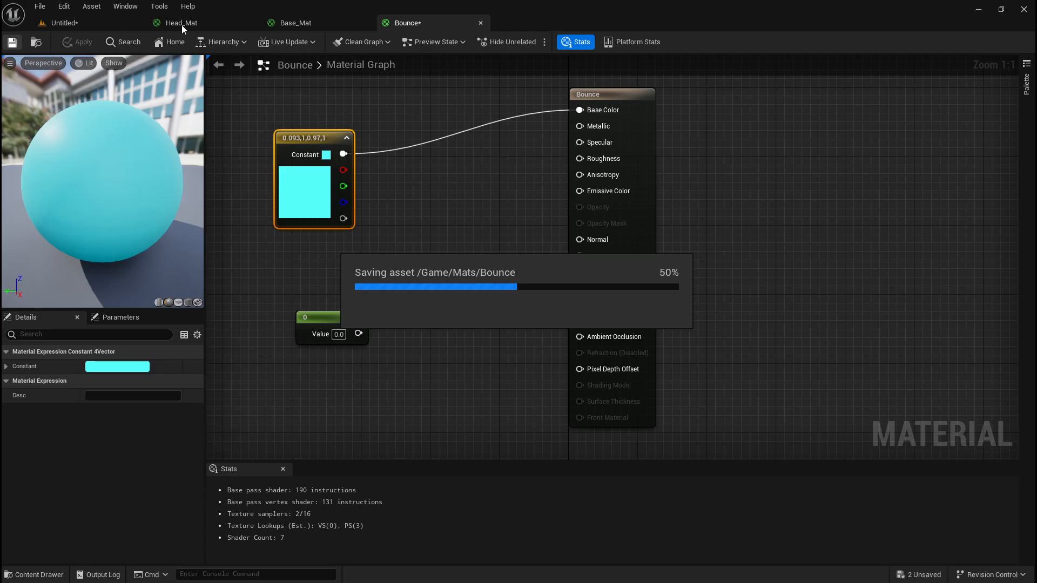
pyautogui.click(105, 23)
pyautogui.moveTo(210, 487); pyautogui.dragTo(925, 388)
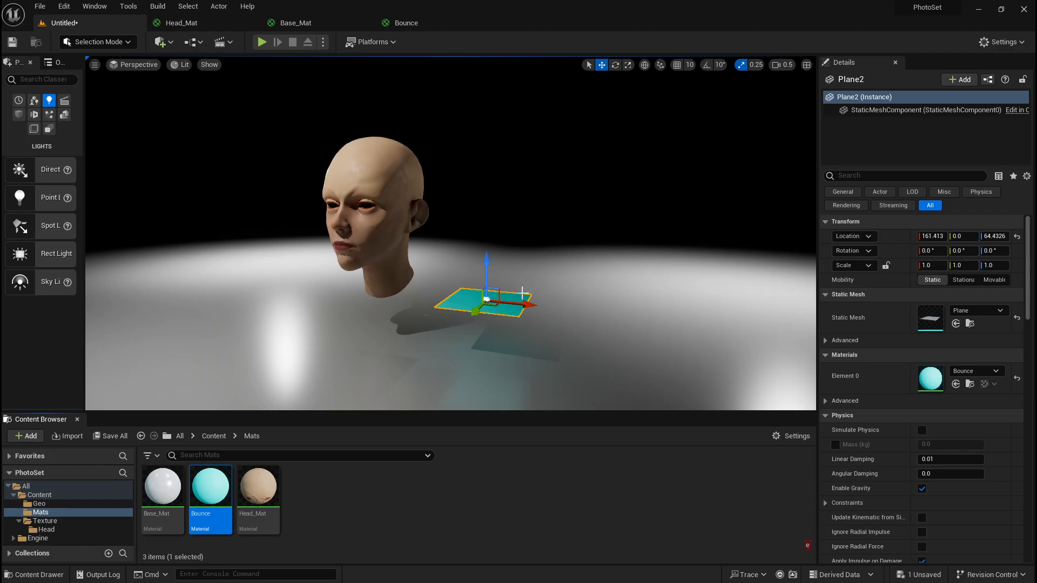
# Scale the cyan plane to 6.25 and rotate it nearly upright, about 81° on the Y axis
pyautogui.click(447, 330)
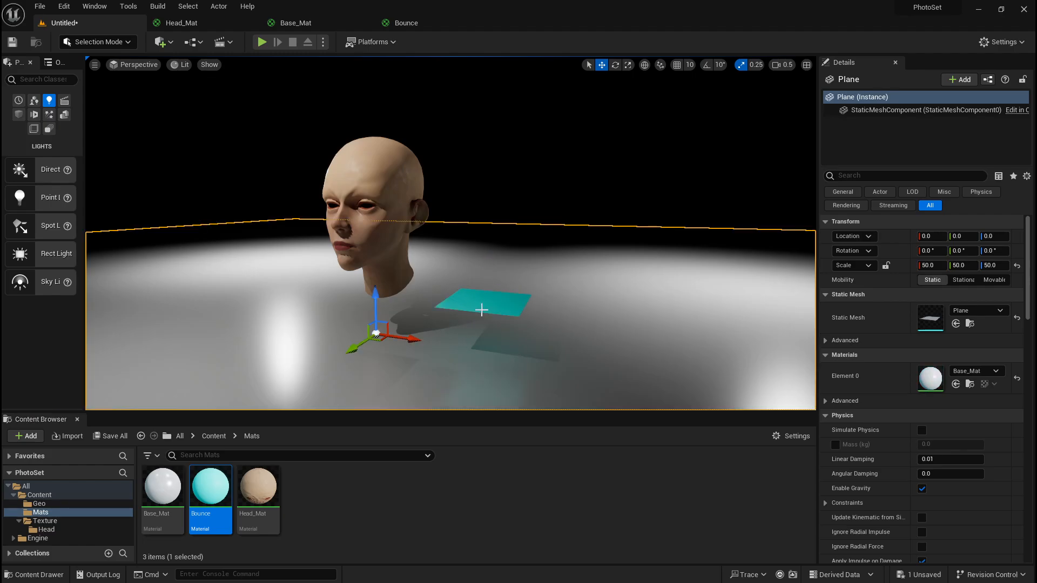
pyautogui.press('e')
pyautogui.click(496, 300)
pyautogui.press('r')
pyautogui.moveTo(496, 301); pyautogui.dragTo(529, 274)
pyautogui.press('e')
pyautogui.press('w')
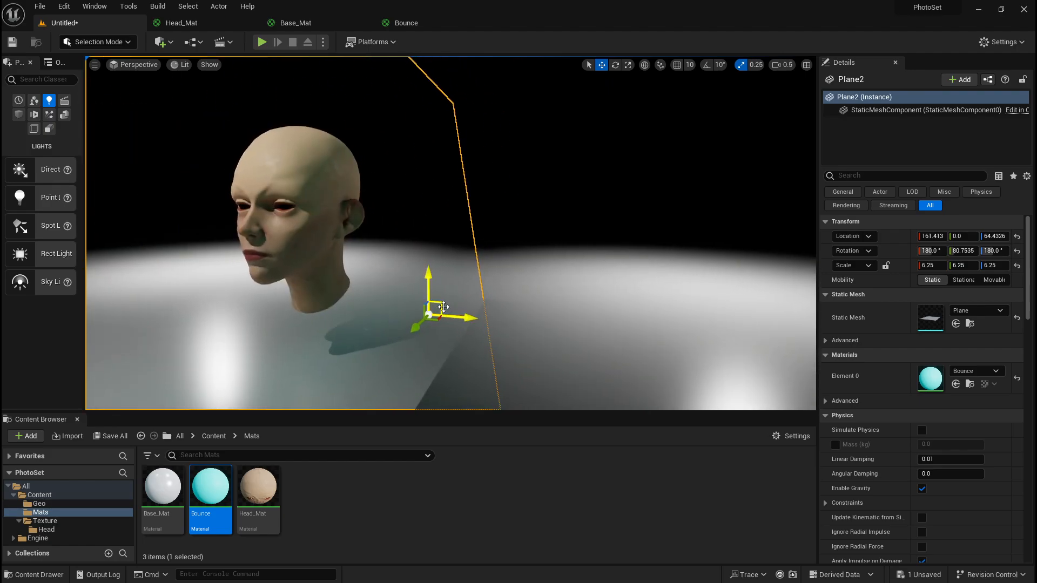
# Move the cyan plane away from the head to about X 391 and Z 271, and inspect the bounce light
pyautogui.moveTo(443, 307); pyautogui.dragTo(689, 98)
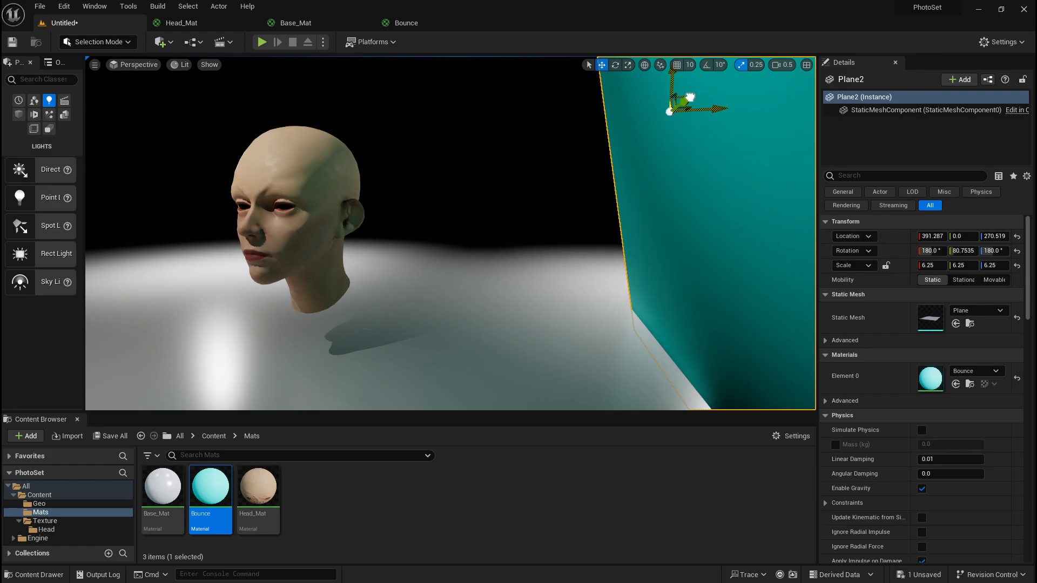
pyautogui.moveTo(691, 98); pyautogui.dragTo(583, 103, button='right')
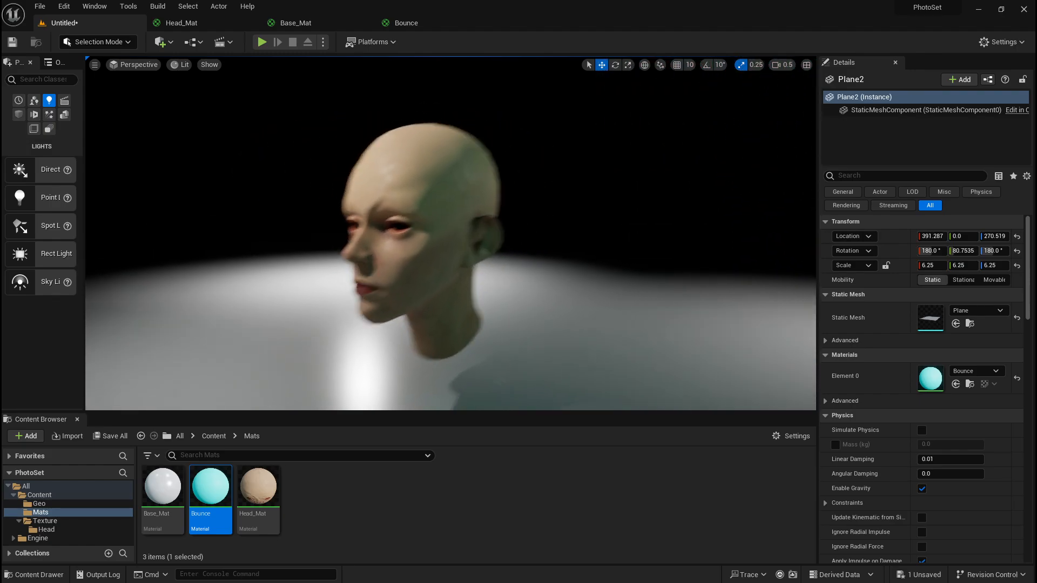
pyautogui.keyDown('alt'); pyautogui.moveTo(501, 161); pyautogui.dragTo(378, 161); pyautogui.keyUp('alt')
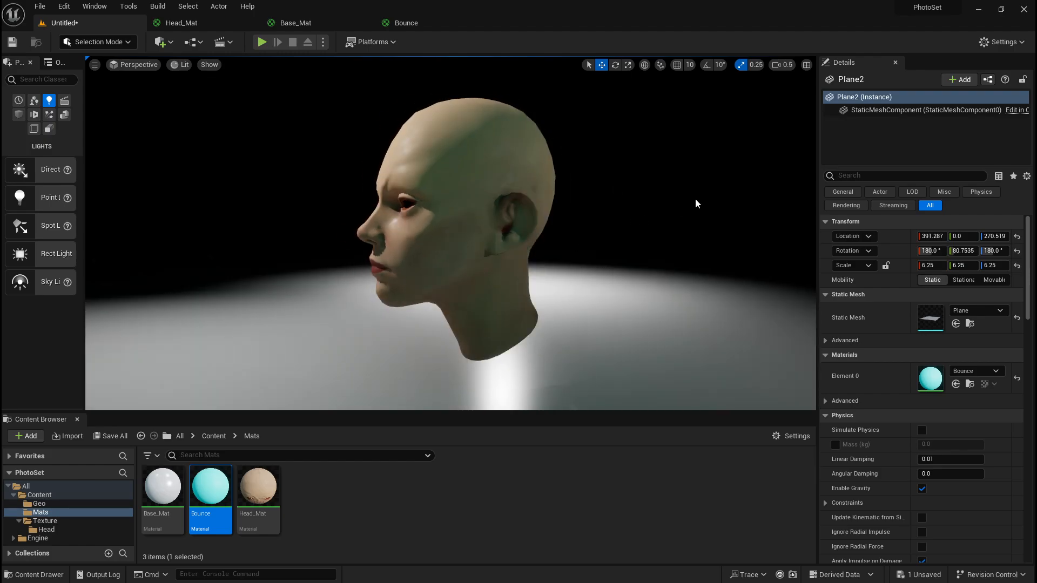
# Shift the cyan plane farther out and higher, to about X 595, Y -4 and Z 394
pyautogui.press('f')
pyautogui.moveTo(712, 166)
pyautogui.mouseDown()
pyautogui.moveTo(712, 151)
pyautogui.moveTo(808, 86)
pyautogui.moveTo(751, 103)
pyautogui.moveTo(709, 162)
pyautogui.mouseUp()
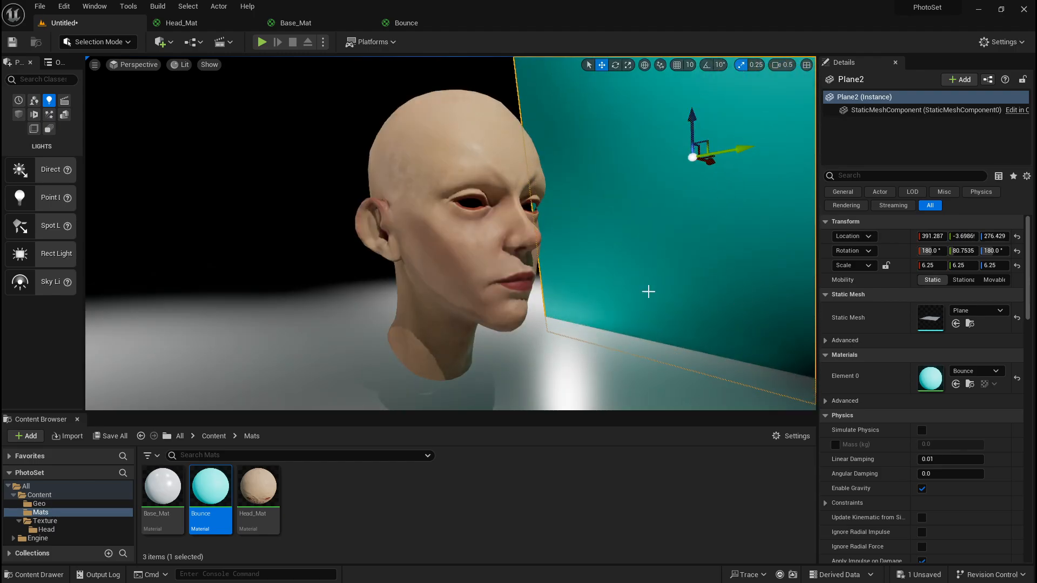
pyautogui.keyDown('alt'); pyautogui.moveTo(519, 258); pyautogui.dragTo(520, 258); pyautogui.keyUp('alt')
pyautogui.scroll(-5, 690, 202)
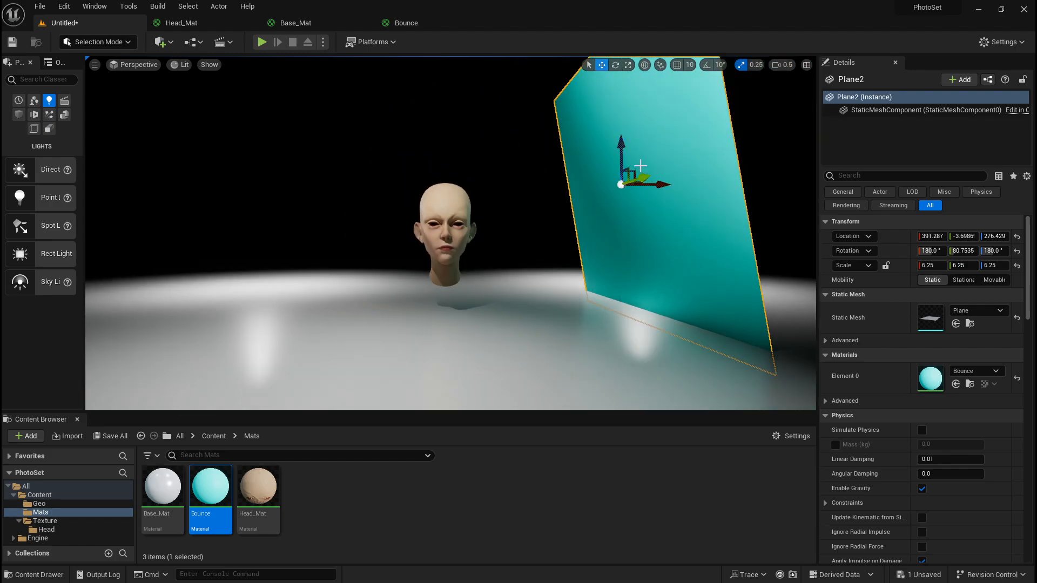
pyautogui.moveTo(660, 187); pyautogui.dragTo(736, 174)
pyautogui.moveTo(704, 138); pyautogui.dragTo(701, 87)
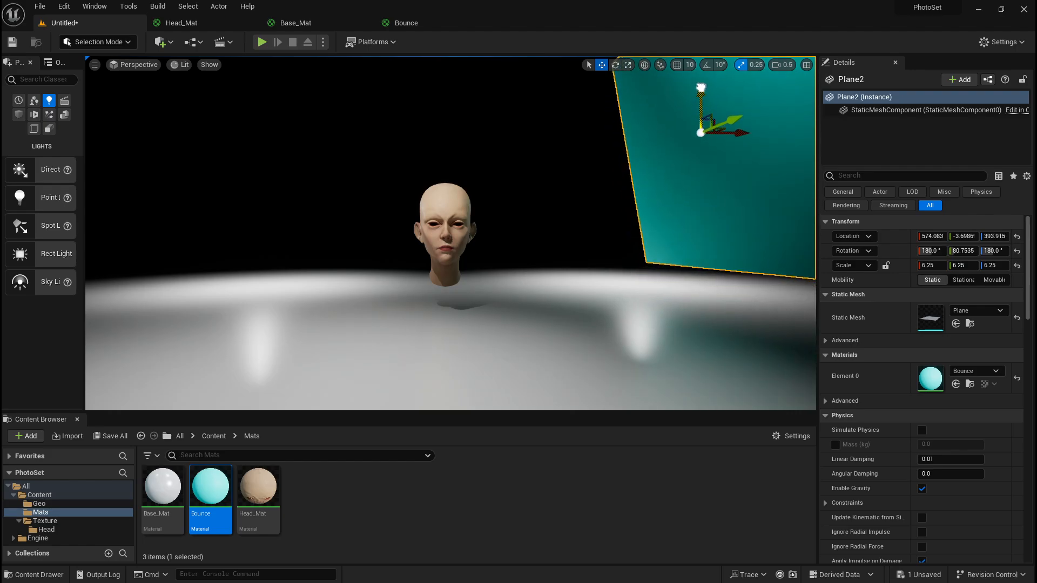
pyautogui.moveTo(738, 136); pyautogui.dragTo(745, 143)
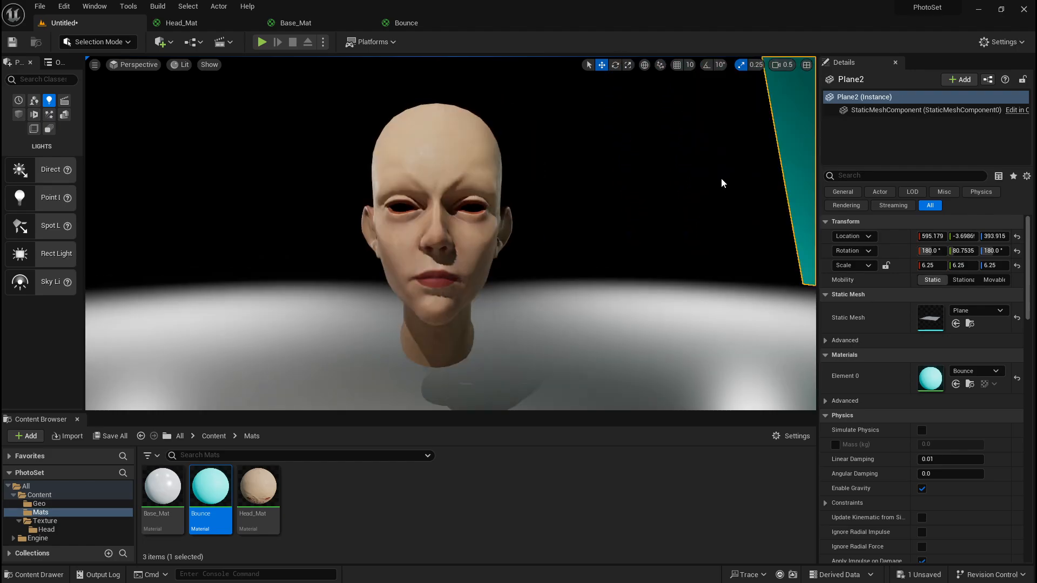
# Enlarge the cyan plane to a scale of 6.75 and delete it from the level
pyautogui.moveTo(717, 191); pyautogui.dragTo(691, 189, button='right')
pyautogui.press('d')
pyautogui.press('s')
pyautogui.press('r')
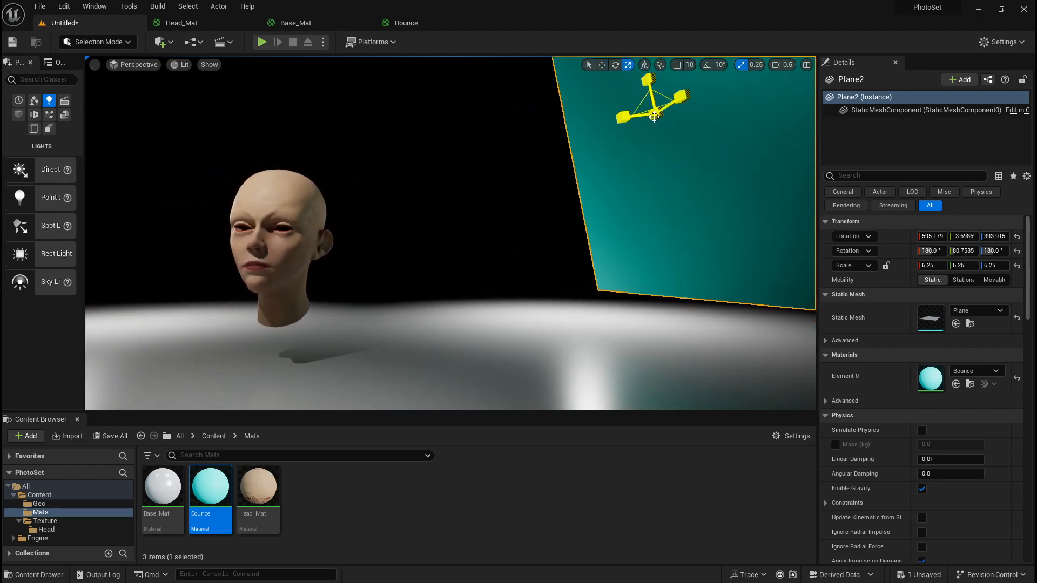
pyautogui.moveTo(654, 116); pyautogui.dragTo(652, 161)
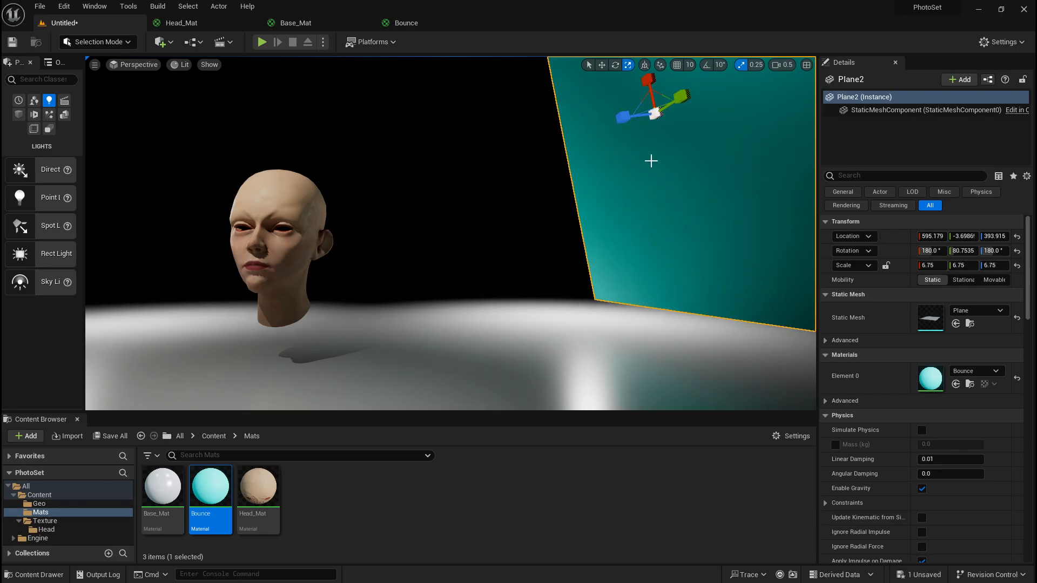
pyautogui.press('Delete')
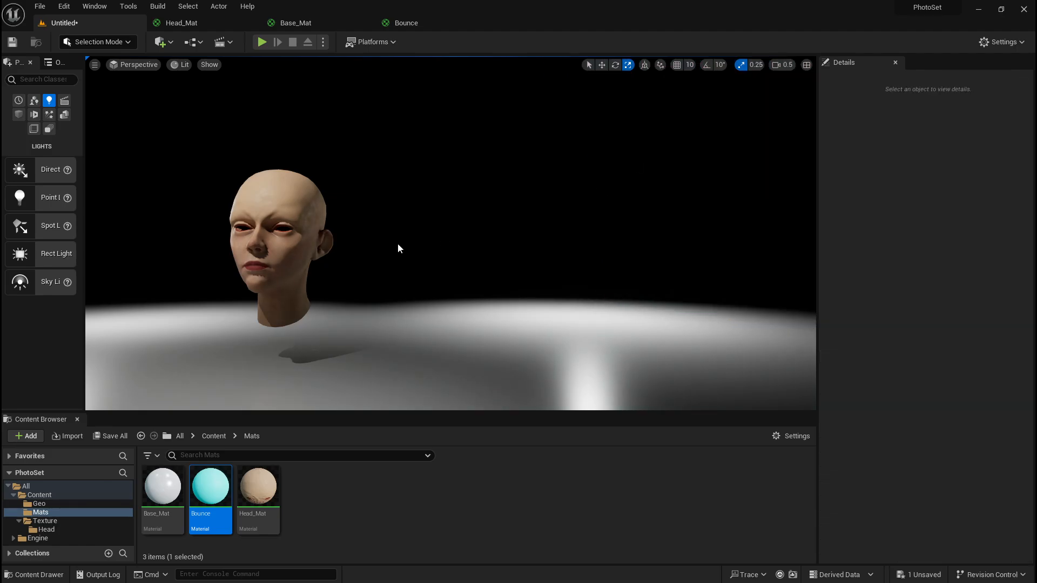
# Duplicate the point light at negative X in front of the head and move the copy close behind the head, to about X -192, Y -153
pyautogui.press('s')
pyautogui.moveTo(525, 176)
pyautogui.mouseDown(button='right')
pyautogui.moveTo(482, 195)
pyautogui.moveTo(488, 235)
pyautogui.moveTo(505, 189)
pyautogui.moveTo(484, 223)
pyautogui.moveTo(490, 232)
pyautogui.moveTo(487, 204)
pyautogui.moveTo(451, 198)
pyautogui.moveTo(497, 193)
pyautogui.moveTo(503, 169)
pyautogui.moveTo(496, 186)
pyautogui.moveTo(525, 179)
pyautogui.mouseUp(button='right')
pyautogui.press('w')
pyautogui.press('w')
pyautogui.press('a')
pyautogui.press('s')
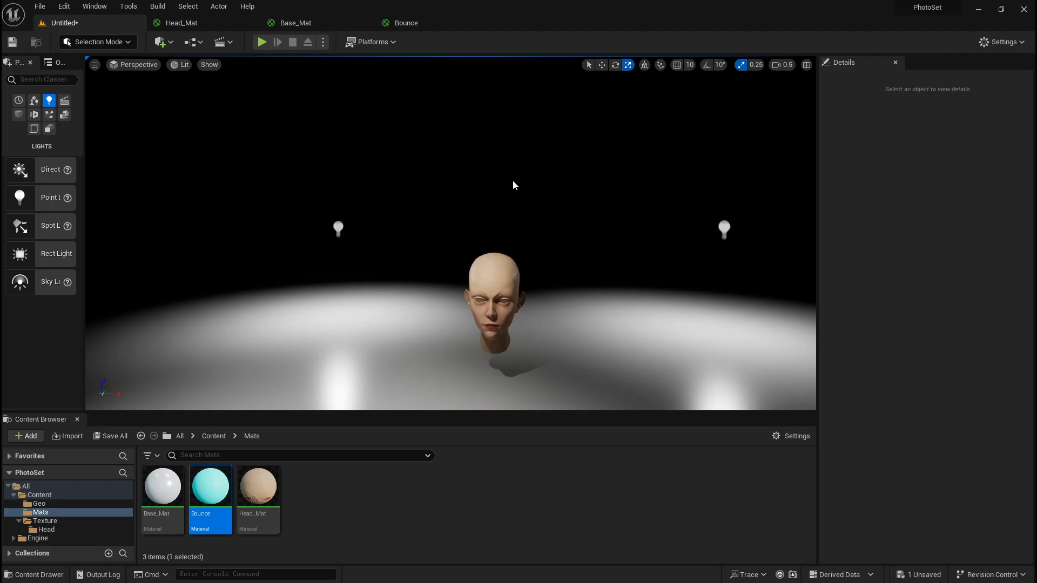
pyautogui.click(339, 226)
pyautogui.press('f')
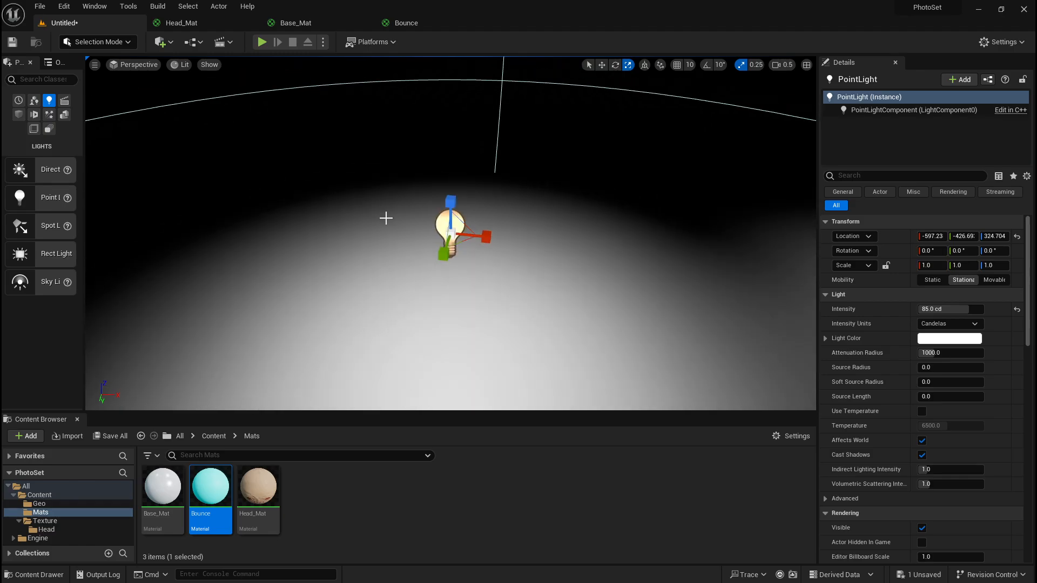
pyautogui.press('w')
pyautogui.keyDown('alt'); pyautogui.moveTo(460, 244); pyautogui.dragTo(708, 345); pyautogui.keyUp('alt')
pyautogui.moveTo(708, 346); pyautogui.dragTo(778, 303, button='right')
pyautogui.moveTo(247, 265); pyautogui.dragTo(389, 198)
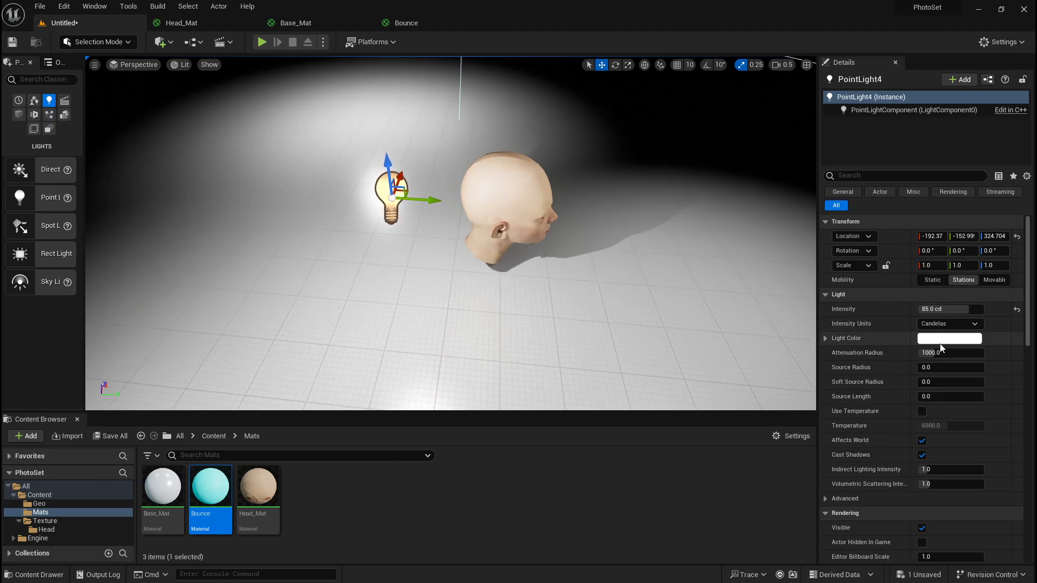
# Reduce the new point light's attenuation radius to about 294 and set its light color to fully saturated cyan
pyautogui.moveTo(936, 354)
pyautogui.mouseDown()
pyautogui.moveTo(921, 354)
pyautogui.moveTo(930, 354)
pyautogui.mouseUp()
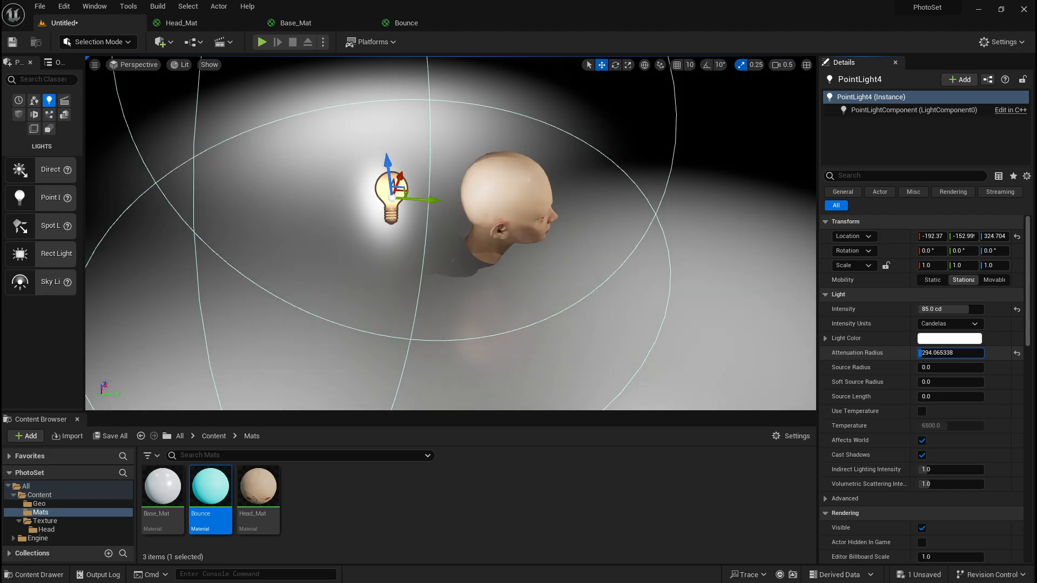
pyautogui.click(954, 339)
pyautogui.click(745, 389)
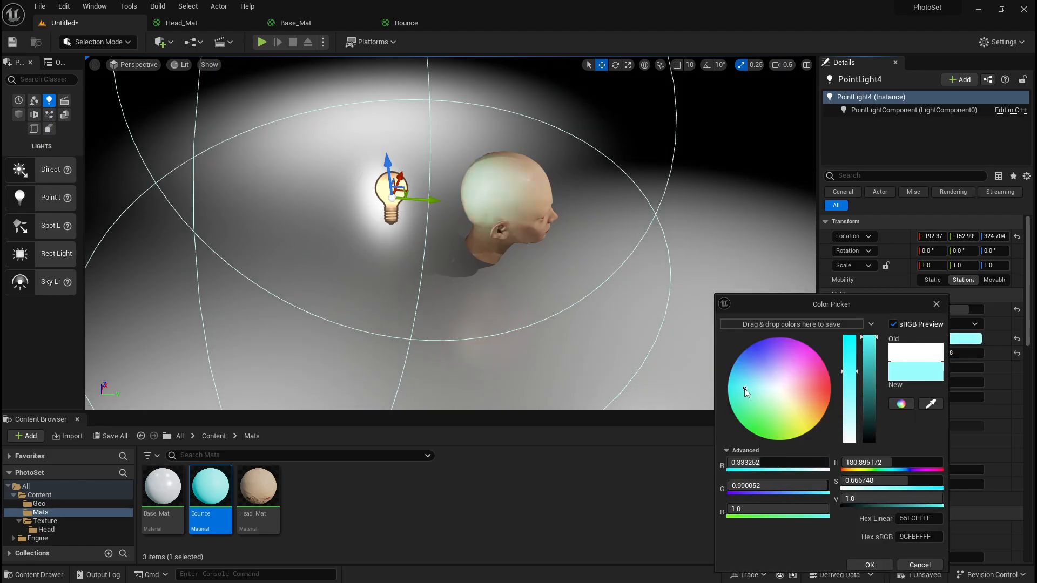
pyautogui.moveTo(854, 374); pyautogui.dragTo(848, 327)
pyautogui.click(678, 284)
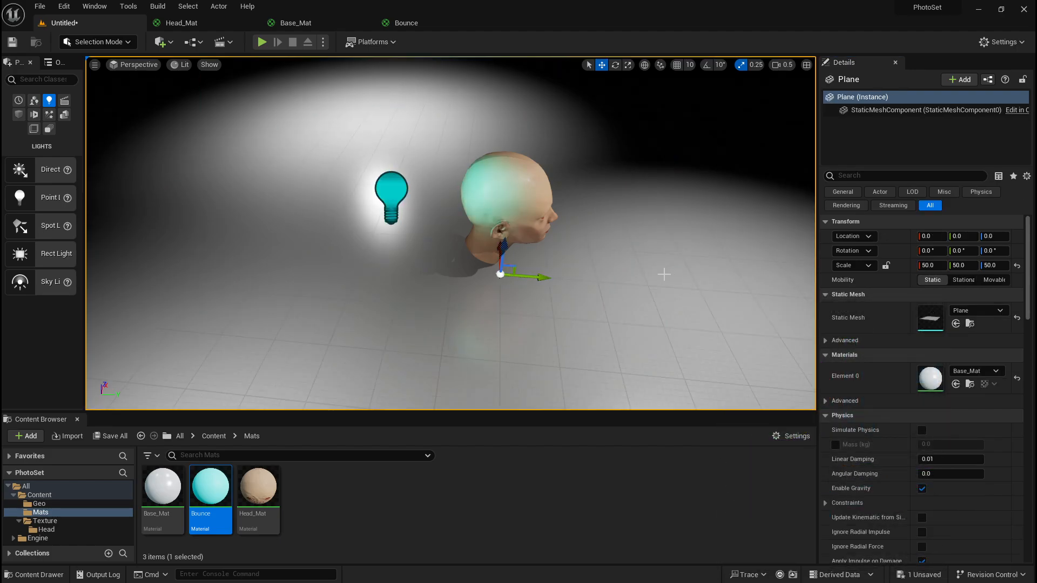
# Lower the white floor plane below the head to about Z -339
pyautogui.scroll(-5, 663, 274)
pyautogui.moveTo(478, 230); pyautogui.dragTo(479, 294)
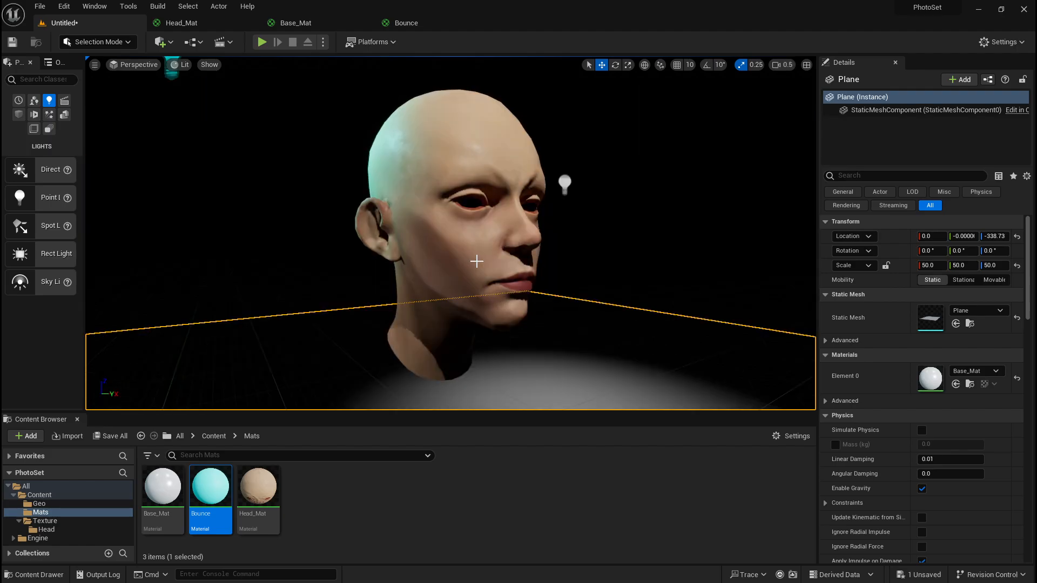
pyautogui.click(319, 178)
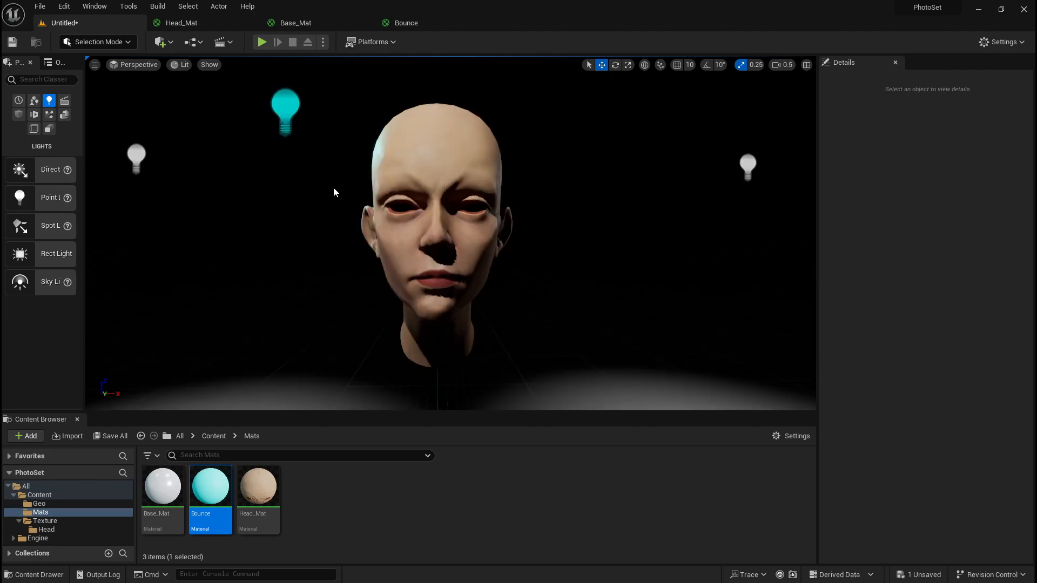
# Move the cyan light closer behind the head to about X -104 and Z 313, and check it without editor icons
pyautogui.click(289, 114)
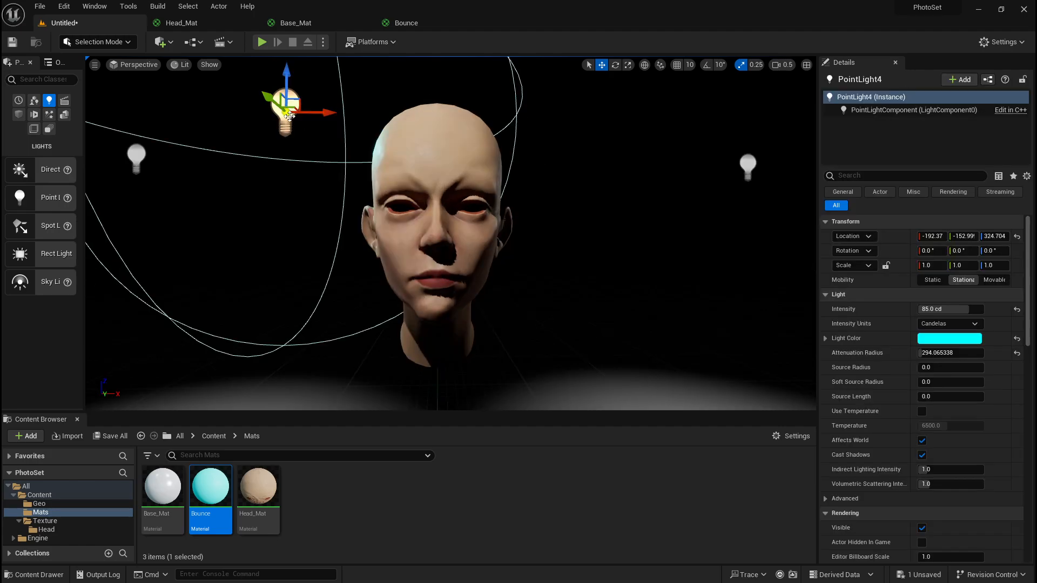
pyautogui.moveTo(298, 98); pyautogui.dragTo(373, 108)
pyautogui.click(249, 123)
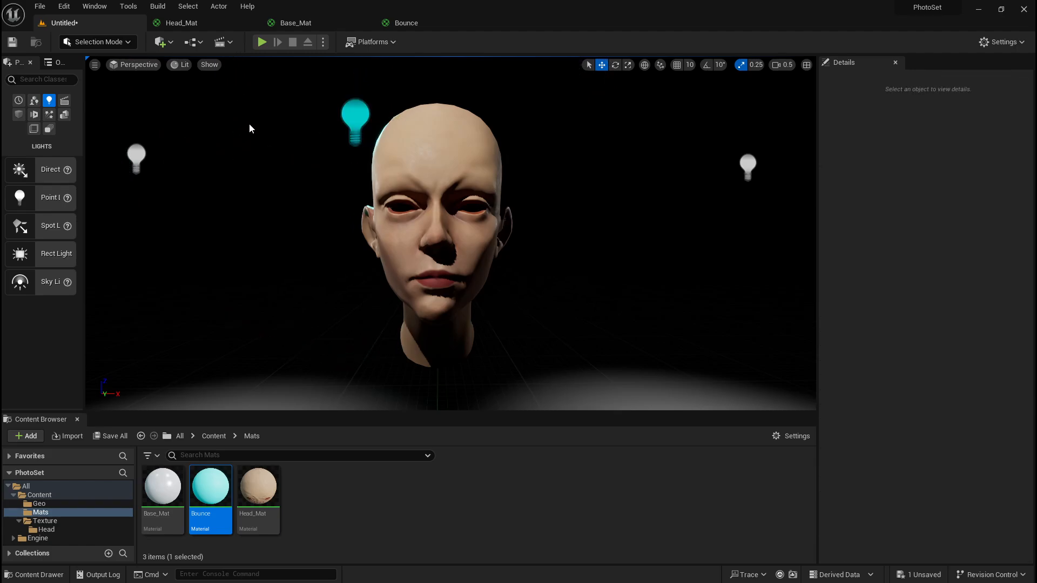
pyautogui.press('g')
pyautogui.press('g')
# Recolor the light behind the head to saturated red (hex sRGB FF2400) and review the head from the front and both sides
pyautogui.click(355, 116)
pyautogui.click(937, 337)
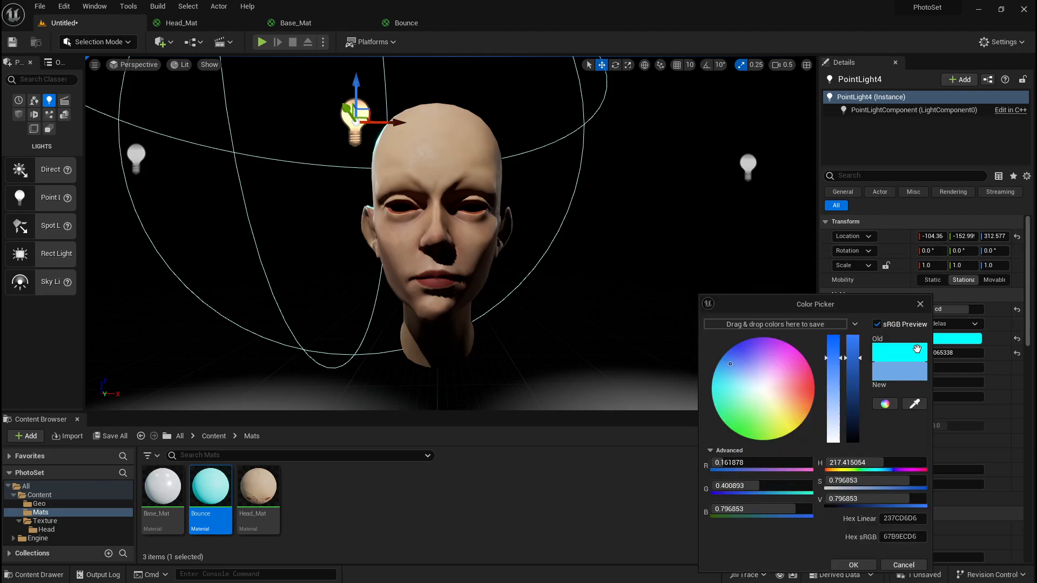
pyautogui.moveTo(806, 377); pyautogui.dragTo(822, 390)
pyautogui.click(646, 245)
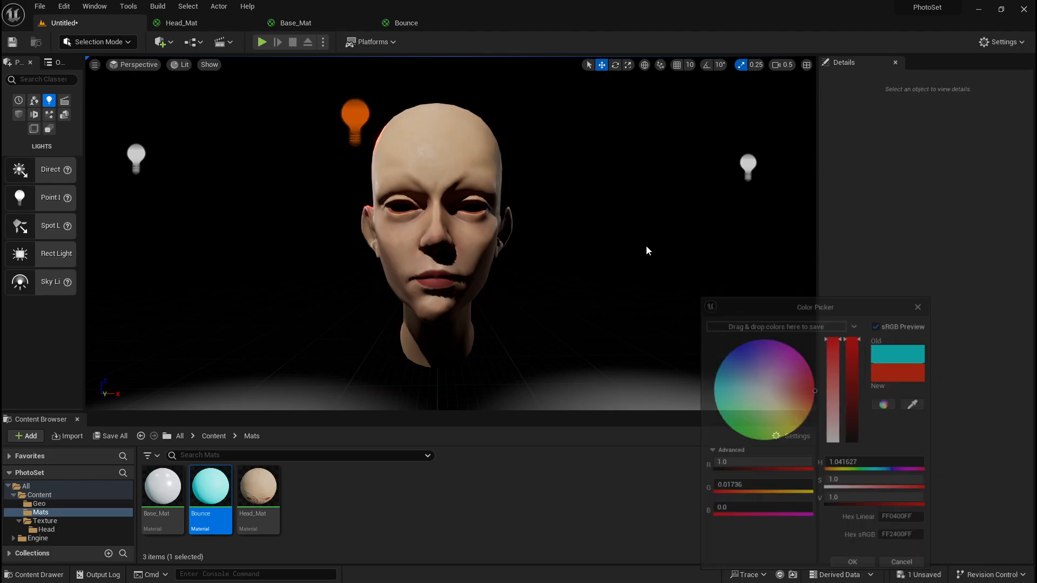
pyautogui.keyDown('alt'); pyautogui.moveTo(646, 245); pyautogui.dragTo(751, 245); pyautogui.keyUp('alt')
pyautogui.press('g')
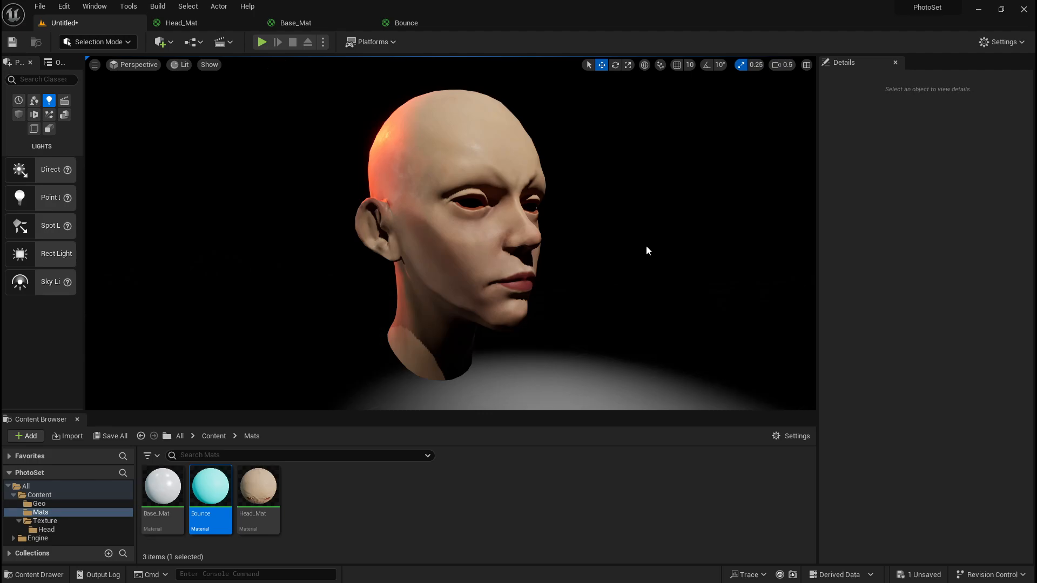
pyautogui.press('g')
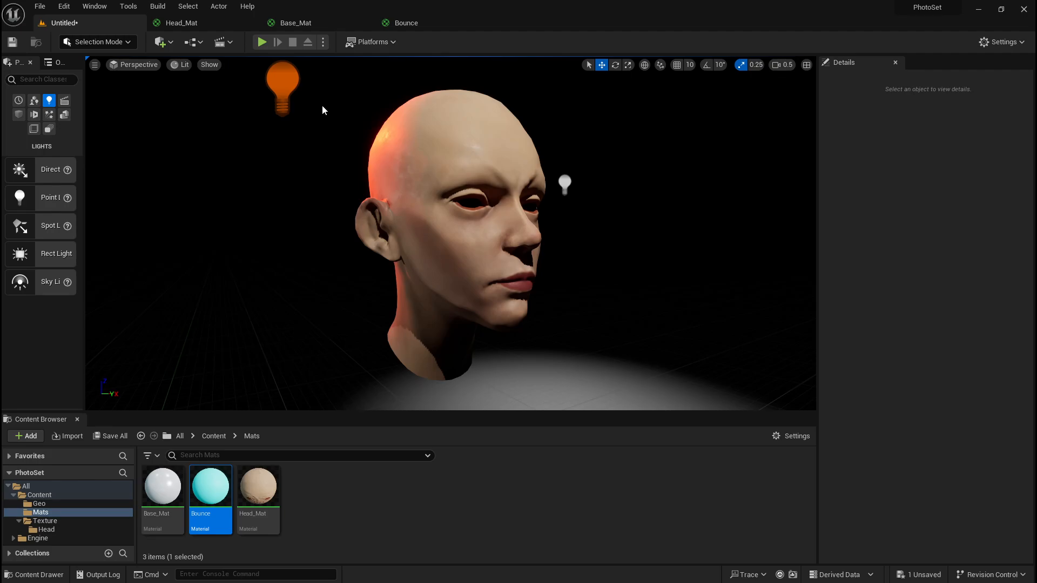
pyautogui.press('g')
pyautogui.keyDown('alt'); pyautogui.moveTo(604, 148); pyautogui.dragTo(497, 147); pyautogui.keyUp('alt')
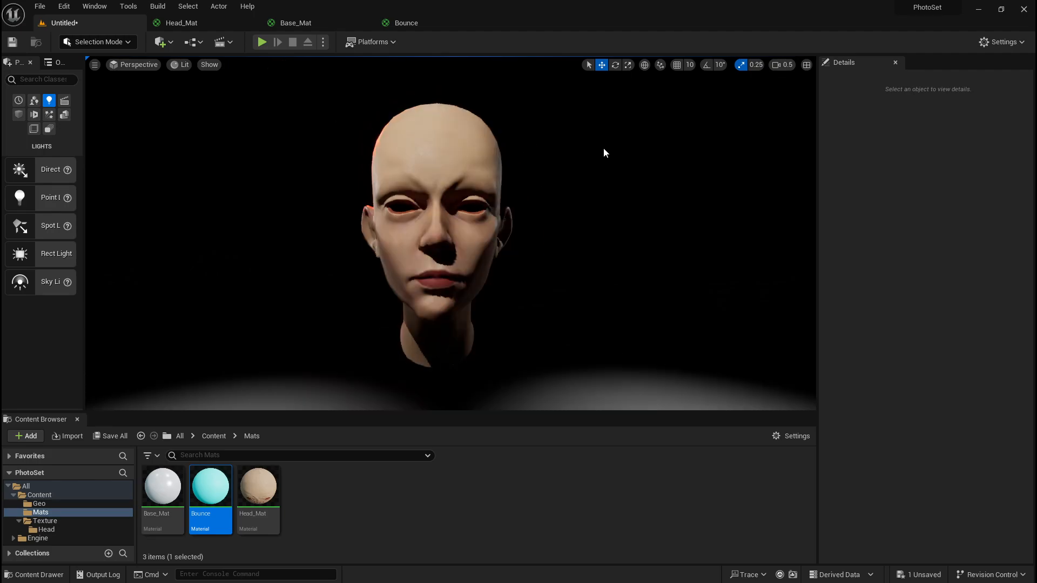
pyautogui.keyDown('alt'); pyautogui.moveTo(563, 160); pyautogui.dragTo(422, 161); pyautogui.keyUp('alt')
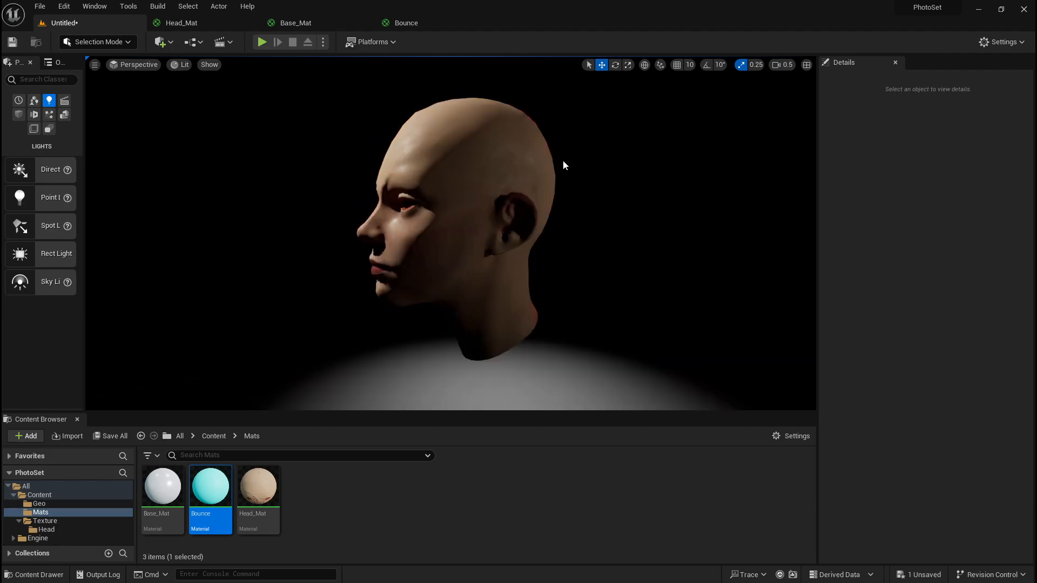
# Adjust the floor plane's scale to about 49.92 in Y and 50.06 in Z, and raise it to about Z -104
pyautogui.click(517, 376)
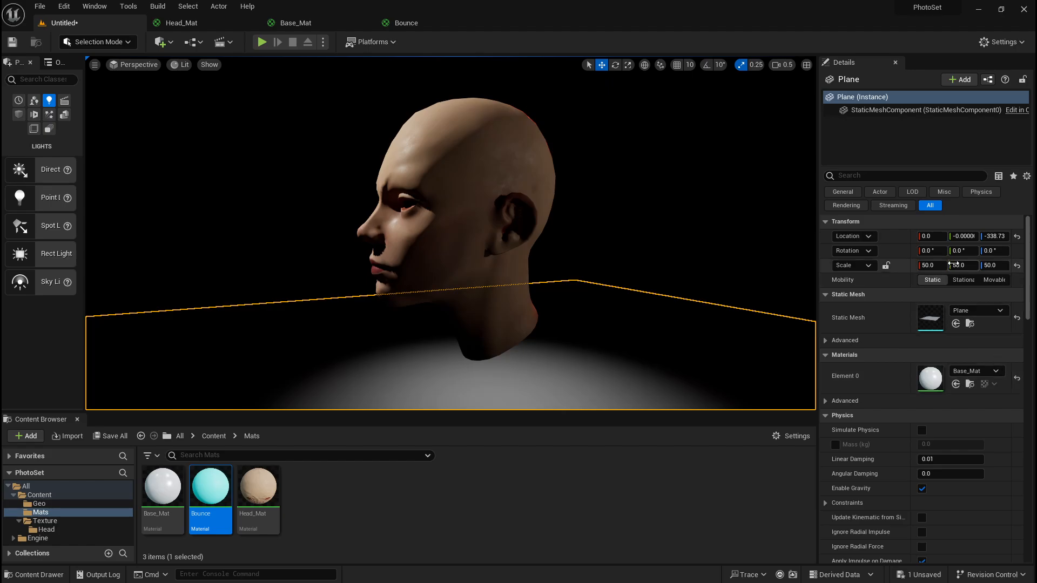
pyautogui.moveTo(974, 265); pyautogui.dragTo(961, 265)
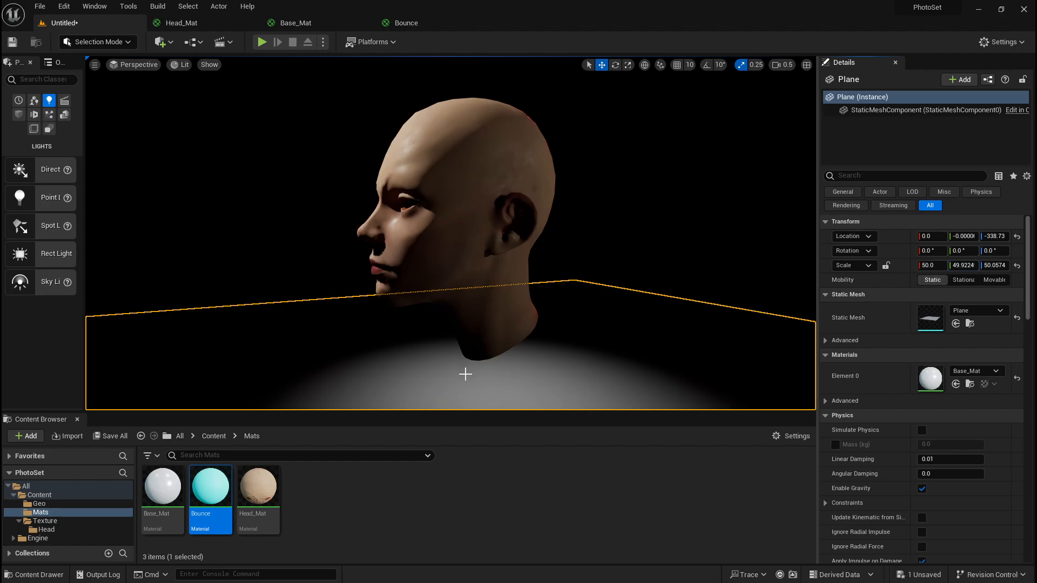
pyautogui.scroll(-3, 462, 370)
pyautogui.moveTo(473, 347); pyautogui.dragTo(472, 373, button='right')
pyautogui.press('g')
pyautogui.moveTo(463, 361); pyautogui.dragTo(473, 248)
pyautogui.moveTo(472, 248); pyautogui.dragTo(465, 206, button='right')
pyautogui.scroll(5, 466, 223)
pyautogui.keyDown('alt'); pyautogui.moveTo(466, 222); pyautogui.dragTo(596, 166); pyautogui.keyUp('alt')
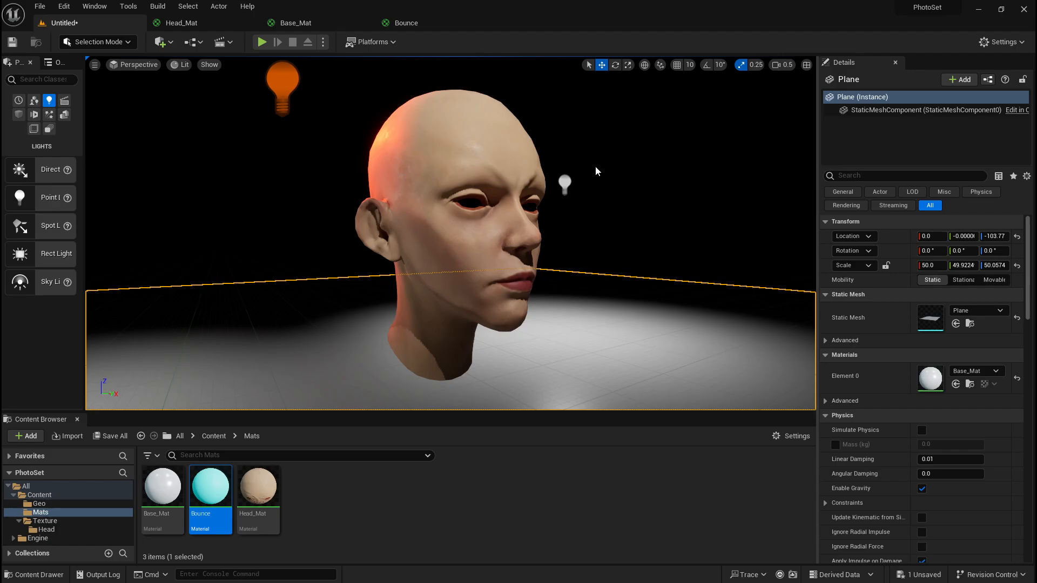
pyautogui.click(597, 115)
pyautogui.press('g')
pyautogui.keyDown('alt'); pyautogui.moveTo(601, 130); pyautogui.dragTo(602, 131); pyautogui.keyUp('alt')
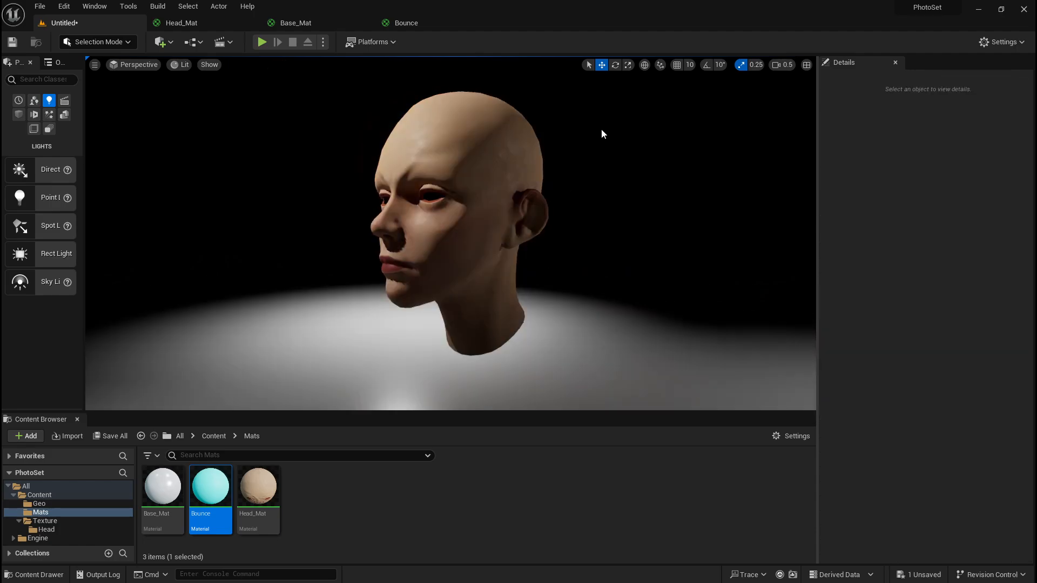
pyautogui.keyDown('alt'); pyautogui.moveTo(605, 168); pyautogui.dragTo(605, 170); pyautogui.keyUp('alt')
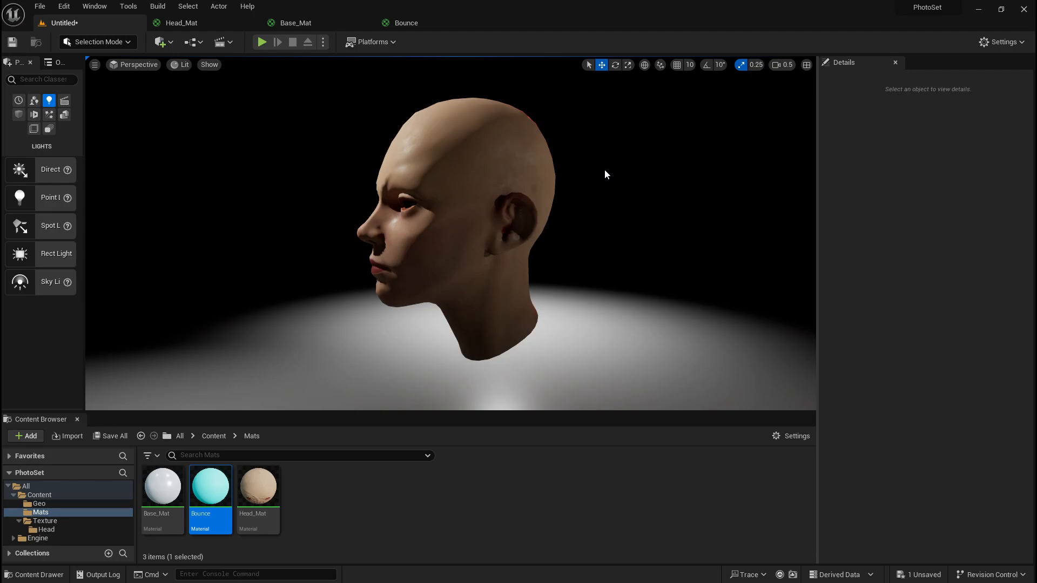
# Widen the list of level actors, hide PointLight and PointLight2, and toggle PointLight3 to compare its contribution
pyautogui.click(56, 62)
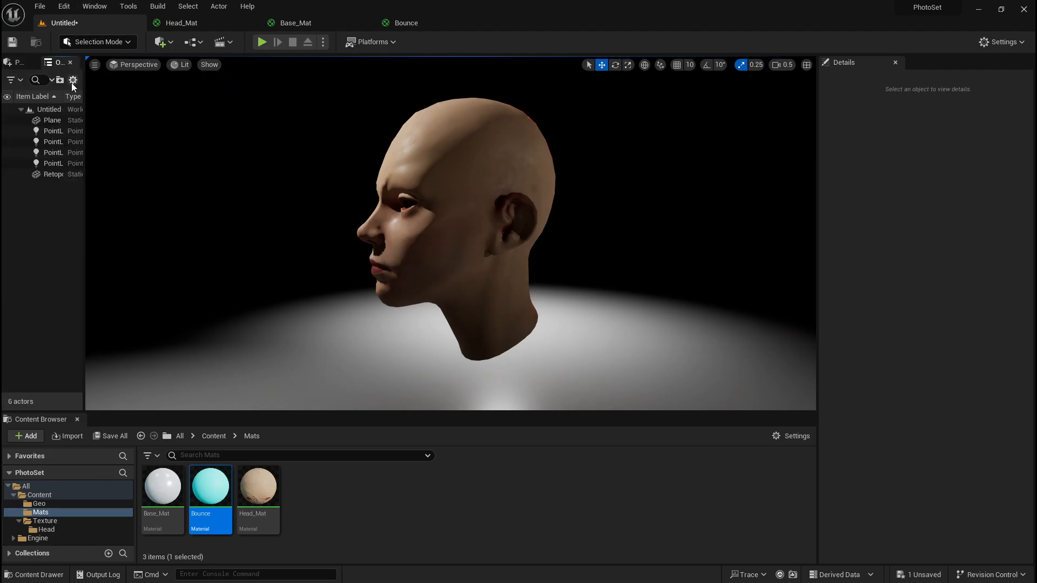
pyautogui.moveTo(84, 97); pyautogui.dragTo(294, 97)
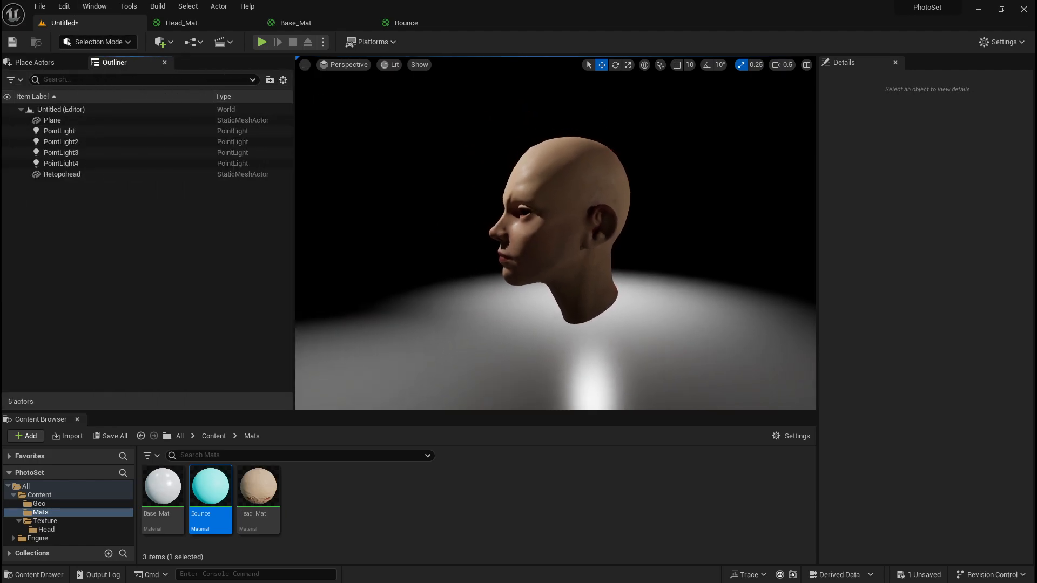
pyautogui.click(7, 131)
pyautogui.click(7, 141)
pyautogui.click(16, 153)
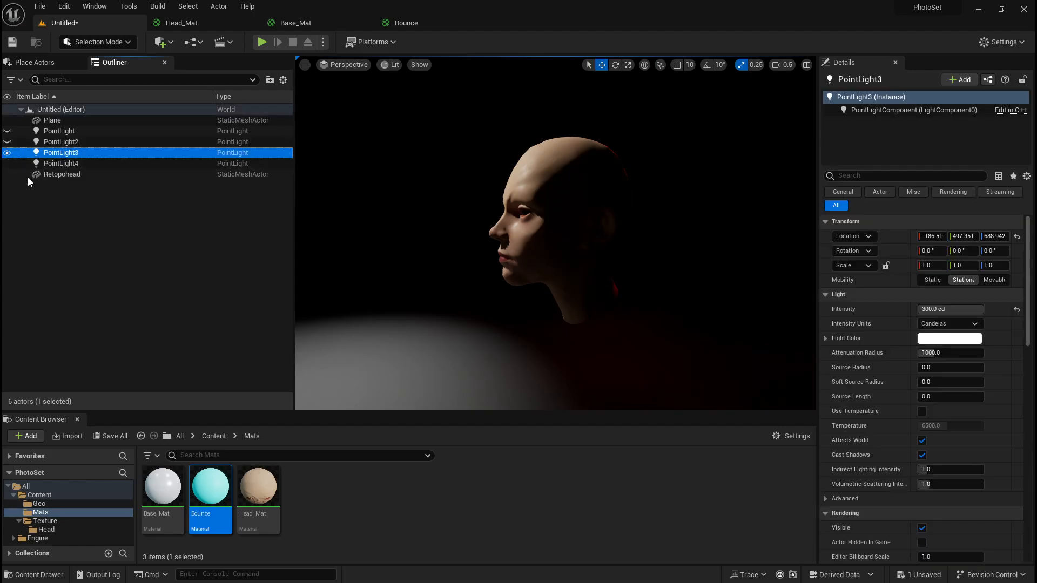
pyautogui.click(7, 153)
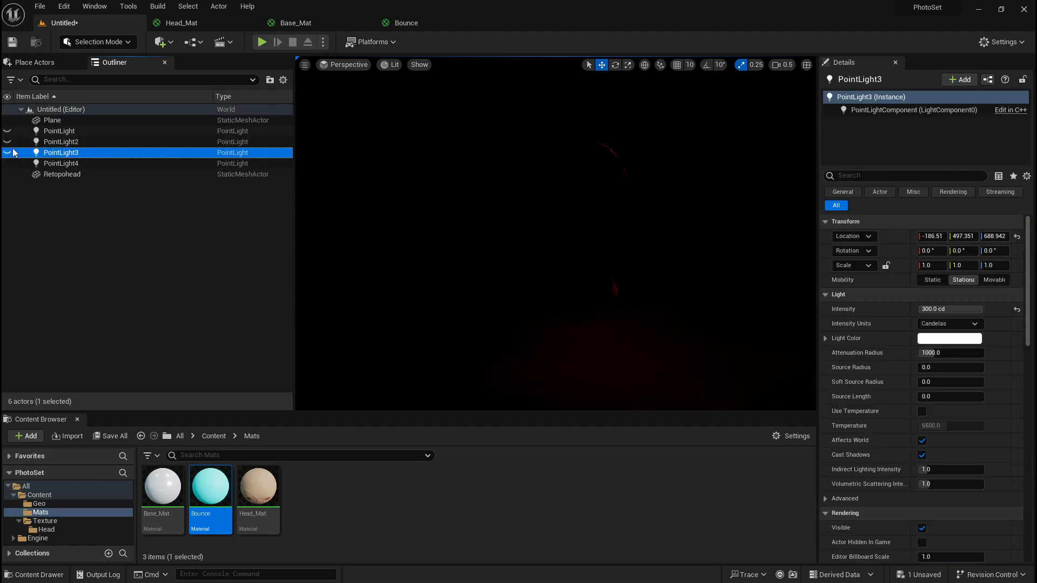
pyautogui.click(7, 152)
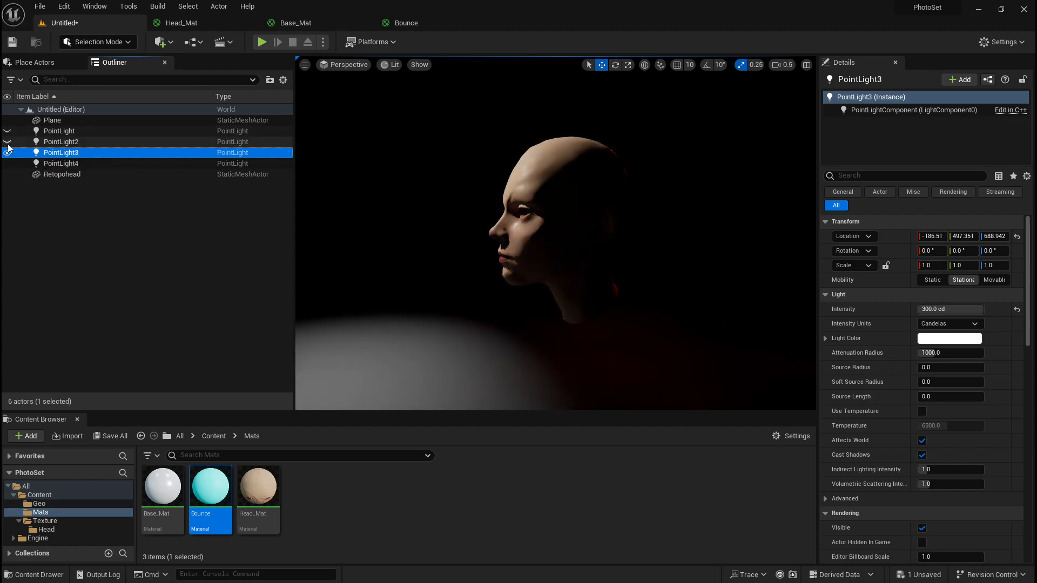
# Isolate the red PointLight4 by hiding the other three point lights, and examine its effect on the back of the head
pyautogui.click(7, 132)
pyautogui.click(7, 152)
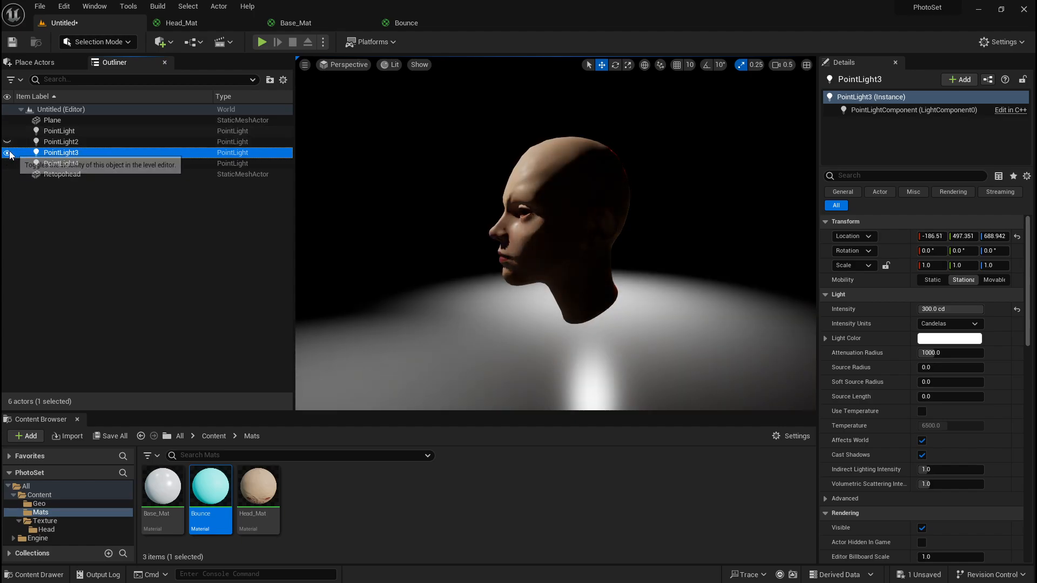
pyautogui.click(7, 132)
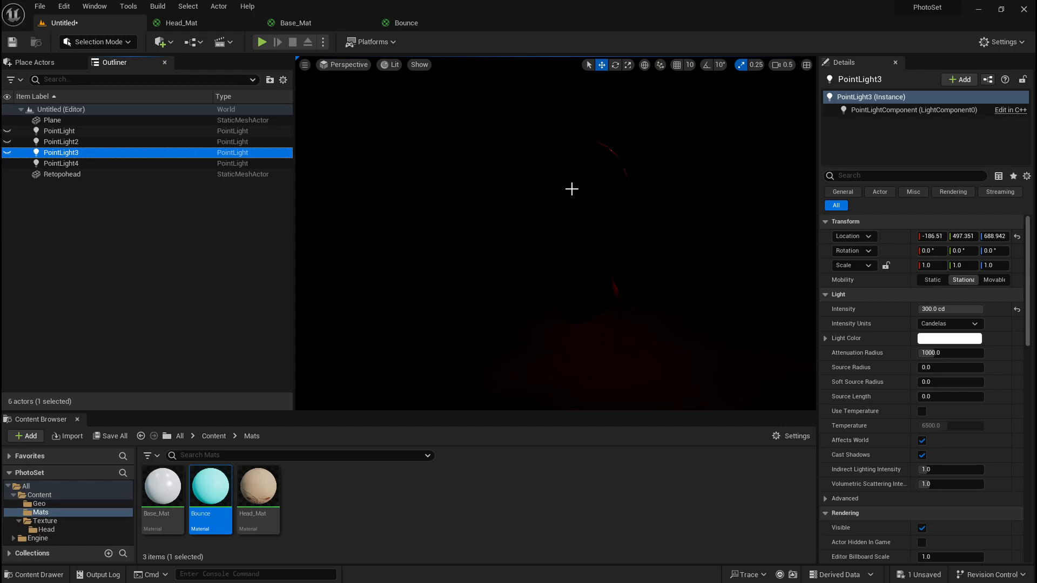
pyautogui.click(618, 183)
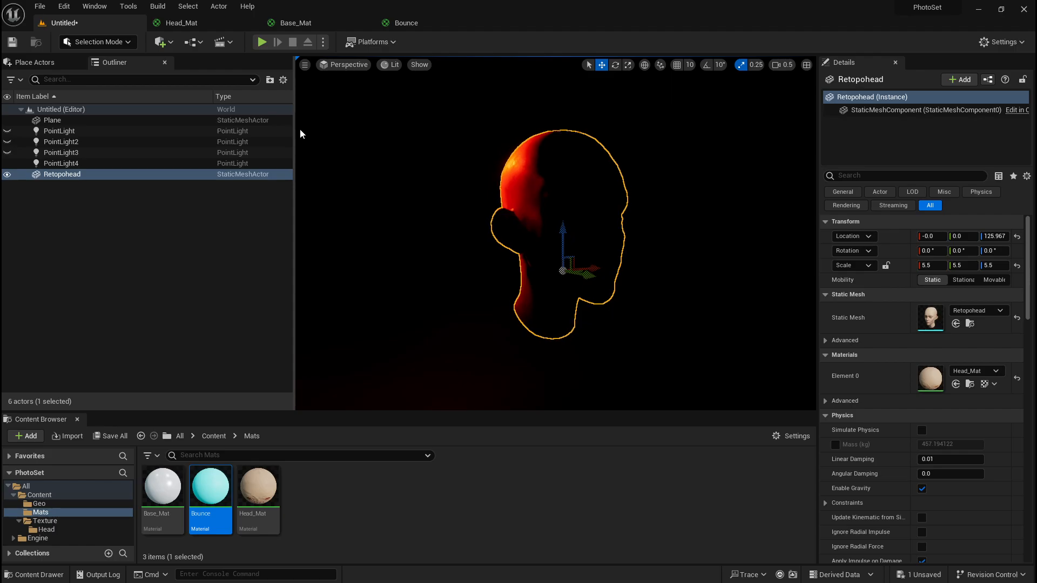
pyautogui.moveTo(296, 128); pyautogui.dragTo(46, 136)
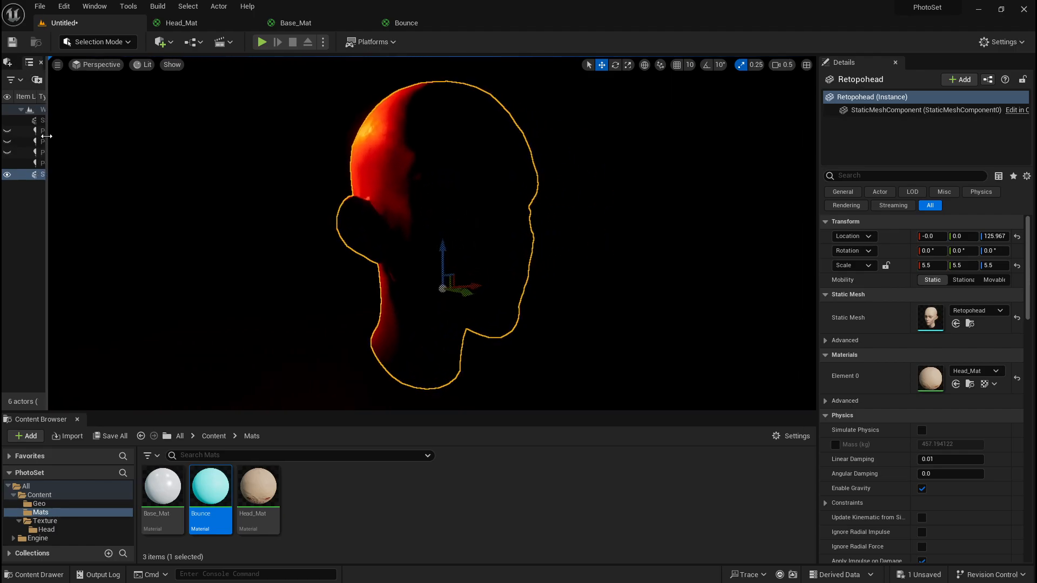
pyautogui.click(227, 152)
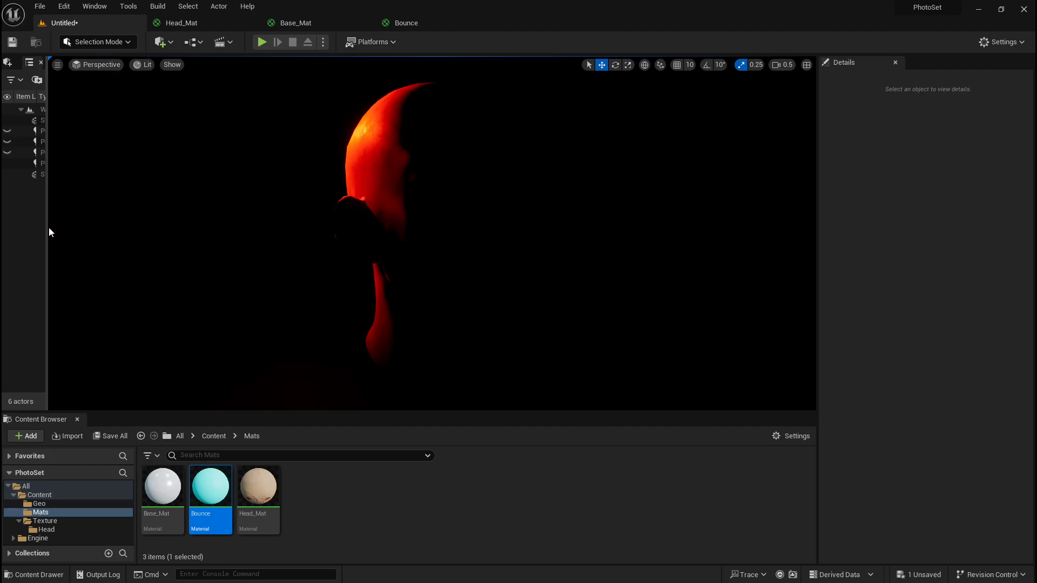
# Hide PointLight4 as well, and restore the visibility of all four point lights
pyautogui.moveTo(47, 229); pyautogui.dragTo(148, 254)
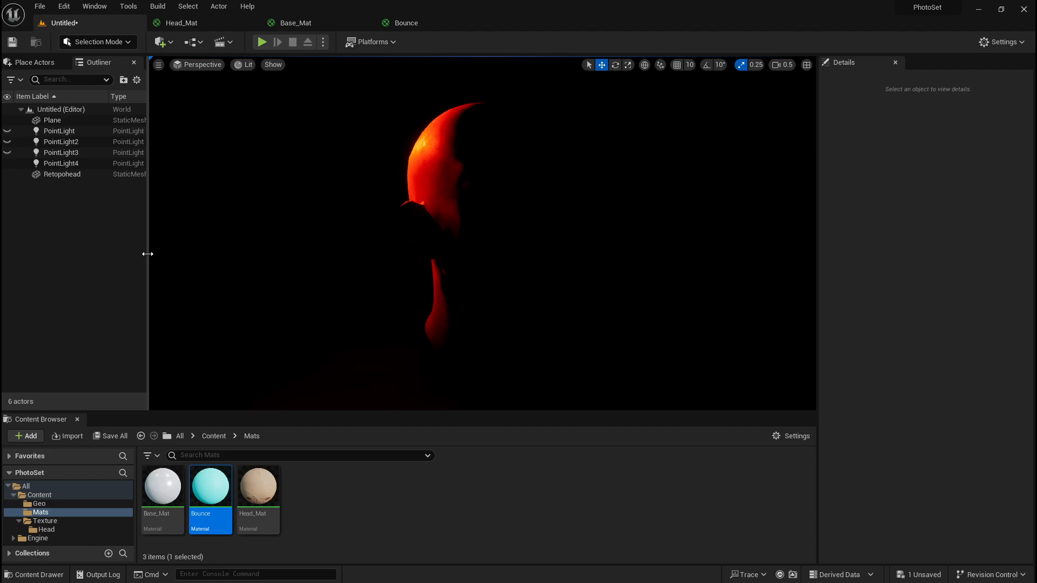
pyautogui.click(8, 163)
pyautogui.click(11, 150)
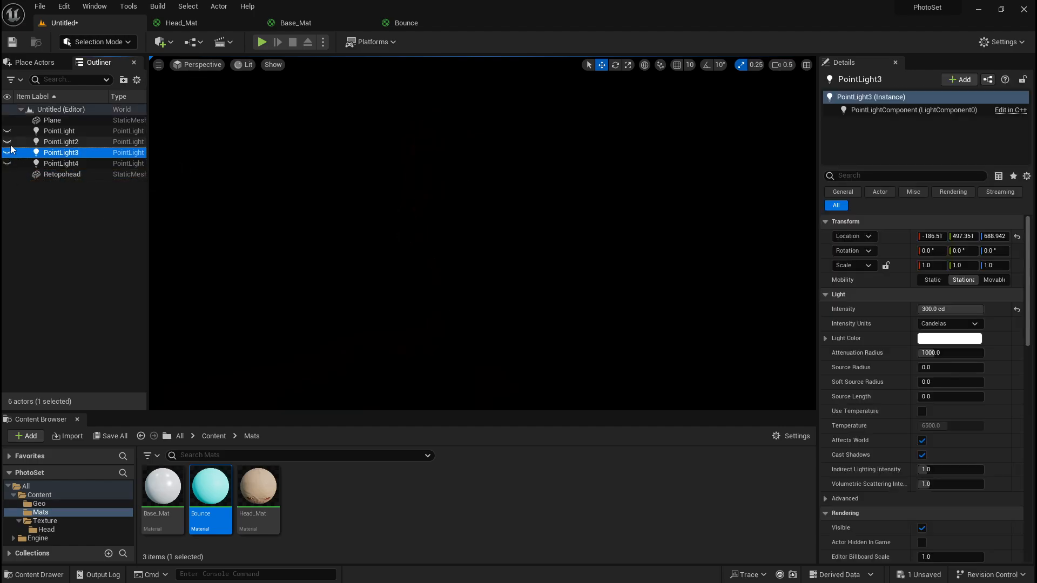
pyautogui.click(9, 143)
pyautogui.click(9, 131)
pyautogui.click(10, 161)
pyautogui.click(9, 154)
pyautogui.click(7, 163)
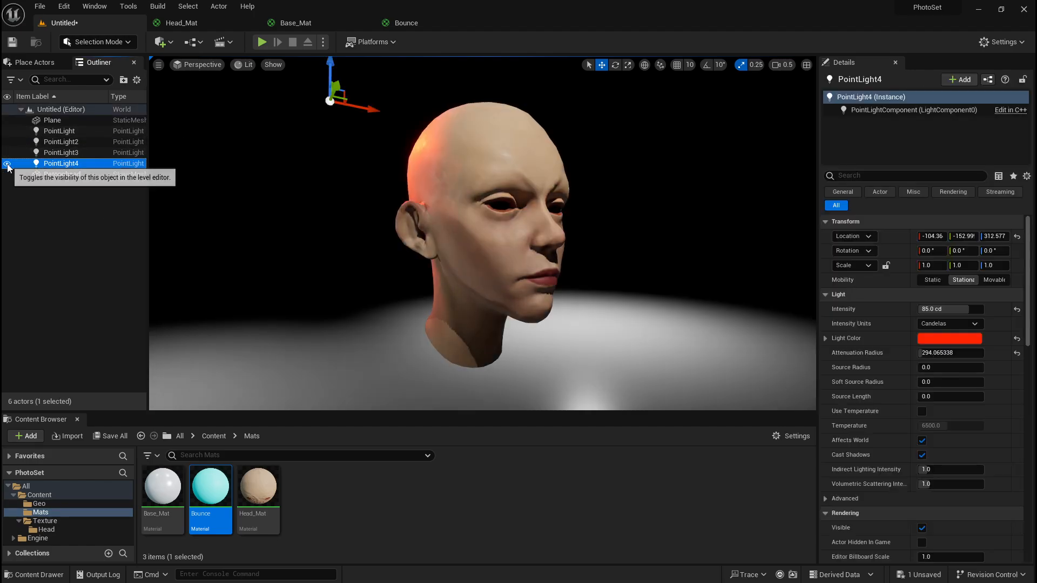
# Recolor PointLight4 to a pale bluish white and deselect it
pyautogui.click(958, 340)
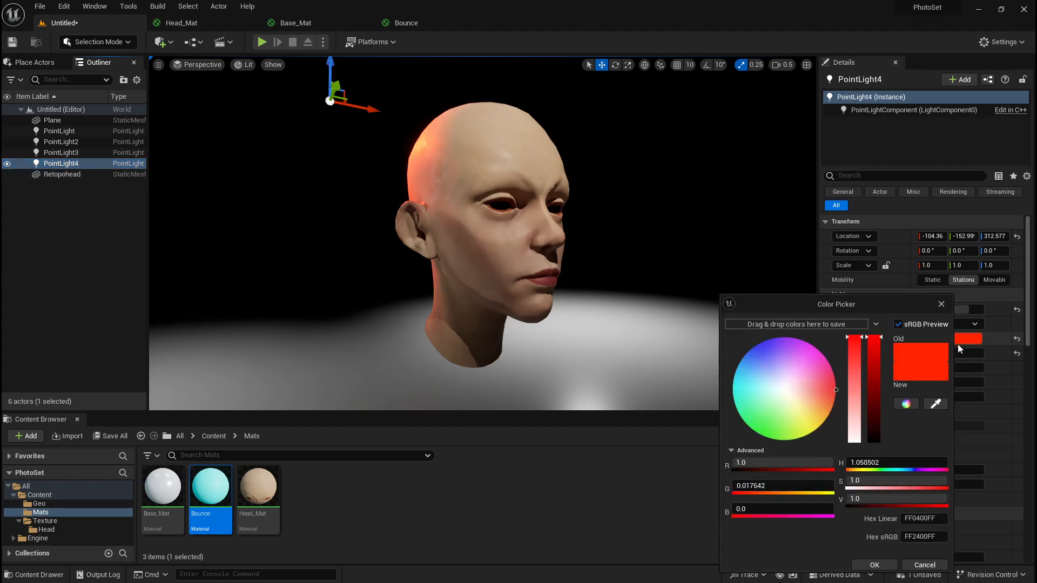
pyautogui.moveTo(824, 377)
pyautogui.mouseDown()
pyautogui.moveTo(794, 408)
pyautogui.moveTo(763, 397)
pyautogui.moveTo(767, 367)
pyautogui.mouseUp()
pyautogui.click(353, 100)
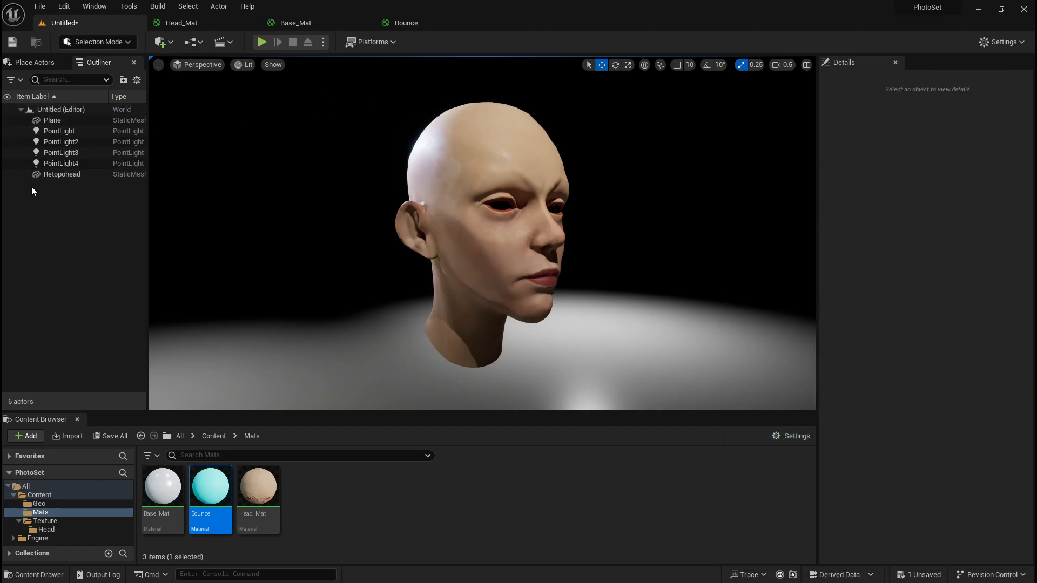
# Hide all four point lights so the level is completely unlit
pyautogui.click(7, 163)
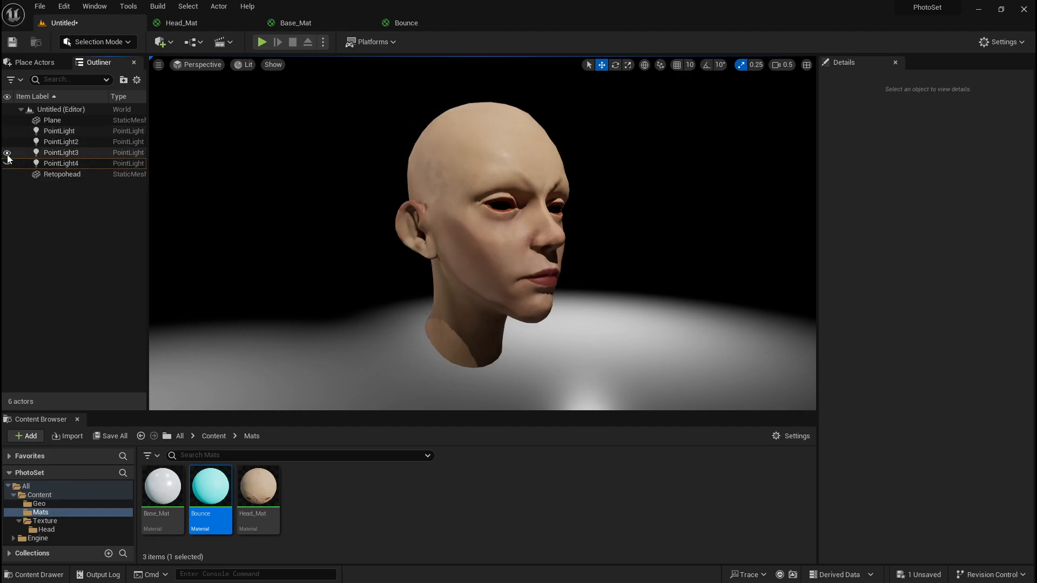
pyautogui.click(7, 152)
pyautogui.click(7, 142)
pyautogui.click(7, 131)
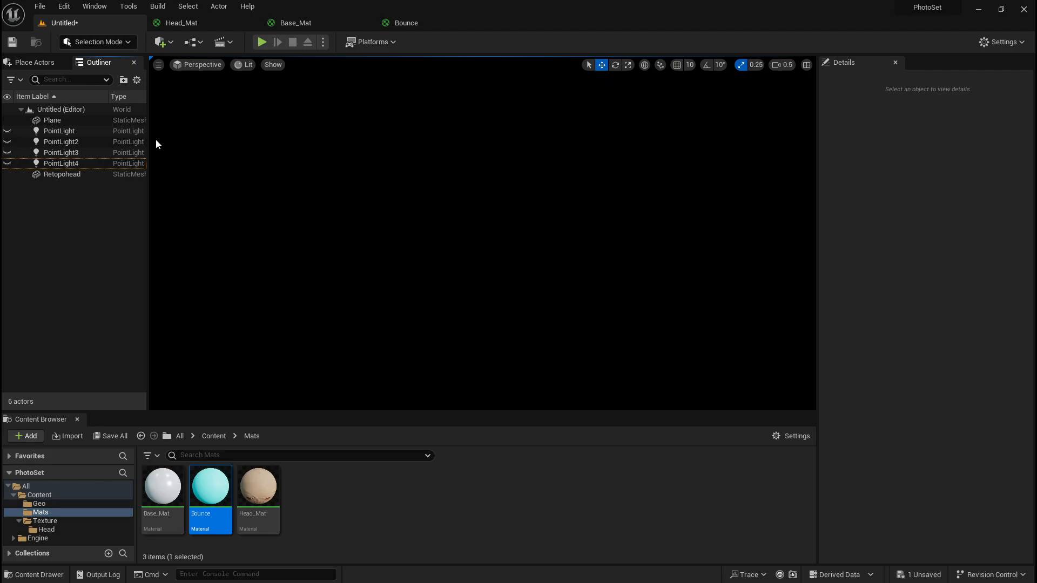
# Open the project's plugin browser
pyautogui.click(72, 7)
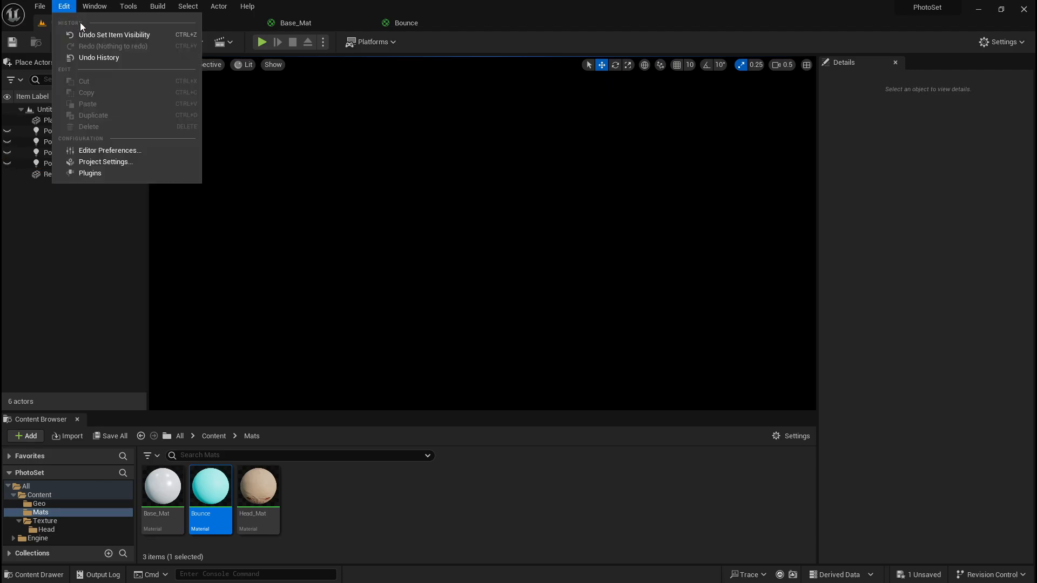
pyautogui.click(124, 162)
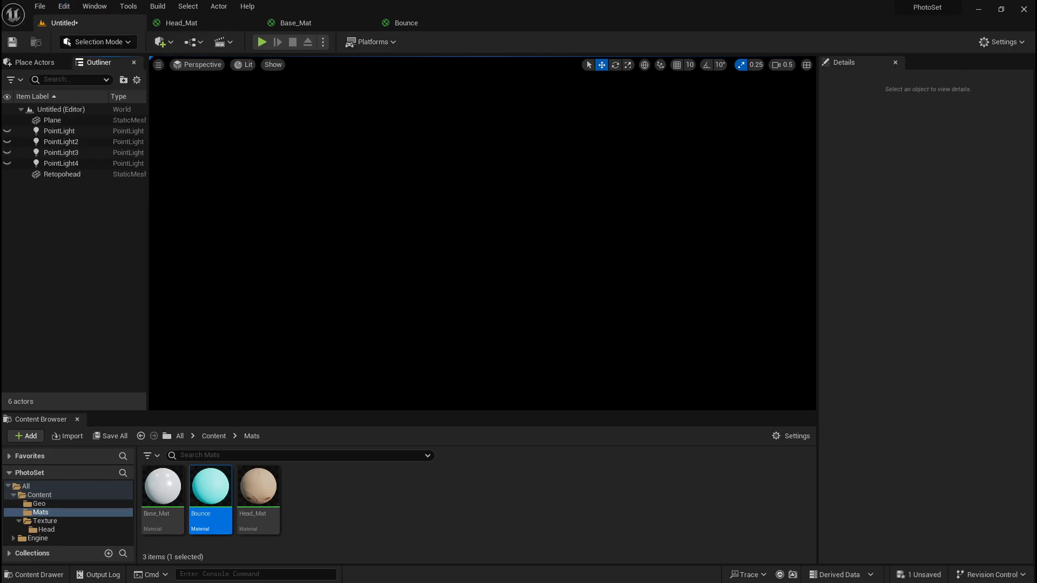
pyautogui.click(66, 7)
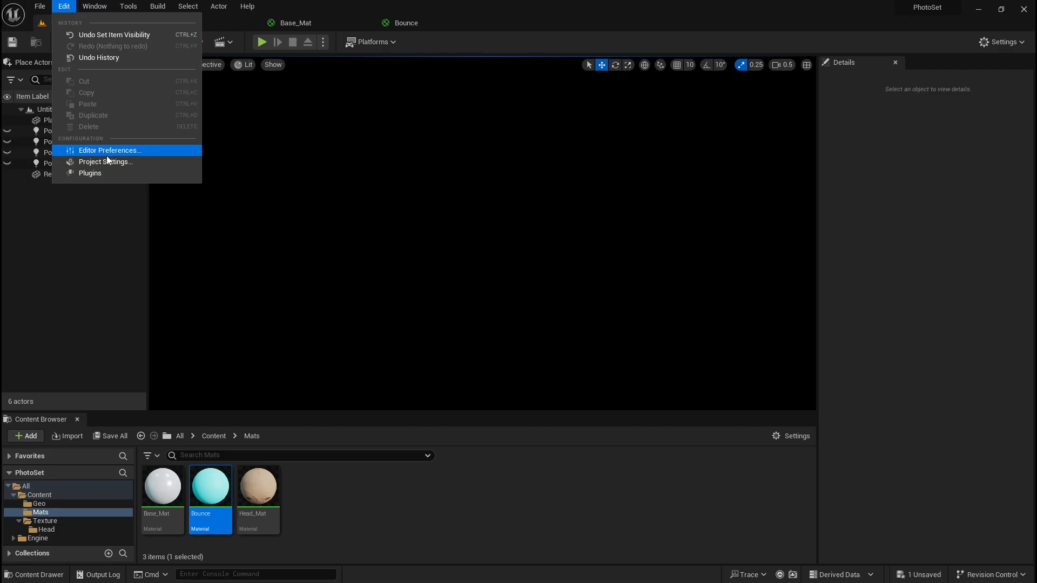
pyautogui.click(109, 174)
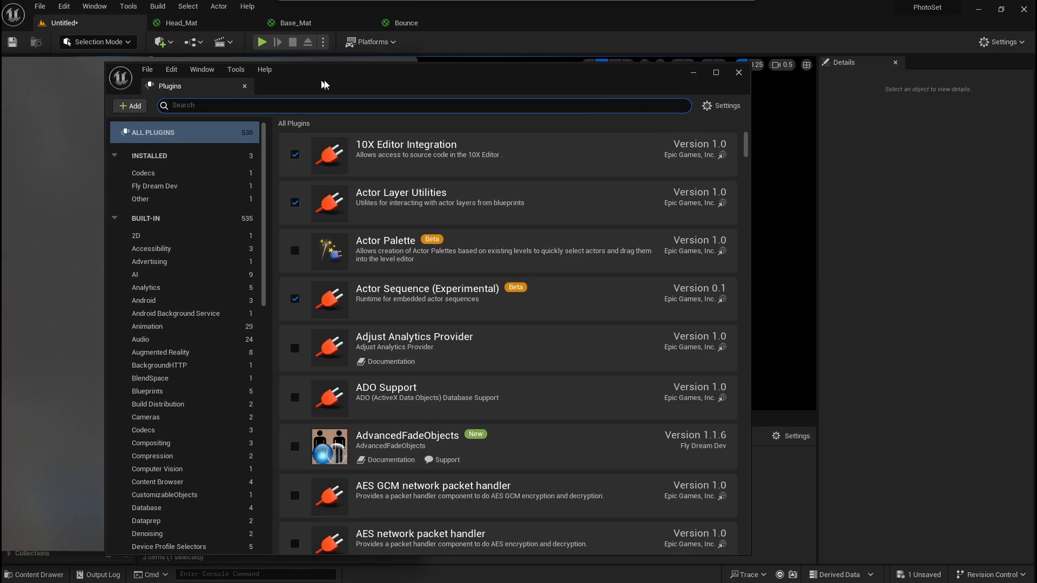
pyautogui.write('hdri')
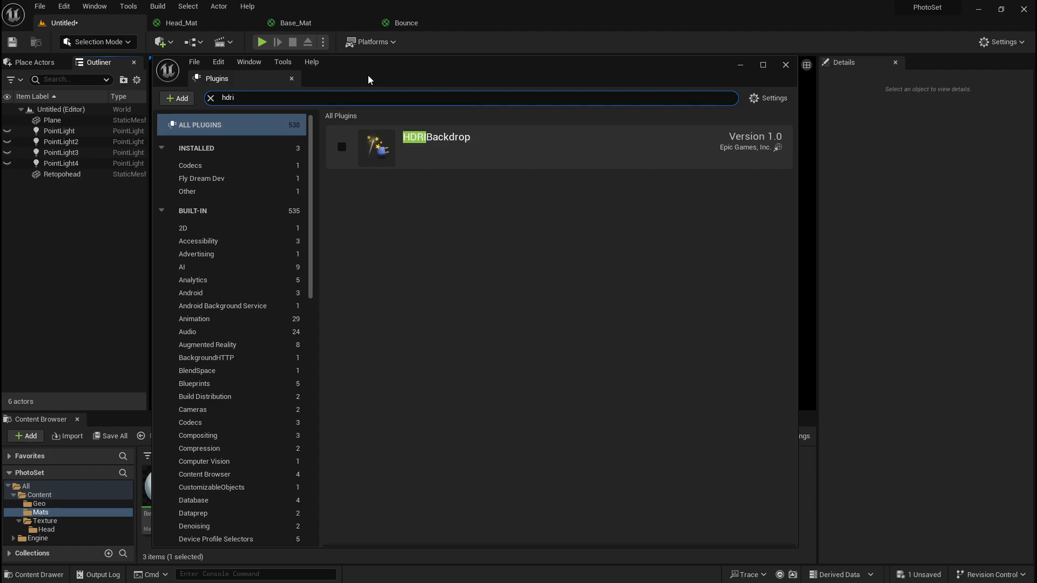
pyautogui.click(786, 66)
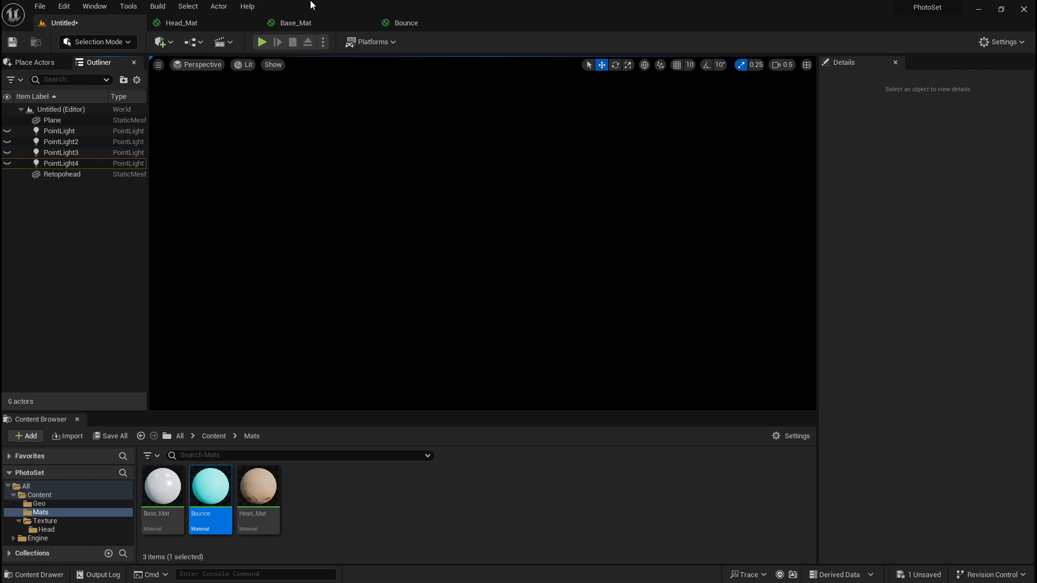
pyautogui.click(7, 153)
pyautogui.click(7, 153)
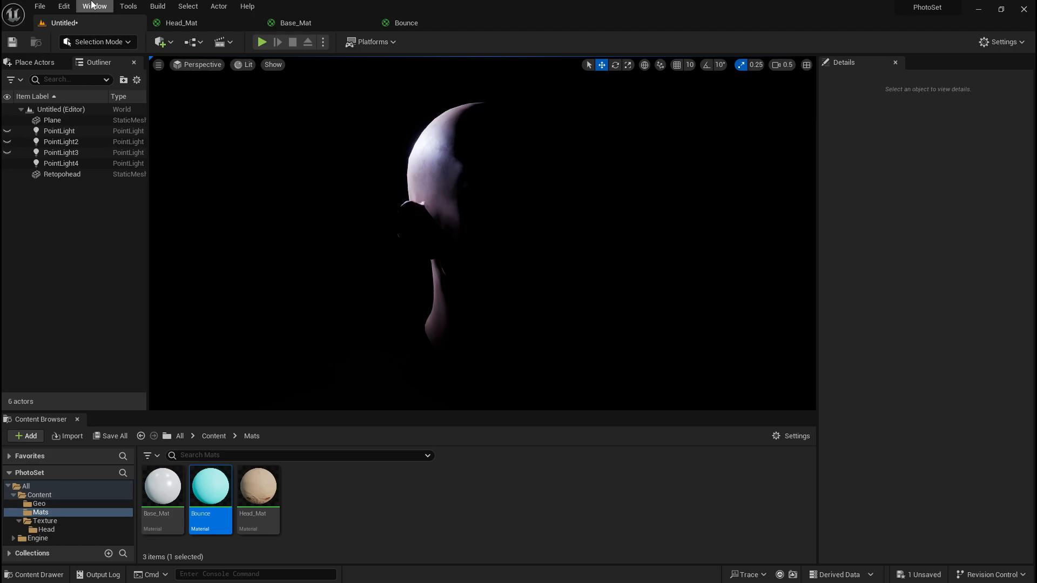
# Find the HDRIBackdrop plugin by searching the plugin list for "hdri" and enable it for the project
pyautogui.click(63, 7)
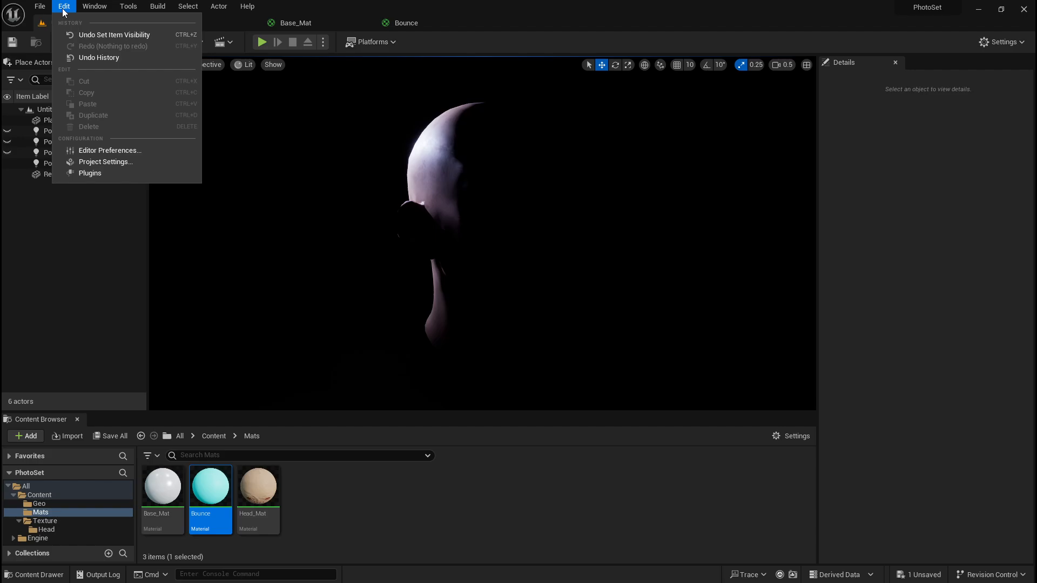
pyautogui.click(93, 174)
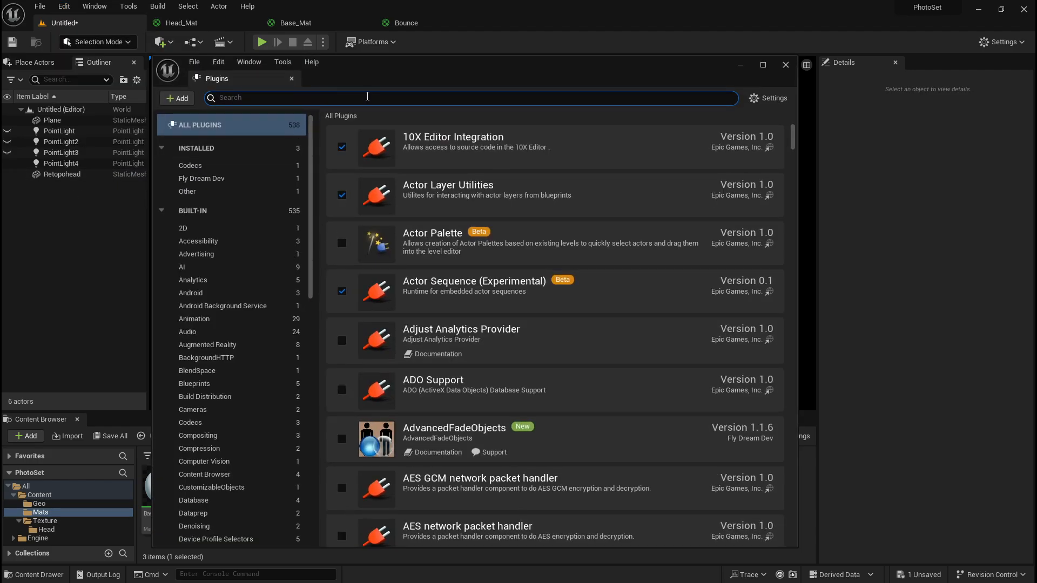
pyautogui.write('hdri')
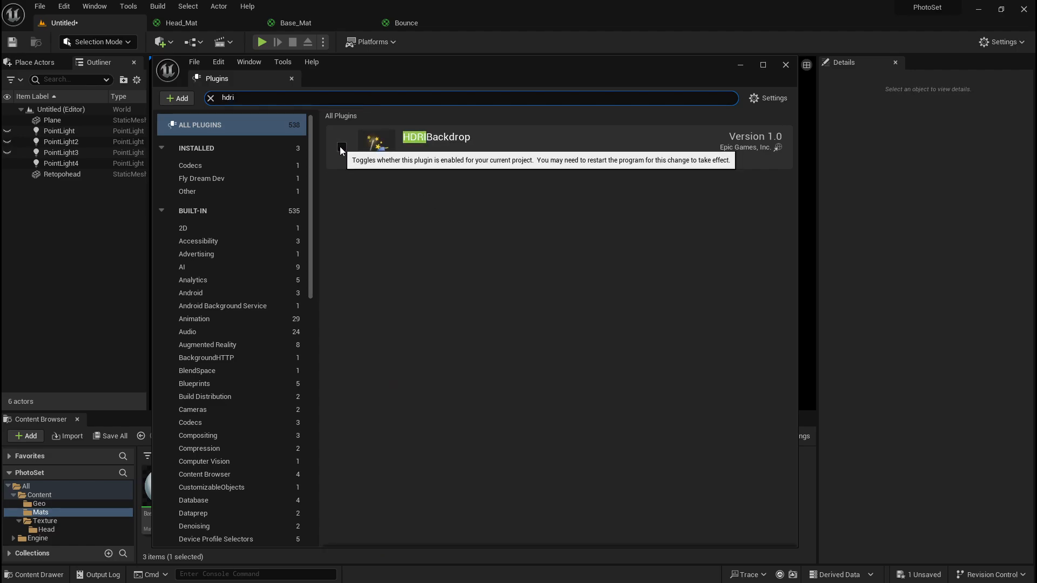
pyautogui.click(341, 147)
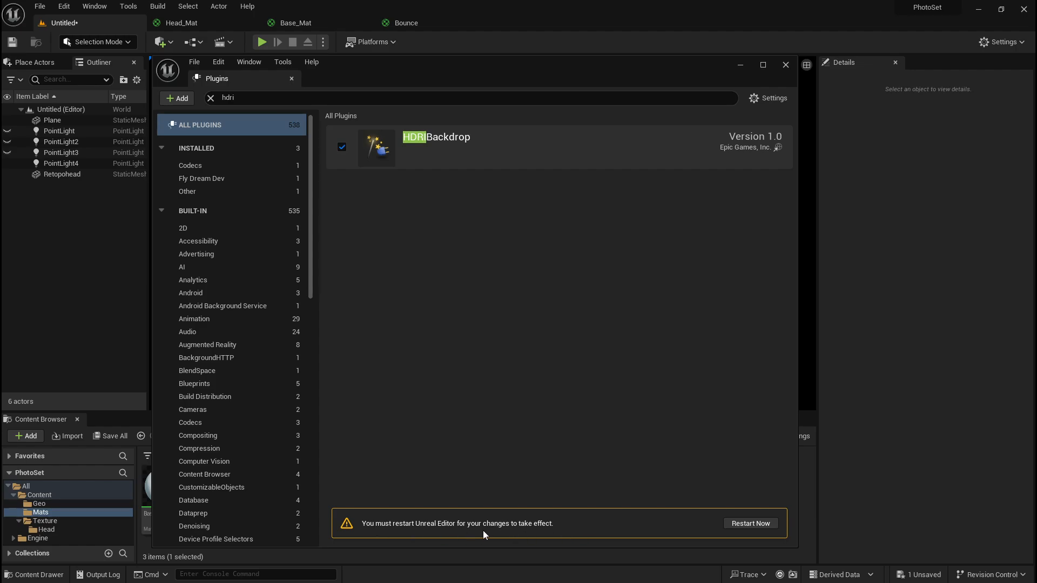
# Restart the editor to apply the plugin change, saving the untitled level in the Content folder as Photoset
pyautogui.click(755, 526)
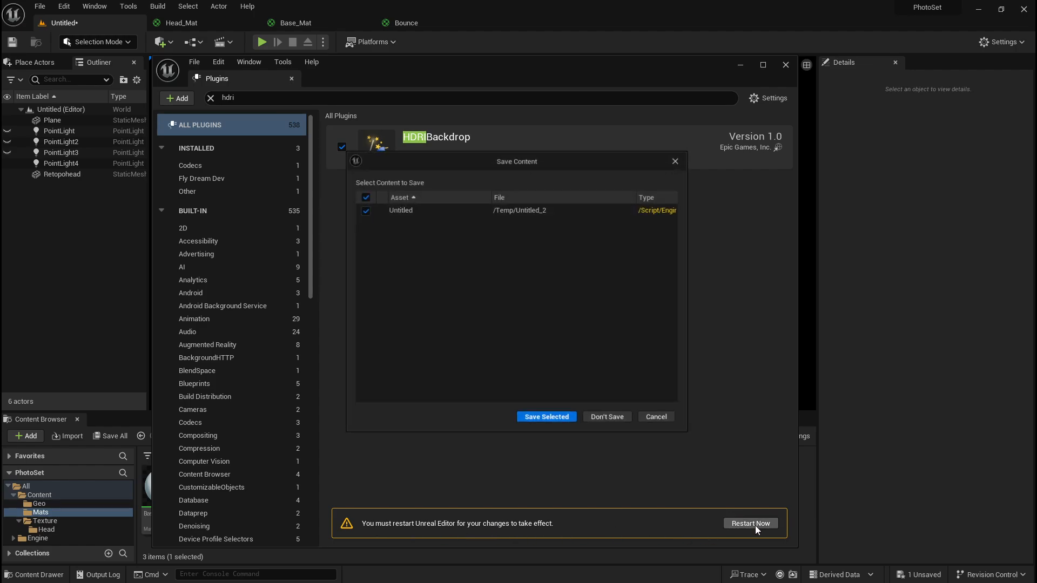
pyautogui.click(542, 420)
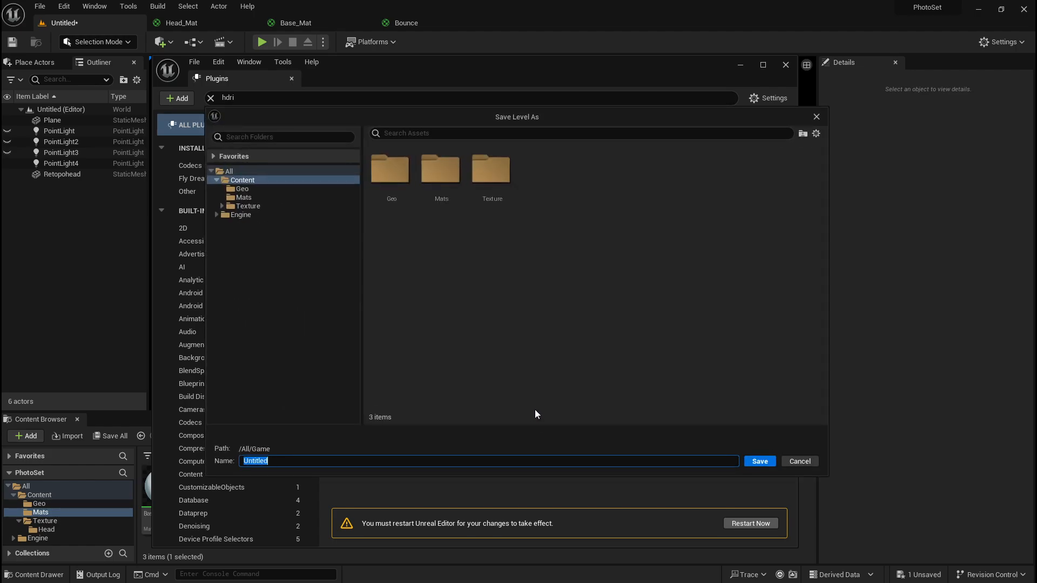
pyautogui.write('Photo')
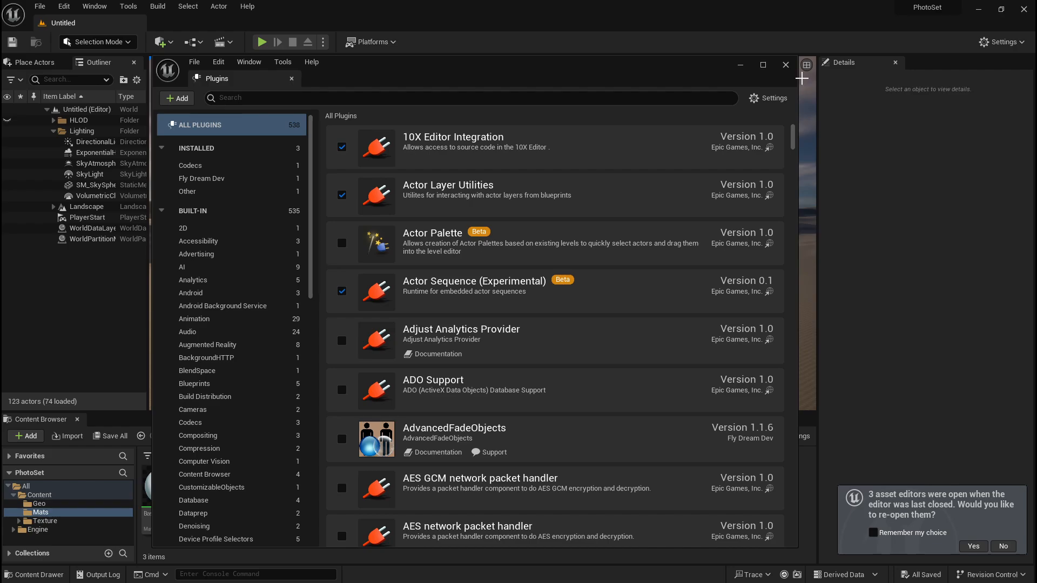
# Close the Plugins window and open the Photoset level from the Content folder
pyautogui.click(786, 66)
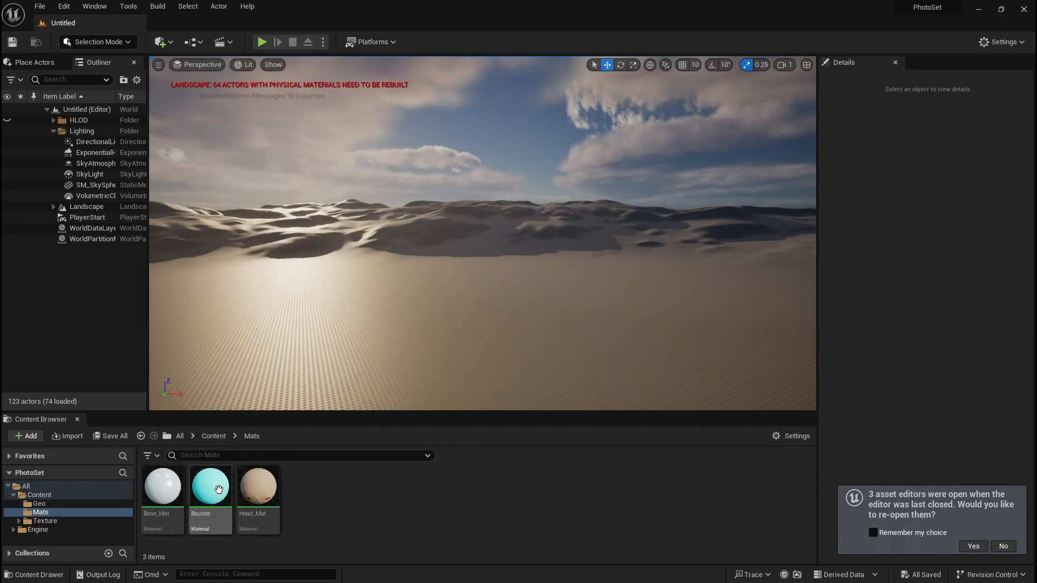
pyautogui.click(214, 436)
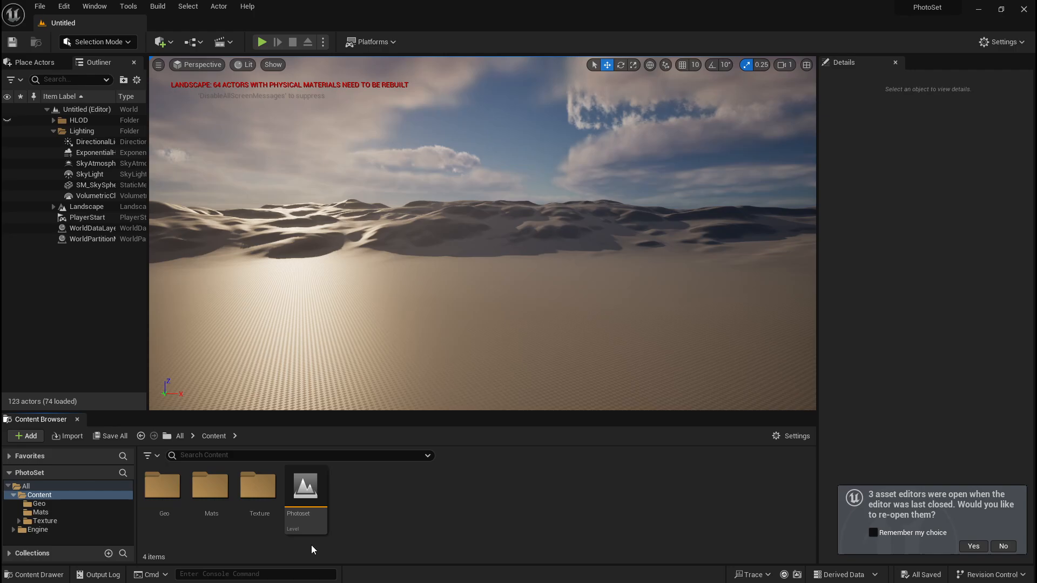
pyautogui.doubleClick(301, 503)
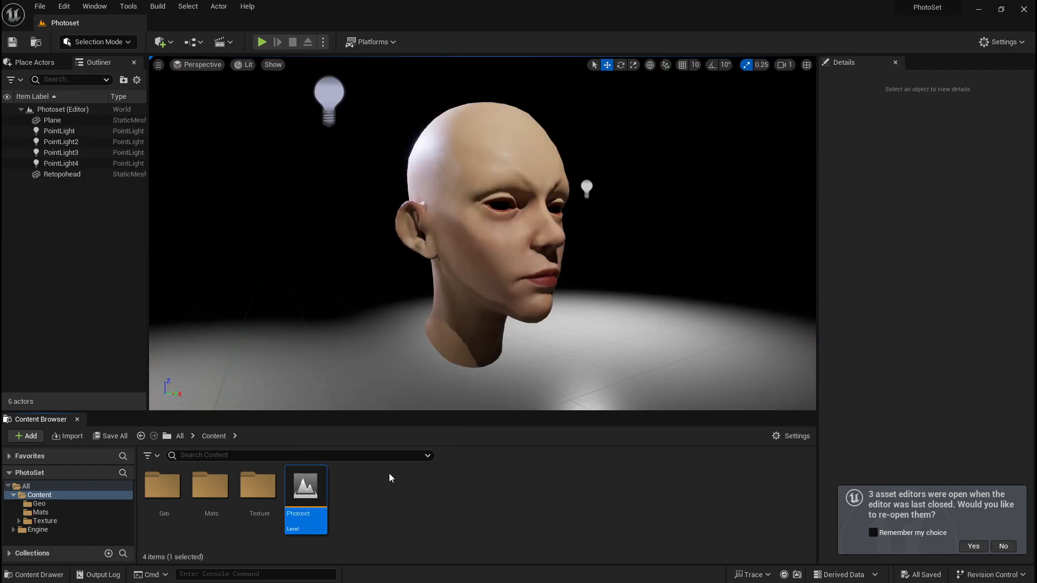
# Hide all four point lights in the Photoset level
pyautogui.click(7, 163)
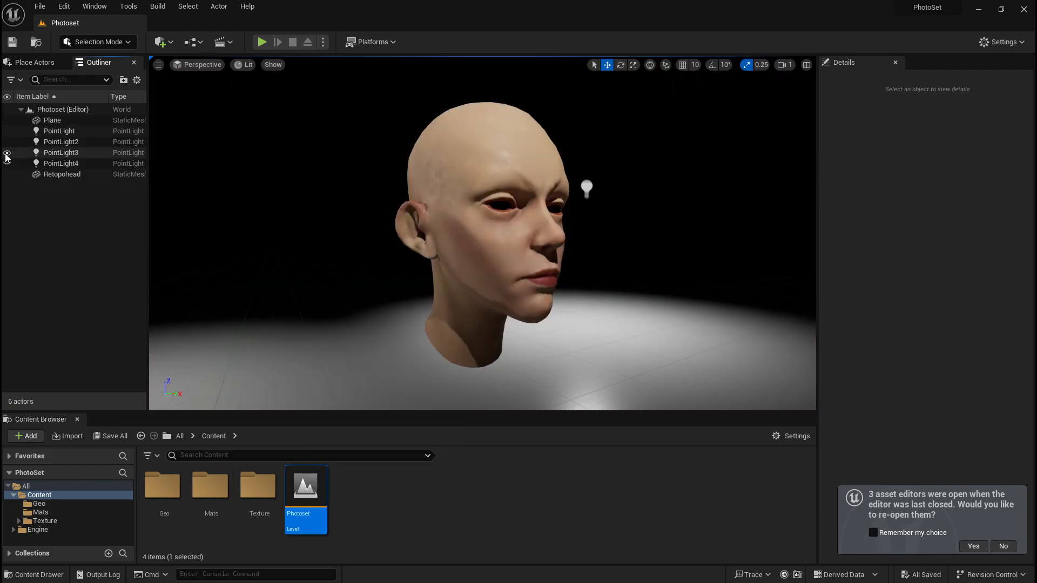
pyautogui.click(7, 141)
pyautogui.click(8, 152)
pyautogui.click(7, 130)
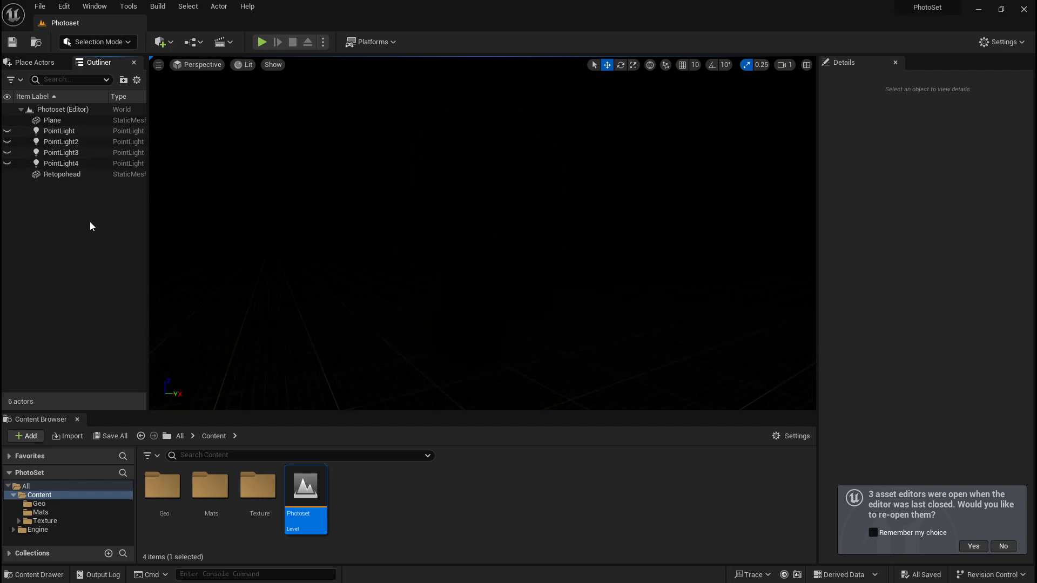
# Add an HDRI Backdrop light actor to the level
pyautogui.click(172, 42)
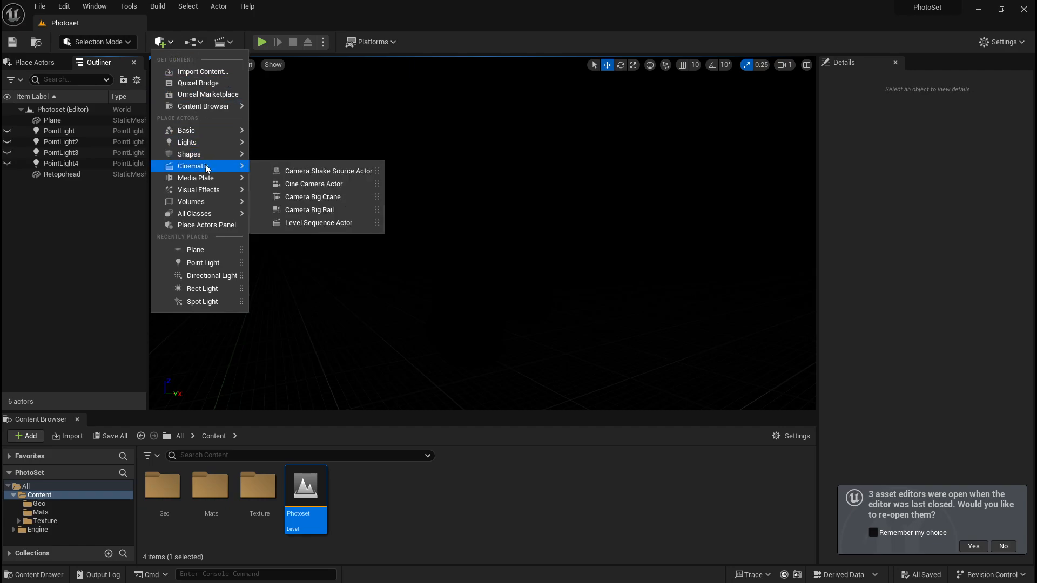
pyautogui.moveTo(211, 143)
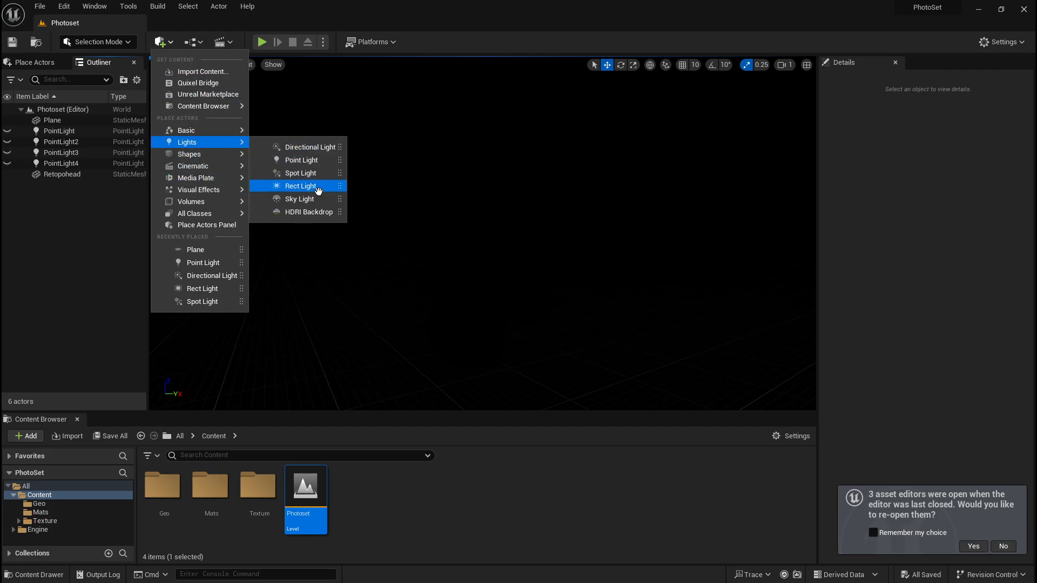
pyautogui.click(298, 213)
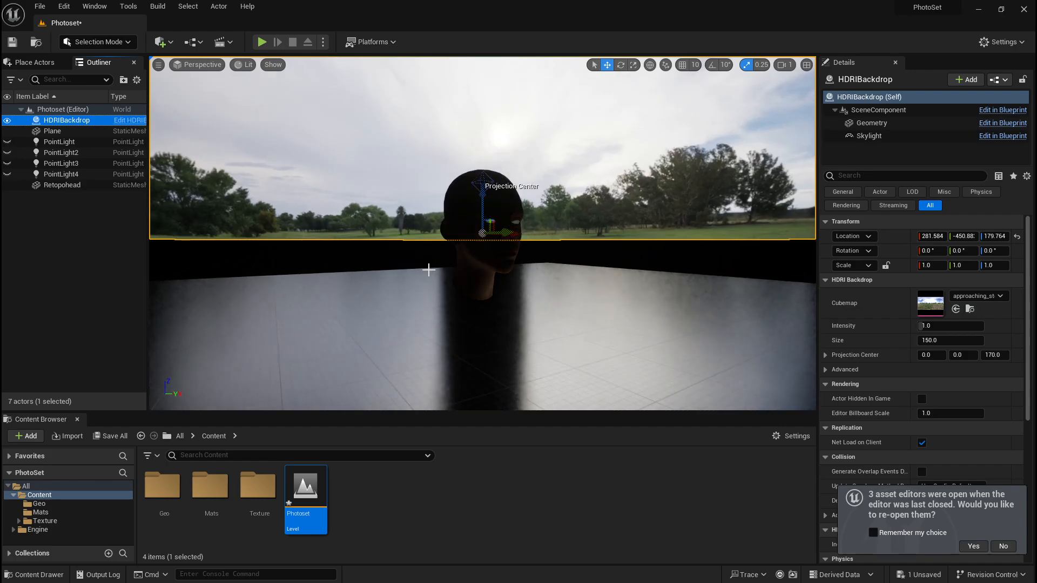
# Lower the HDRI backdrop to a Z location of about -89 so its ground lies beneath the head
pyautogui.click(378, 302)
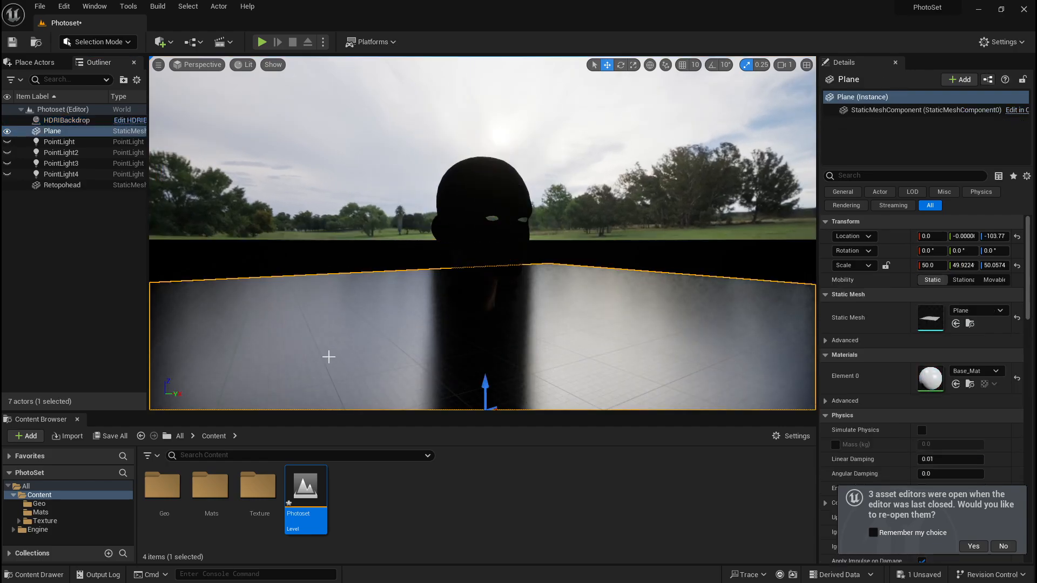
pyautogui.click(379, 177)
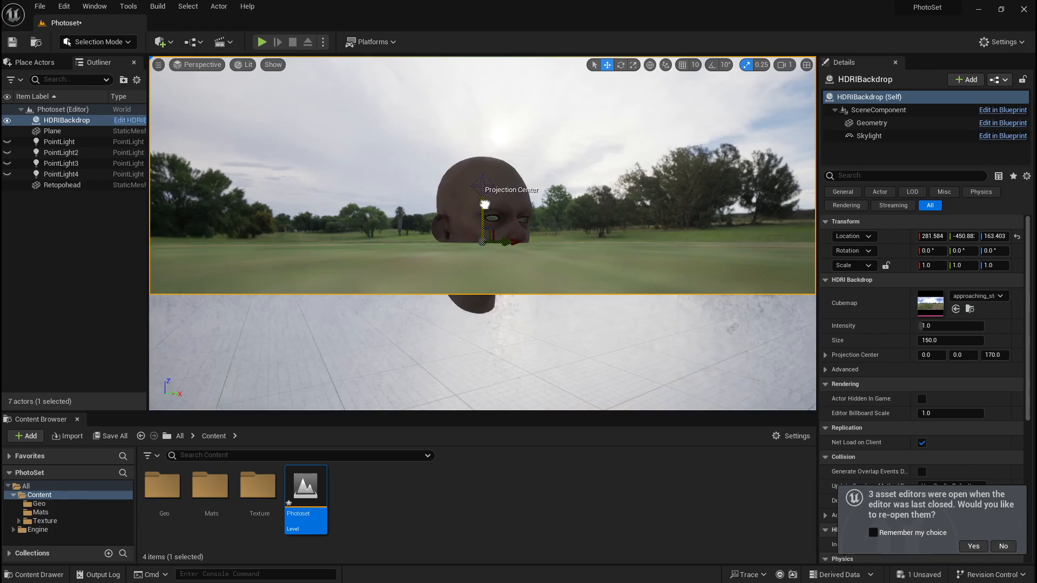
pyautogui.moveTo(485, 205); pyautogui.dragTo(471, 285)
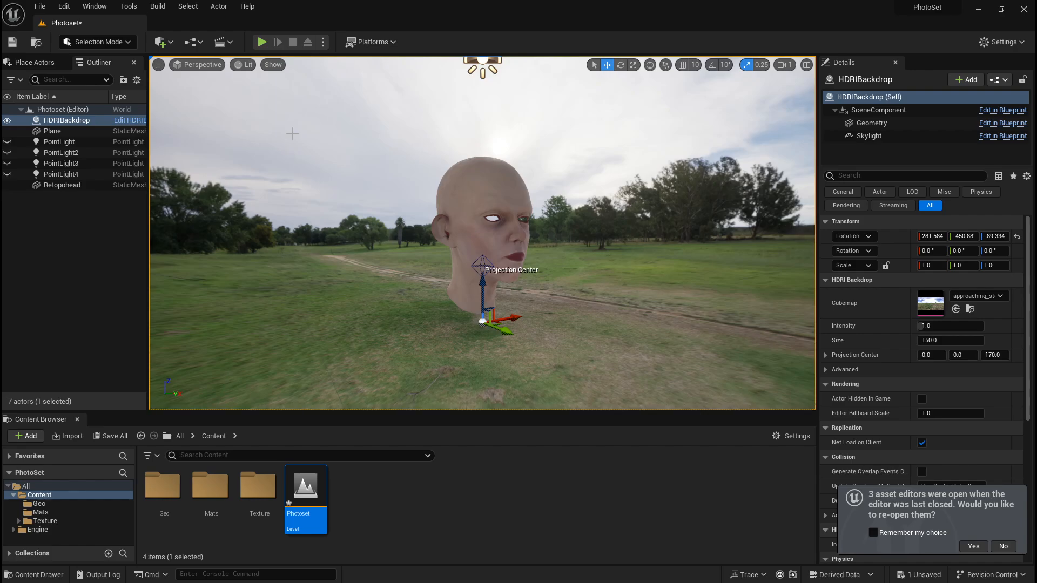
# Center the HDRI backdrop in the level by setting its X and Y location to 0
pyautogui.moveTo(463, 204); pyautogui.dragTo(409, 205, button='right')
pyautogui.press('d')
pyautogui.moveTo(522, 171); pyautogui.dragTo(440, 172, button='right')
pyautogui.press('d')
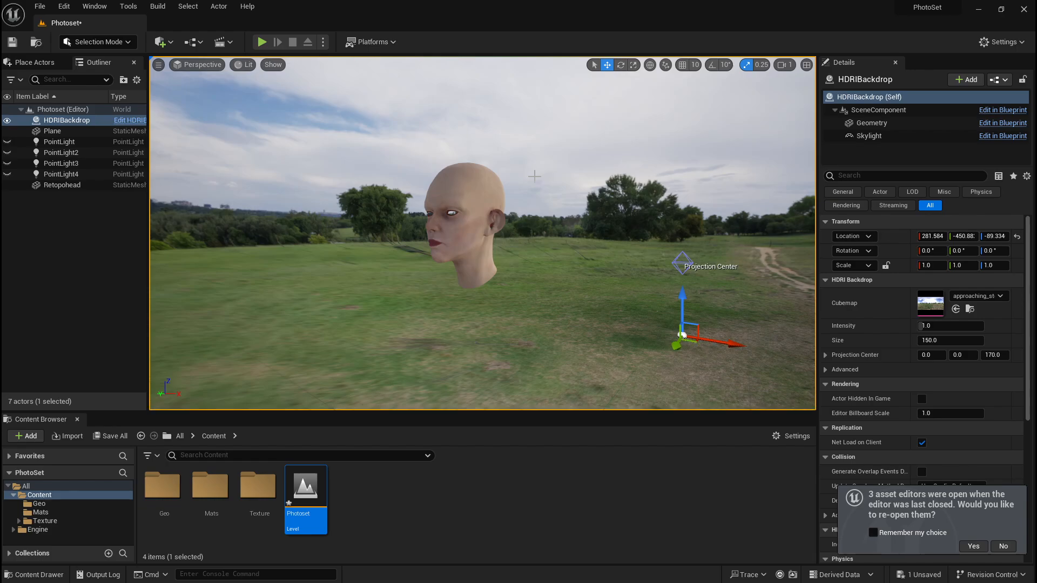
pyautogui.click(931, 236)
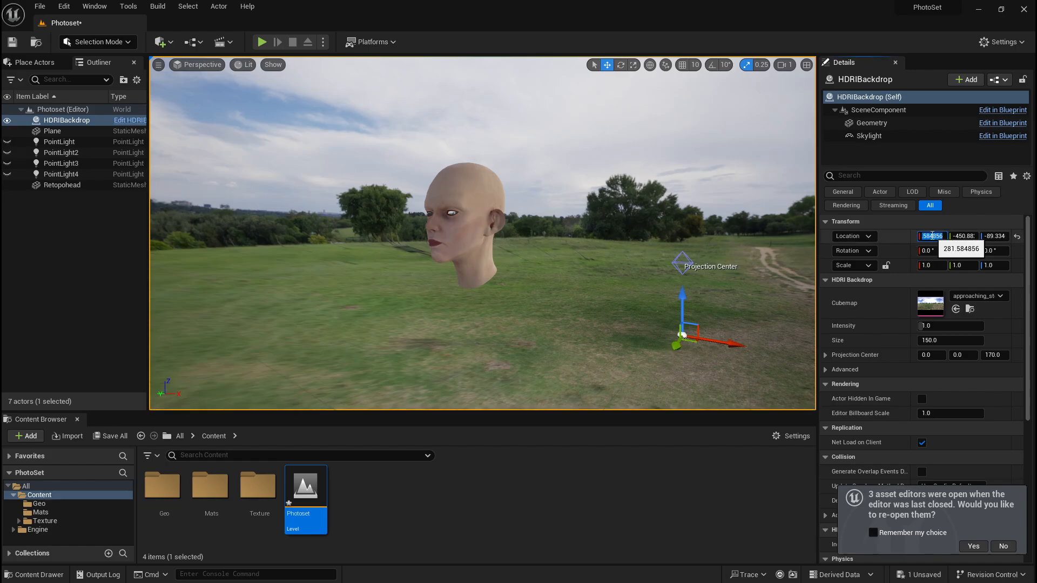
pyautogui.write('0')
pyautogui.press('Return')
pyautogui.click(965, 236)
pyautogui.write('0')
pyautogui.press('Return')
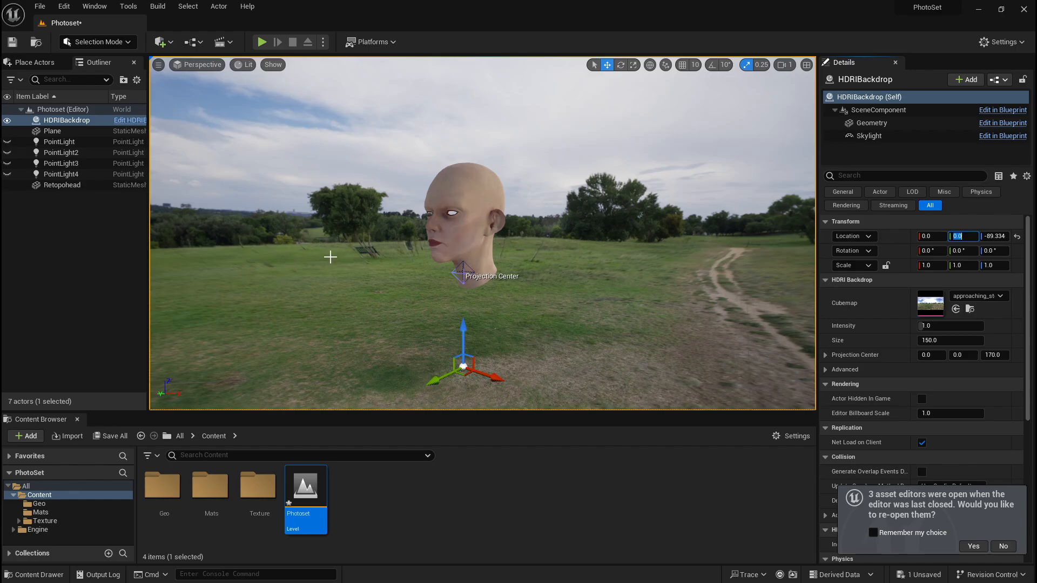
# Examine the backdrop and its lighting on the head from several angles, and decline to re-open the previous asset editors
pyautogui.moveTo(332, 251); pyautogui.dragTo(354, 255, button='right')
pyautogui.press('s')
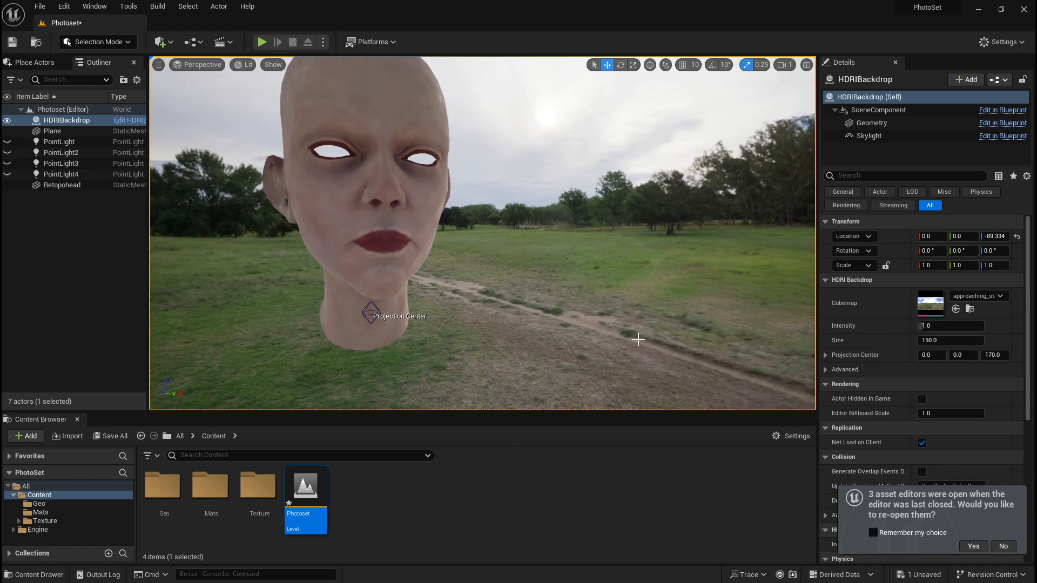
pyautogui.moveTo(508, 310); pyautogui.dragTo(646, 331, button='right')
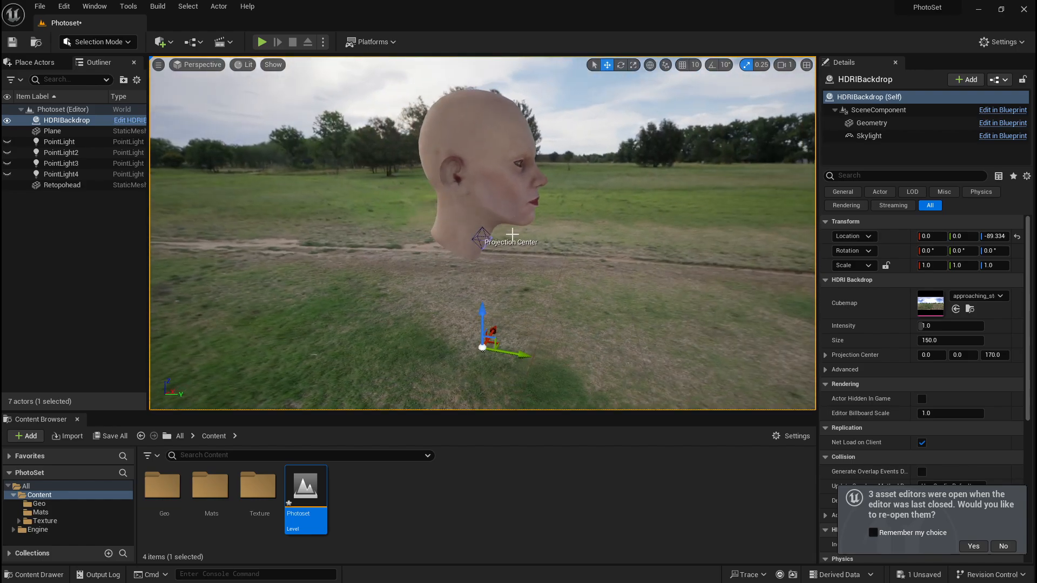
pyautogui.moveTo(512, 234); pyautogui.dragTo(615, 180, button='right')
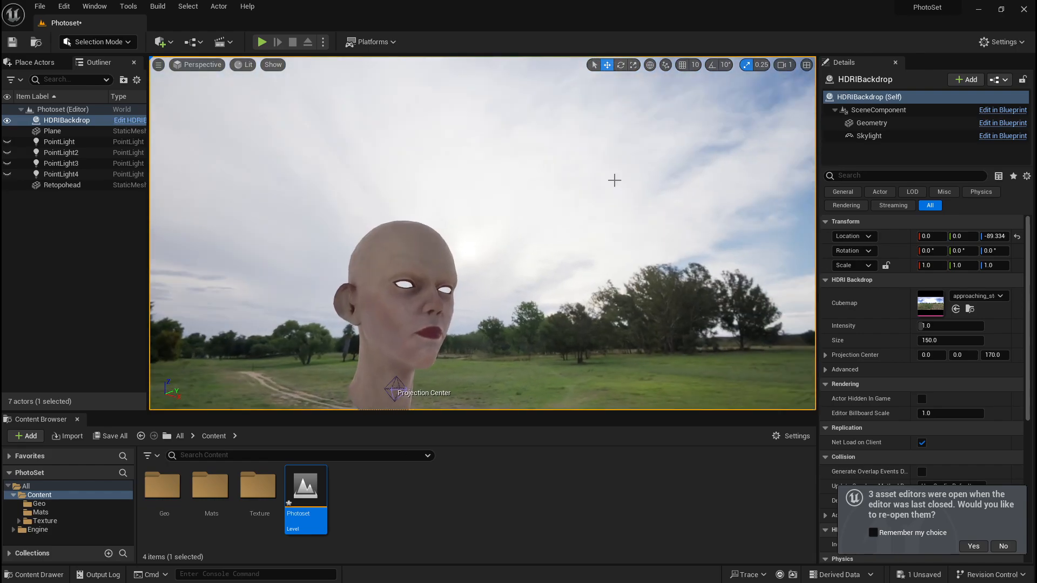
pyautogui.moveTo(457, 188); pyautogui.dragTo(389, 214, button='right')
pyautogui.moveTo(551, 205)
pyautogui.mouseDown(button='right')
pyautogui.moveTo(513, 207)
pyautogui.moveTo(551, 206)
pyautogui.mouseUp(button='right')
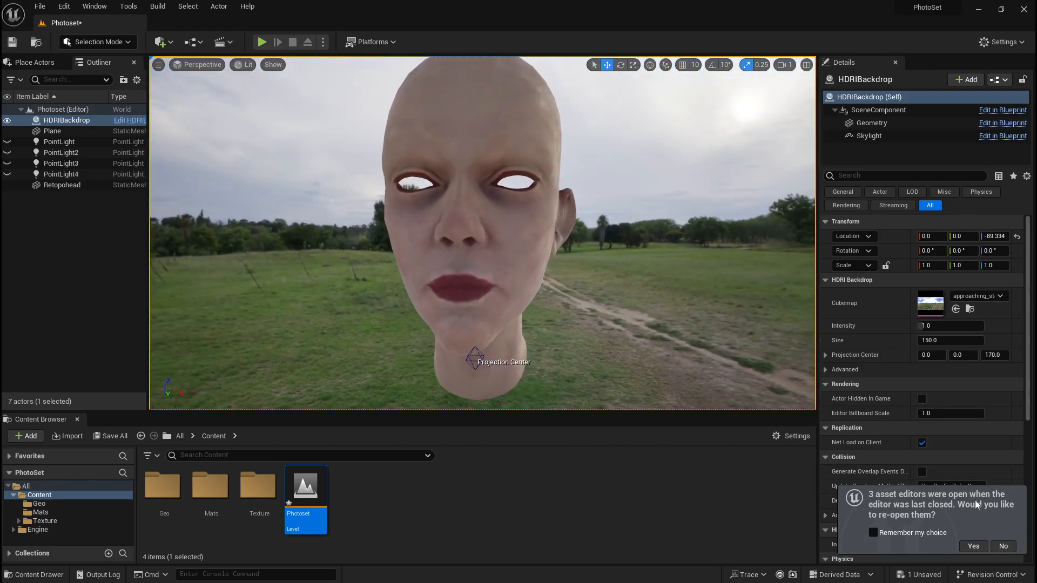
pyautogui.click(1004, 546)
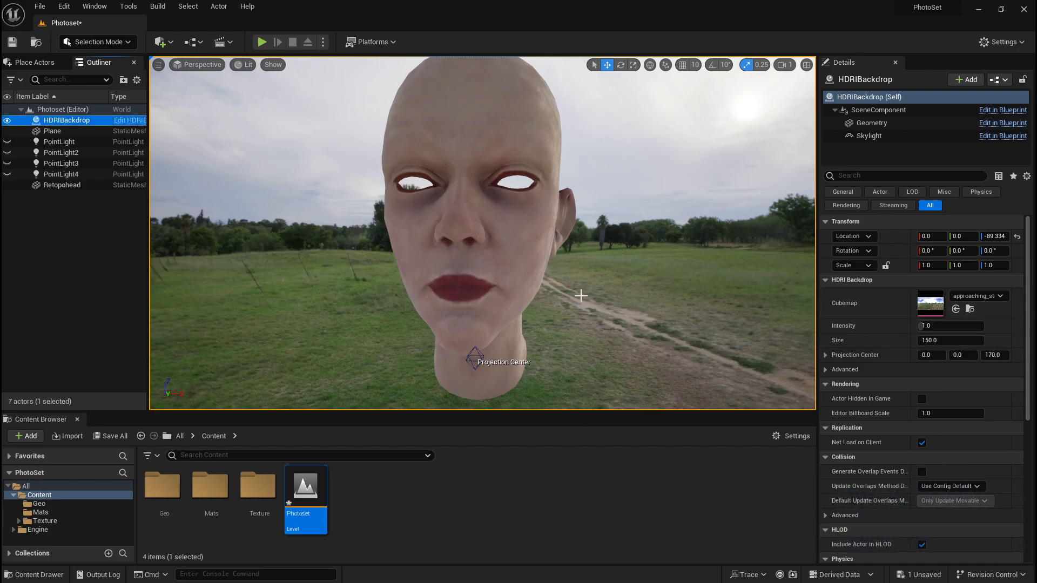
pyautogui.moveTo(577, 291); pyautogui.dragTo(584, 267, button='right')
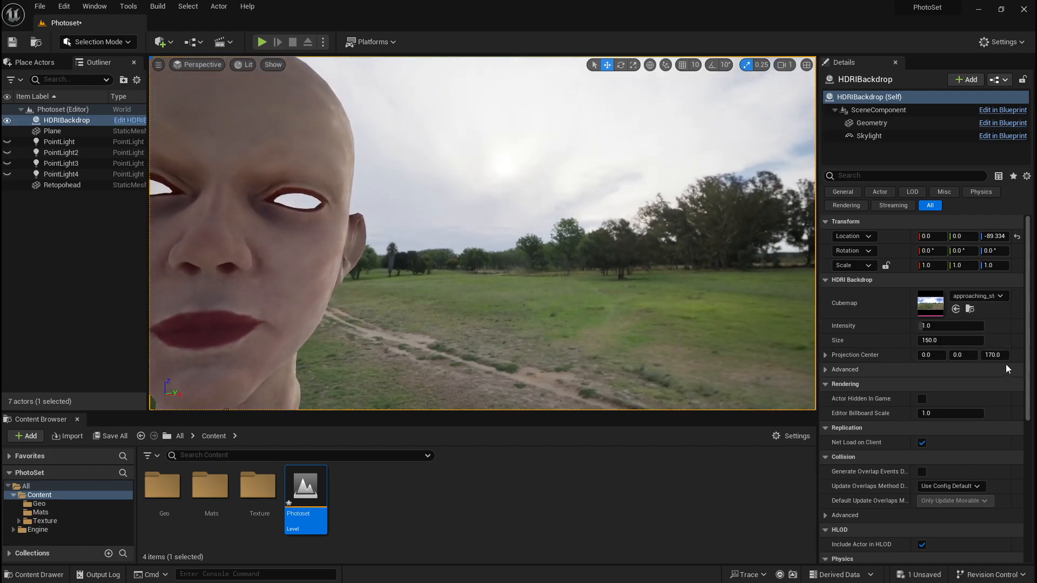
# Set the HDRI backdrop's intensity to 0.1
pyautogui.moveTo(959, 327)
pyautogui.mouseDown()
pyautogui.moveTo(989, 327)
pyautogui.moveTo(961, 324)
pyautogui.mouseUp()
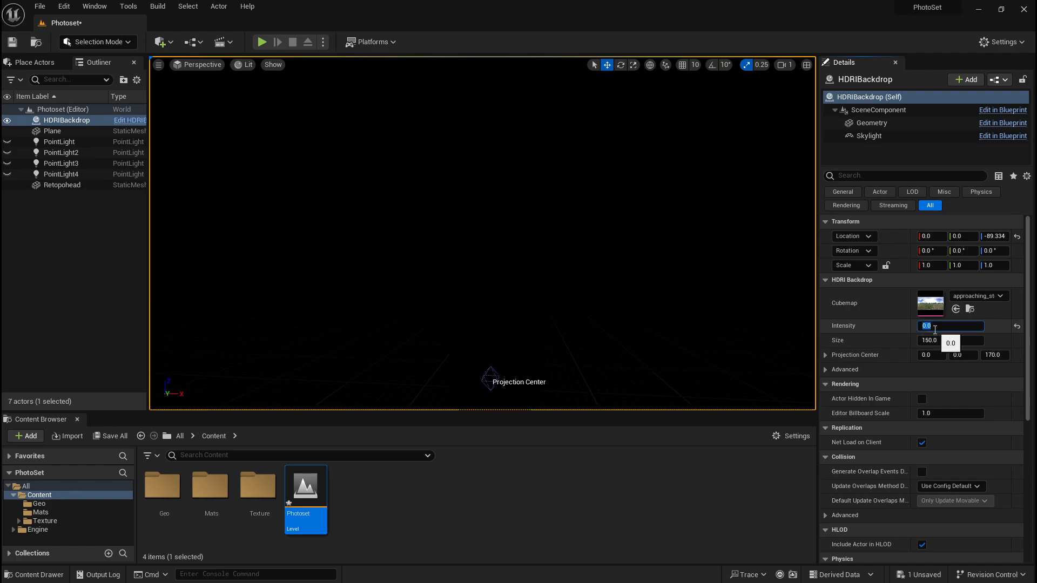
pyautogui.write('0.1')
pyautogui.press('Return')
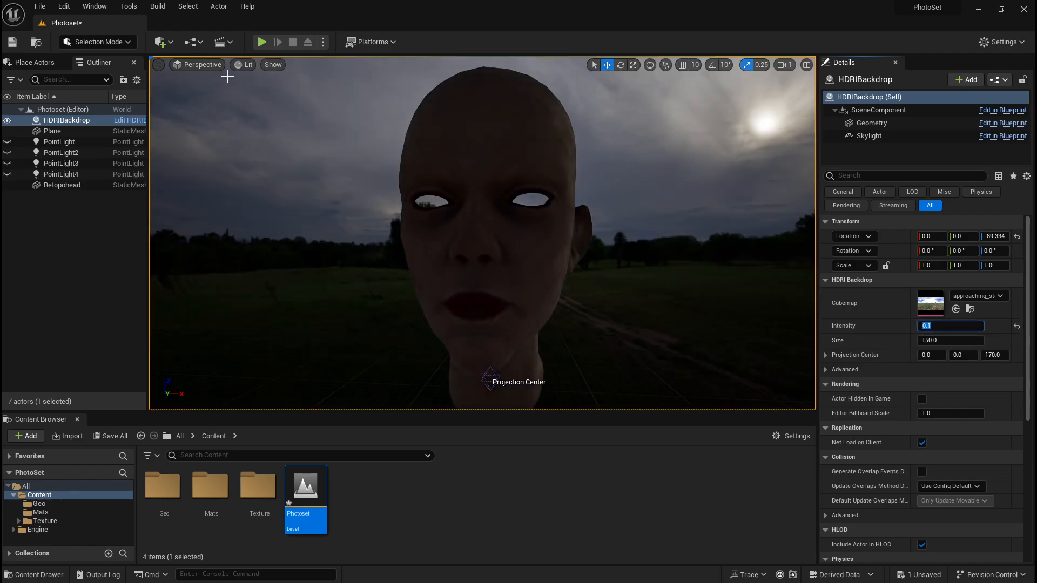
# Try the Game Settings exposure in the viewport, and restore the manual EV100 exposure
pyautogui.click(249, 67)
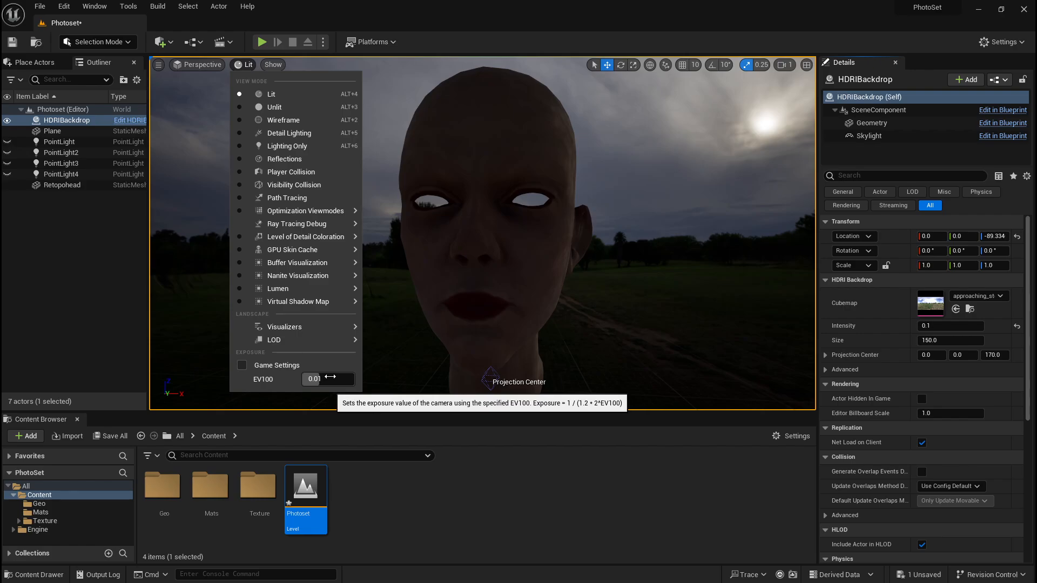
pyautogui.click(280, 364)
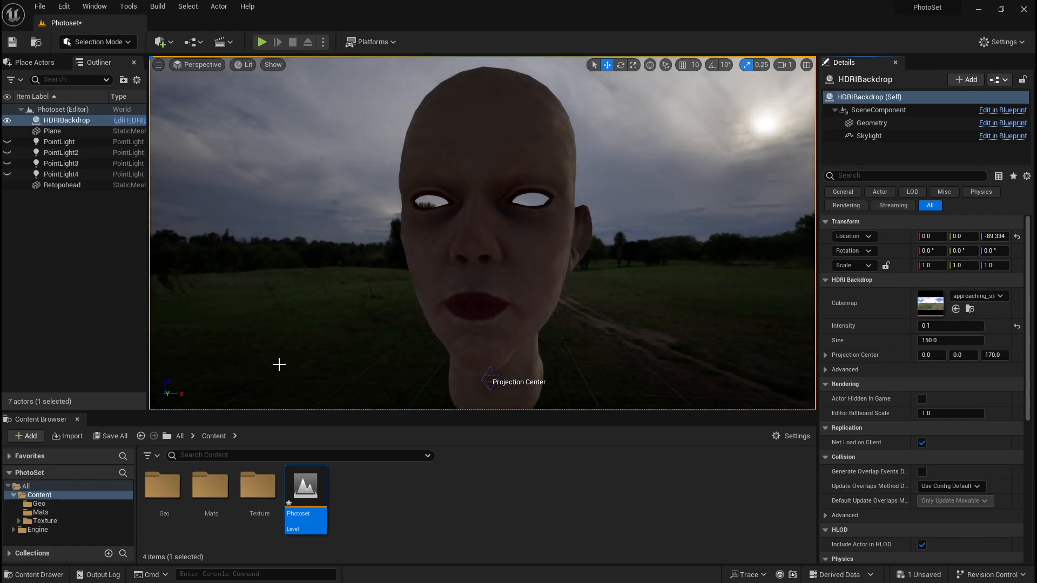
pyautogui.click(244, 64)
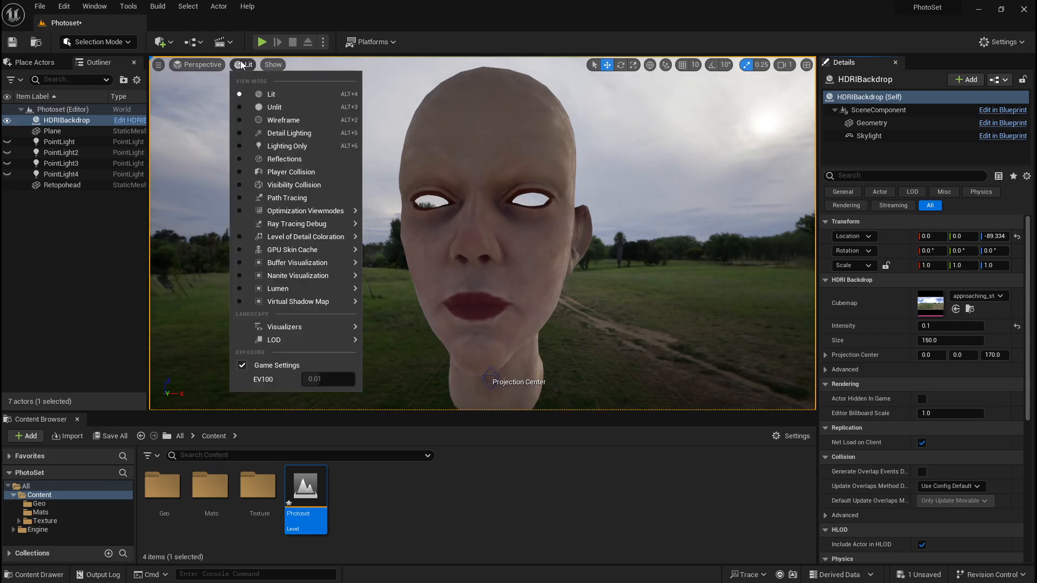
pyautogui.click(268, 364)
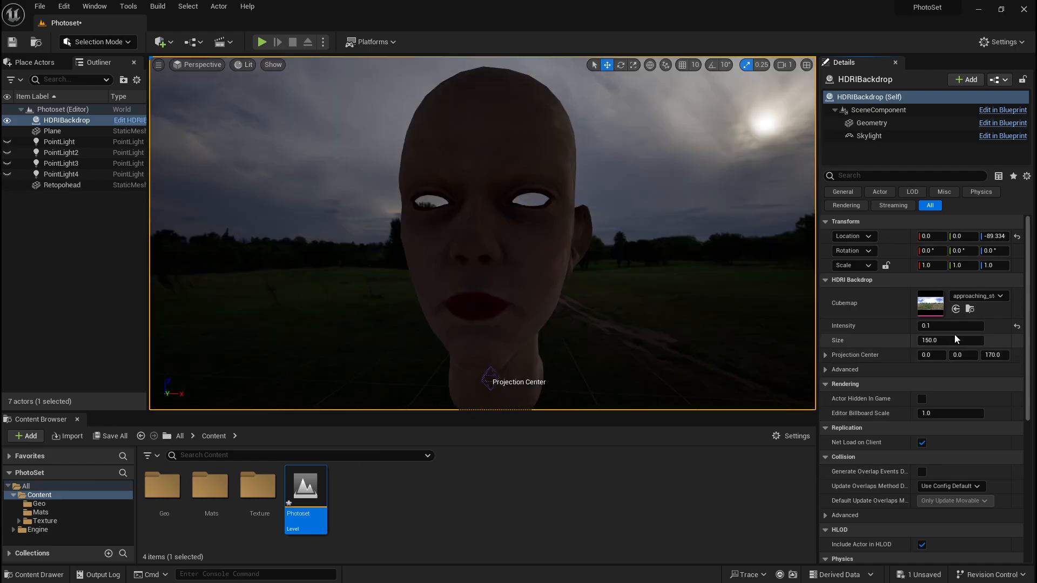
# Set the HDRI backdrop's intensity to 1 and its size to 100
pyautogui.click(958, 327)
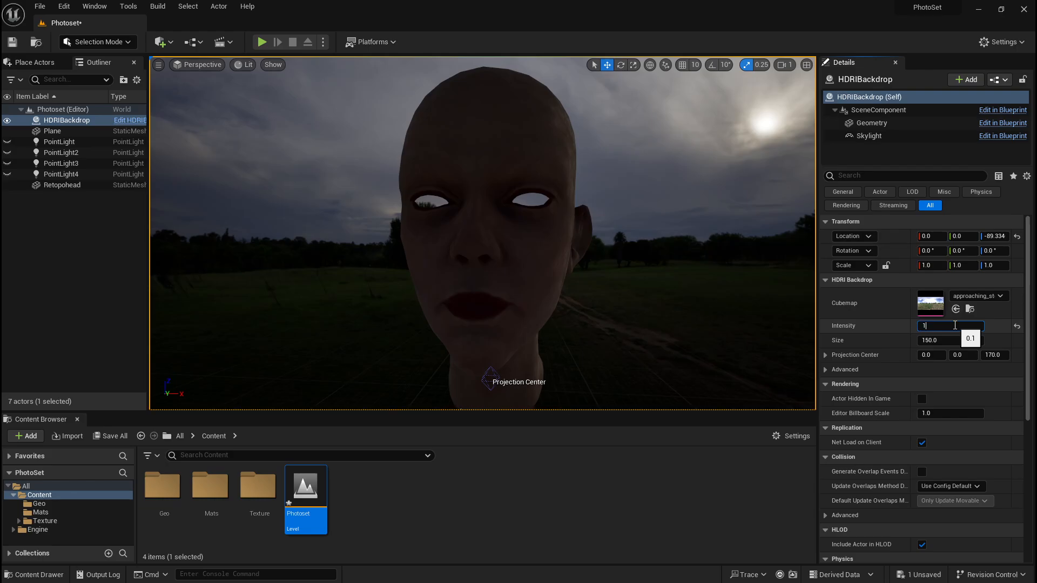
pyautogui.press('Return')
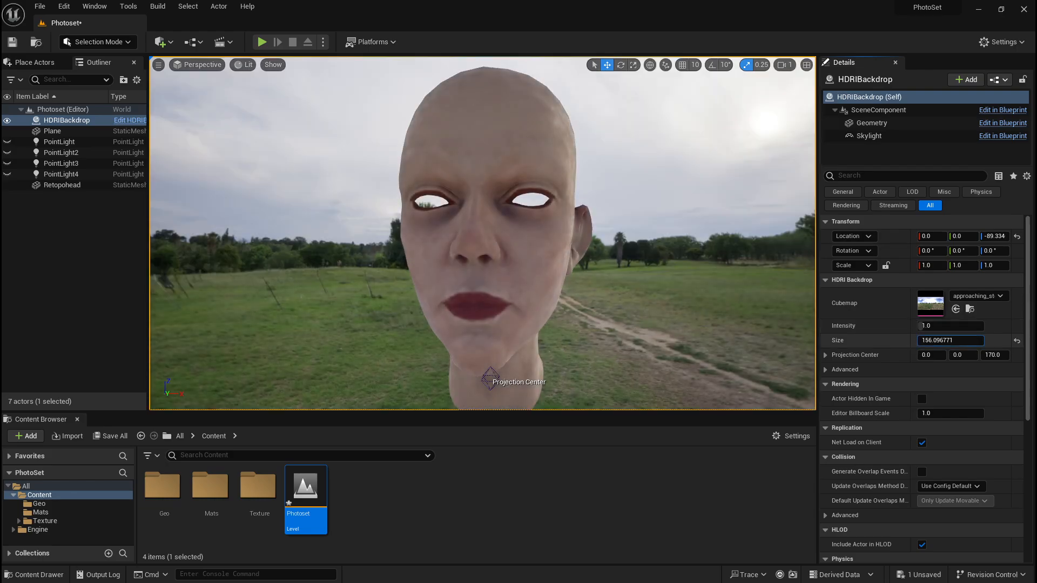
pyautogui.moveTo(951, 341); pyautogui.dragTo(979, 341)
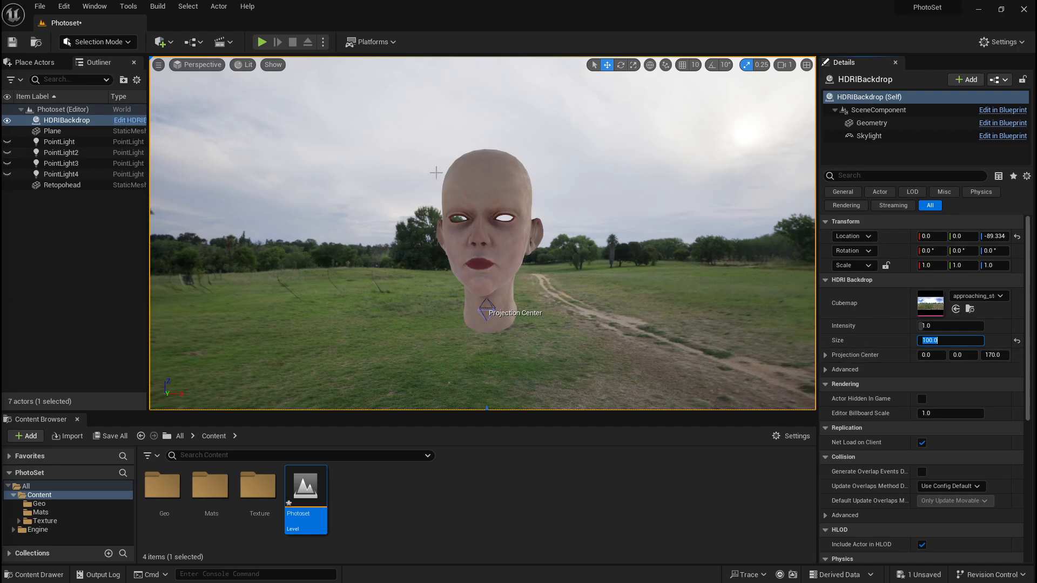
# Rotate the HDRI backdrop about its Z axis to about -174° to change how the light falls on the head
pyautogui.moveTo(437, 172); pyautogui.dragTo(416, 167, button='right')
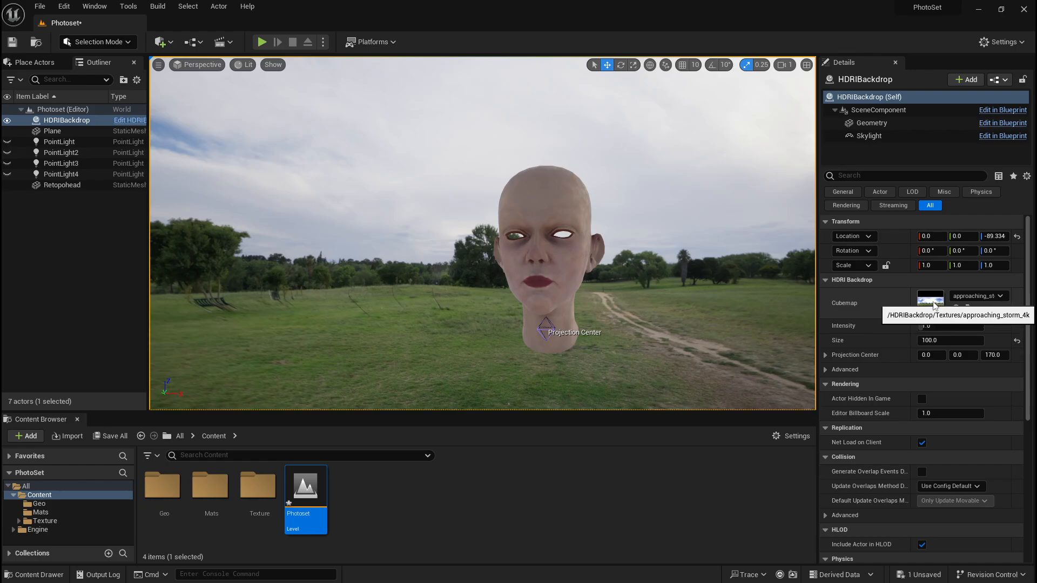
pyautogui.moveTo(621, 277); pyautogui.dragTo(444, 338, button='right')
pyautogui.press('e')
pyautogui.moveTo(441, 377); pyautogui.dragTo(470, 373)
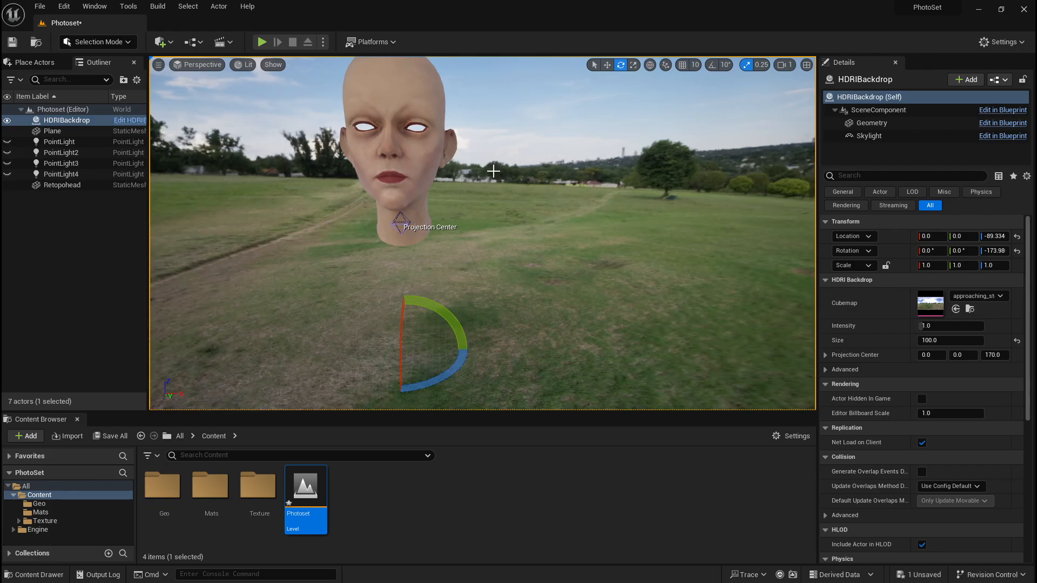
pyautogui.moveTo(507, 196); pyautogui.dragTo(503, 178, button='right')
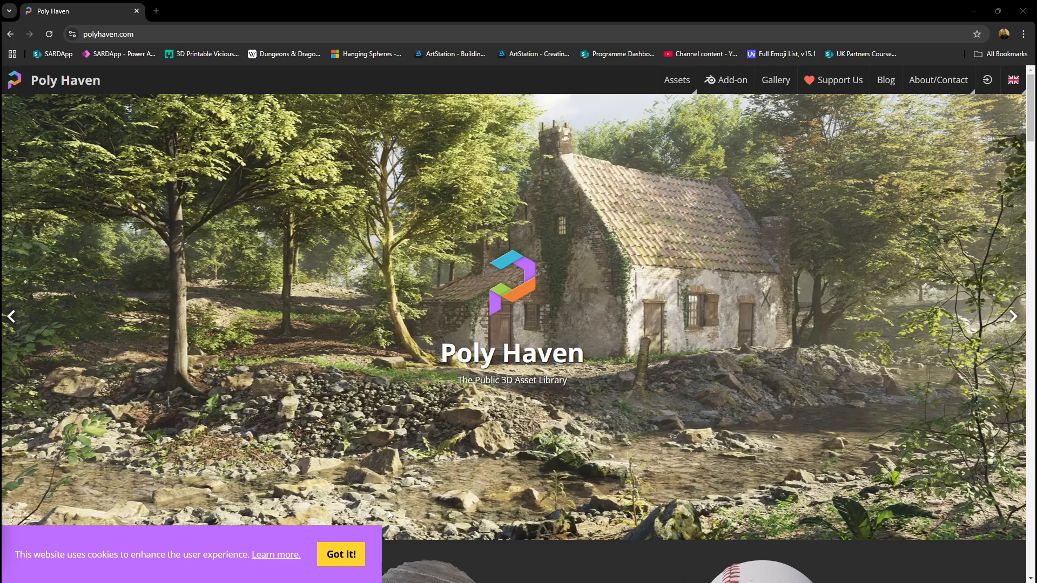
# Switch to the Poly Haven website, accept its cookie notice, and look through the model and texture libraries
pyautogui.click(337, 552)
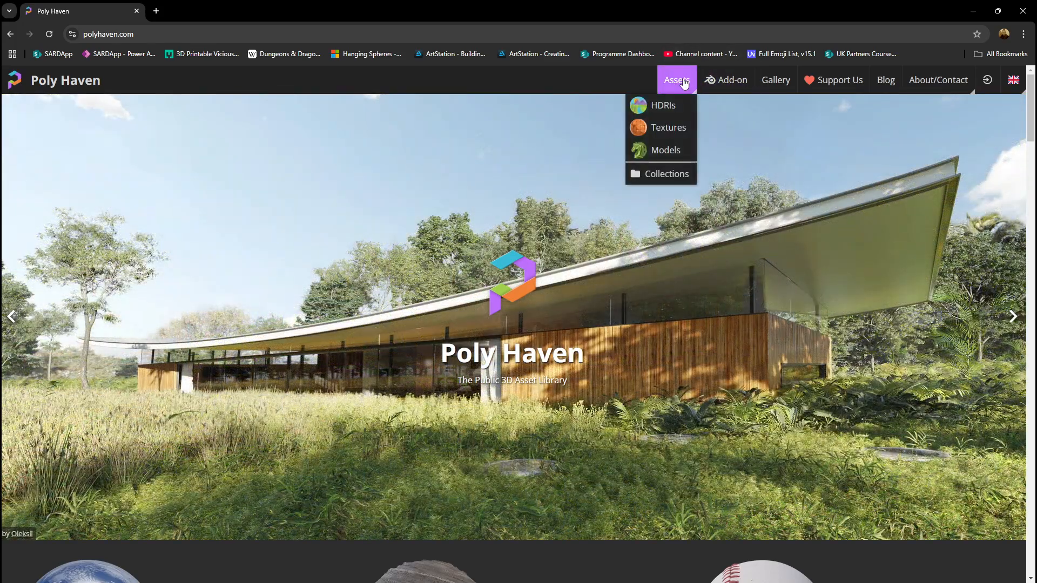
pyautogui.click(677, 80)
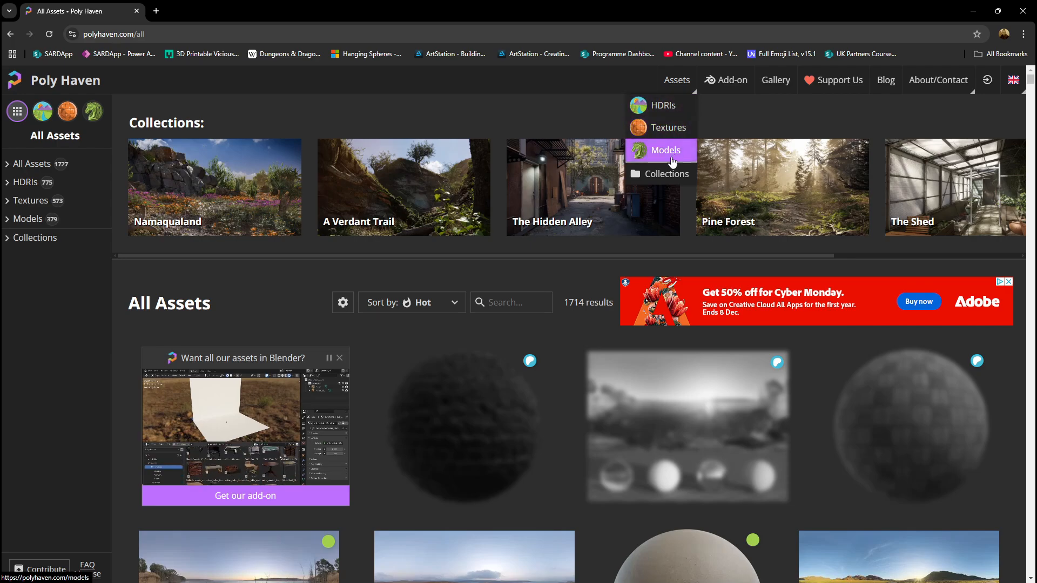
pyautogui.moveTo(672, 82)
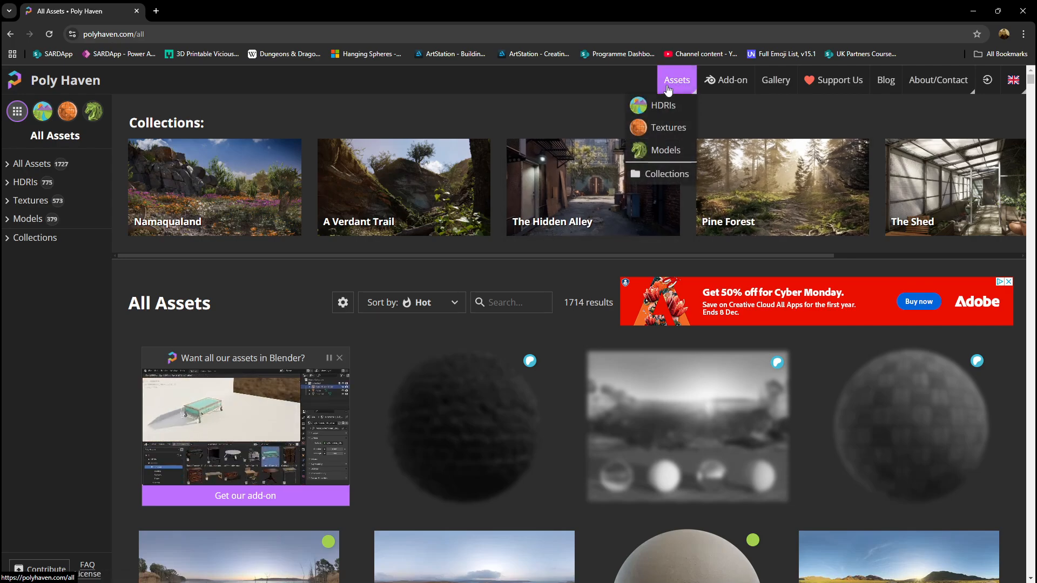
pyautogui.click(663, 147)
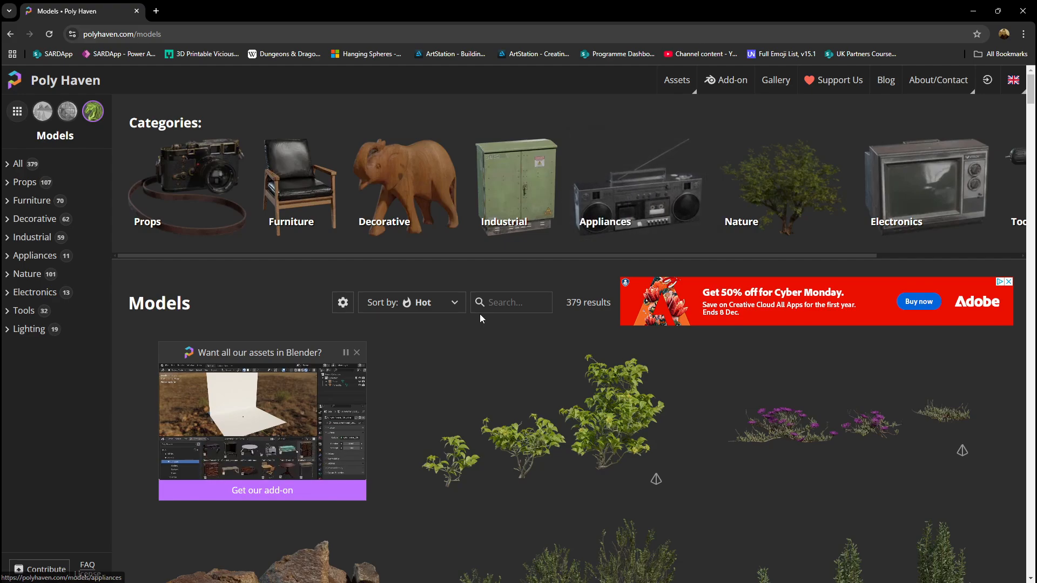
pyautogui.click(677, 80)
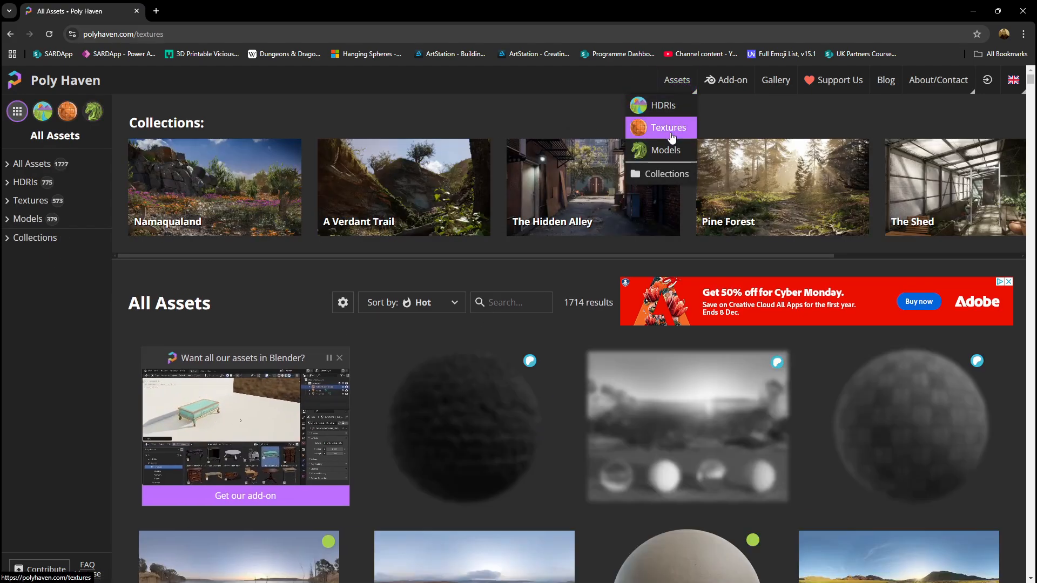
pyautogui.click(671, 135)
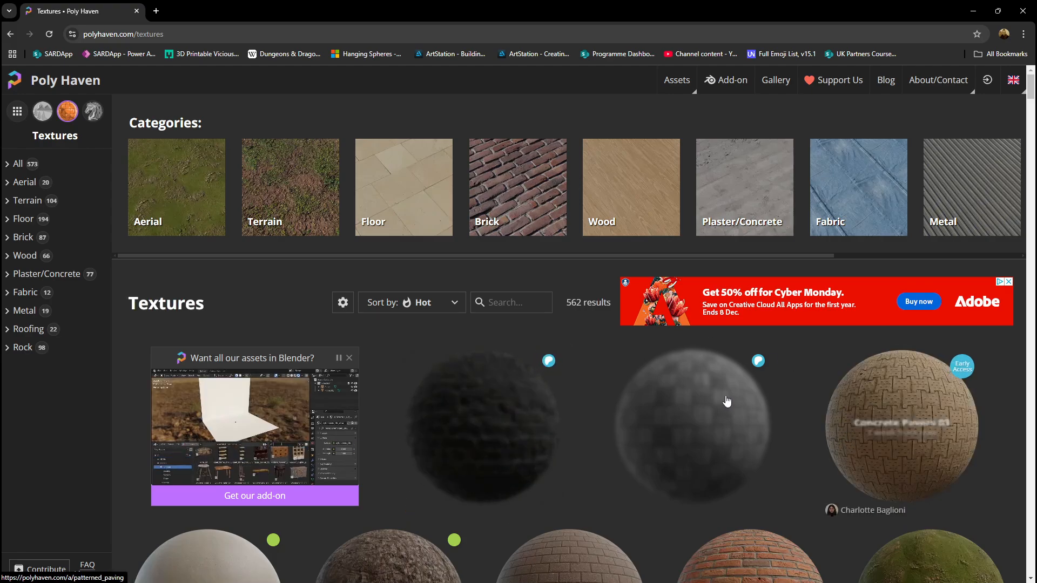
pyautogui.scroll(-4, 727, 401)
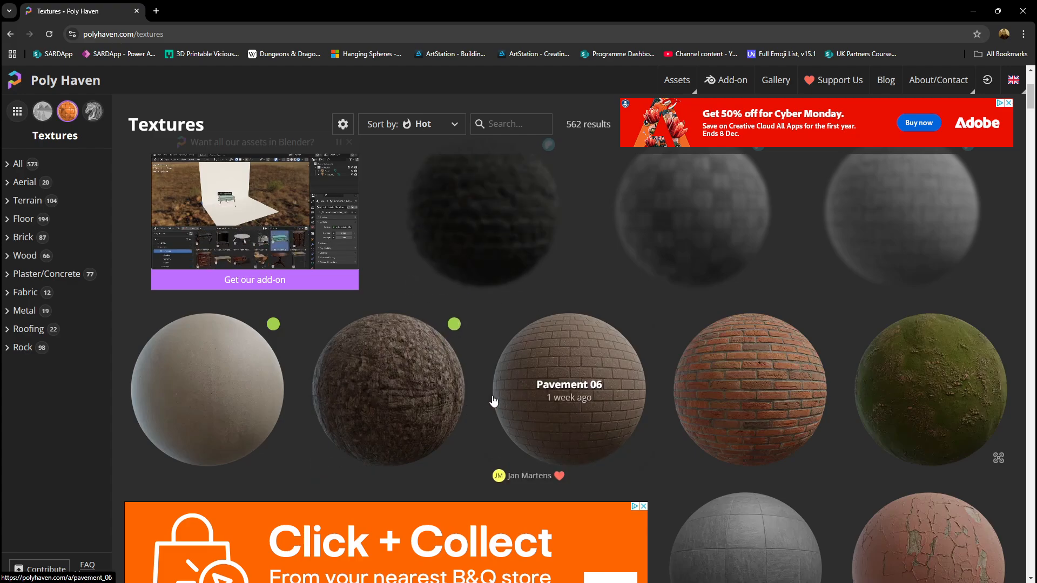
pyautogui.scroll(2, 740, 416)
pyautogui.scroll(-2, 675, 432)
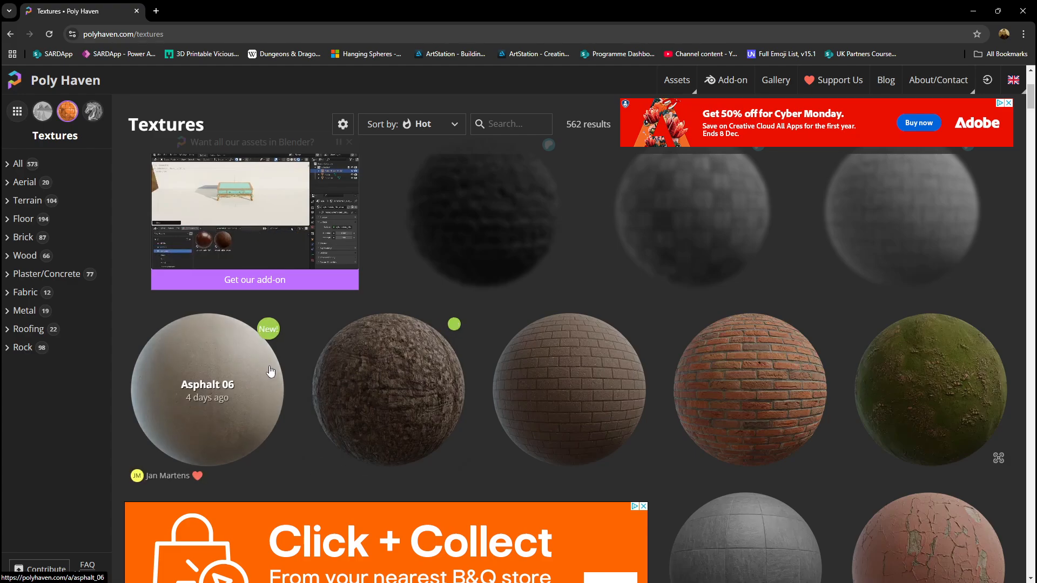
pyautogui.scroll(3, 394, 373)
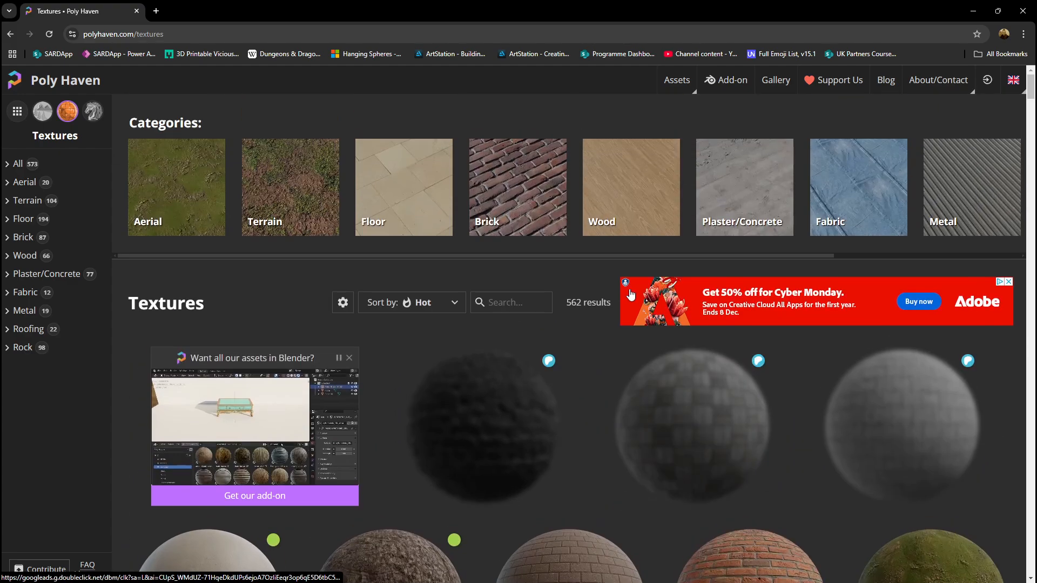
# Open the Studio category of Poly Haven's HDRI library
pyautogui.click(680, 85)
pyautogui.click(660, 107)
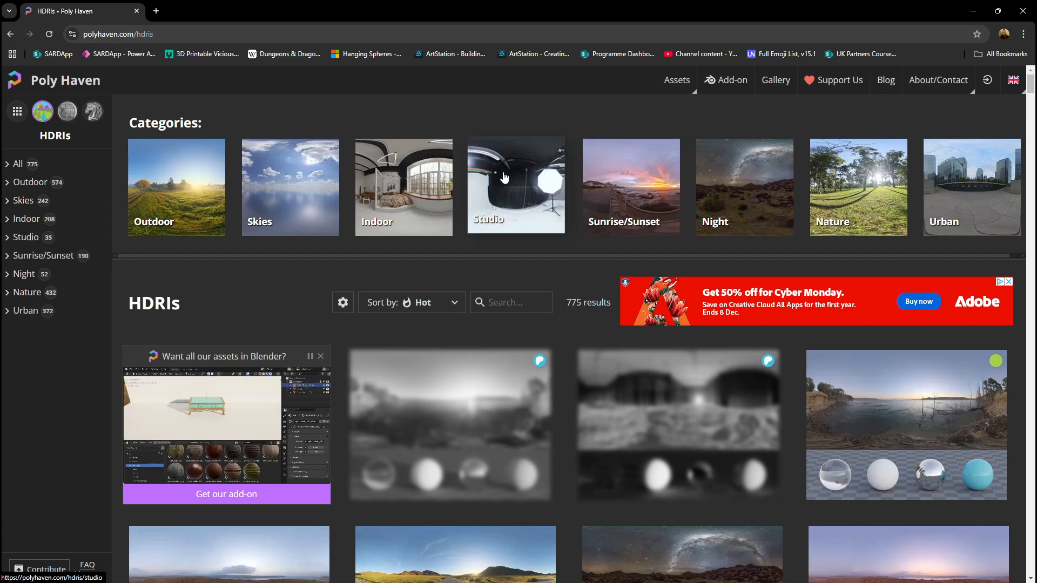
pyautogui.click(519, 182)
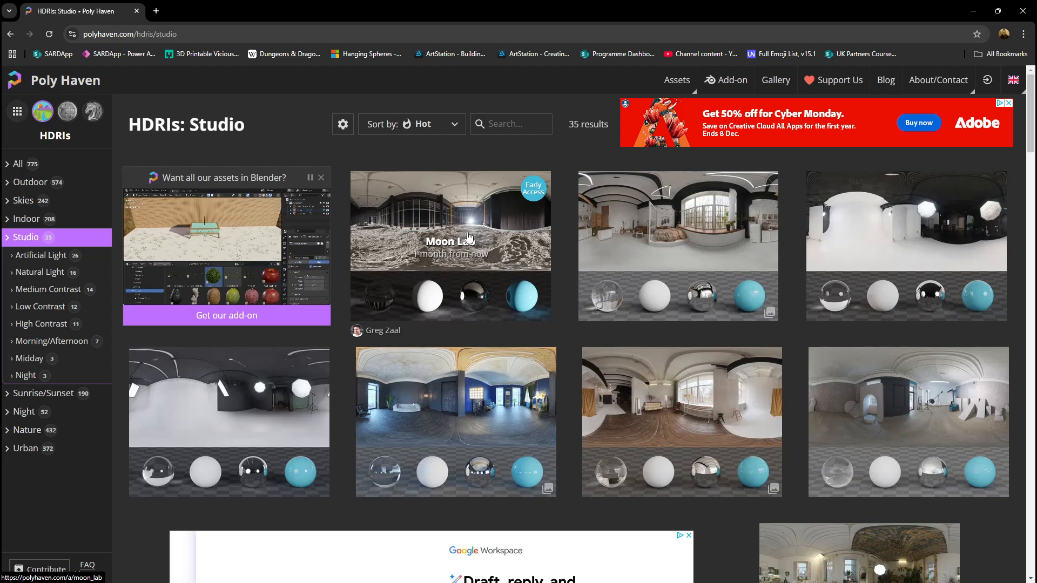
# Look through the studio HDRIs and compare their lighting previews to find a suitable backdrop
pyautogui.moveTo(531, 200)
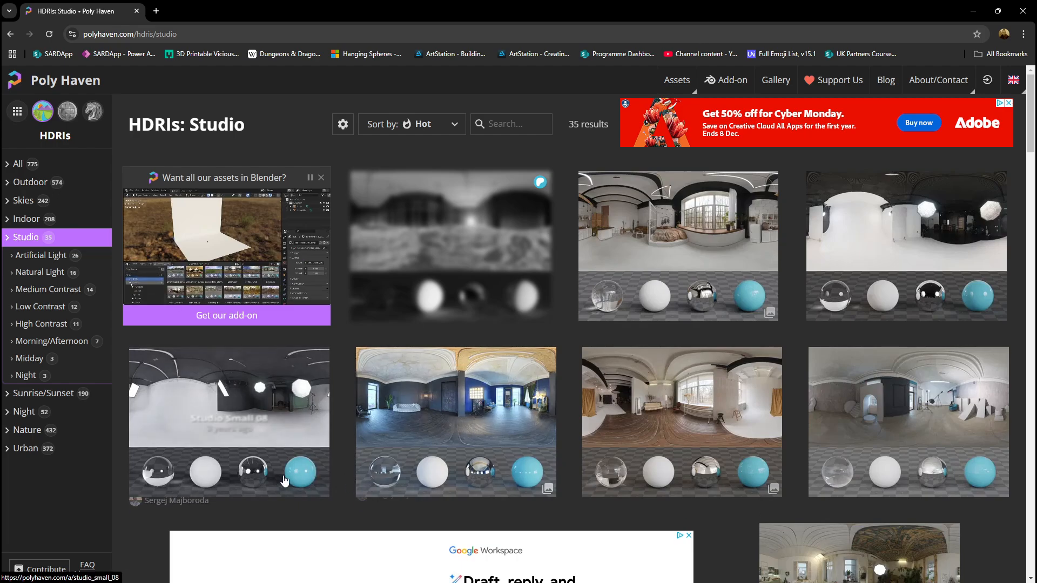
pyautogui.scroll(-9, 502, 411)
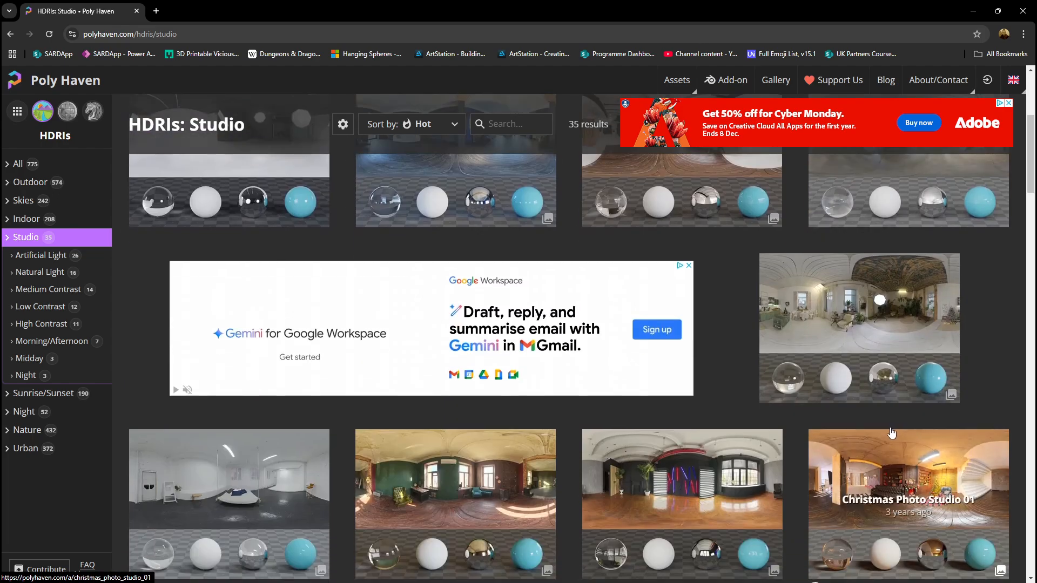
pyautogui.scroll(6, 209, 355)
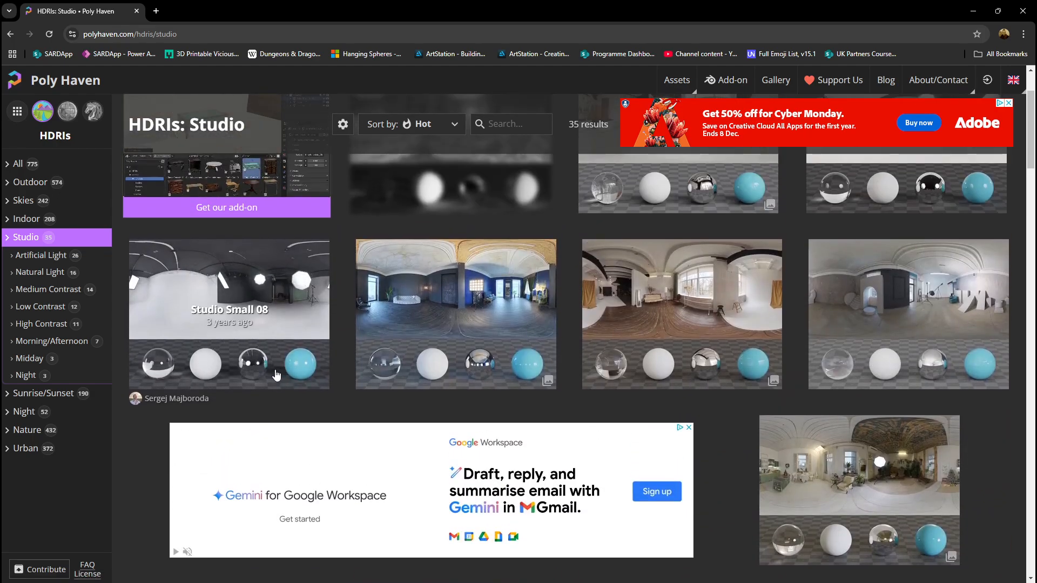
pyautogui.scroll(2, 457, 351)
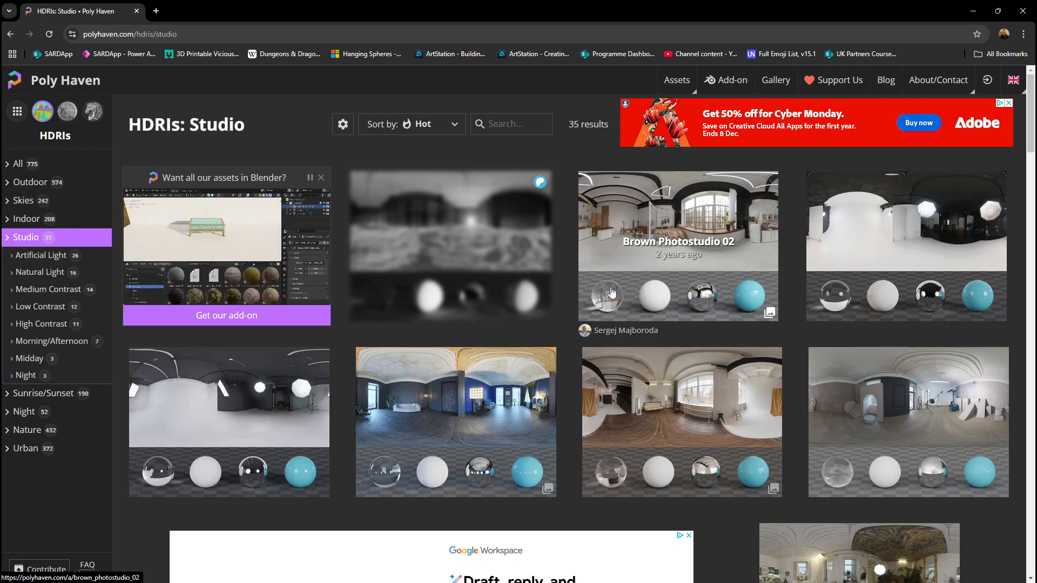
pyautogui.scroll(-2, 641, 249)
pyautogui.scroll(-4, 641, 249)
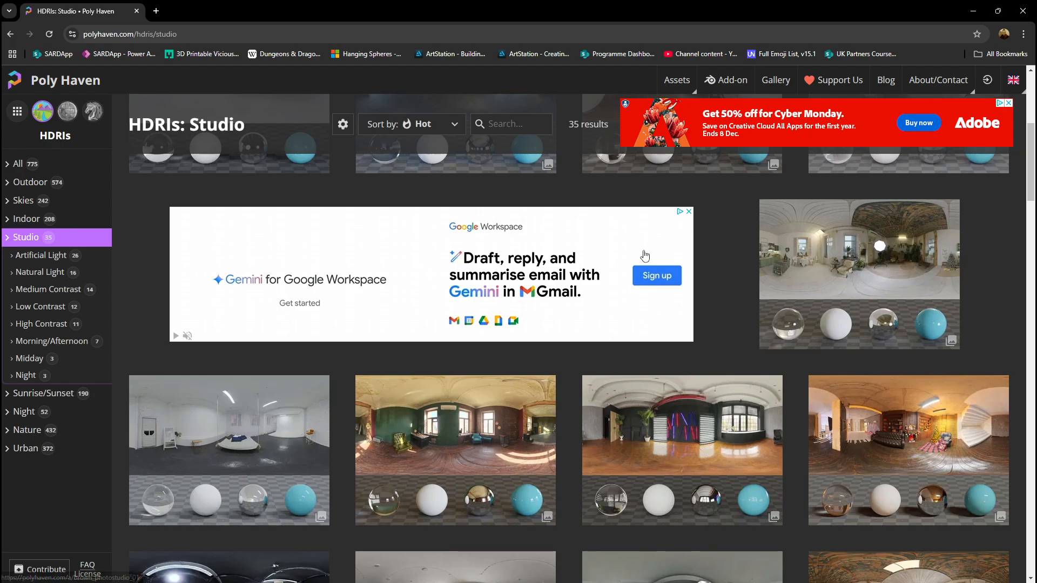
pyautogui.scroll(-3, 650, 268)
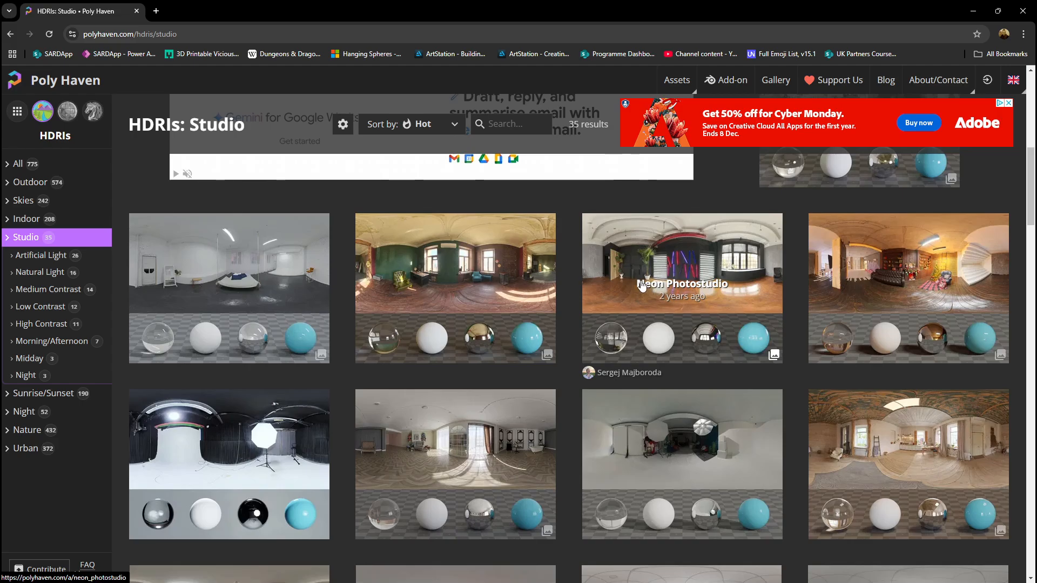
pyautogui.scroll(-5, 641, 286)
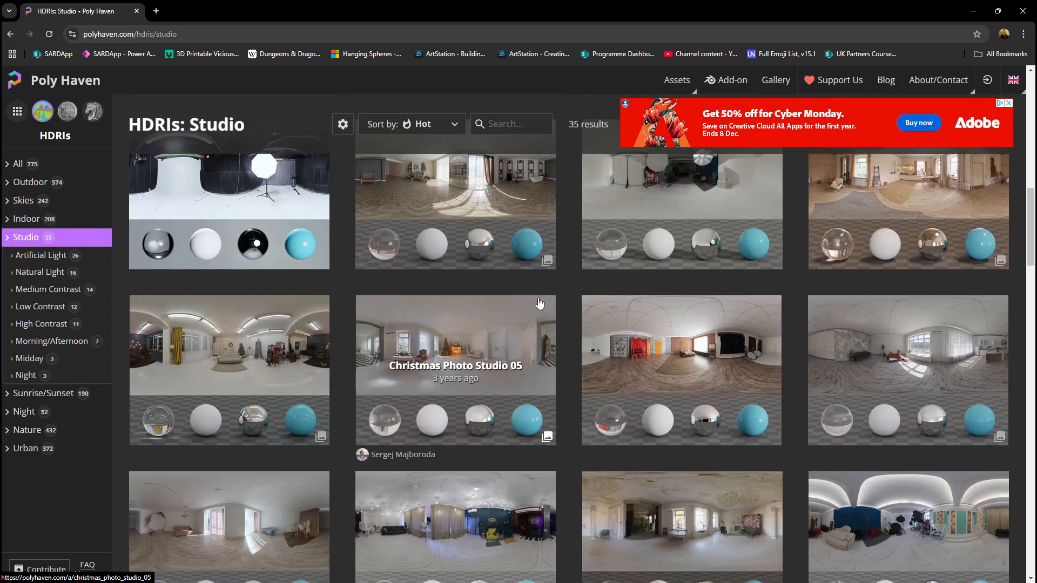
pyautogui.scroll(-4, 538, 304)
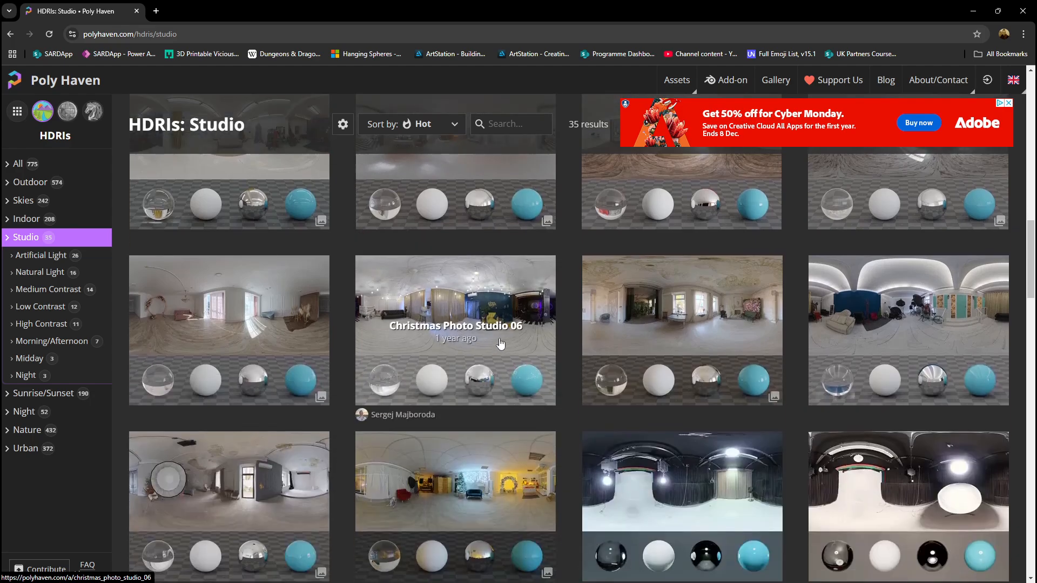
pyautogui.scroll(-1, 501, 343)
pyautogui.scroll(-8, 444, 332)
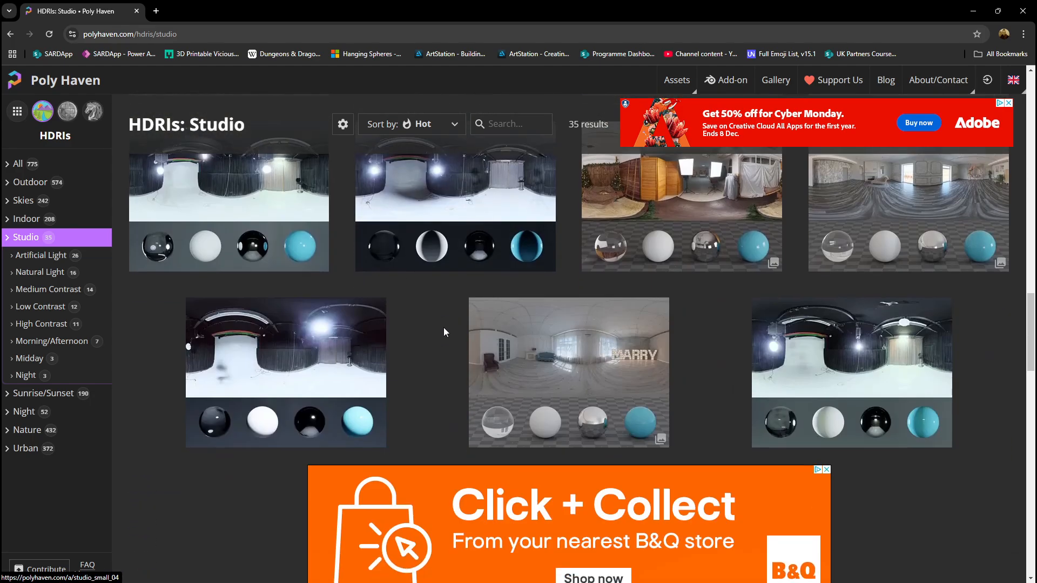
pyautogui.scroll(10, 611, 381)
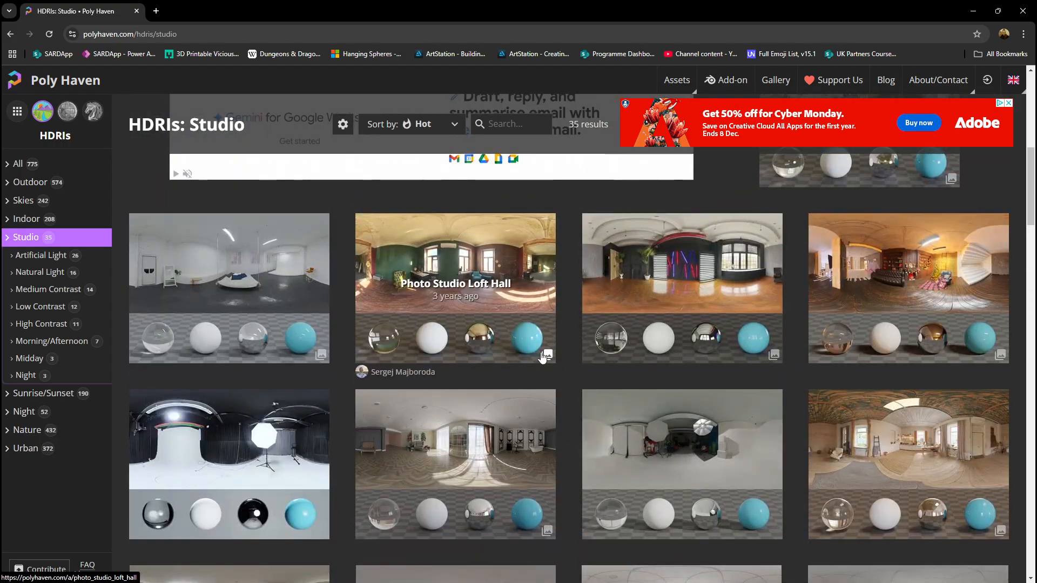
pyautogui.scroll(6, 543, 359)
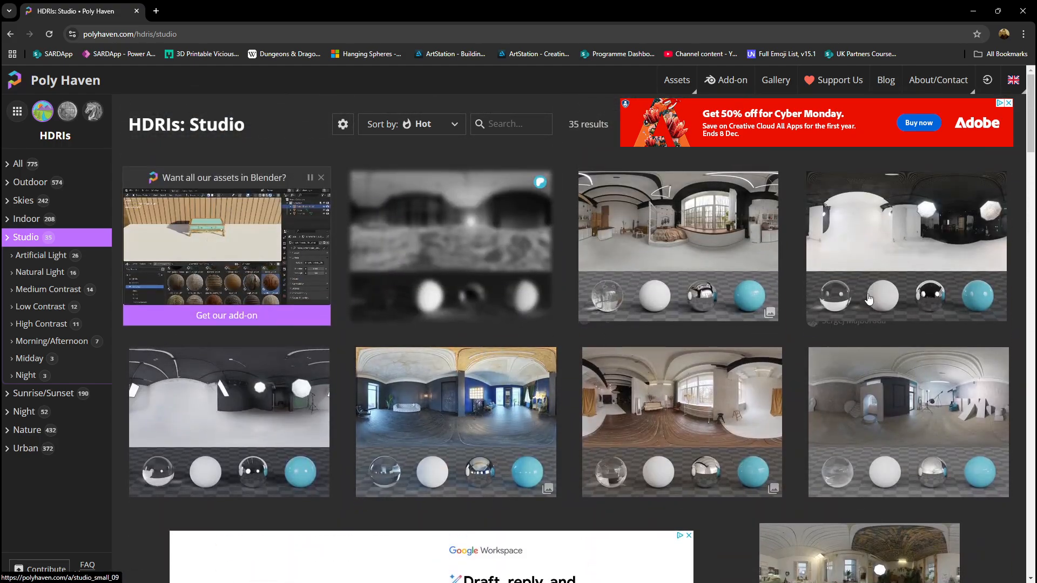
# Open the Studio Small 09 HDRI and choose 4K as its download resolution
pyautogui.click(892, 248)
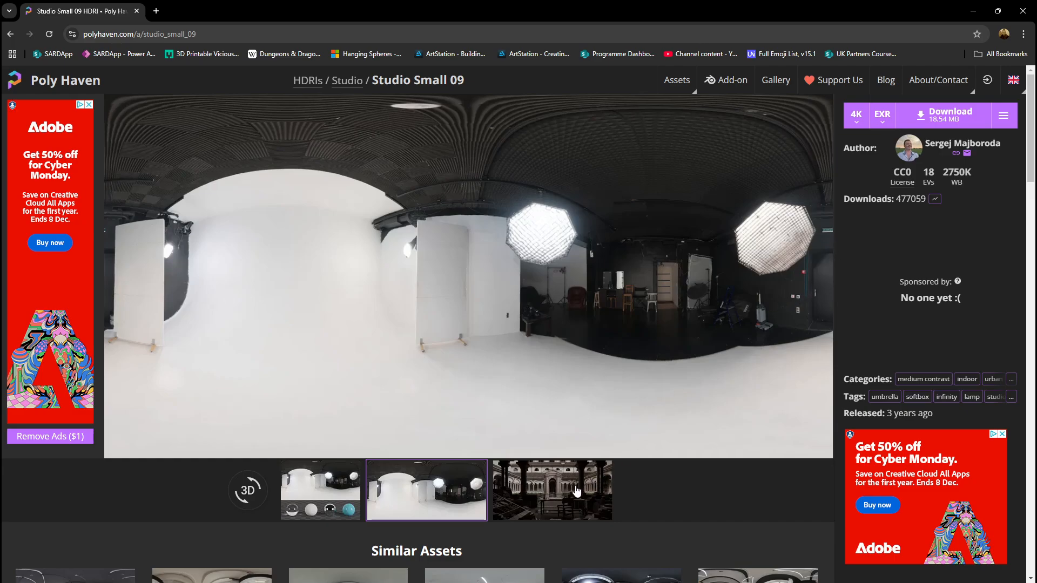
pyautogui.click(864, 123)
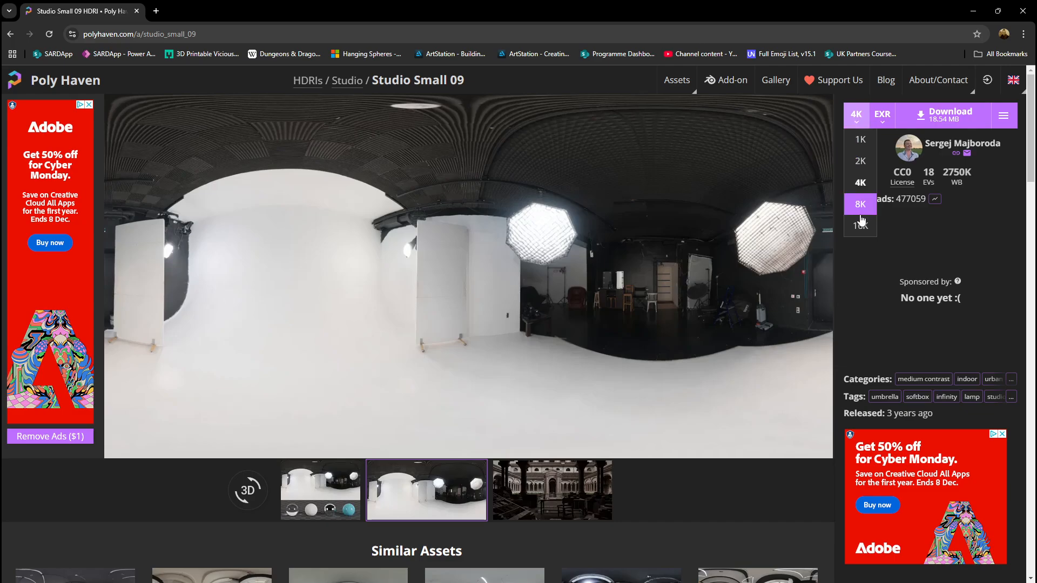
pyautogui.click(863, 186)
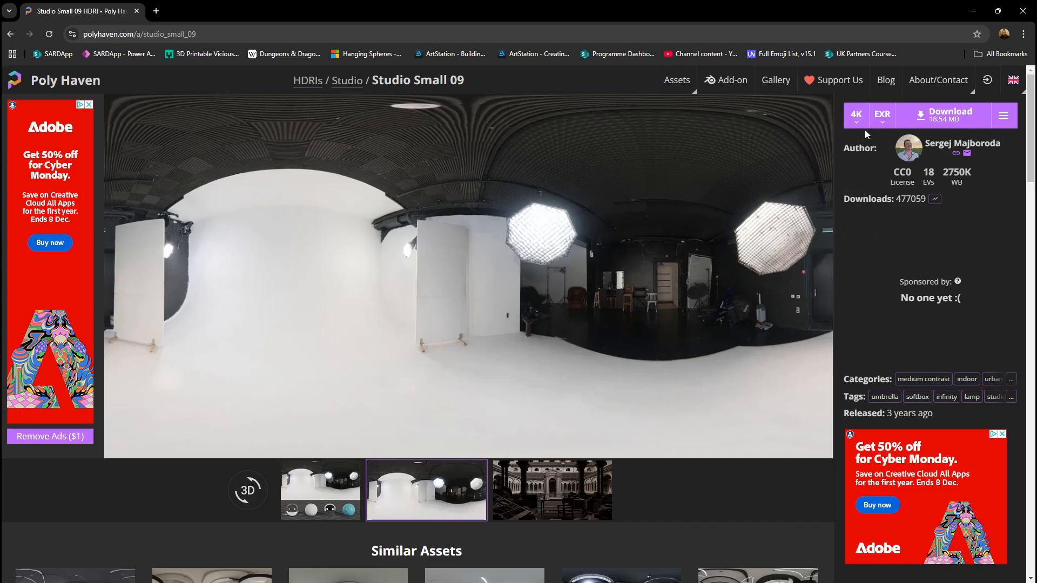
# Download the 4K Studio Small 09 HDRI in HDR format and show the downloaded studio_small_09_4k.hdr in its folder
pyautogui.click(879, 122)
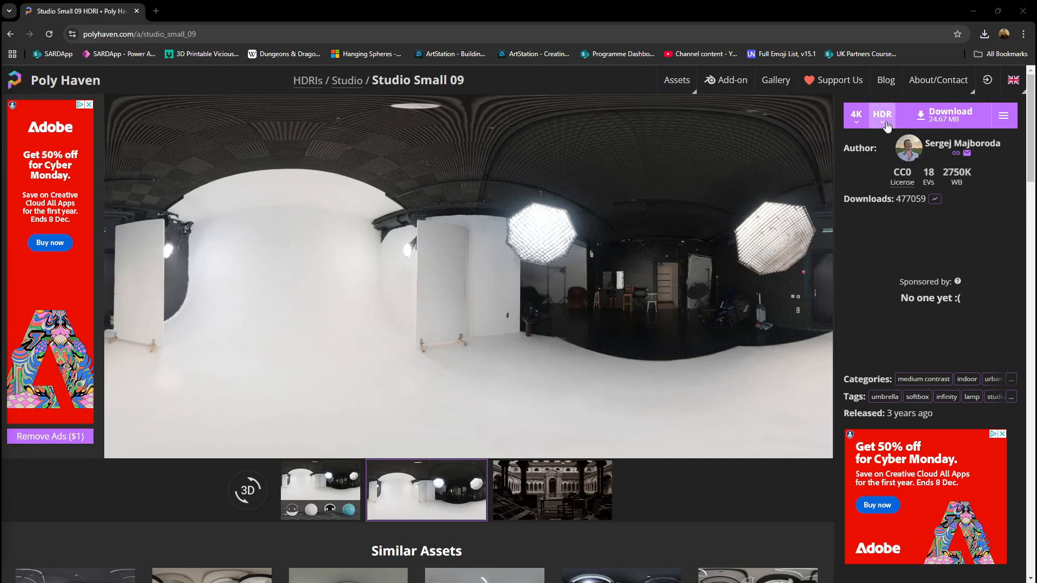
pyautogui.click(887, 123)
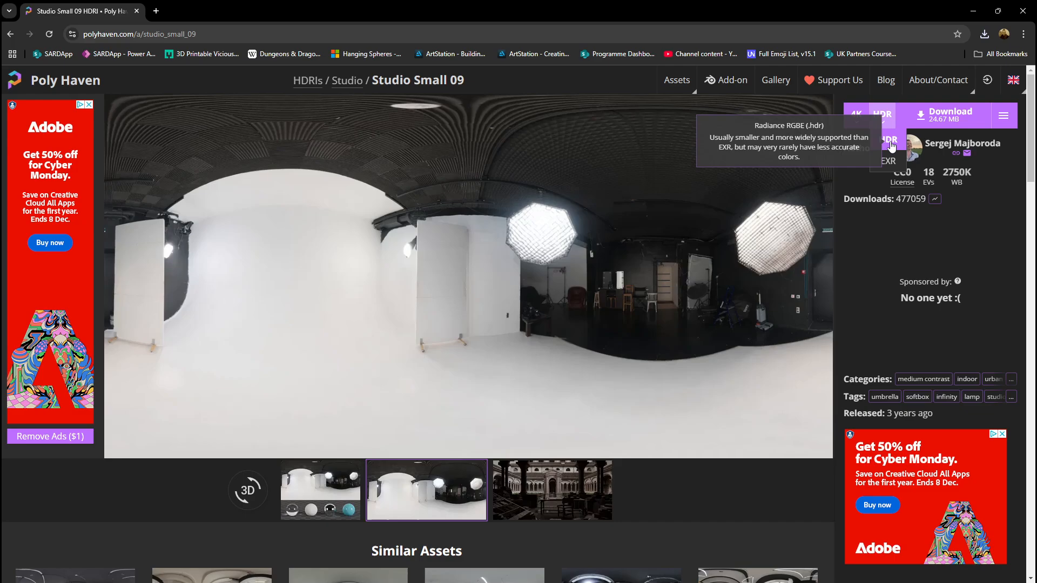
pyautogui.click(923, 124)
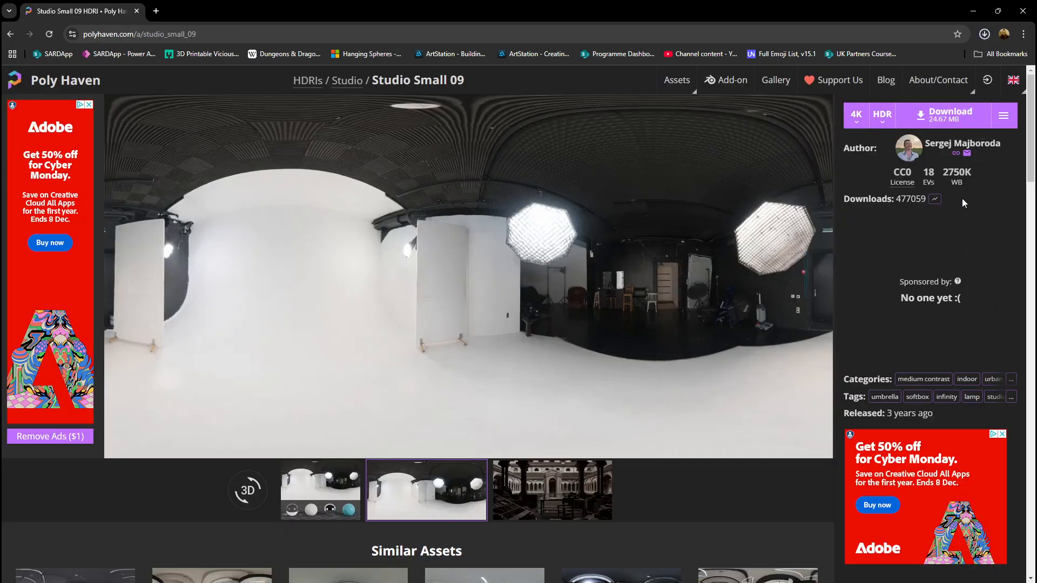
pyautogui.click(984, 35)
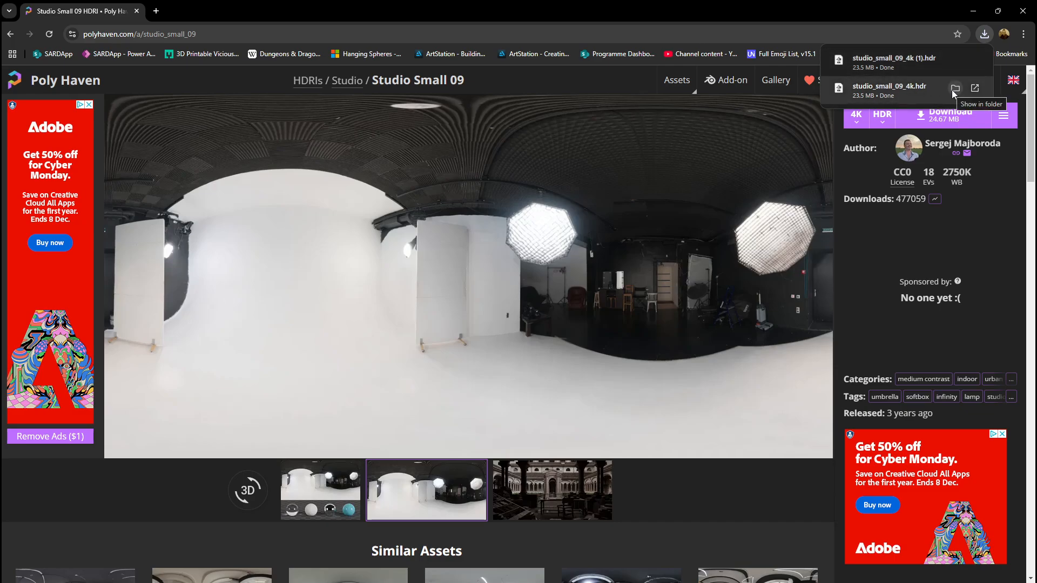
pyautogui.click(954, 88)
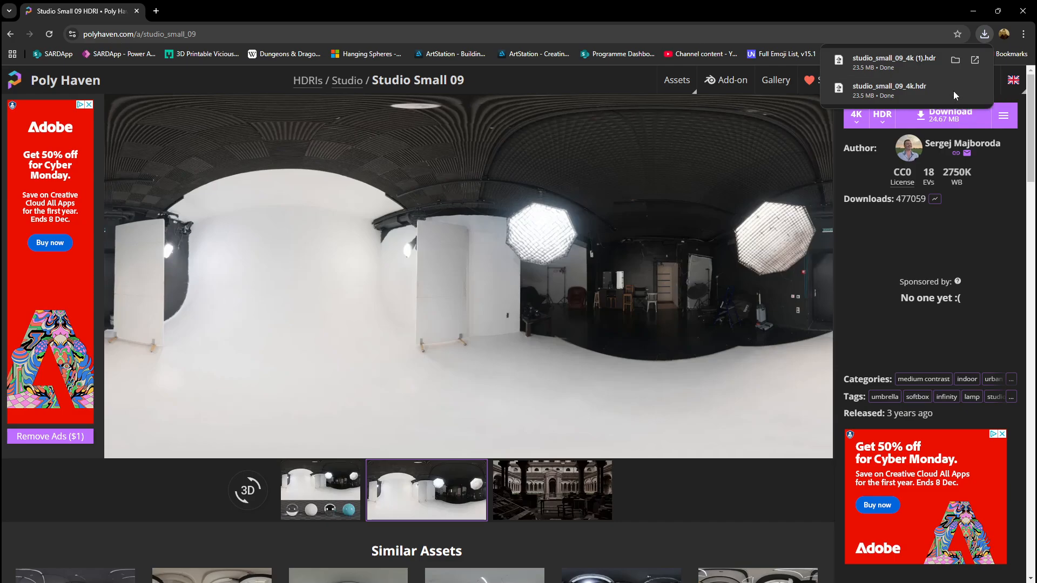
# Switch back to Unreal Editor and import studio_small_09_4k.hdr into the project's Content folder, keeping its file name
pyautogui.click(982, 10)
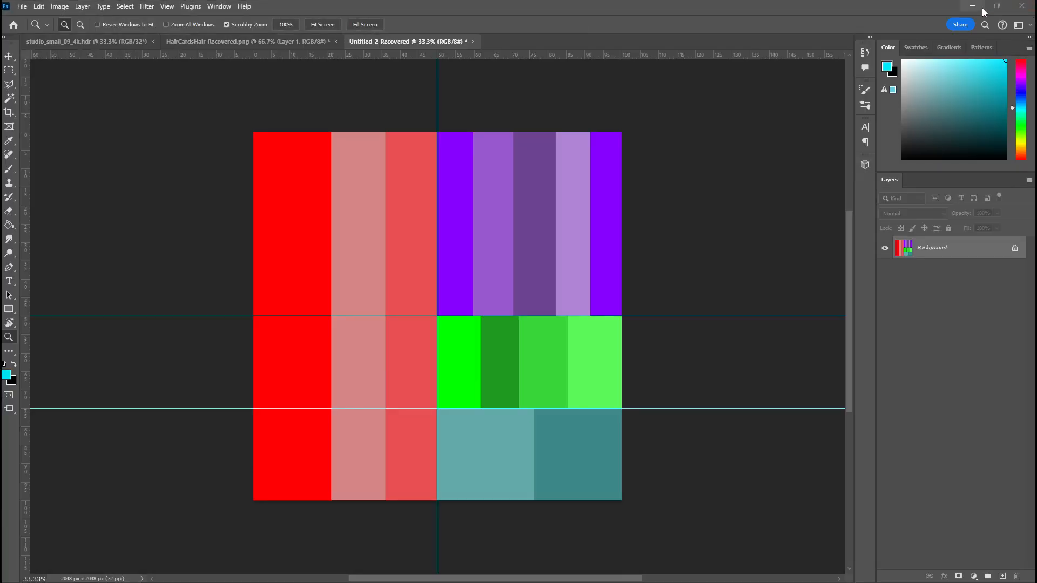
pyautogui.click(979, 7)
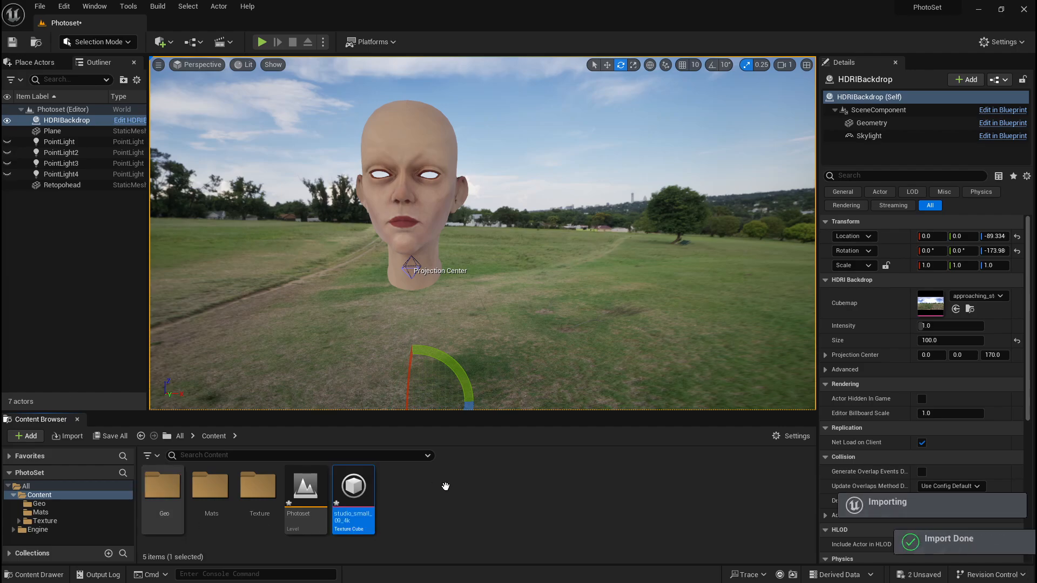
pyautogui.click(371, 518)
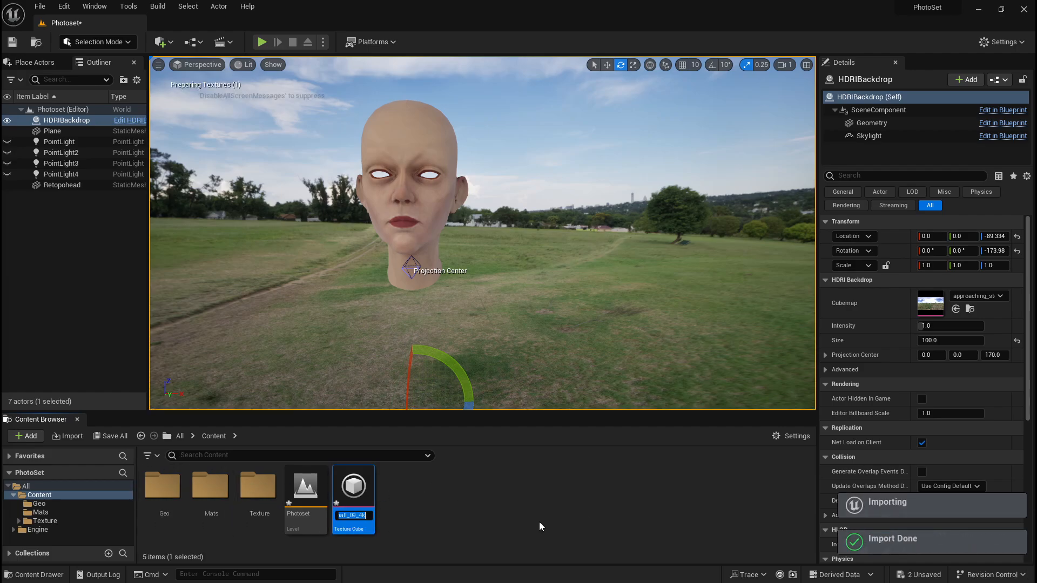
pyautogui.click(326, 543)
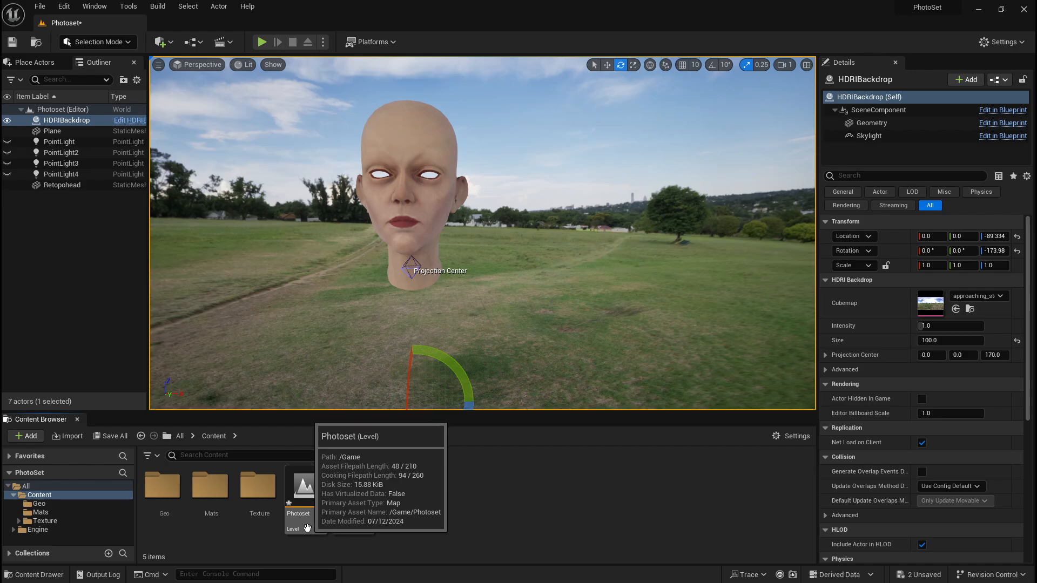
# Look through the project's Geo, Mats, Texture and Head folders and return to the Content folder
pyautogui.click(162, 491)
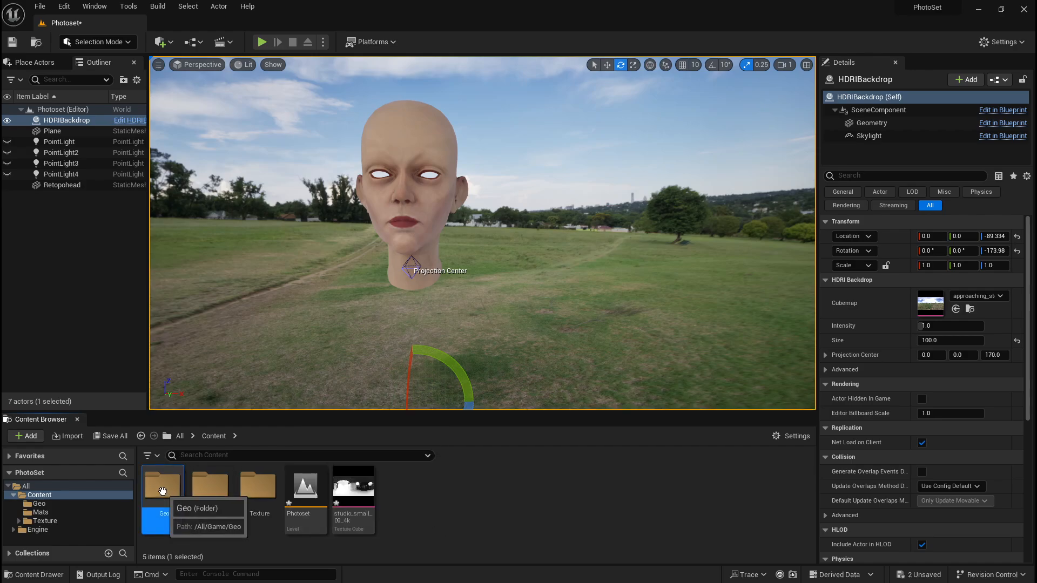
pyautogui.doubleClick(162, 491)
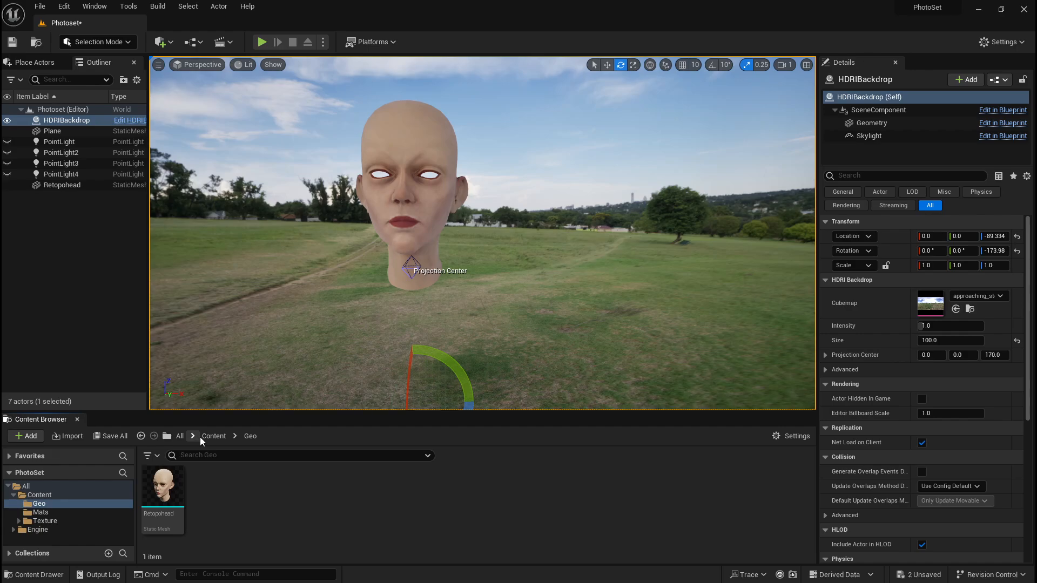
pyautogui.click(214, 436)
pyautogui.doubleClick(213, 486)
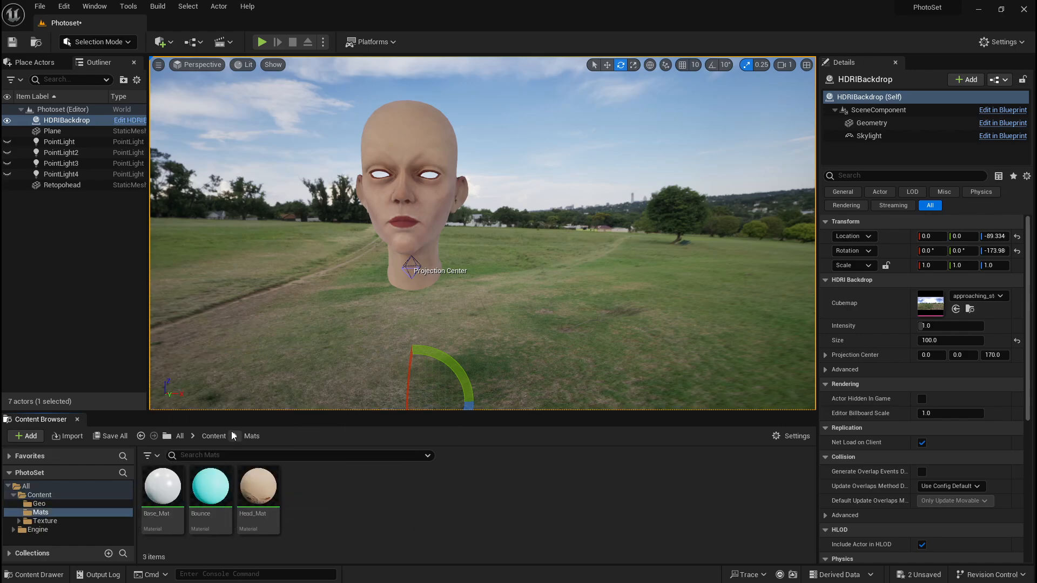
pyautogui.click(215, 436)
pyautogui.doubleClick(266, 489)
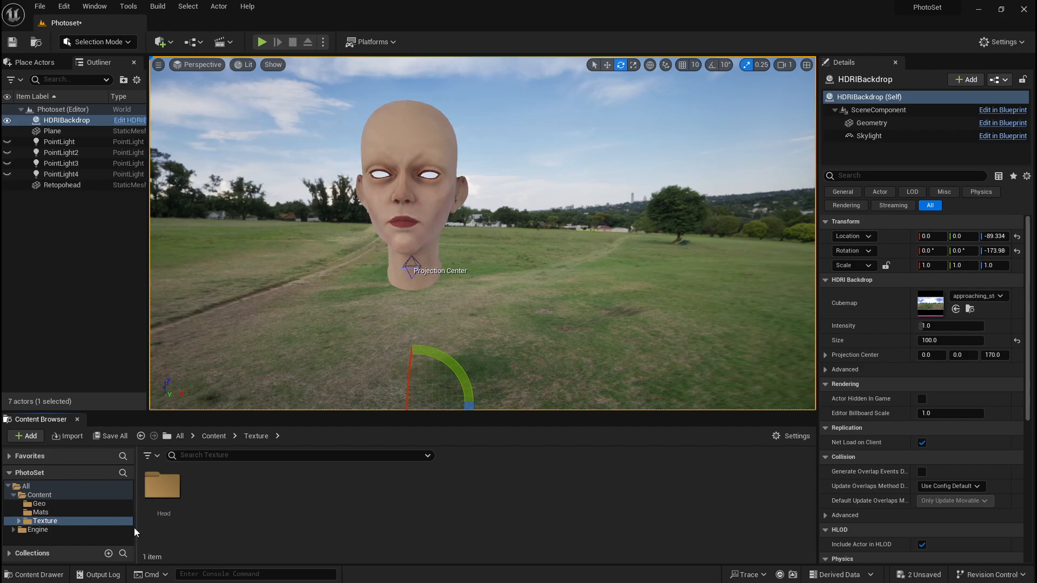
pyautogui.doubleClick(162, 486)
pyautogui.click(262, 436)
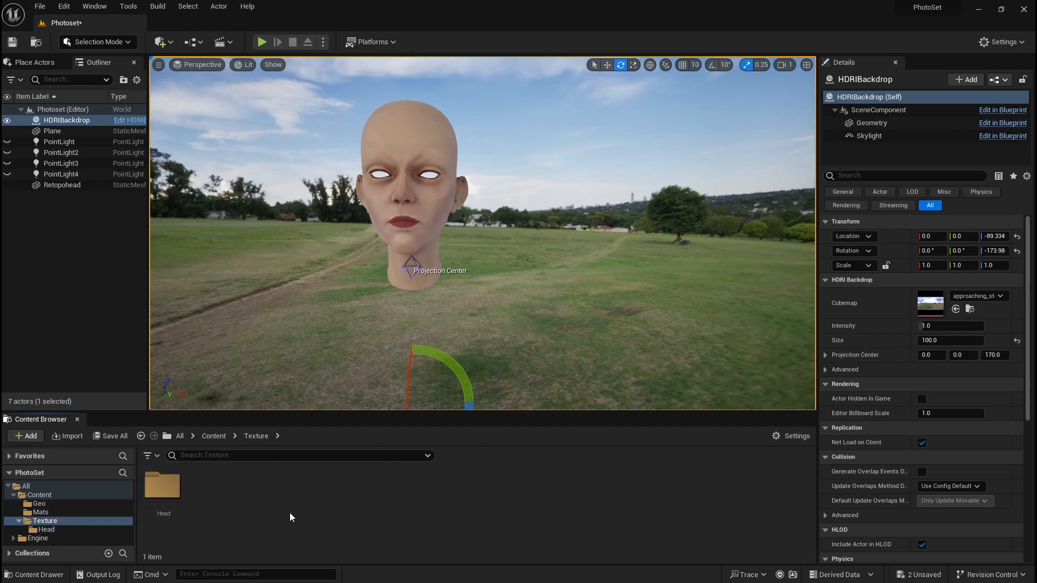
pyautogui.click(212, 437)
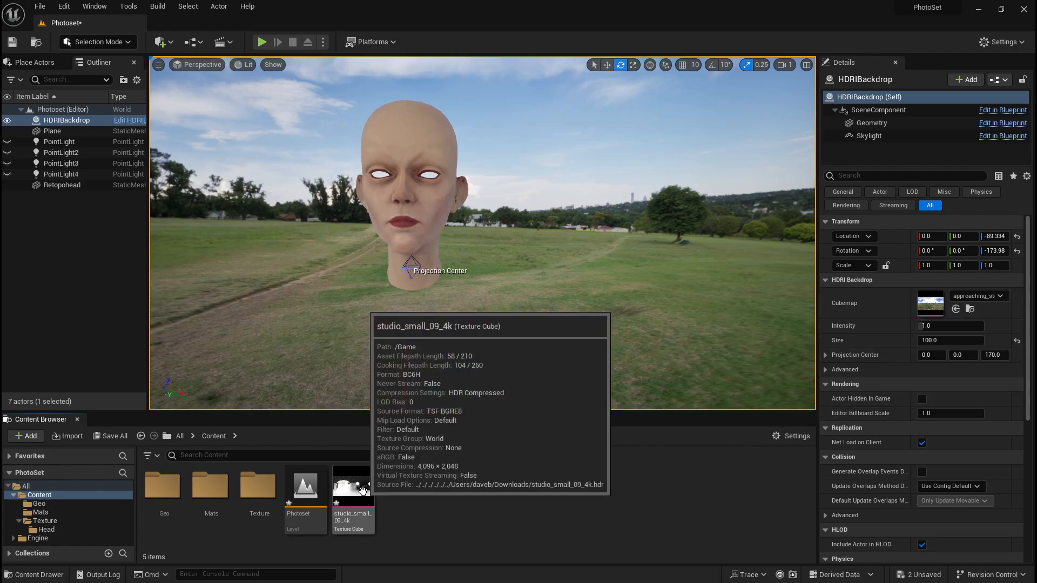
# Assign the studio_small_09_4k texture as the HDRI backdrop's cubemap and check the head's lighting from several angles
pyautogui.moveTo(363, 489); pyautogui.dragTo(937, 313)
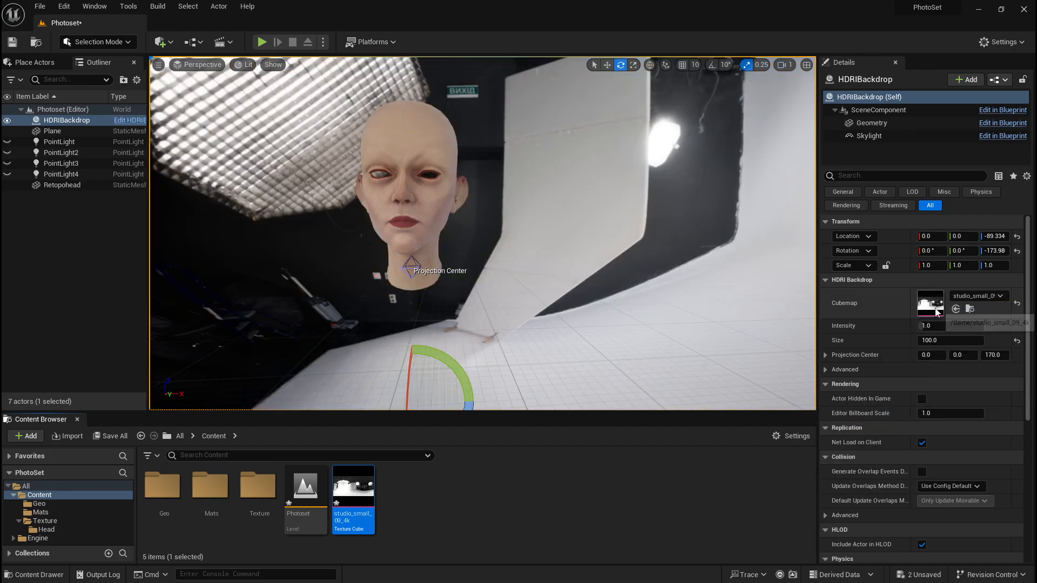
pyautogui.moveTo(450, 335); pyautogui.dragTo(492, 265, button='right')
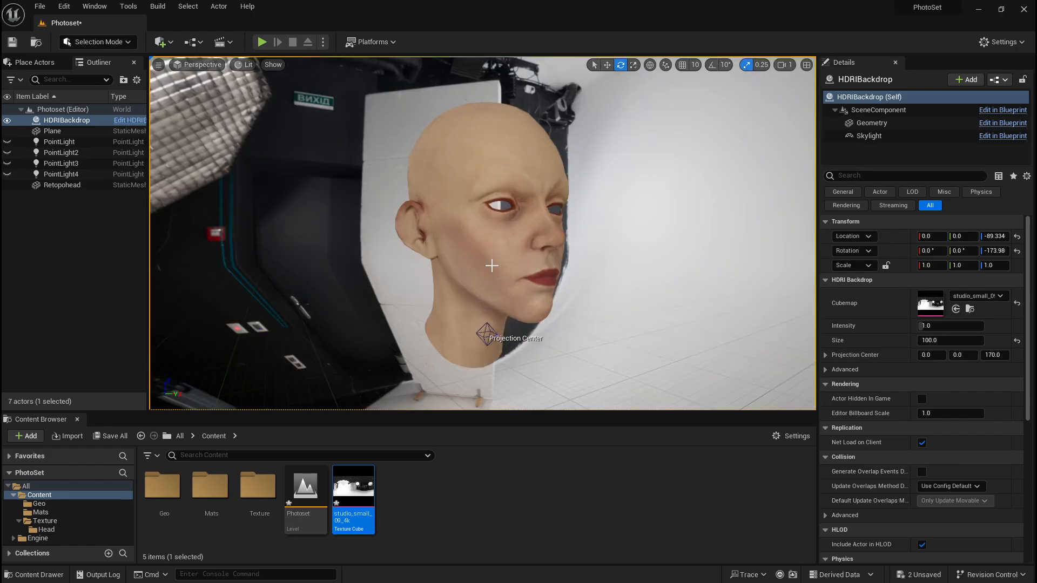
pyautogui.keyDown('alt'); pyautogui.moveTo(497, 275); pyautogui.dragTo(432, 273); pyautogui.keyUp('alt')
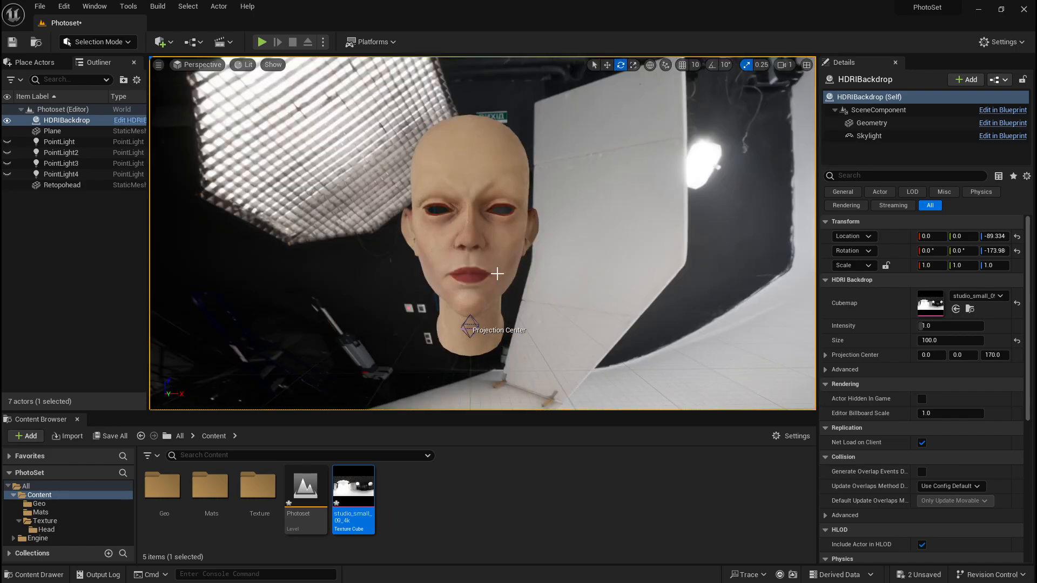
# Switch the backdrop's cubemap to circus_maximus_2_4k and view the head against it from the side
pyautogui.click(939, 313)
pyautogui.scroll(-1, 912, 471)
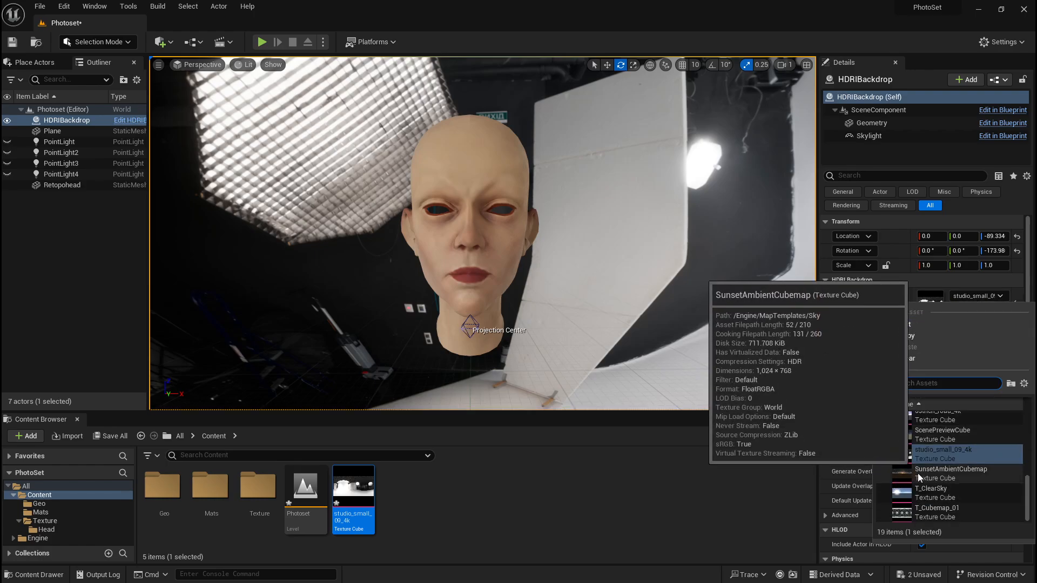
pyautogui.scroll(5, 908, 508)
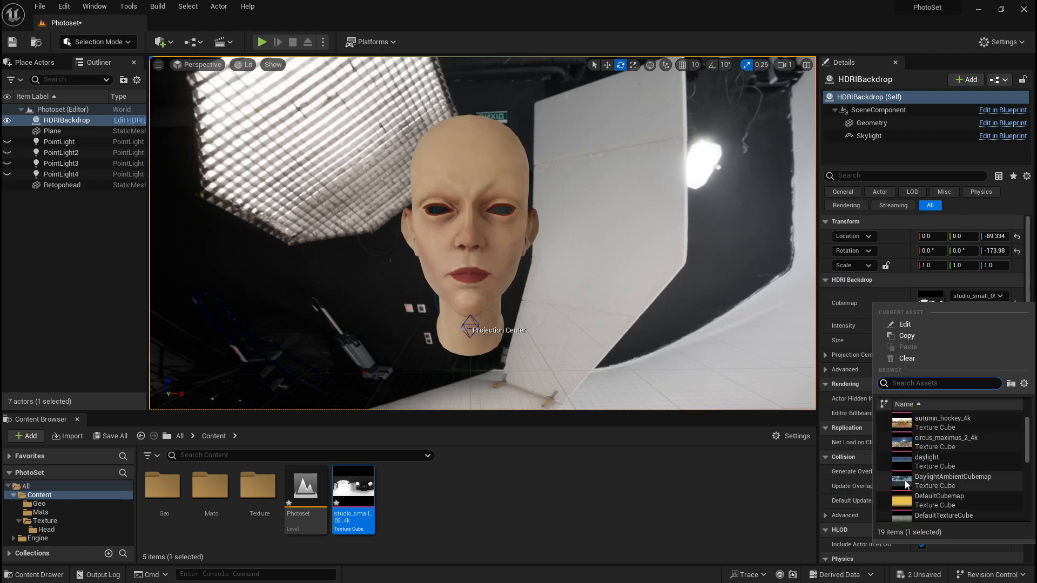
pyautogui.click(905, 448)
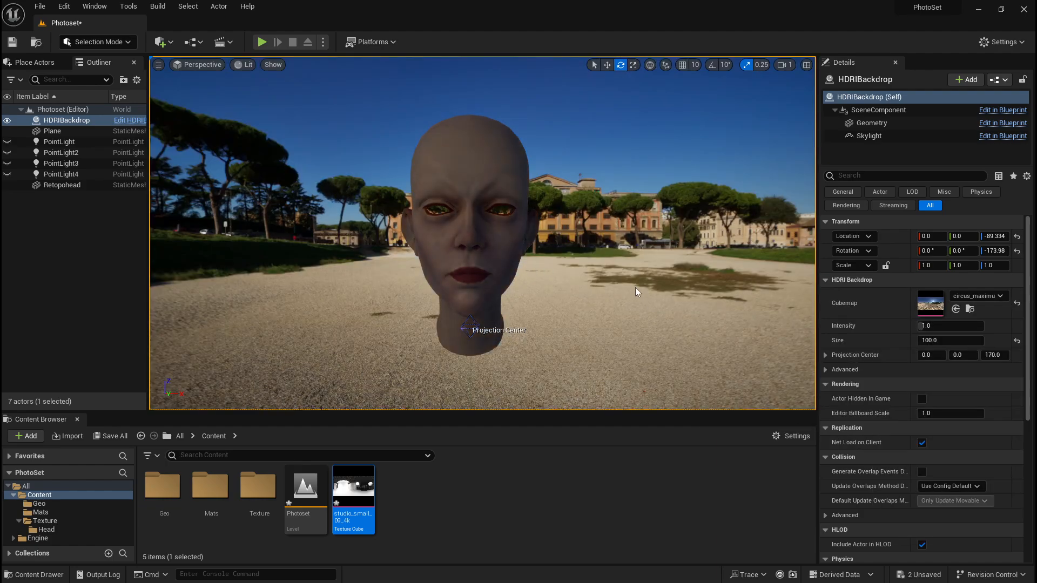
pyautogui.moveTo(636, 290); pyautogui.dragTo(697, 294, button='right')
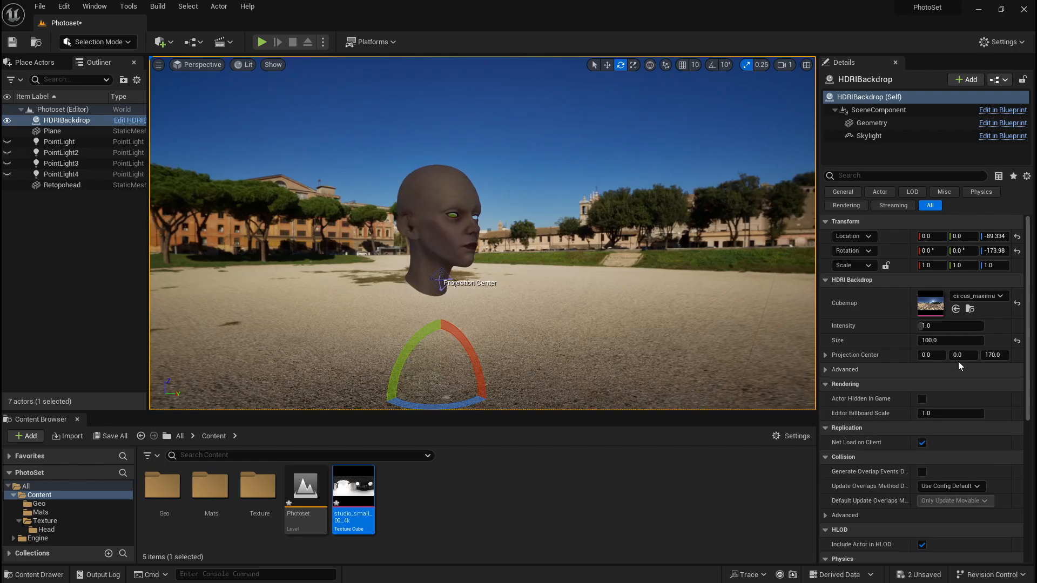
# Try the autumn_hockey_4k cubemap on the backdrop, followed by approaching_storm_4k
pyautogui.click(978, 296)
pyautogui.click(935, 437)
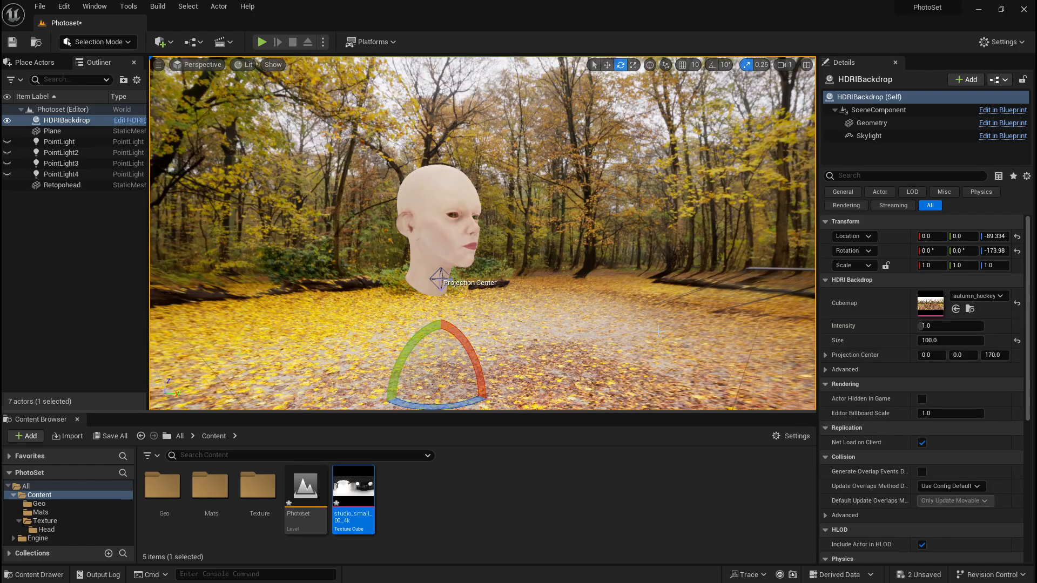
pyautogui.click(965, 297)
pyautogui.click(934, 421)
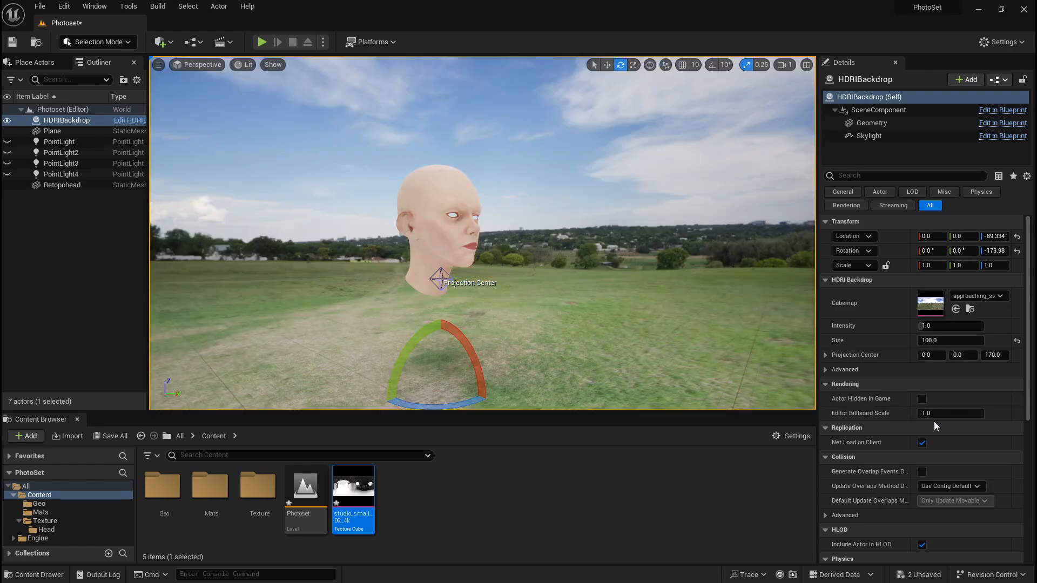
# Try the daylight cubemap on the backdrop, followed by DaylightAmbientCubemap
pyautogui.click(978, 296)
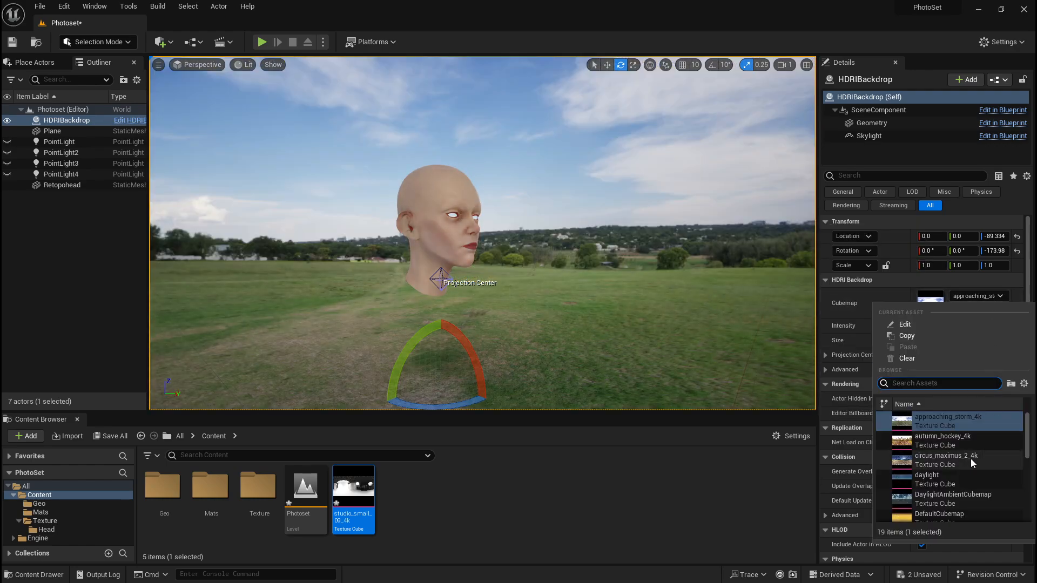
pyautogui.click(955, 475)
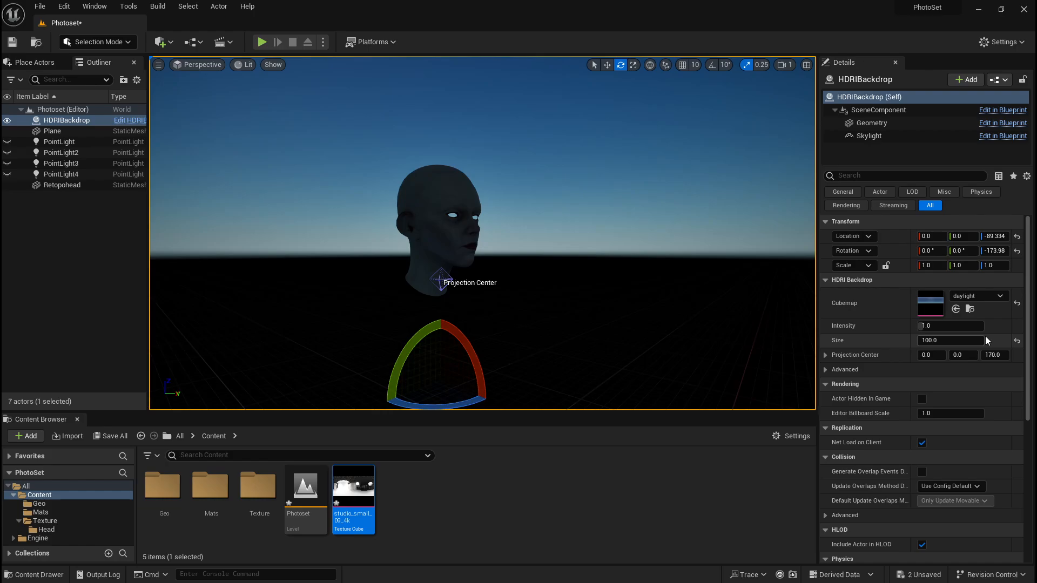
pyautogui.click(985, 295)
pyautogui.click(952, 494)
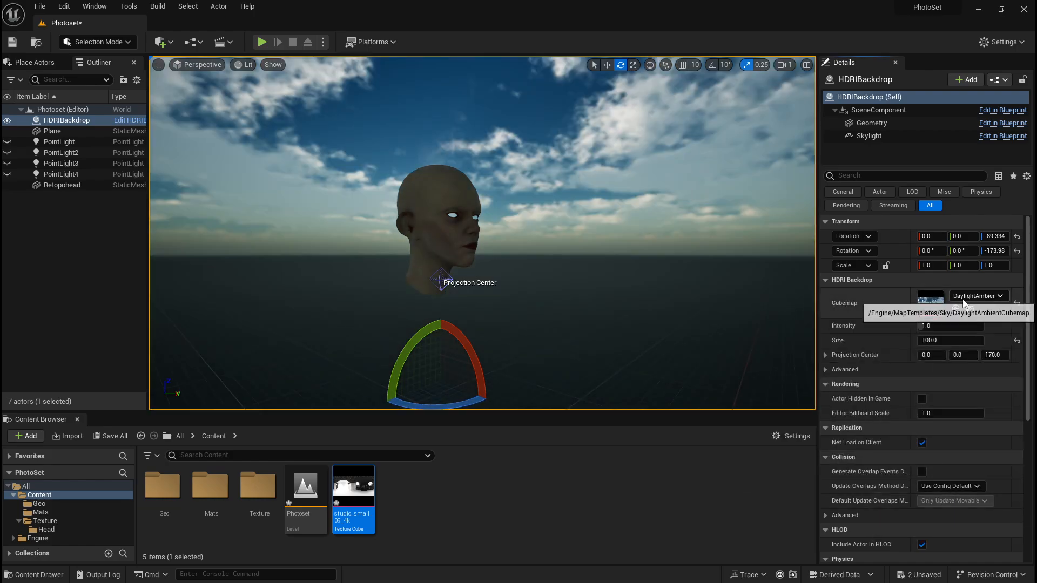
# Try the DefaultTextureCube and Desert_Outer_HDR cubemaps on the backdrop and look around the head with each
pyautogui.click(978, 296)
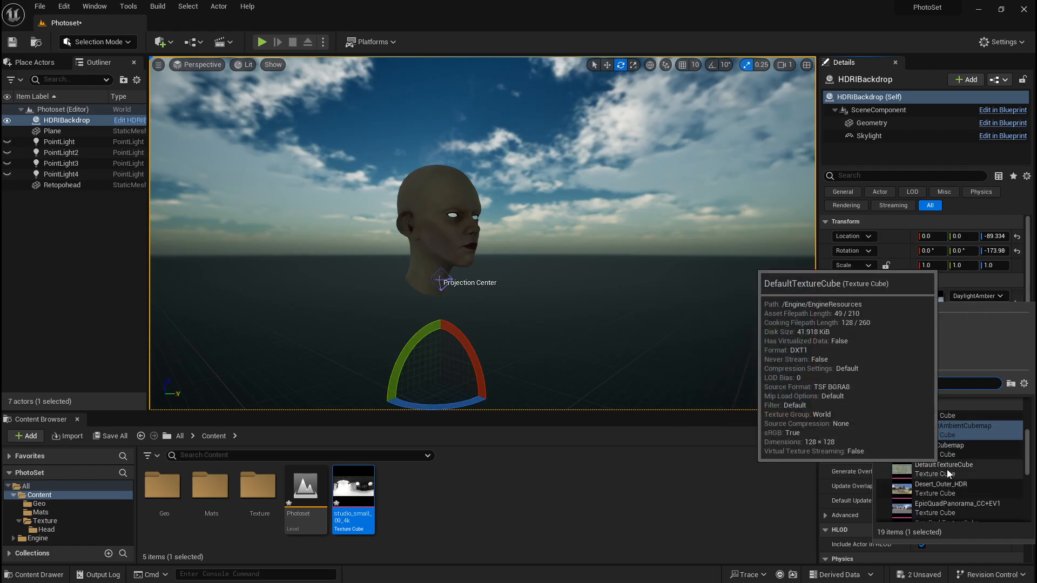
pyautogui.click(943, 468)
pyautogui.moveTo(637, 291); pyautogui.dragTo(616, 291, button='right')
pyautogui.click(994, 299)
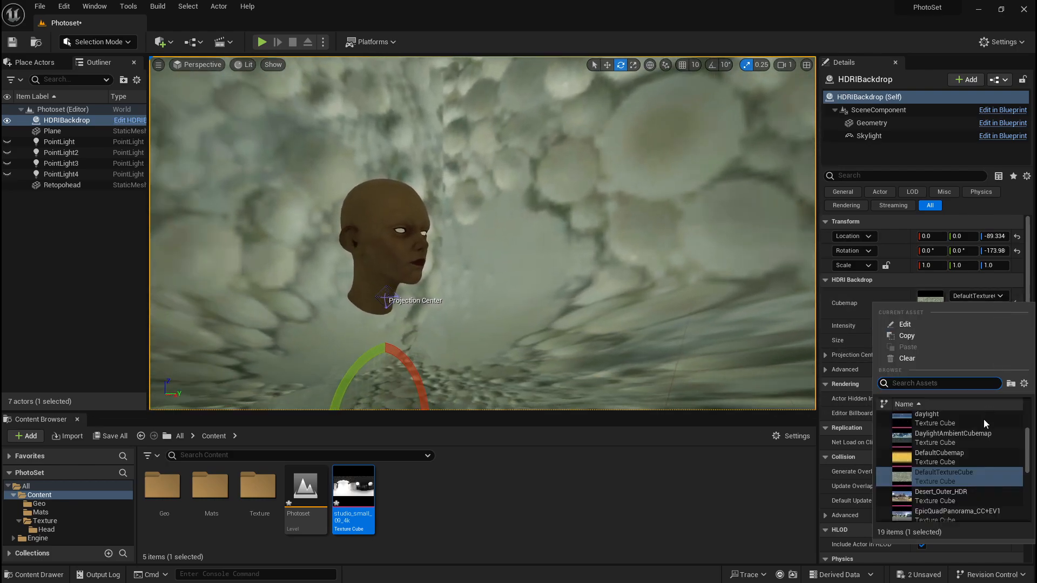
pyautogui.click(954, 500)
pyautogui.moveTo(692, 363); pyautogui.dragTo(572, 324, button='right')
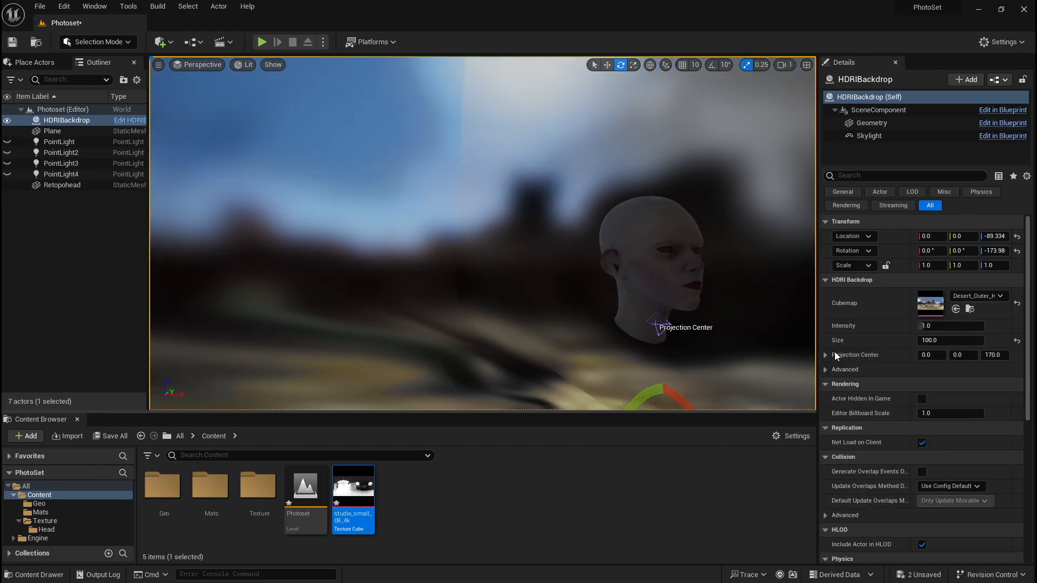
# Try the EpicQuadPanorama_CC+EV1 cubemap on the backdrop and view the head close up
pyautogui.click(1000, 297)
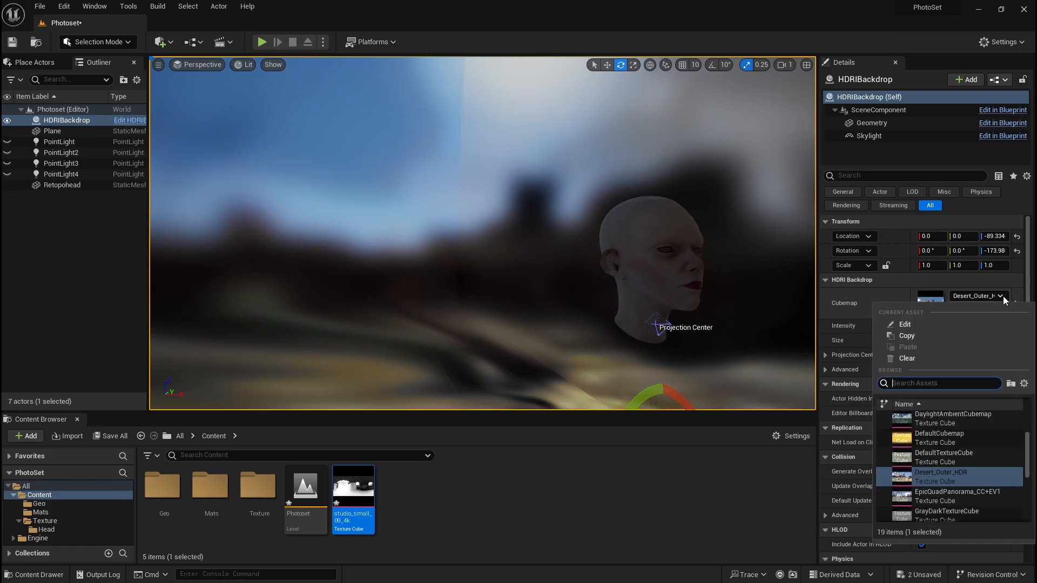
pyautogui.click(946, 496)
pyautogui.moveTo(702, 313); pyautogui.dragTo(278, 343, button='right')
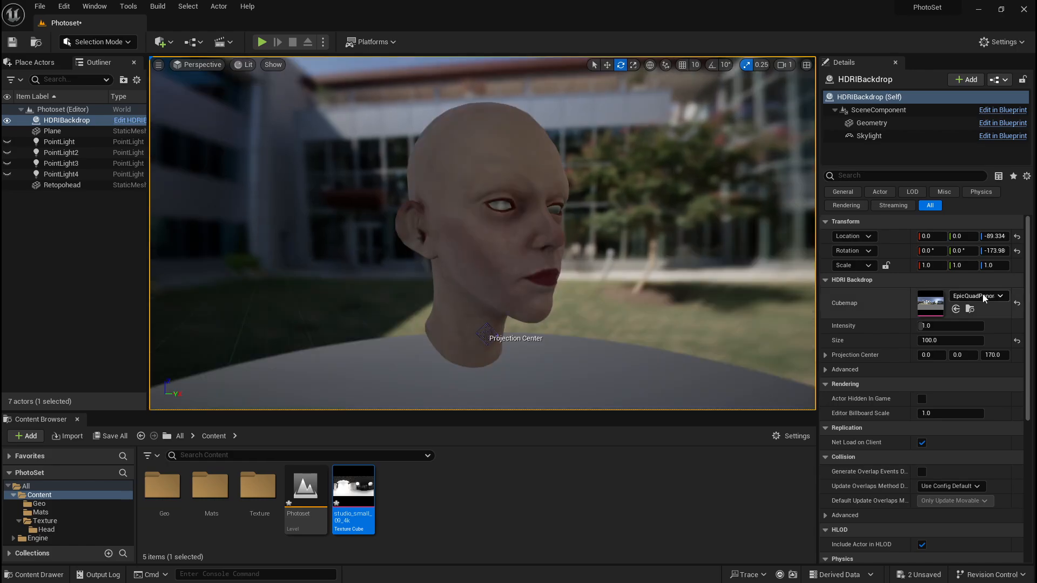
# Set the backdrop's cubemap to approaching_storm_4k and its intensity to 0.5
pyautogui.click(962, 296)
pyautogui.scroll(5, 950, 440)
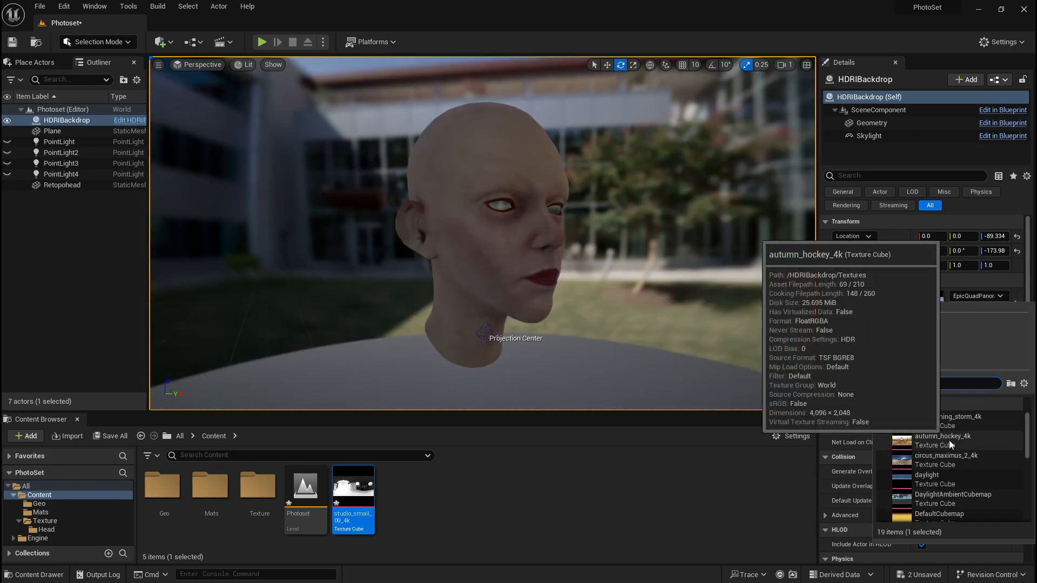
pyautogui.click(922, 424)
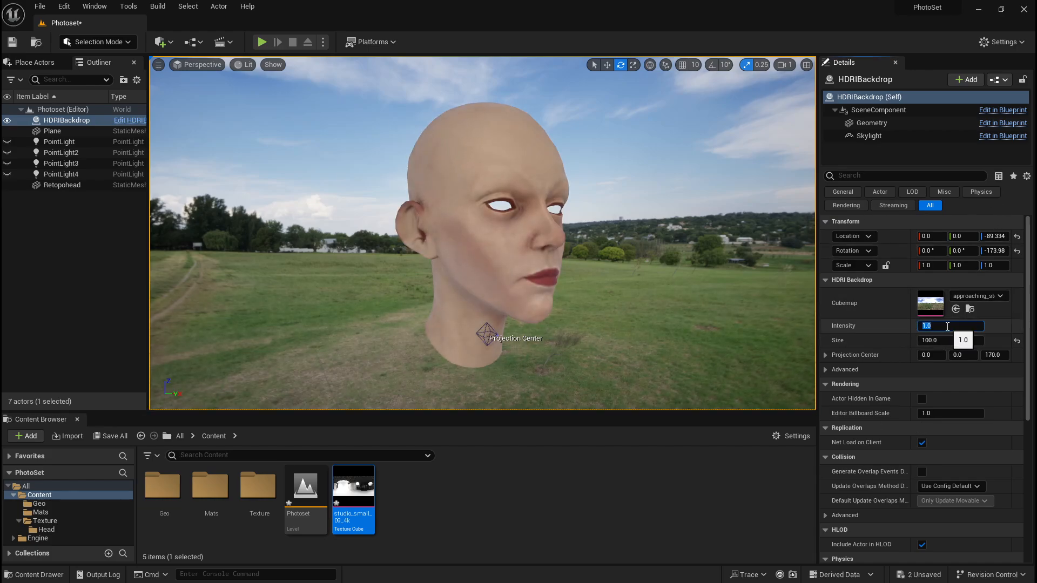
pyautogui.write('.5')
pyautogui.press('Return')
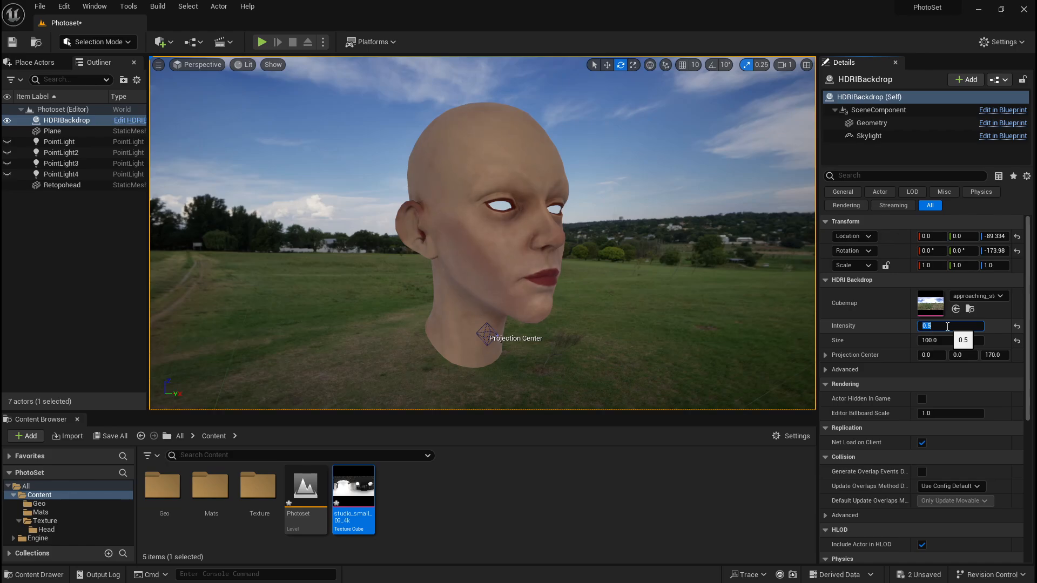
# Set the HDRI backdrop's intensity to 0.25 and show PointLight and PointLight4, leaving PointLight2 and PointLight3 hidden
pyautogui.write('0.25')
pyautogui.press('Return')
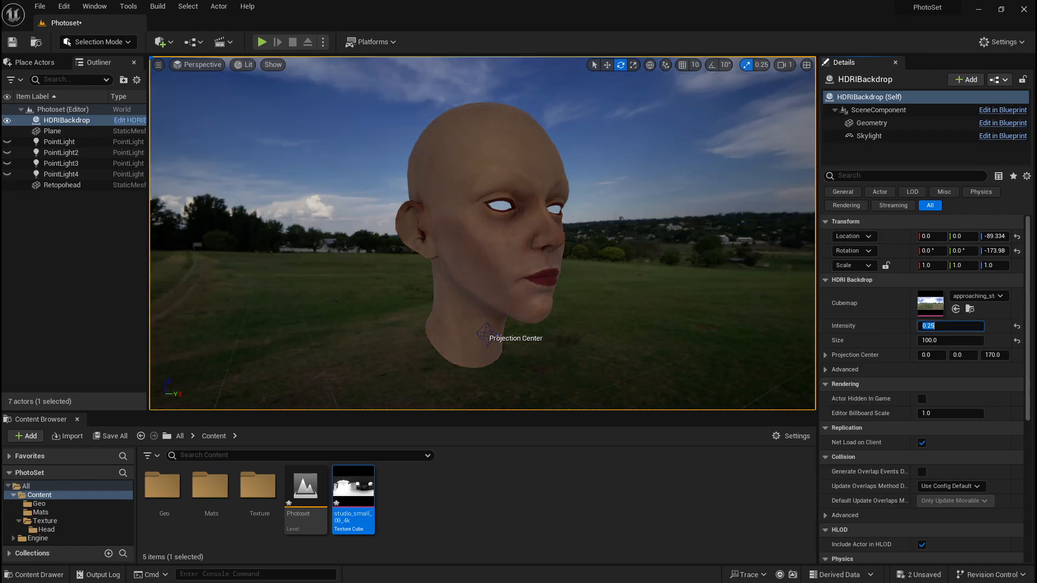
pyautogui.click(8, 144)
pyautogui.click(8, 155)
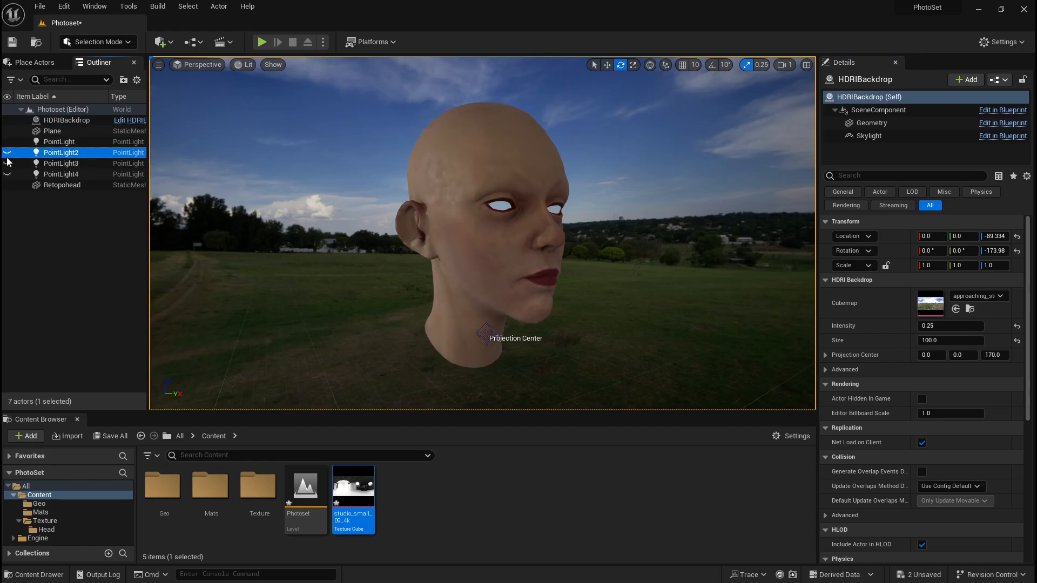
pyautogui.click(8, 174)
pyautogui.click(11, 167)
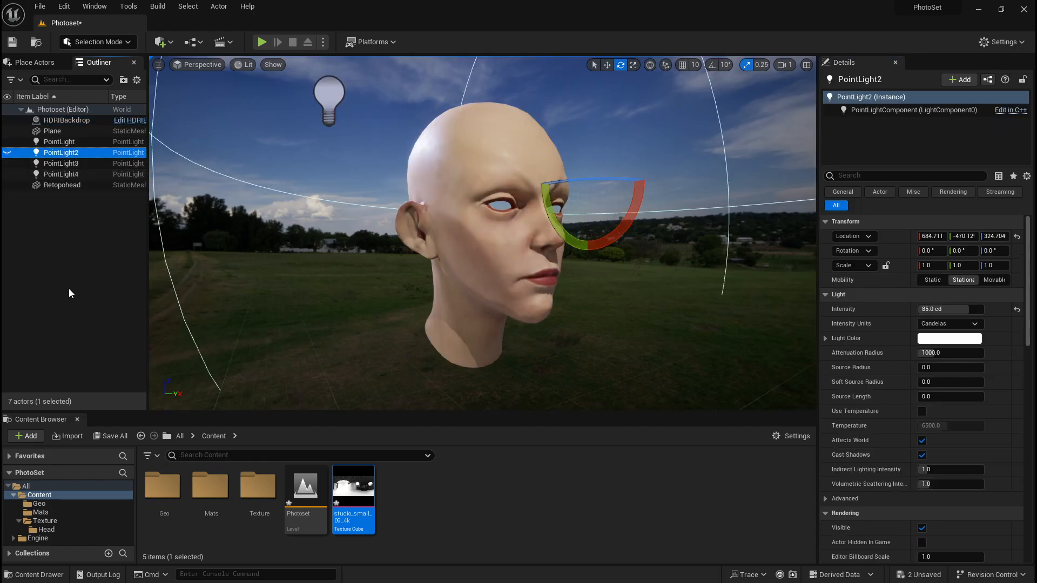
pyautogui.click(12, 168)
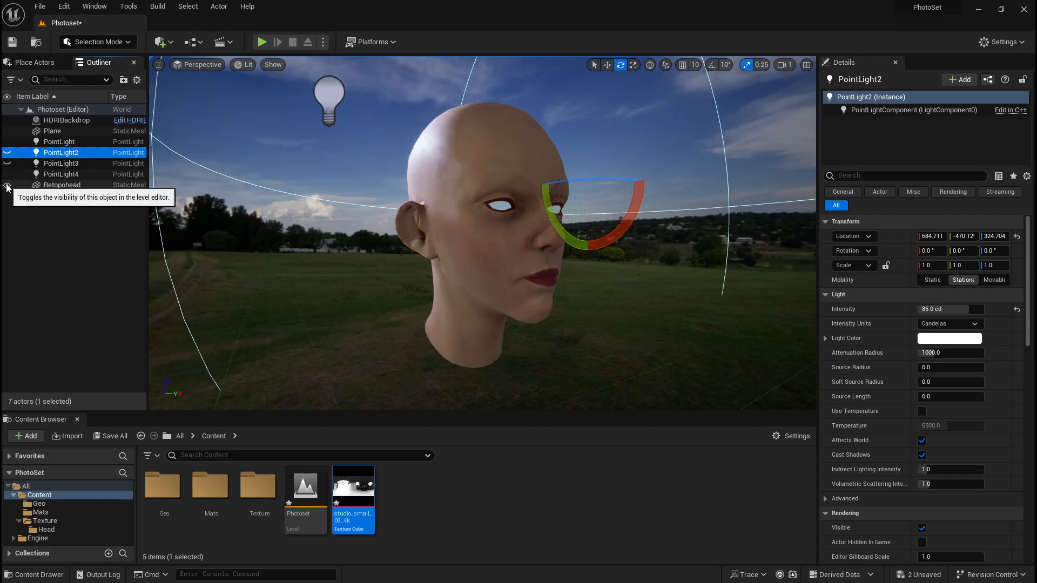
pyautogui.click(6, 176)
pyautogui.click(6, 175)
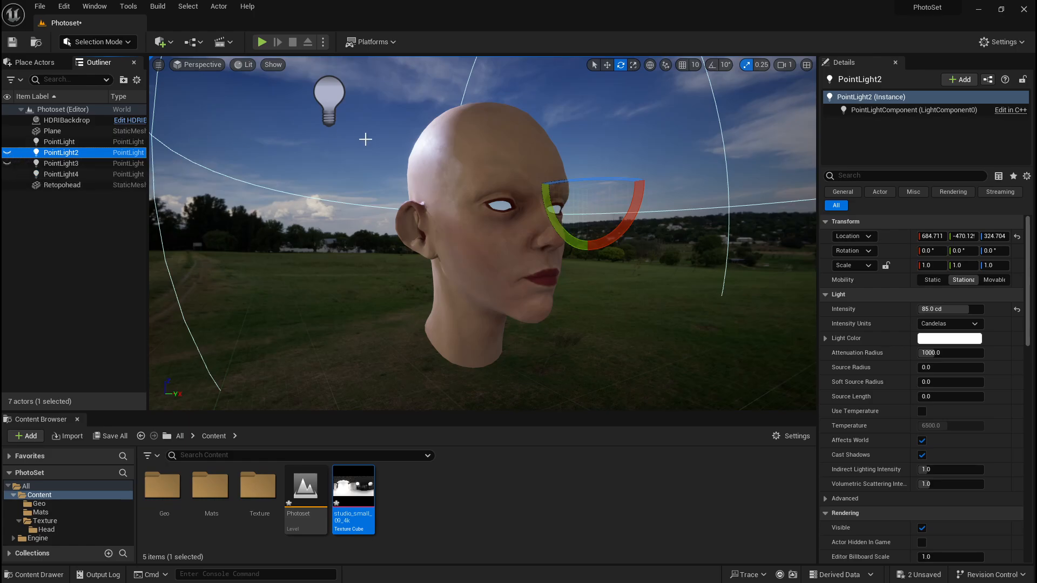
# Hide the editor icons with Game View and view the head from its other side
pyautogui.click(350, 133)
pyautogui.press('g')
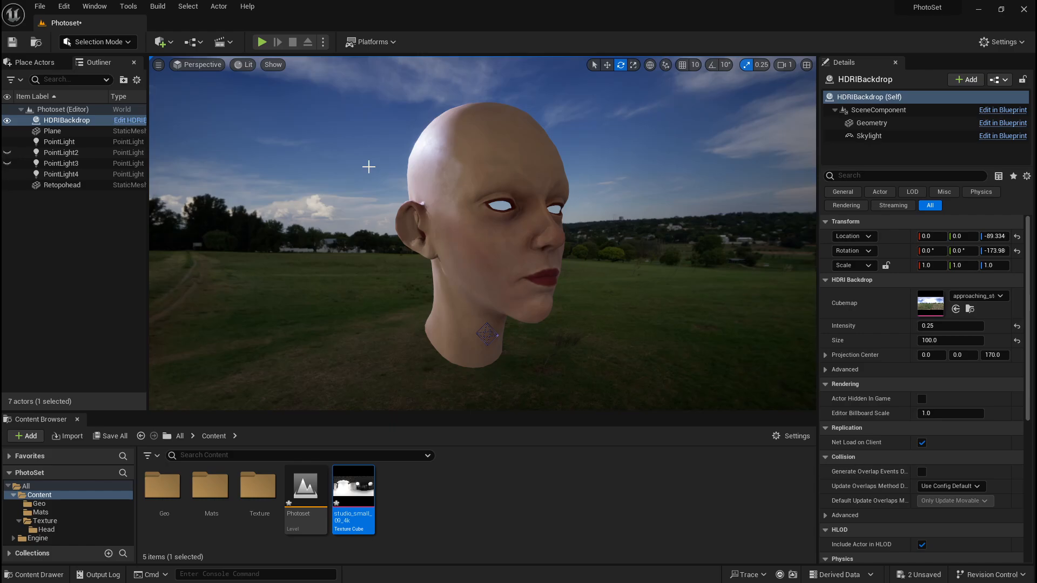
pyautogui.click(462, 266)
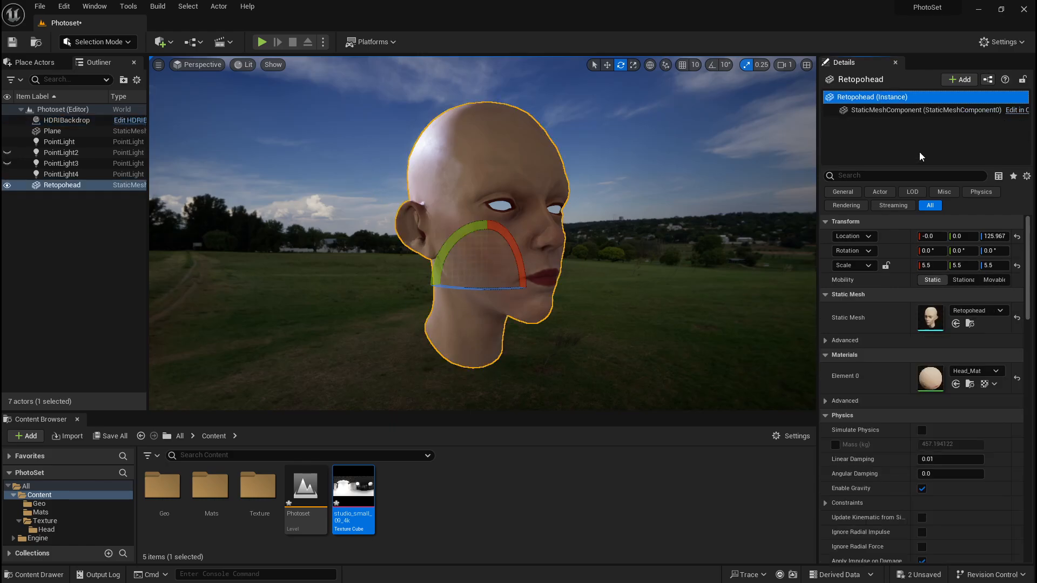
pyautogui.press('Escape')
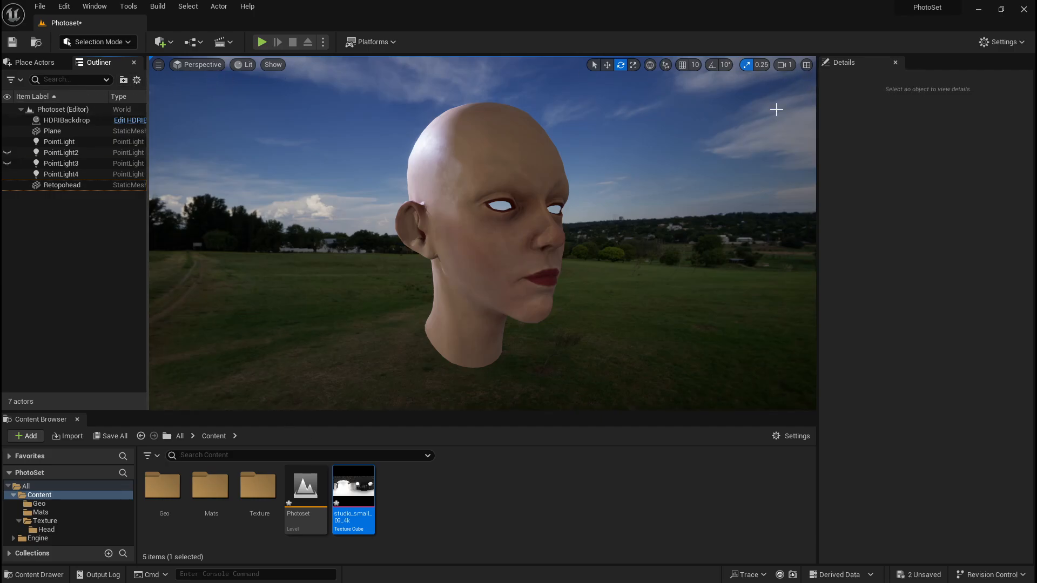
pyautogui.click(702, 237)
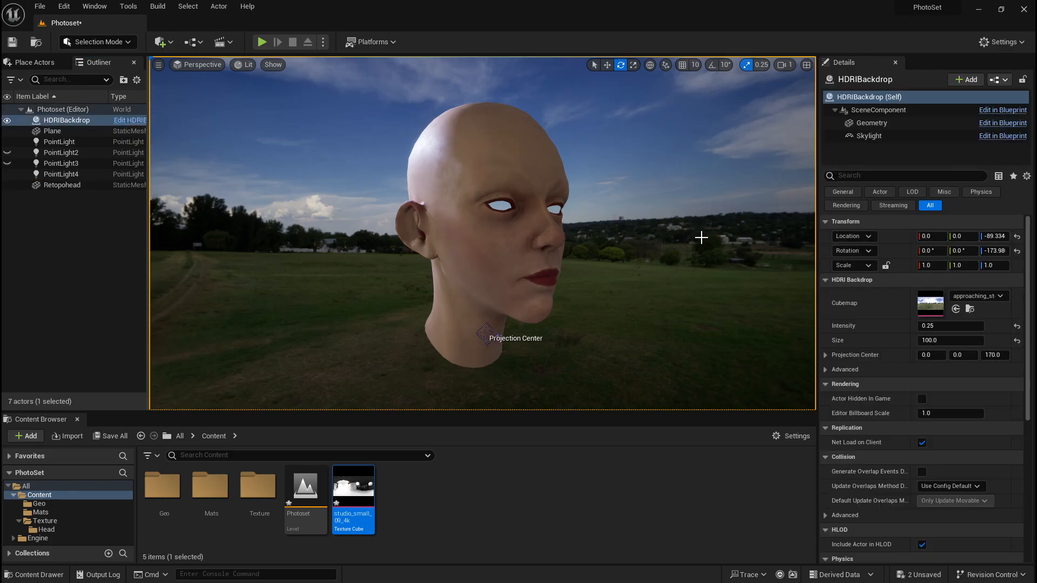
pyautogui.keyDown('alt'); pyautogui.moveTo(701, 237); pyautogui.dragTo(545, 238); pyautogui.keyUp('alt')
pyautogui.click(106, 242)
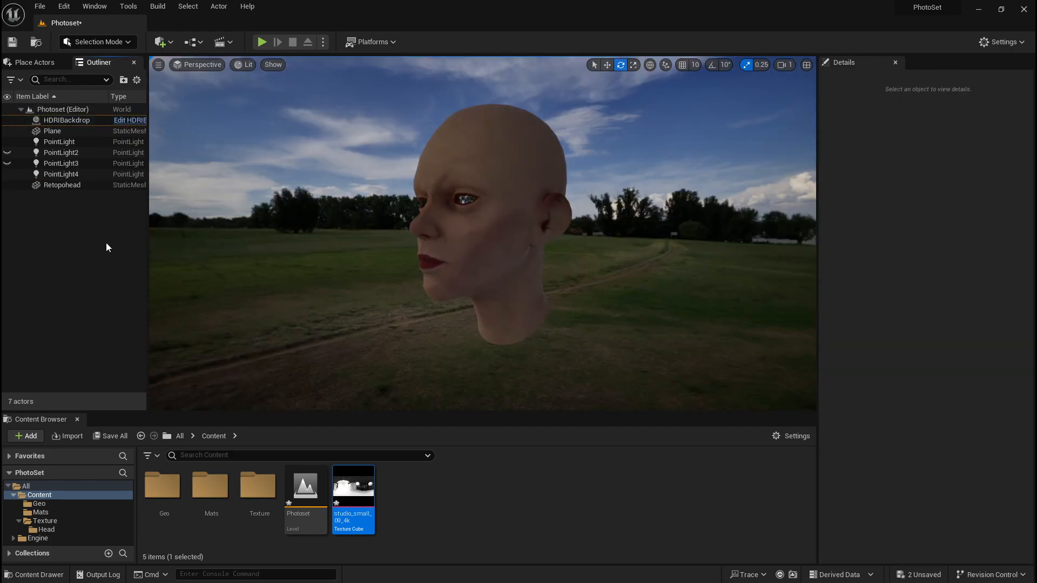
pyautogui.click(486, 188)
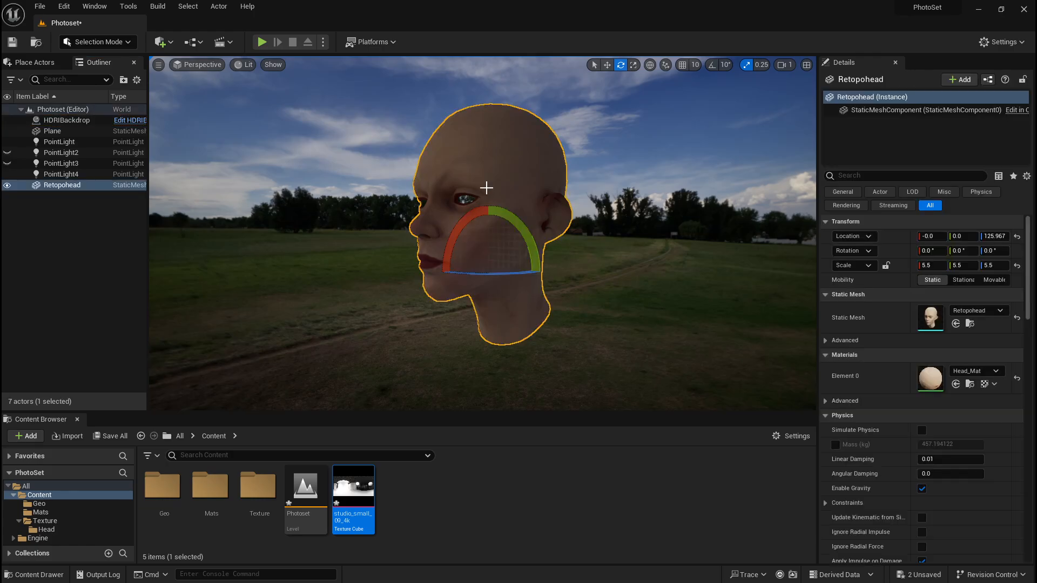
# Show PointLight3 and compare the head with and without PointLight2, leaving PointLight2 hidden
pyautogui.click(6, 154)
pyautogui.click(3, 163)
pyautogui.click(4, 165)
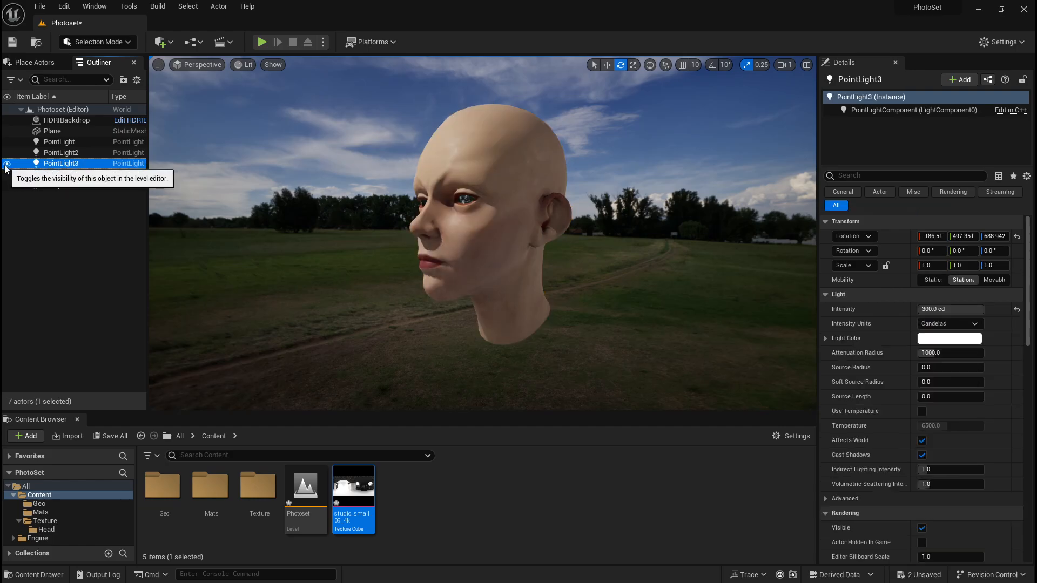
pyautogui.click(7, 153)
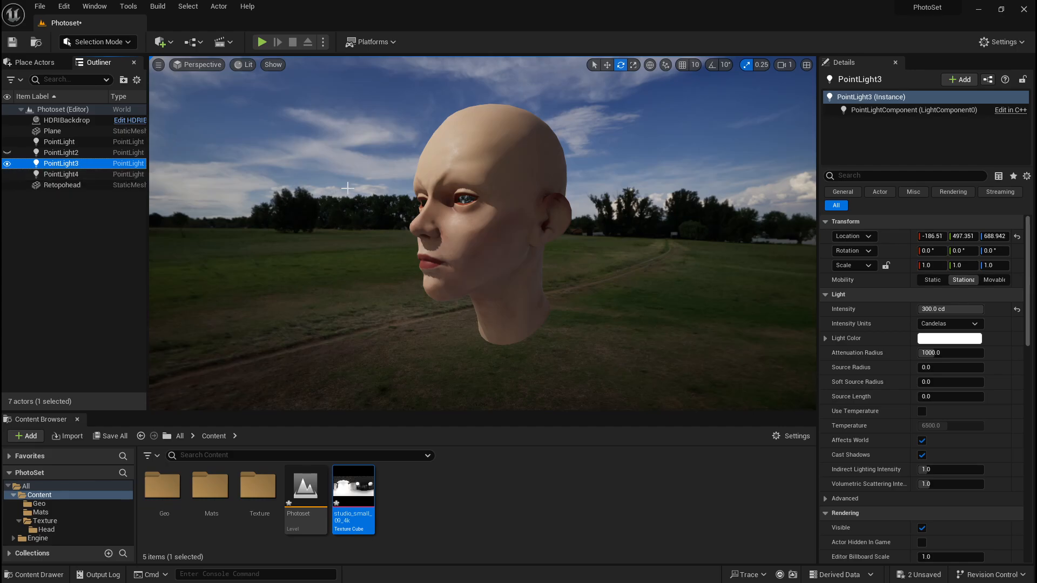
pyautogui.click(587, 204)
pyautogui.keyDown('alt'); pyautogui.moveTo(709, 230); pyautogui.dragTo(706, 232); pyautogui.keyUp('alt')
pyautogui.click(7, 153)
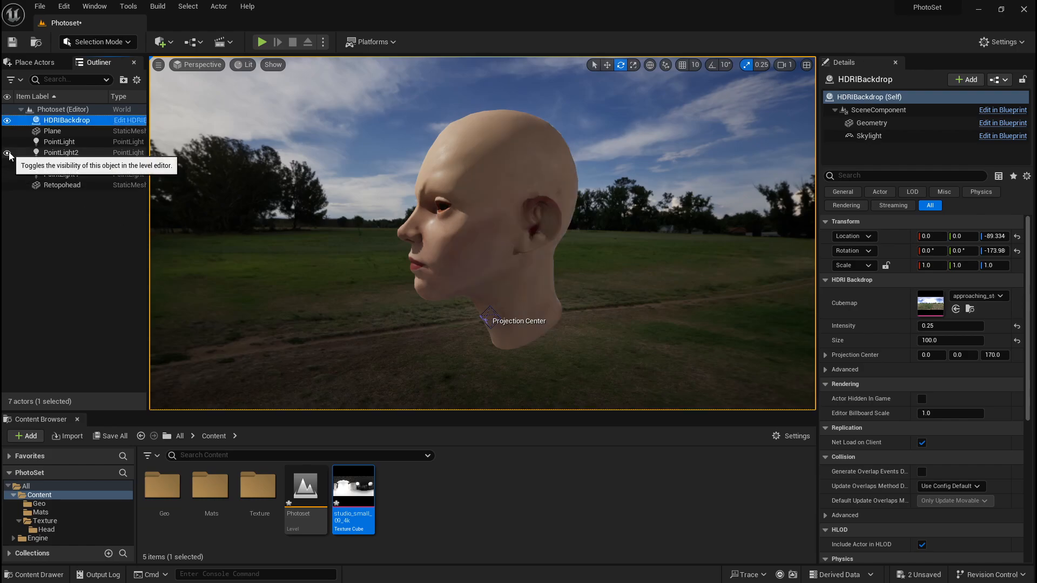
pyautogui.click(13, 155)
pyautogui.click(8, 152)
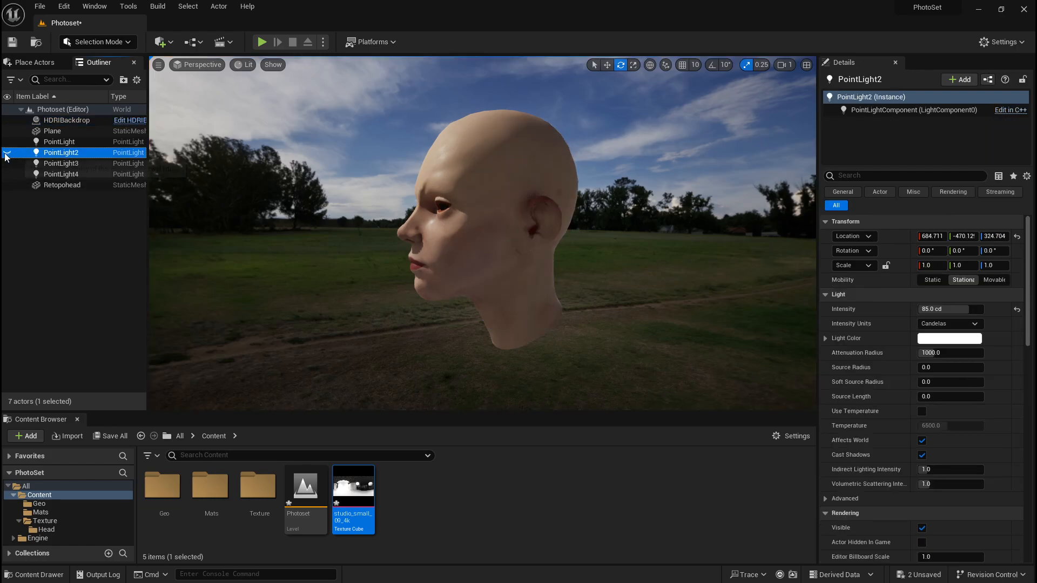
# Set the HDRI backdrop's intensity to 1 and clear the selection
pyautogui.click(57, 120)
pyautogui.click(955, 326)
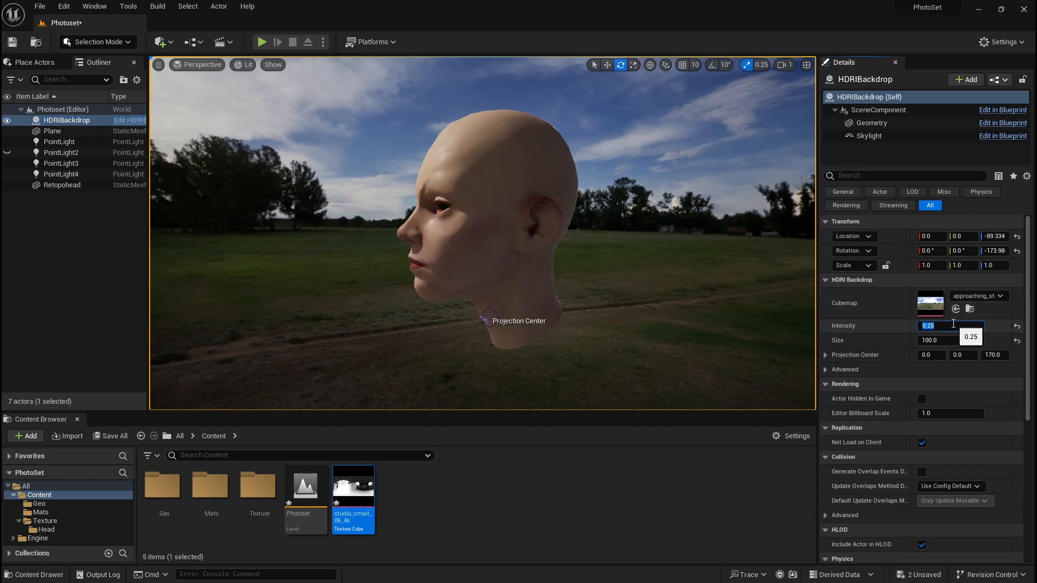
pyautogui.write('1')
pyautogui.press('Return')
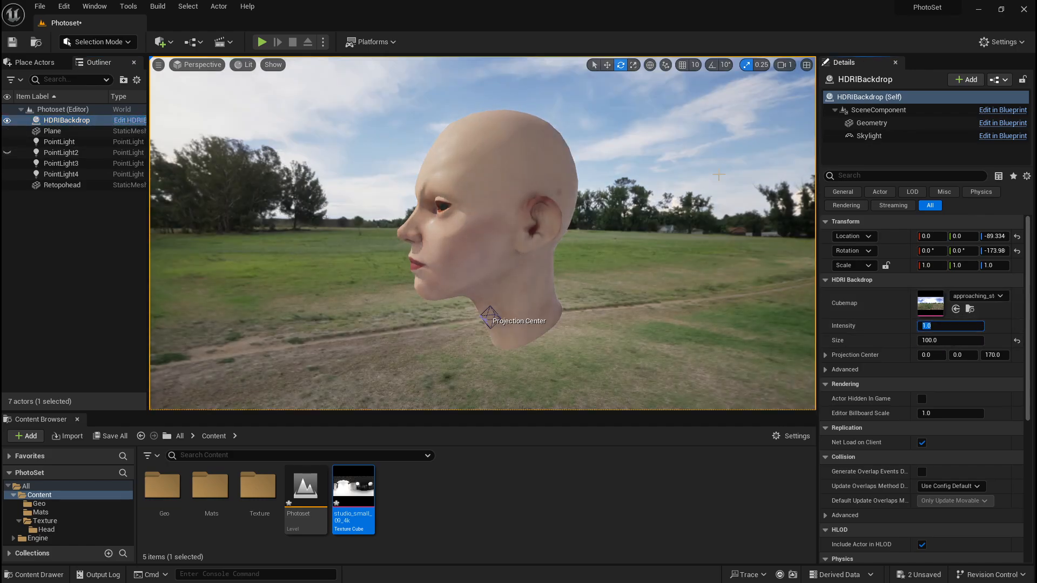
pyautogui.click(86, 246)
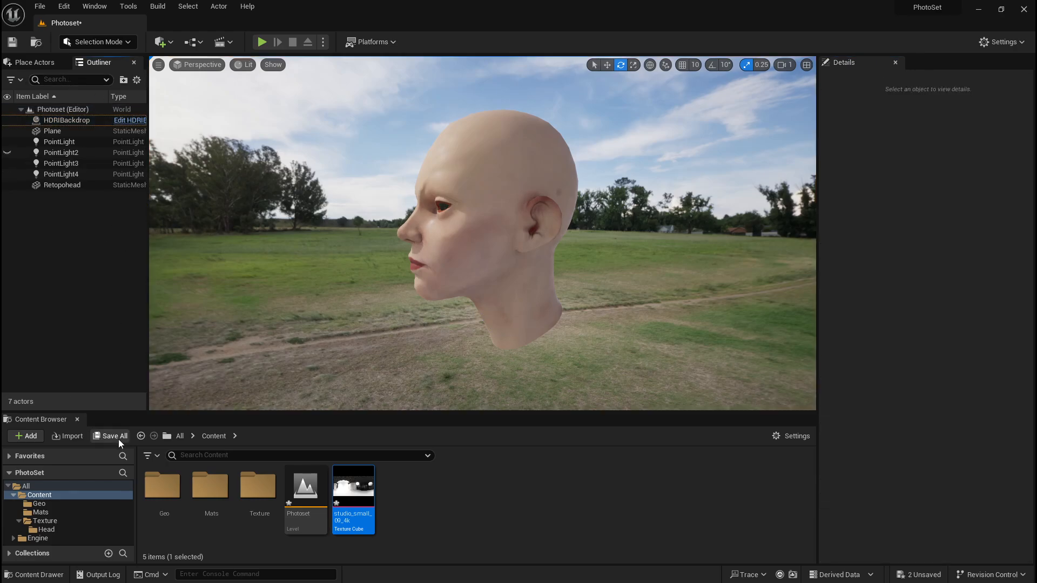
# Enlarge the viewport by shrinking the Content Browser and Outliner areas
pyautogui.moveTo(229, 412); pyautogui.dragTo(231, 488)
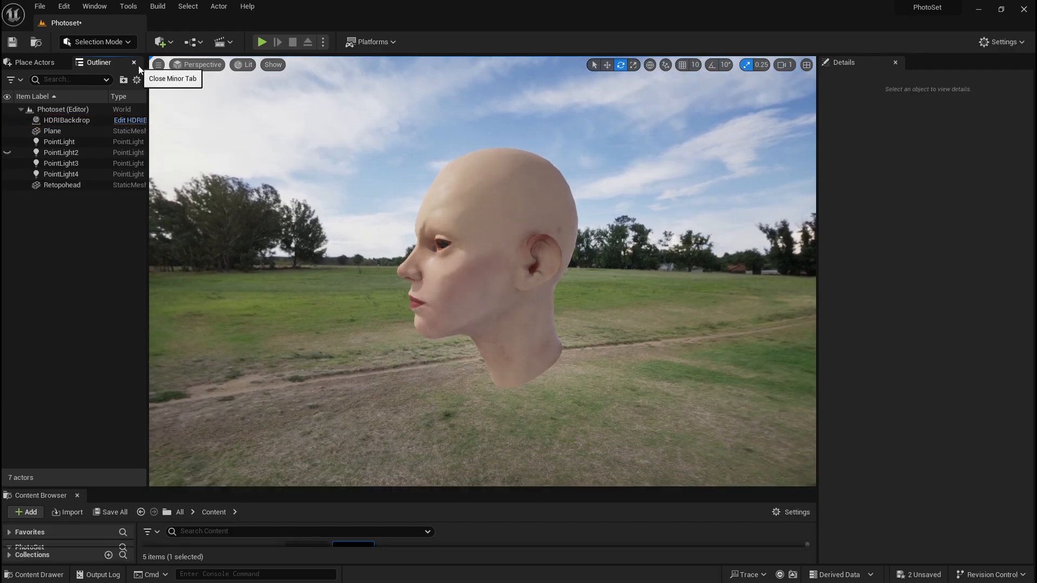
pyautogui.moveTo(147, 77); pyautogui.dragTo(19, 81)
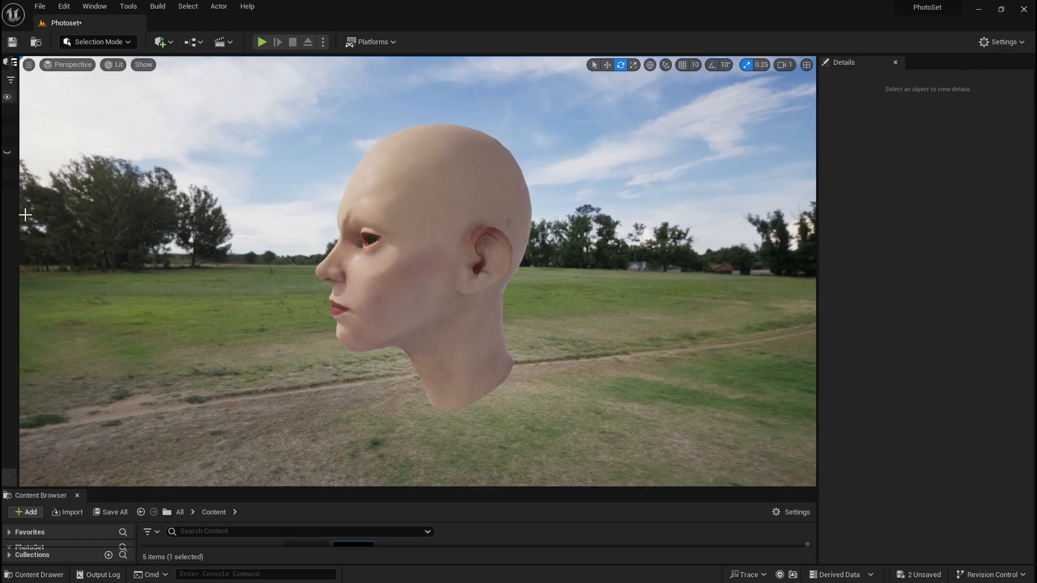
pyautogui.moveTo(20, 211); pyautogui.dragTo(12, 283)
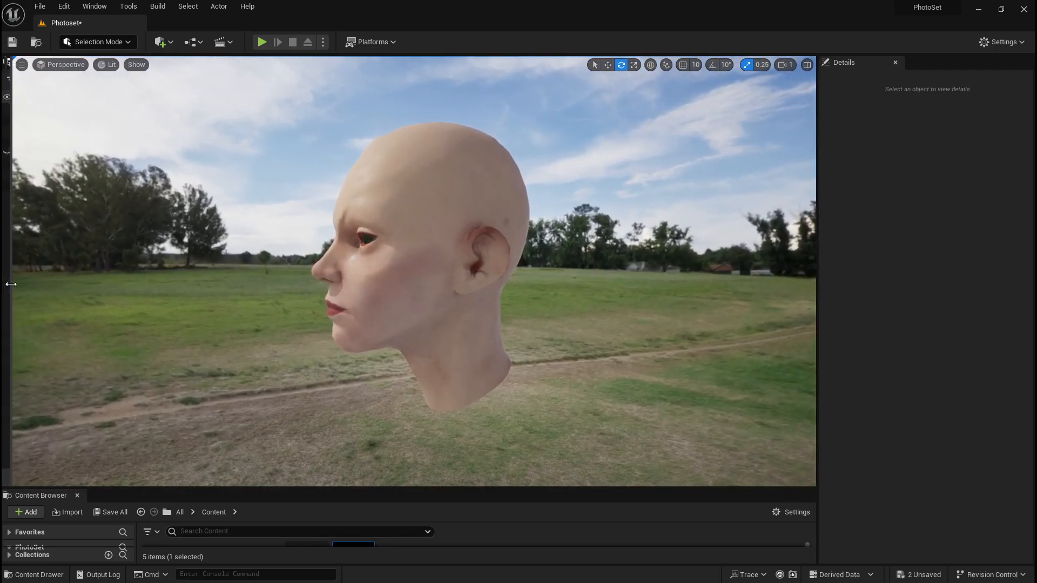
# Try the four-view viewport layout and return to the single perspective view
pyautogui.click(38, 86)
pyautogui.click(52, 66)
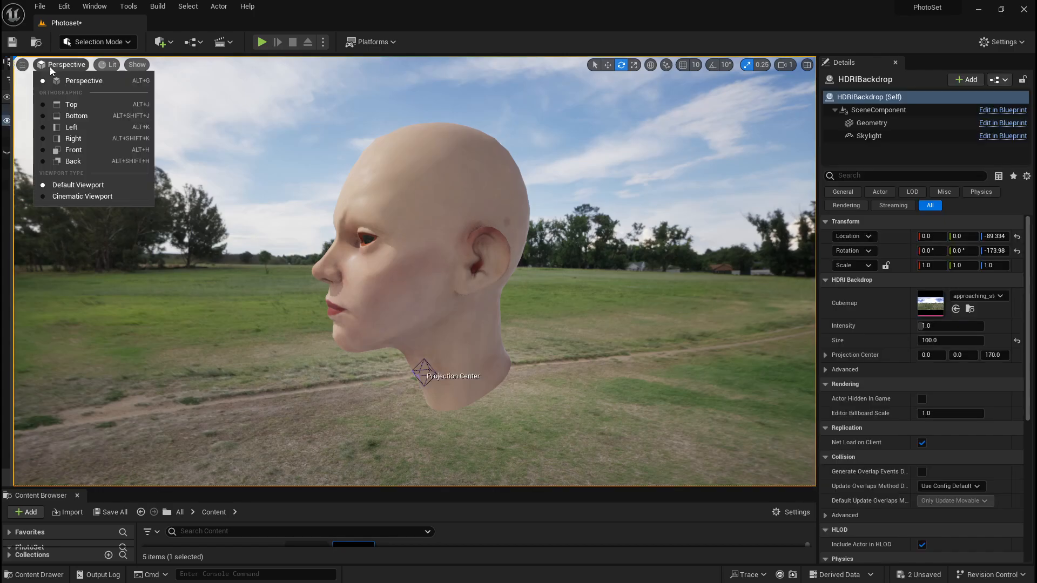
pyautogui.click(23, 65)
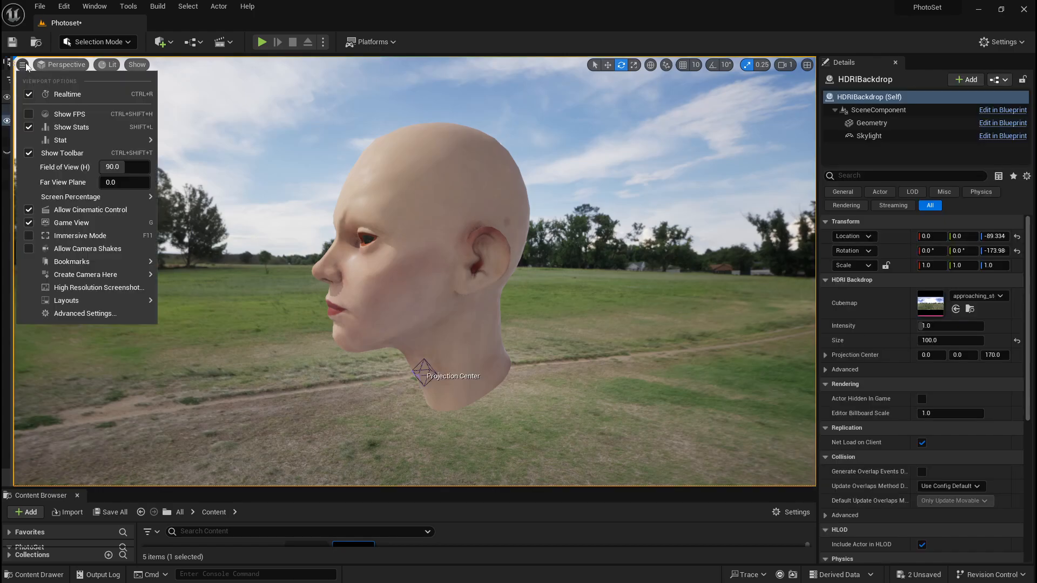
pyautogui.click(138, 65)
pyautogui.click(1017, 46)
pyautogui.click(1017, 47)
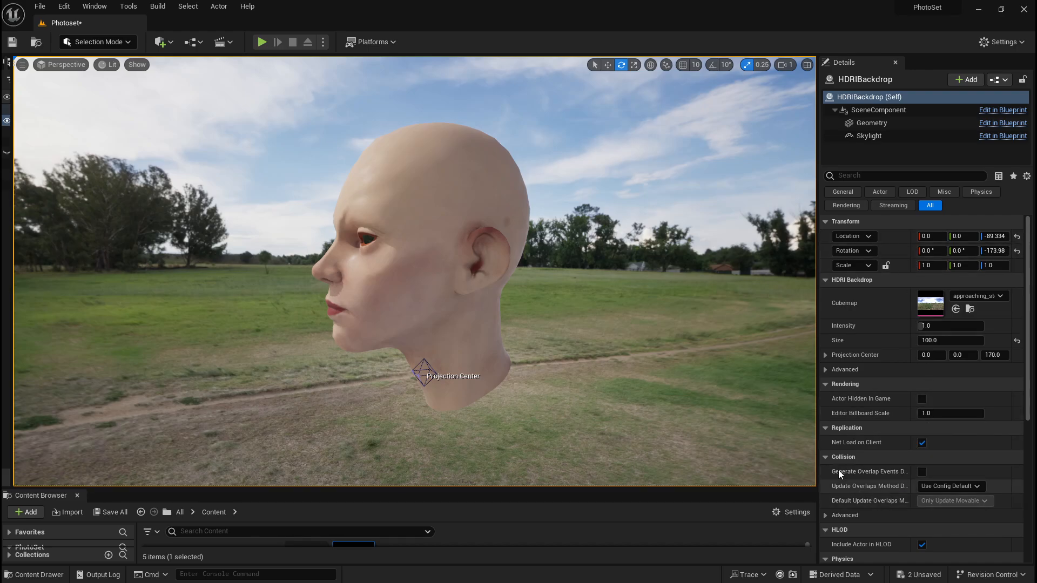
pyautogui.click(807, 65)
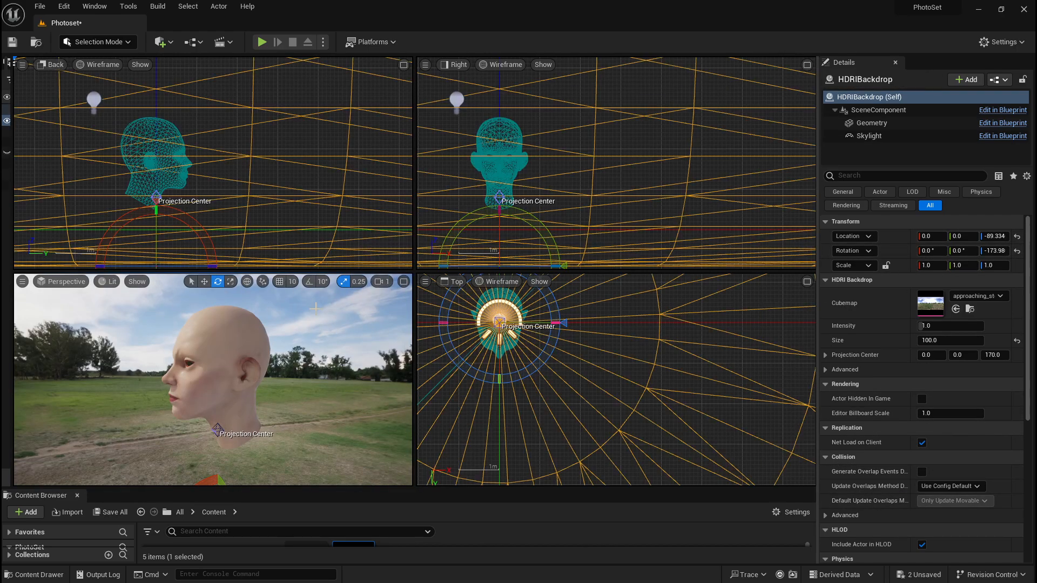
pyautogui.click(404, 281)
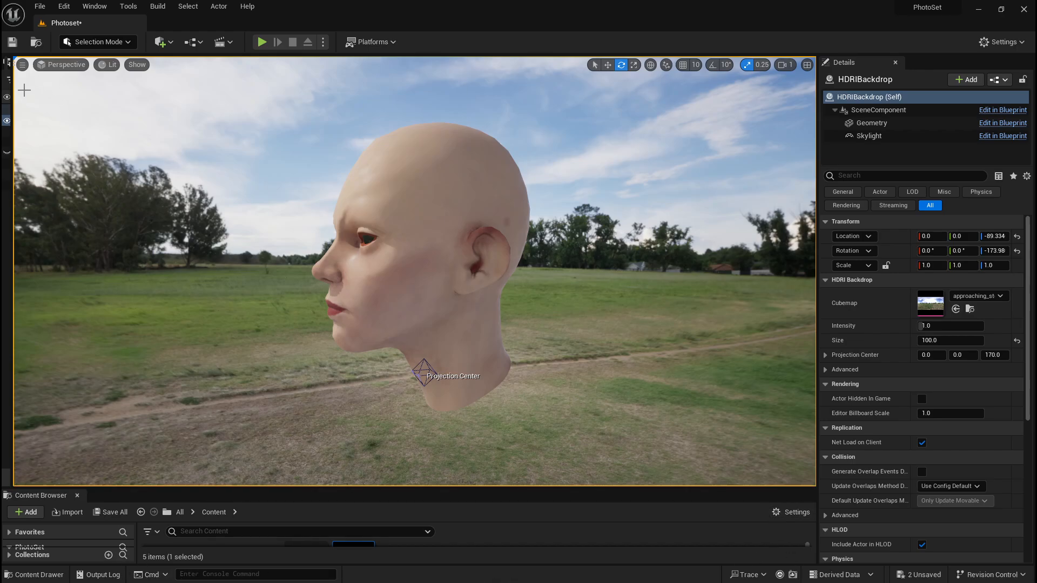
# Widen the Outliner again and narrow the Details area to give the viewport more room
pyautogui.moveTo(12, 101); pyautogui.dragTo(94, 108)
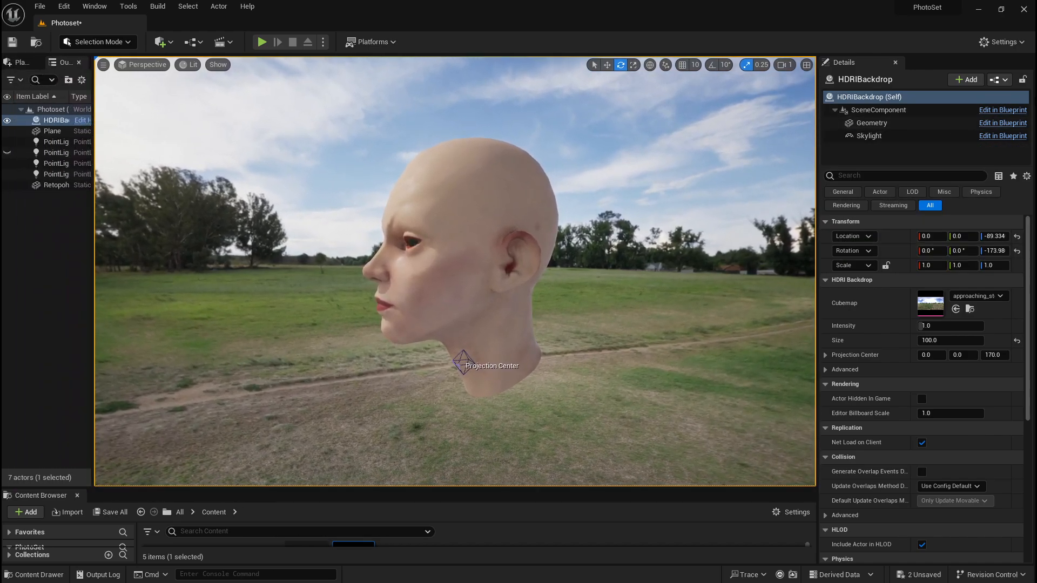
pyautogui.moveTo(818, 130); pyautogui.dragTo(891, 130)
pyautogui.click(1005, 43)
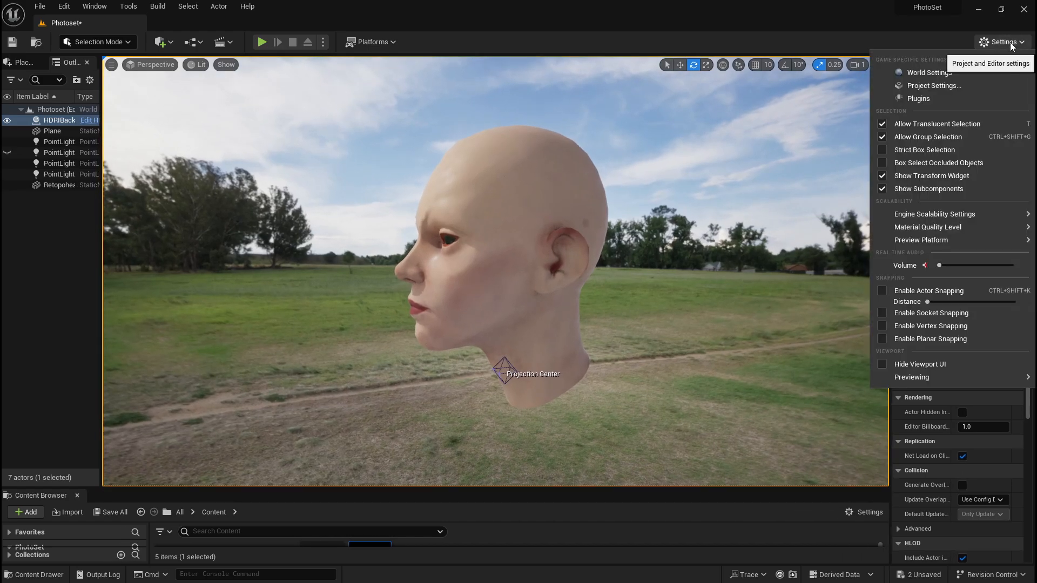
pyautogui.click(700, 35)
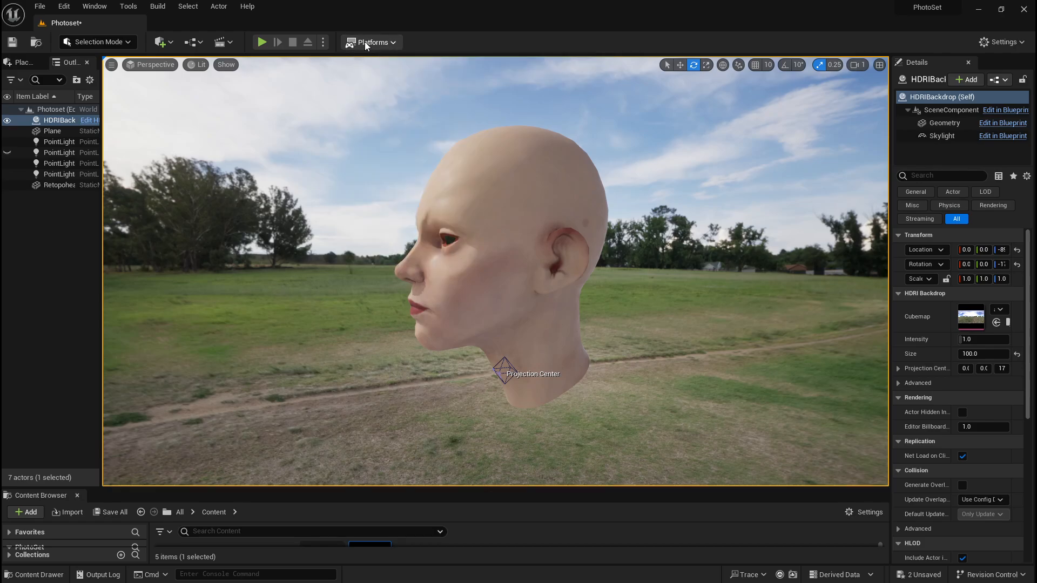
pyautogui.rightClick(365, 105)
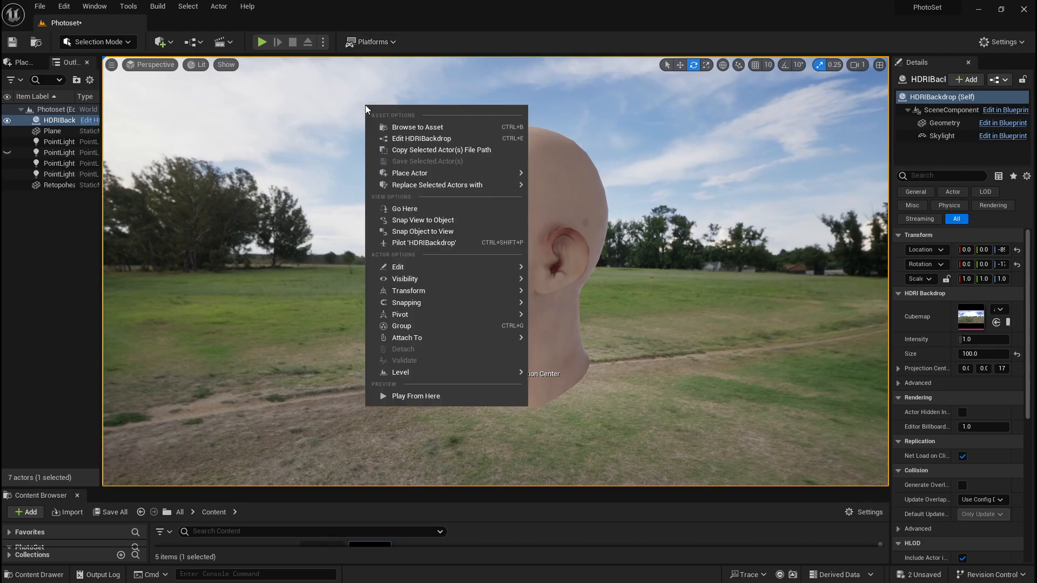
pyautogui.rightClick(309, 102)
pyautogui.click(95, 242)
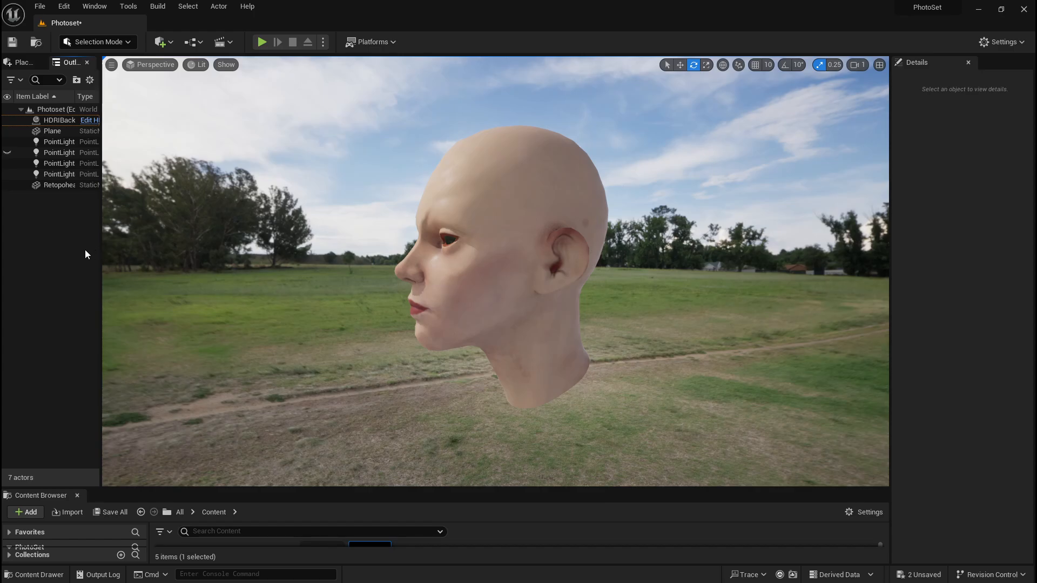
# Narrow the Details area further, keep a slim Outliner, and orbit to a three-quarter view of the head
pyautogui.moveTo(100, 256); pyautogui.dragTo(15, 253)
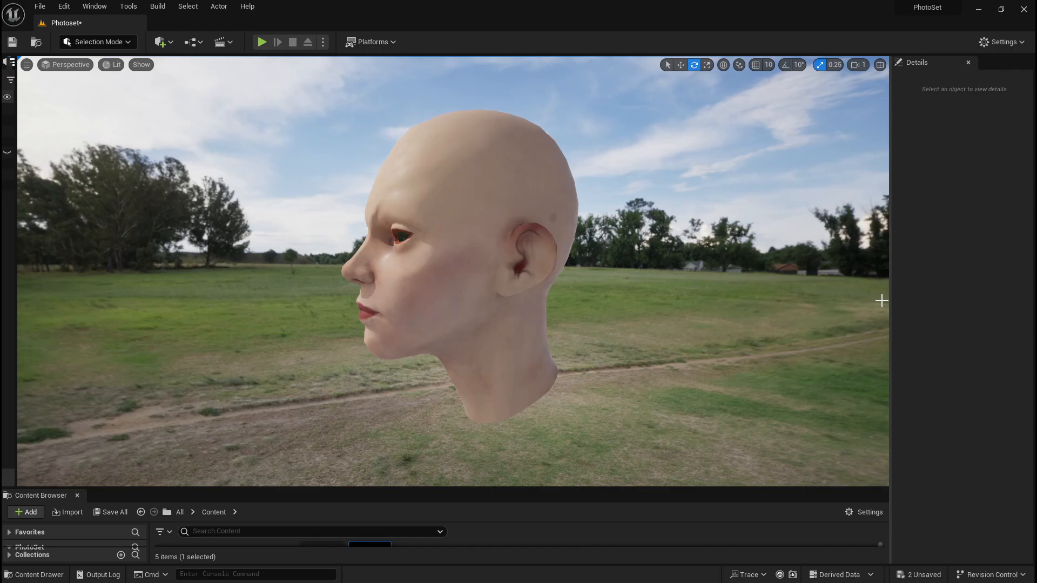
pyautogui.moveTo(892, 302); pyautogui.dragTo(943, 293)
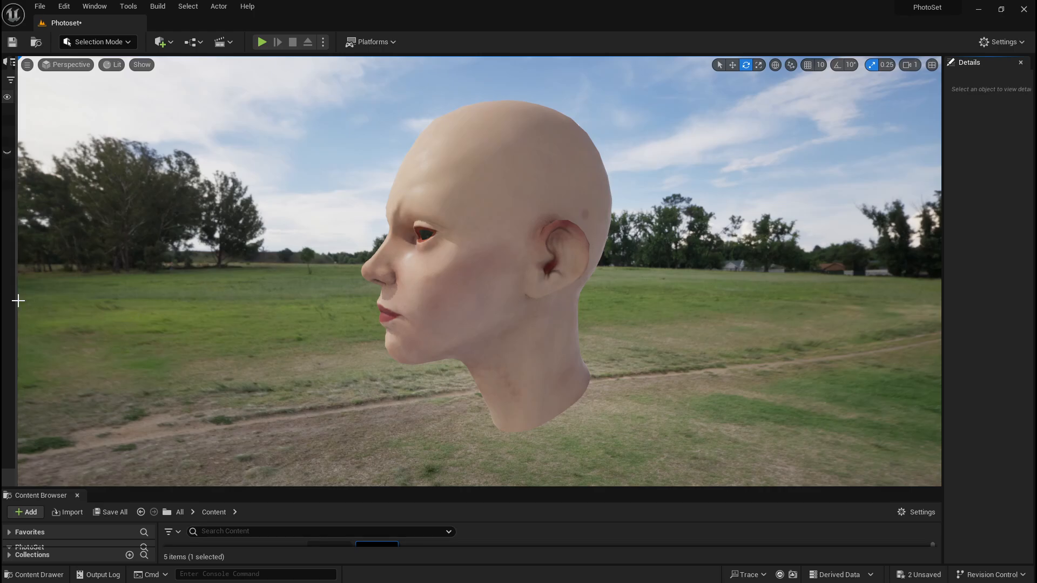
pyautogui.moveTo(19, 300)
pyautogui.mouseDown(button='right')
pyautogui.moveTo(46, 300)
pyautogui.moveTo(15, 301)
pyautogui.mouseUp(button='right')
pyautogui.moveTo(15, 301); pyautogui.dragTo(79, 302)
pyautogui.click(214, 313)
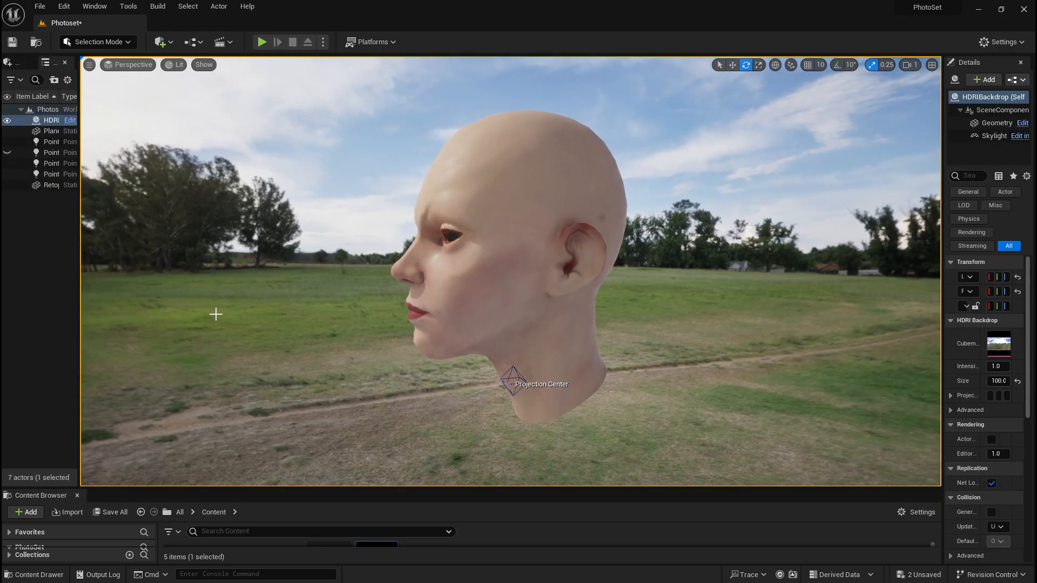
pyautogui.keyDown('alt'); pyautogui.moveTo(215, 312); pyautogui.dragTo(243, 303); pyautogui.keyUp('alt')
pyautogui.click(462, 274)
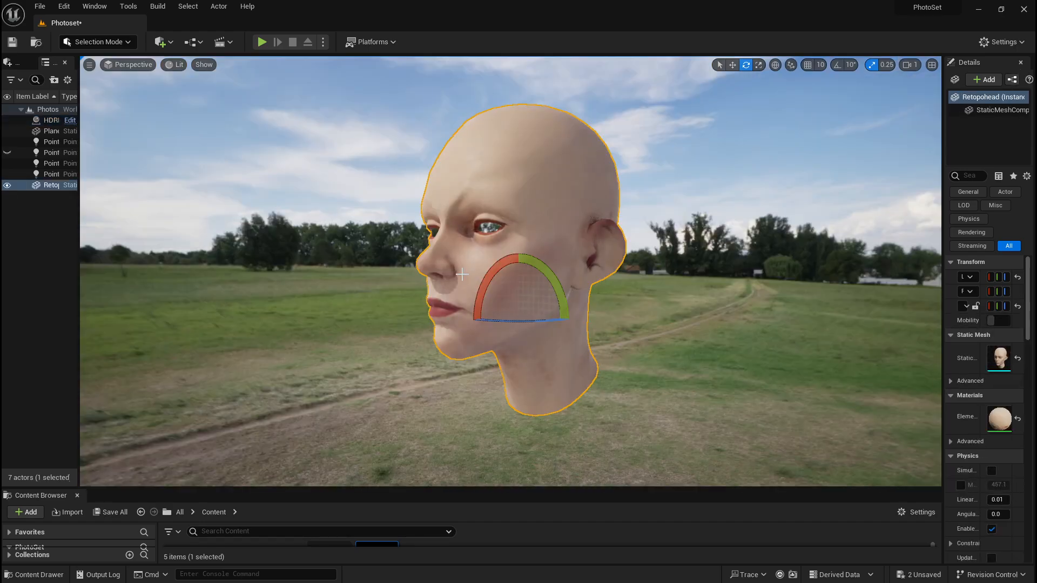
# Cycle through the saved camera bookmarks 3, 2 and 1 and settle on bookmark 1's view of the head
pyautogui.press('3')
pyautogui.press('2')
pyautogui.press('1')
pyautogui.press('2')
pyautogui.press('1')
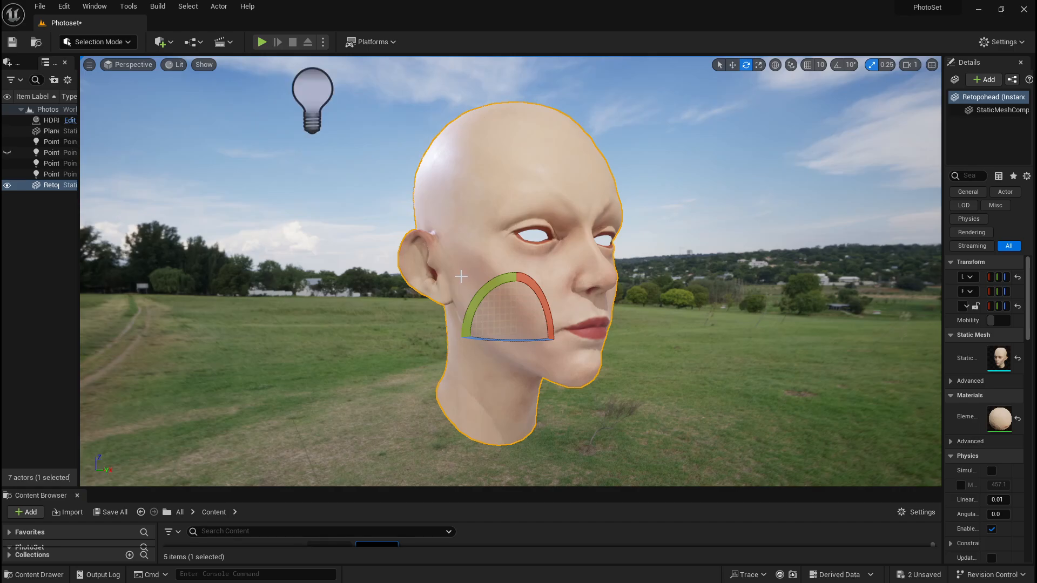
# Turn on Game View to hide the light icons and gizmo, and deselect the head
pyautogui.press('g')
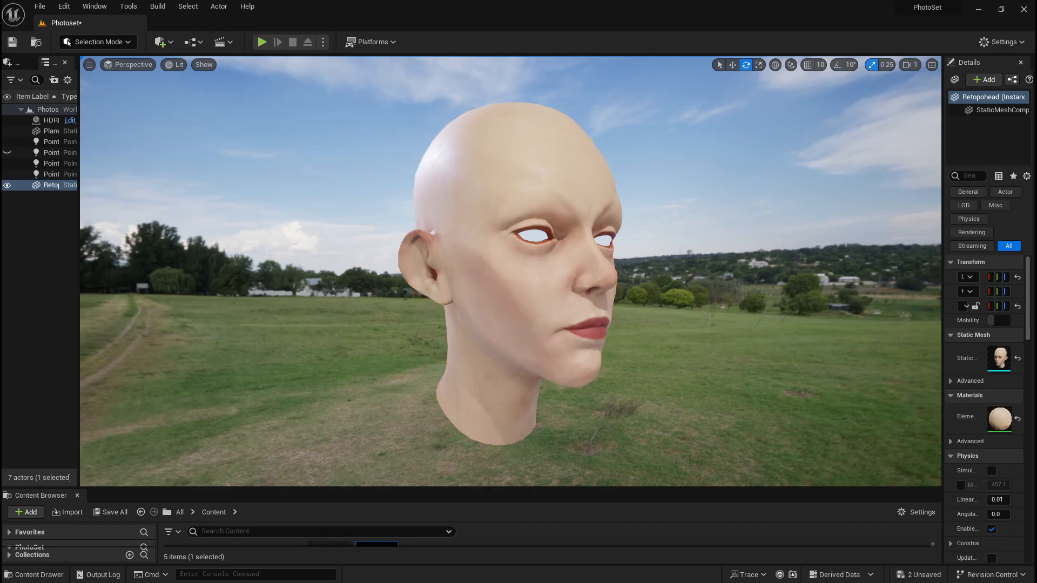
pyautogui.press('g')
pyautogui.press('g')
pyautogui.press('g')
pyautogui.press('g')
pyautogui.click(33, 213)
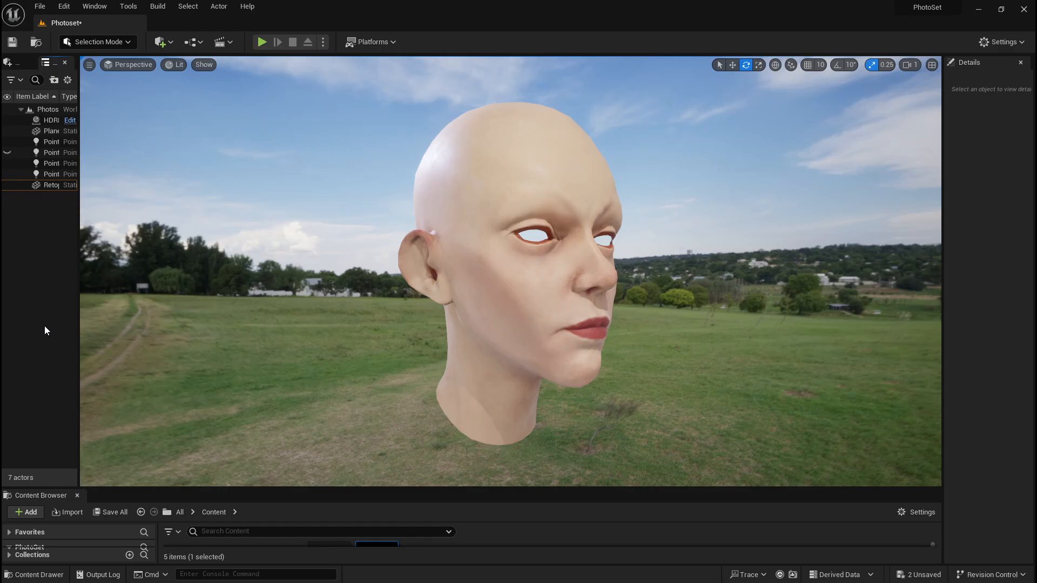
# Open the High Resolution Screenshot settings, move them clear of the head, and mark a capture rectangle around it
pyautogui.click(90, 65)
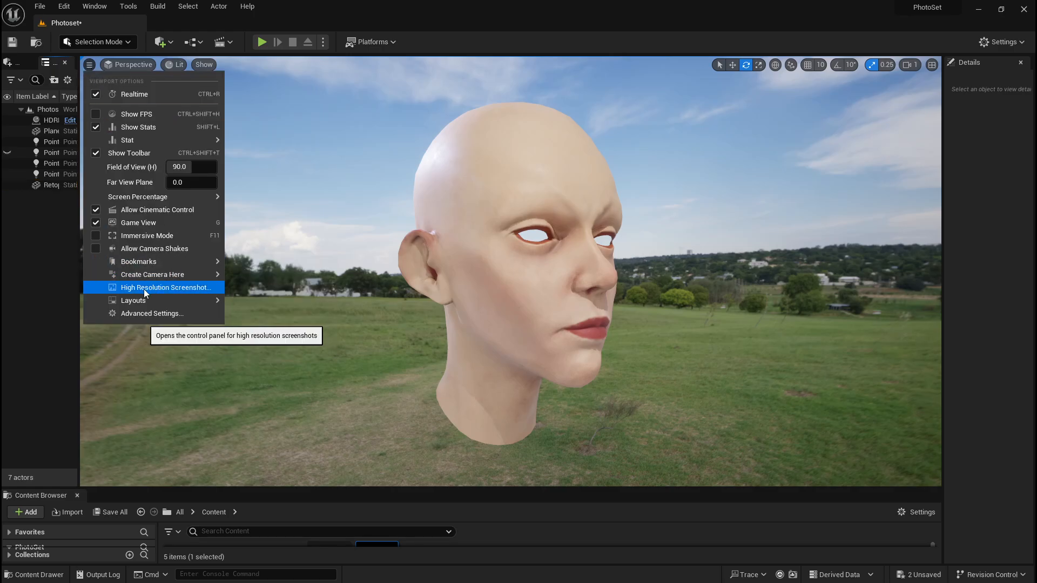
pyautogui.moveTo(133, 302)
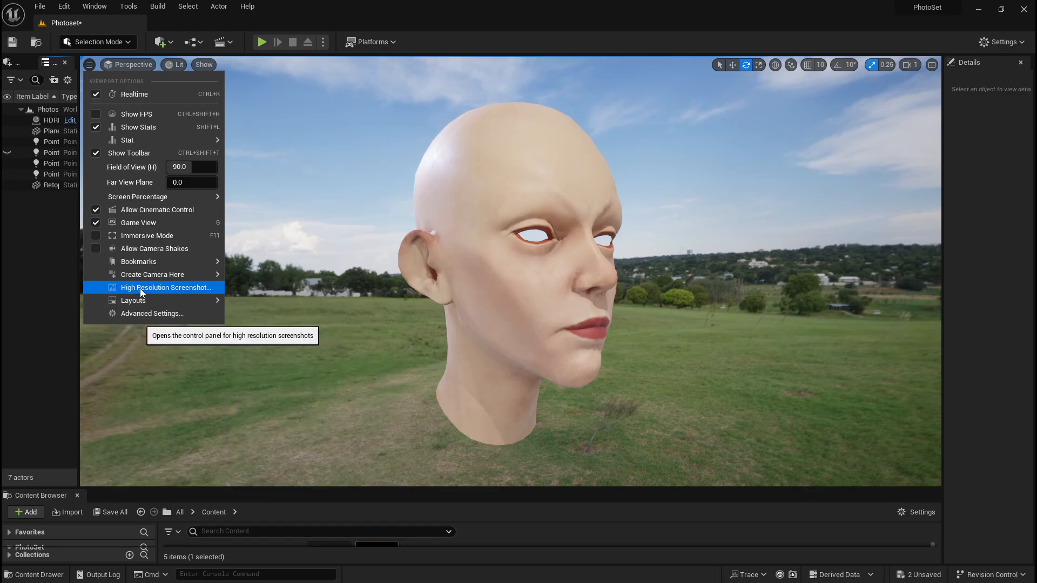
pyautogui.click(149, 286)
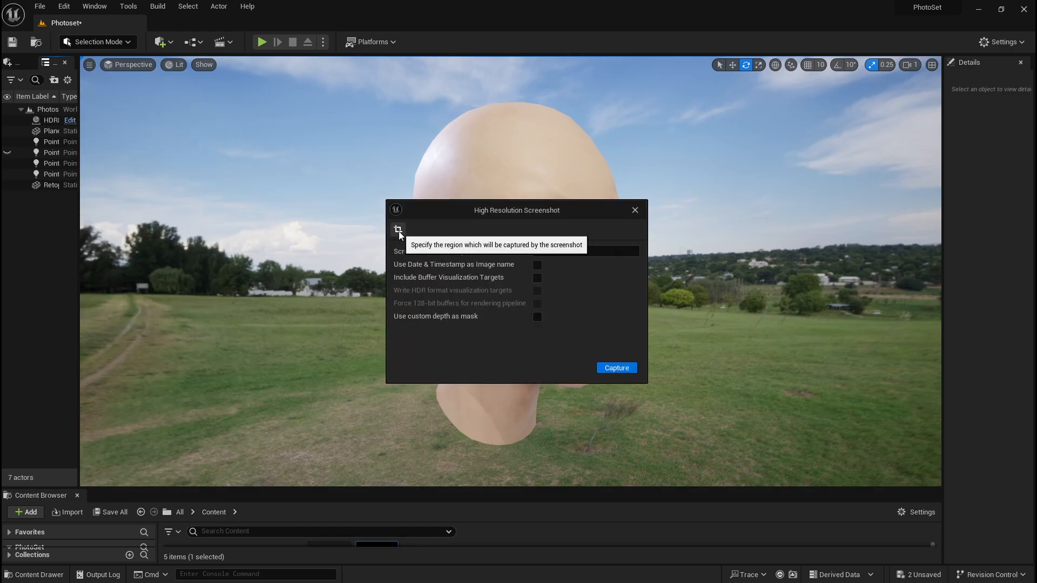
pyautogui.moveTo(435, 209); pyautogui.dragTo(763, 137)
pyautogui.click(726, 158)
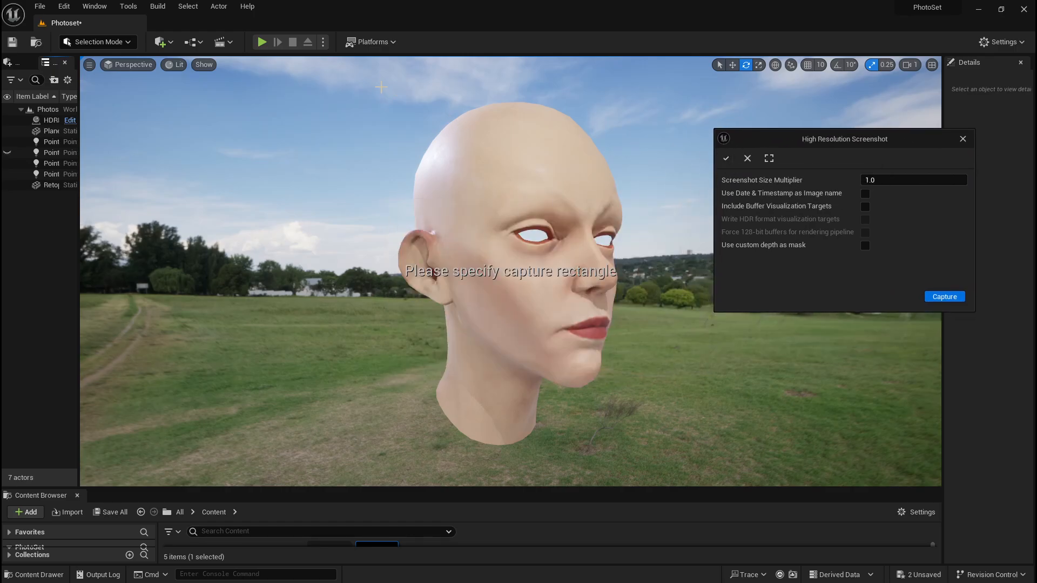
pyautogui.moveTo(359, 81); pyautogui.dragTo(658, 472)
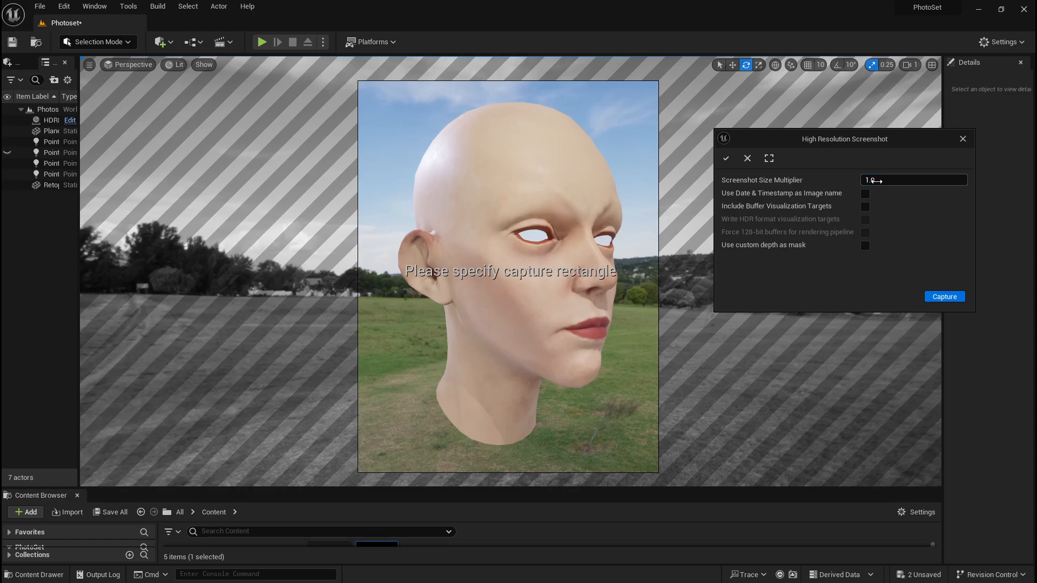
# Set the Screenshot Size Multiplier to 2
pyautogui.click(885, 180)
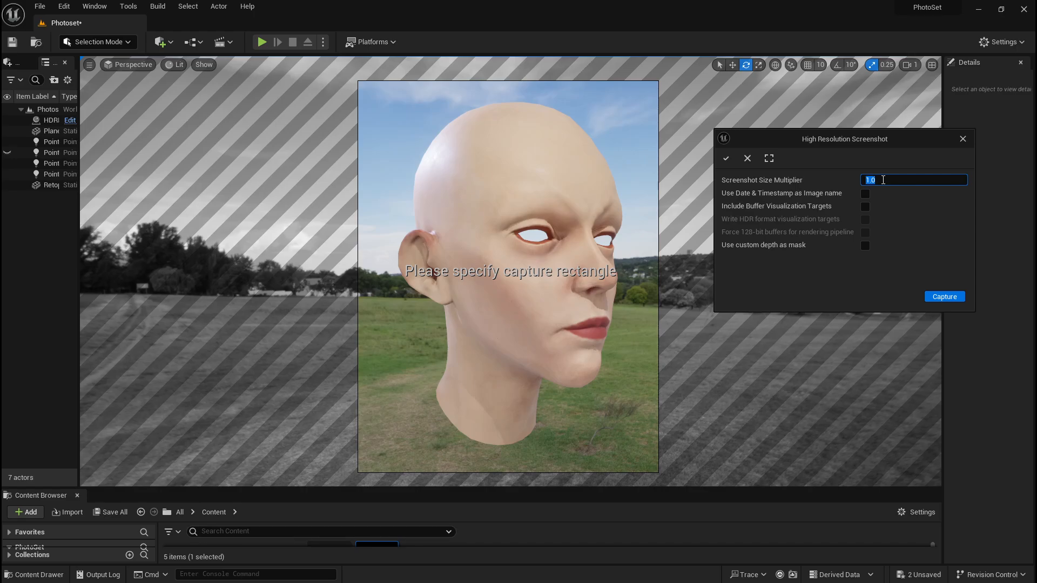
pyautogui.write('2')
pyautogui.press('BackSpace')
pyautogui.write('2')
pyautogui.press('Return')
# Discard the capture region, mark a wider rectangle around the head, and capture the high-resolution screenshot
pyautogui.click(748, 158)
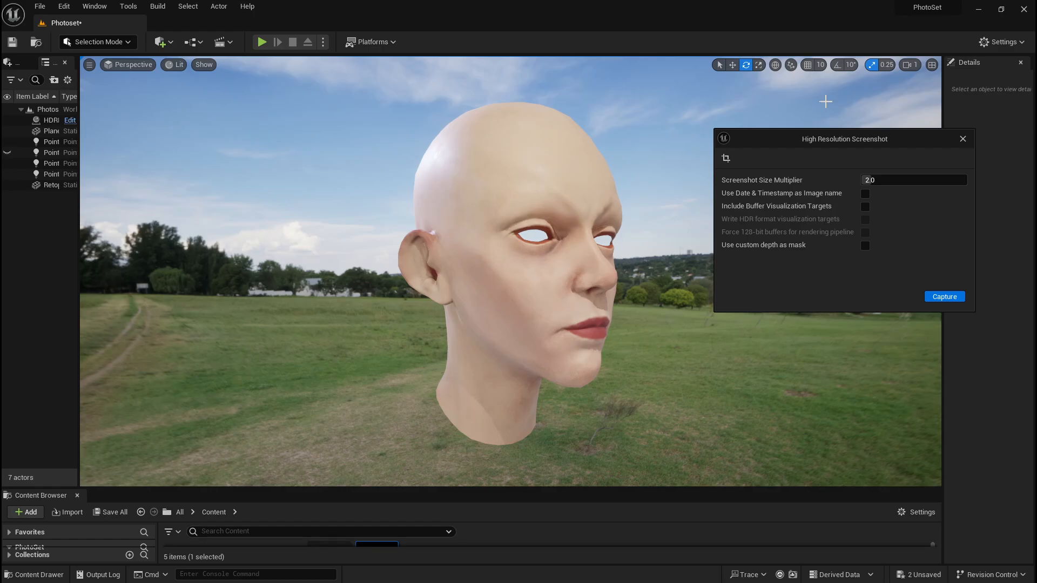
pyautogui.click(726, 158)
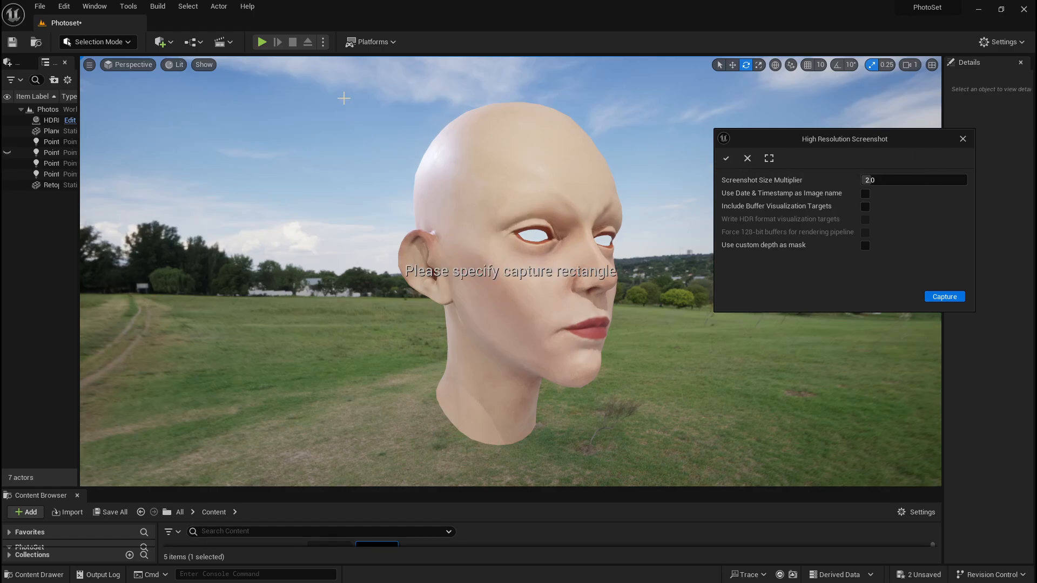
pyautogui.moveTo(337, 89); pyautogui.dragTo(694, 467)
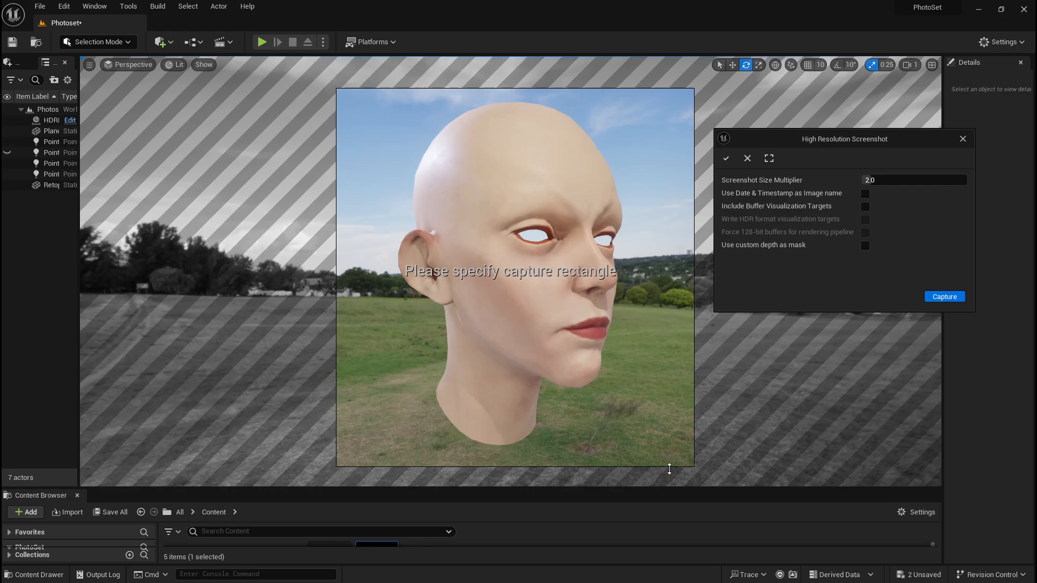
pyautogui.click(937, 298)
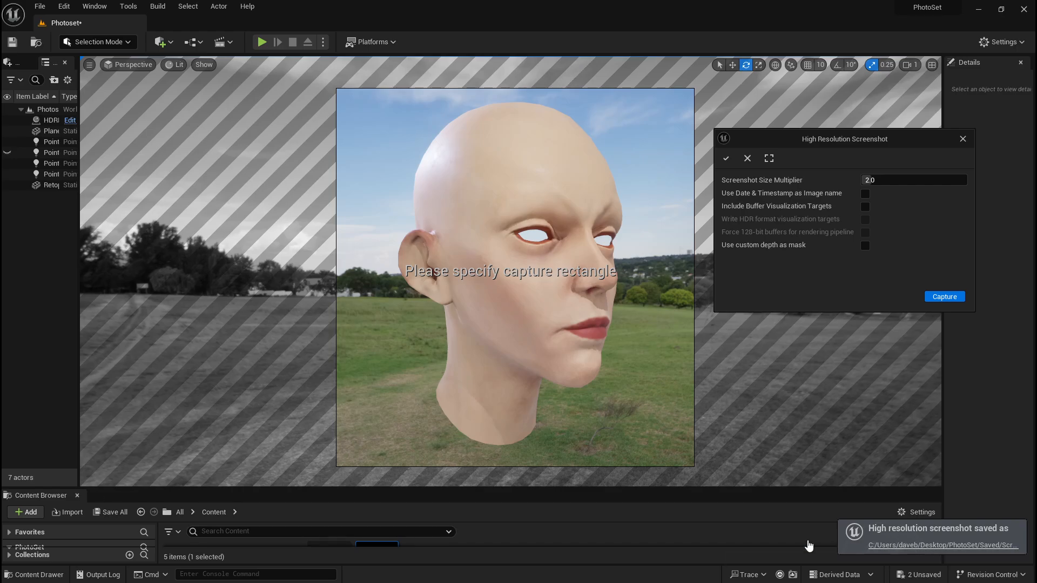
# Open HighresScreenshot00000.png from the project's WindowsEditor screenshots folder in the image viewer
pyautogui.moveTo(0, 130); pyautogui.dragTo(559, 94)
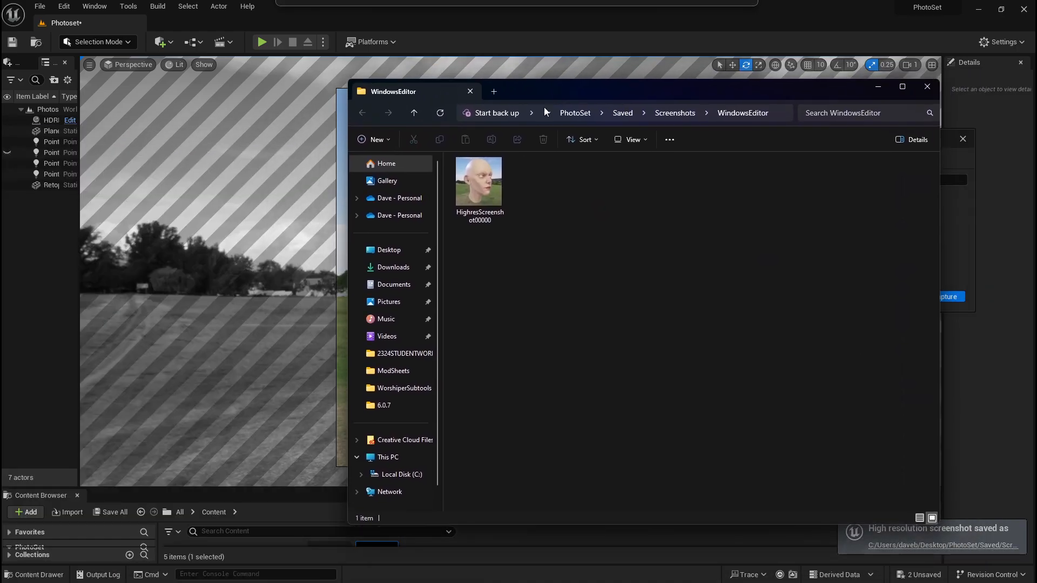
pyautogui.click(495, 185)
pyautogui.doubleClick(496, 186)
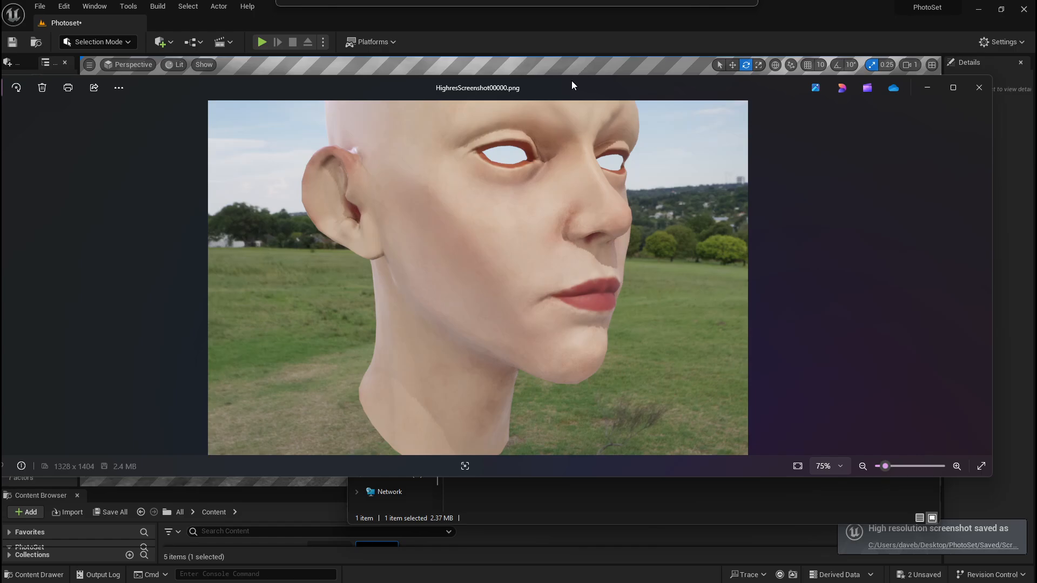
# Examine the captured head's eyes, nose, mouth and chin up close, and close the image viewer and folder window
pyautogui.scroll(5, 501, 257)
pyautogui.moveTo(714, 257); pyautogui.dragTo(690, 424)
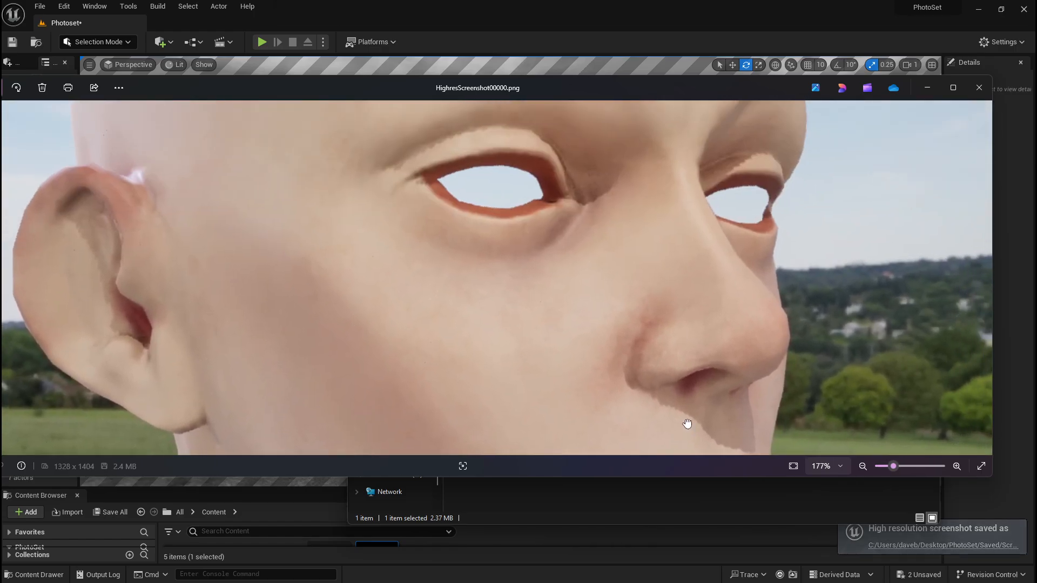
pyautogui.moveTo(417, 246); pyautogui.dragTo(556, 419)
pyautogui.moveTo(581, 219); pyautogui.dragTo(422, 105)
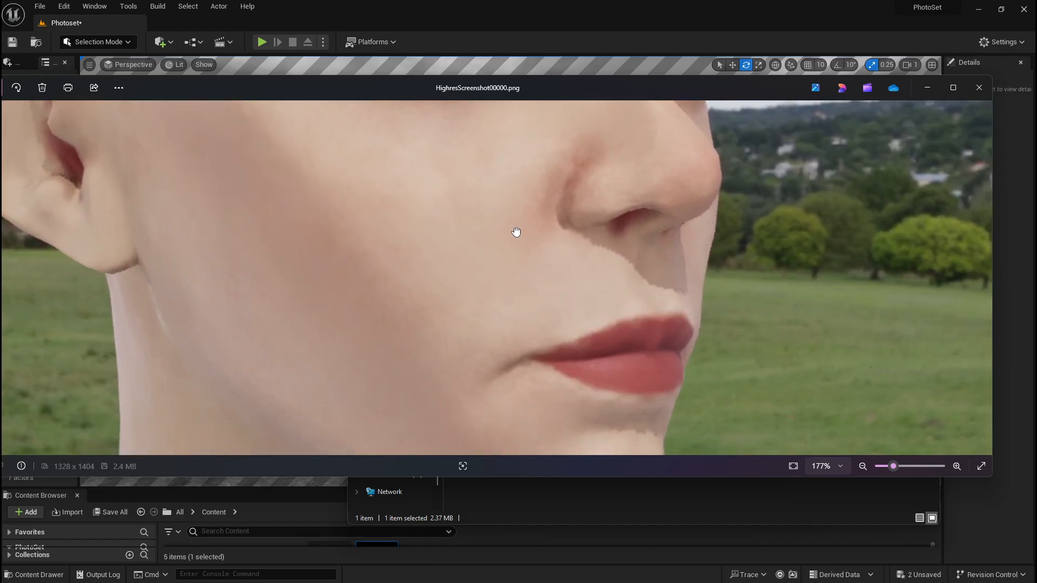
pyautogui.moveTo(497, 249); pyautogui.dragTo(477, 135)
pyautogui.scroll(1, 659, 339)
pyautogui.scroll(-6, 630, 332)
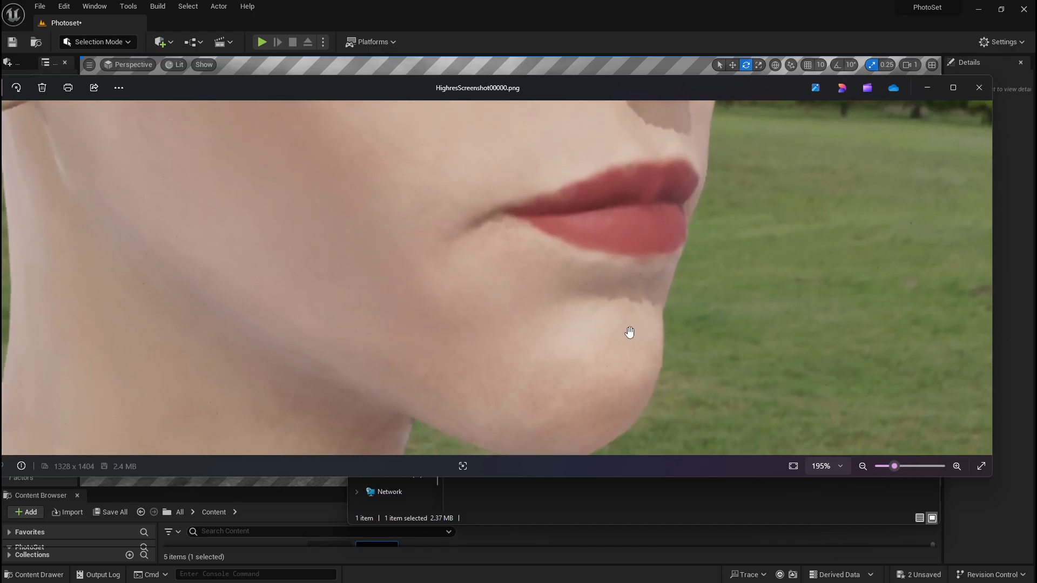
pyautogui.scroll(-3, 535, 300)
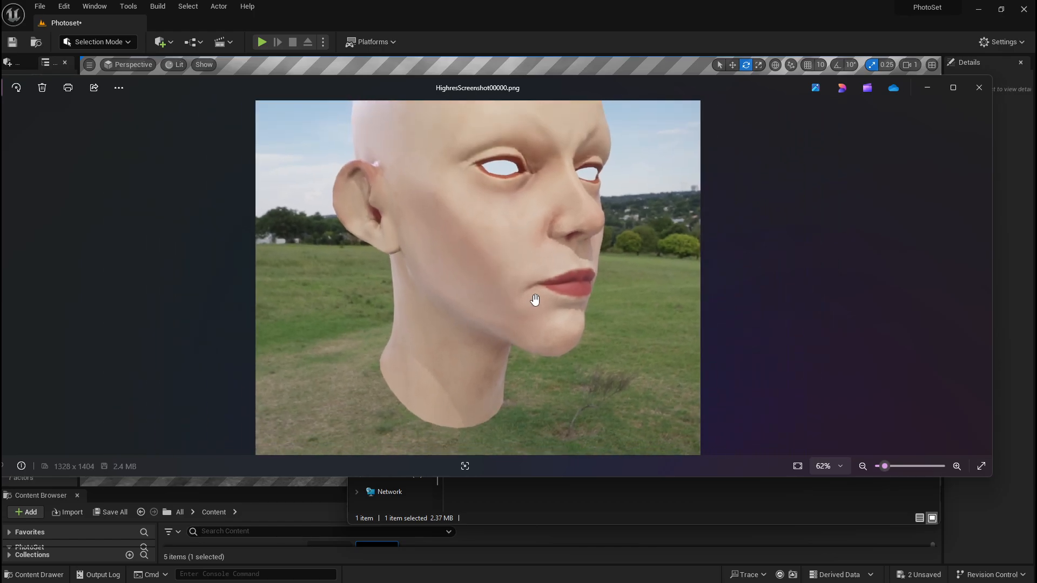
pyautogui.scroll(1, 534, 298)
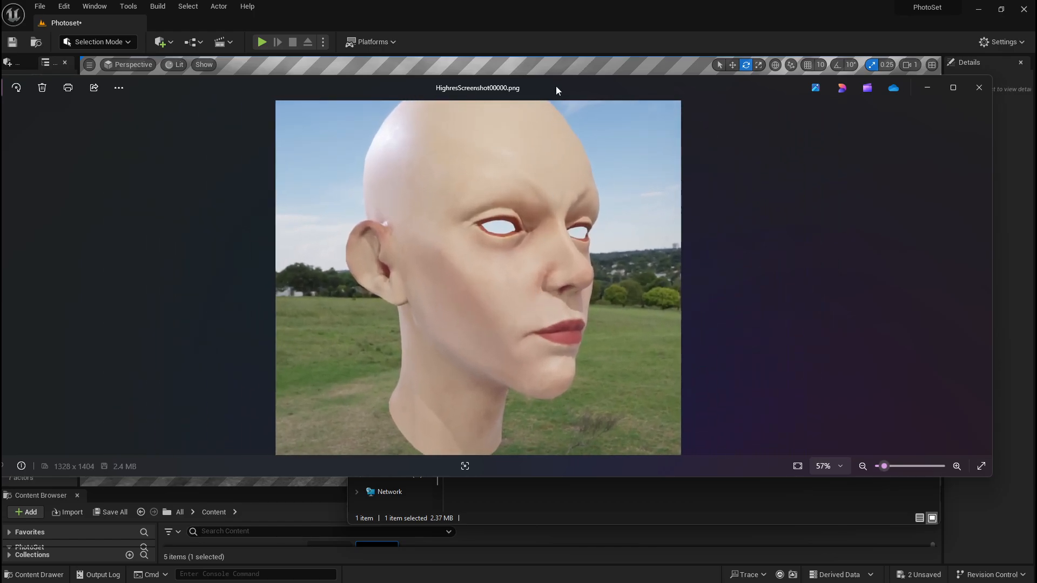
pyautogui.moveTo(558, 91); pyautogui.dragTo(0, 162)
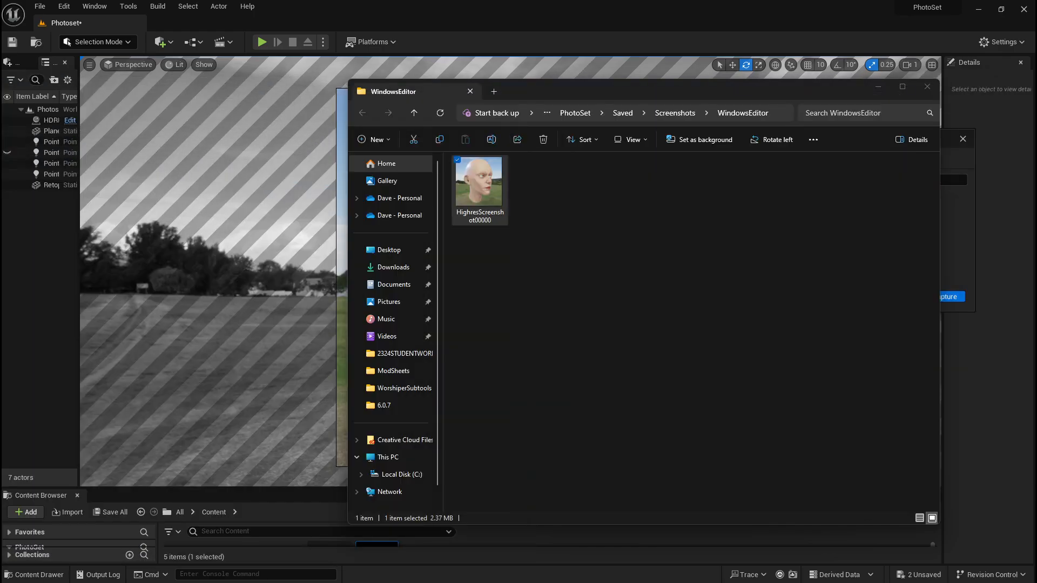
pyautogui.click(927, 87)
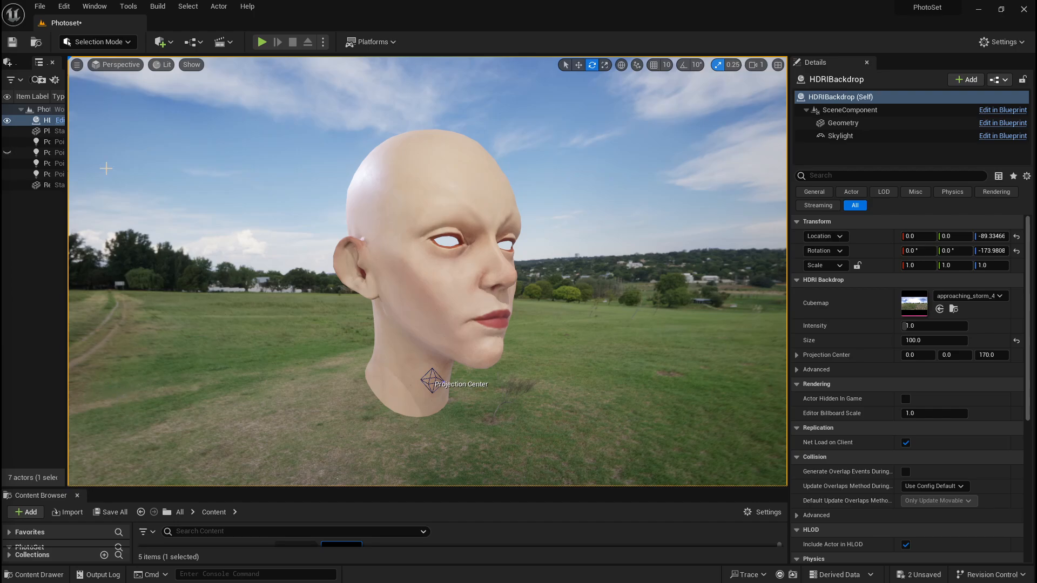
# Add a Post Process Volume to the level
pyautogui.moveTo(364, 198)
pyautogui.mouseDown(button='right')
pyautogui.moveTo(367, 302)
pyautogui.moveTo(319, 251)
pyautogui.moveTo(324, 227)
pyautogui.moveTo(366, 212)
pyautogui.mouseUp(button='right')
pyautogui.press('s')
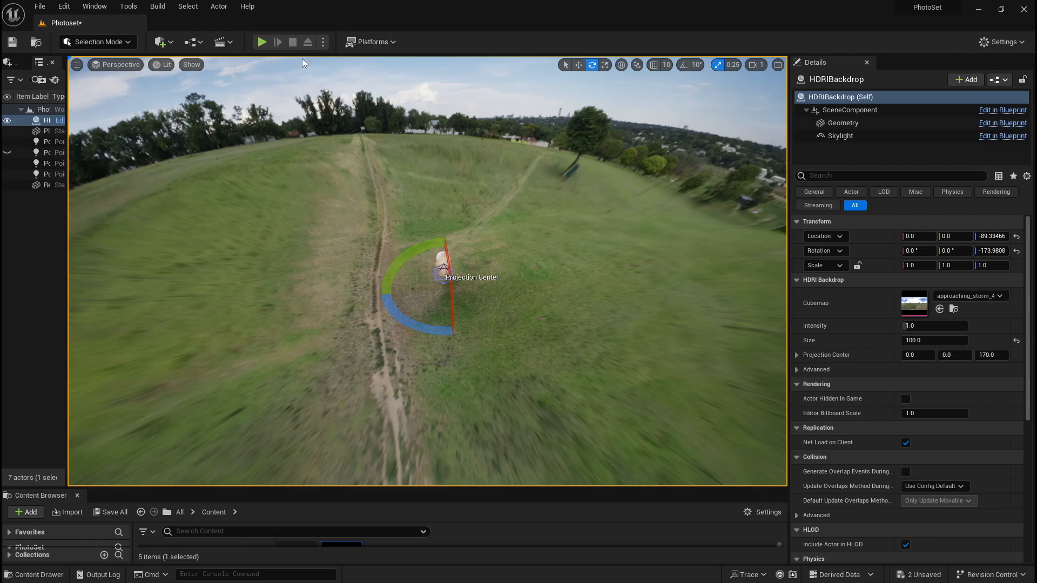
pyautogui.click(163, 43)
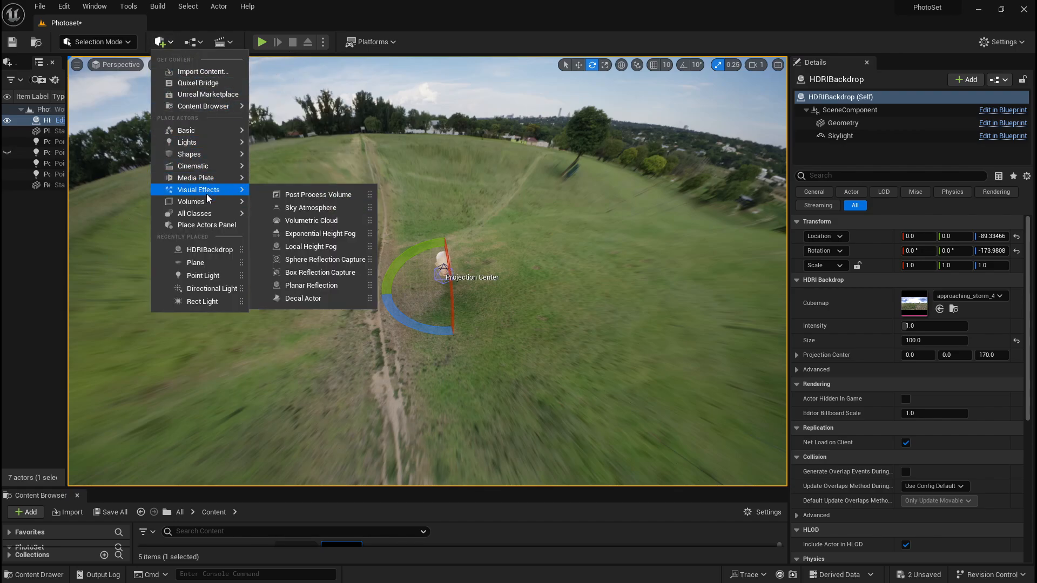
pyautogui.moveTo(205, 202)
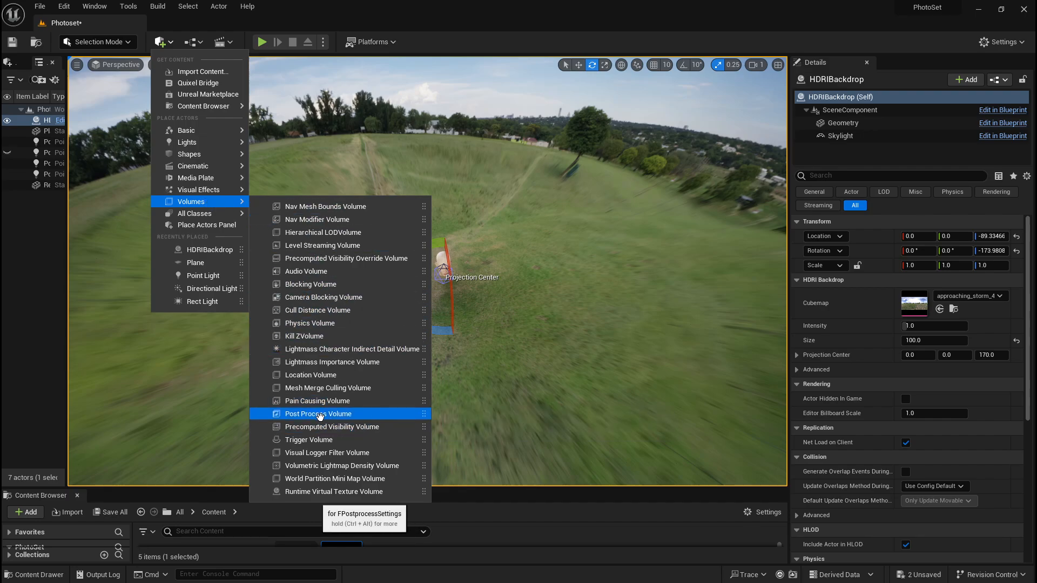
pyautogui.click(323, 415)
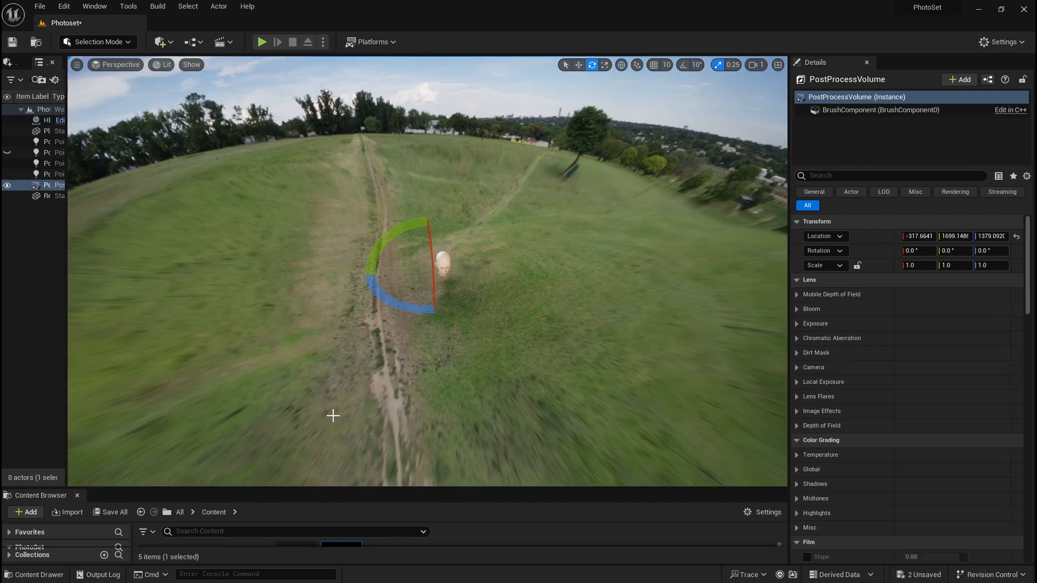
# Set the PostProcessVolume's location to 0, 0, 0
pyautogui.scroll(3, 423, 287)
pyautogui.moveTo(424, 287)
pyautogui.mouseDown(button='right')
pyautogui.moveTo(401, 318)
pyautogui.moveTo(424, 259)
pyautogui.moveTo(421, 269)
pyautogui.mouseUp(button='right')
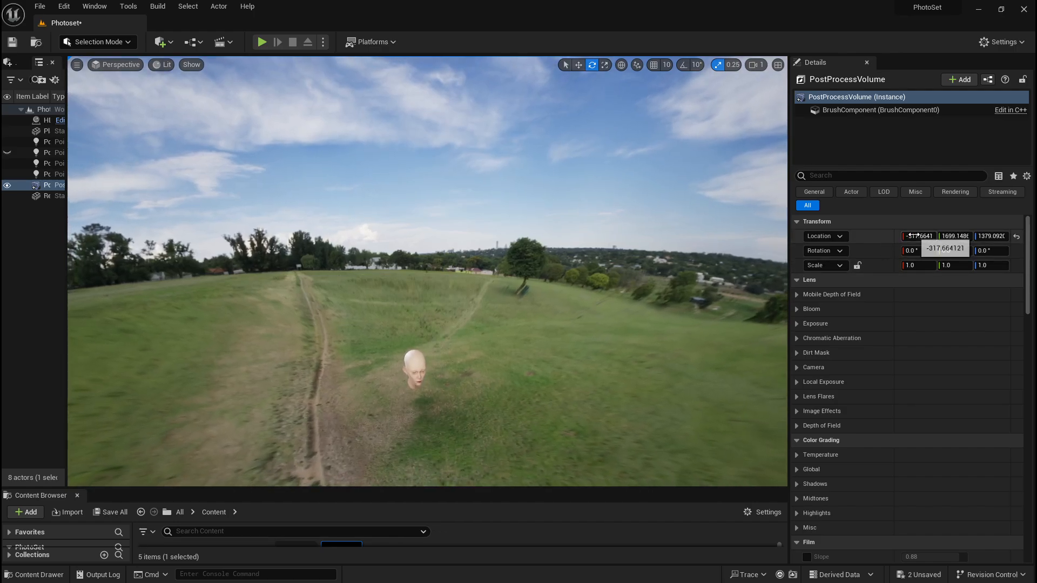
pyautogui.click(913, 236)
pyautogui.write('0')
pyautogui.click(958, 236)
pyautogui.write('0')
pyautogui.press('Return')
pyautogui.click(989, 237)
pyautogui.write('0')
pyautogui.press('Return')
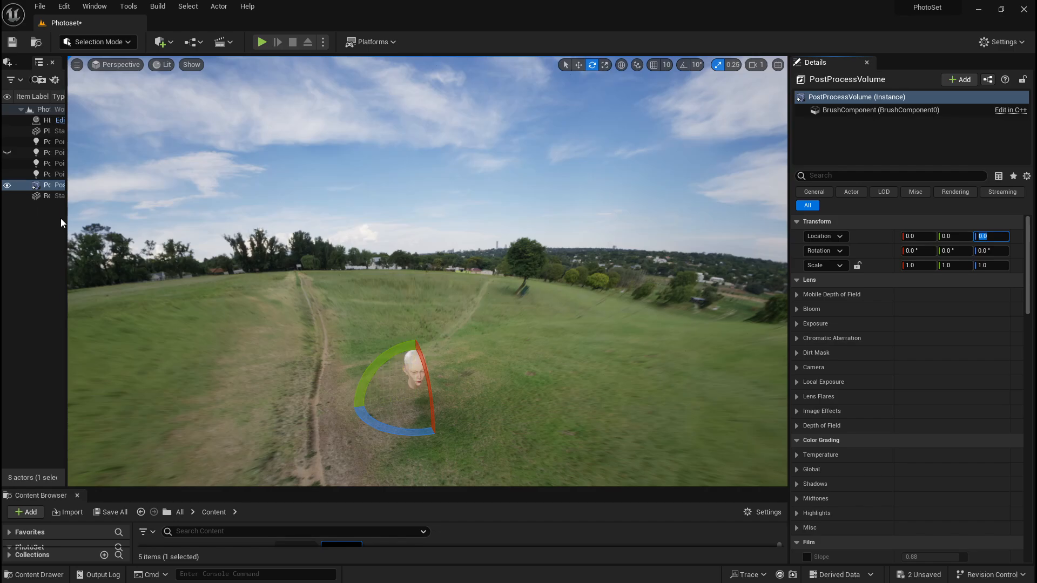
# Frame the PostProcessVolume and examine how its bounding box sits relative to the head
pyautogui.click(56, 185)
pyautogui.press('f')
pyautogui.press('w')
pyautogui.moveTo(415, 352); pyautogui.dragTo(380, 319, button='right')
pyautogui.press('s')
pyautogui.press('d')
pyautogui.press('s')
pyautogui.press('w')
pyautogui.press('s')
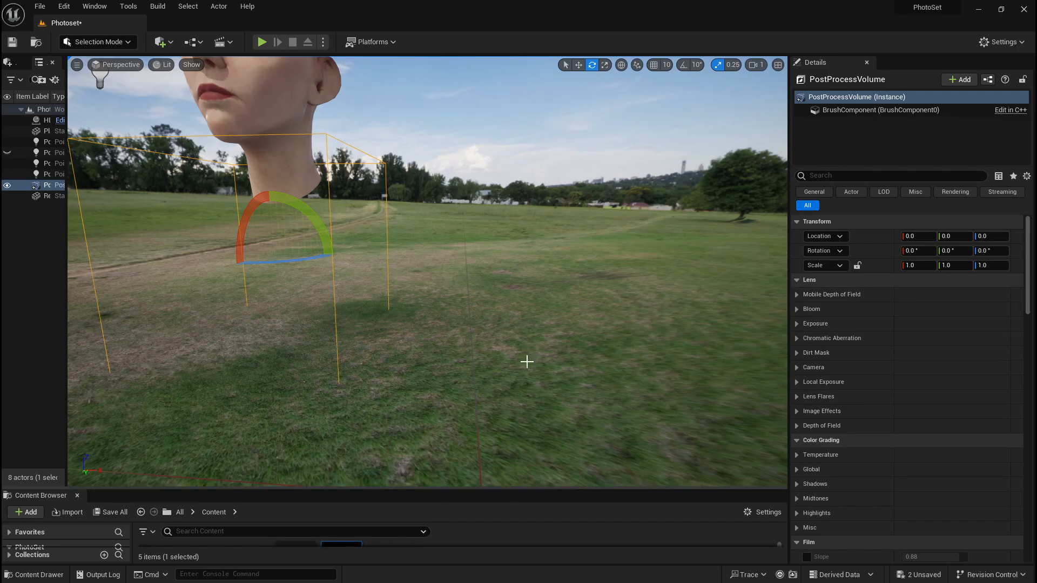
pyautogui.moveTo(425, 255); pyautogui.dragTo(497, 273, button='right')
pyautogui.press('f')
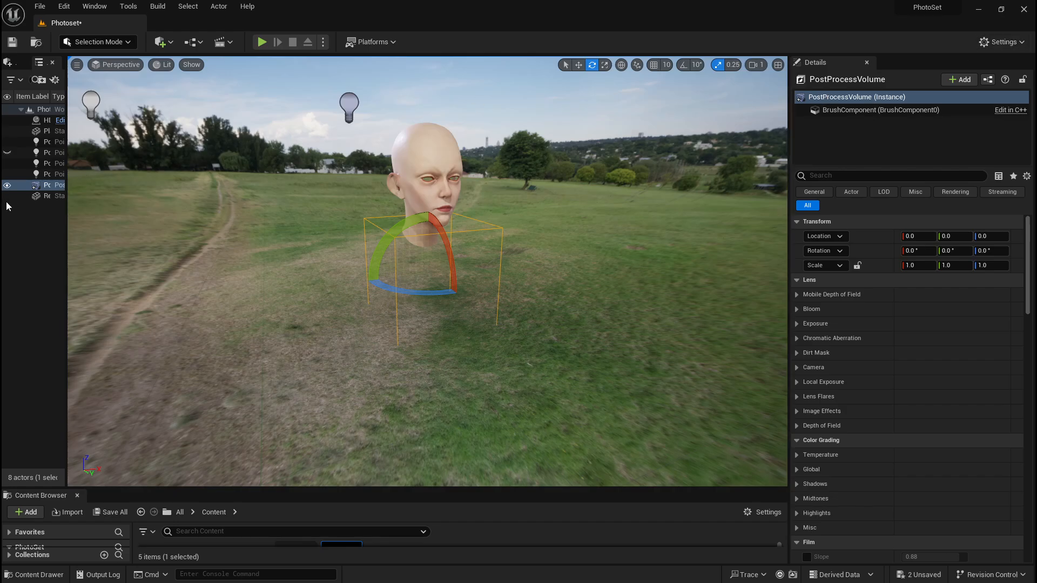
# Widen the Outliner, find the PostProcessVolume's Infinite Extent (Unbound) option by searching "inf", enable it, and clear the search
pyautogui.moveTo(67, 202); pyautogui.dragTo(194, 201)
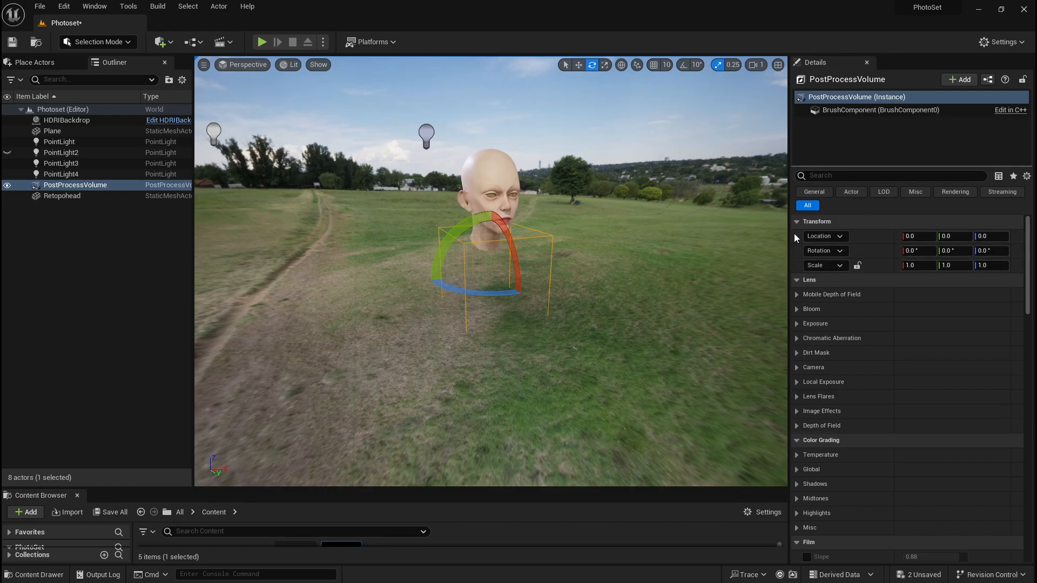
pyautogui.click(884, 177)
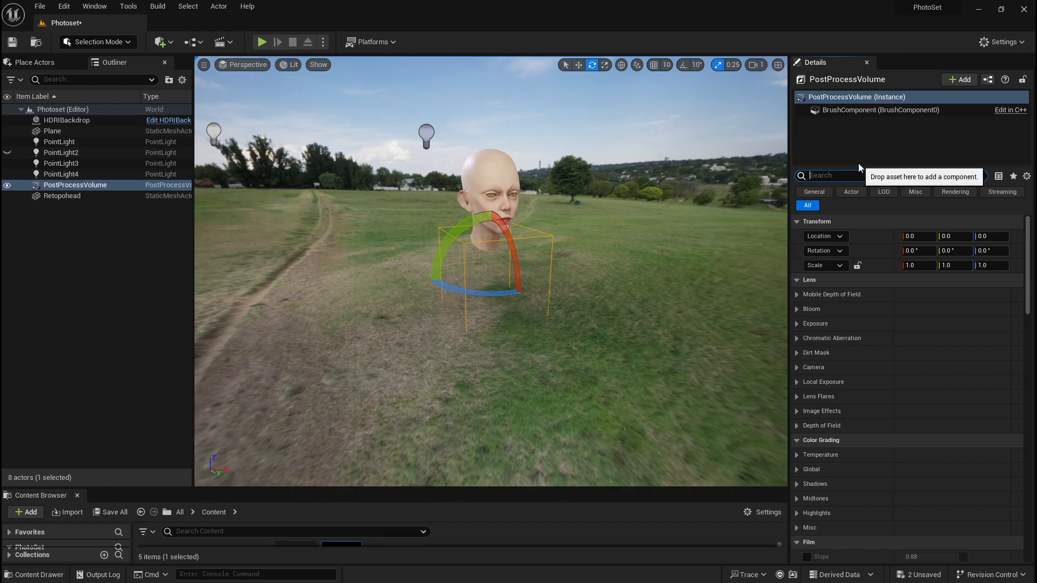
pyautogui.write('inf')
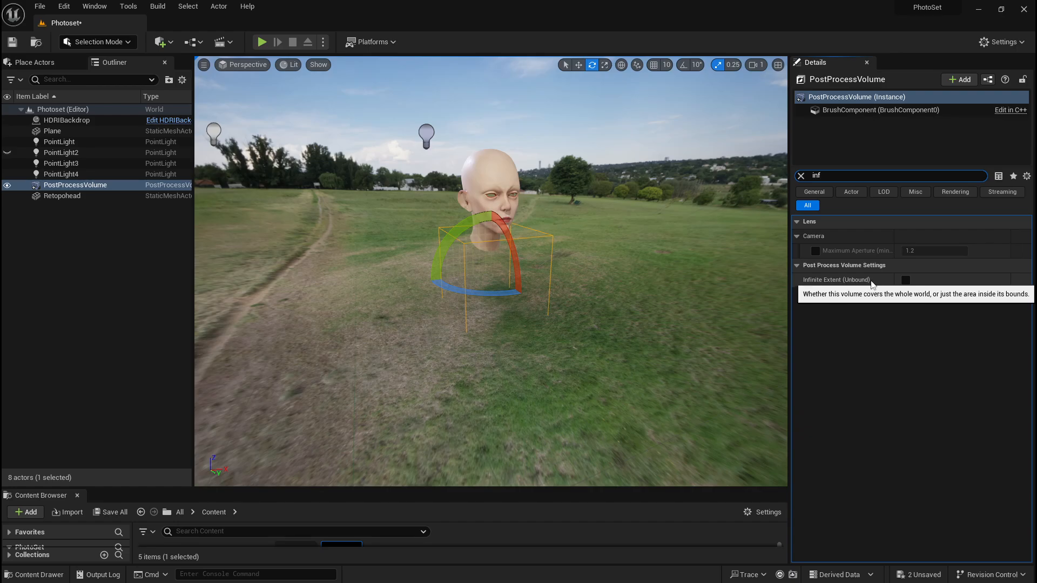
pyautogui.click(905, 281)
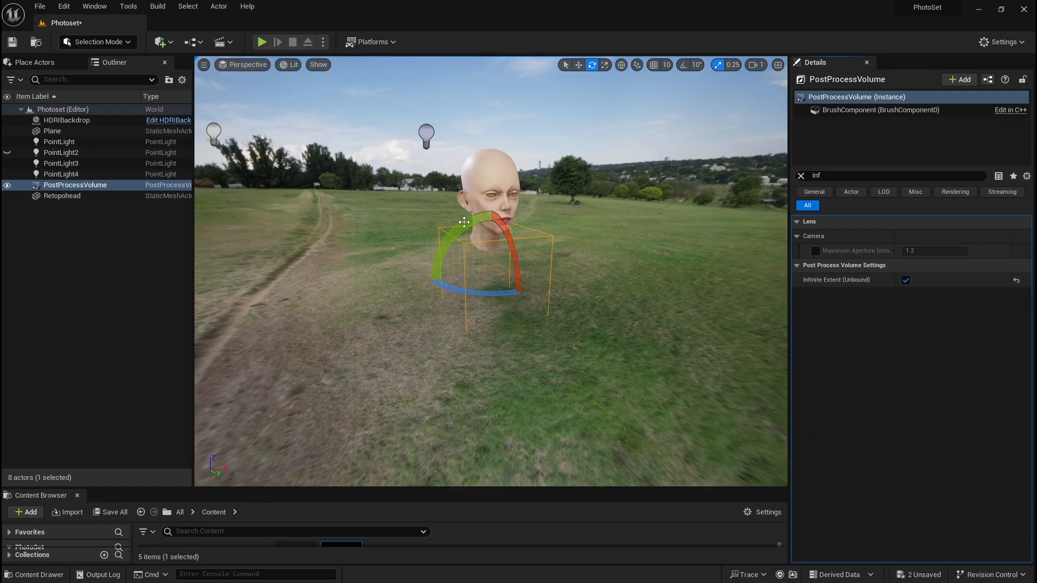
pyautogui.click(801, 176)
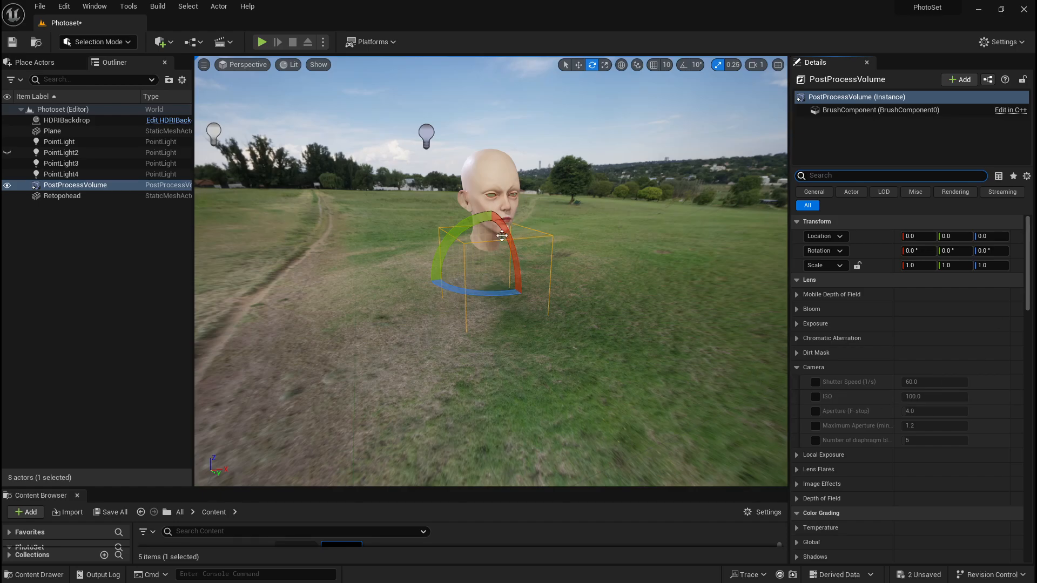
# Try the PostProcessVolume's Bloom Method and Intensity overrides with Intensity at 3.328, and switch both off again
pyautogui.click(798, 368)
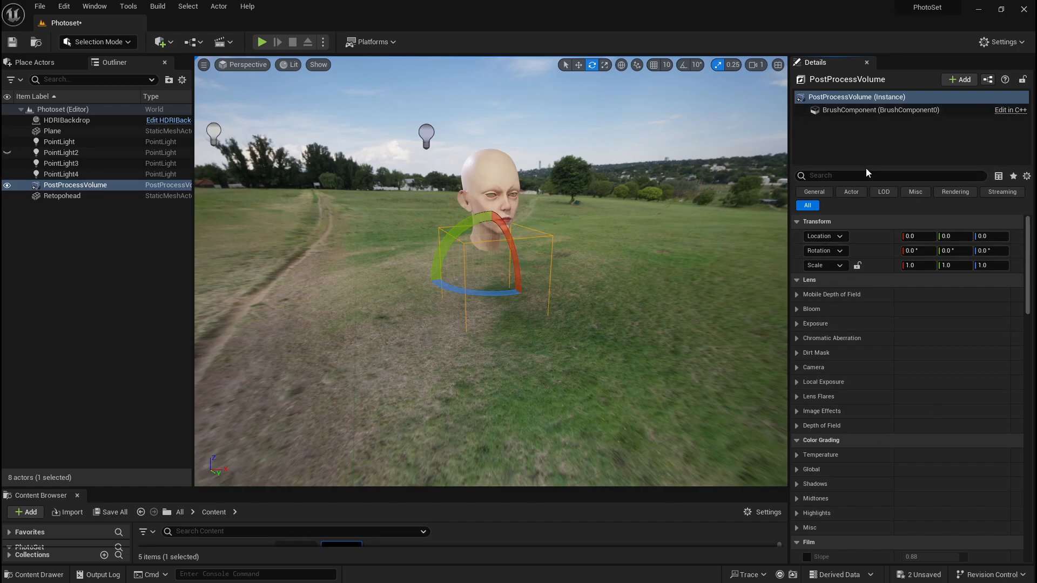
pyautogui.scroll(-2, 807, 281)
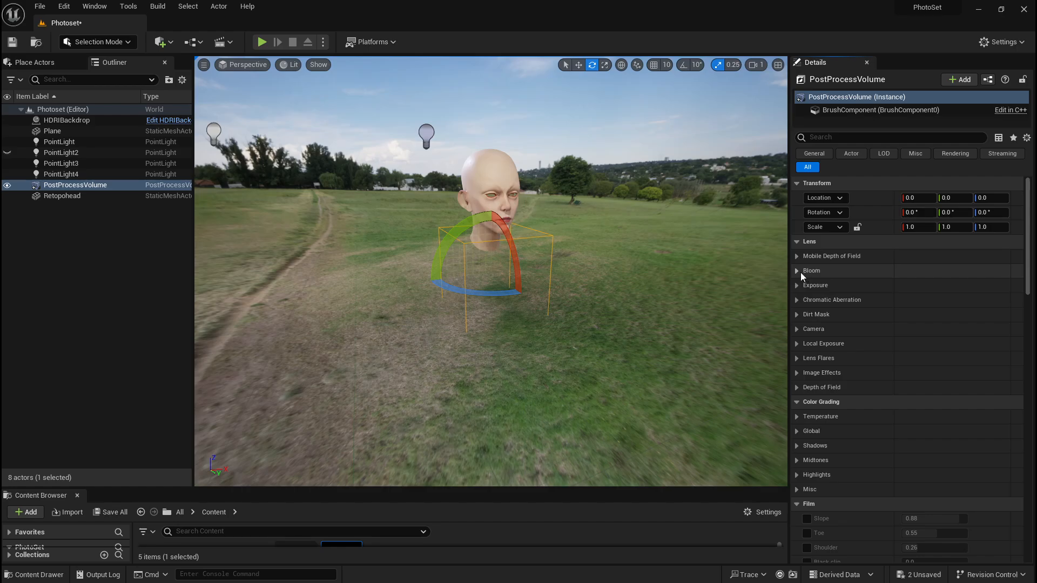
pyautogui.click(801, 272)
pyautogui.click(815, 287)
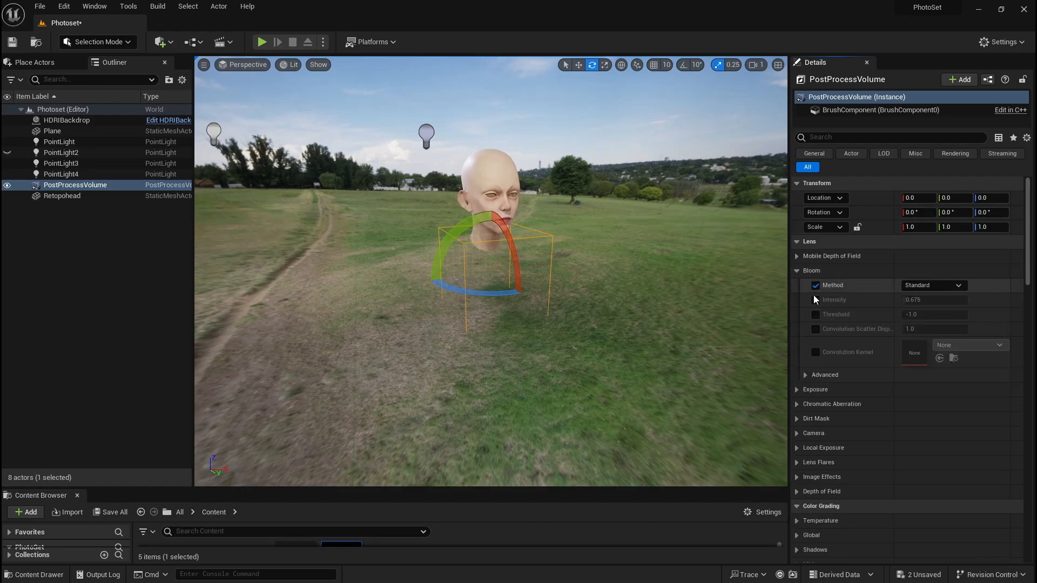
pyautogui.click(816, 301)
pyautogui.moveTo(913, 301)
pyautogui.mouseDown()
pyautogui.moveTo(943, 300)
pyautogui.moveTo(929, 300)
pyautogui.mouseUp()
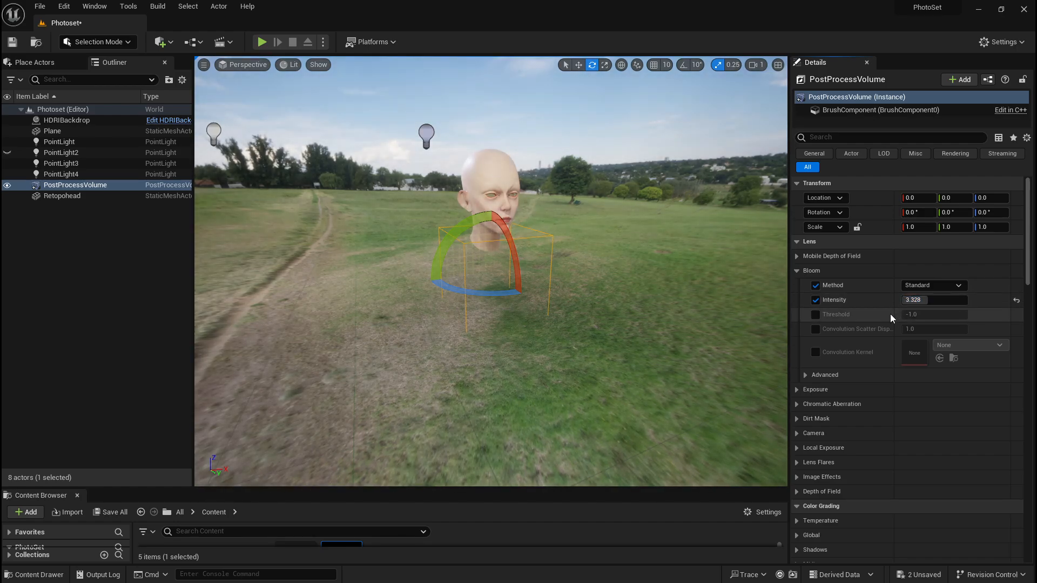
pyautogui.click(816, 300)
pyautogui.click(816, 285)
pyautogui.click(809, 273)
# Try the Exposure overrides with Exposure Compensation at 13.56, disable them, and check the viewport's own exposure setting
pyautogui.click(797, 285)
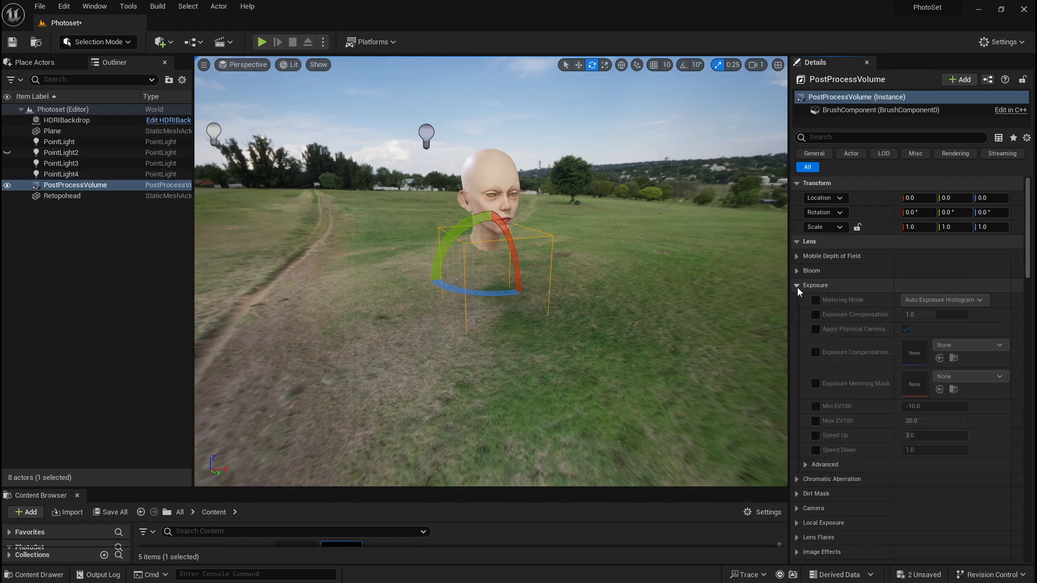
pyautogui.click(816, 300)
pyautogui.click(816, 314)
pyautogui.moveTo(930, 315); pyautogui.dragTo(964, 314)
pyautogui.click(815, 300)
pyautogui.click(815, 314)
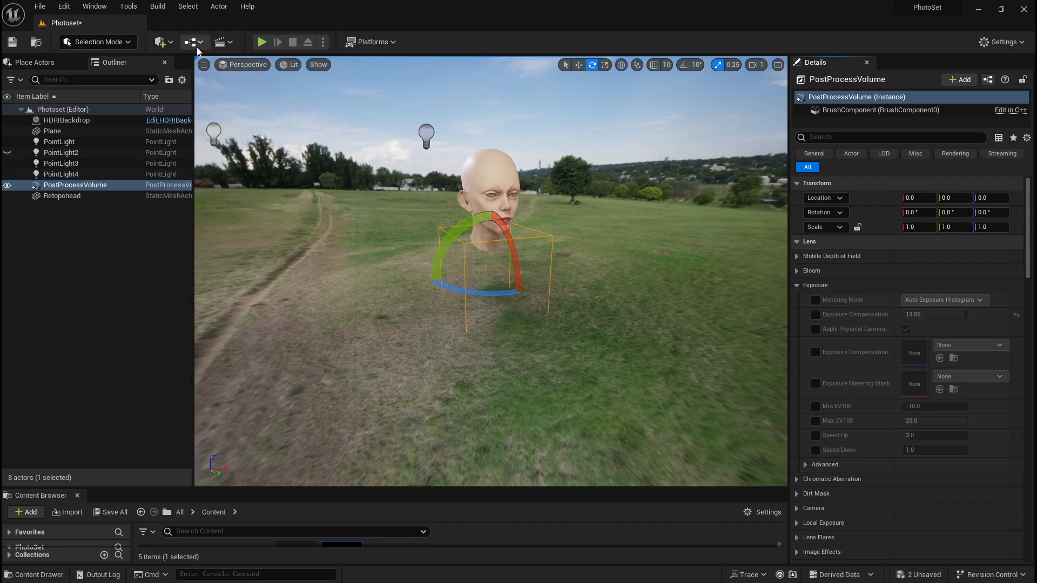
pyautogui.click(290, 65)
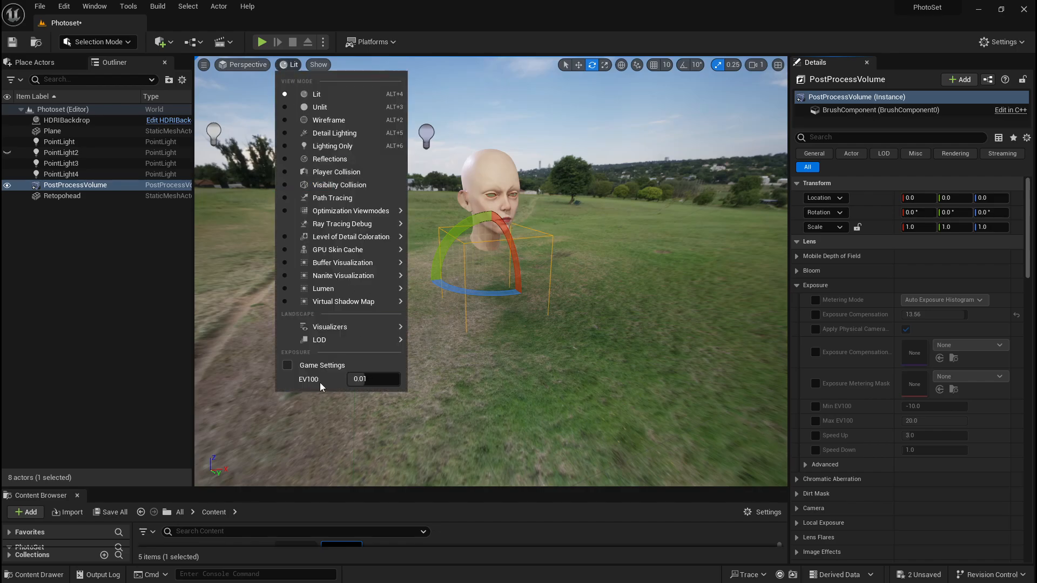
pyautogui.click(816, 287)
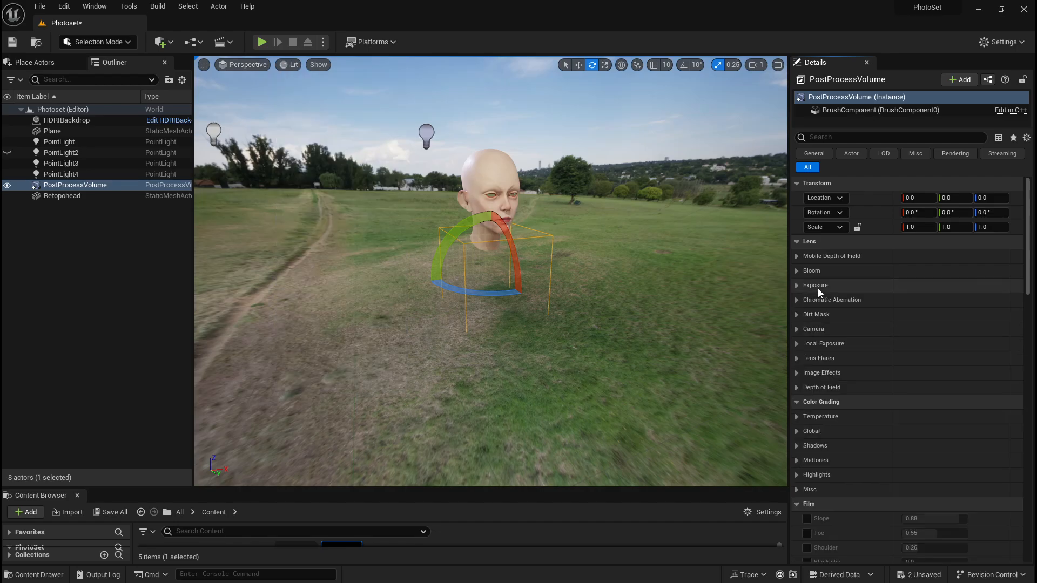
# Enable the Chromatic Aberration overrides and set Intensity to 2.72 and Start Offset to 0.904
pyautogui.click(800, 302)
pyautogui.click(815, 314)
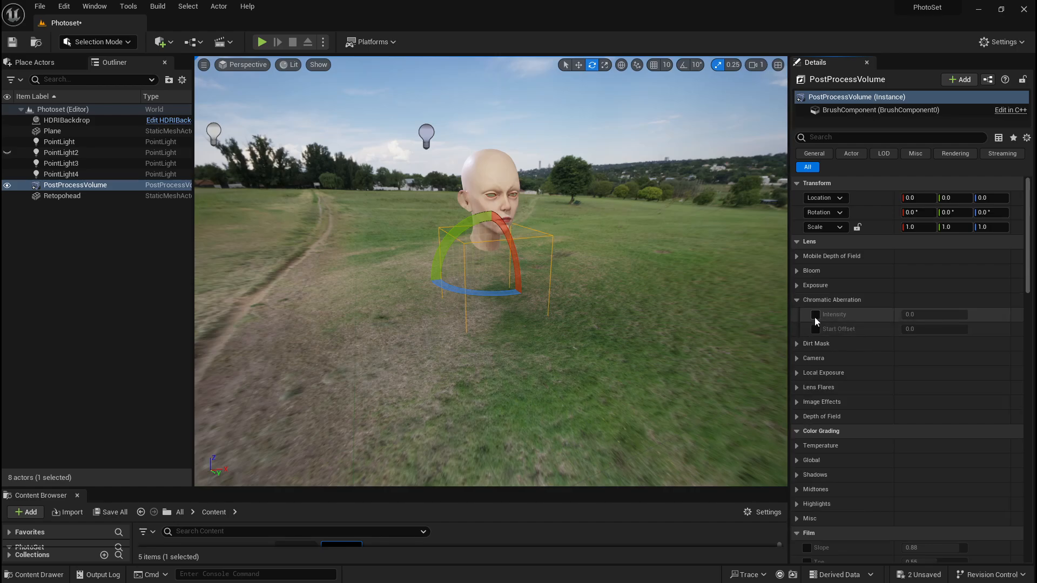
pyautogui.click(816, 329)
pyautogui.moveTo(919, 314); pyautogui.dragTo(961, 329)
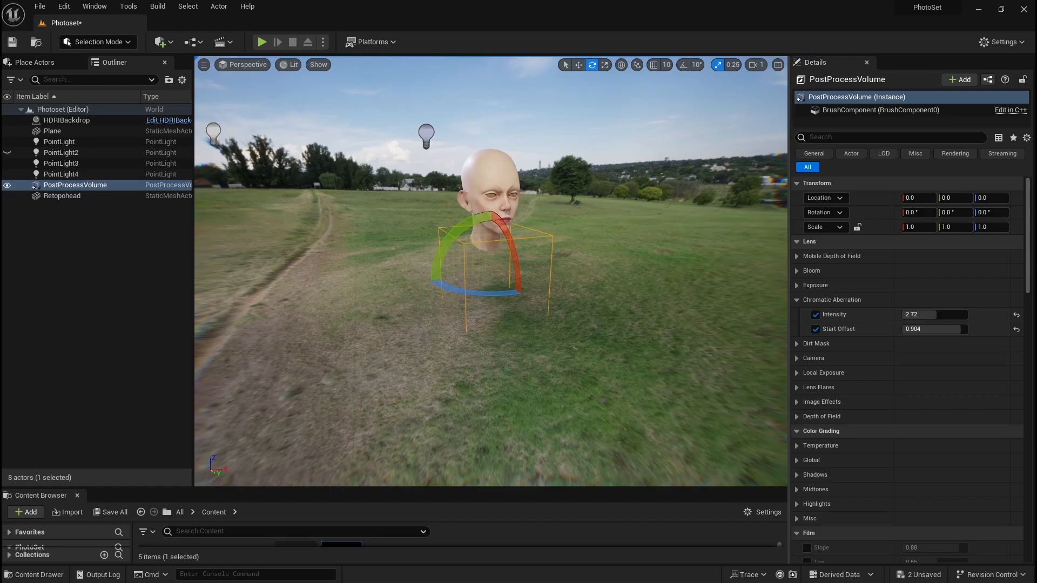
# Frame the head and set the PostProcessVolume's Chromatic Aberration Start Offset to 0.352 and Intensity to 4.76
pyautogui.click(510, 193)
pyautogui.press('f')
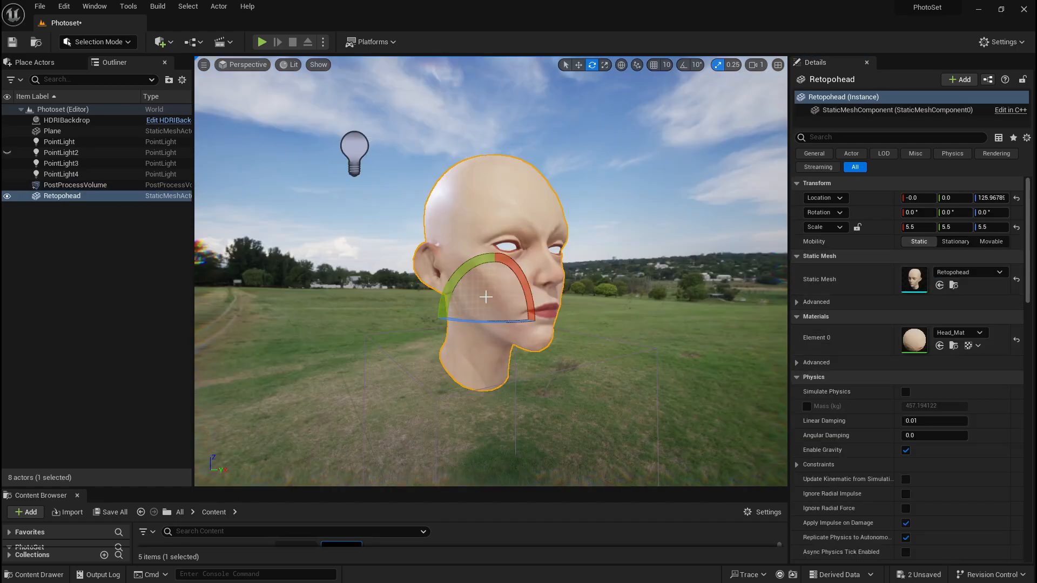
pyautogui.click(87, 185)
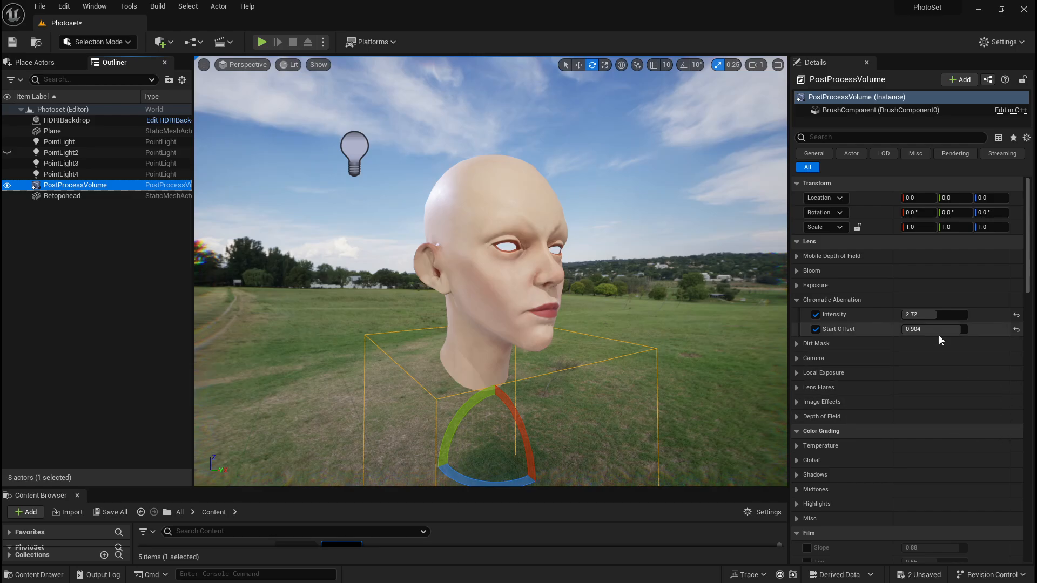
pyautogui.moveTo(939, 329)
pyautogui.mouseDown()
pyautogui.moveTo(903, 329)
pyautogui.moveTo(930, 329)
pyautogui.mouseUp()
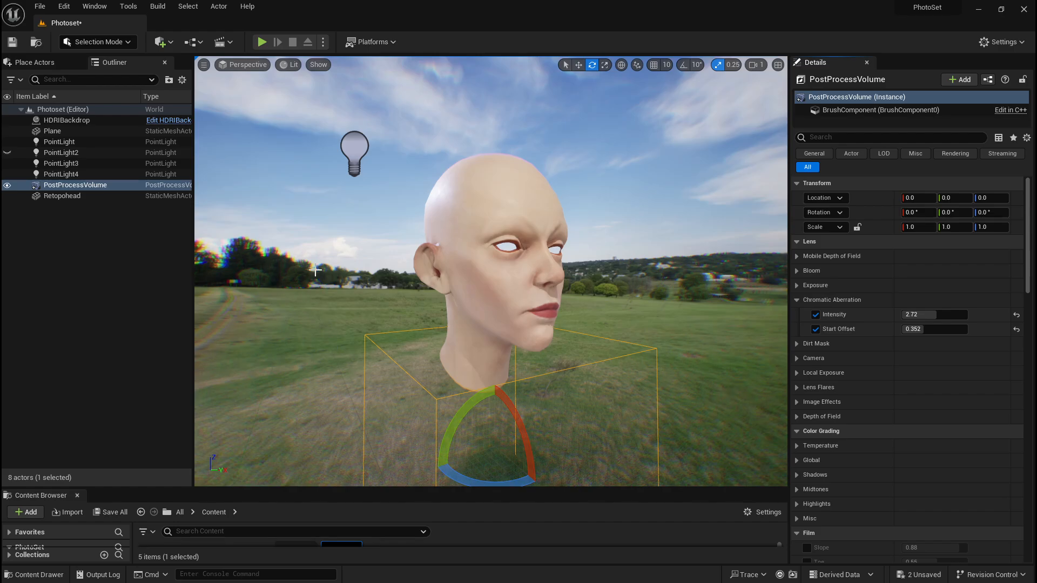
pyautogui.moveTo(942, 312)
pyautogui.mouseDown()
pyautogui.moveTo(959, 313)
pyautogui.moveTo(939, 316)
pyautogui.mouseUp()
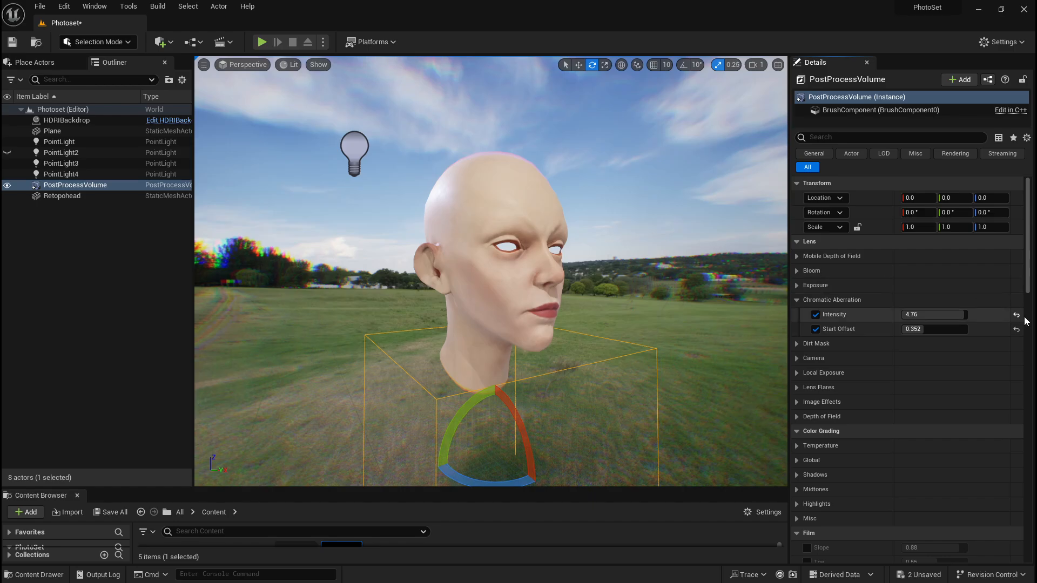
# Reduce the Chromatic Aberration Intensity to 1.8 and turn off both of its overrides
pyautogui.moveTo(966, 315); pyautogui.dragTo(924, 315)
pyautogui.click(815, 328)
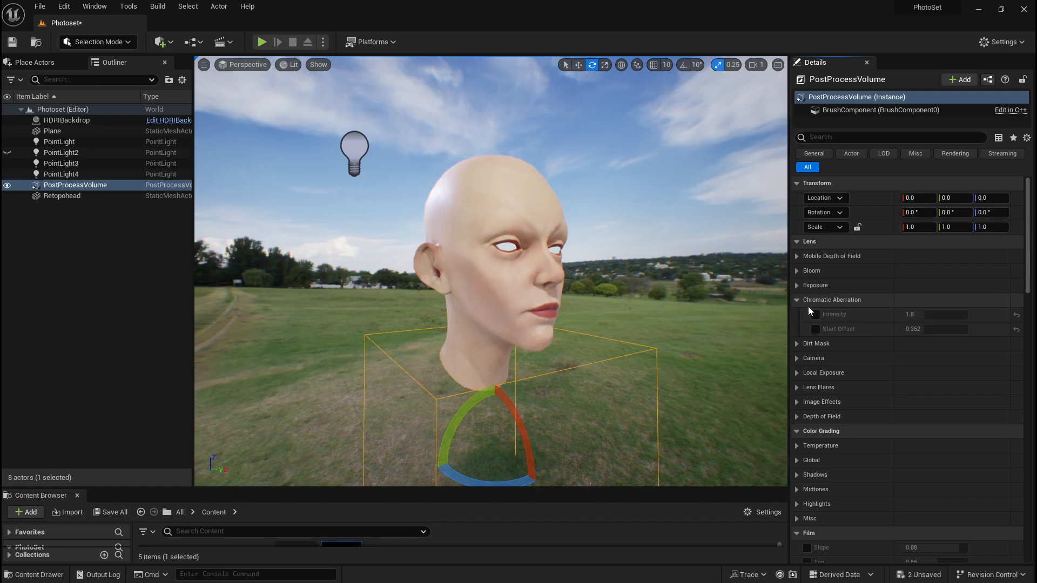
pyautogui.click(797, 301)
# Check the Dirt Mask settings and enable the Camera overrides for Shutter Speed, ISO and Aperture (F-stop)
pyautogui.click(796, 314)
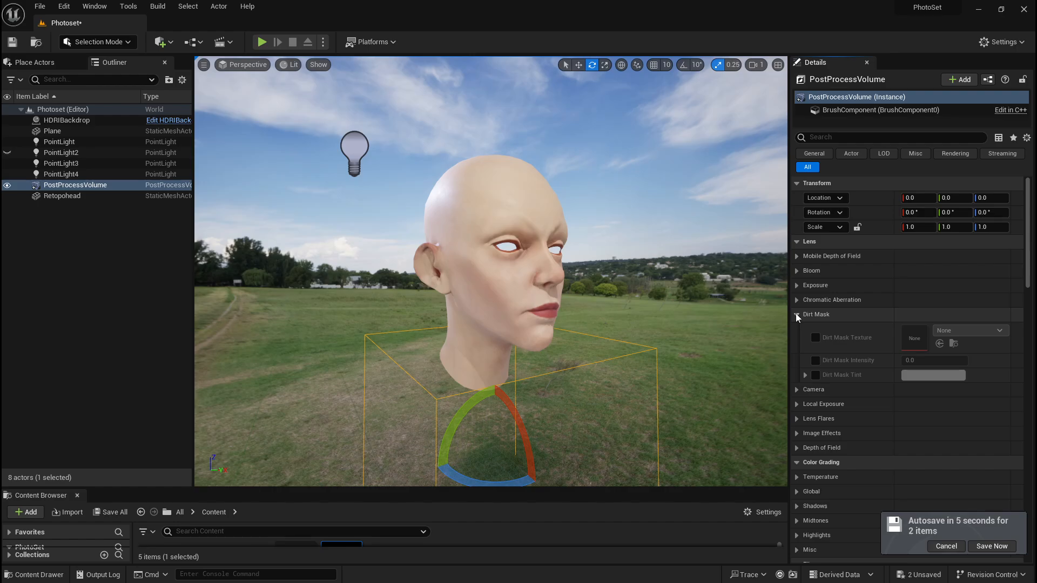
pyautogui.click(796, 314)
pyautogui.click(797, 330)
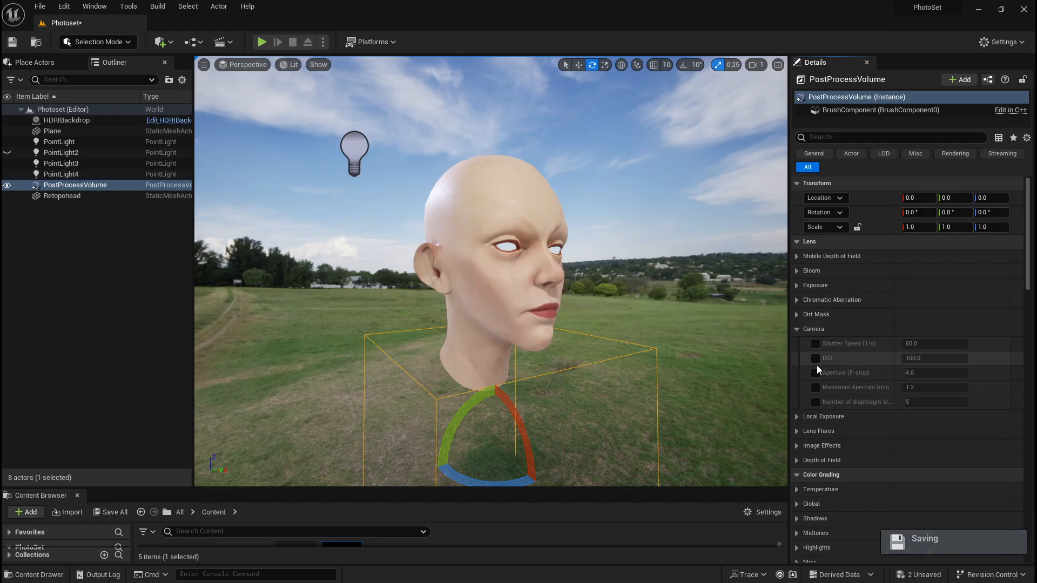
pyautogui.click(816, 345)
pyautogui.click(817, 358)
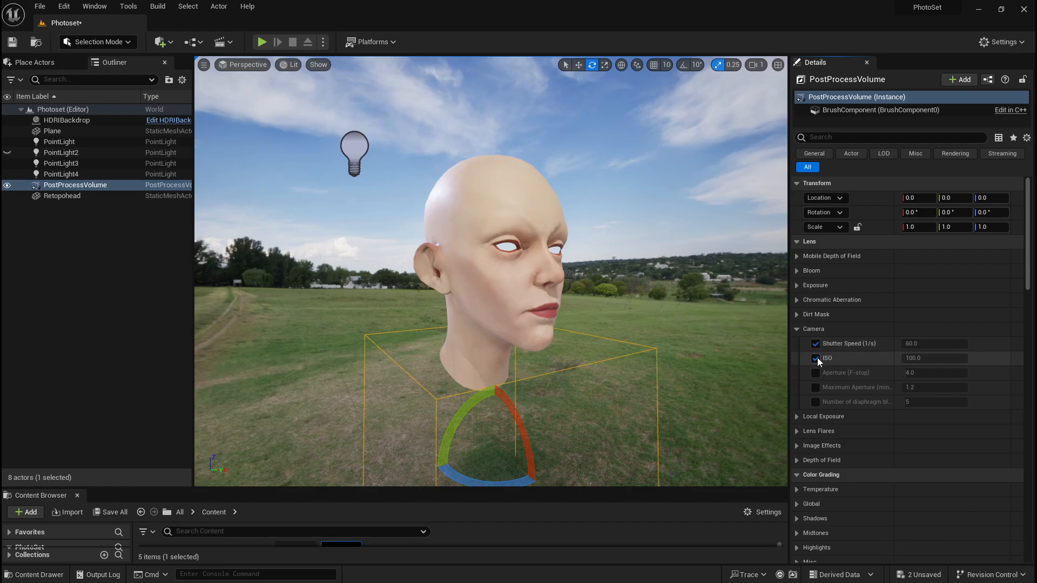
pyautogui.click(816, 373)
pyautogui.click(809, 329)
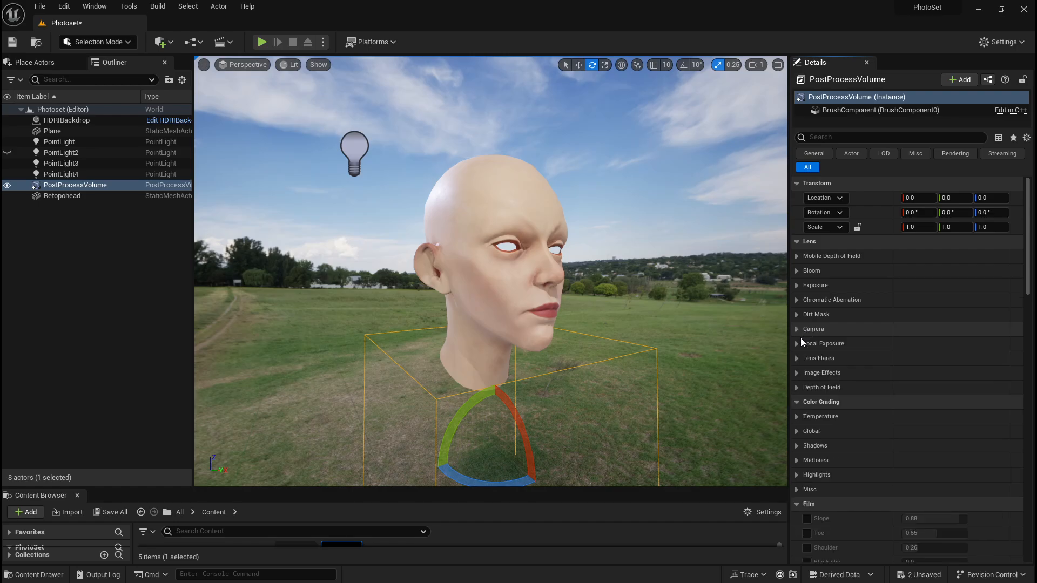
# Look through the PostProcessVolume's Local Exposure and Depth of Field settings
pyautogui.click(797, 344)
pyautogui.click(796, 344)
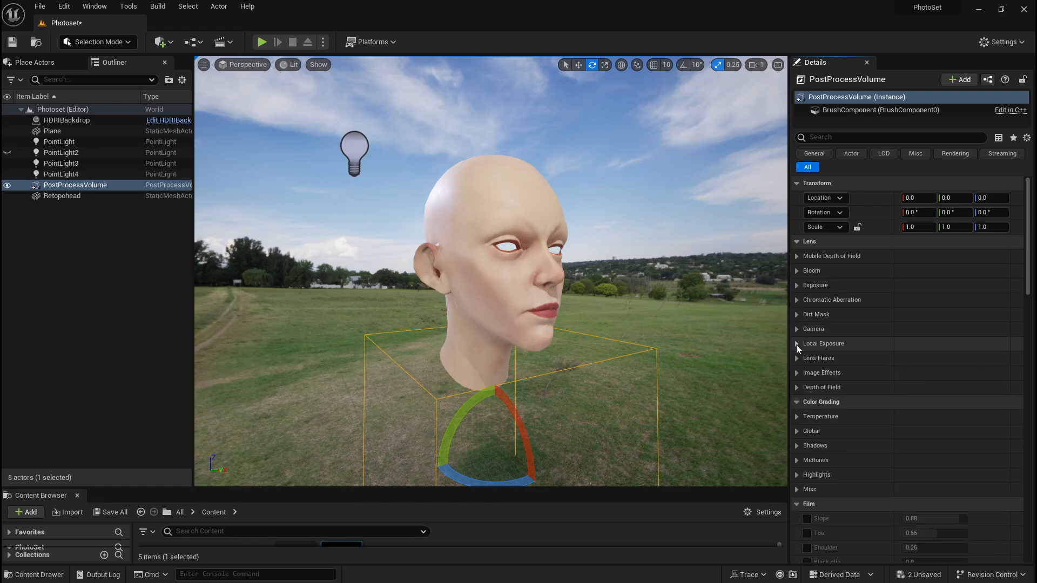
pyautogui.click(796, 388)
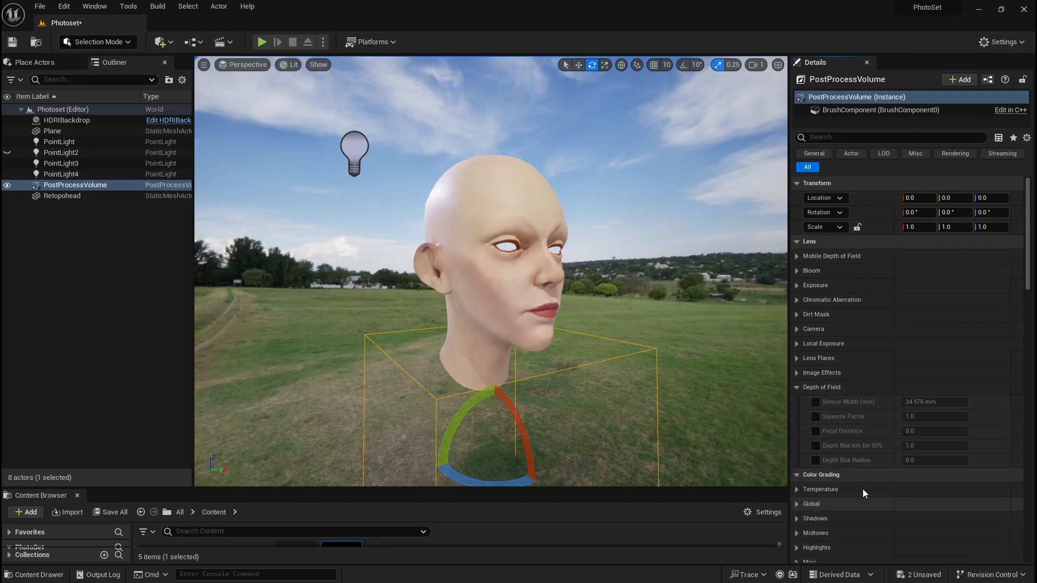
pyautogui.click(797, 387)
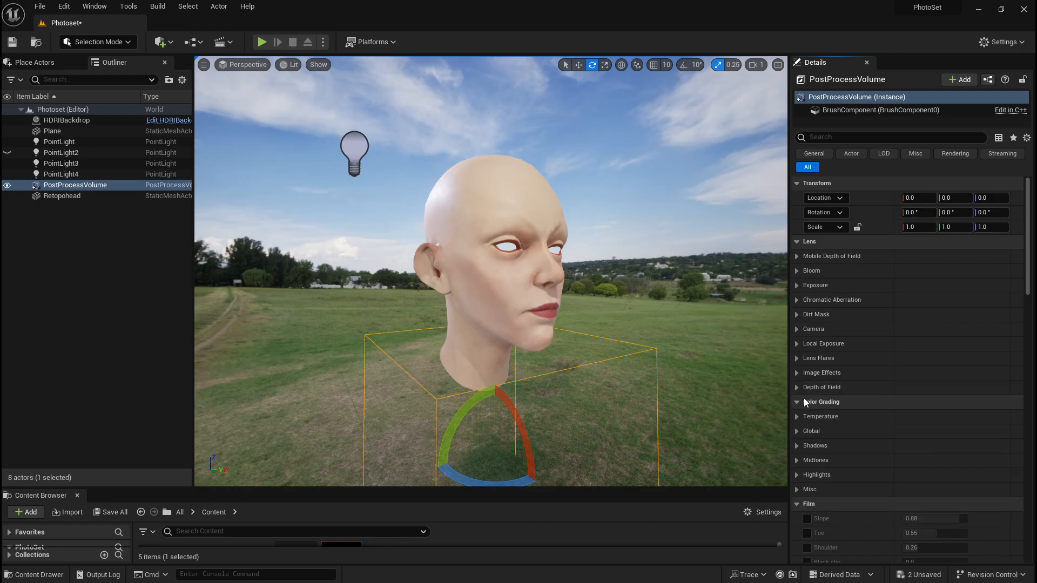
# Enable the Global color grading overrides for Saturation, Contrast and Gamma, and lower the Saturation's red channel to 0.36
pyautogui.click(797, 431)
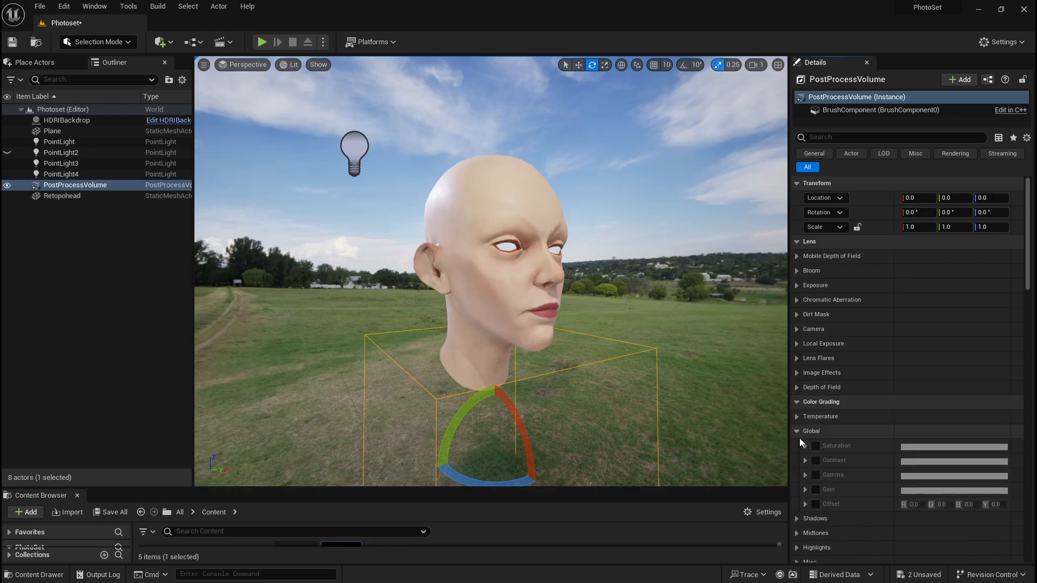
pyautogui.click(815, 446)
pyautogui.click(816, 460)
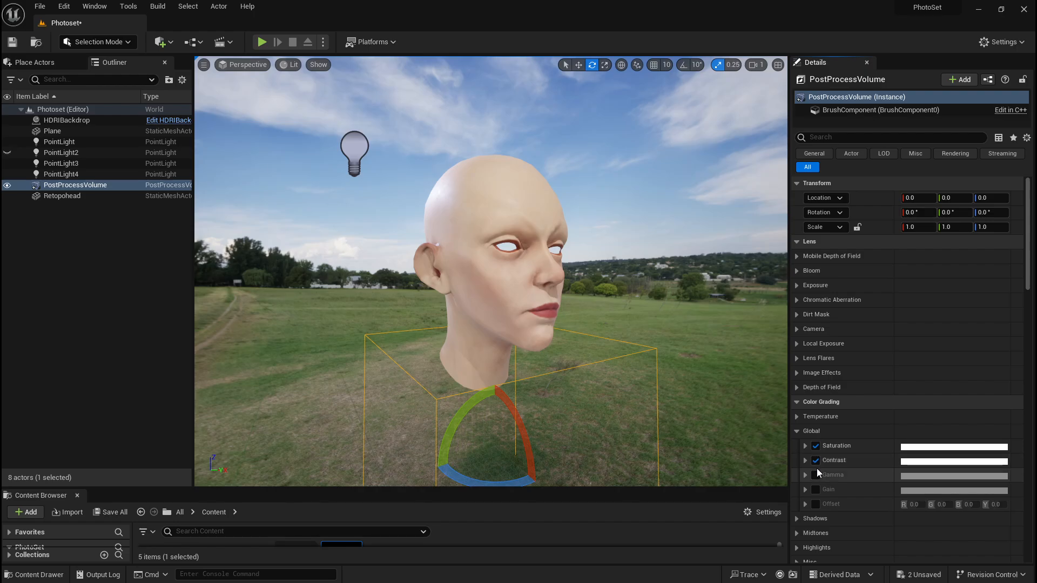
pyautogui.click(817, 475)
pyautogui.click(935, 447)
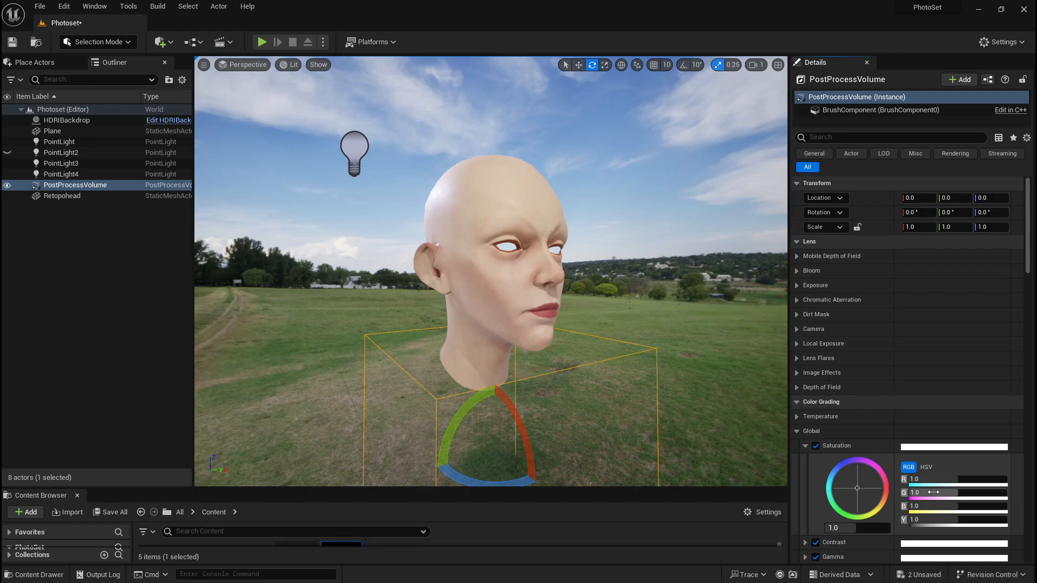
pyautogui.moveTo(954, 484)
pyautogui.mouseDown()
pyautogui.moveTo(1008, 484)
pyautogui.moveTo(927, 480)
pyautogui.mouseUp()
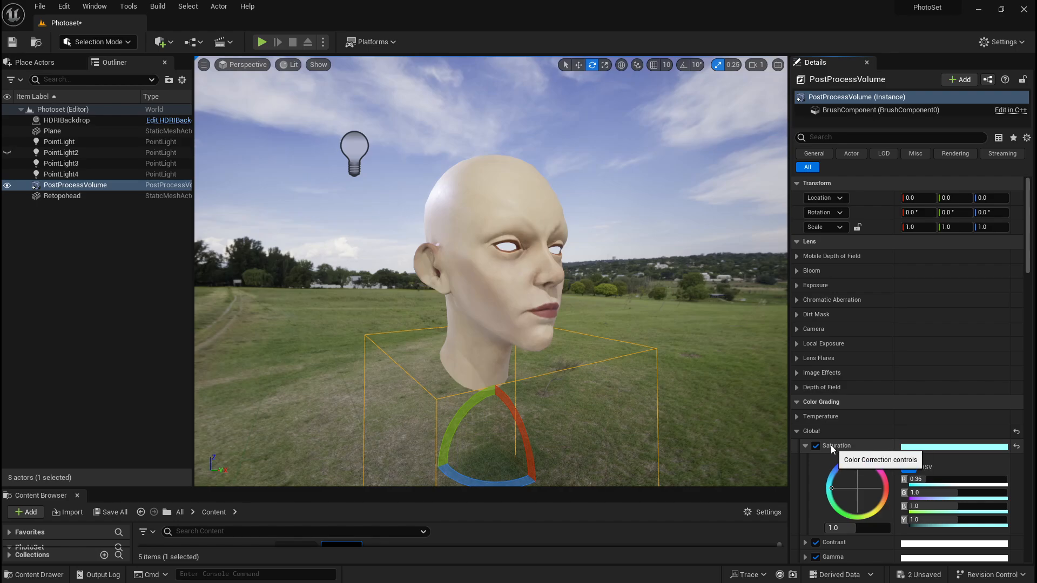
# Turn off the Global Saturation, Contrast and Gamma overrides and collapse the Global settings
pyautogui.click(814, 443)
pyautogui.click(805, 445)
pyautogui.click(816, 460)
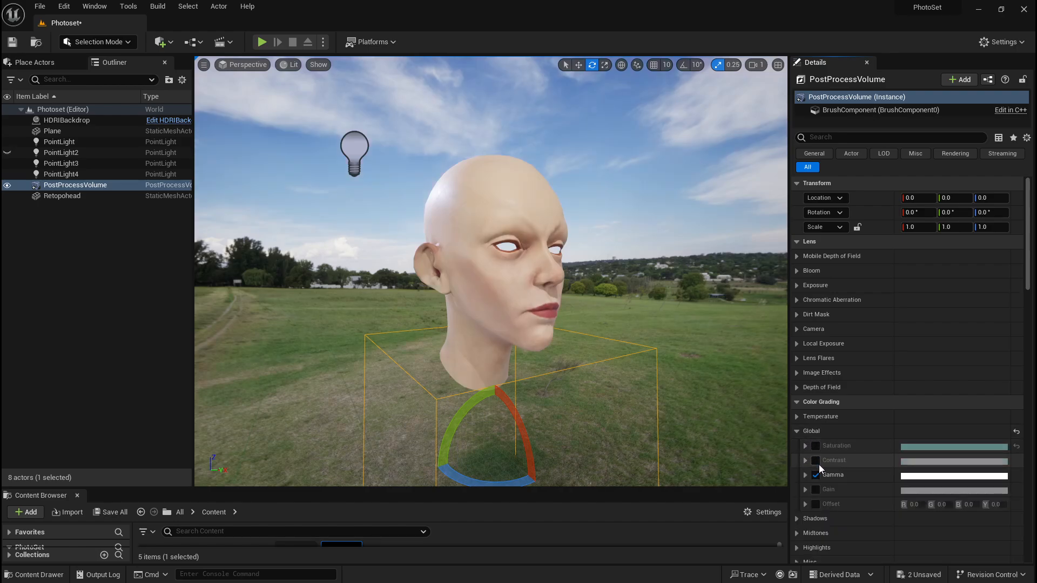
pyautogui.click(816, 475)
pyautogui.click(797, 431)
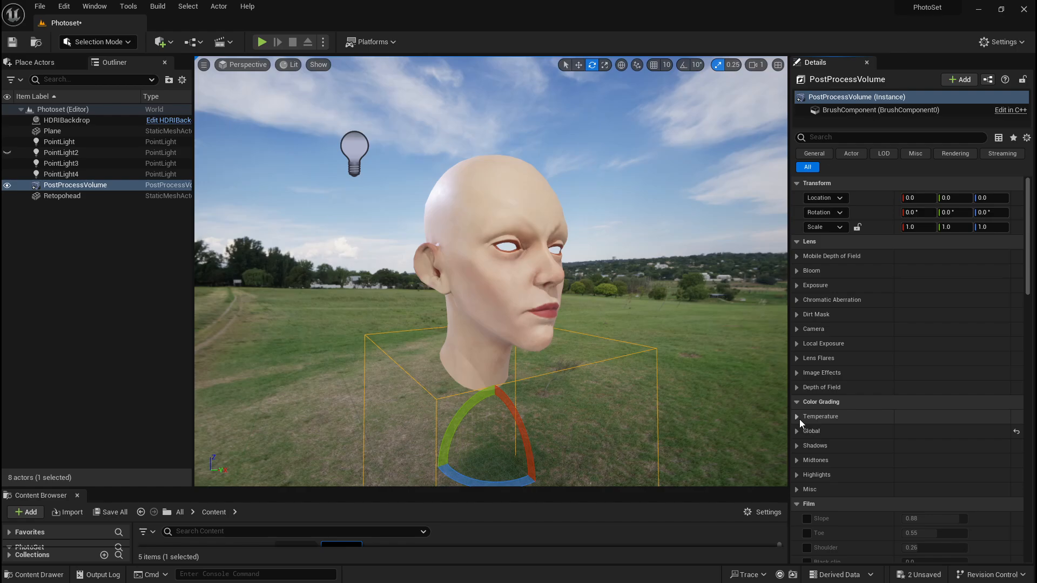
# Try the color grading Temperature overrides with White Balance and Temp at about 10496, and switch them off again
pyautogui.click(797, 416)
pyautogui.click(818, 430)
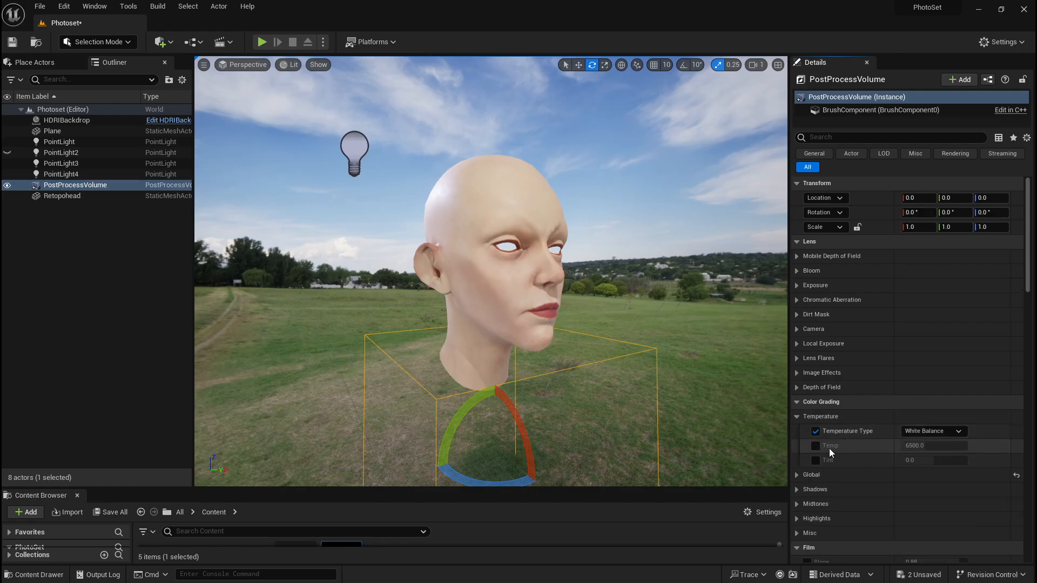
pyautogui.click(815, 447)
pyautogui.moveTo(931, 449)
pyautogui.mouseDown()
pyautogui.moveTo(965, 449)
pyautogui.moveTo(905, 448)
pyautogui.moveTo(946, 449)
pyautogui.mouseUp()
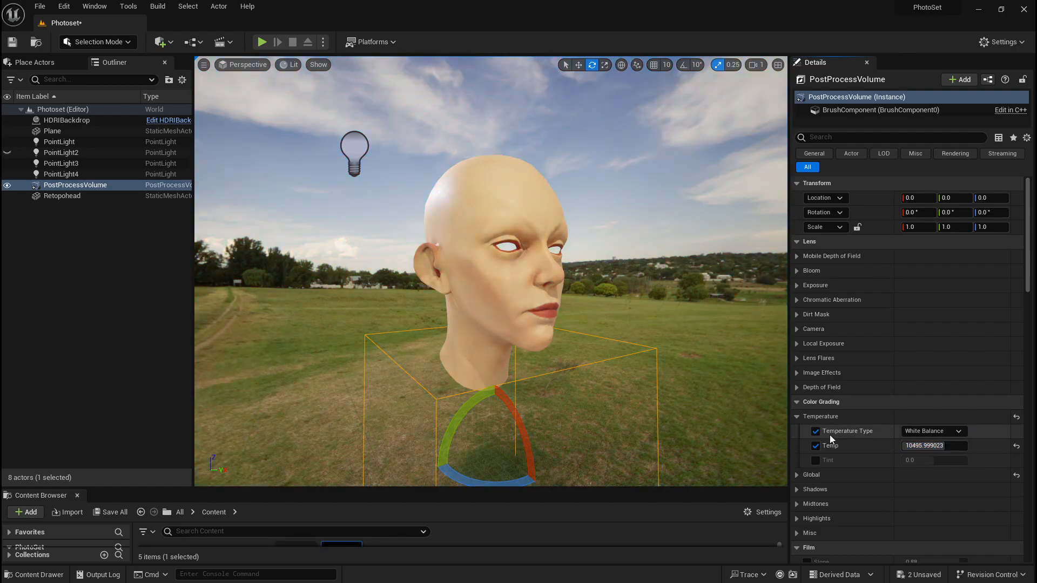
pyautogui.click(816, 432)
pyautogui.click(815, 446)
pyautogui.click(797, 417)
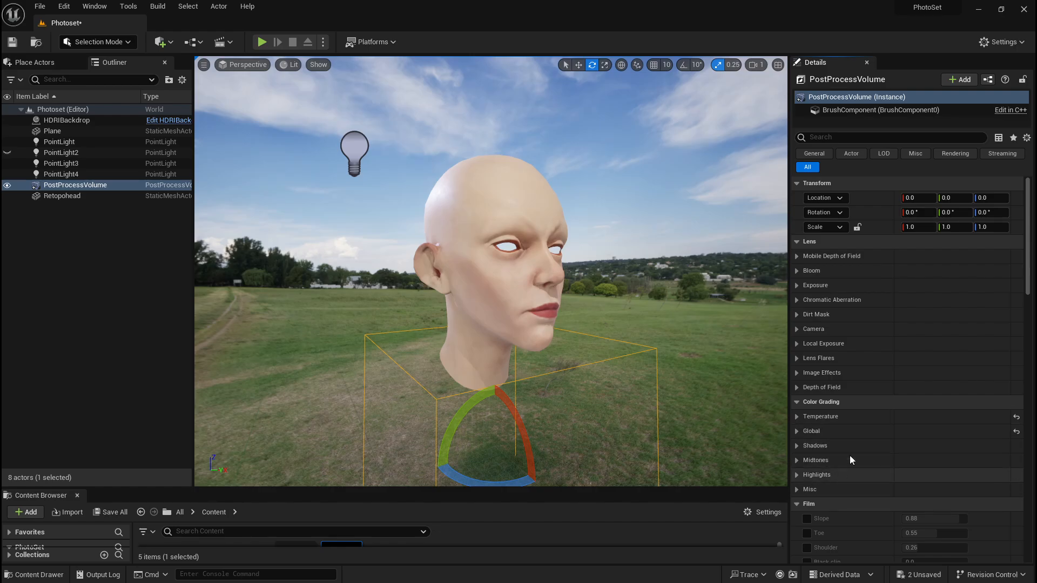
# Enable the Film overrides for Slope, Toe, Shoulder, Black clip and White clip, setting Slope to 0.808 and Toe to 0.592
pyautogui.scroll(-5, 834, 439)
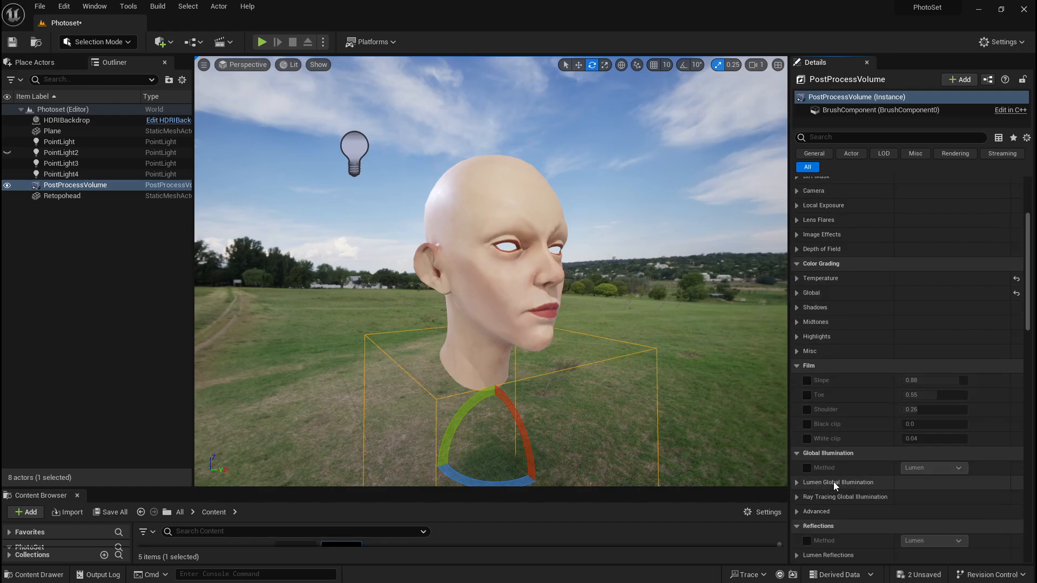
pyautogui.click(807, 381)
pyautogui.click(807, 395)
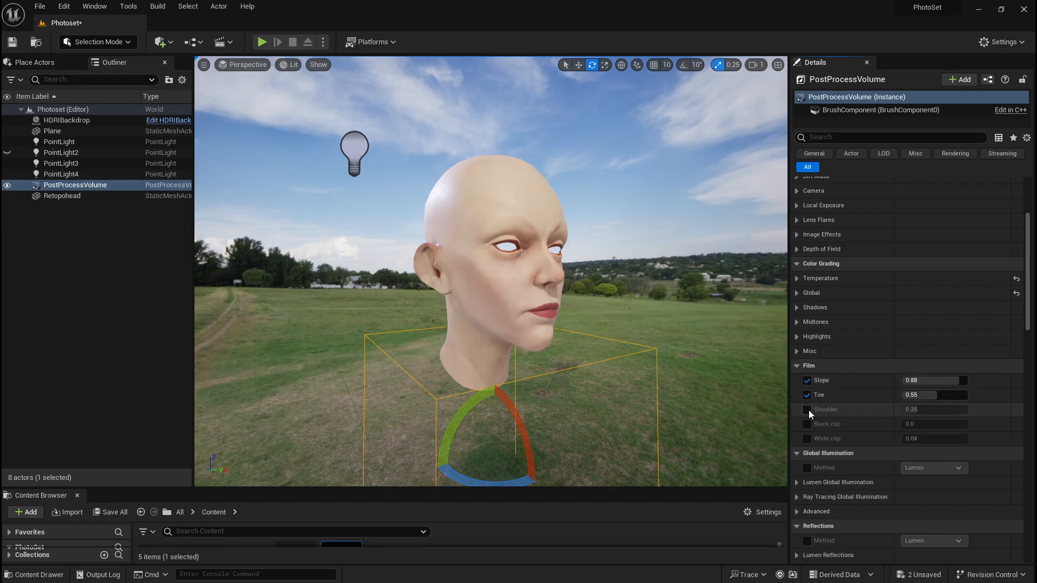
pyautogui.click(807, 410)
pyautogui.click(807, 424)
pyautogui.click(806, 438)
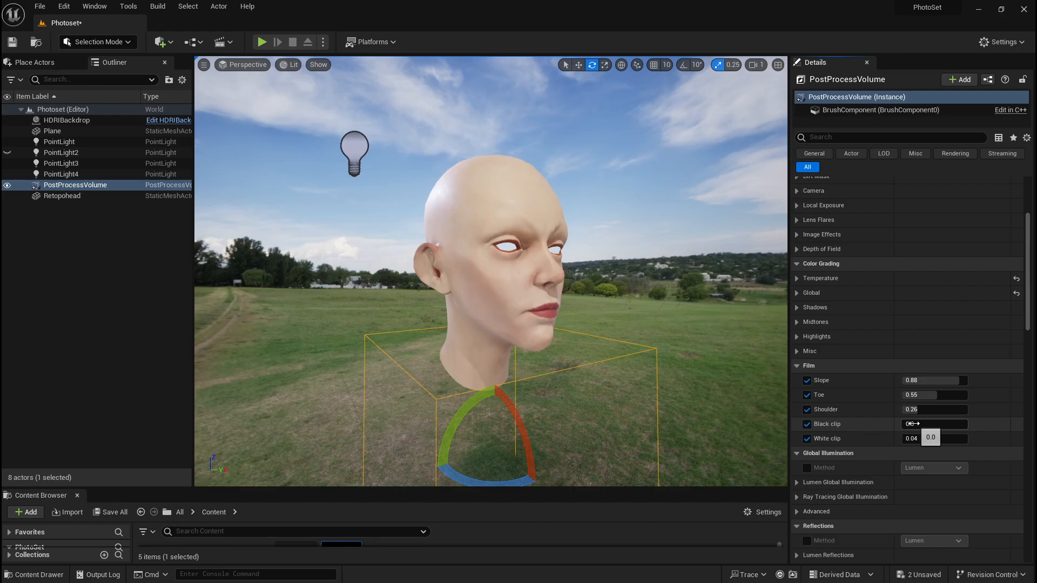
pyautogui.moveTo(946, 378); pyautogui.dragTo(941, 379)
pyautogui.moveTo(941, 395); pyautogui.dragTo(940, 395)
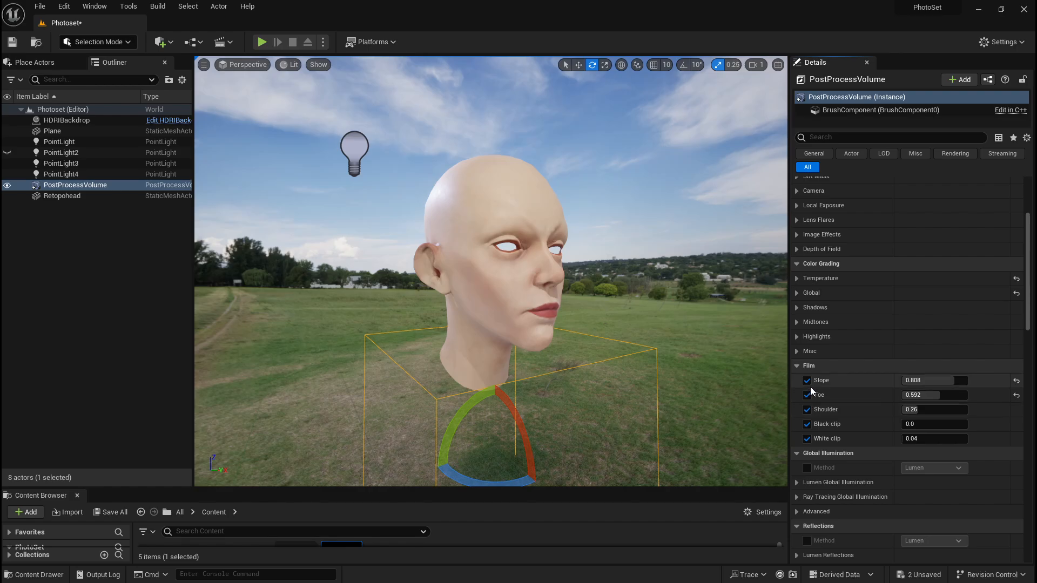
# Turn off the Film overrides for Slope, Toe, Shoulder, Black clip and White clip
pyautogui.click(807, 381)
pyautogui.click(807, 395)
pyautogui.click(807, 410)
pyautogui.click(807, 424)
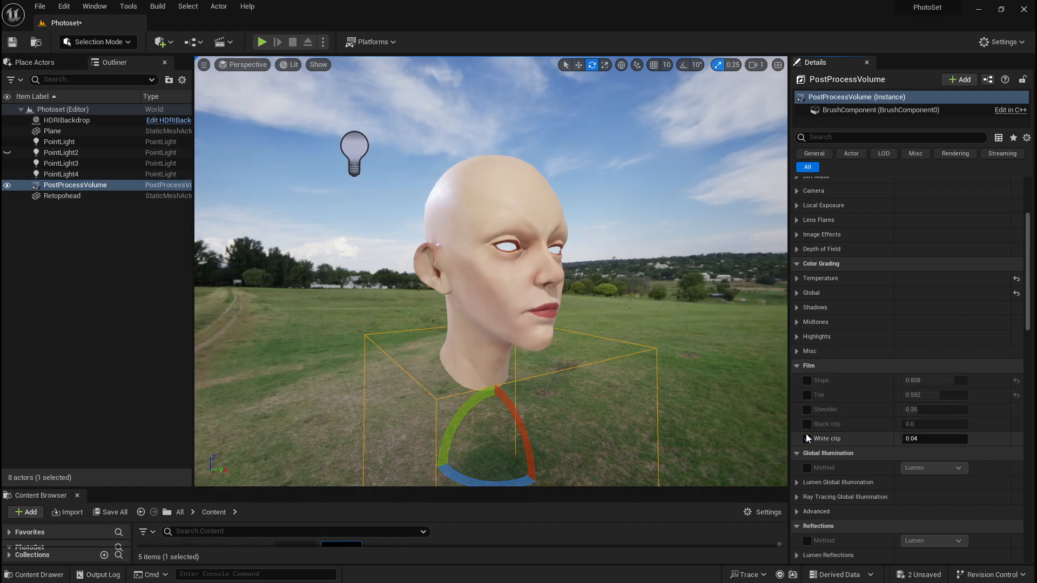
pyautogui.click(807, 438)
# Enable the Global Illumination Method override and compare Lumen with Screen Space (Beta), leaving Screen Space (Beta) selected
pyautogui.click(807, 468)
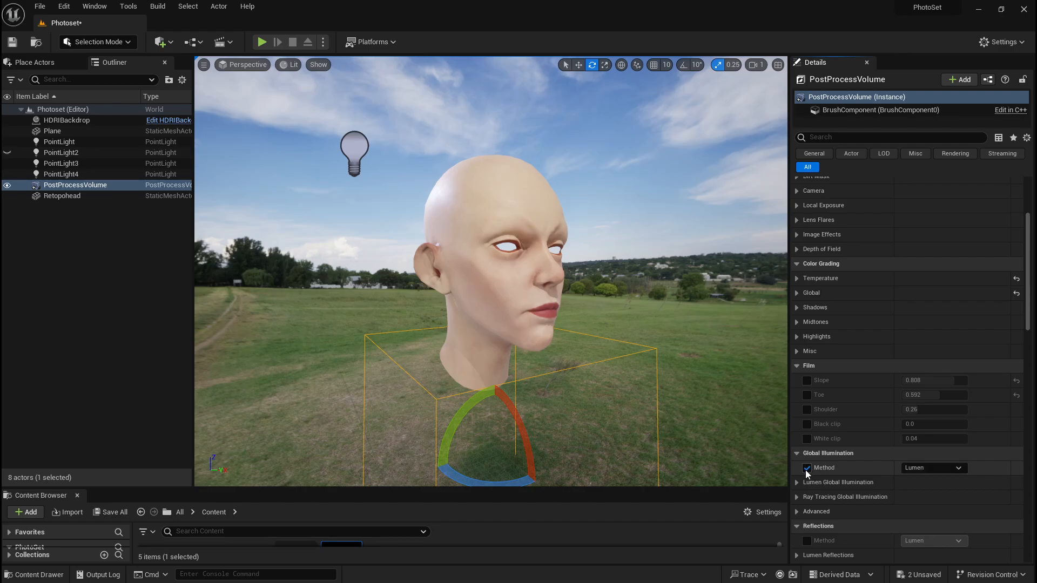
pyautogui.click(921, 468)
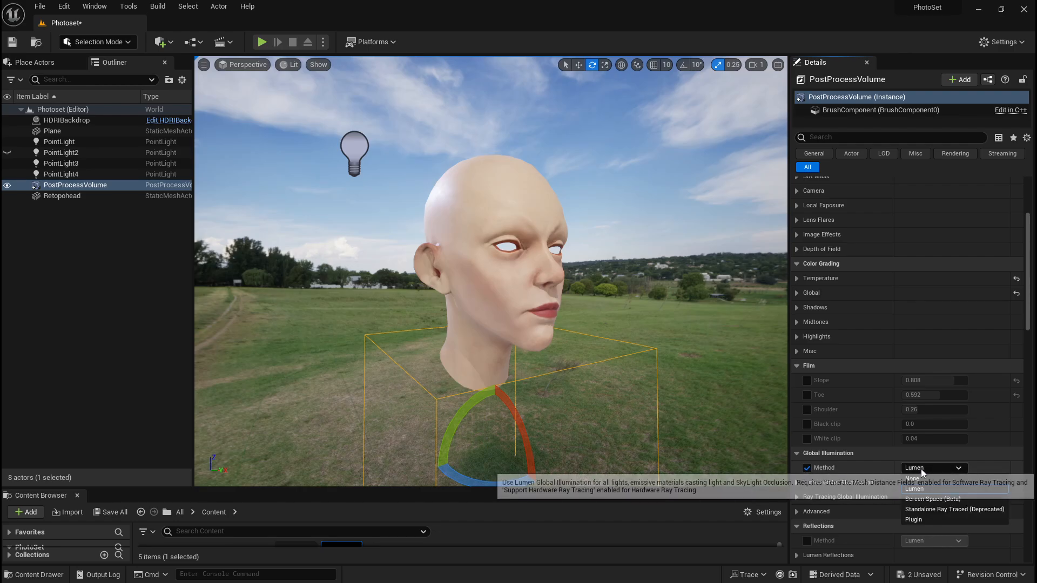
pyautogui.click(932, 499)
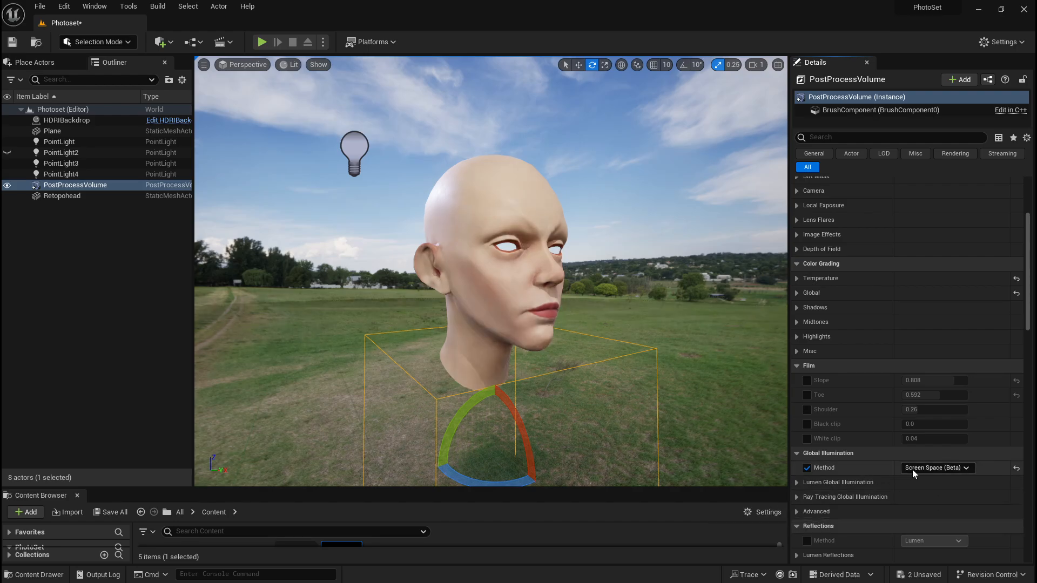
pyautogui.click(912, 469)
pyautogui.click(929, 487)
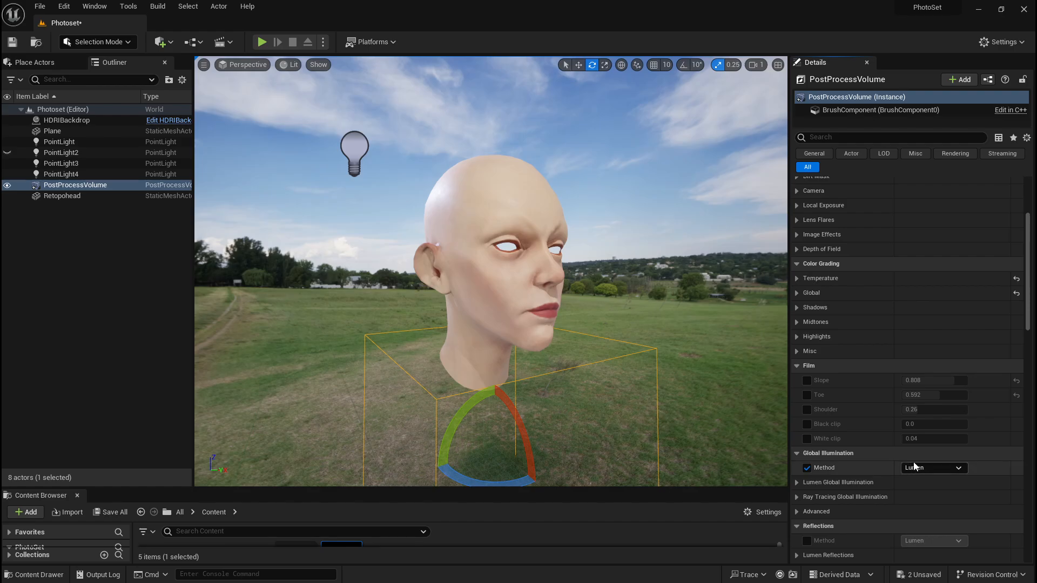
pyautogui.click(931, 466)
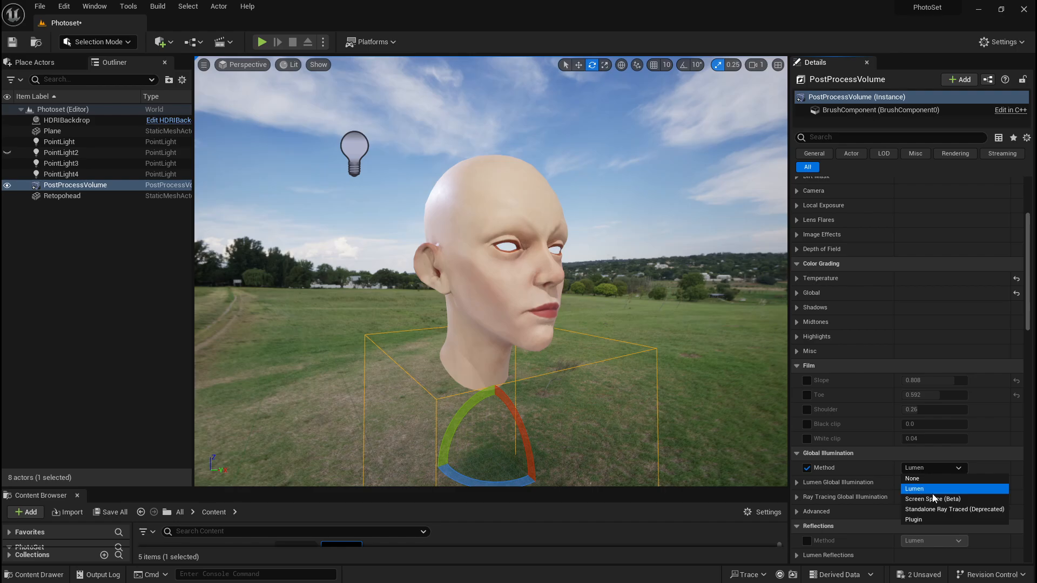
pyautogui.click(932, 491)
pyautogui.click(920, 470)
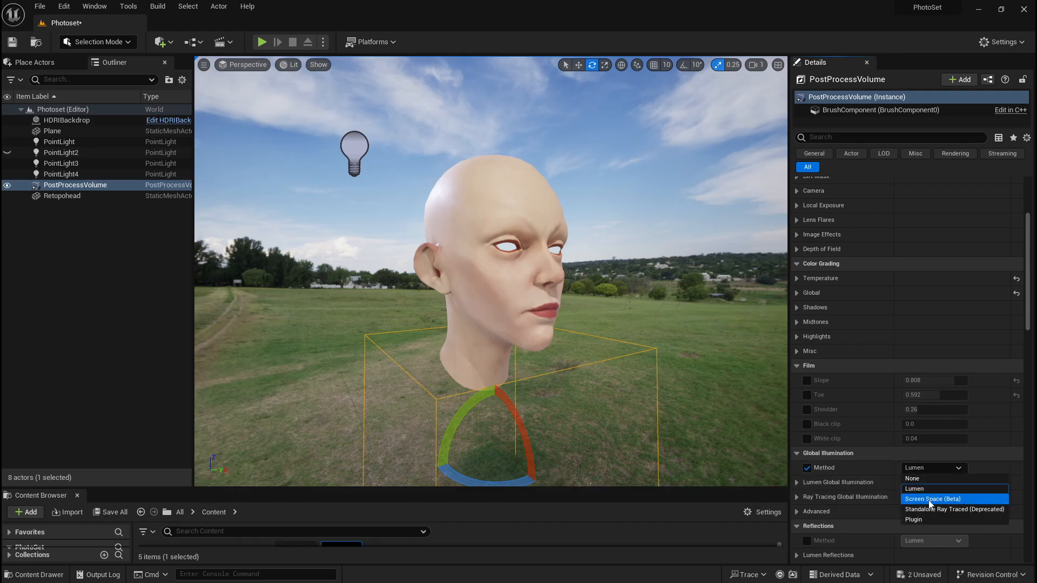
pyautogui.click(921, 495)
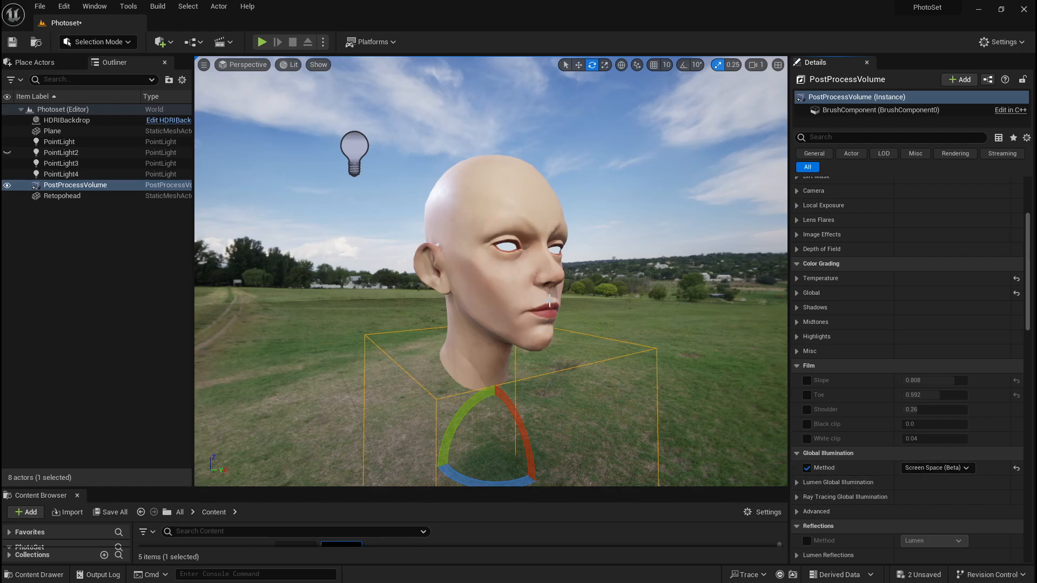
# Turn off the Global Illumination Method override and enable the Lumen Scene Lighting Quality override at 0.404
pyautogui.click(804, 482)
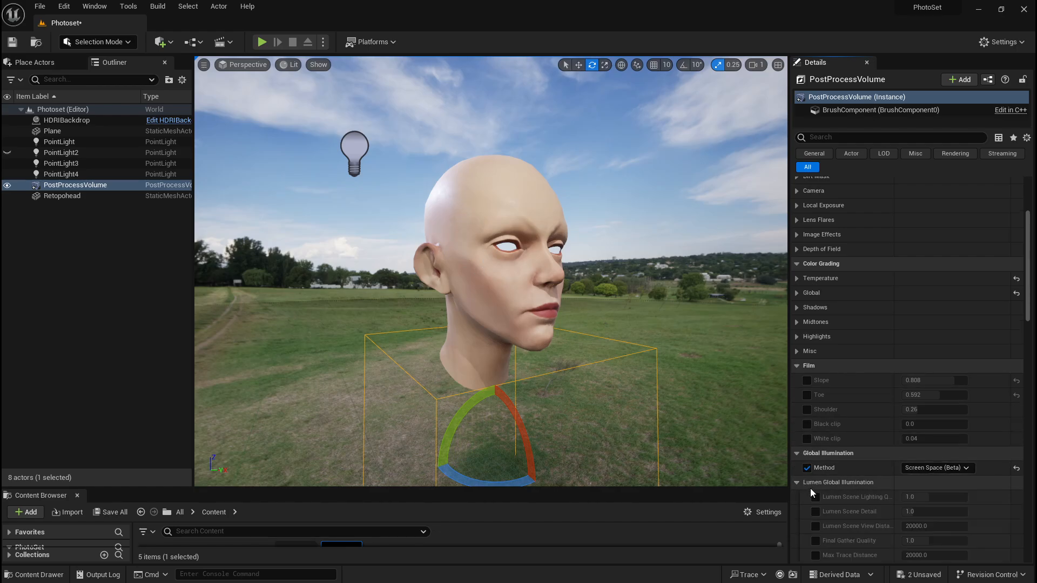
pyautogui.click(807, 469)
pyautogui.scroll(-2, 817, 473)
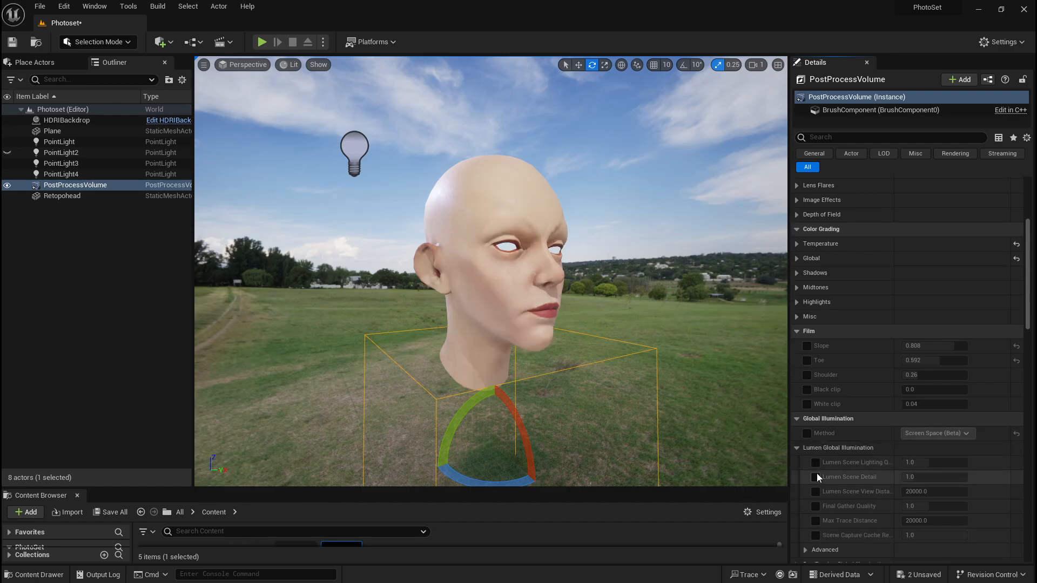
pyautogui.click(816, 463)
pyautogui.moveTo(906, 463)
pyautogui.mouseDown()
pyautogui.moveTo(967, 463)
pyautogui.moveTo(907, 463)
pyautogui.mouseUp()
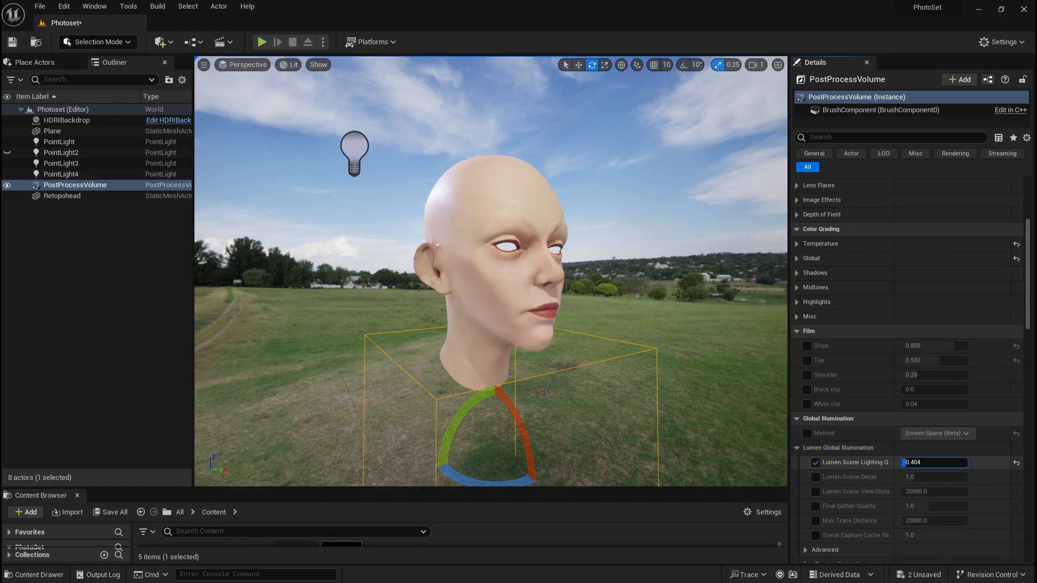
# Collapse the Global Illumination settings, expand Ray Tracing Reflections to view its options, and collapse the Reflections settings
pyautogui.click(798, 448)
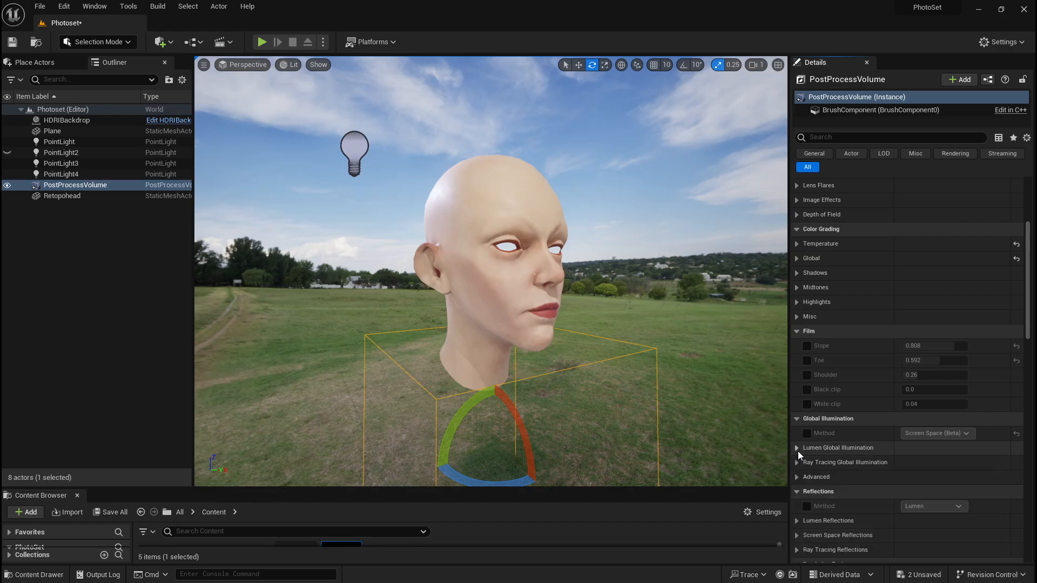
pyautogui.click(799, 421)
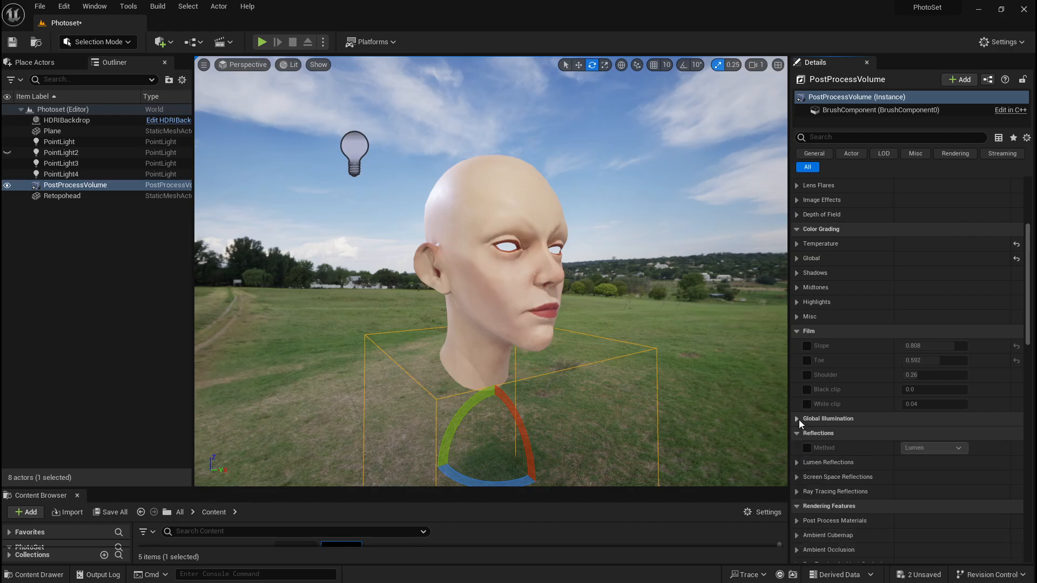
pyautogui.click(797, 492)
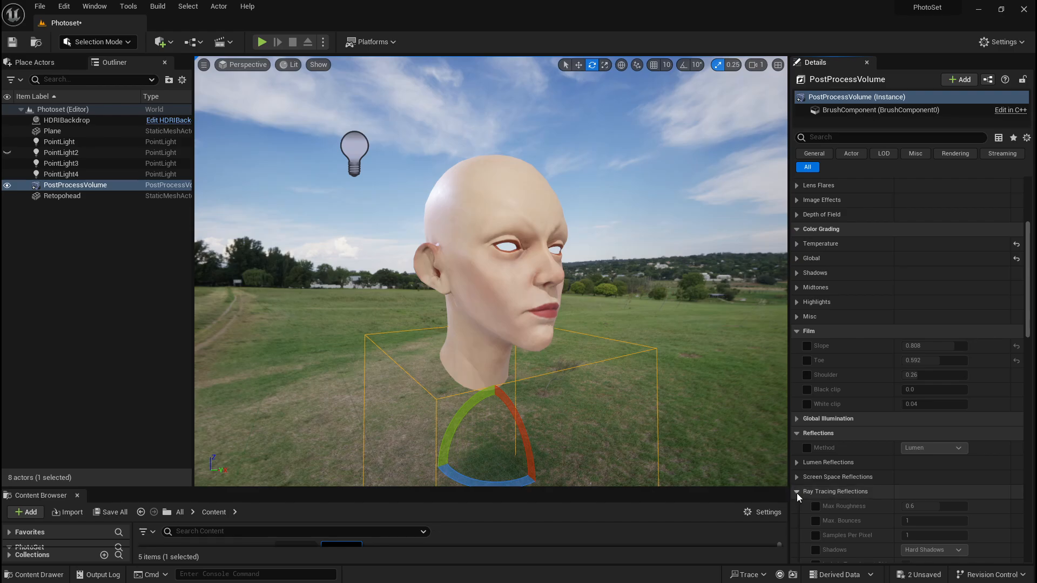
pyautogui.click(801, 434)
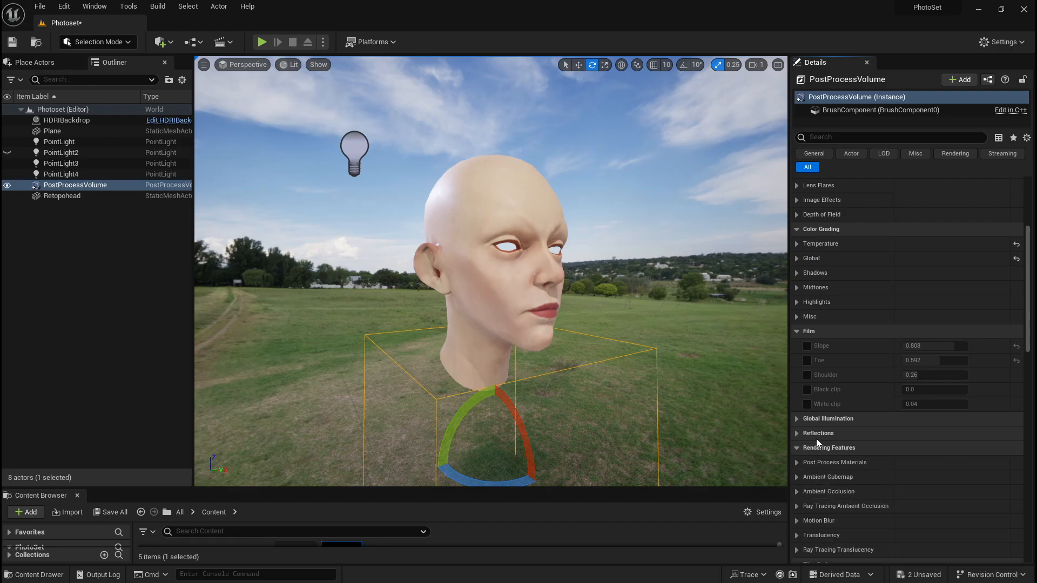
# Enable the Ambient Occlusion overrides, set Intensity to 0.688 and Radius to about 284, and collapse the group
pyautogui.scroll(-3, 826, 459)
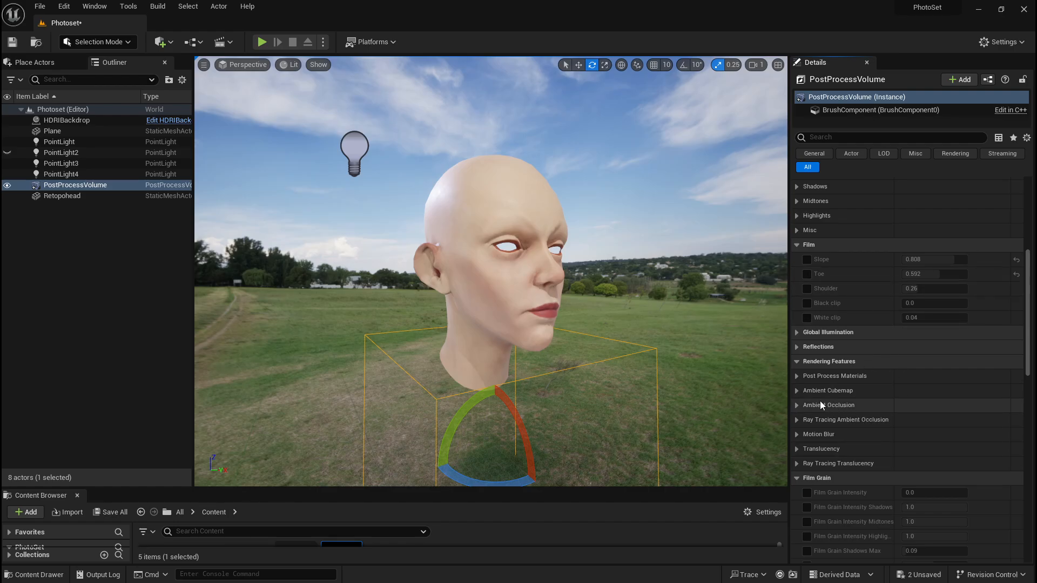
pyautogui.click(797, 405)
pyautogui.click(816, 420)
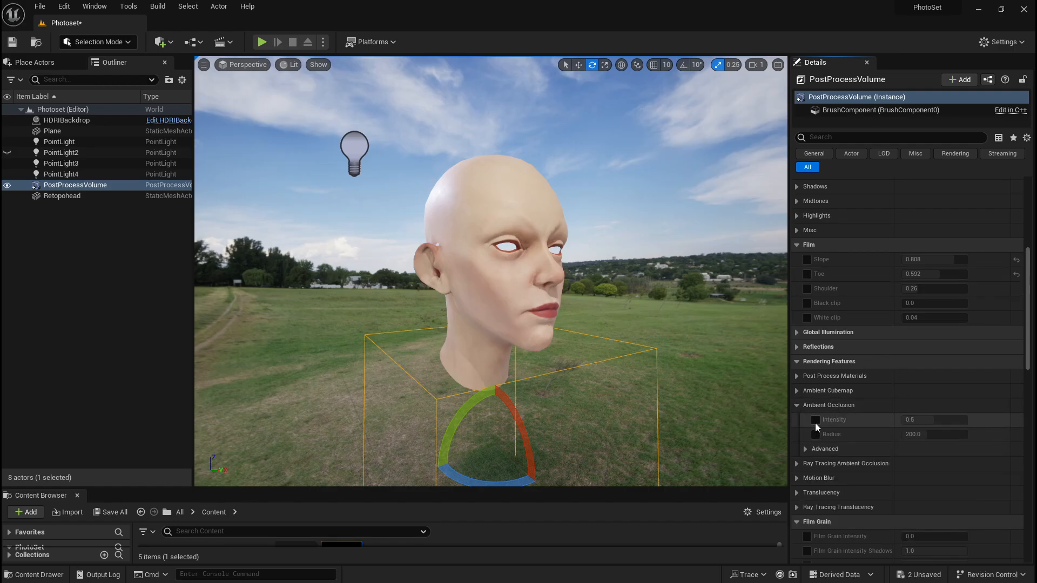
pyautogui.click(816, 435)
pyautogui.click(925, 421)
pyautogui.write('0.36')
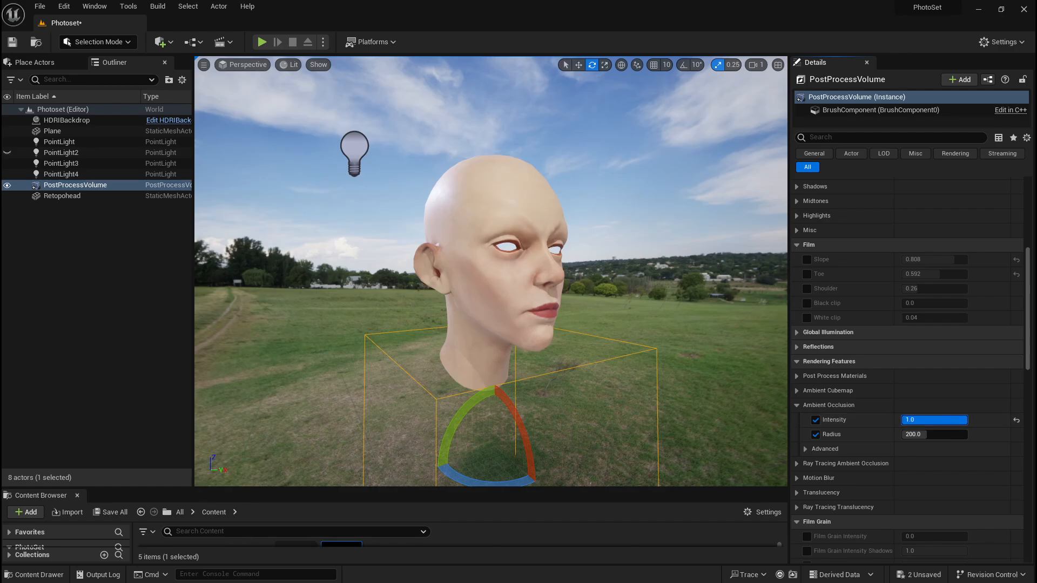
pyautogui.press('Return')
pyautogui.moveTo(926, 435)
pyautogui.mouseDown()
pyautogui.moveTo(967, 434)
pyautogui.moveTo(938, 435)
pyautogui.mouseUp()
pyautogui.moveTo(936, 421)
pyautogui.mouseDown()
pyautogui.moveTo(967, 421)
pyautogui.moveTo(946, 421)
pyautogui.mouseUp()
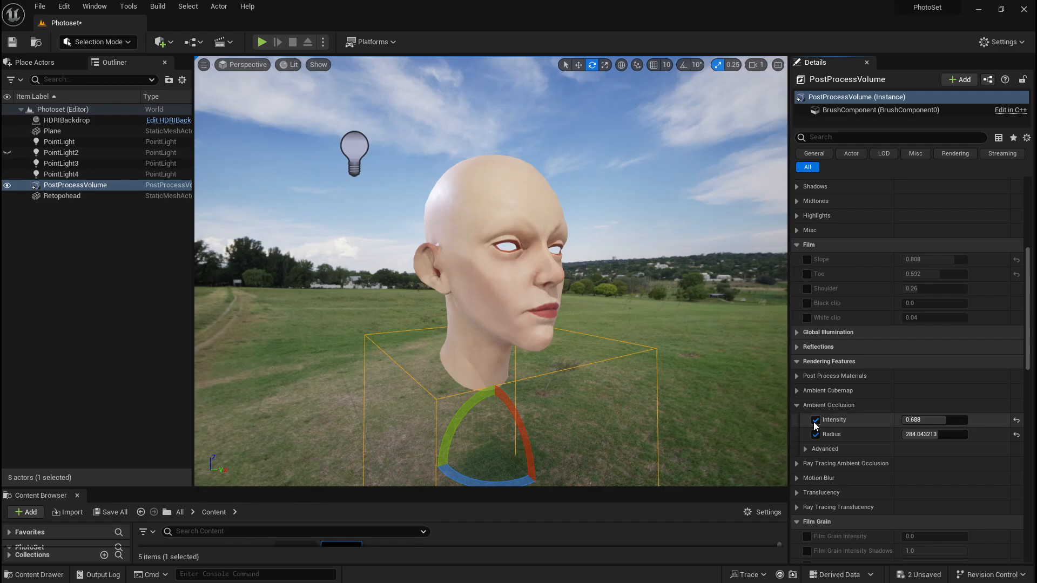
pyautogui.click(816, 406)
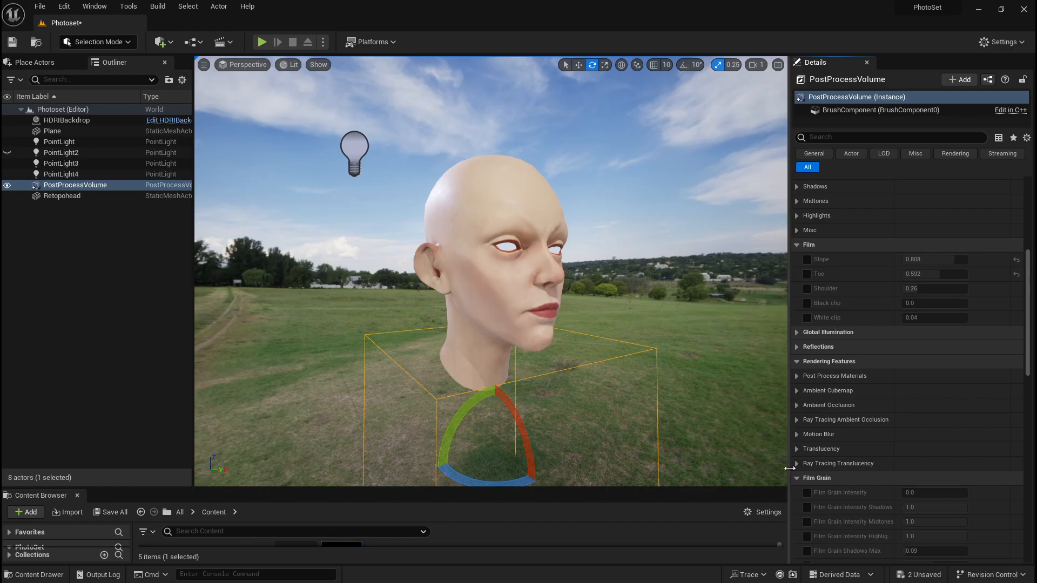
# Collapse the Film Grain, Path Tracing, Post Process Volume Settings, Brush Settings, Replication and Film groups
pyautogui.scroll(-3, 886, 475)
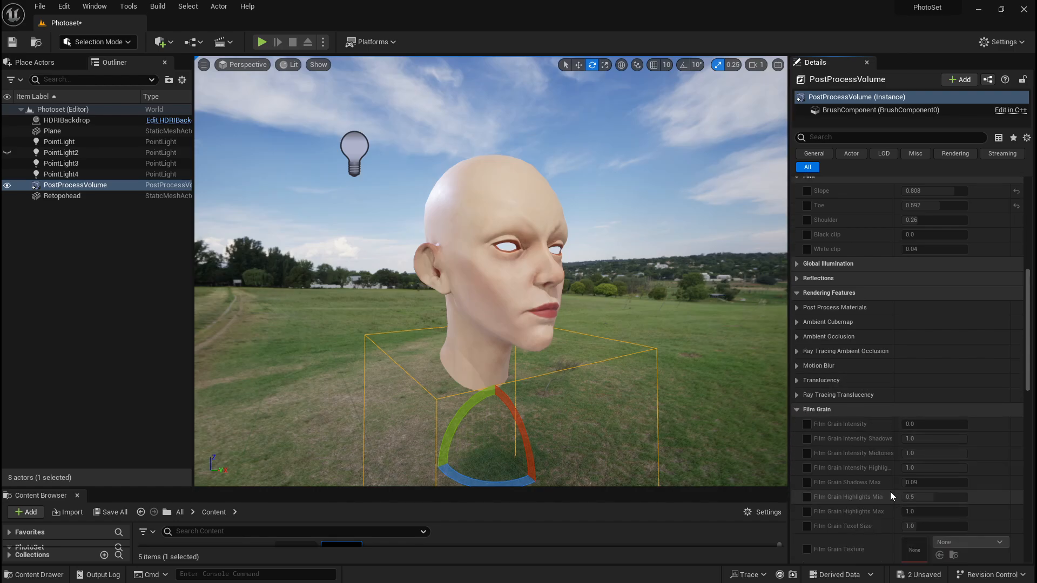
pyautogui.click(800, 410)
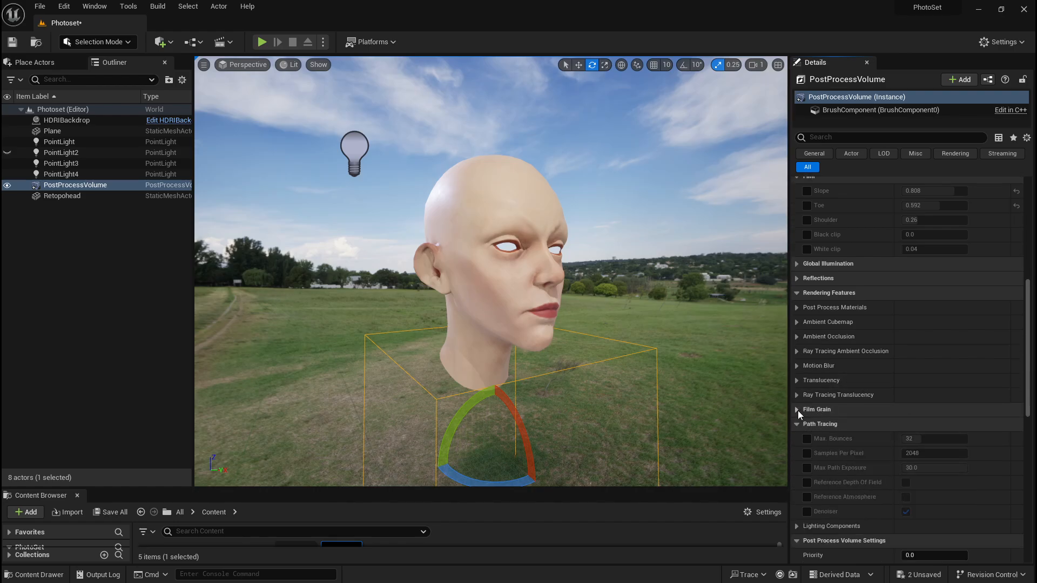
pyautogui.click(797, 441)
pyautogui.click(800, 453)
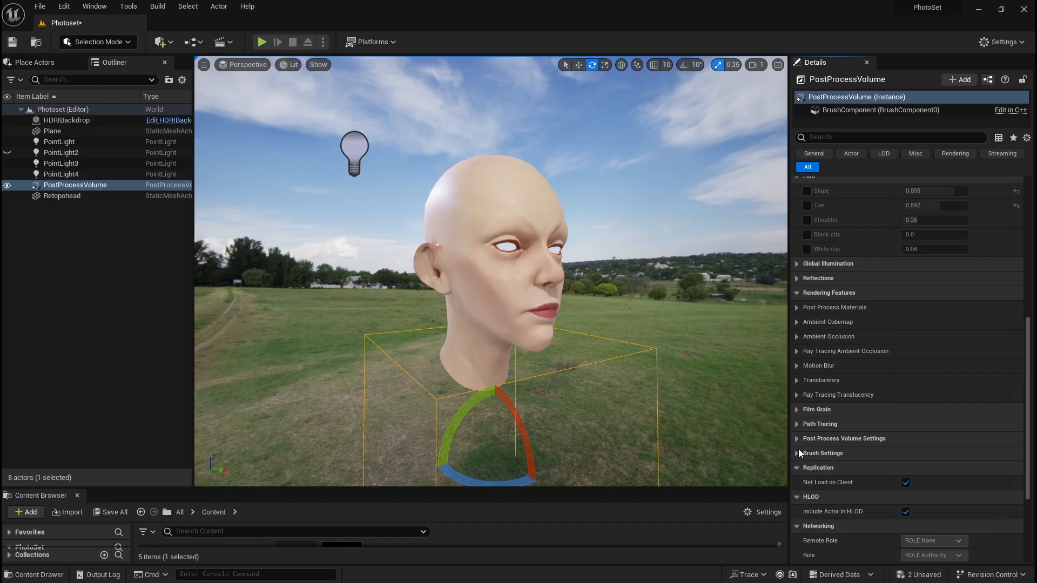
pyautogui.click(797, 468)
pyautogui.scroll(8, 814, 455)
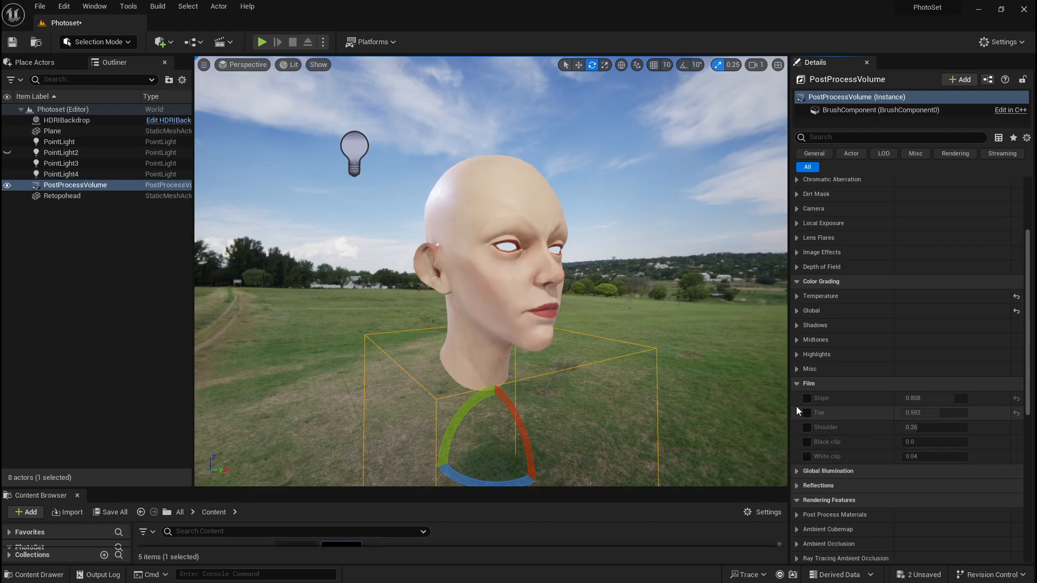
pyautogui.click(799, 385)
pyautogui.scroll(3, 804, 388)
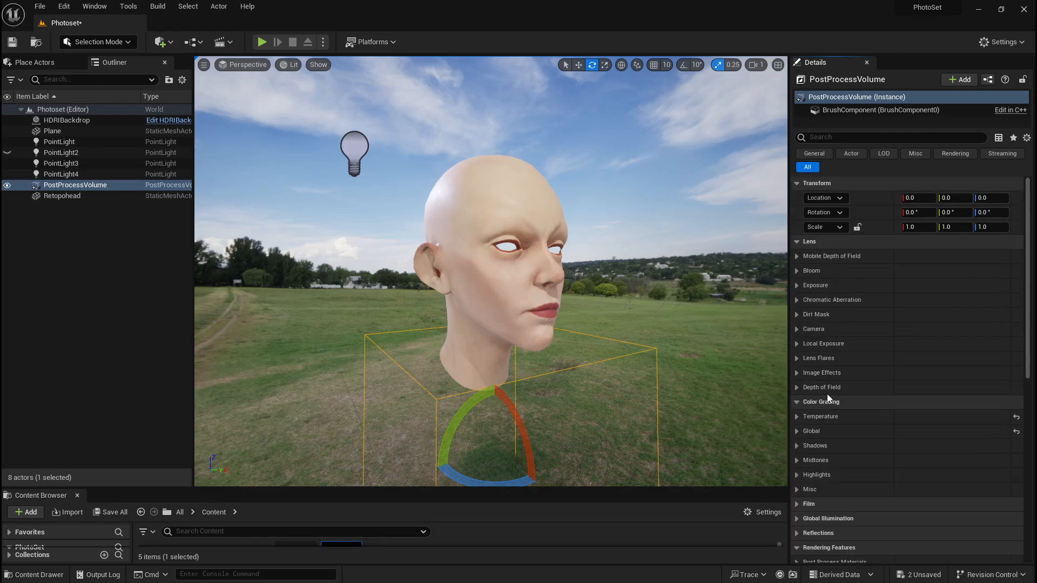
# Enable the Global Illumination Method override again with Screen Space (Beta), and deselect the Post Process Volume
pyautogui.scroll(-3, 799, 462)
pyautogui.click(797, 433)
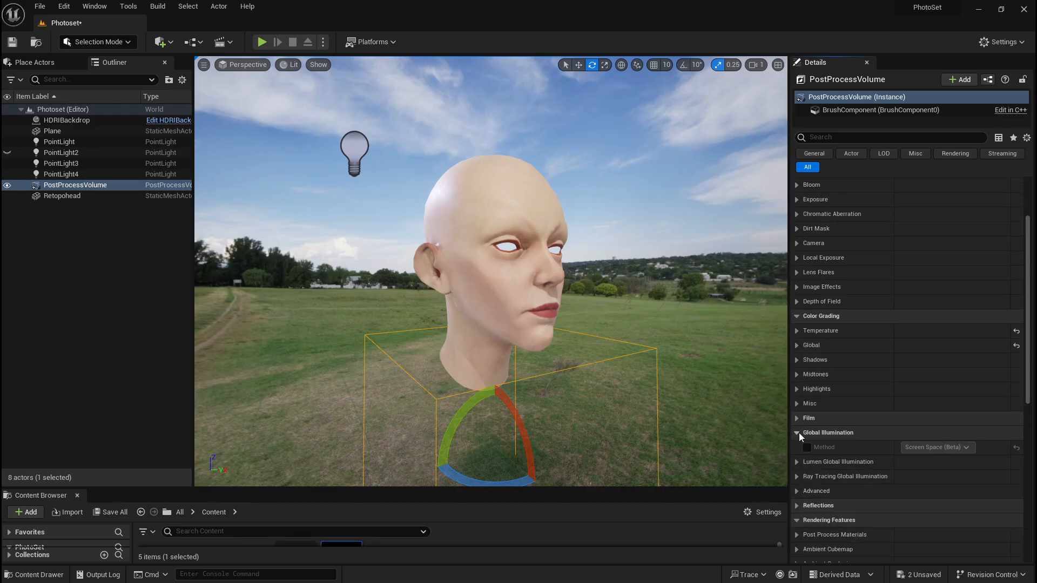
pyautogui.click(810, 447)
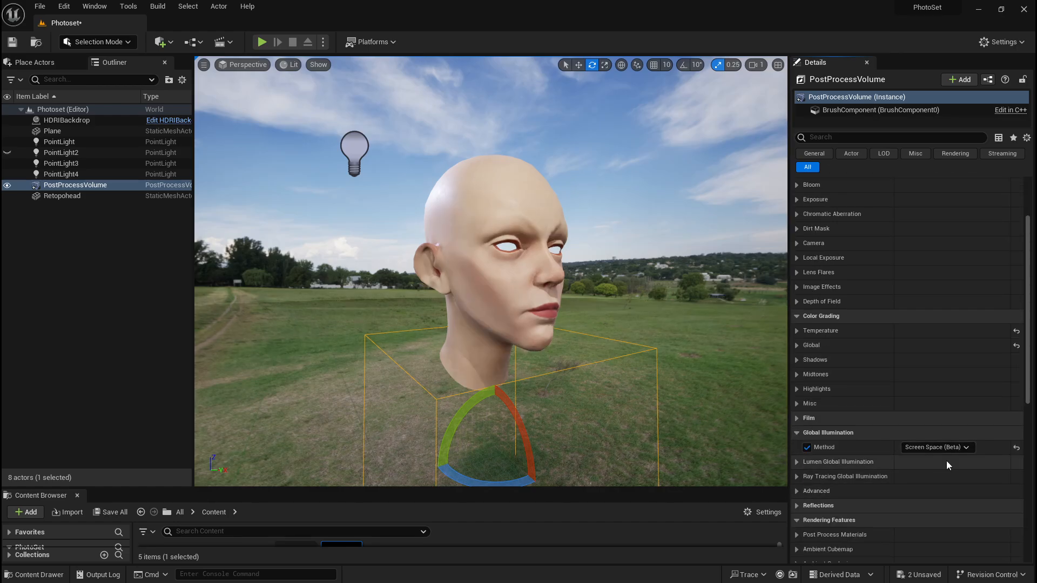
pyautogui.click(106, 329)
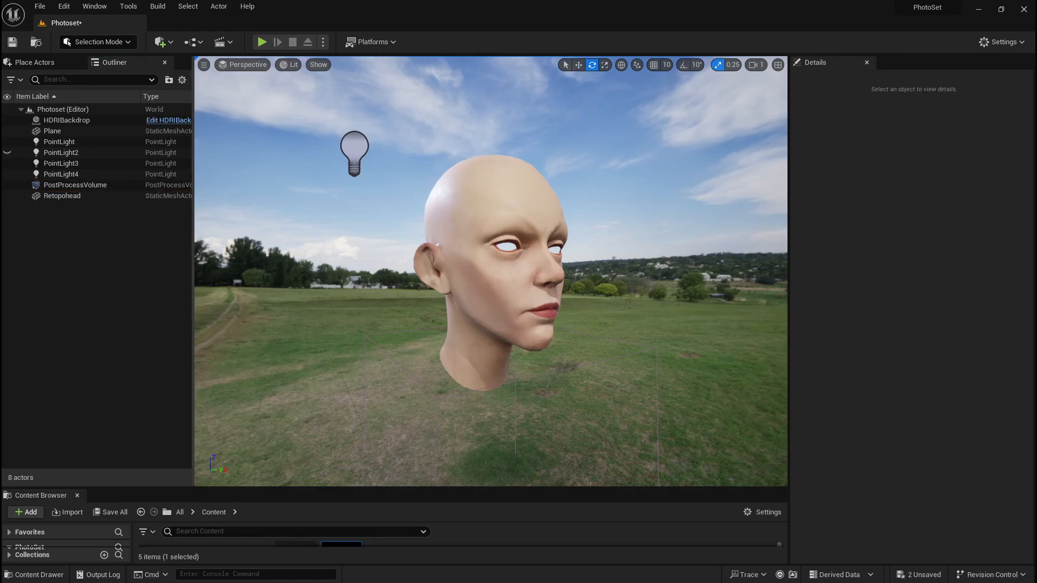
# Enlarge the viewport around the head by narrowing the Outliner and Details areas, and leave all actors deselected
pyautogui.click(471, 284)
pyautogui.keyDown('alt'); pyautogui.moveTo(472, 283); pyautogui.dragTo(488, 290); pyautogui.keyUp('alt')
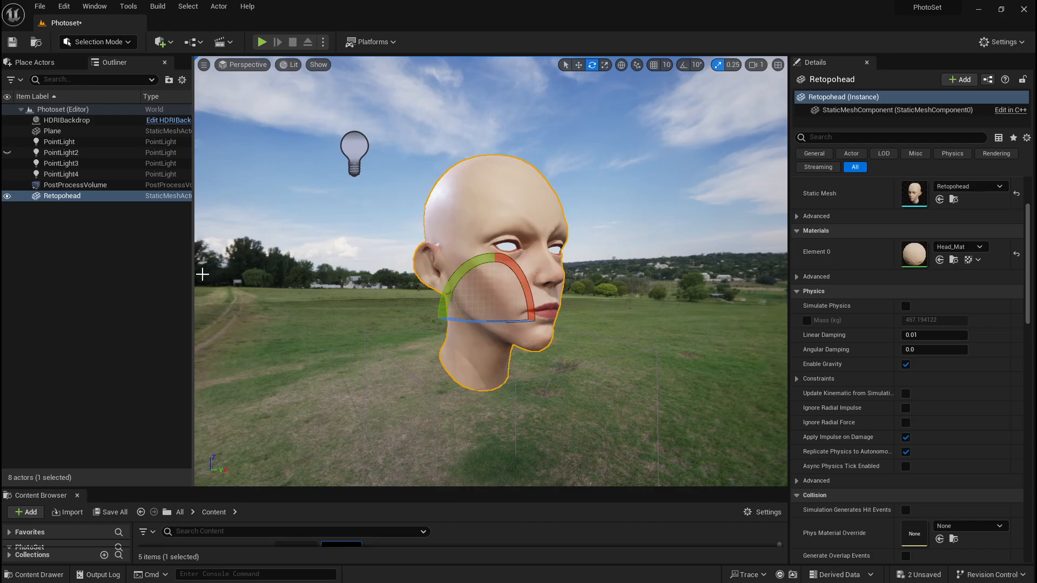
pyautogui.moveTo(192, 282); pyautogui.dragTo(42, 301)
pyautogui.moveTo(790, 268); pyautogui.dragTo(922, 264)
pyautogui.click(4, 294)
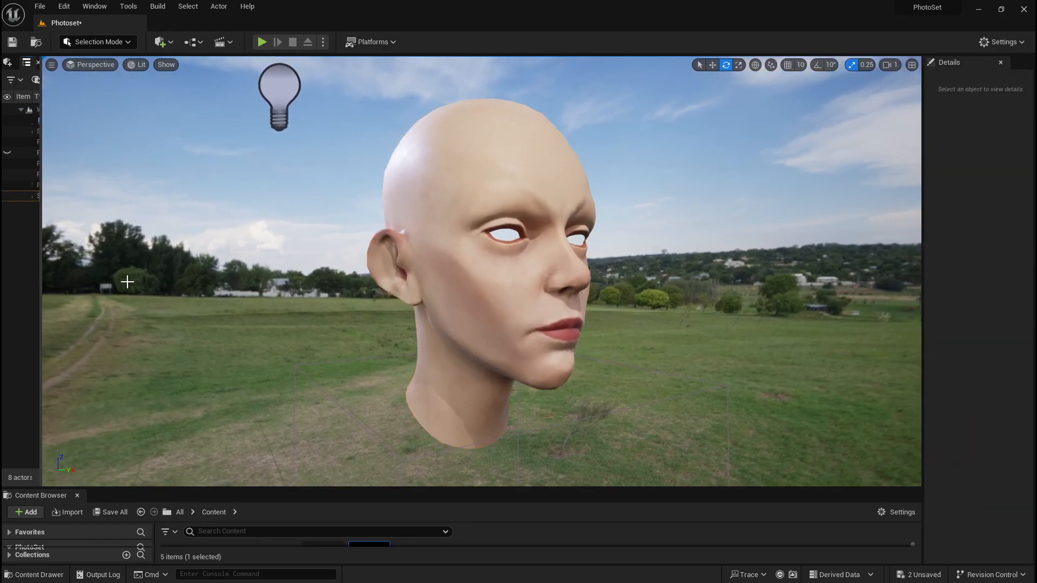
pyautogui.click(127, 281)
pyautogui.click(27, 295)
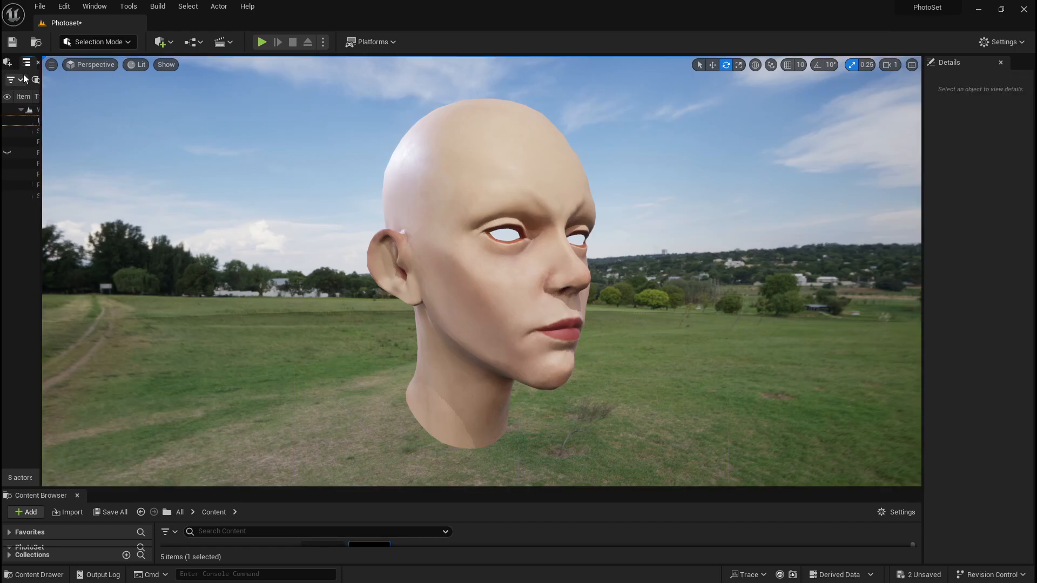
# Capture a high-resolution screenshot of the viewport with a size multiplier of 4 and open the folder where it is saved
pyautogui.click(51, 65)
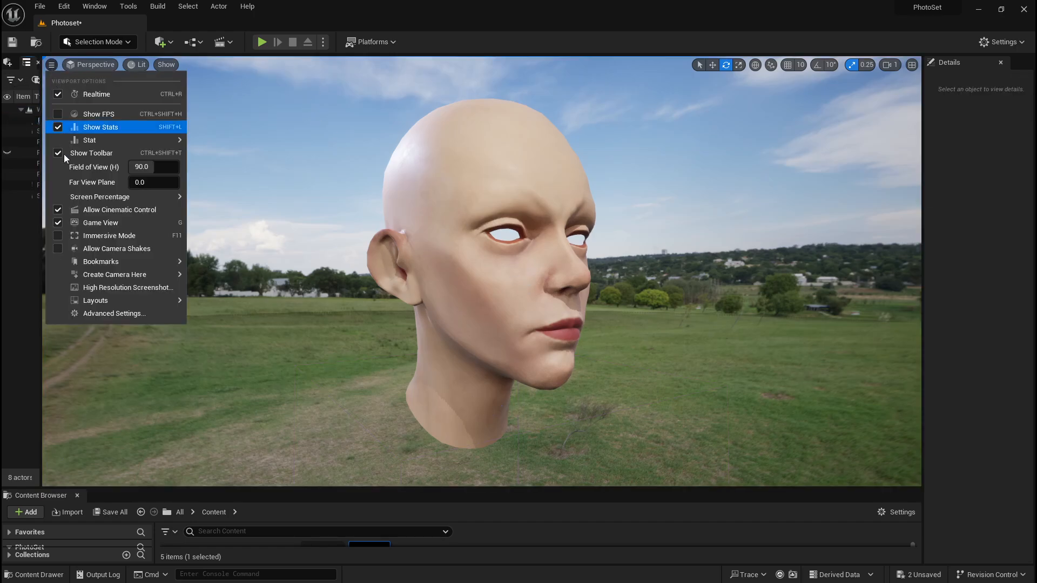
pyautogui.click(124, 287)
pyautogui.moveTo(529, 218); pyautogui.dragTo(803, 187)
pyautogui.click(838, 219)
pyautogui.write('4')
pyautogui.press('Return')
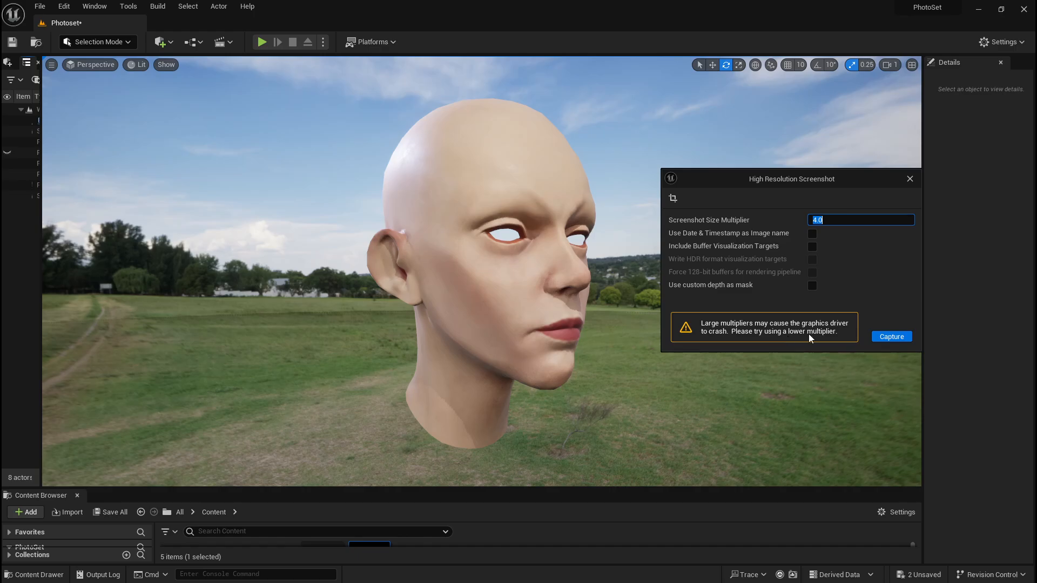
pyautogui.click(891, 337)
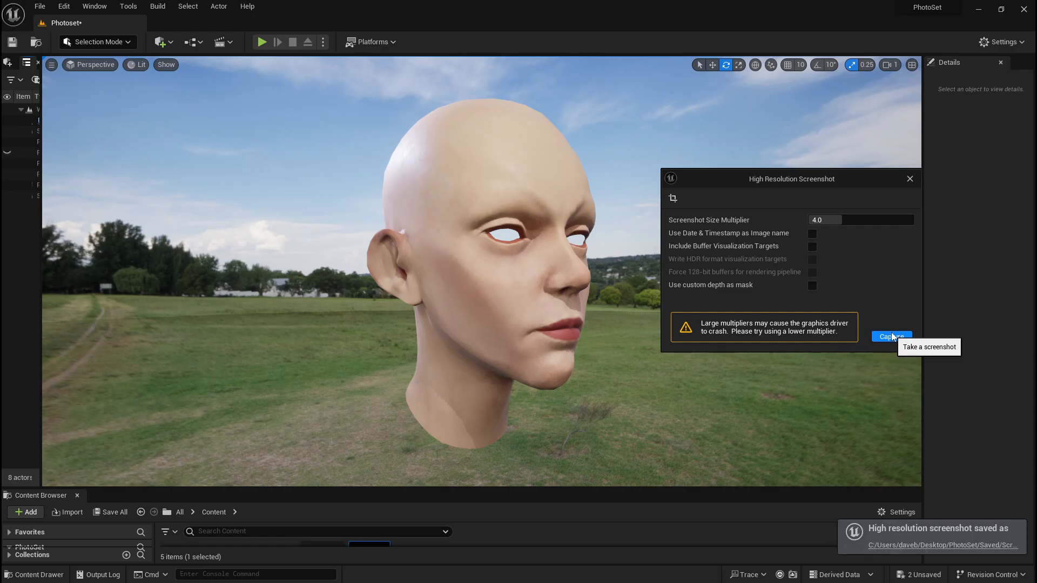
pyautogui.click(943, 545)
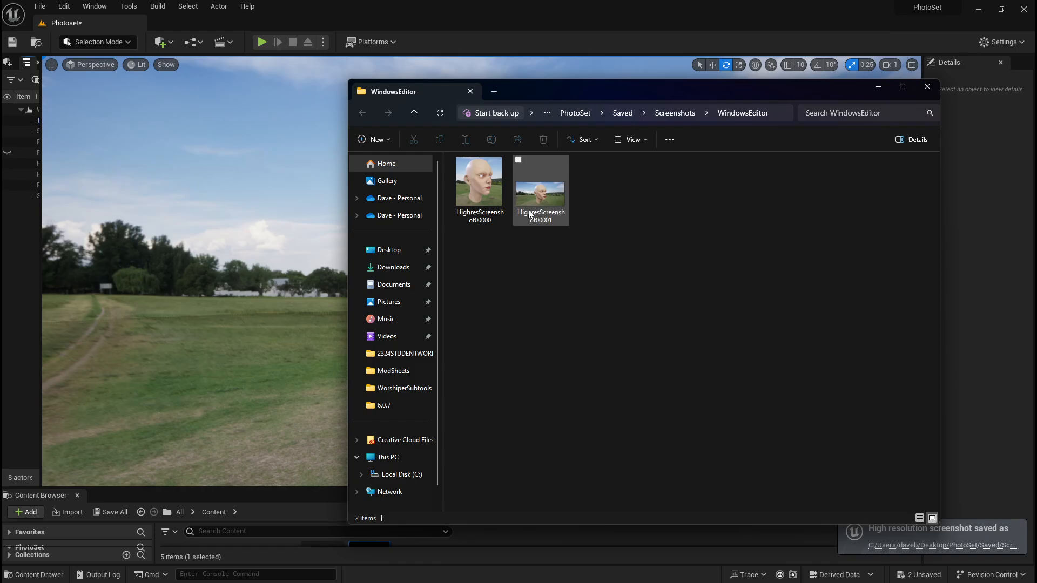
# Open HighresScreenshot00001, inspect the head's eyes and forehead up close, and close the image and its folder
pyautogui.click(541, 195)
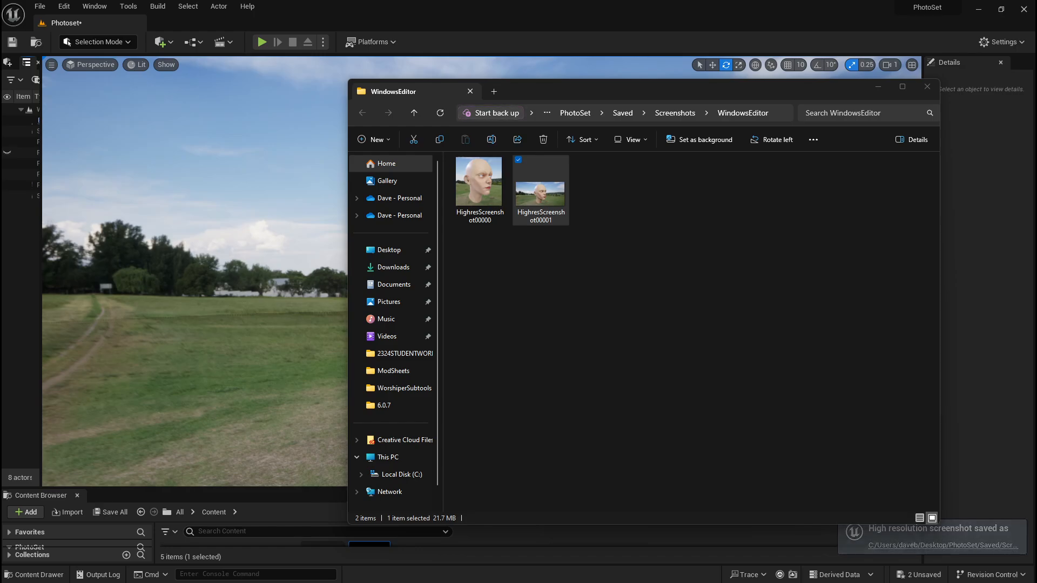
pyautogui.moveTo(1, 102); pyautogui.dragTo(318, 60)
pyautogui.scroll(-1, 435, 405)
pyautogui.moveTo(436, 406); pyautogui.dragTo(452, 289)
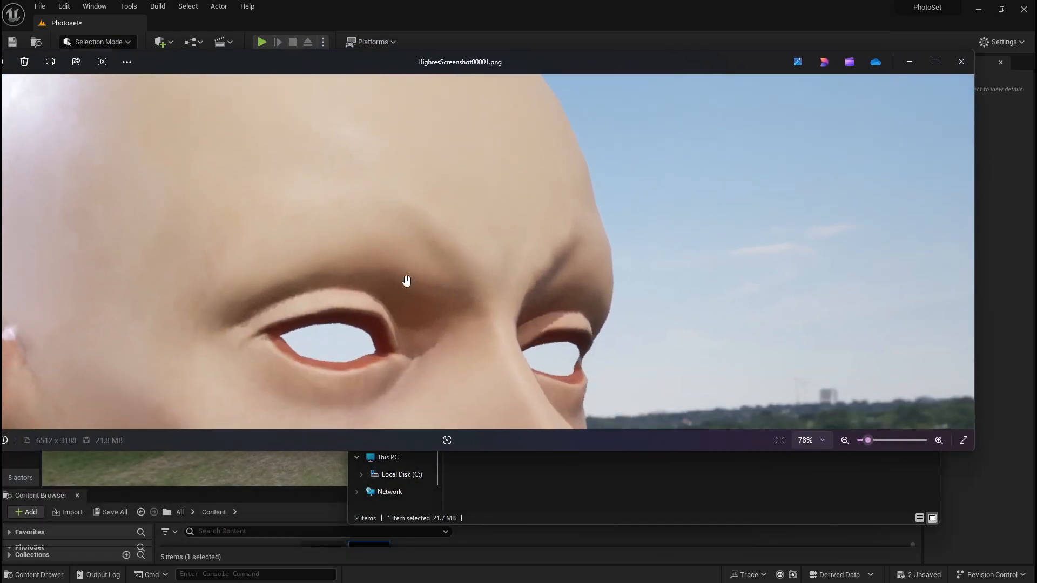
pyautogui.click(961, 62)
pyautogui.click(927, 87)
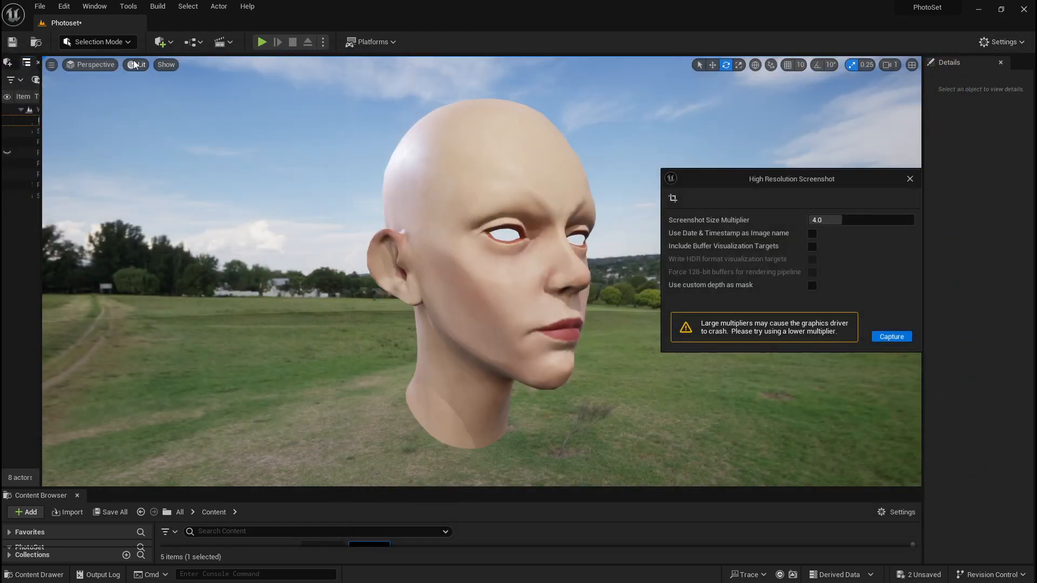
# Capture another high-resolution screenshot with a size multiplier of 2 and open the folder where it is saved
pyautogui.click(824, 221)
pyautogui.write('2')
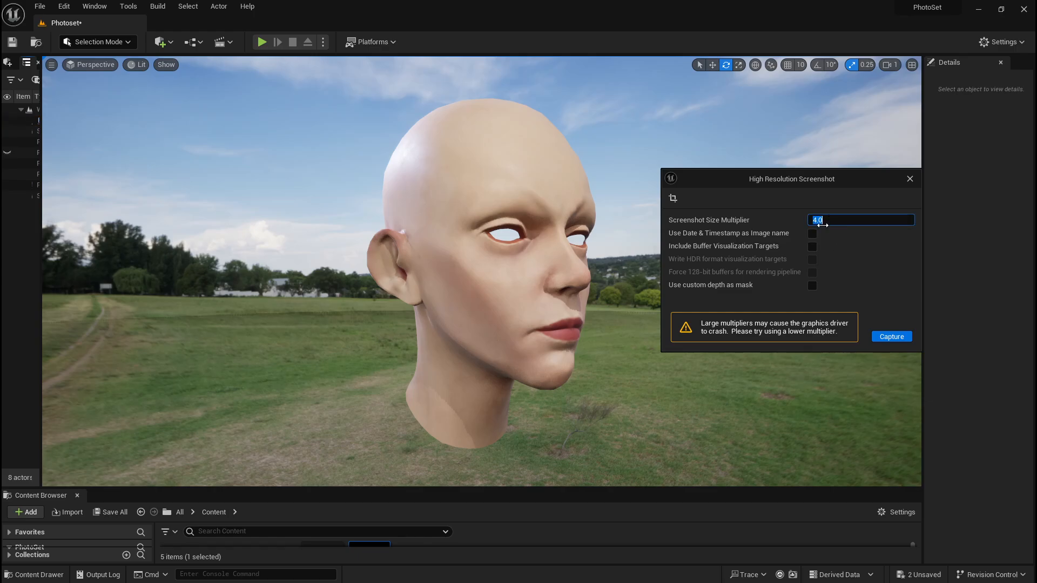
pyautogui.press('Return')
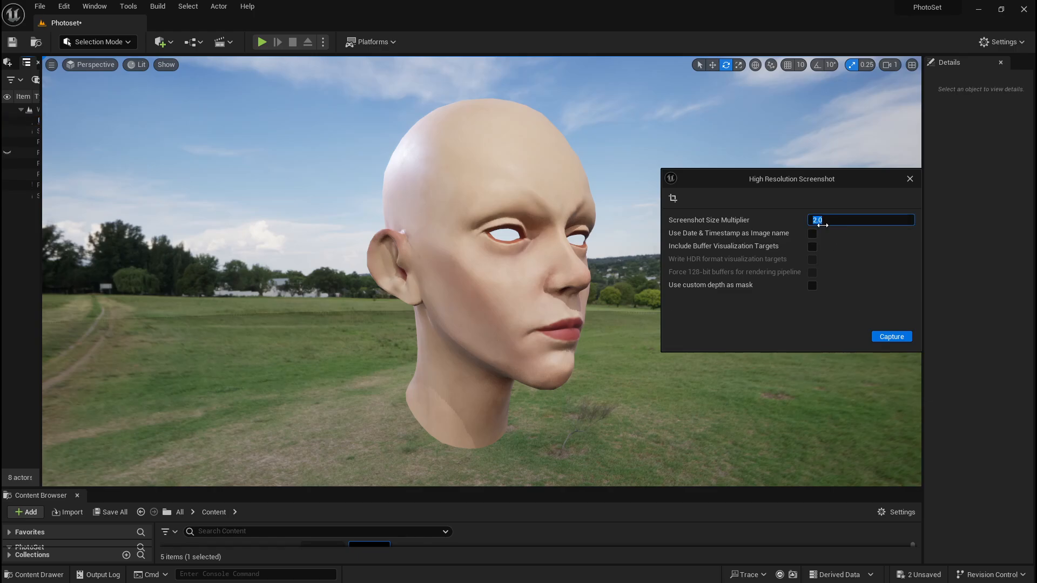
pyautogui.click(880, 337)
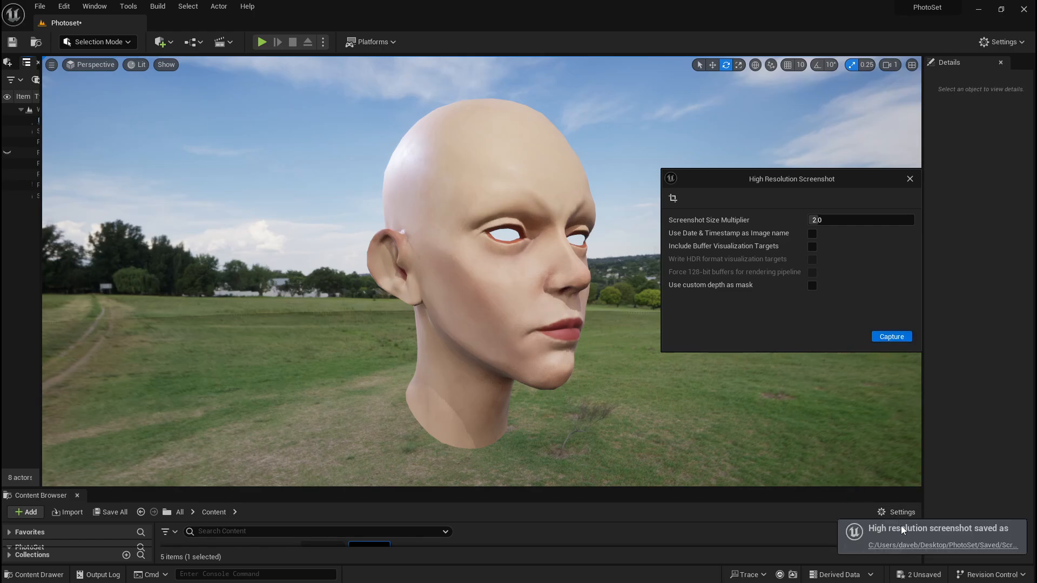
pyautogui.click(903, 545)
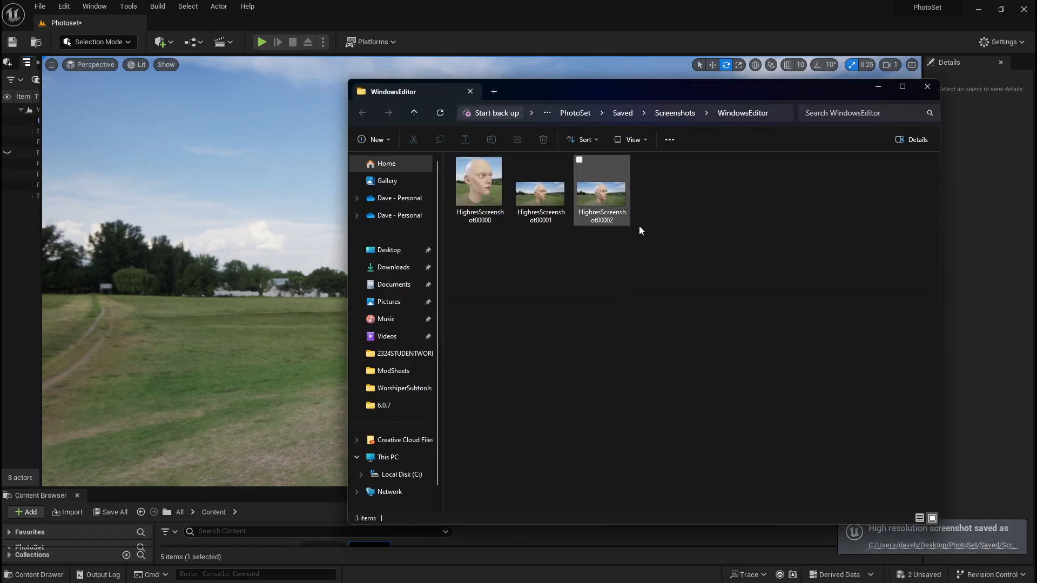
# Open HighresScreenshot00002, inspect the face up close, and close the image, its folder and the High Resolution Screenshot window
pyautogui.doubleClick(611, 189)
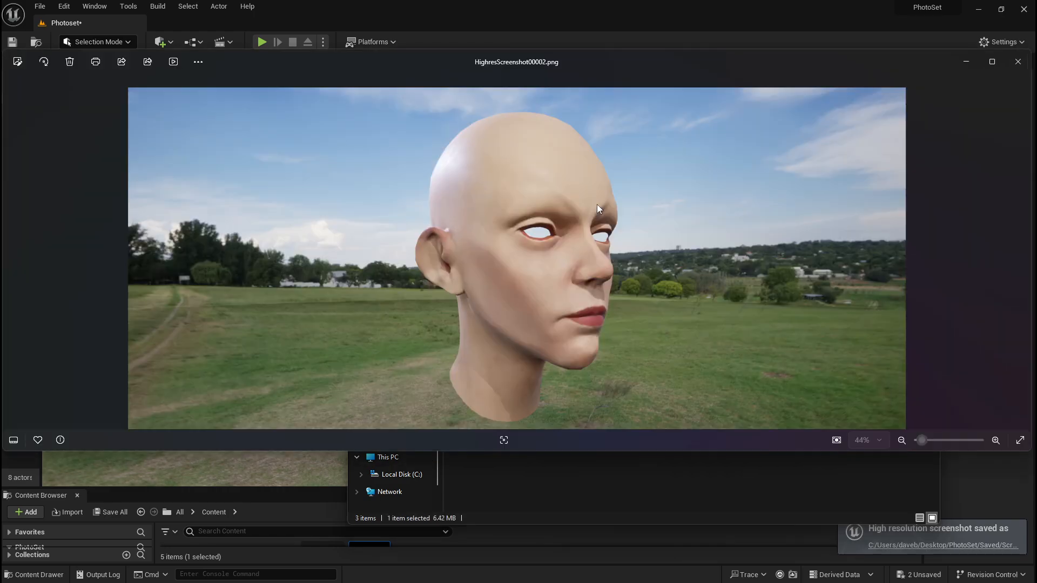
pyautogui.scroll(5, 578, 222)
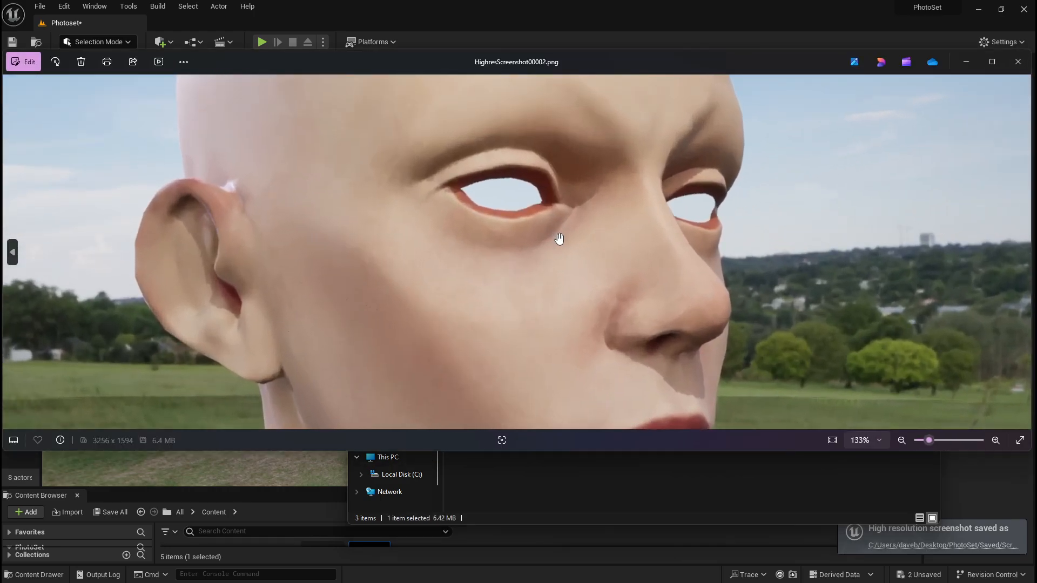
pyautogui.scroll(-4, 708, 212)
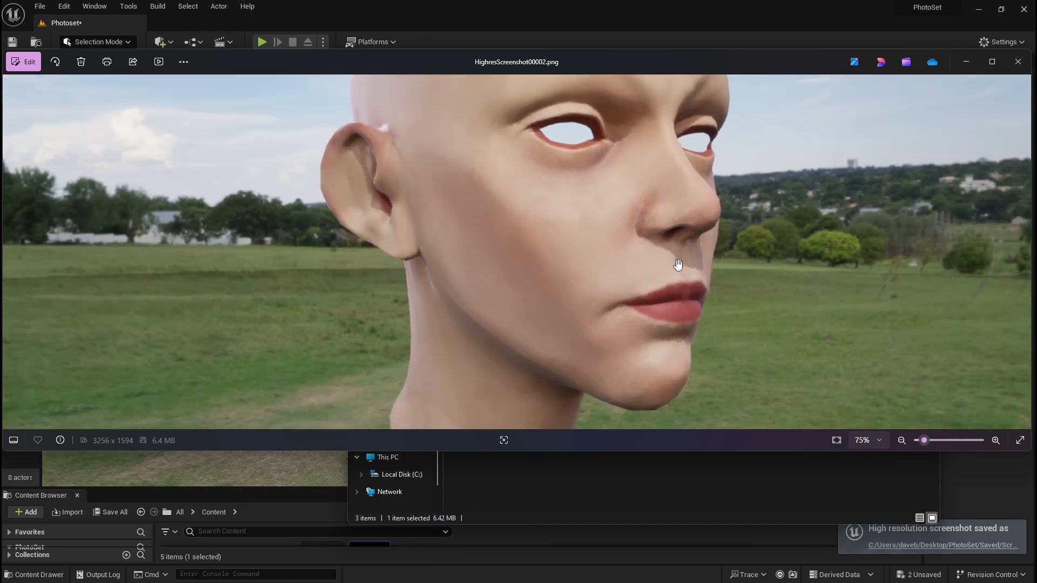
pyautogui.scroll(-1, 679, 265)
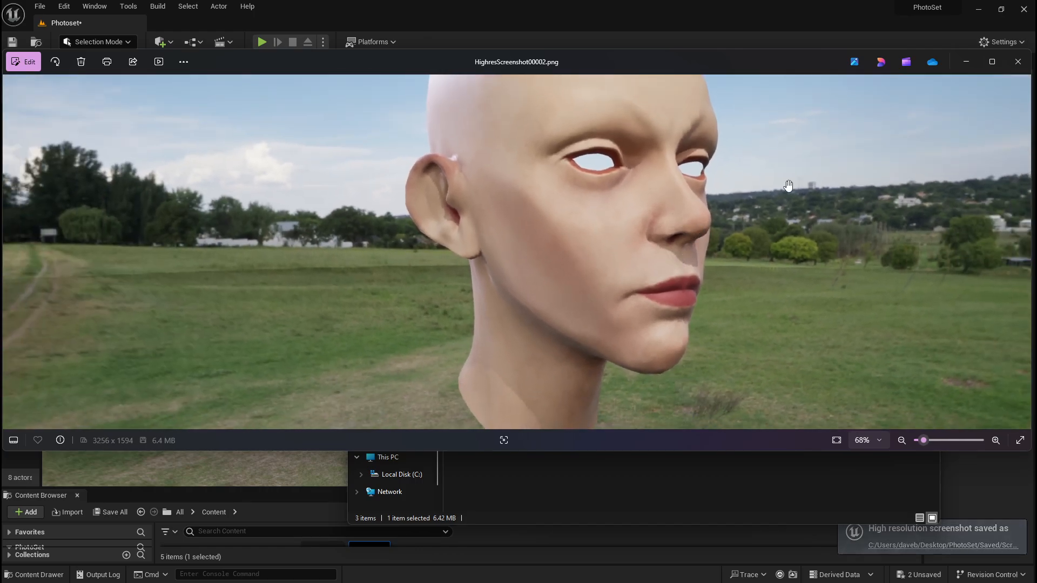
pyautogui.click(1018, 61)
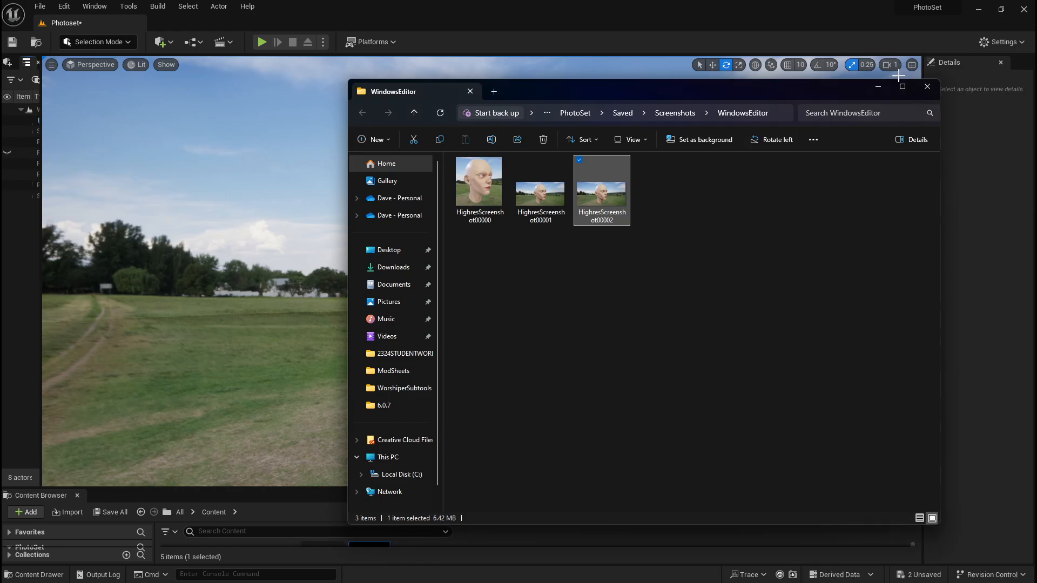
pyautogui.click(928, 86)
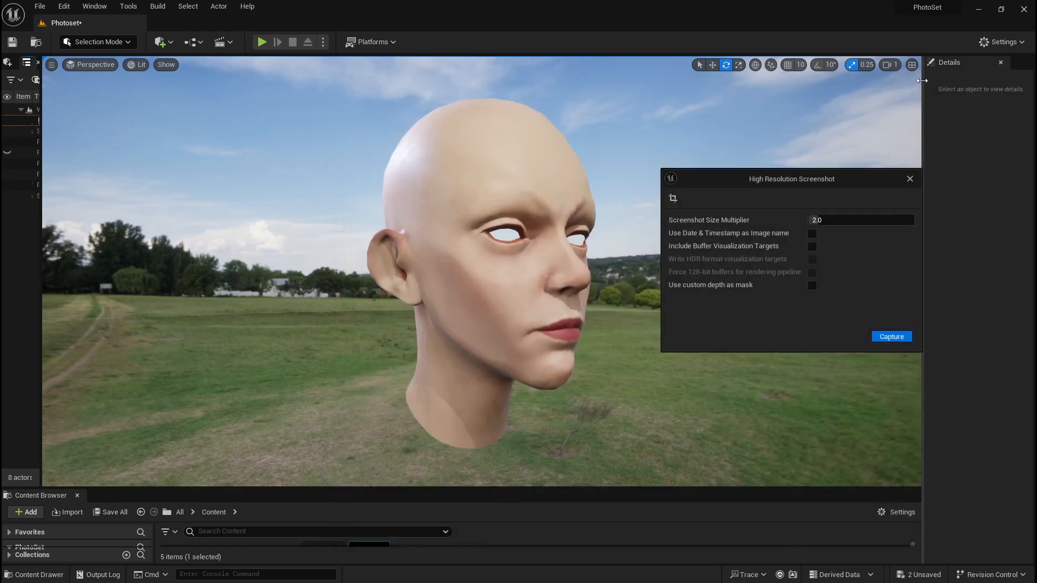
pyautogui.click(910, 179)
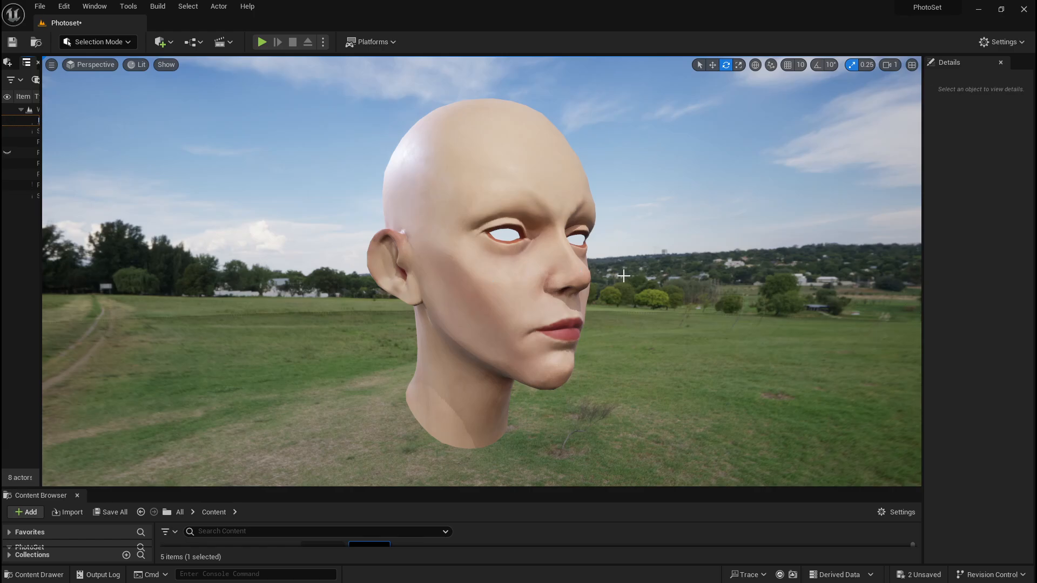
# Examine the lit head from its opposite side against the HDRI background
pyautogui.moveTo(597, 264); pyautogui.dragTo(569, 258, button='right')
pyautogui.press('s')
pyautogui.press('e')
pyautogui.press('d')
pyautogui.press('w')
pyautogui.press('s')
pyautogui.press('a')
pyautogui.press('w')
pyautogui.press('d')
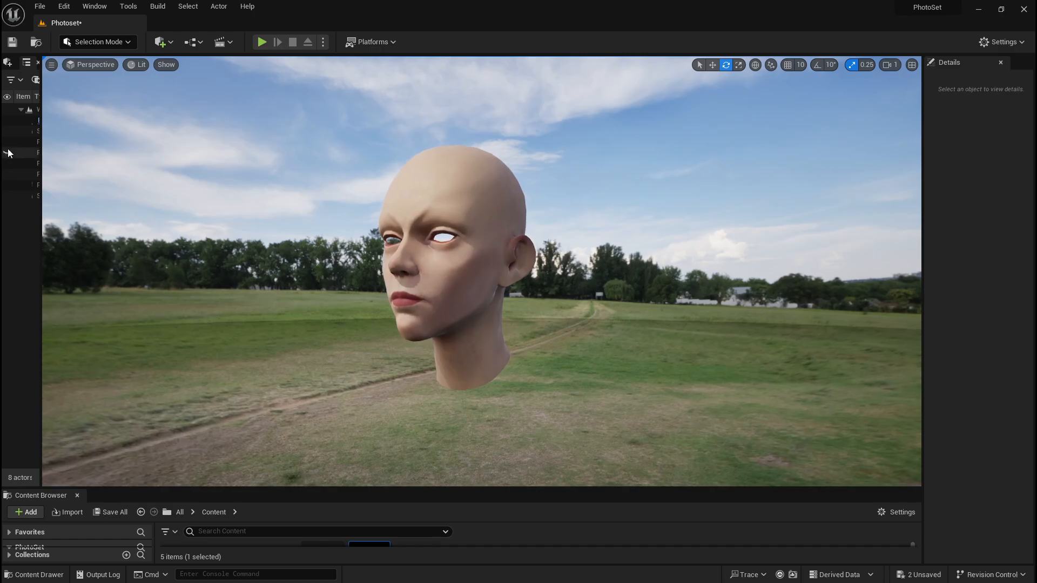
# Hide the HDRIBackdrop and toggle PointLight, PointLight2 and PointLight3 individually, leaving only PointLight3 of these shown
pyautogui.click(22, 185)
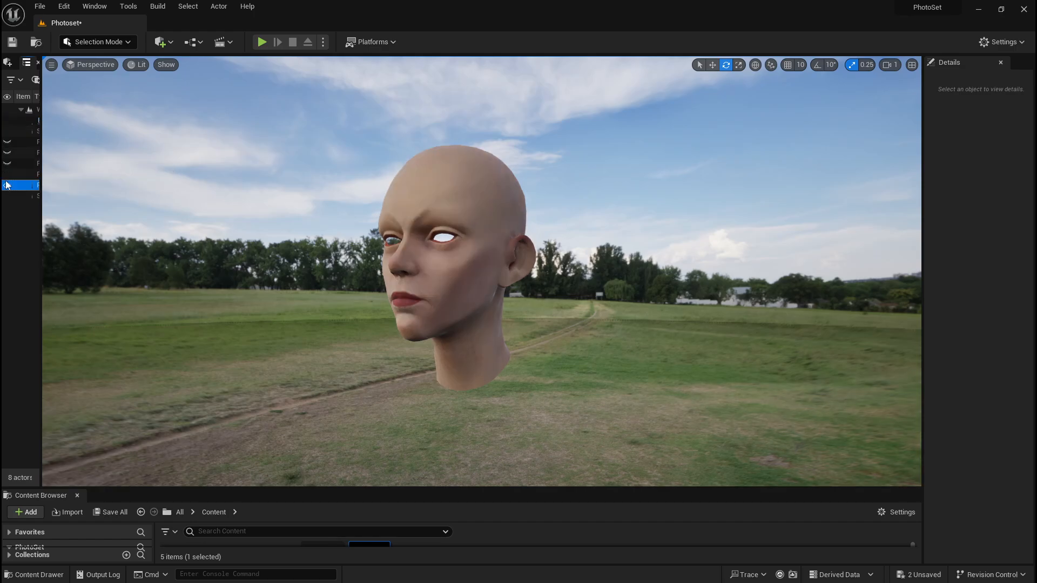
pyautogui.click(7, 198)
pyautogui.click(7, 197)
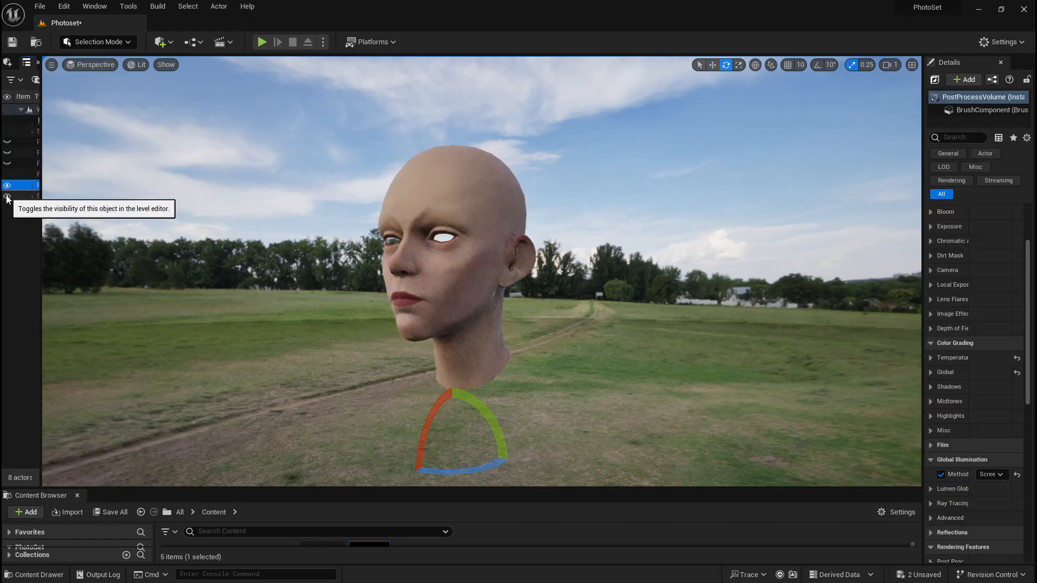
pyautogui.click(7, 120)
pyautogui.click(7, 142)
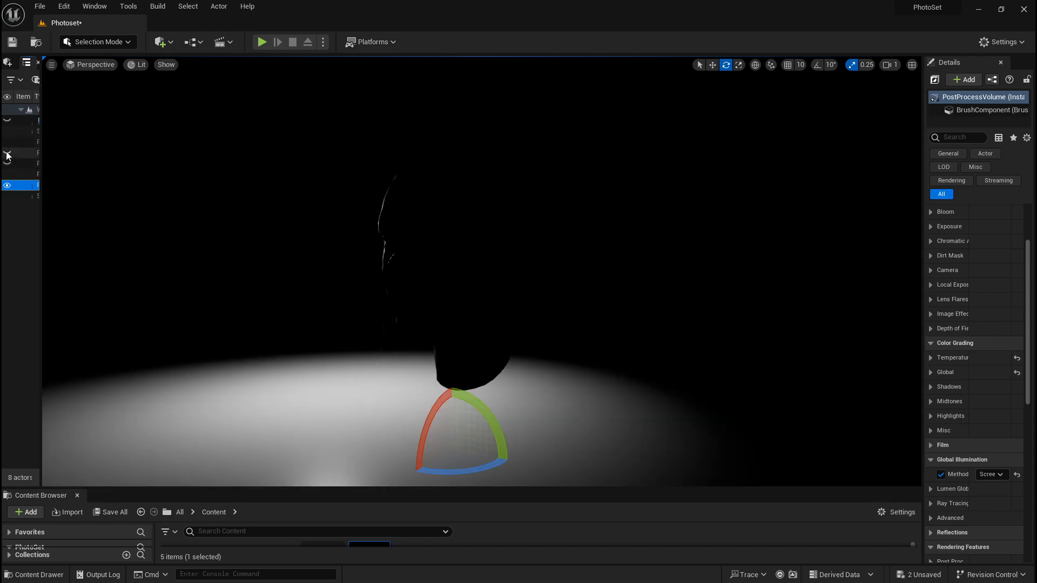
pyautogui.click(7, 152)
pyautogui.click(8, 163)
pyautogui.click(8, 165)
pyautogui.click(7, 153)
pyautogui.click(7, 142)
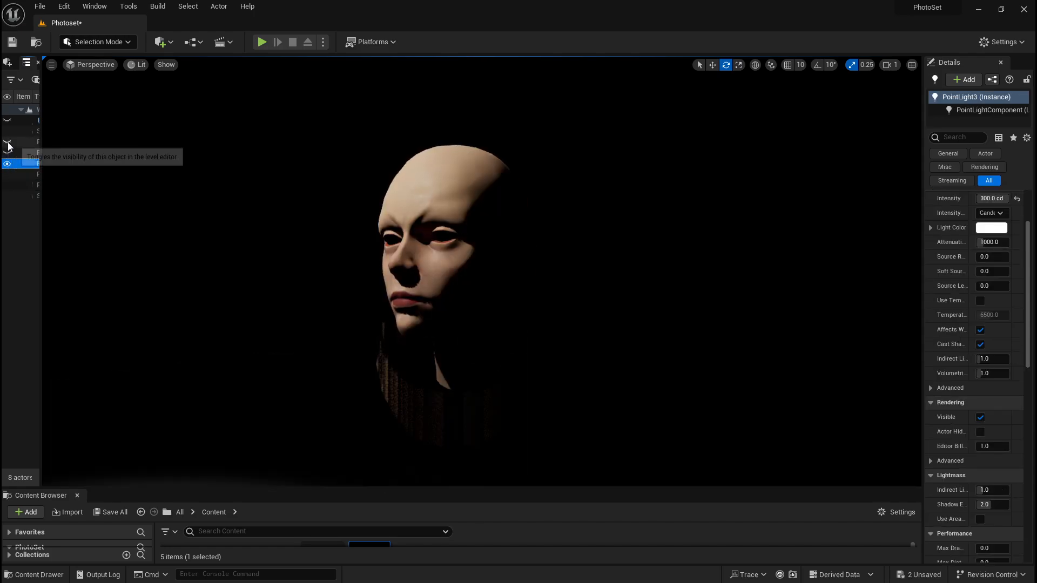
# Show PointLight2 and PointLight again with the head seen from its front
pyautogui.moveTo(377, 183); pyautogui.dragTo(519, 203, button='right')
pyautogui.moveTo(394, 245); pyautogui.dragTo(259, 256, button='right')
pyautogui.press('w')
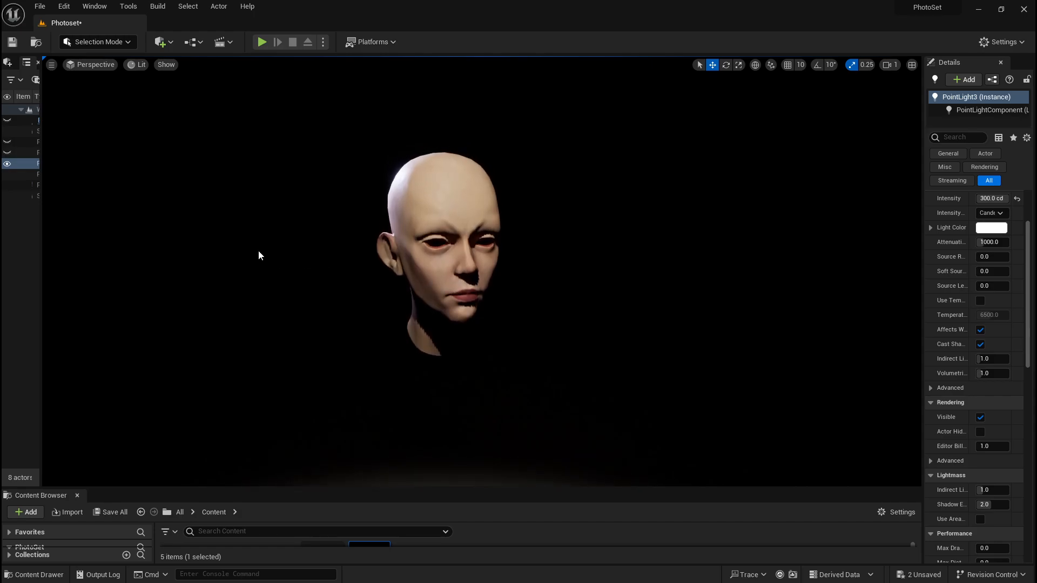
pyautogui.click(7, 152)
pyautogui.click(7, 142)
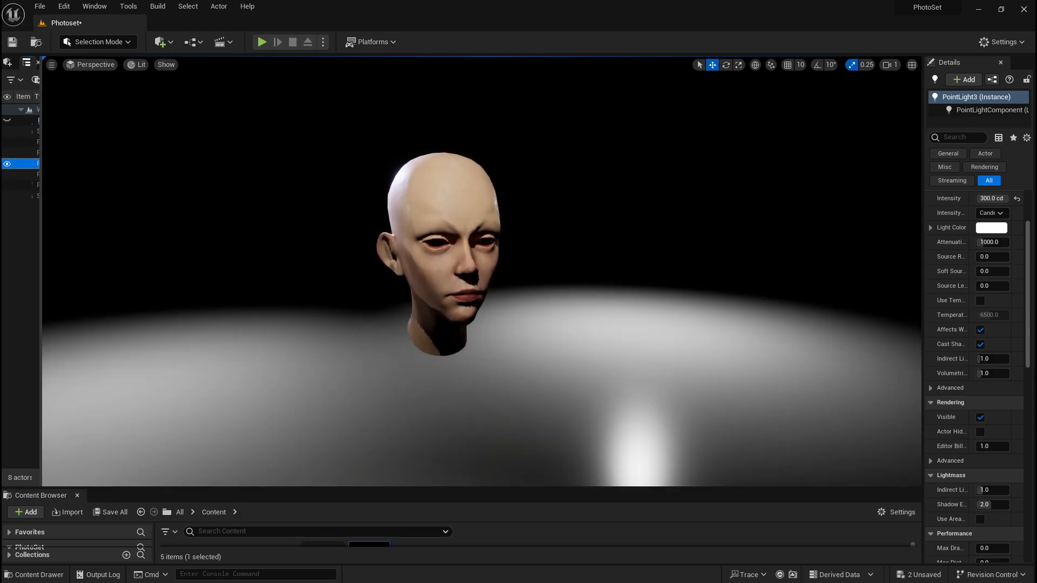
# Toggle PointLight off and on to compare its effect on the side of the face, and show the HDRIBackdrop again
pyautogui.moveTo(486, 270); pyautogui.dragTo(319, 248, button='right')
pyautogui.press('d')
pyautogui.press('w')
pyautogui.moveTo(424, 154); pyautogui.dragTo(465, 157, button='right')
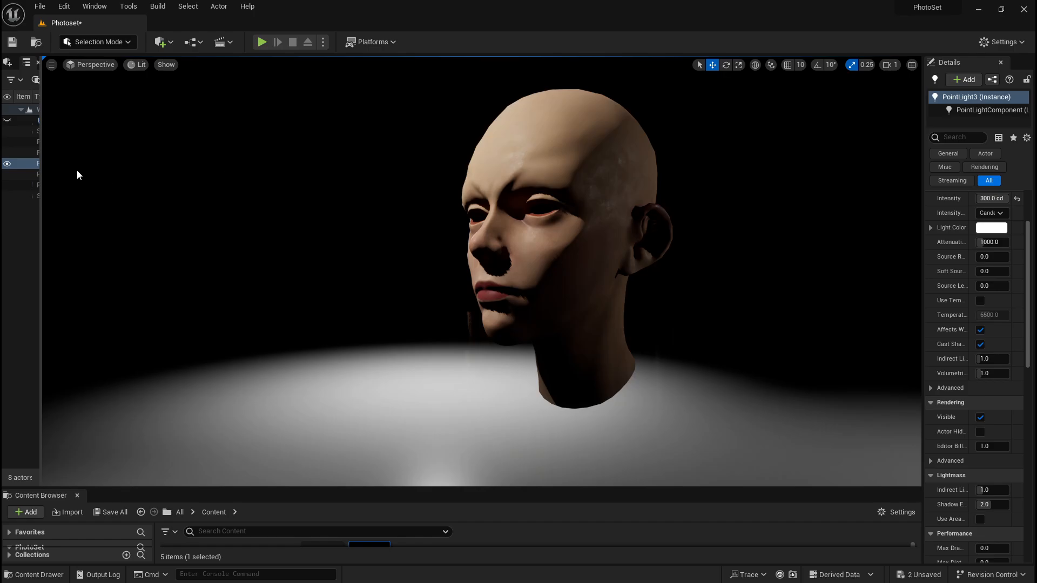
pyautogui.click(7, 143)
pyautogui.click(7, 143)
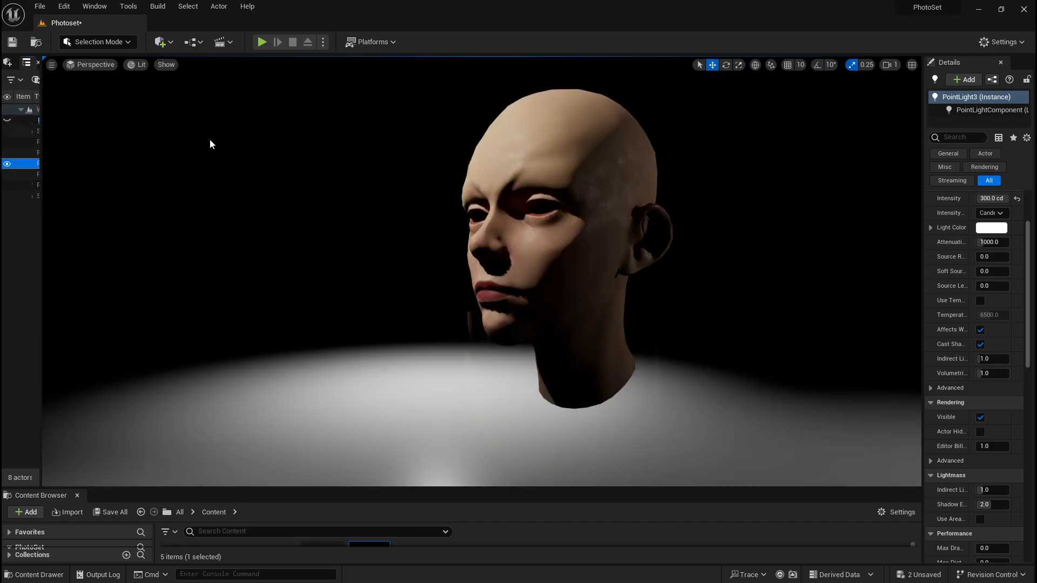
pyautogui.click(7, 113)
pyautogui.click(7, 120)
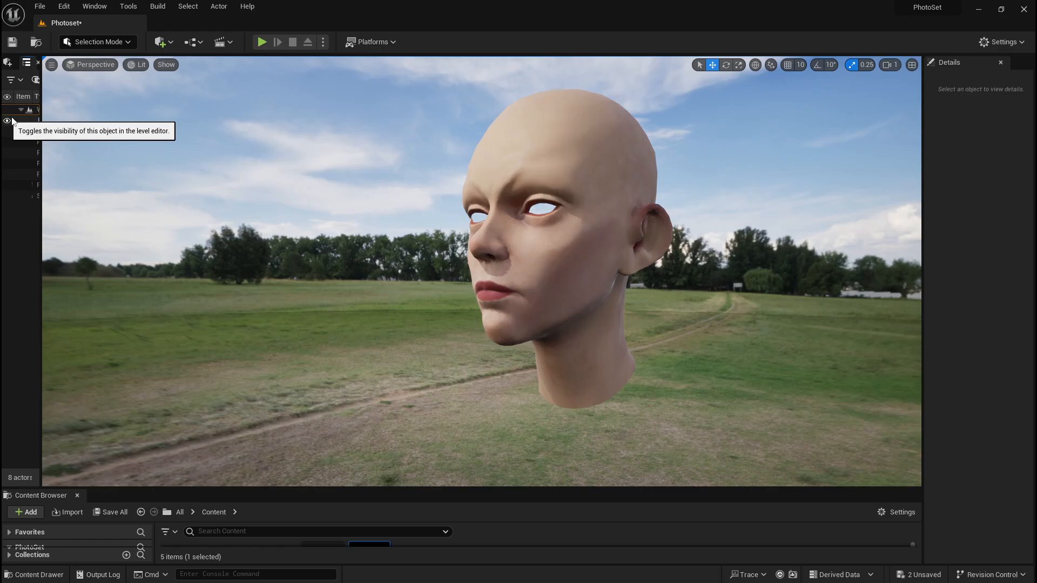
# Widen the Outliner so the actor names are readable, and hide the HDRIBackdrop and all four point lights
pyautogui.moveTo(324, 190); pyautogui.dragTo(411, 186, button='right')
pyautogui.press('a')
pyautogui.press('a')
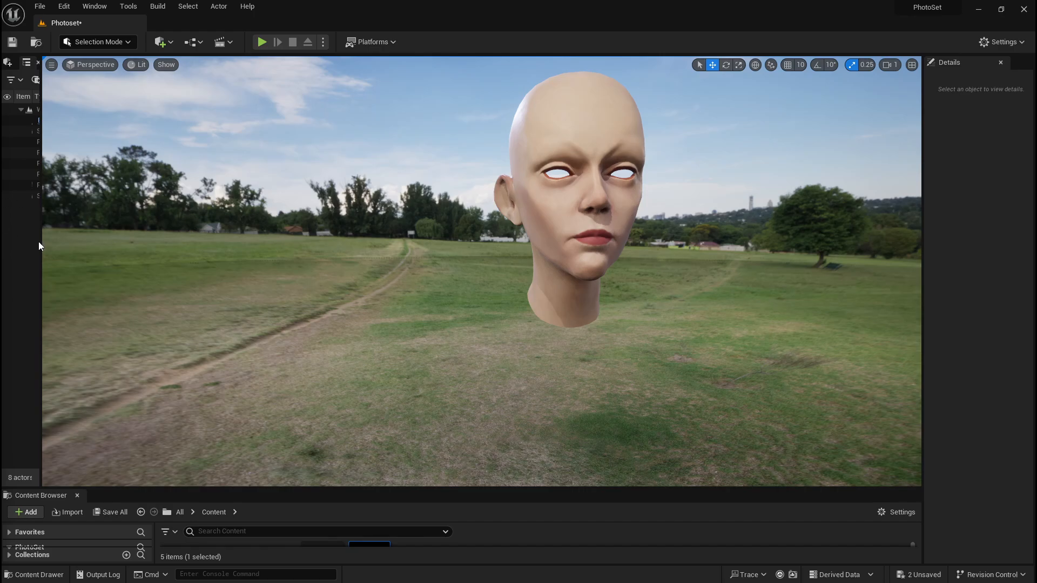
pyautogui.moveTo(41, 243); pyautogui.dragTo(190, 243)
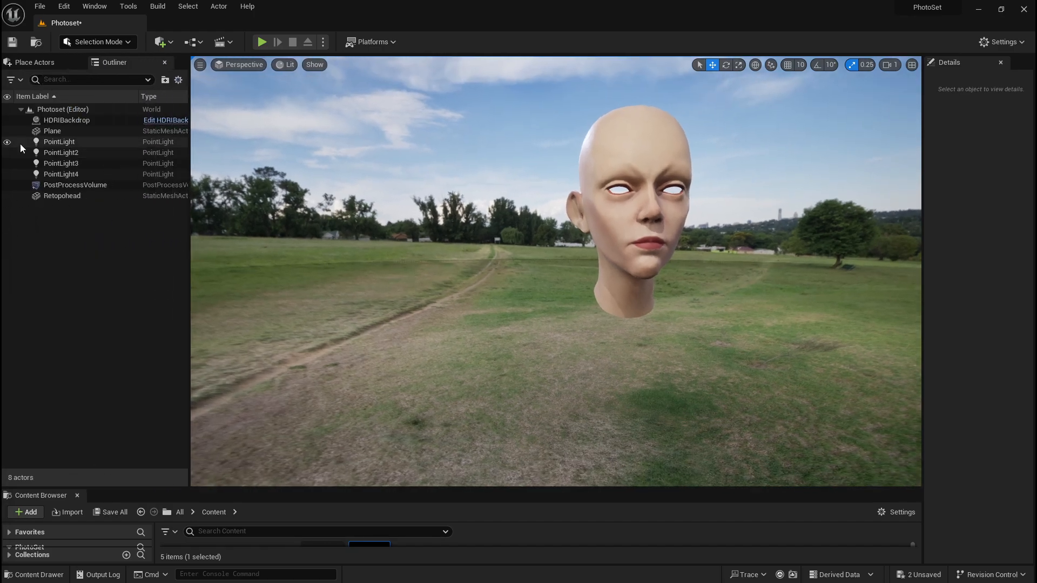
pyautogui.click(7, 120)
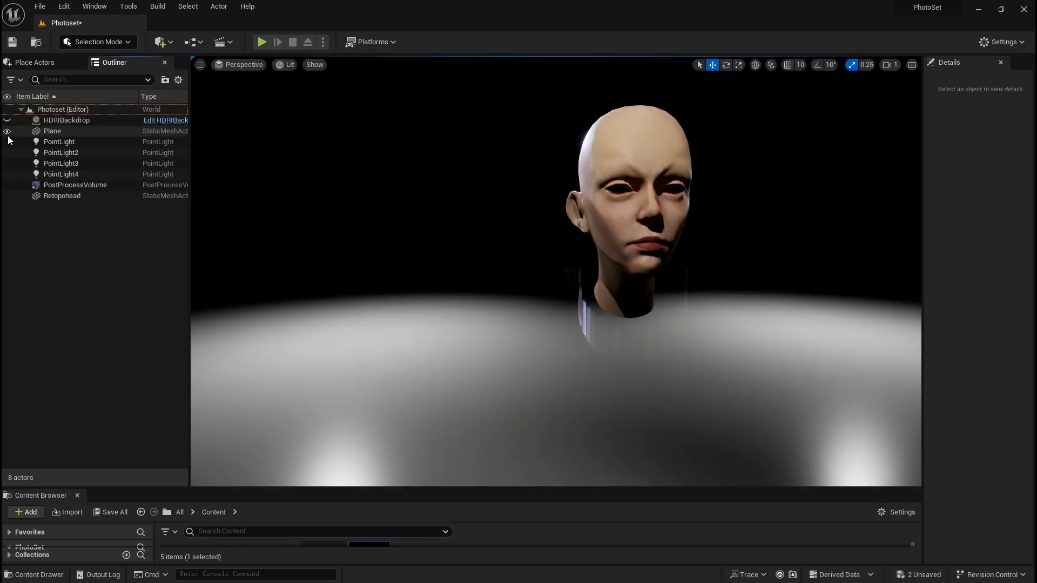
pyautogui.moveTo(7, 141); pyautogui.dragTo(7, 181)
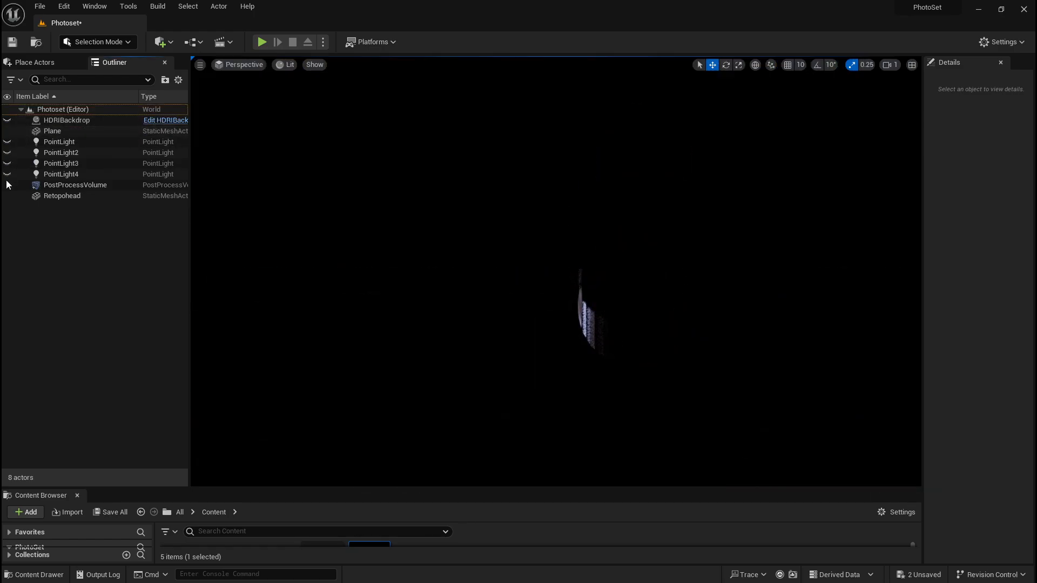
# Show the HDRIBackdrop again, and toggle the visibility of Retopohead and the PostProcessVolume off and on
pyautogui.click(7, 120)
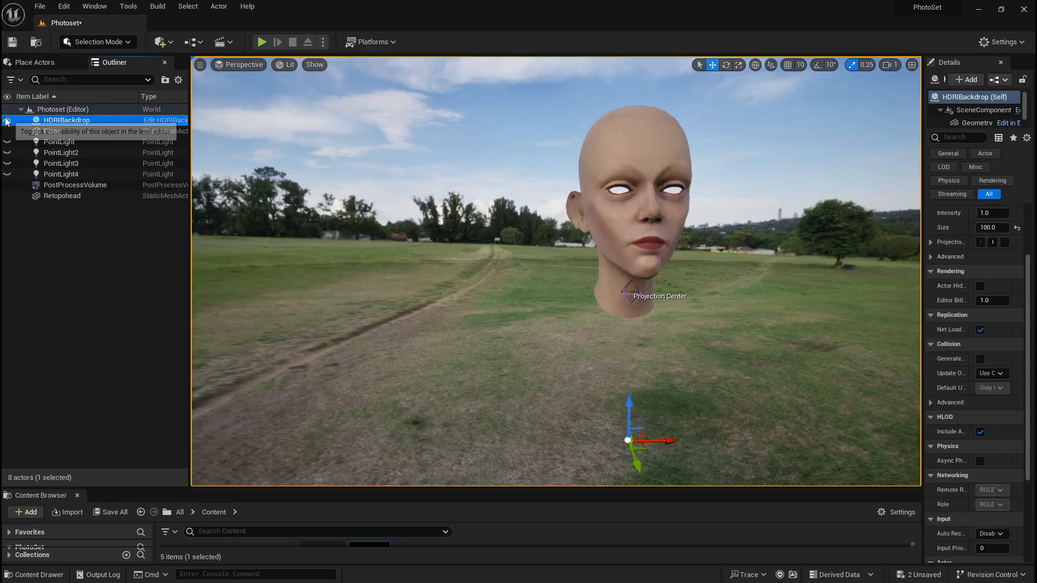
pyautogui.click(7, 196)
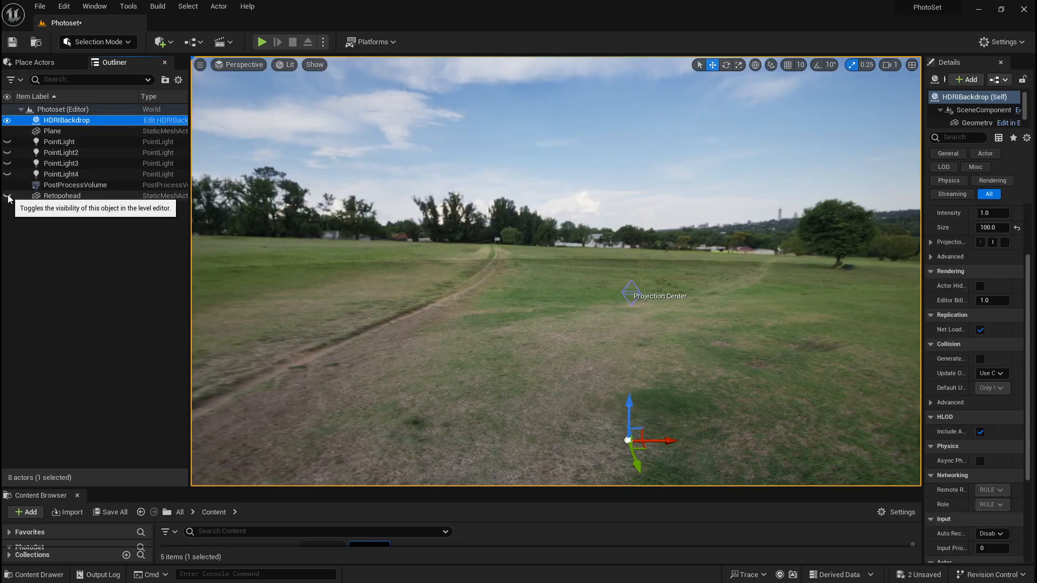
pyautogui.click(7, 196)
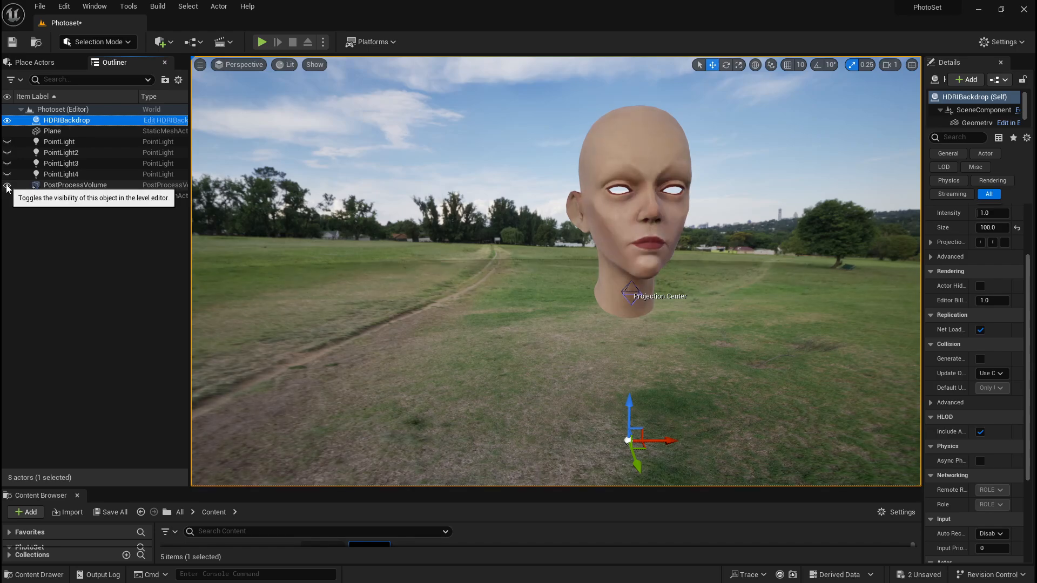
pyautogui.click(6, 186)
pyautogui.click(7, 186)
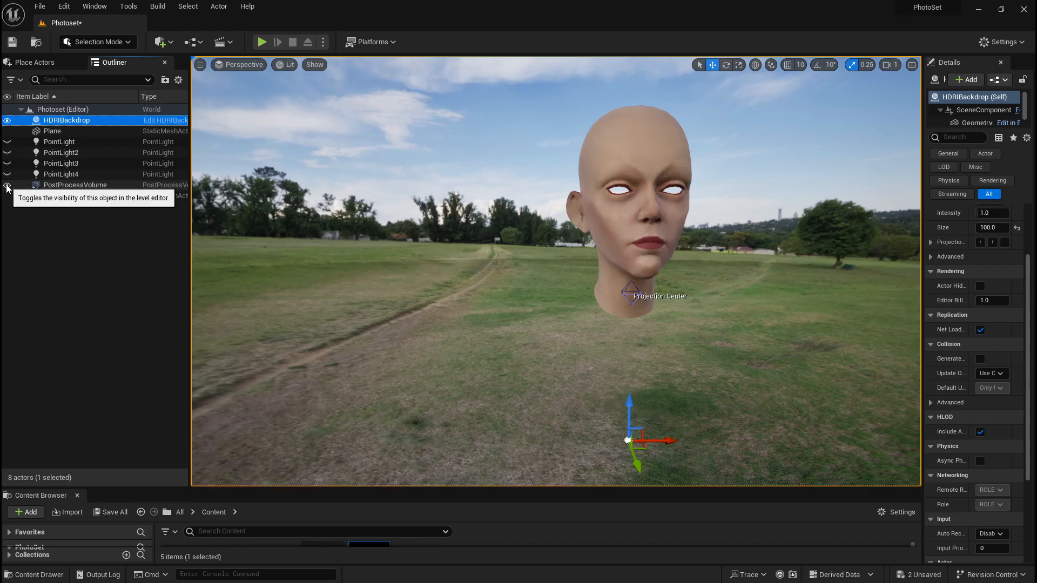
# Hide all actors in the Photoset level, including the Plane, and select PointLight
pyautogui.click(7, 131)
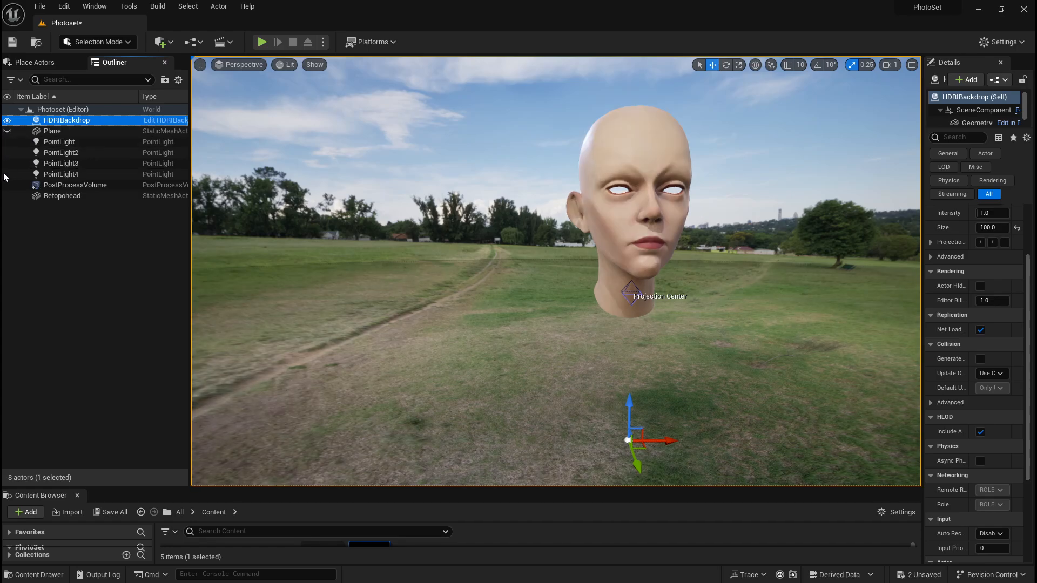
pyautogui.click(7, 109)
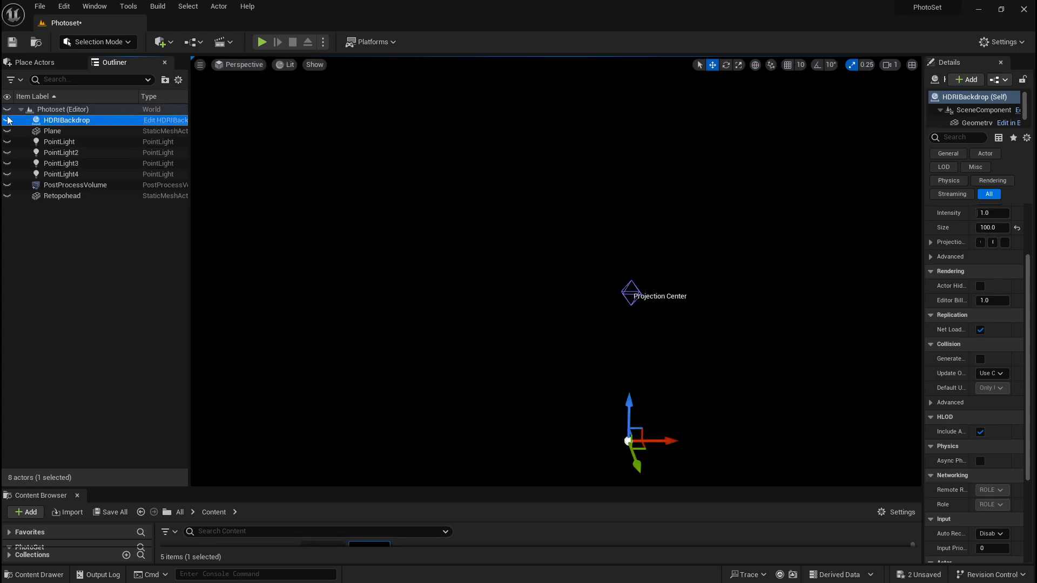
pyautogui.click(16, 143)
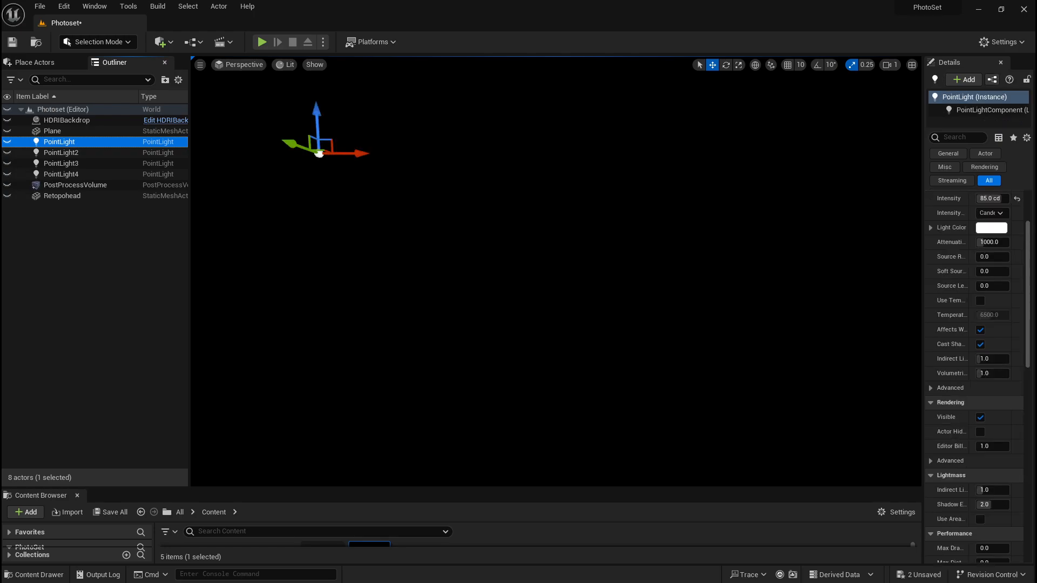
# Show Retopohead and all four point lights again, leaving the HDRIBackdrop, Plane and PostProcessVolume hidden
pyautogui.click(7, 142)
pyautogui.click(8, 145)
pyautogui.click(7, 174)
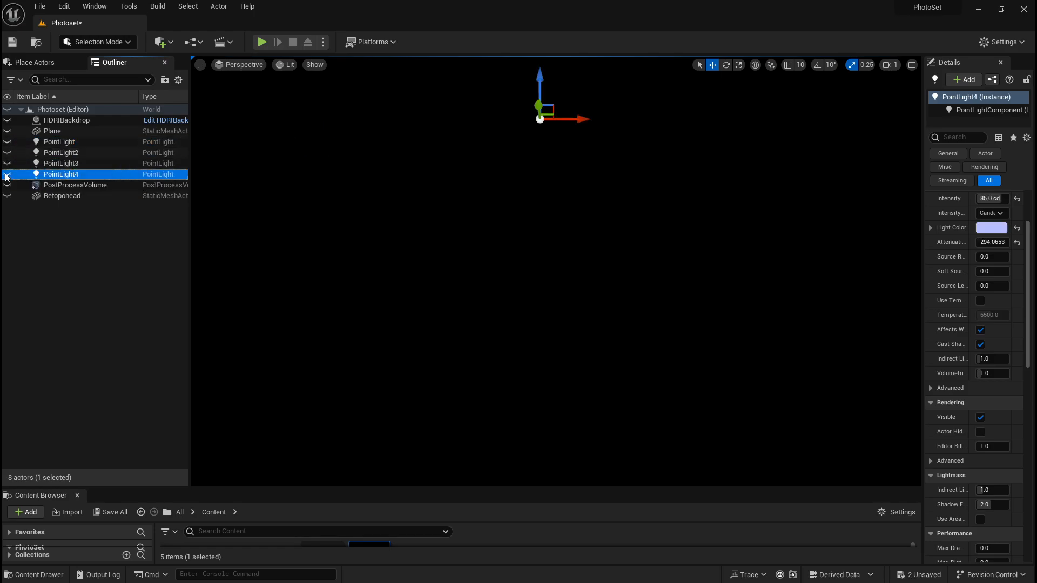
pyautogui.click(7, 175)
pyautogui.click(7, 153)
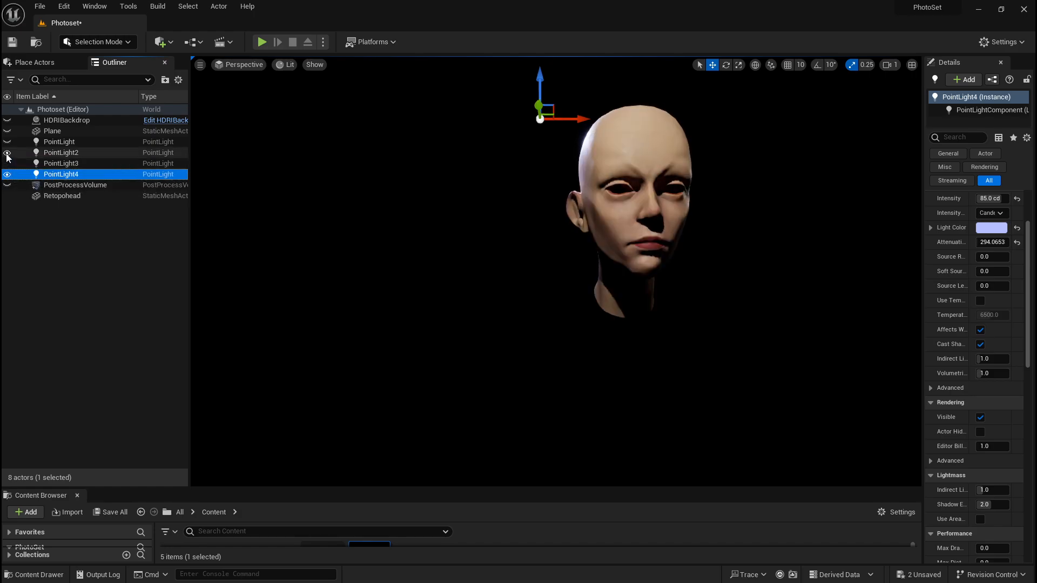
pyautogui.click(7, 143)
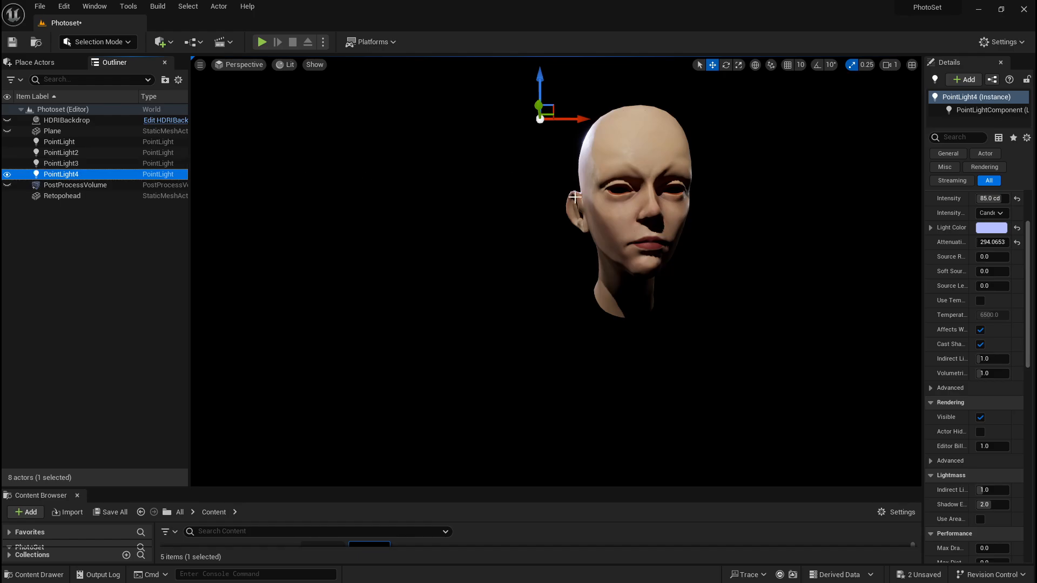
# Examine the point lighting on the head from a closer three-quarter side view
pyautogui.press('d')
pyautogui.moveTo(570, 195)
pyautogui.mouseDown(button='right')
pyautogui.moveTo(519, 196)
pyautogui.moveTo(481, 181)
pyautogui.moveTo(625, 186)
pyautogui.moveTo(578, 183)
pyautogui.moveTo(567, 198)
pyautogui.moveTo(559, 181)
pyautogui.mouseUp(button='right')
pyautogui.press('w')
pyautogui.press('a')
pyautogui.press('s')
pyautogui.press('w')
pyautogui.press('s')
pyautogui.press('d')
pyautogui.press('s')
pyautogui.press('a')
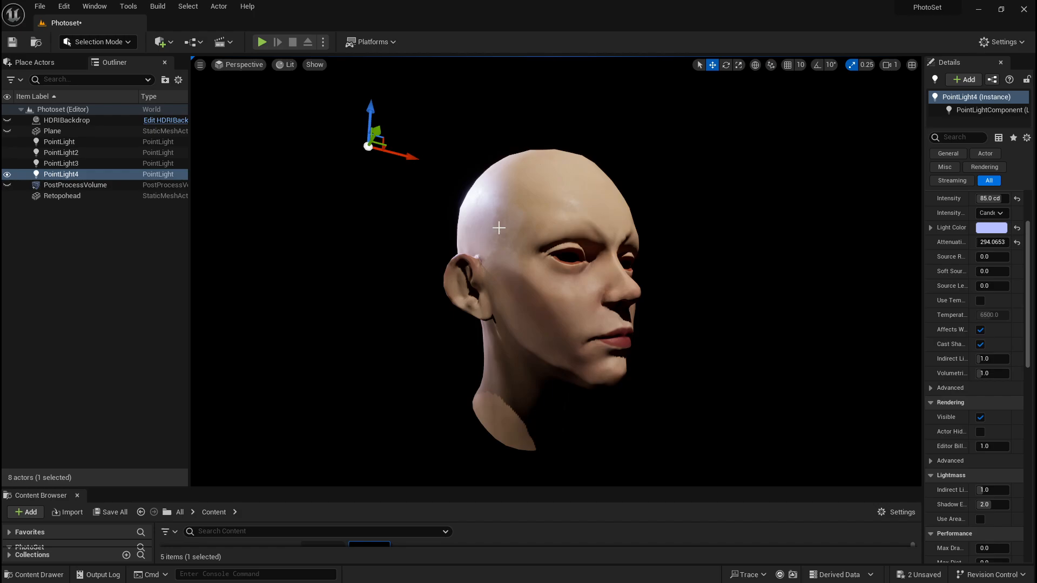
pyautogui.click(66, 121)
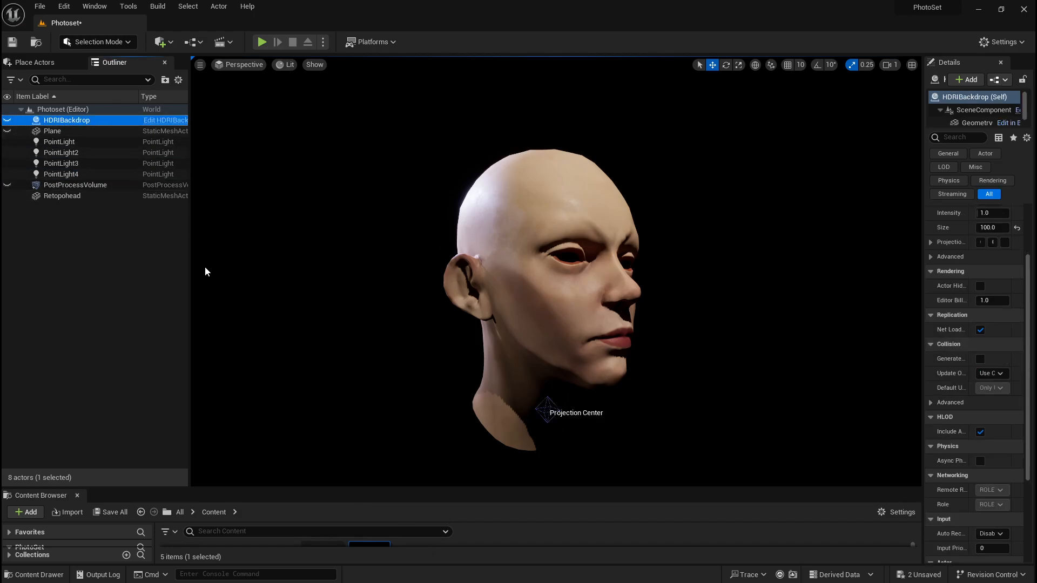
pyautogui.click(198, 66)
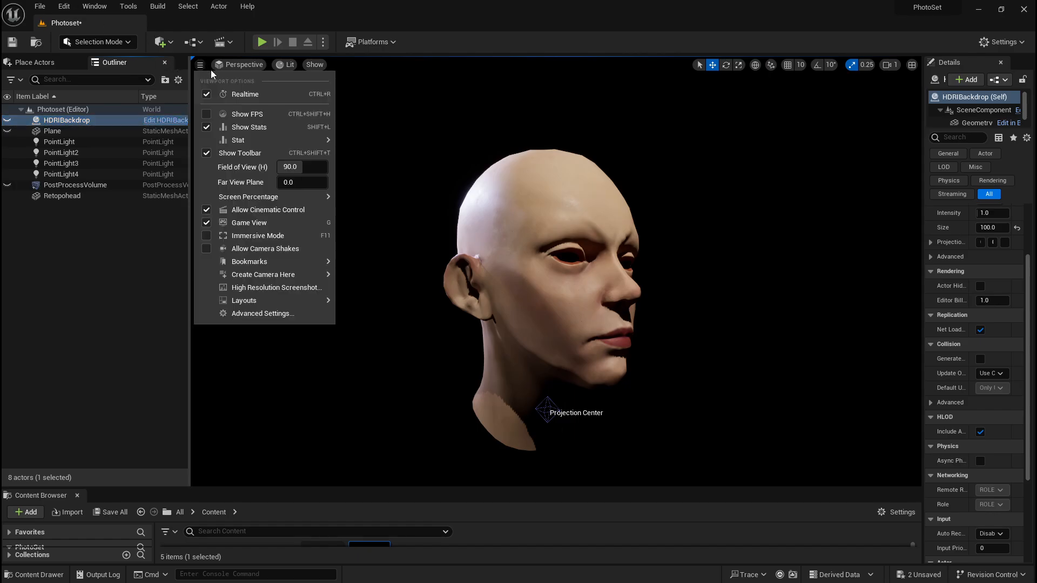
pyautogui.click(241, 65)
pyautogui.click(109, 373)
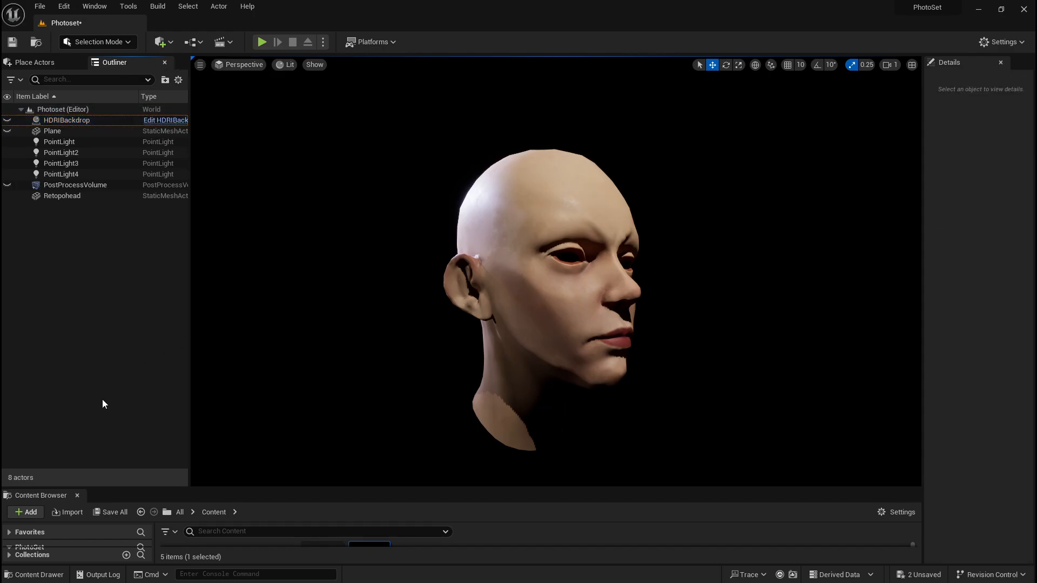